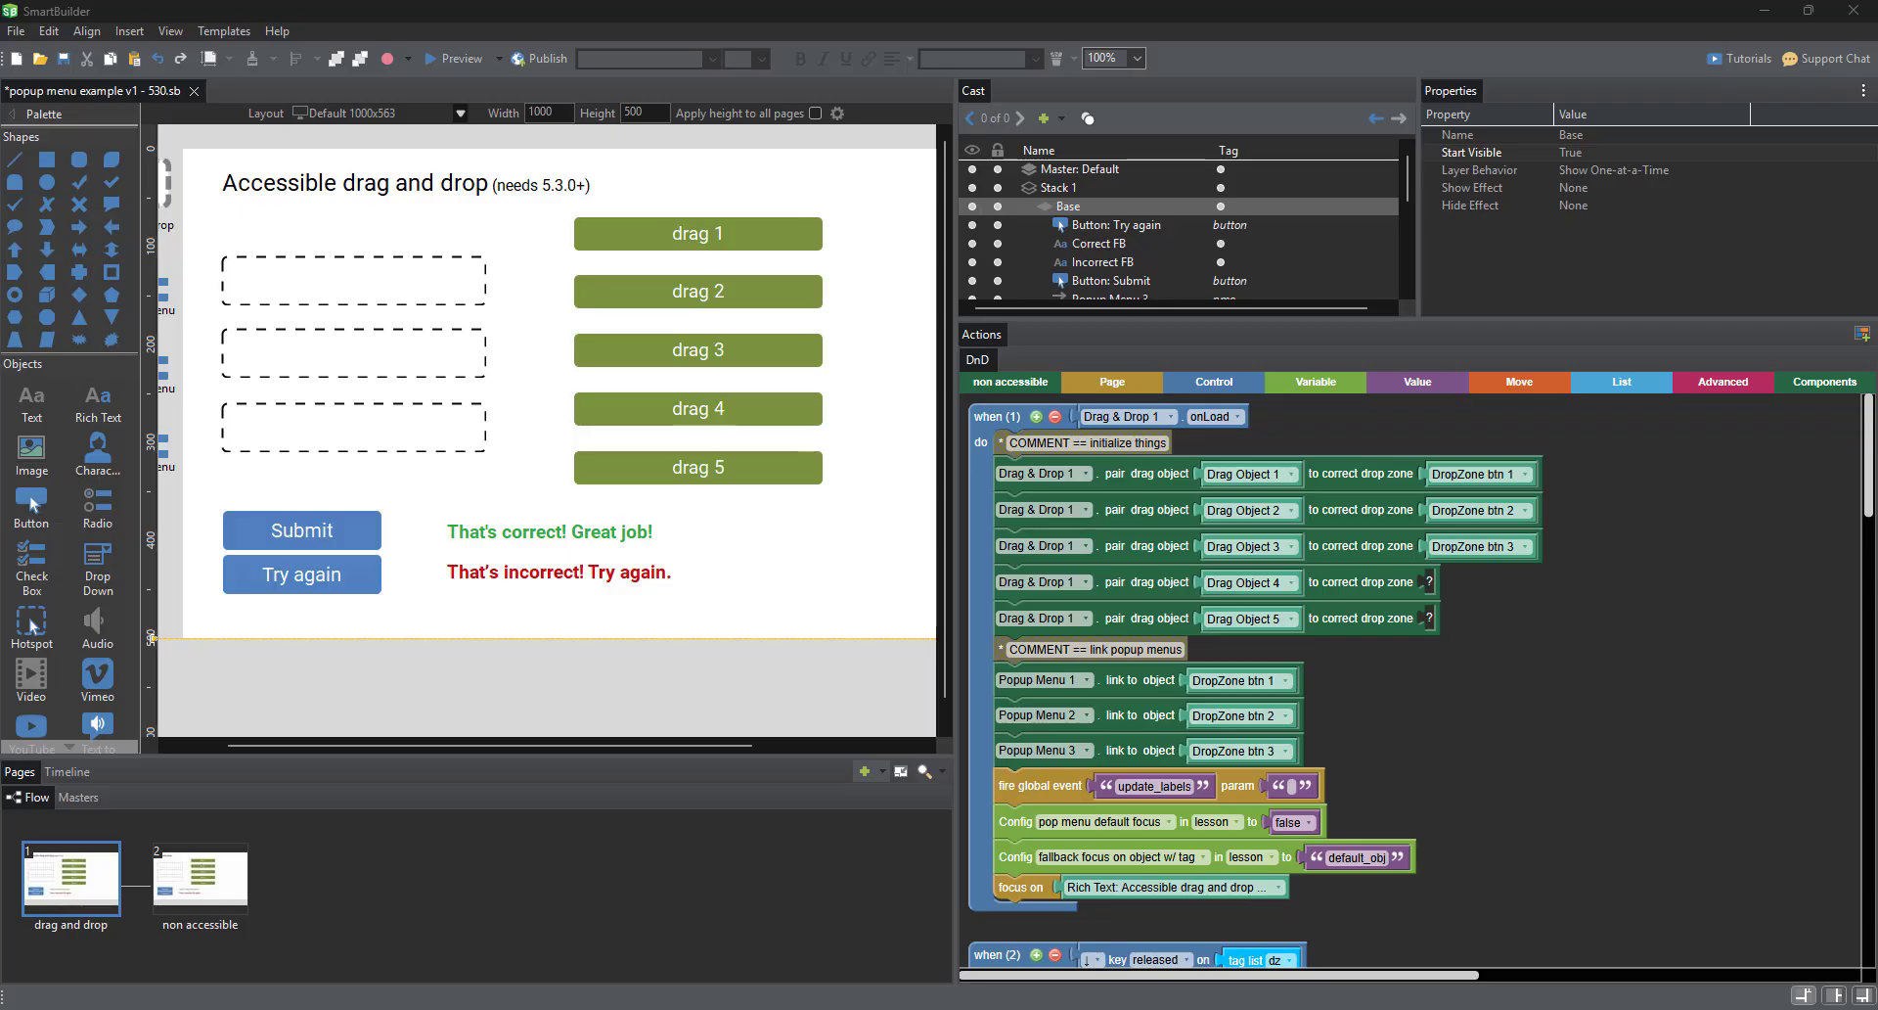
- Preview the accessible drag and drop page and assign drag 4 to the second drop zone through its popup menu
click(437, 57)
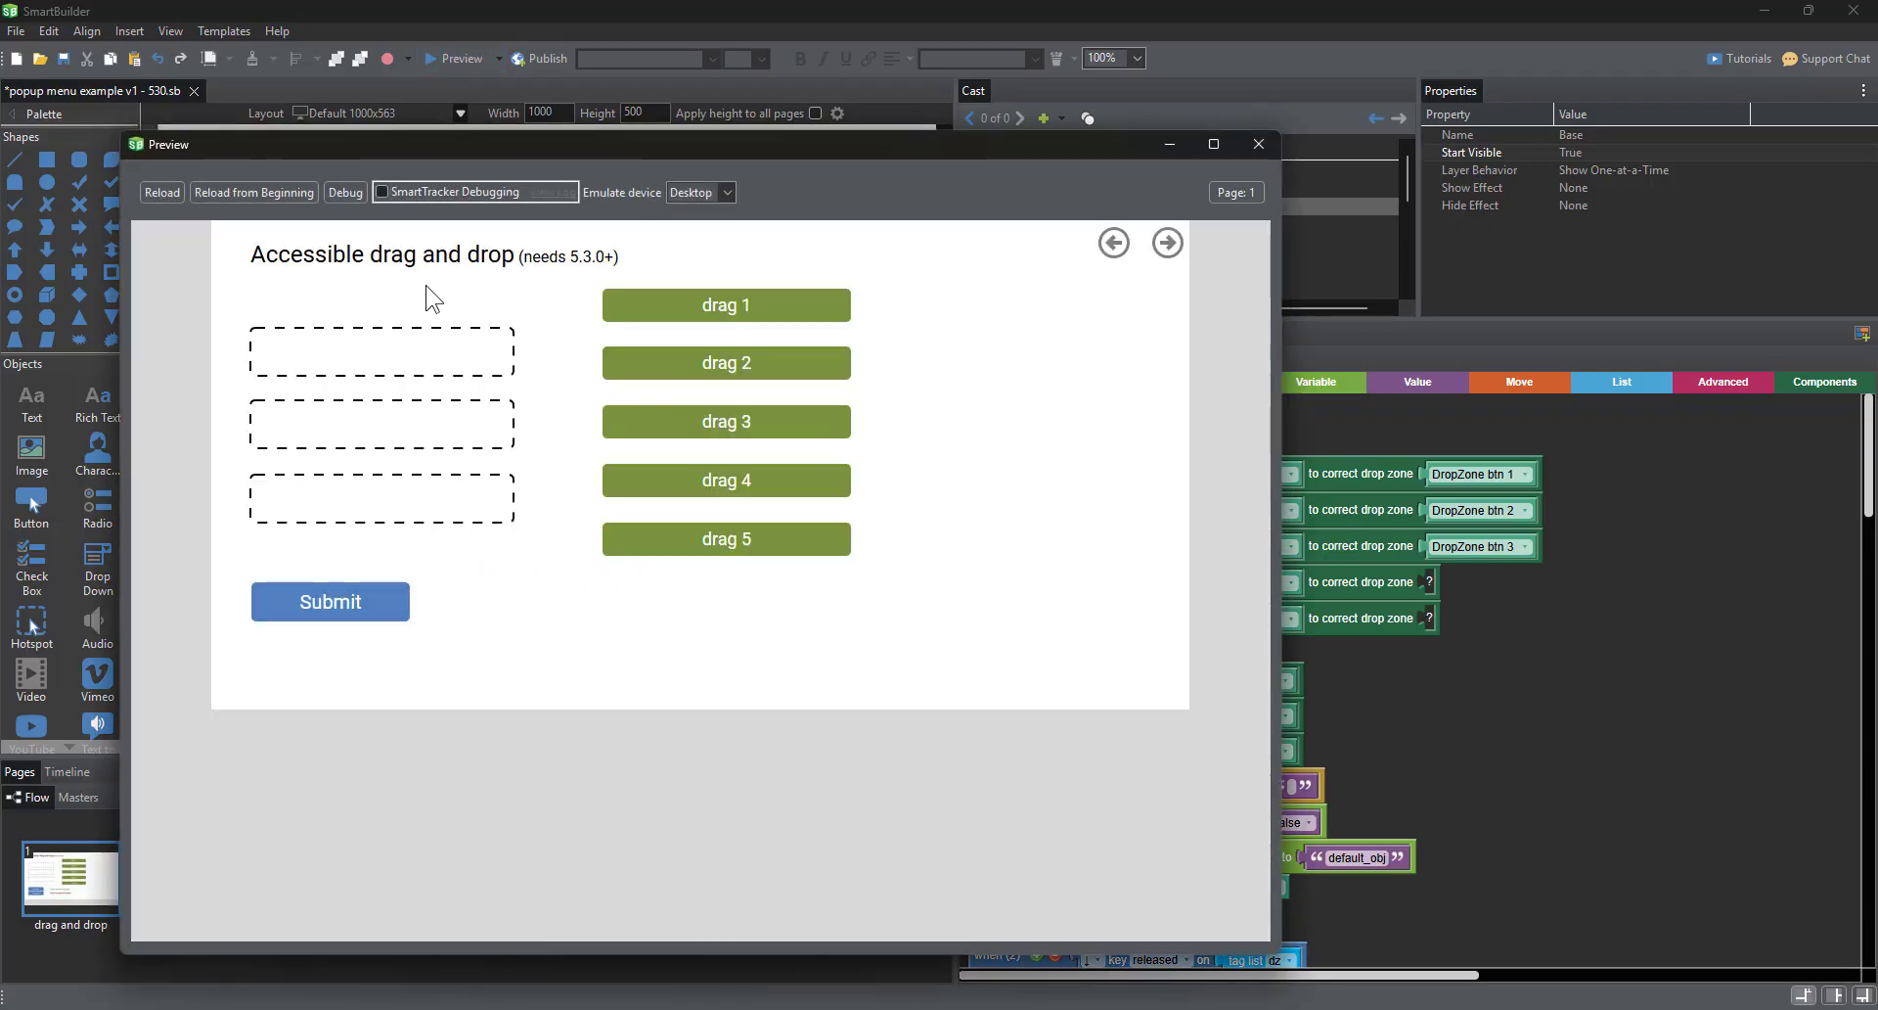
key(Tab)
key(Tab)
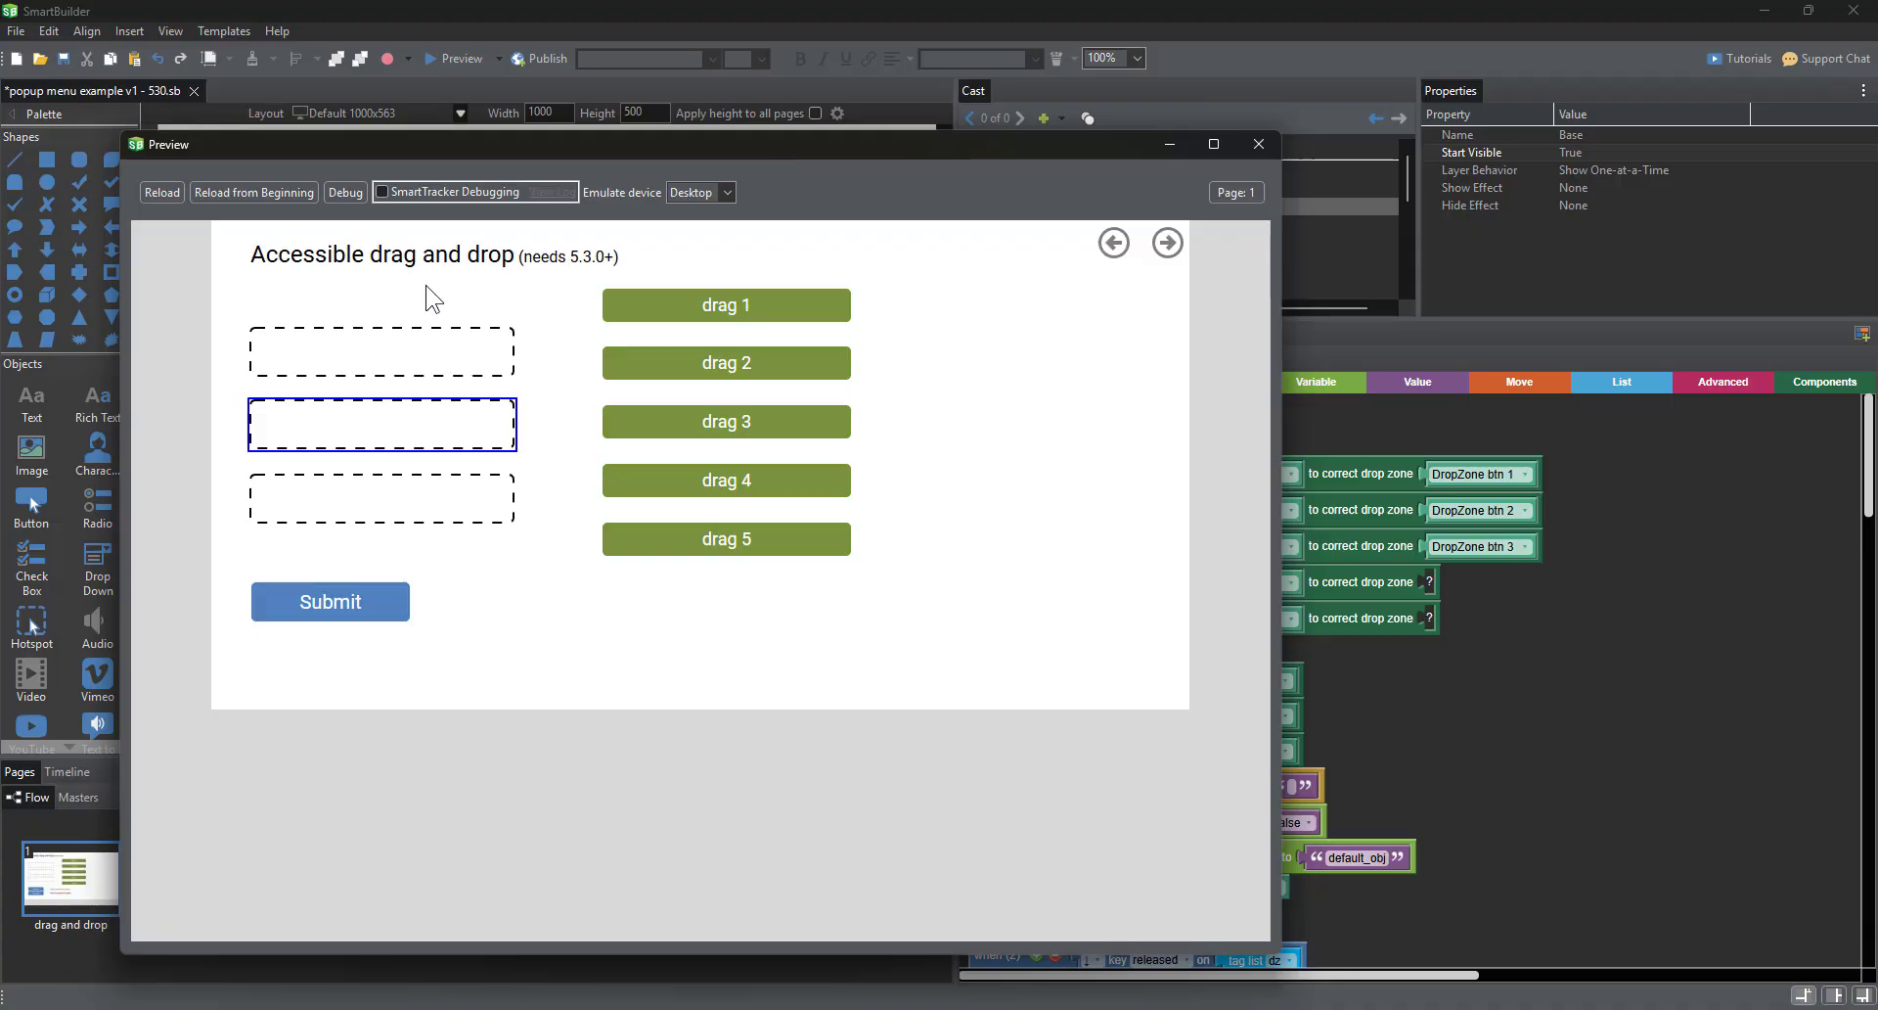
key(Return)
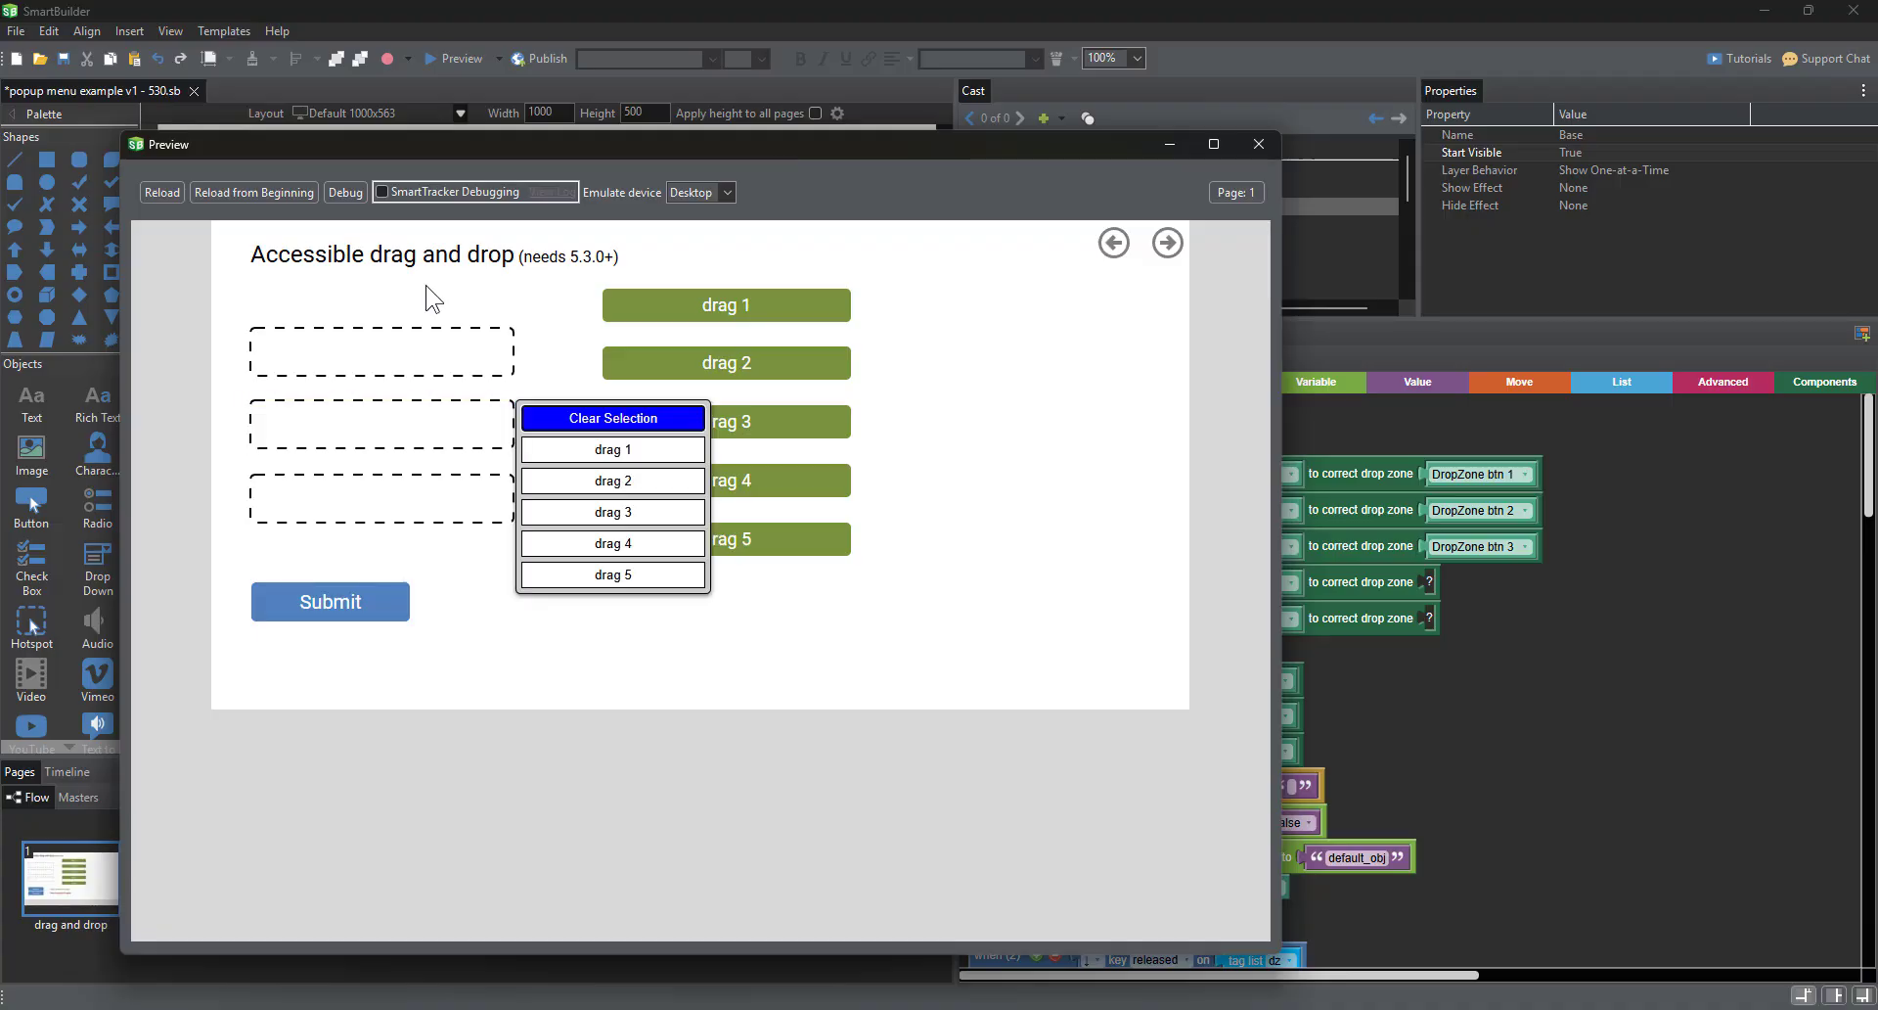
key(Down)
key(Down)
key(Down)
key(Down)
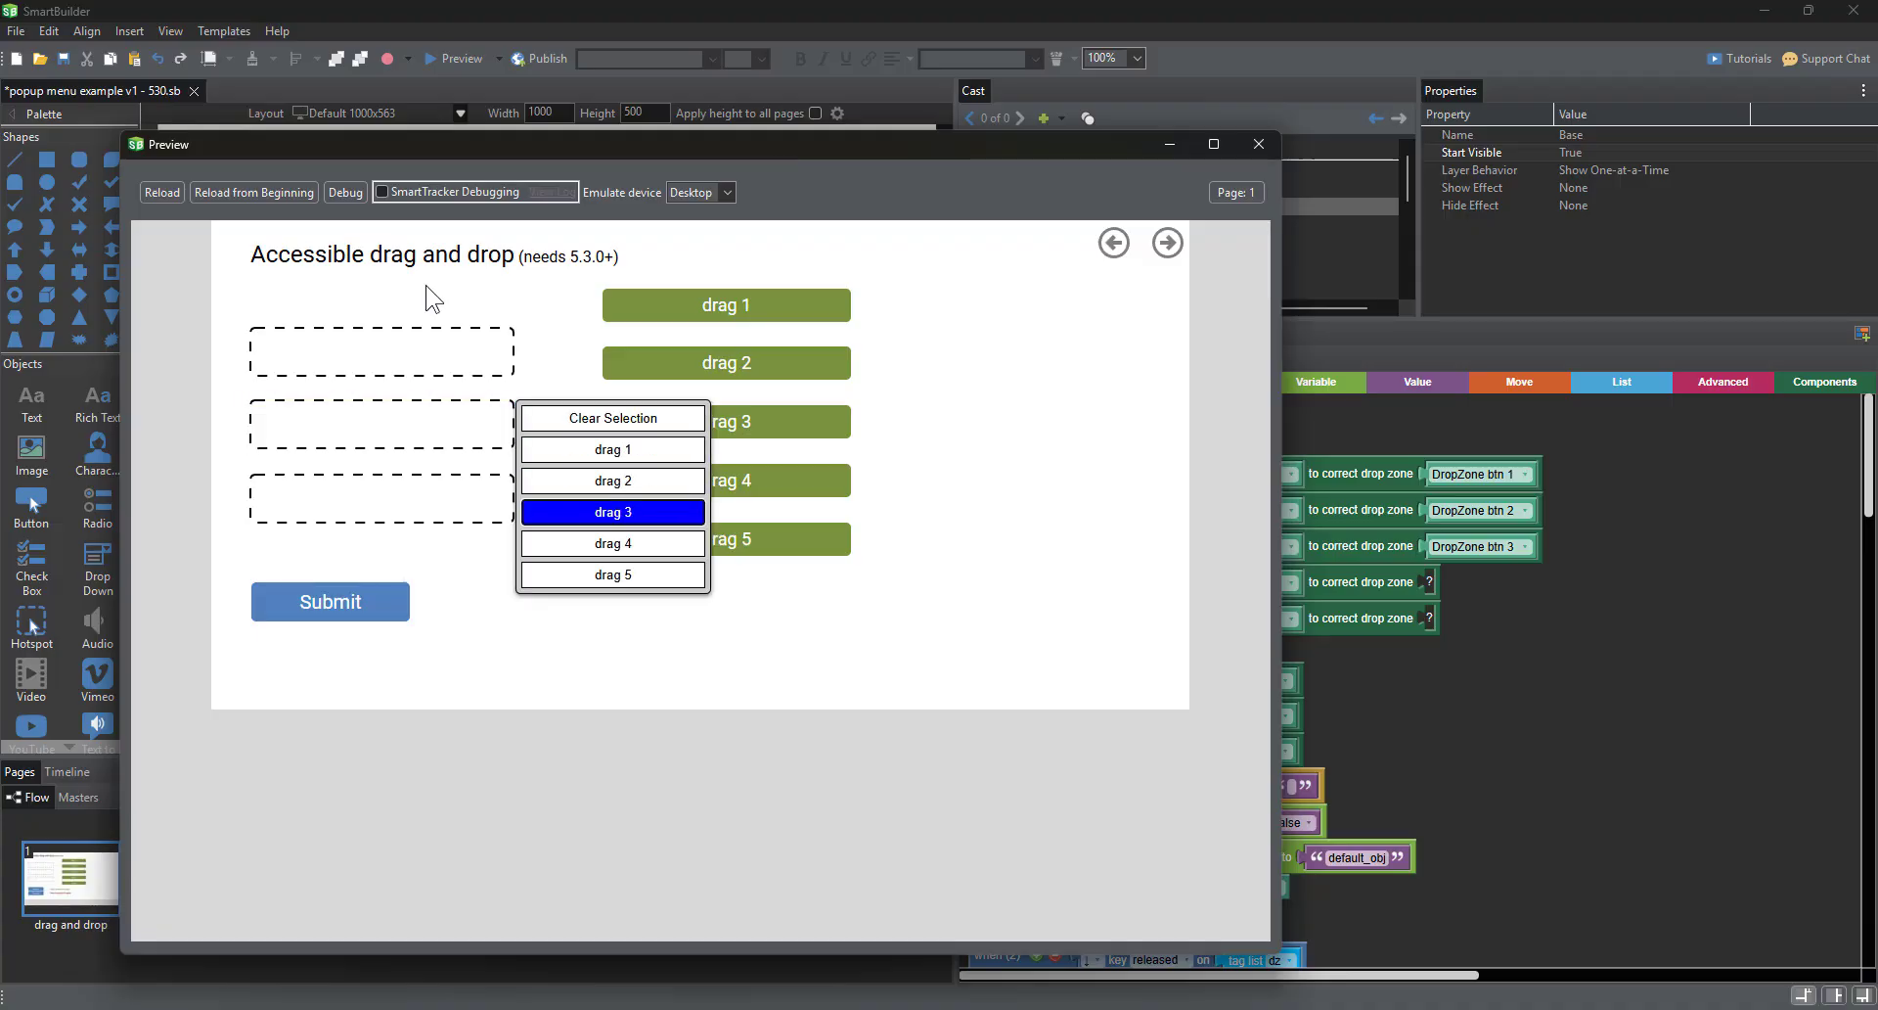
key(Return)
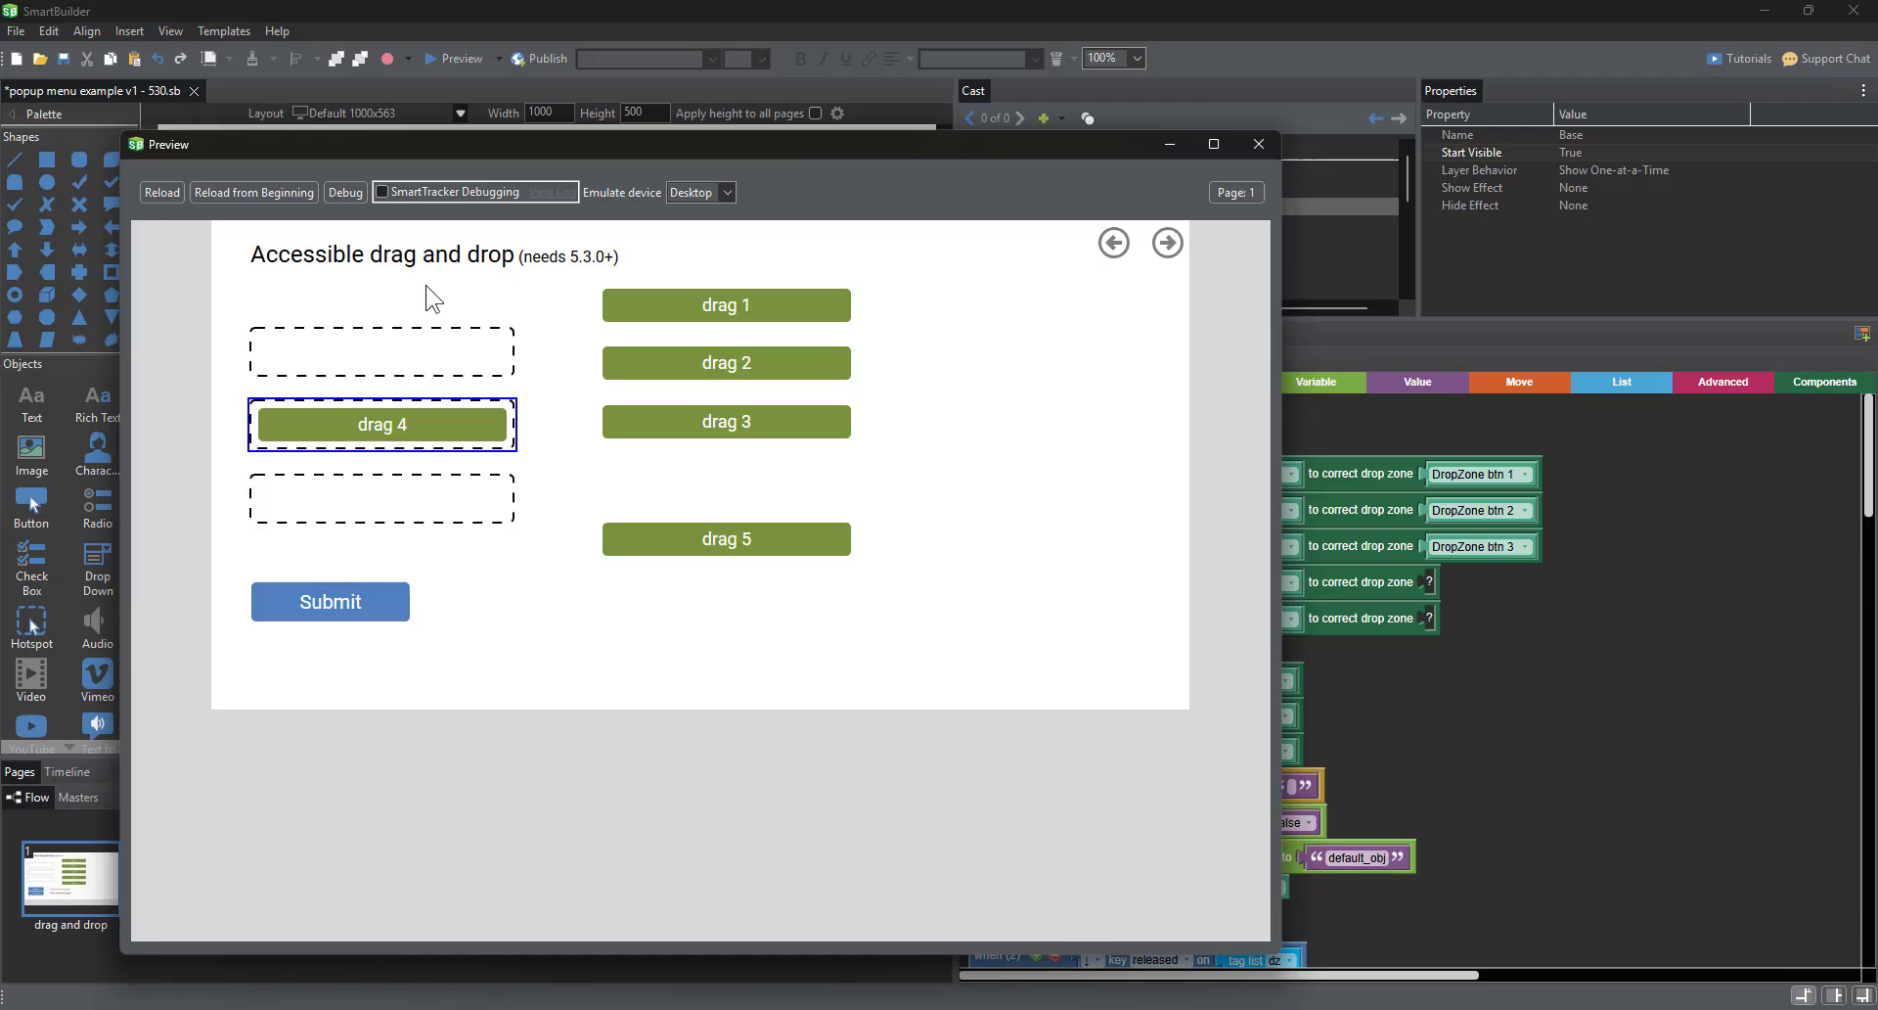
- Move drag 1 into the first drop zone, then submit the answers and choose to try again
drag(650, 325, 387, 364)
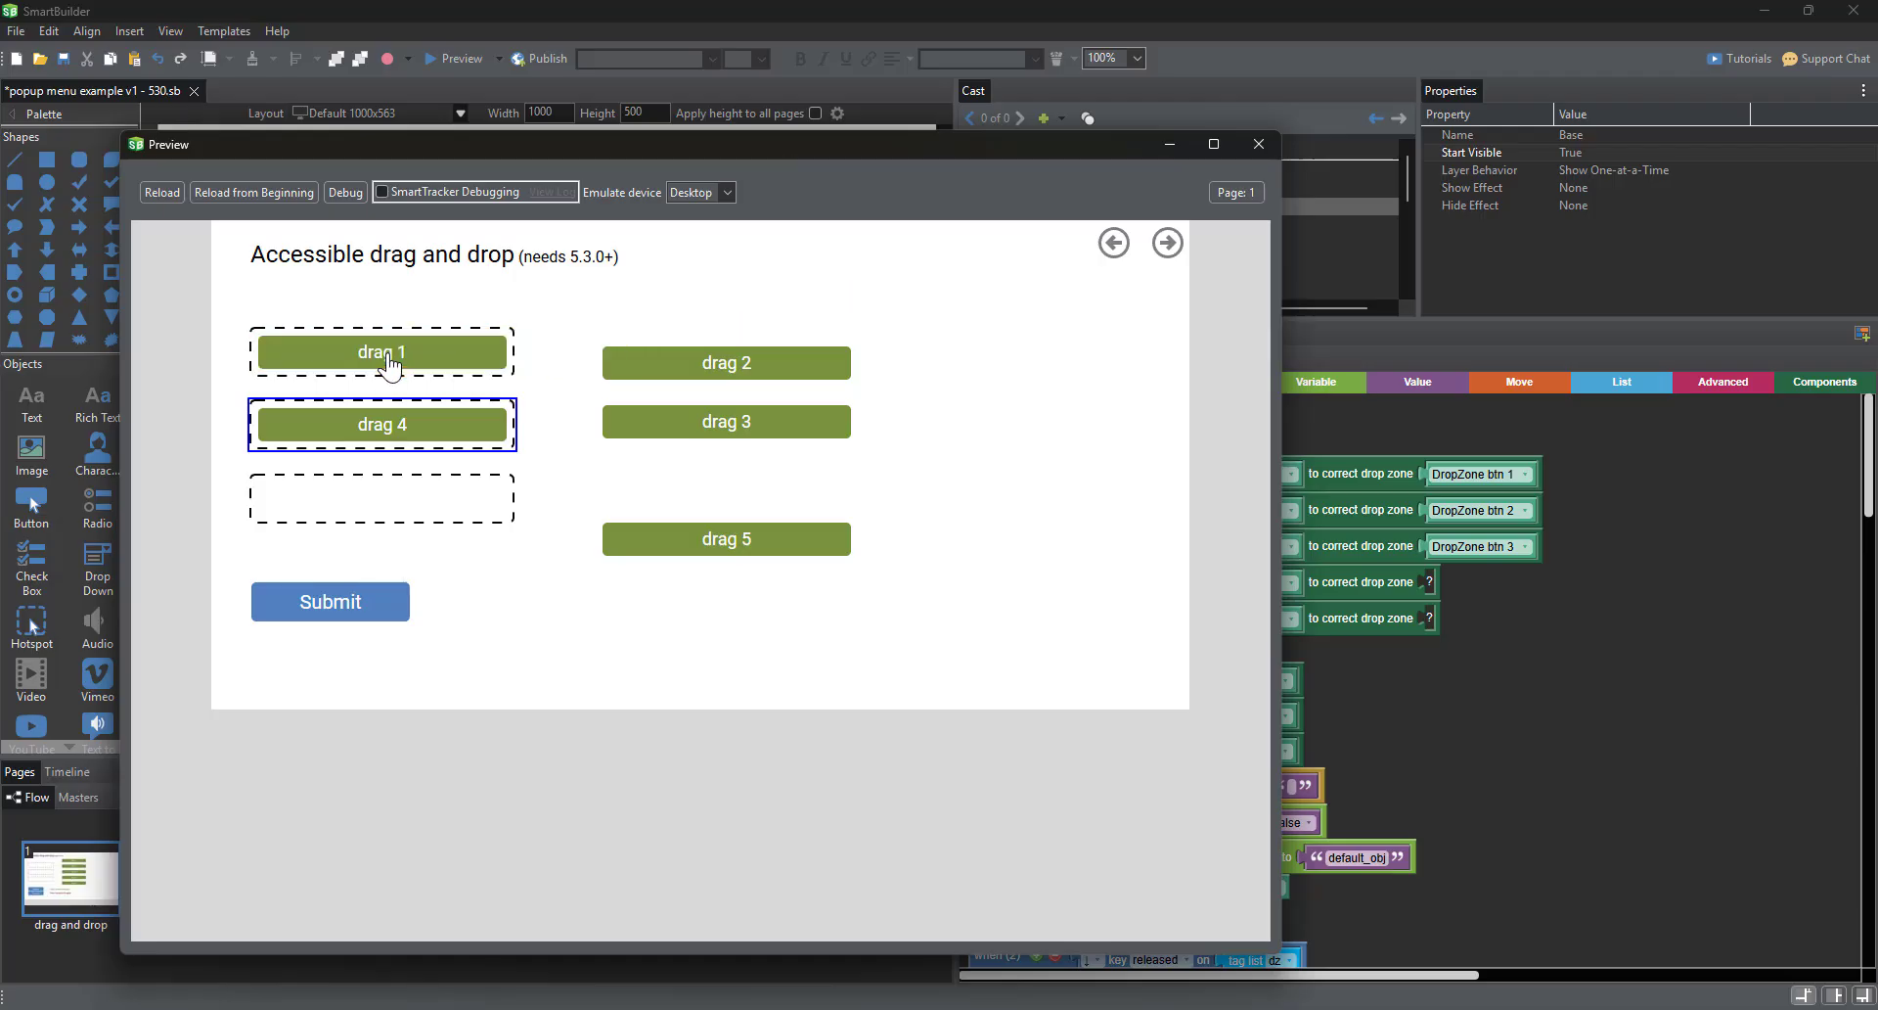
key(Tab)
key(Tab)
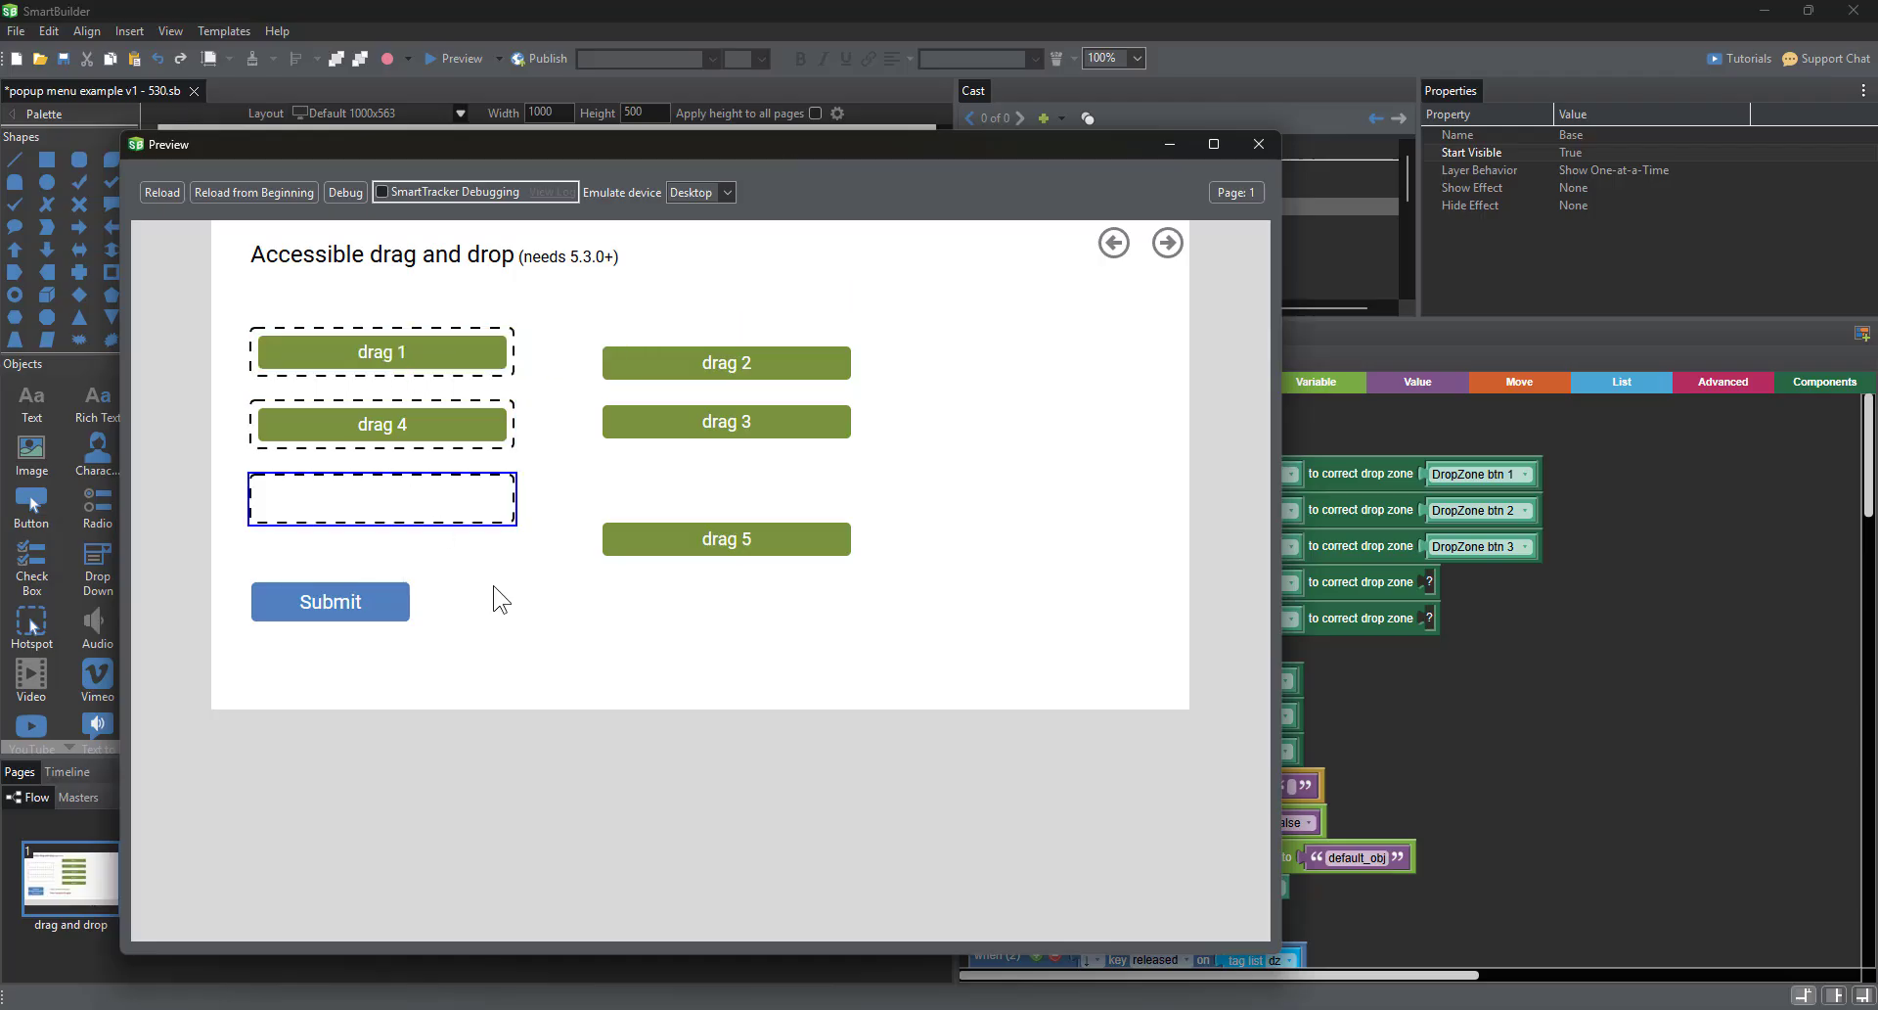
key(Return)
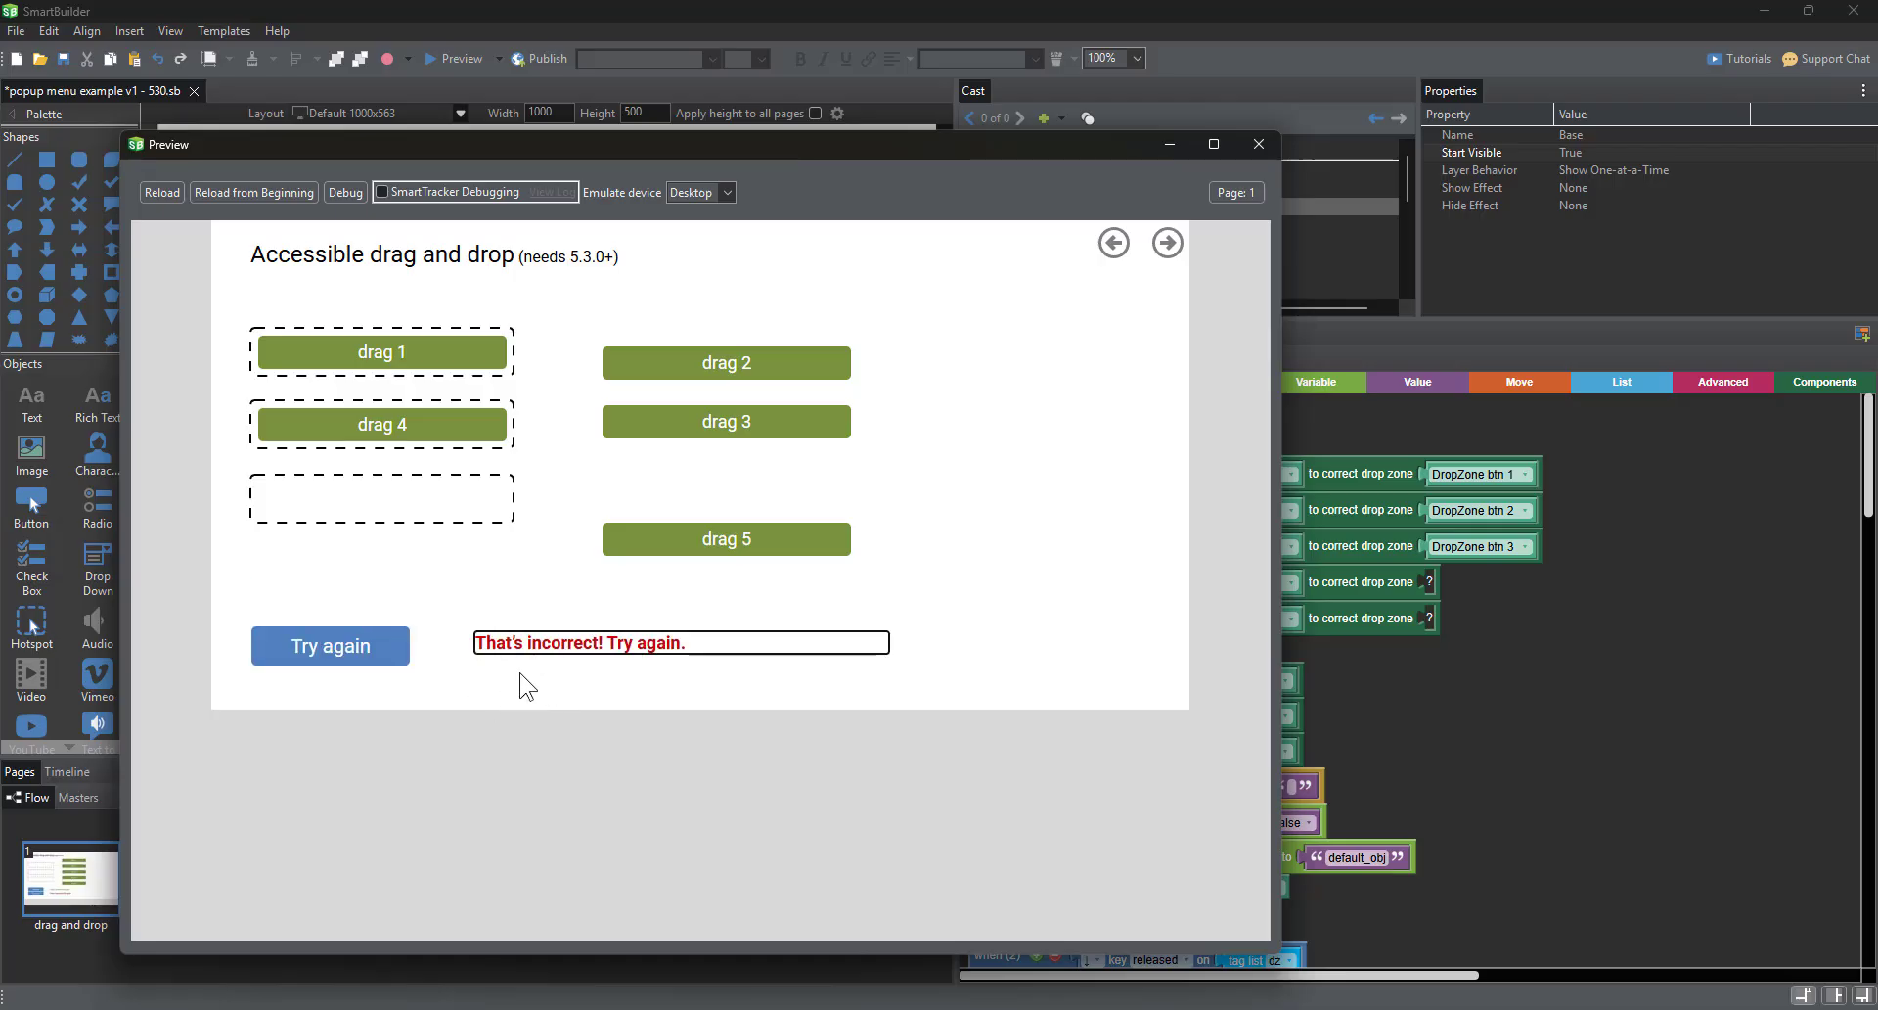
key(Tab)
key(Return)
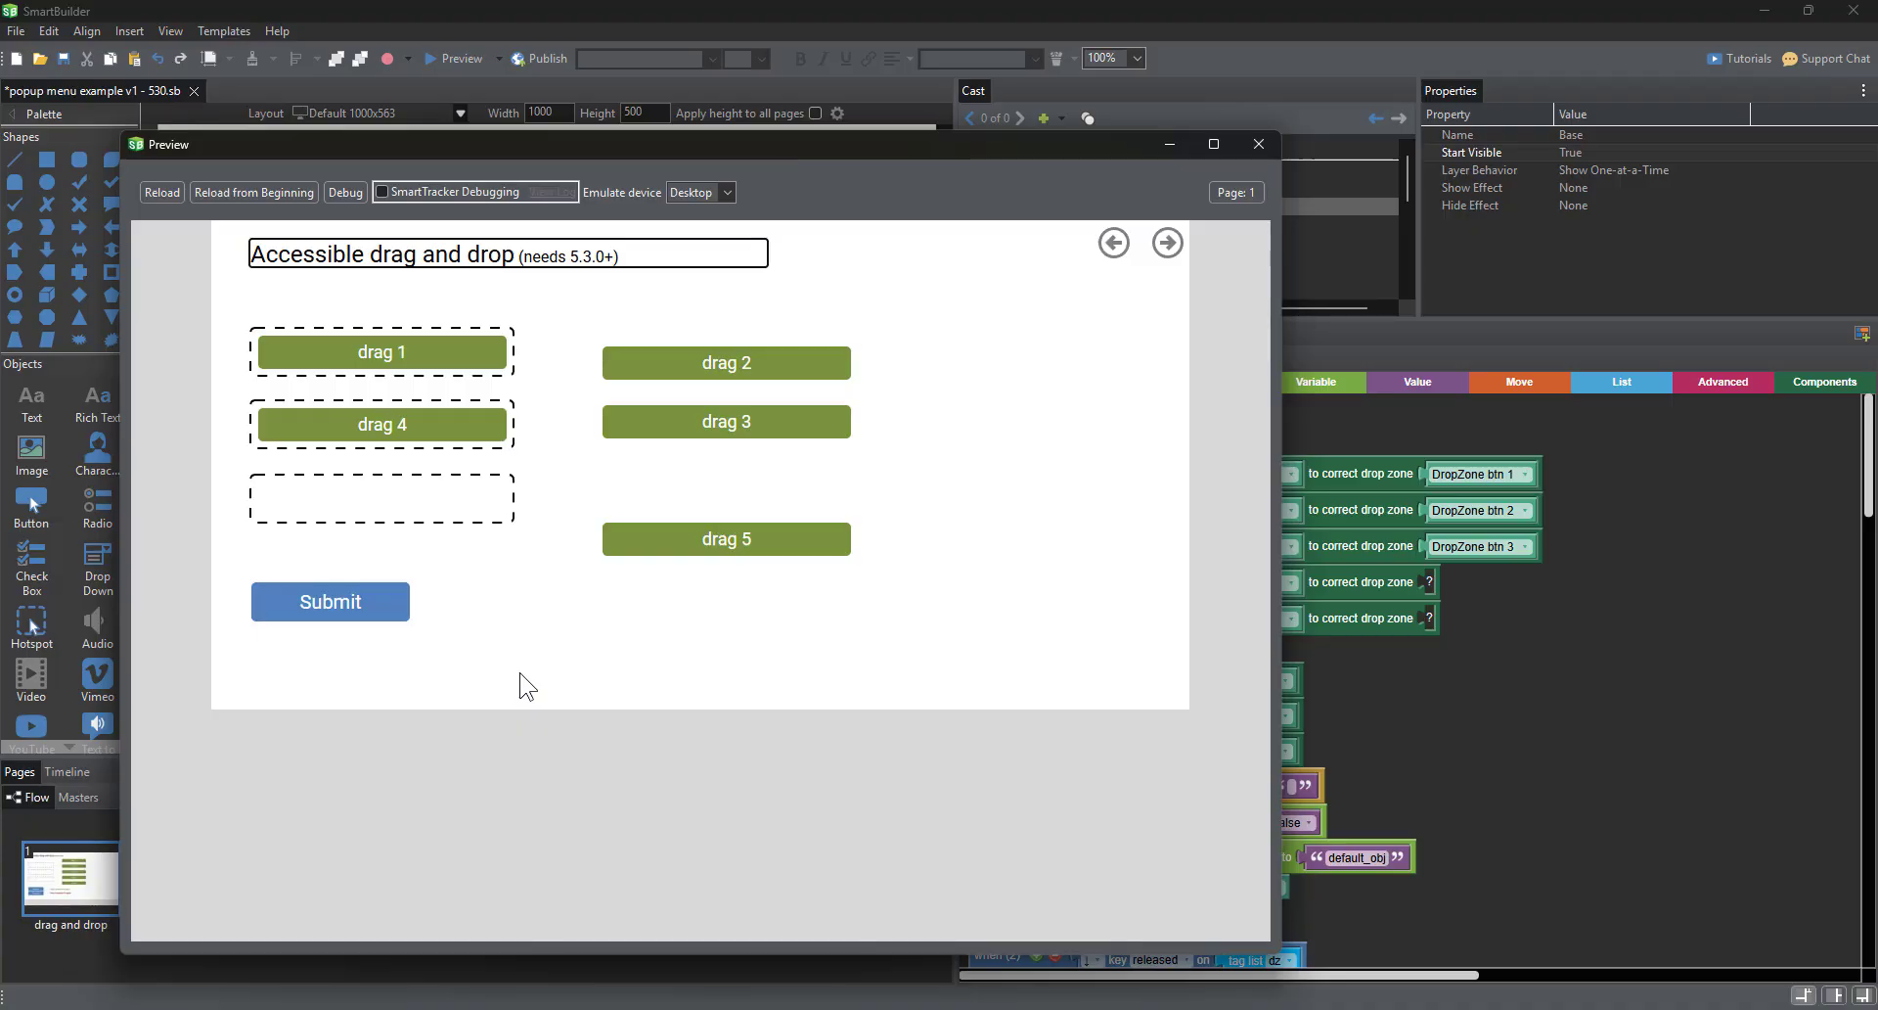
- Start the NVDA screen reader and reload the preview
key(ctrl+alt+n)
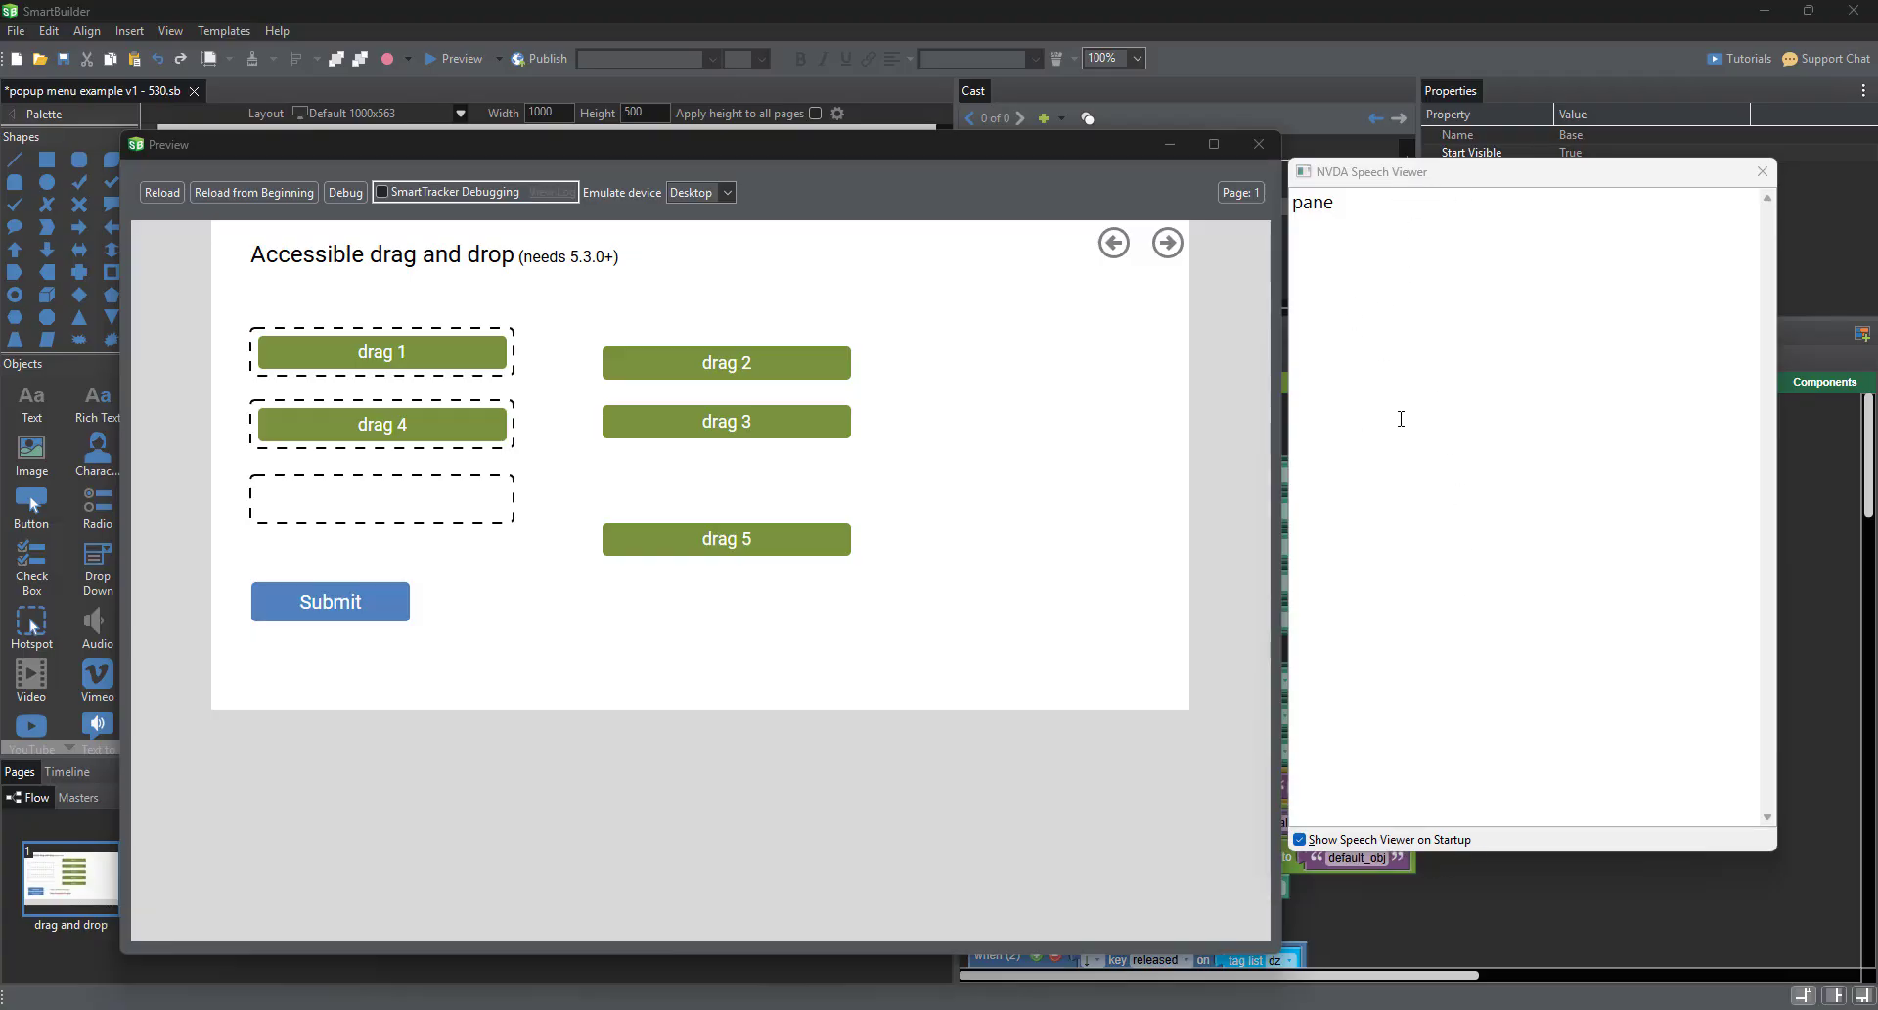
click(164, 192)
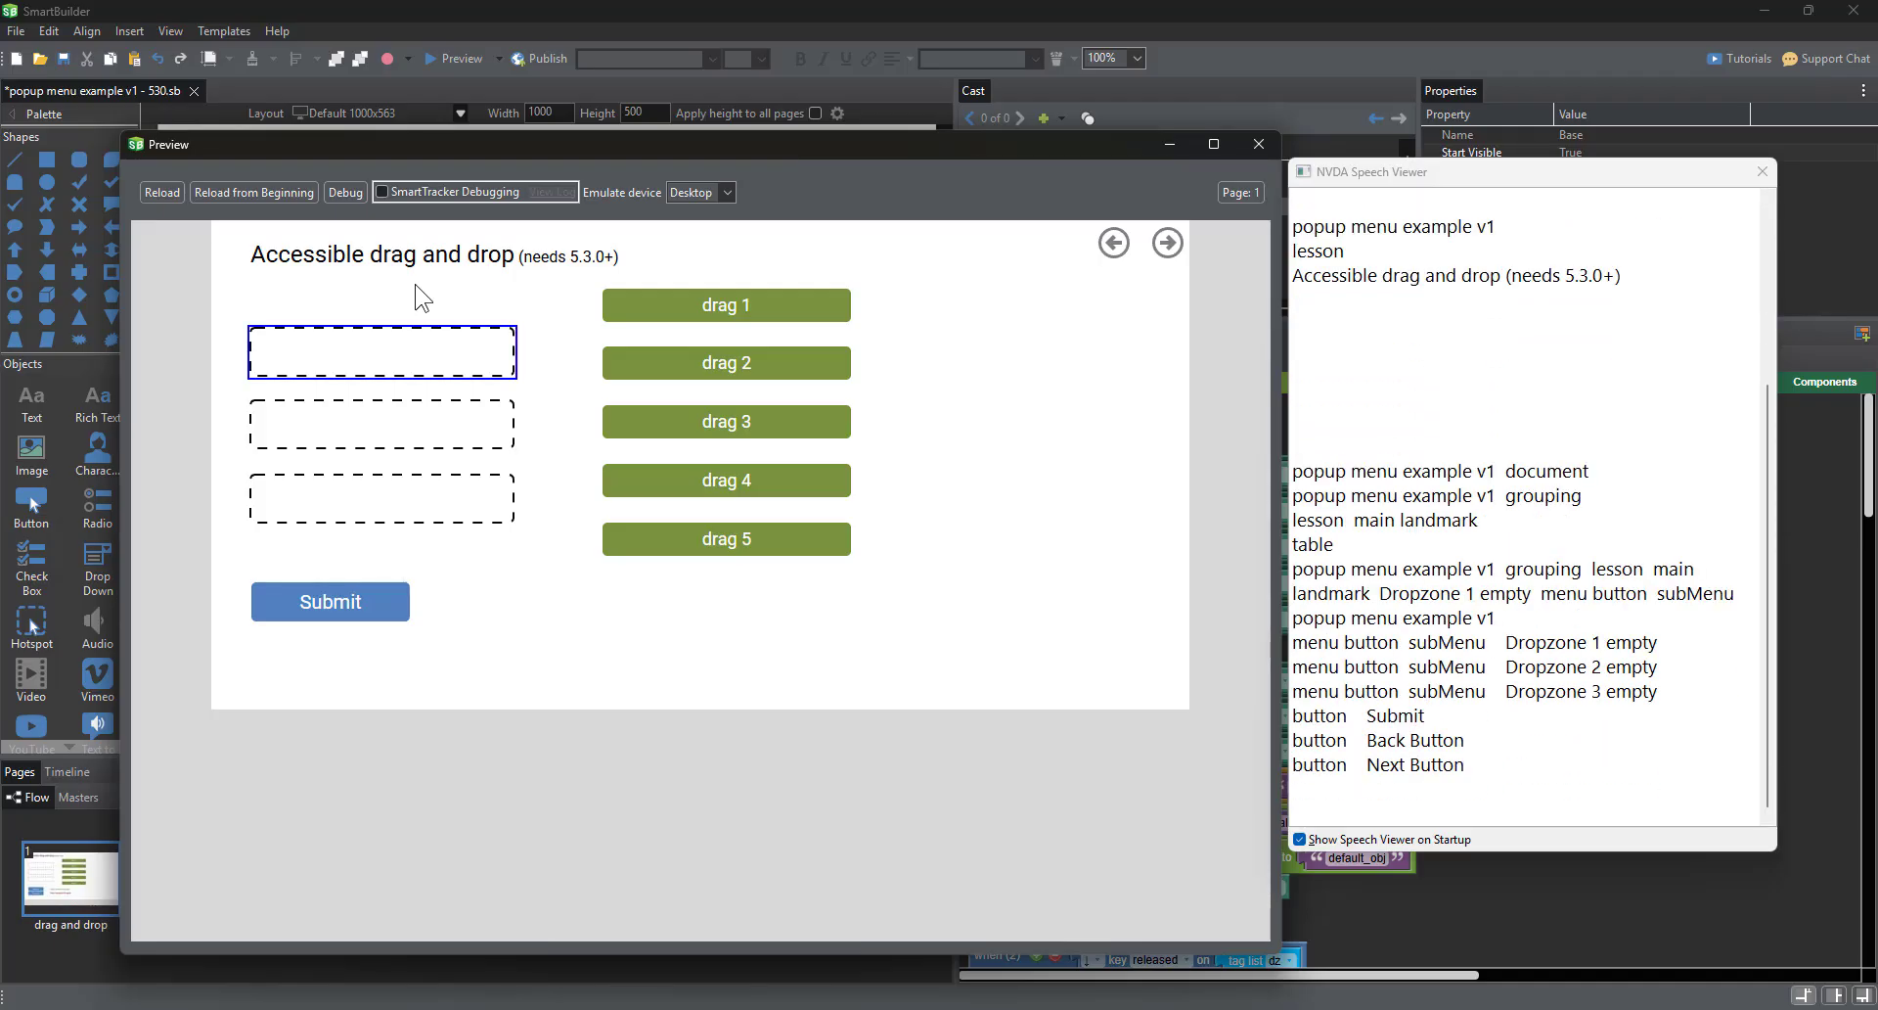
- With the screen reader running, assign drag 3 to the second drop zone from its popup menu
key(Tab)
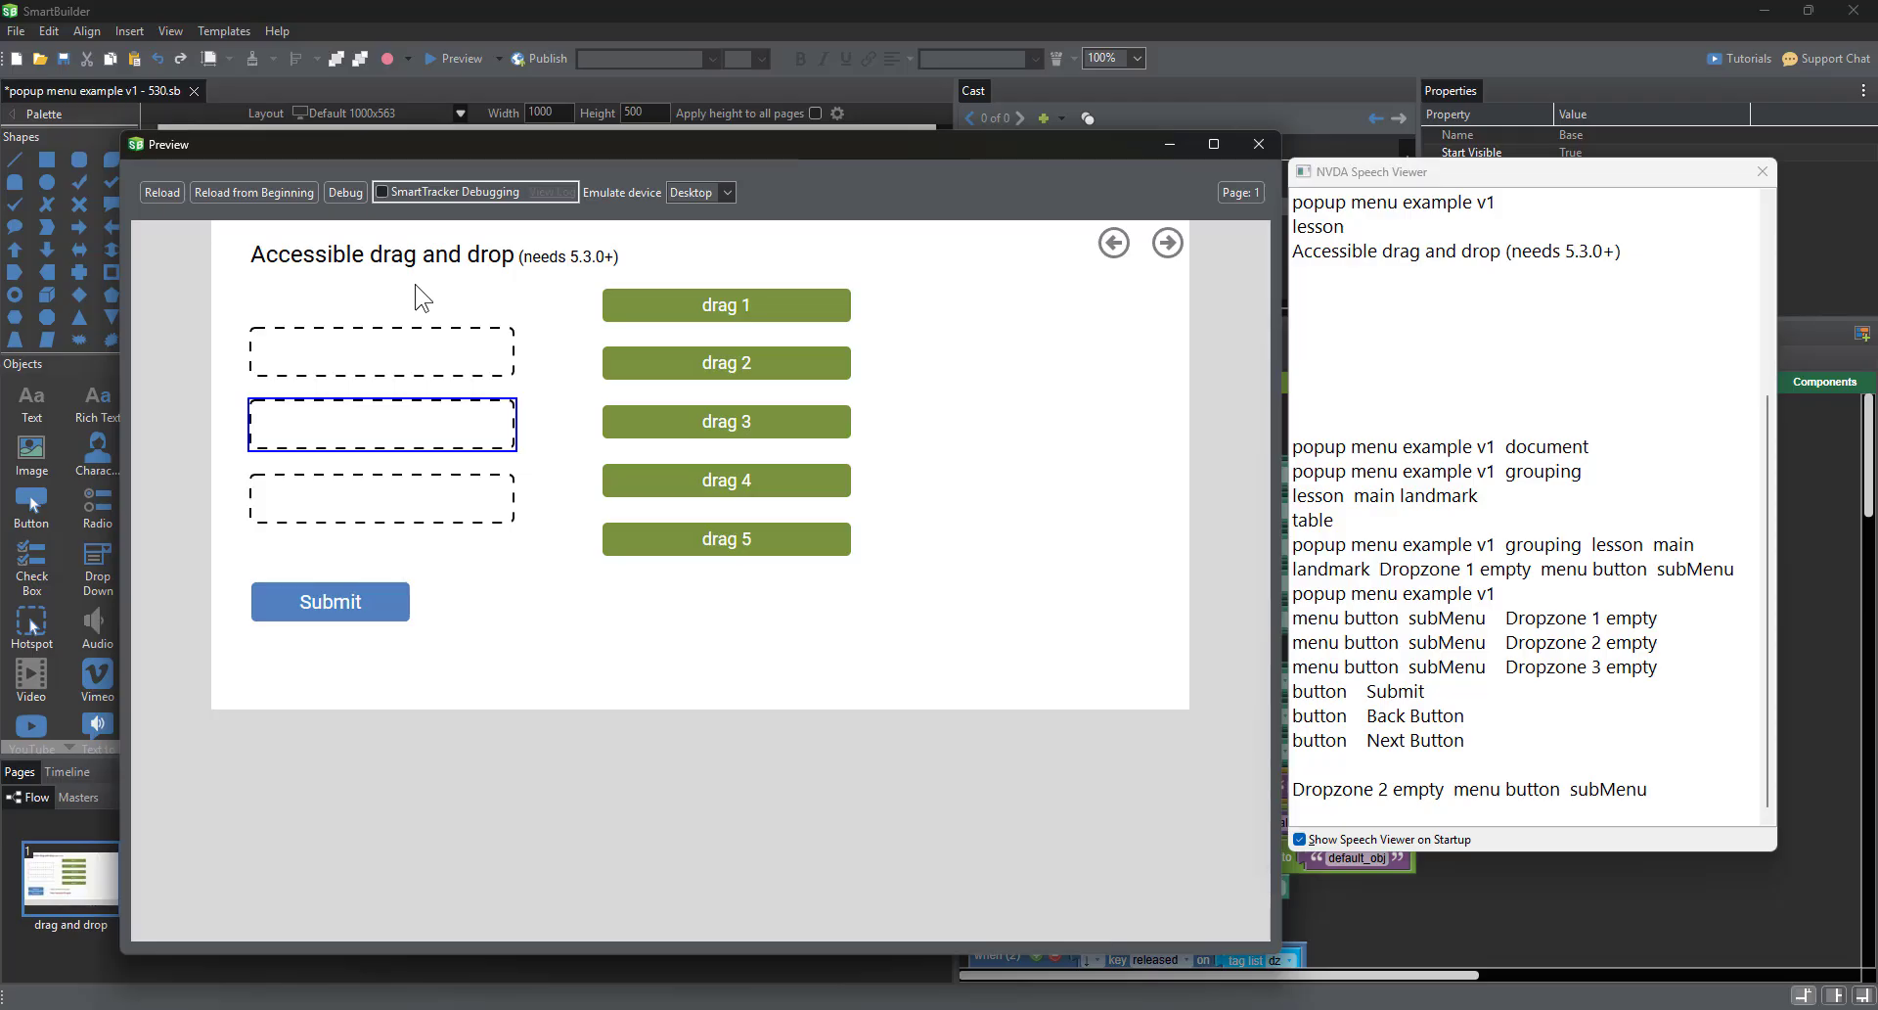
key(Return)
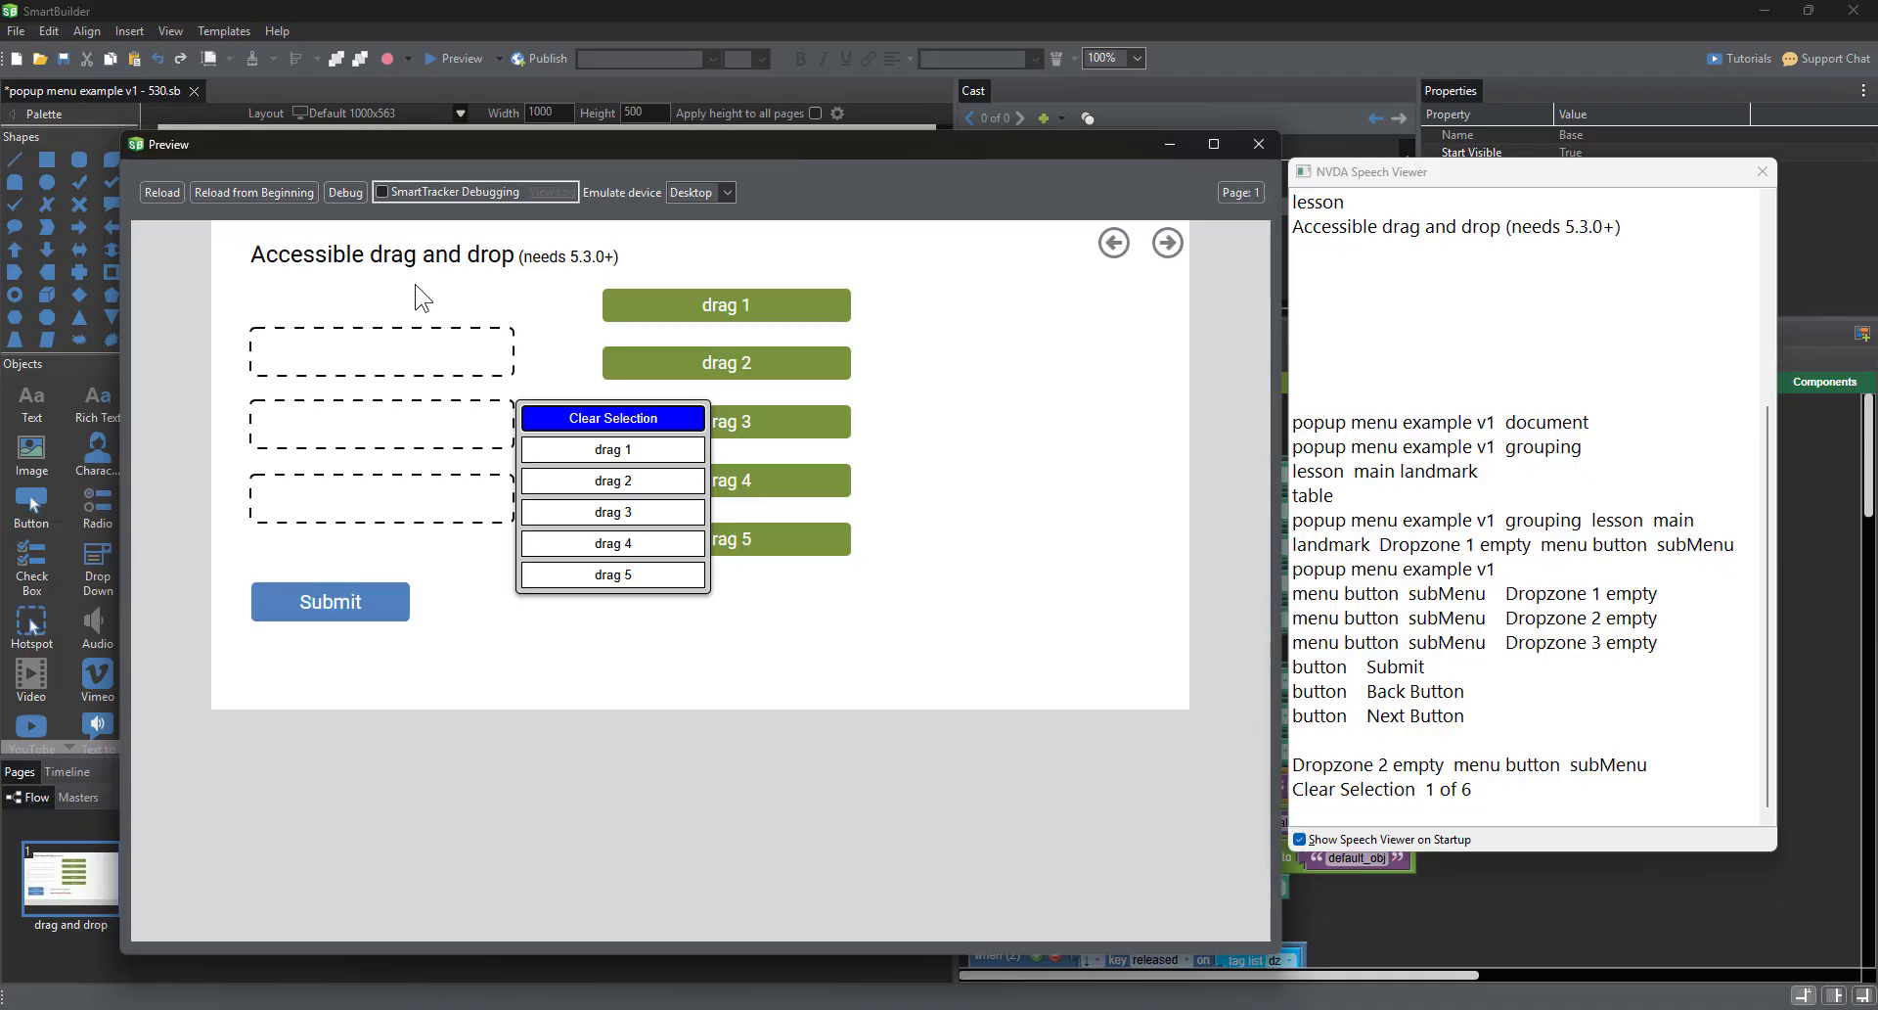
key(Down)
key(Down)
key(Down)
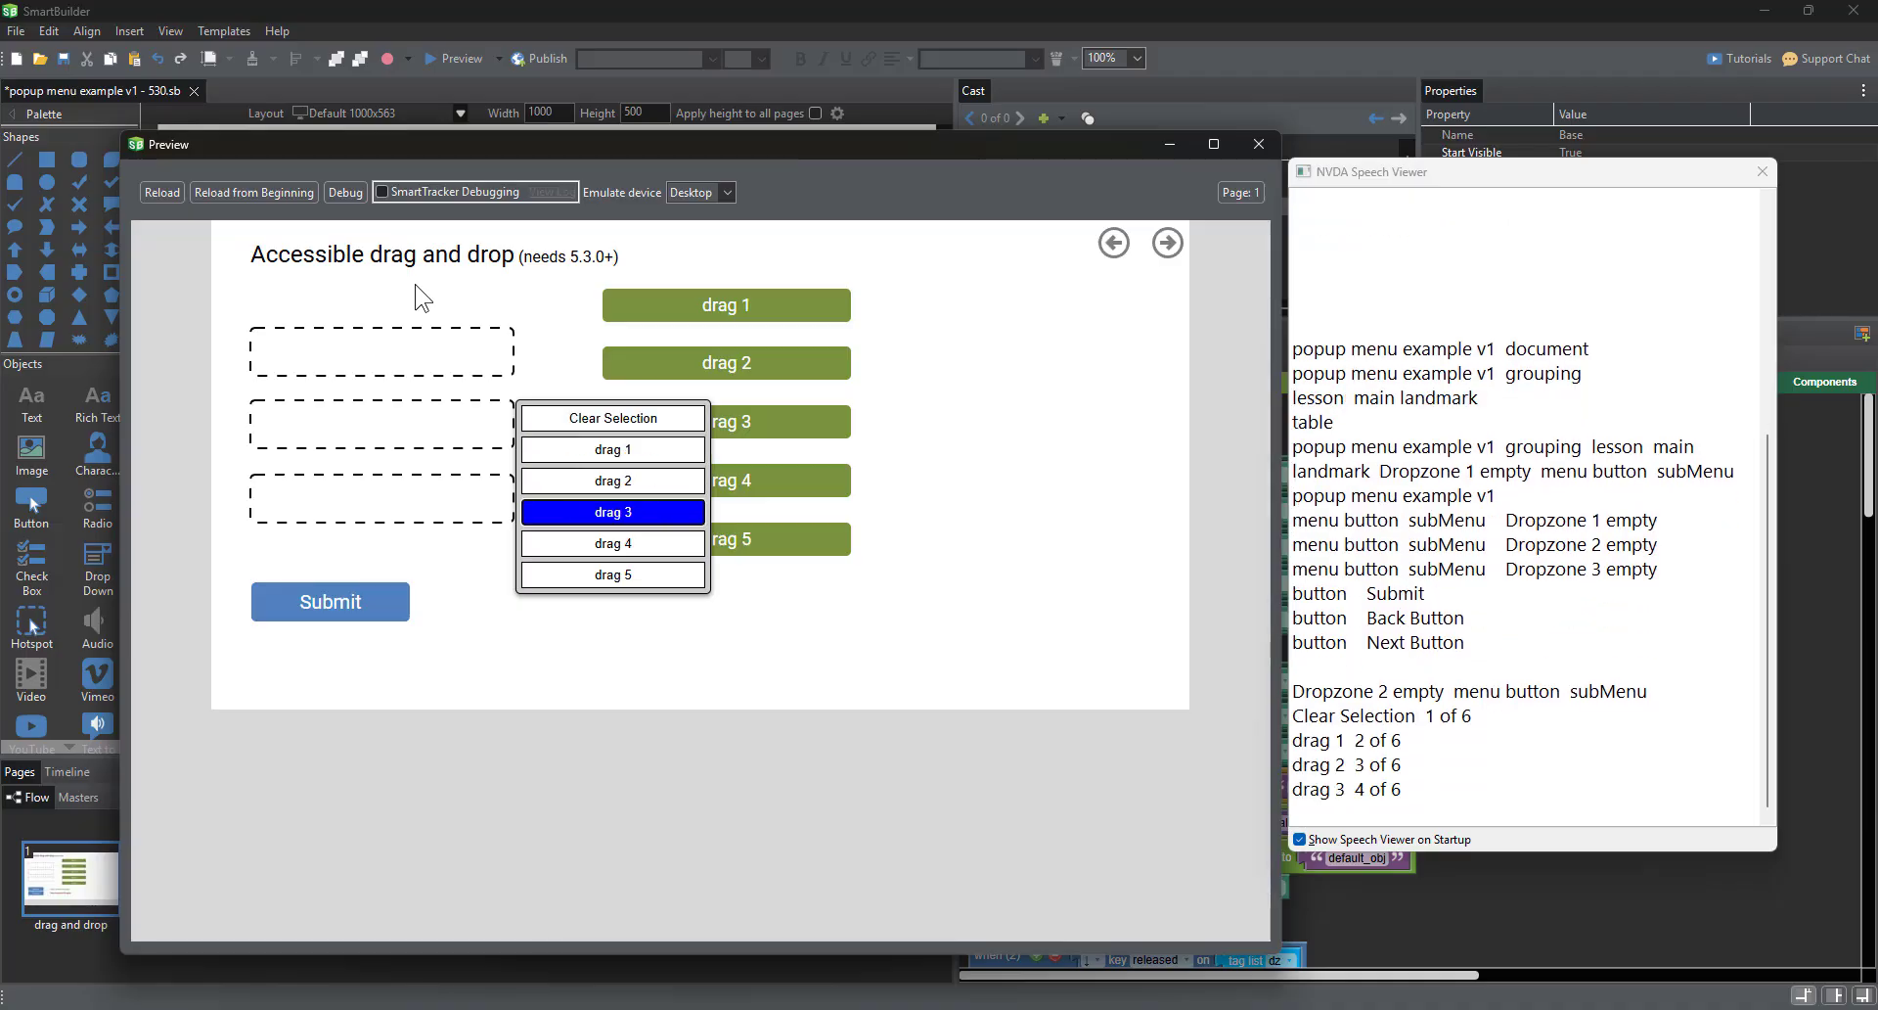
key(Return)
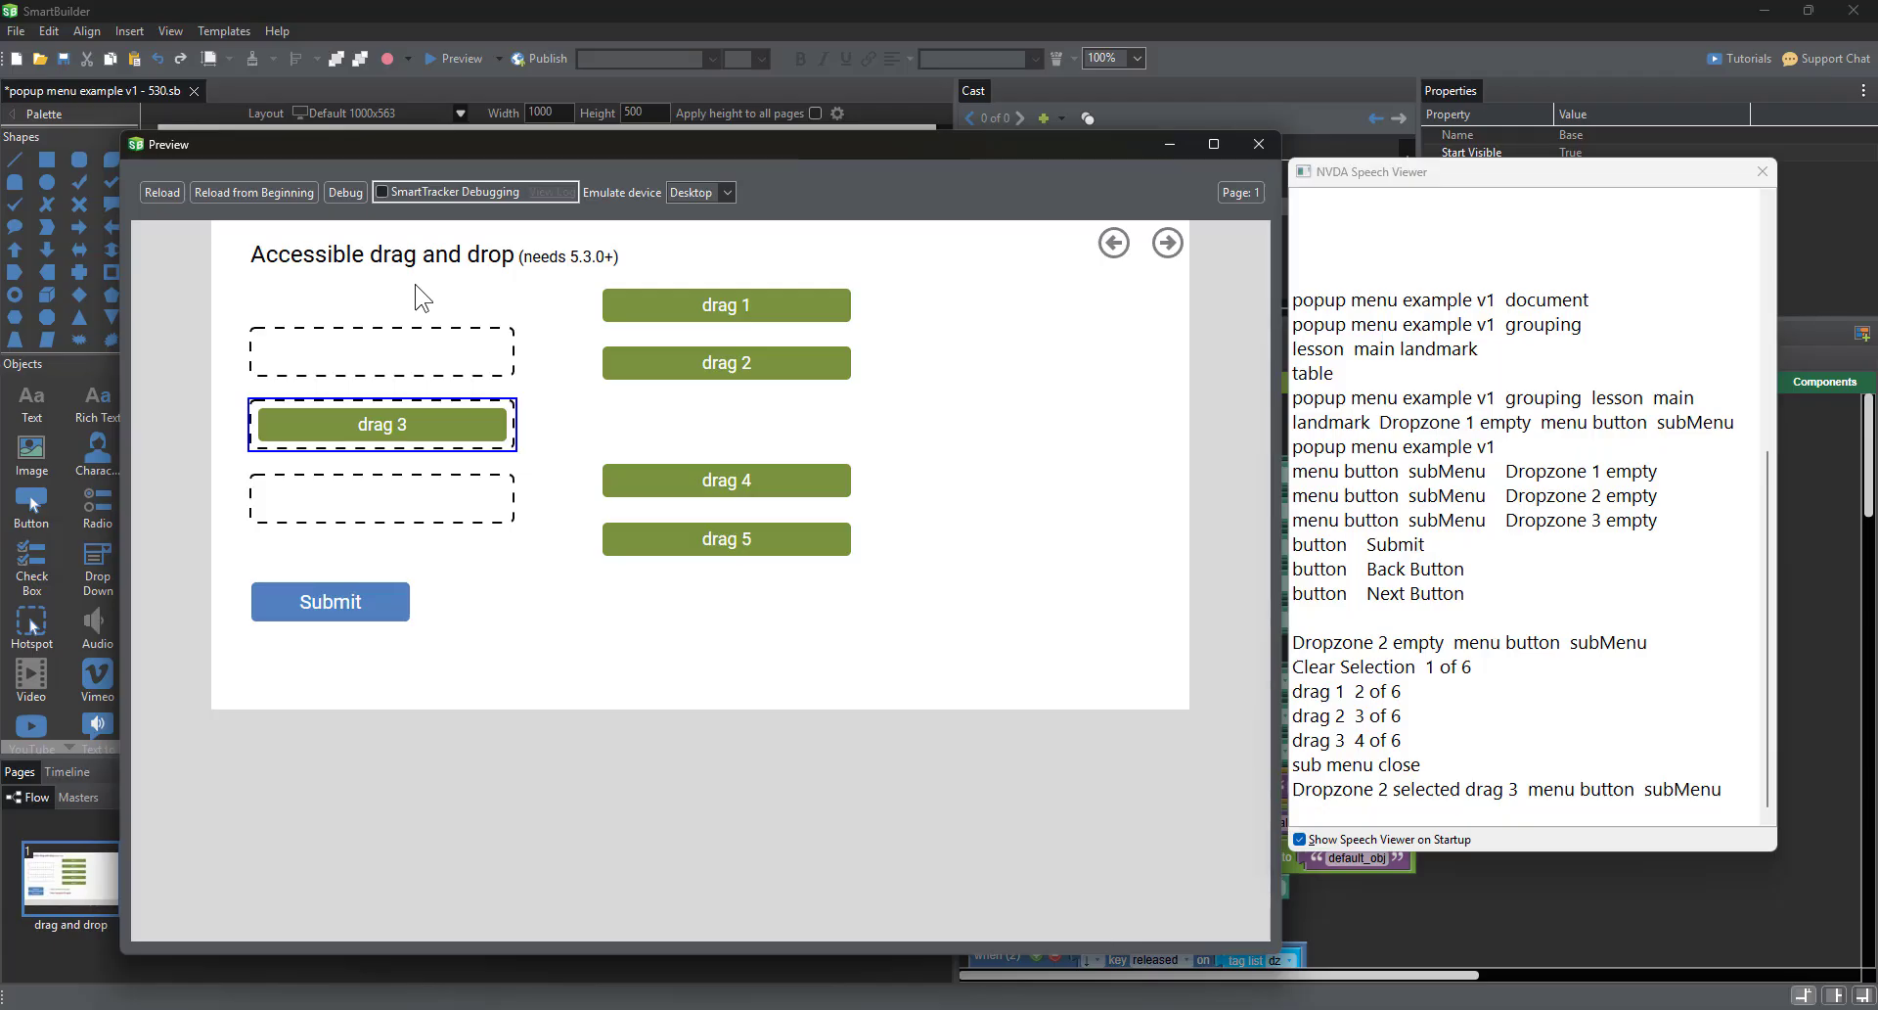
- Reassign drag 3 to the third drop zone from its popup menu
key(Tab)
key(Return)
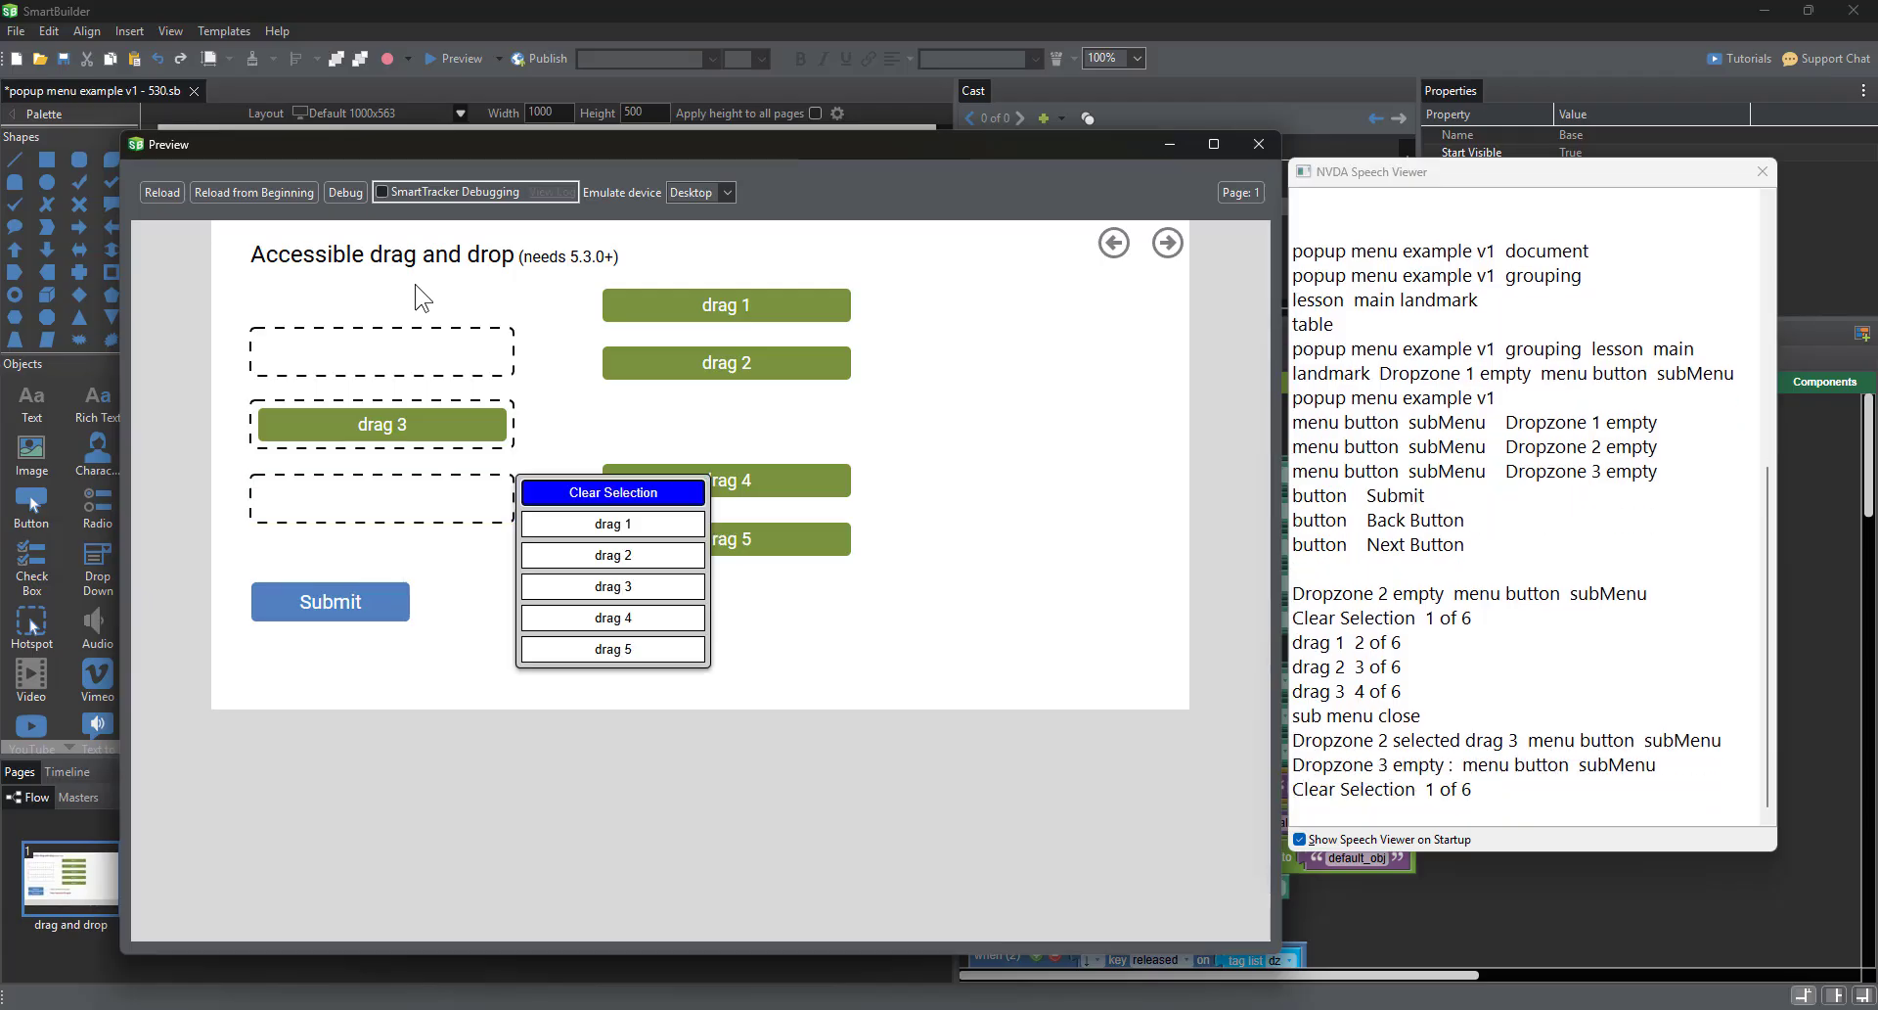
key(Down)
key(Down)
key(Down)
key(Return)
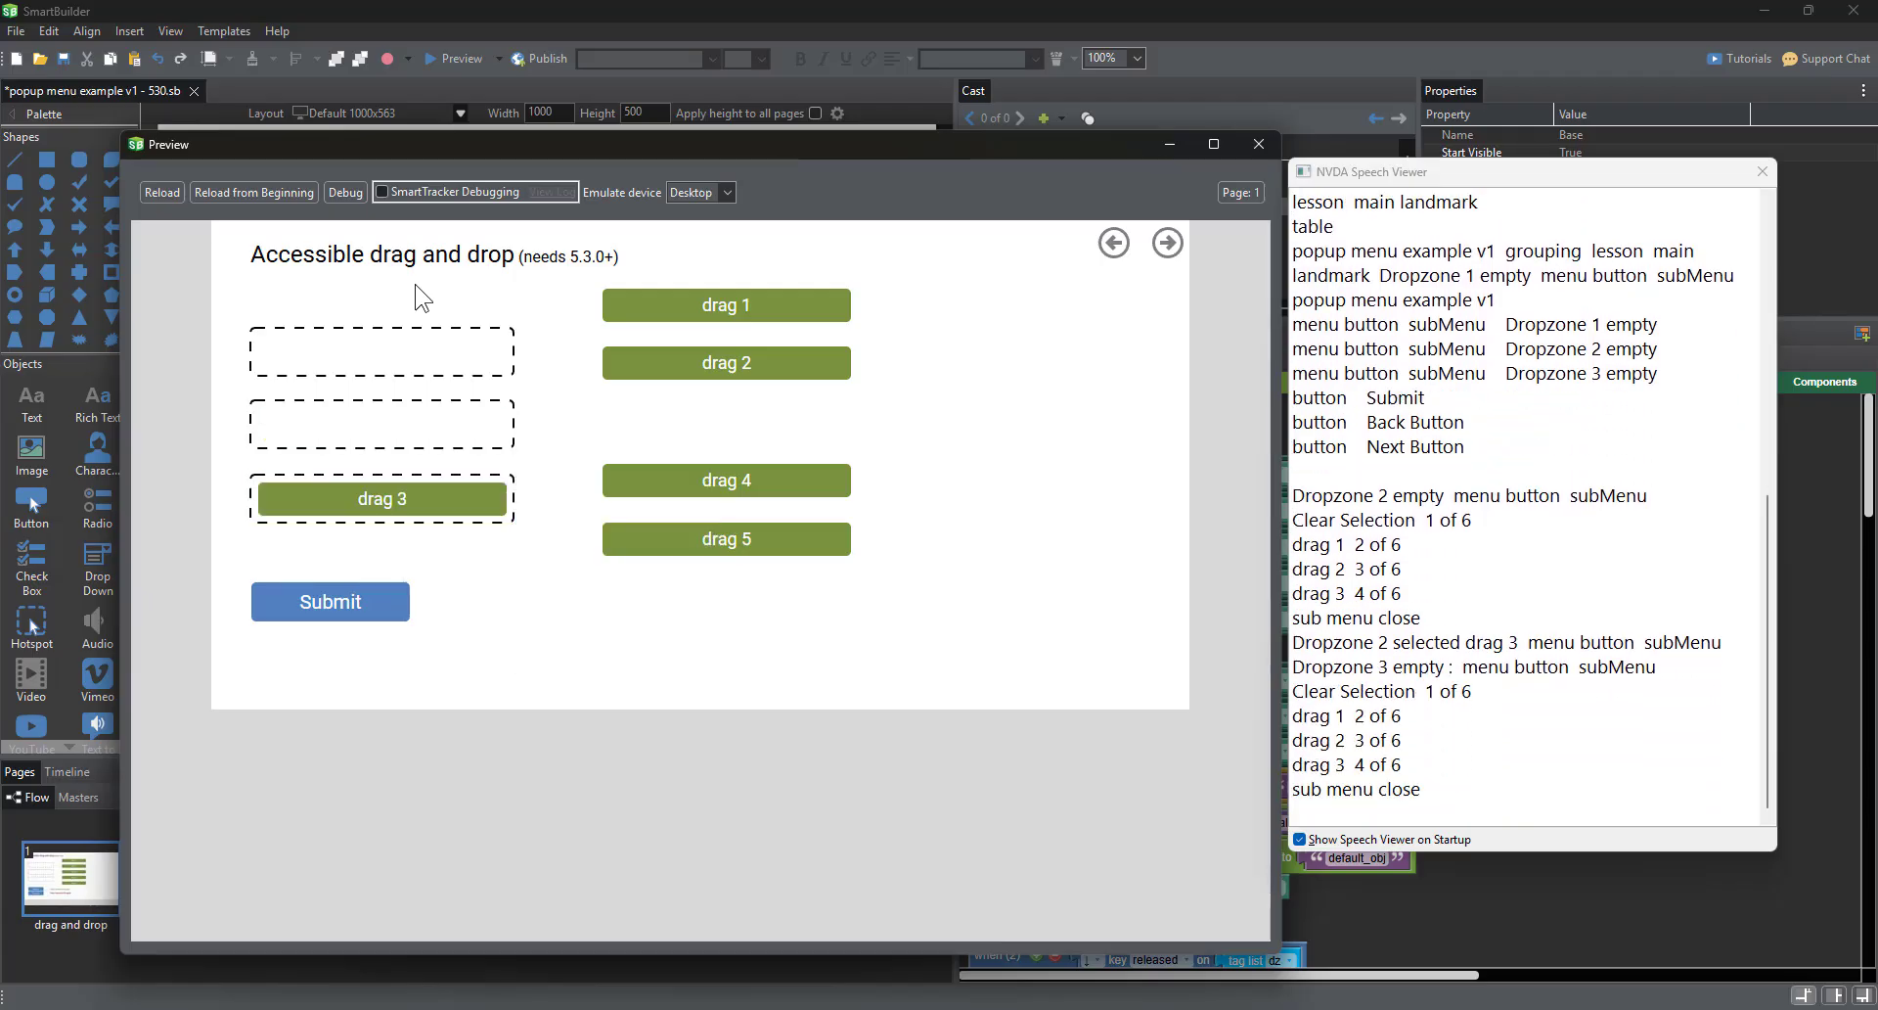
- Go back to the first drop zone and assign drag 1 to it from its popup menu
key(shift+Tab)
key(shift+Tab)
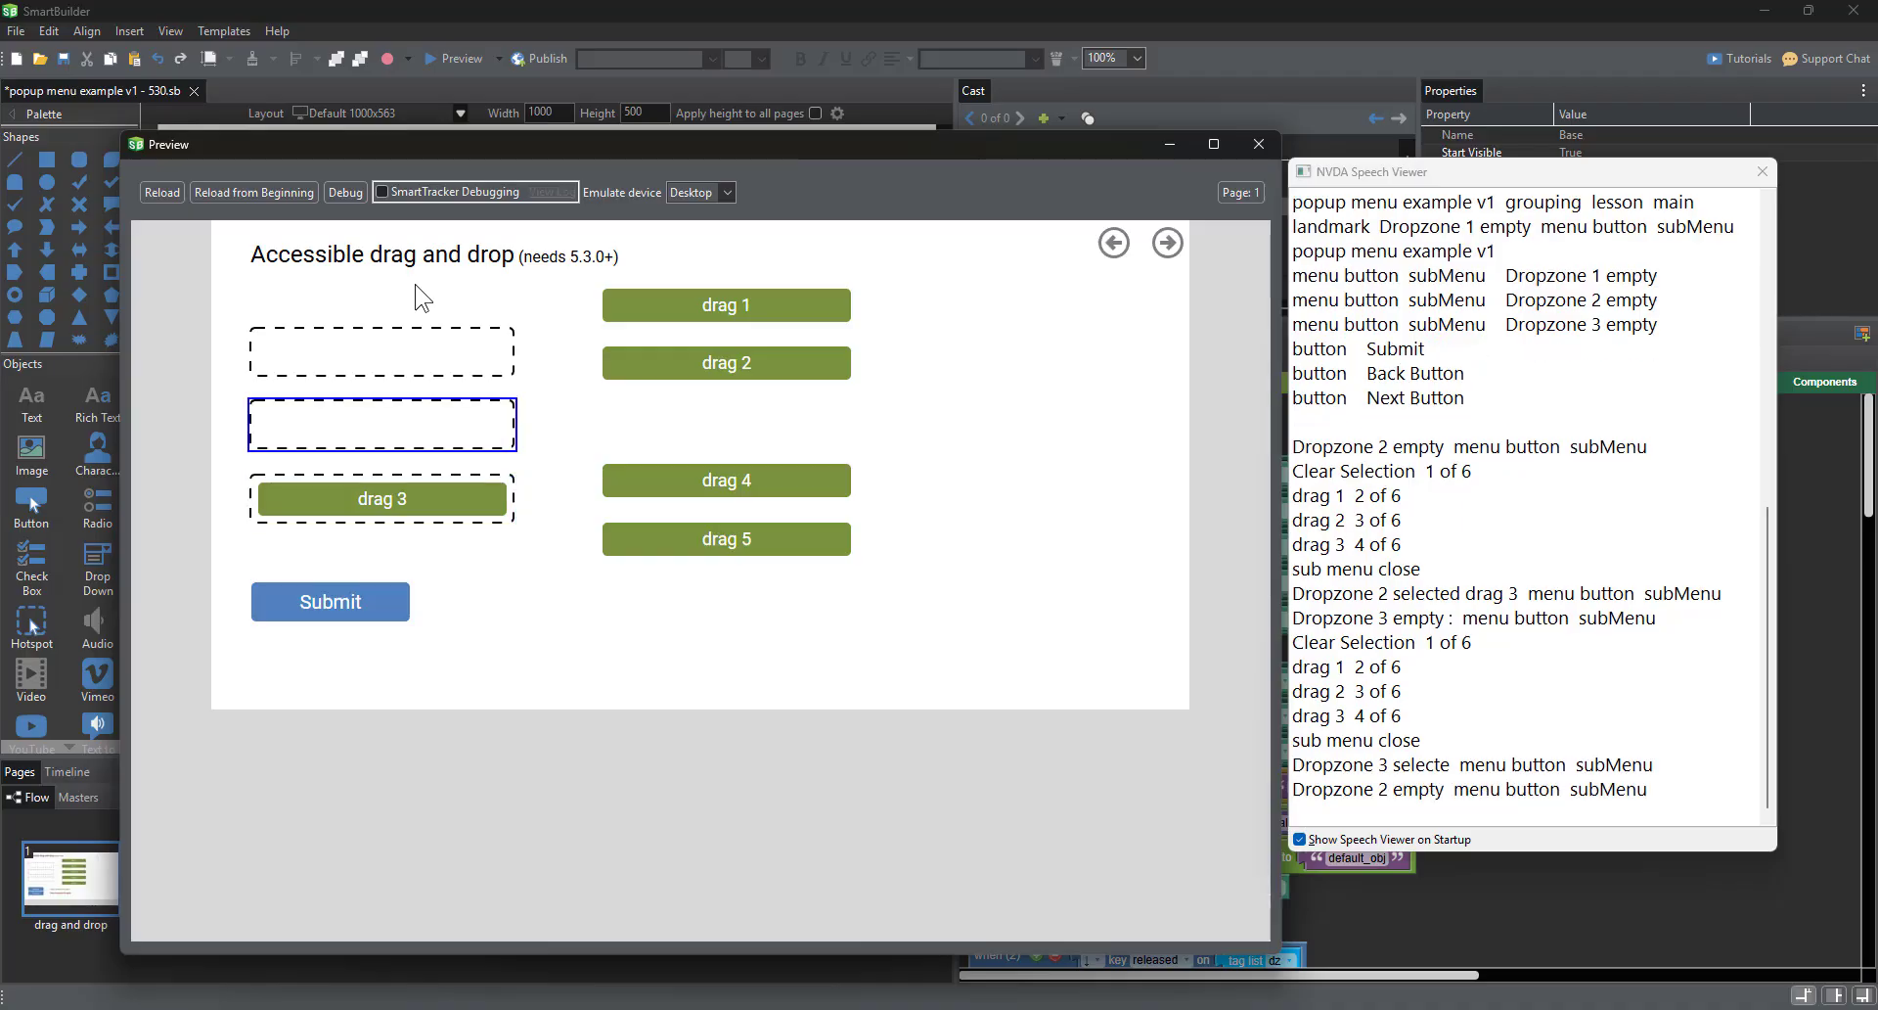
key(Return)
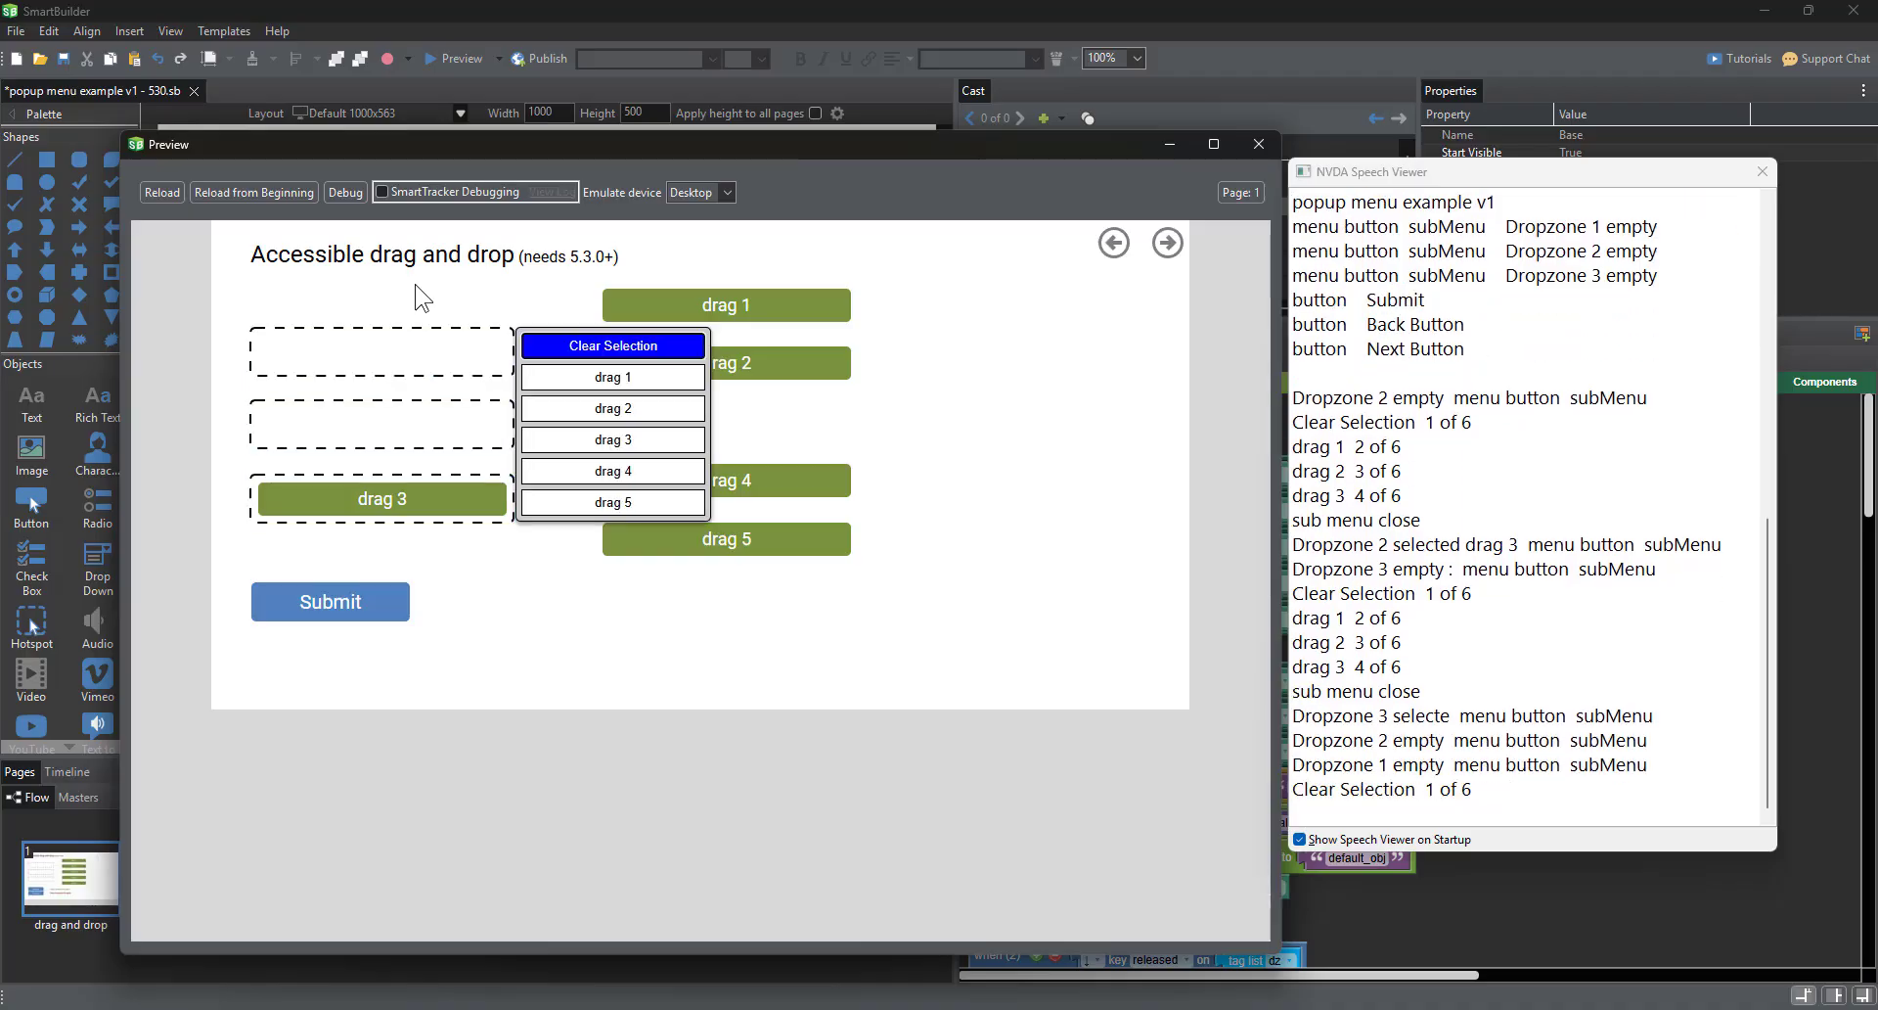
key(Down)
key(Return)
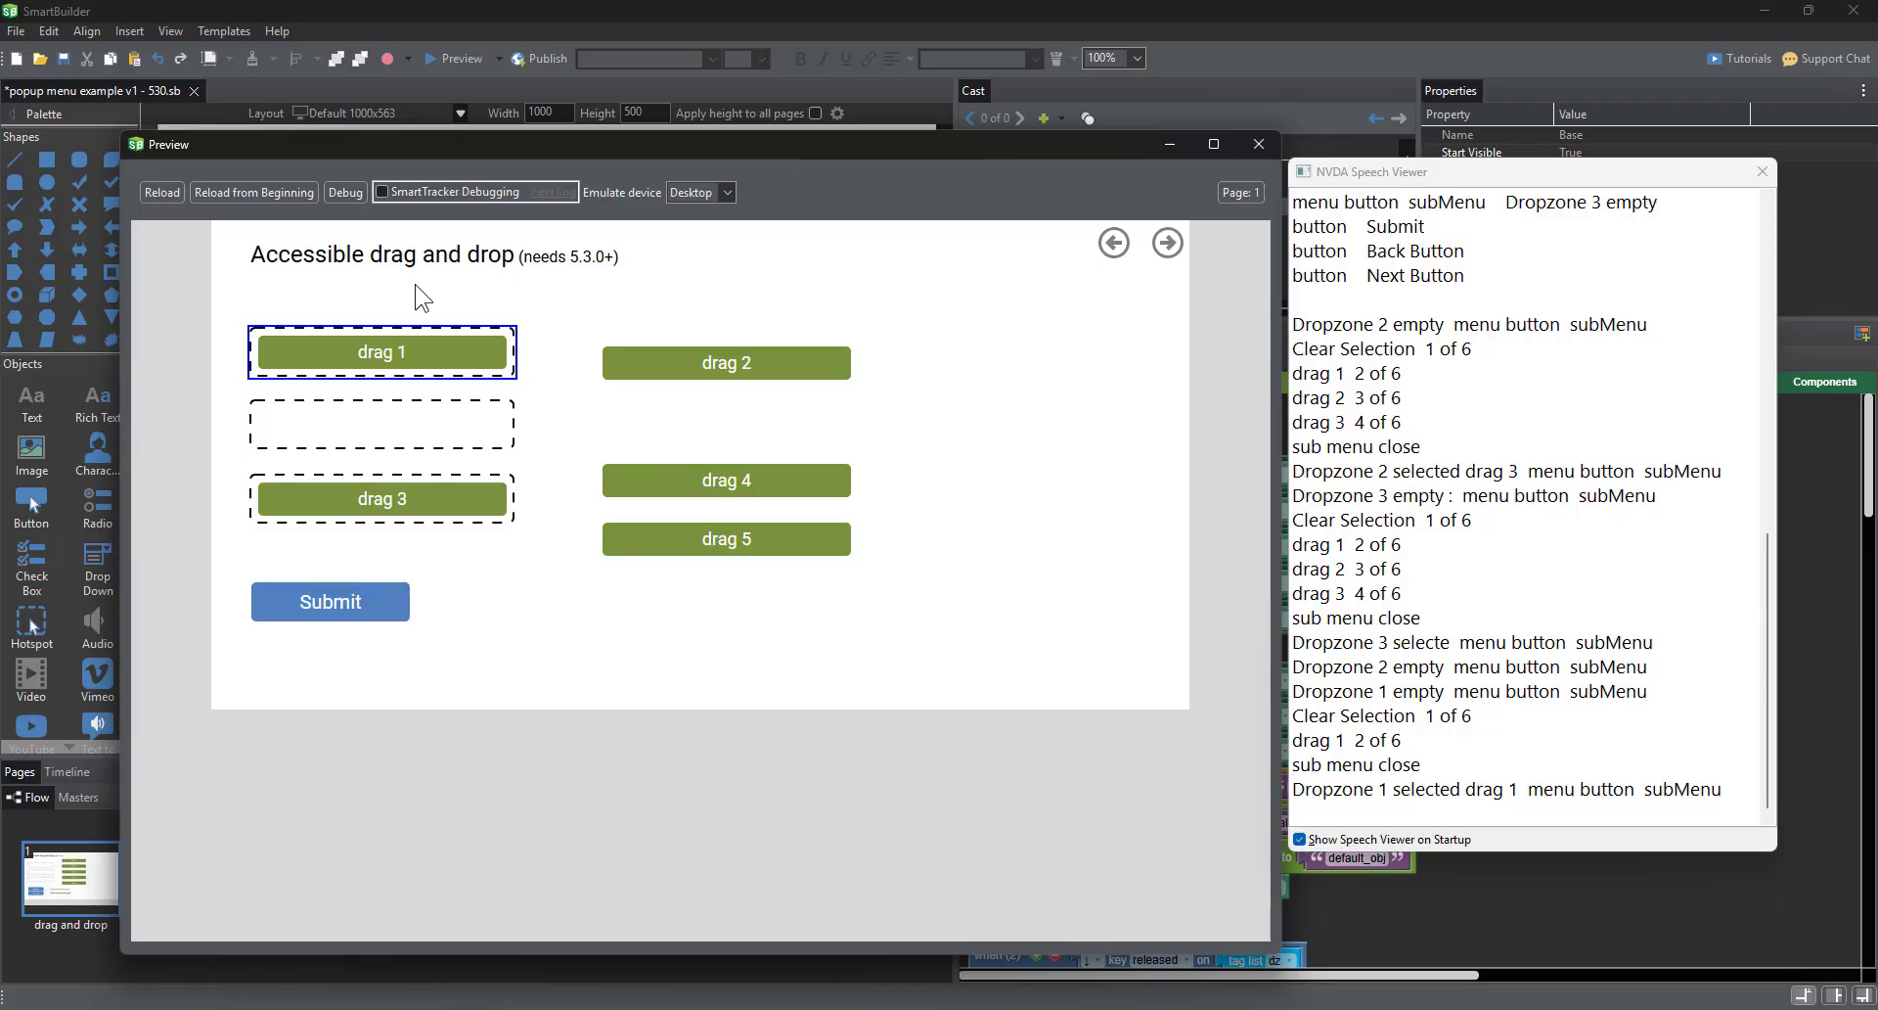
- Assign drag 2 to the second drop zone and submit the answers
key(Tab)
key(Return)
key(Up)
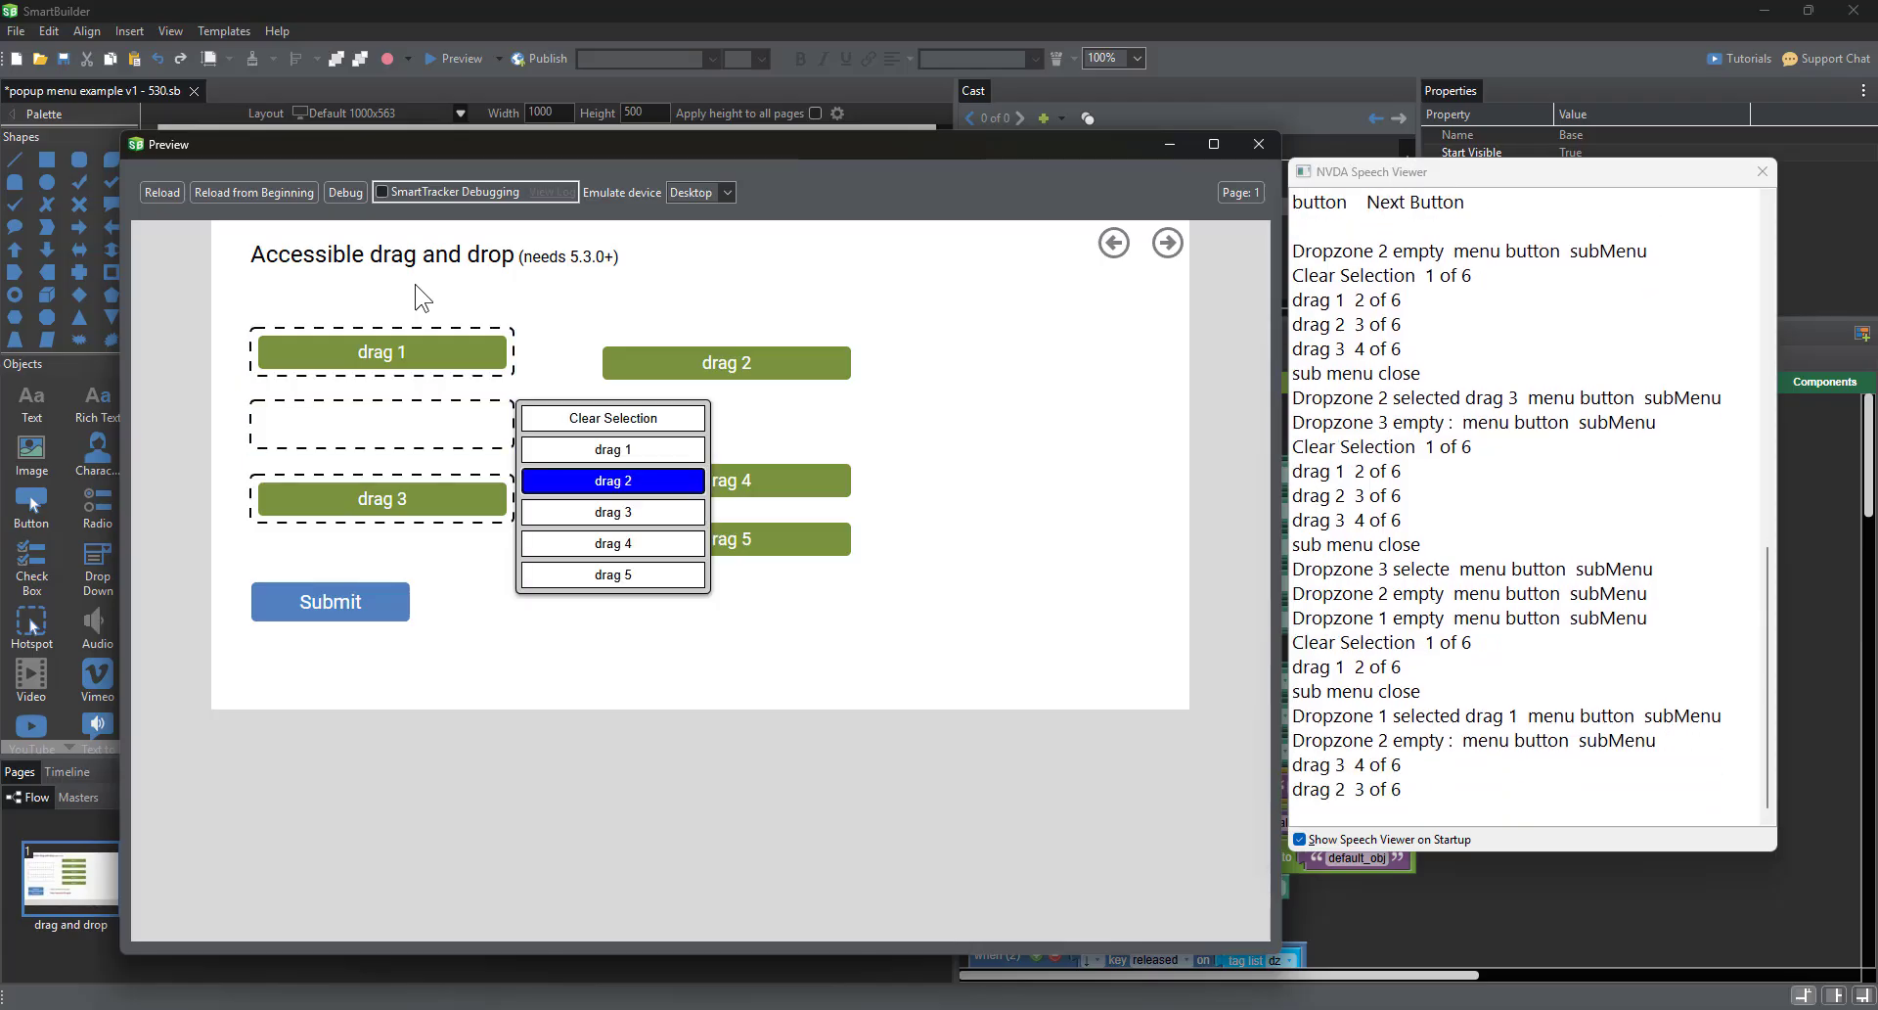
key(Return)
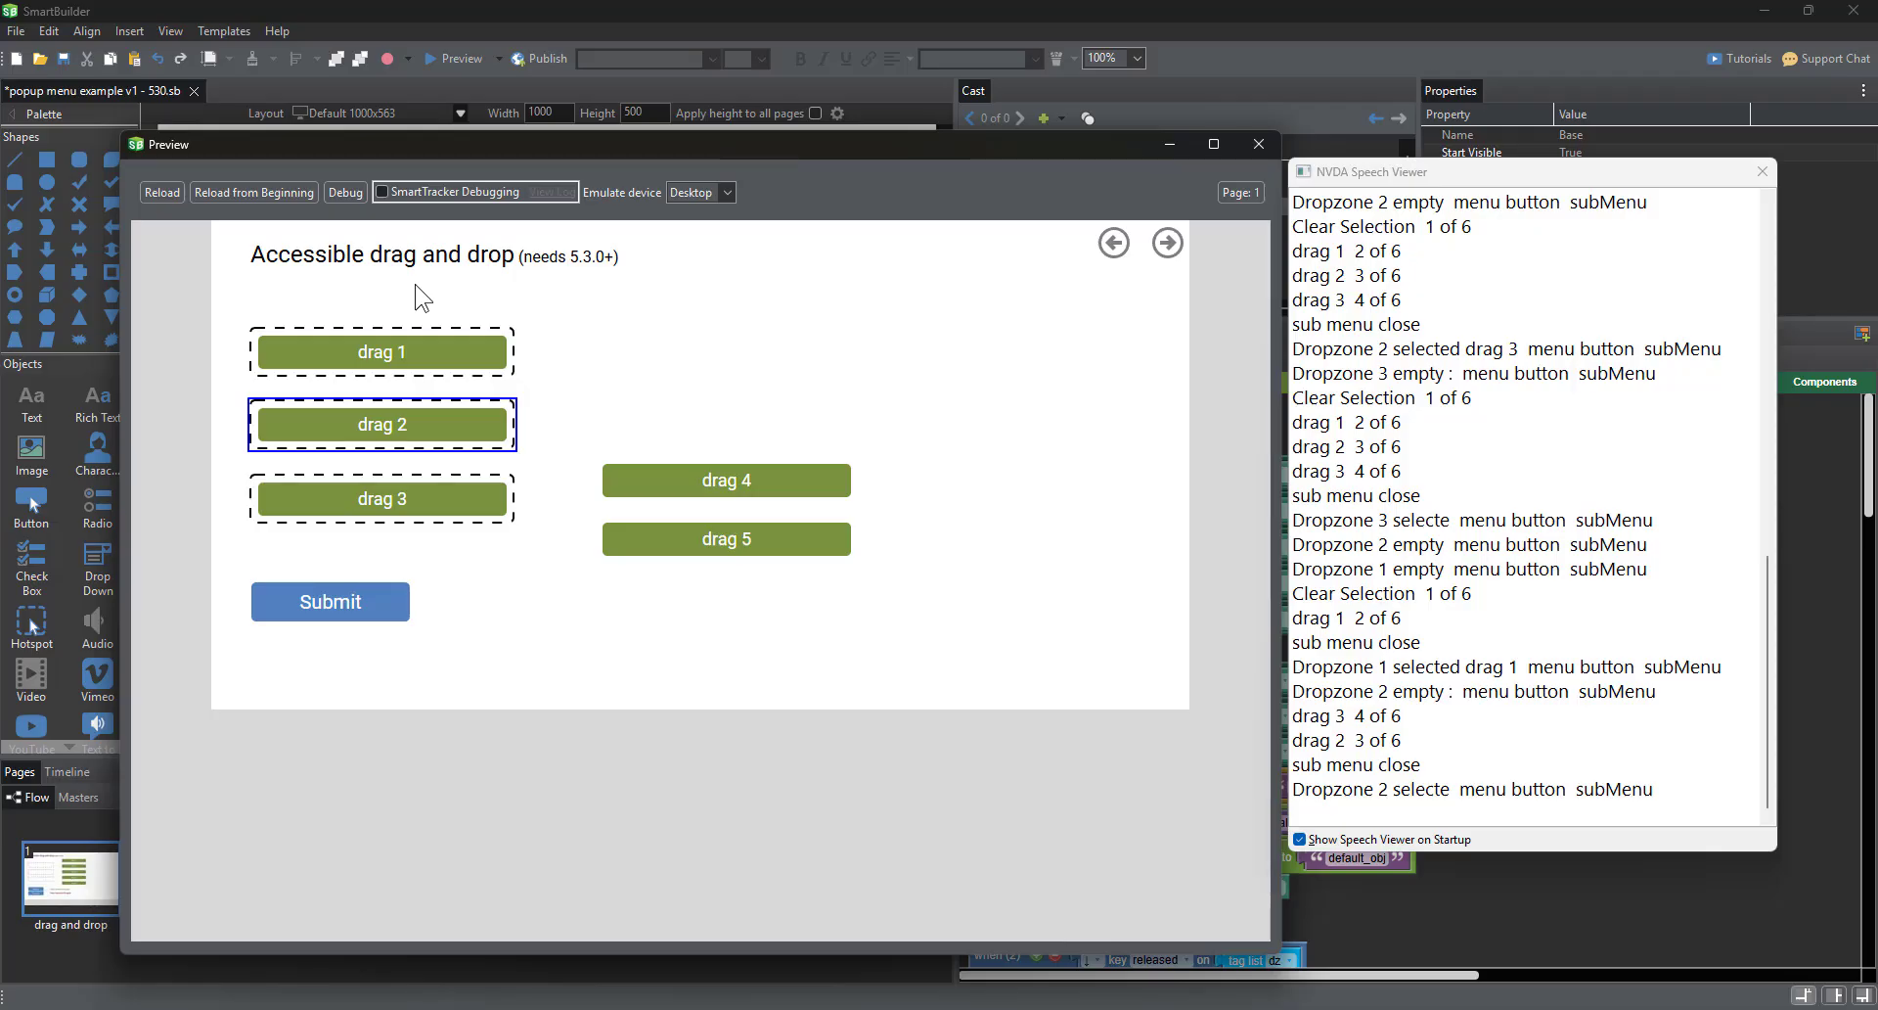
key(Tab)
key(Tab)
key(Return)
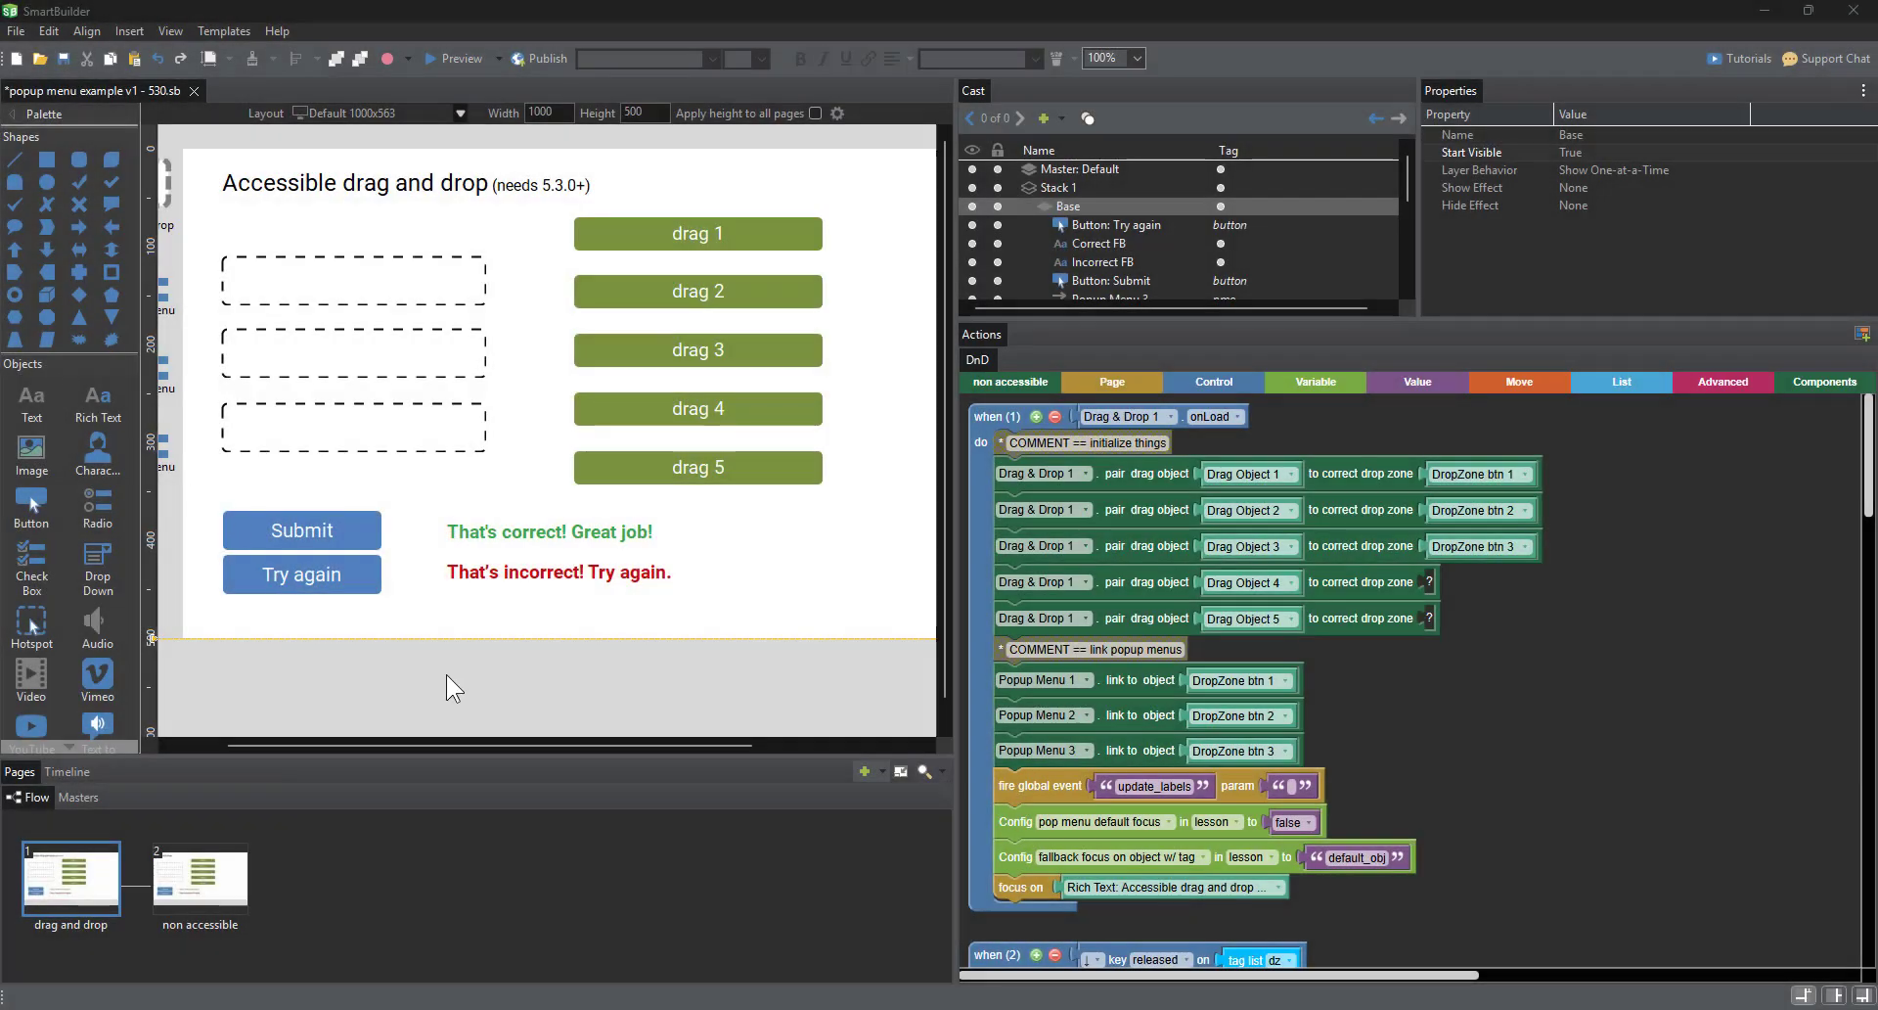
- Open the non accessible page and review its action blocks for loading, Submit and Try again
click(227, 902)
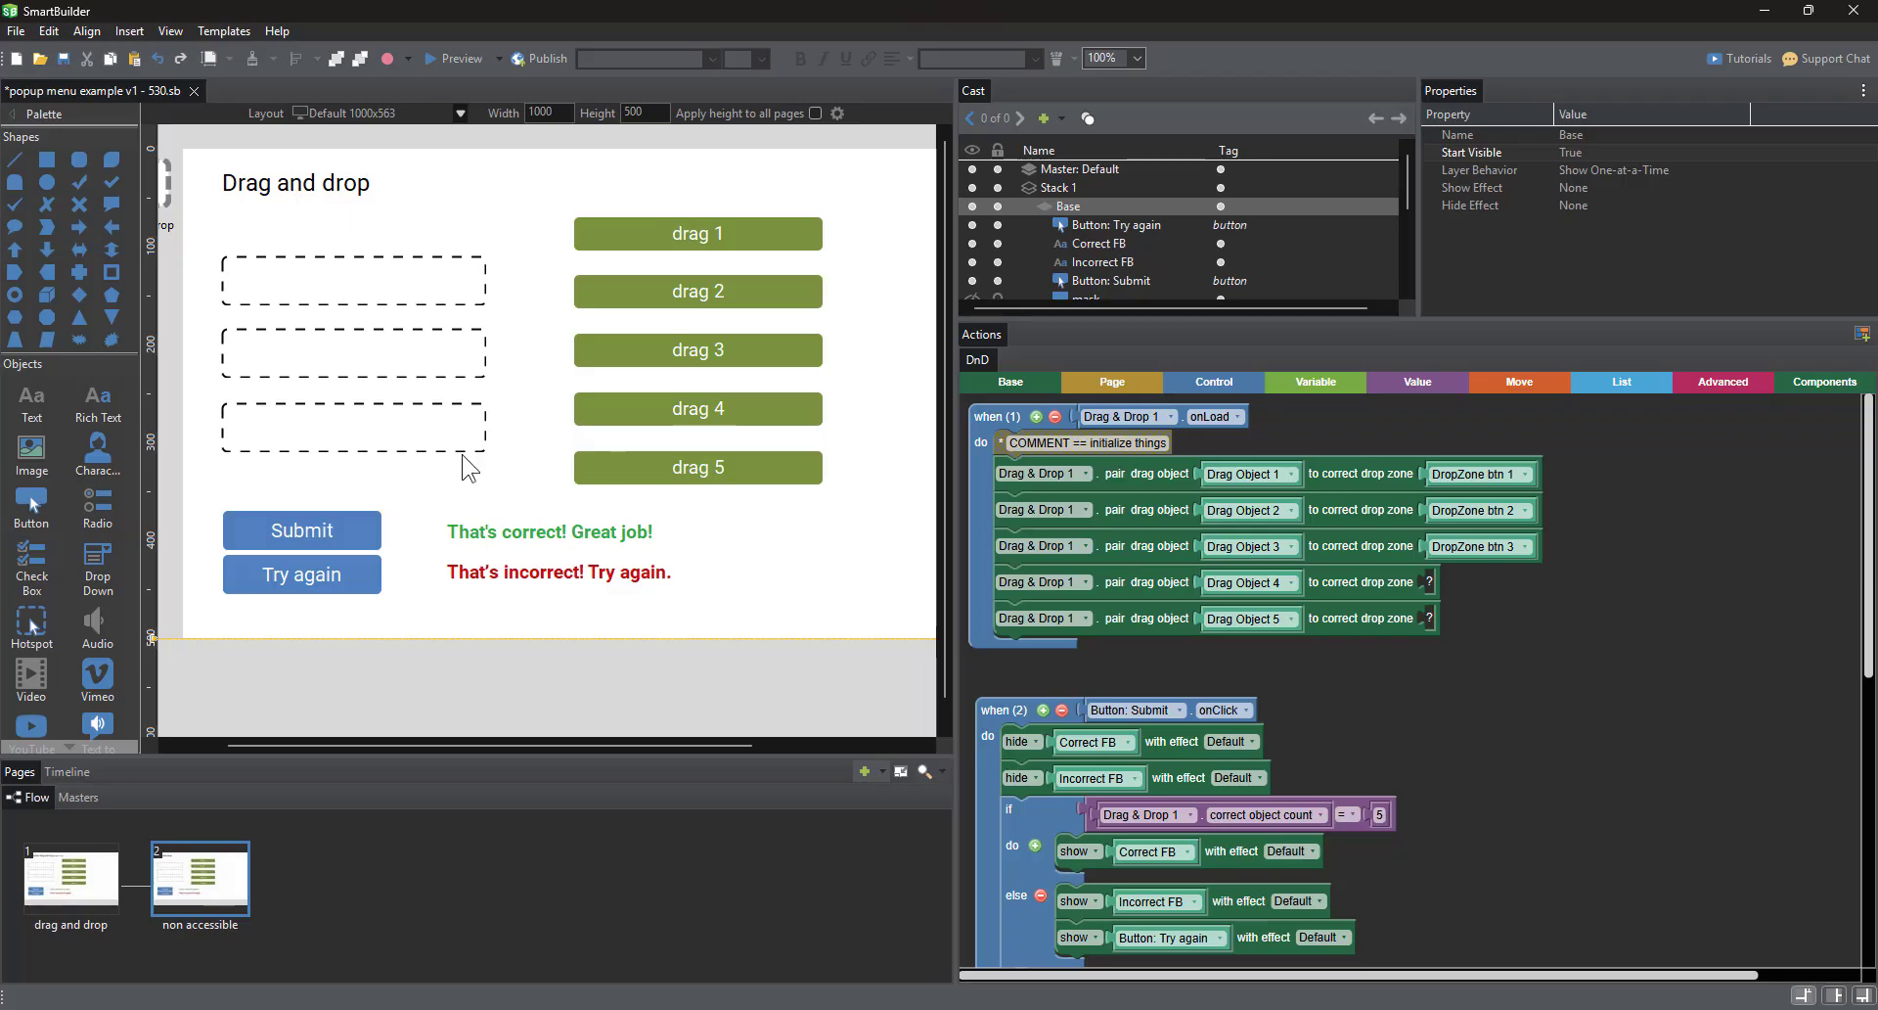
scroll(1494, 860, down, 5)
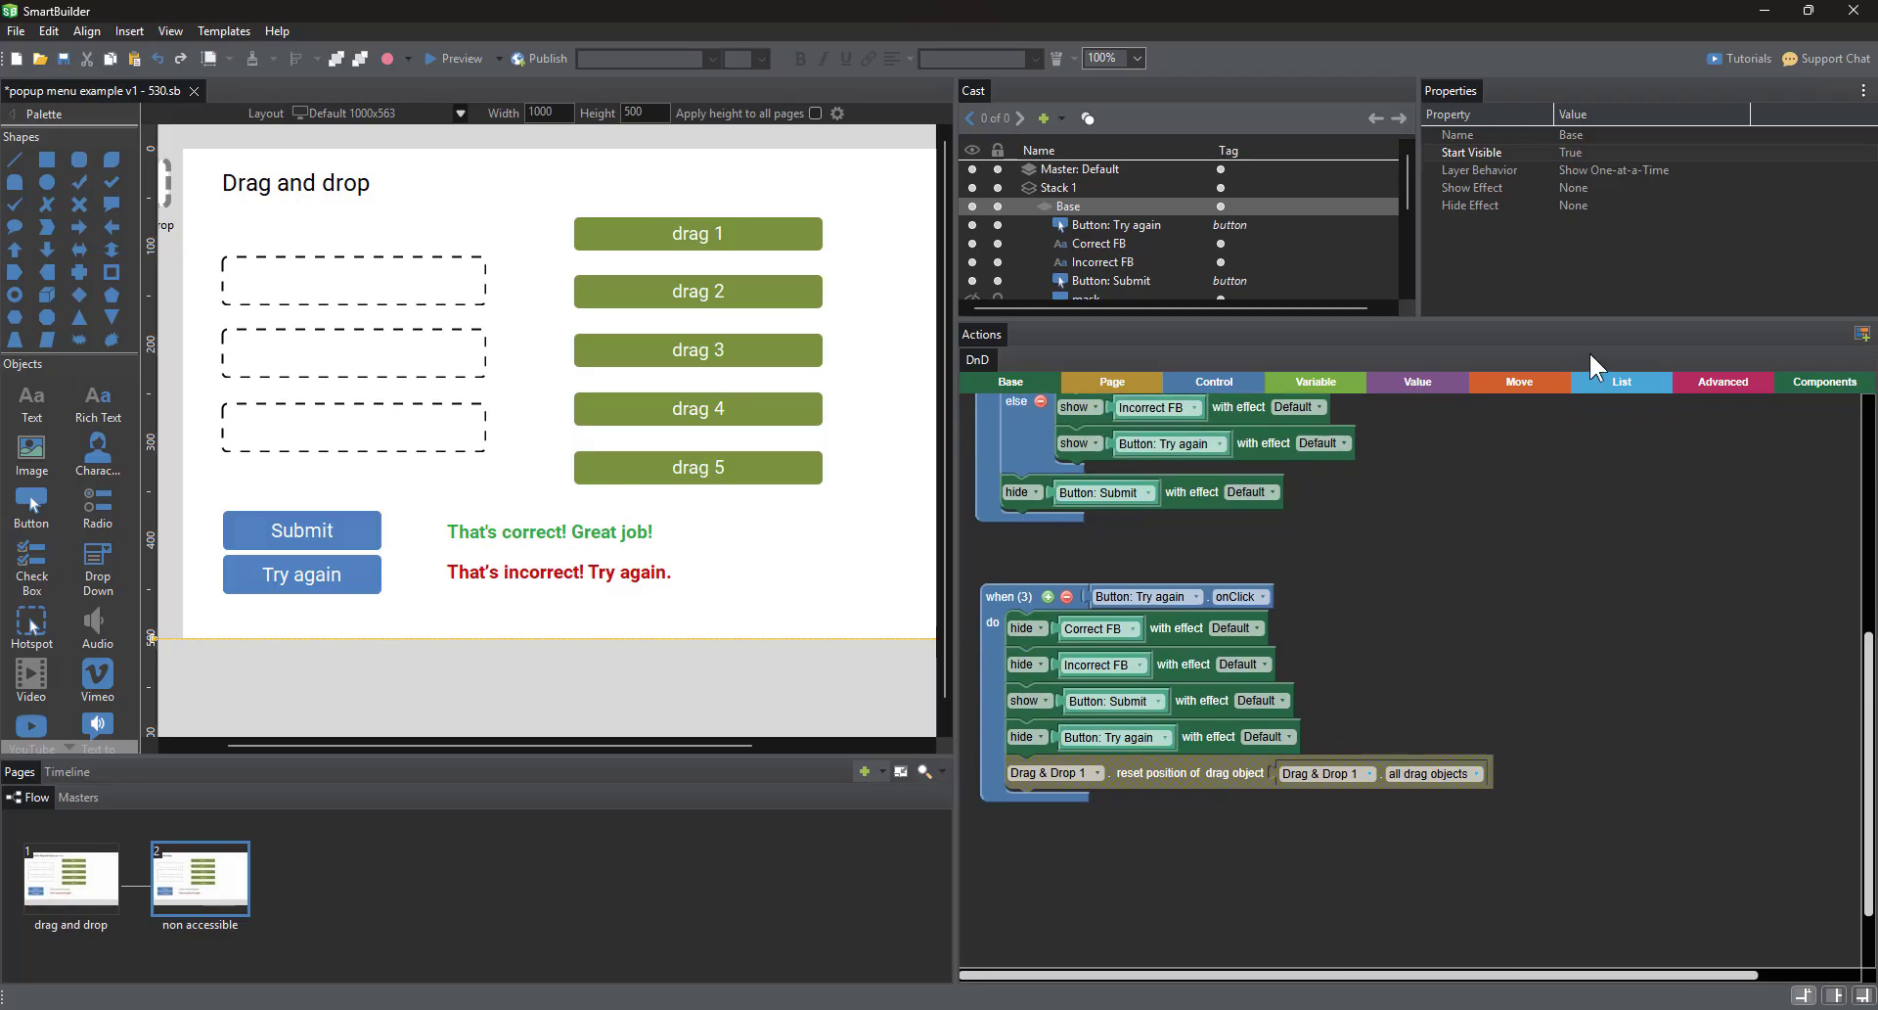
scroll(1656, 494, up, 5)
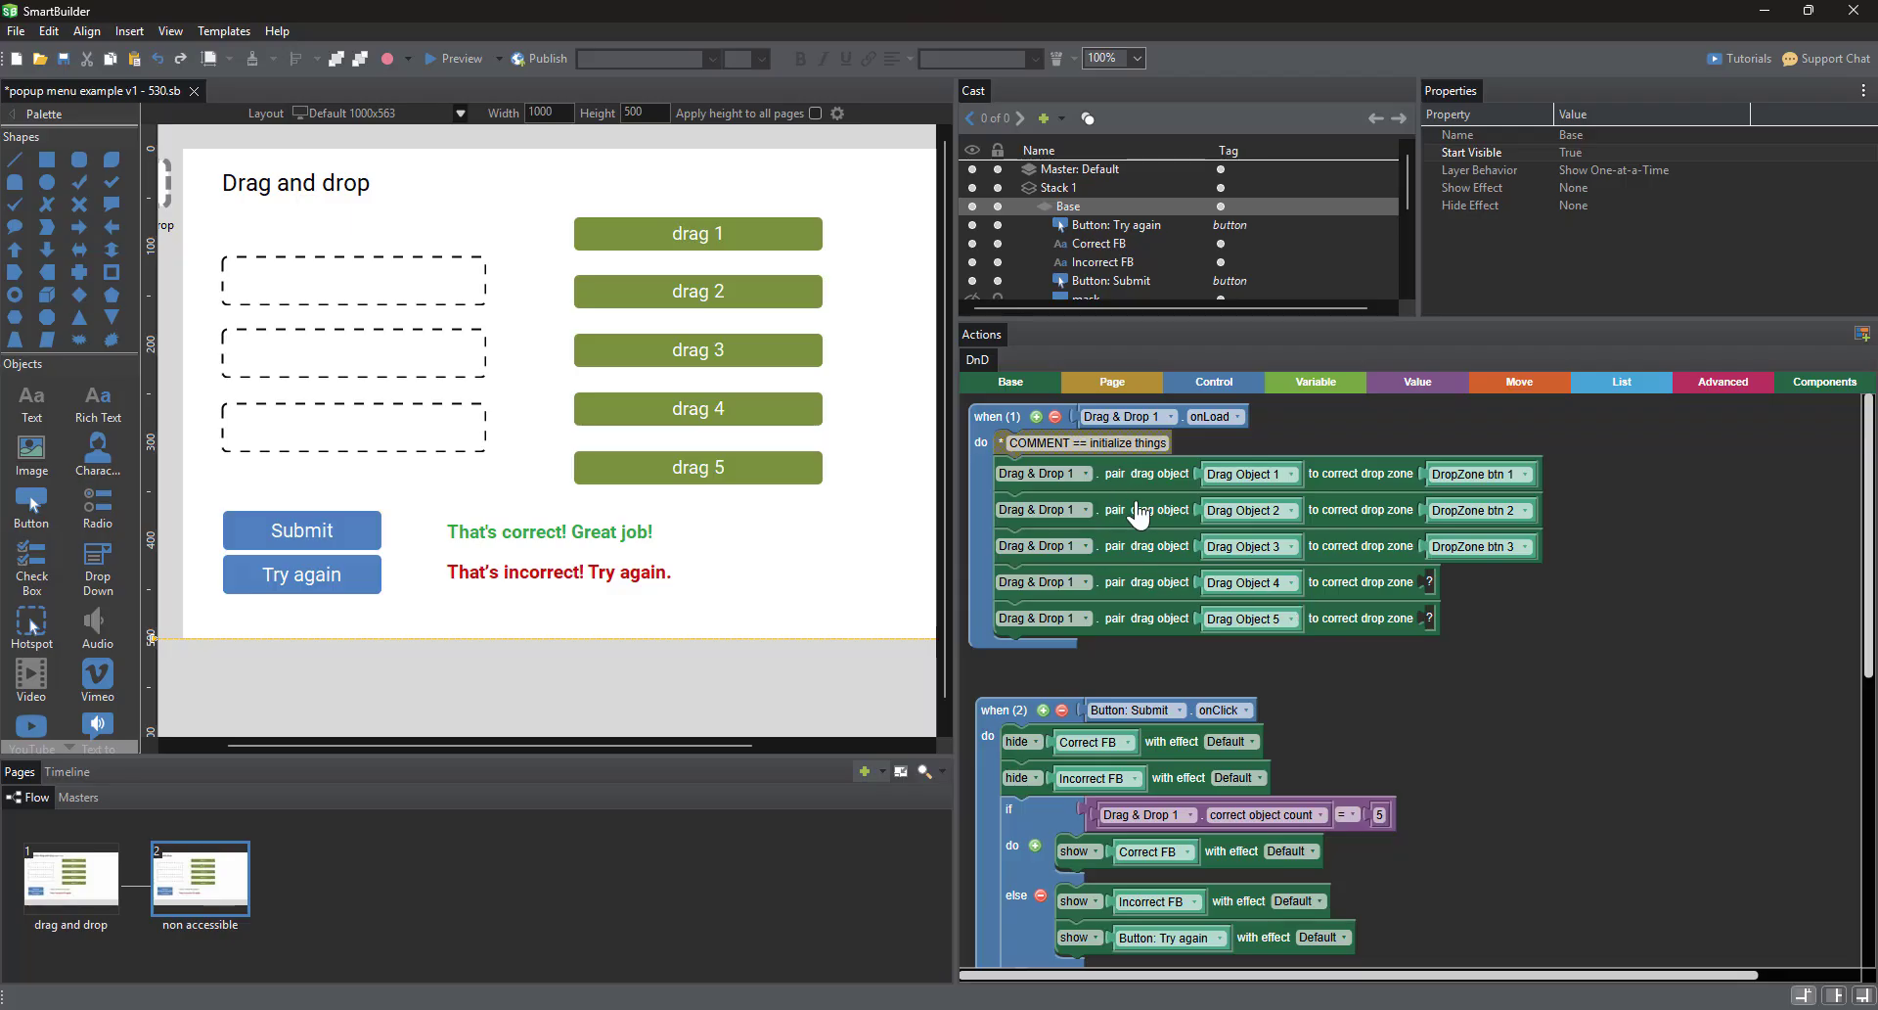
scroll(1482, 773, down, 2)
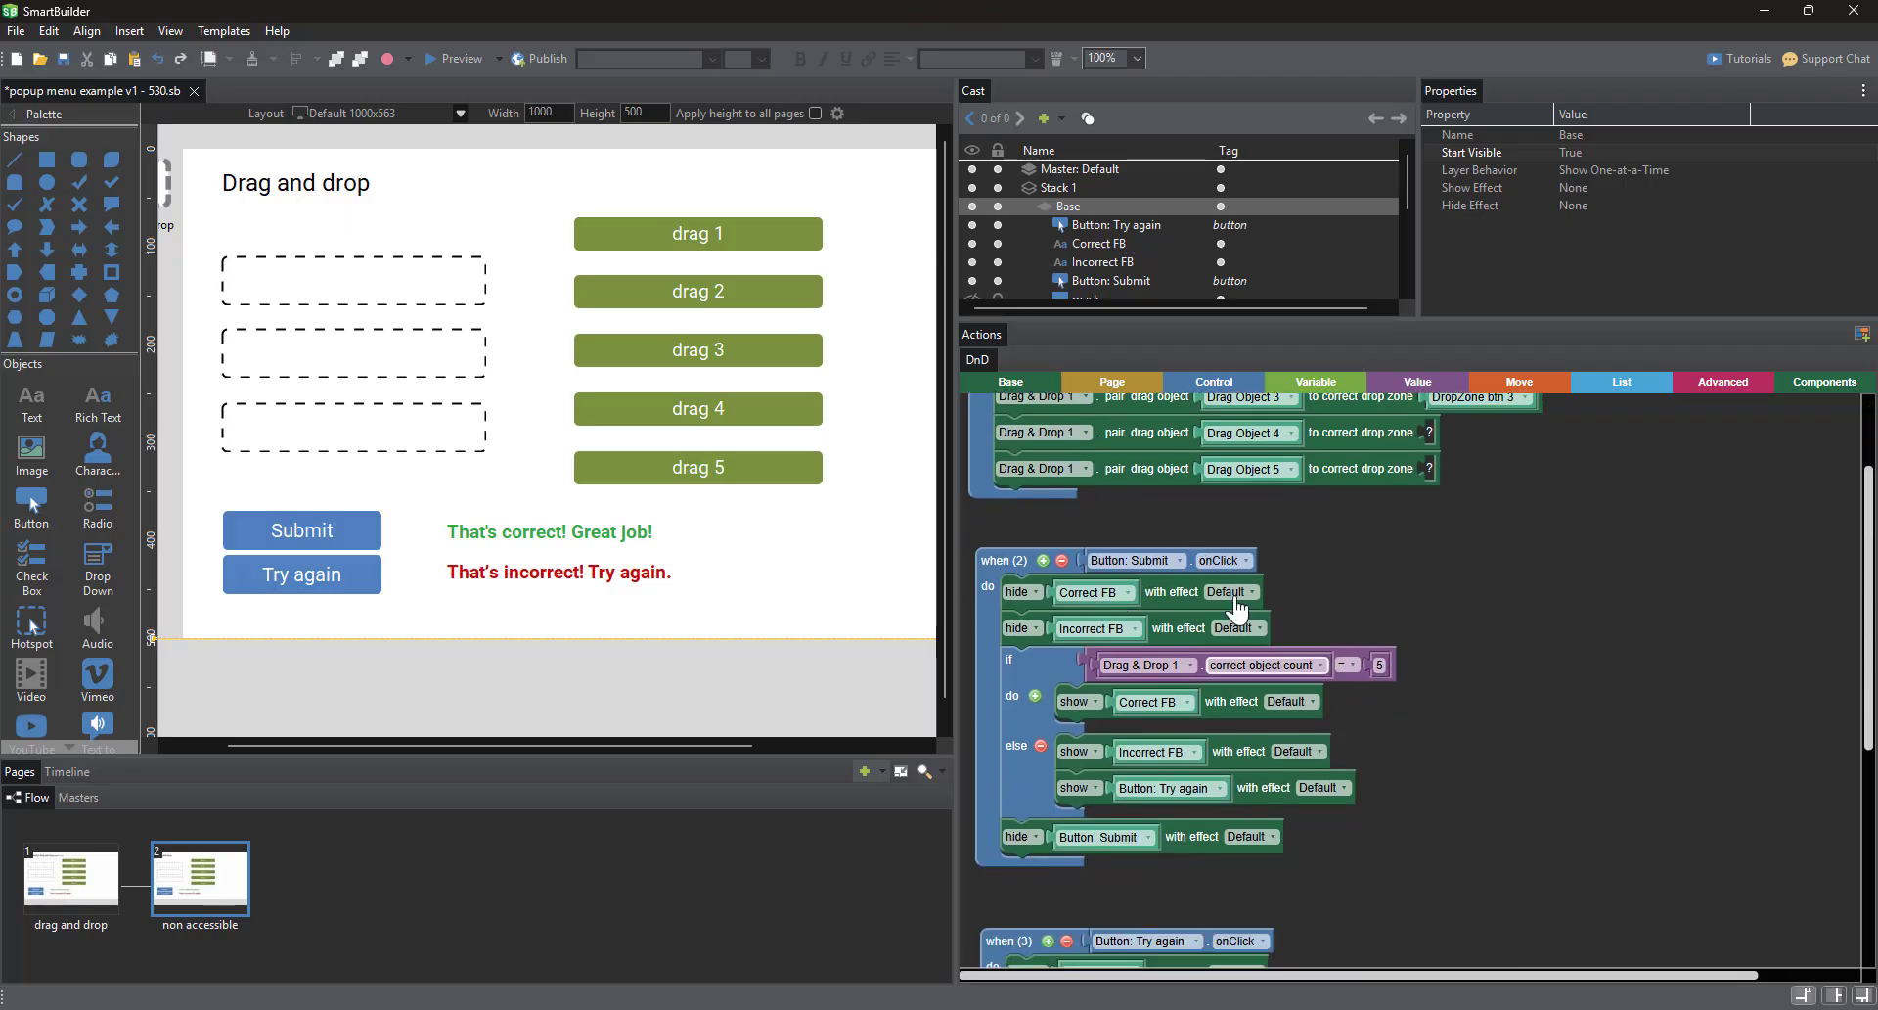
scroll(1405, 892, down, 3)
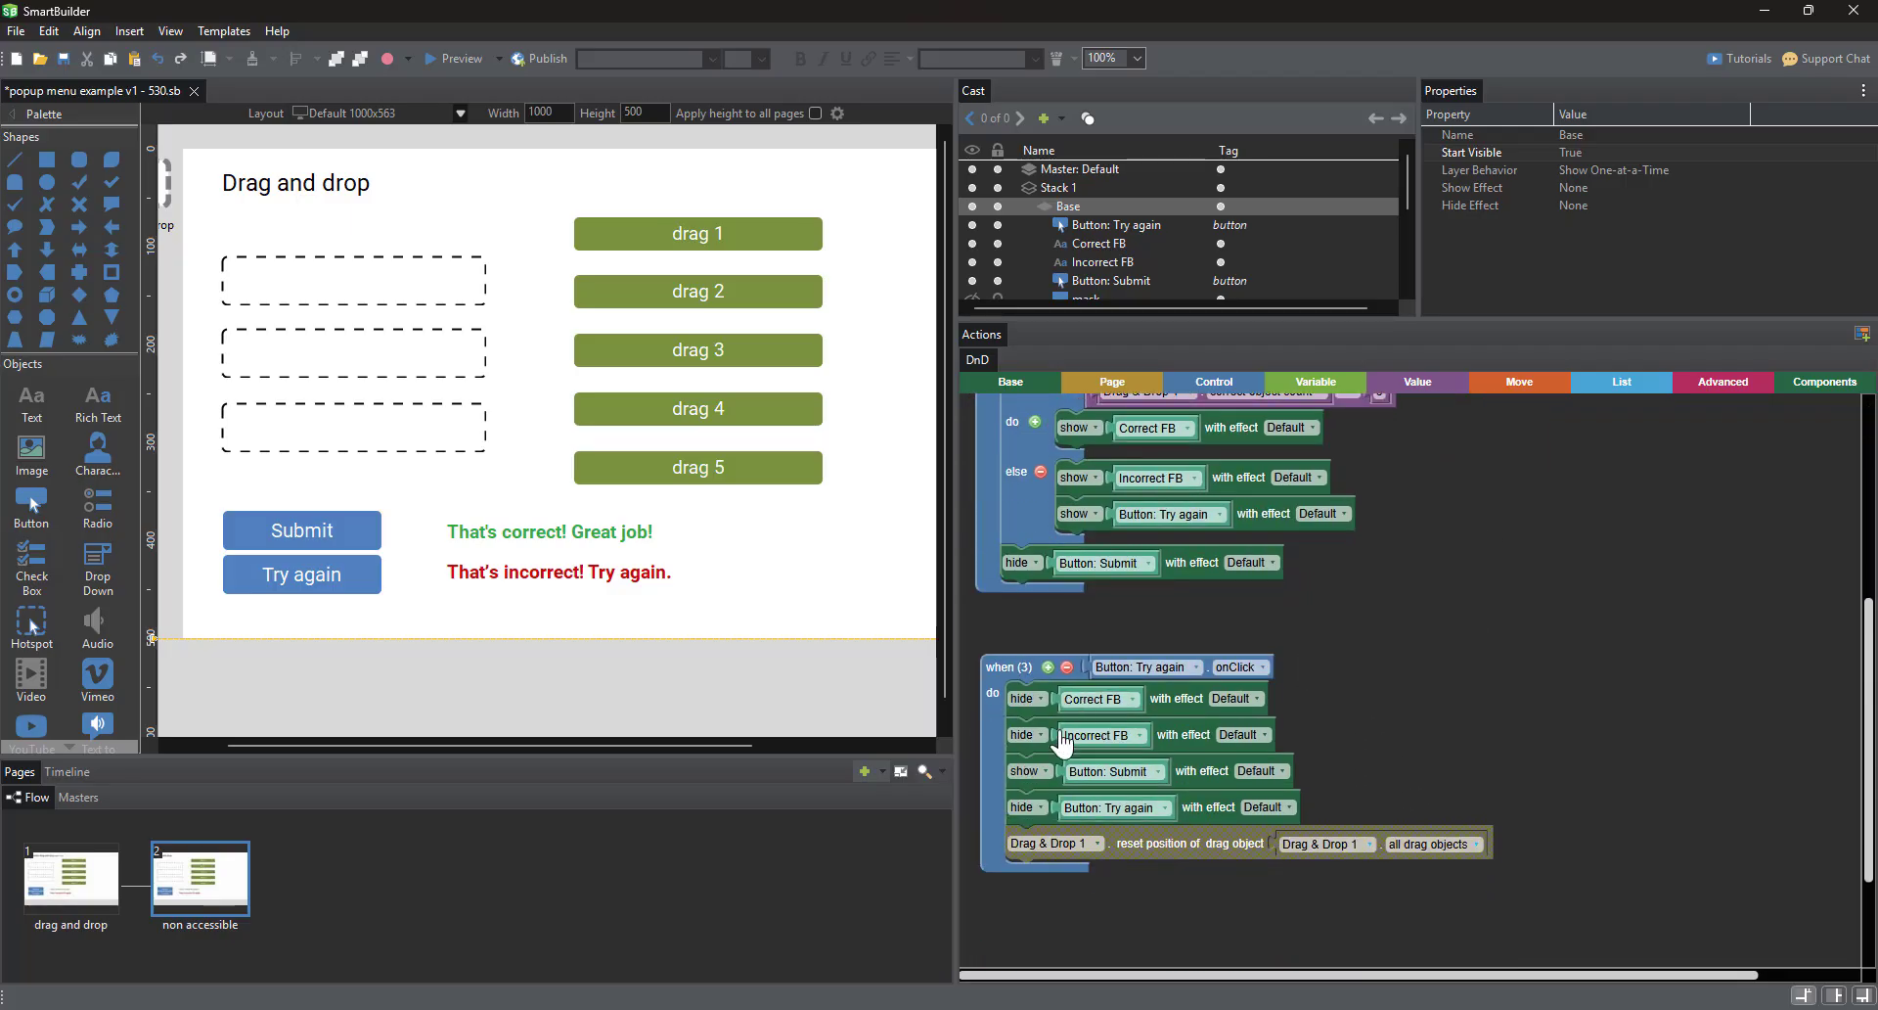
scroll(1493, 910, up, 4)
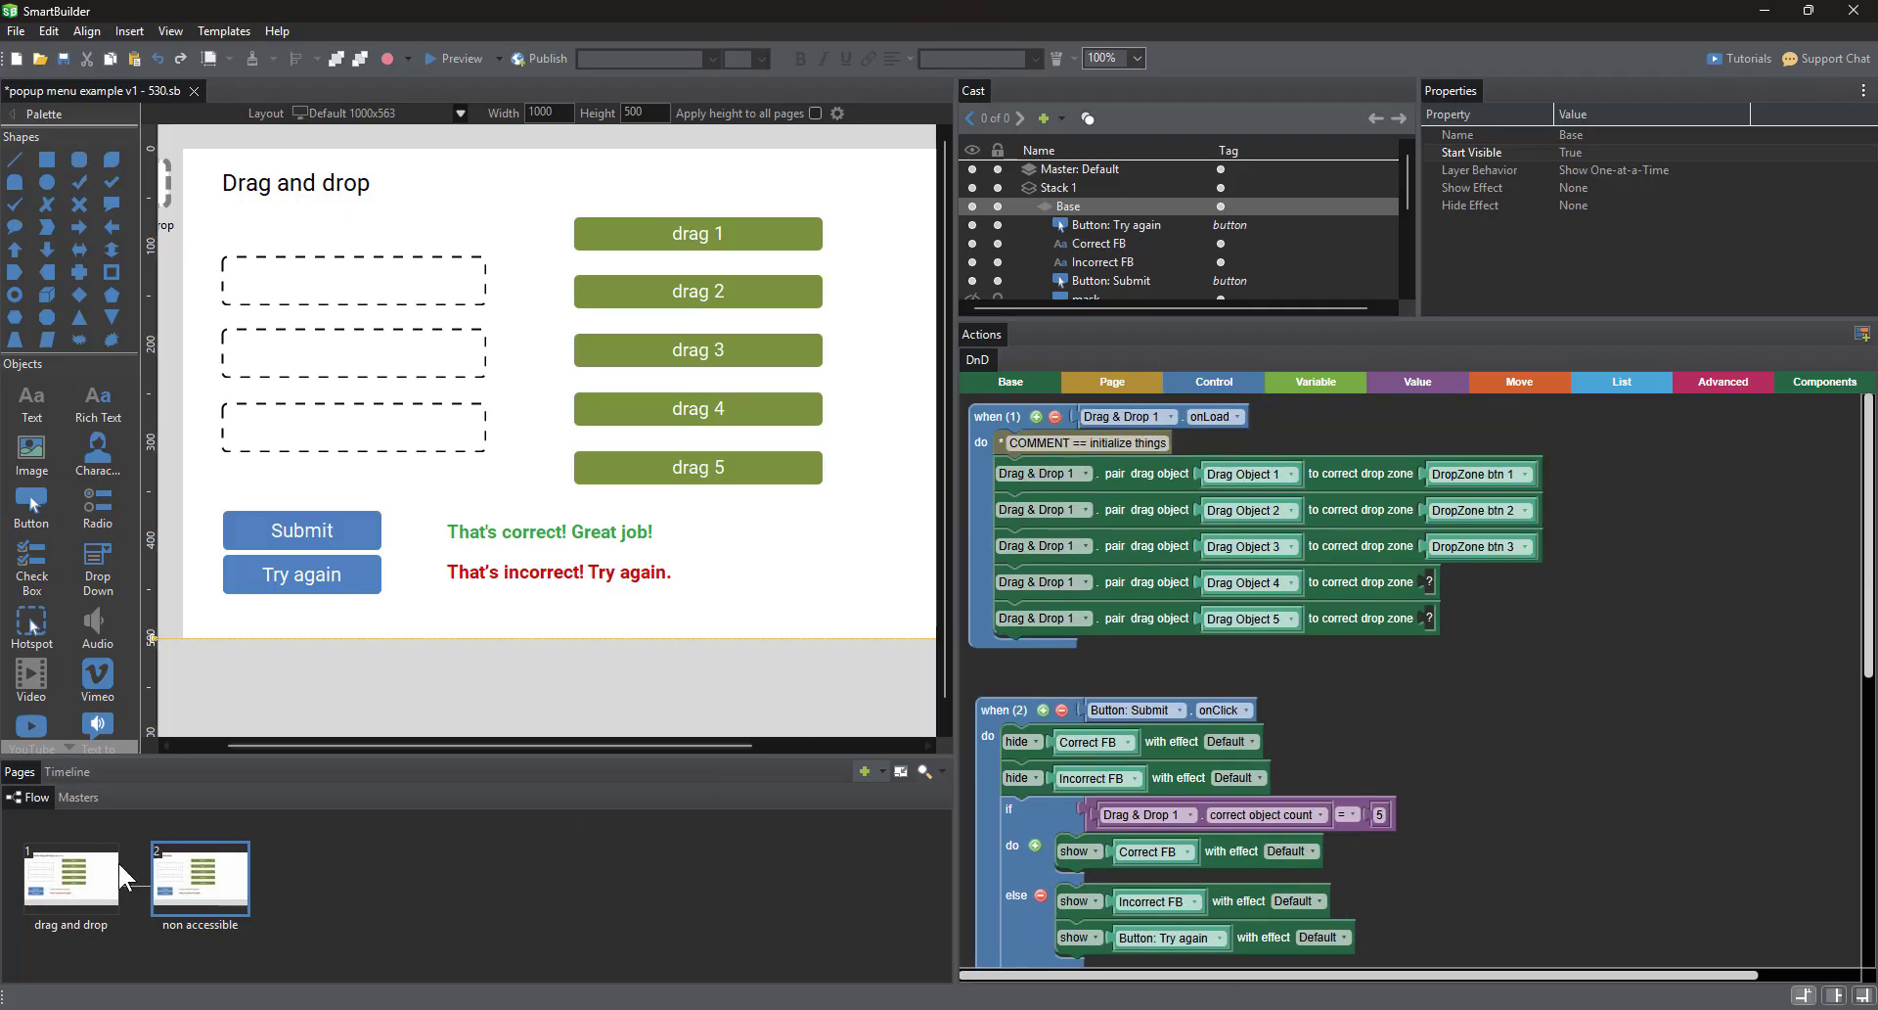
- Return to the drag and drop page, enlarge the cast list to show all objects and reveal the off-stage Popup Menu objects
click(116, 870)
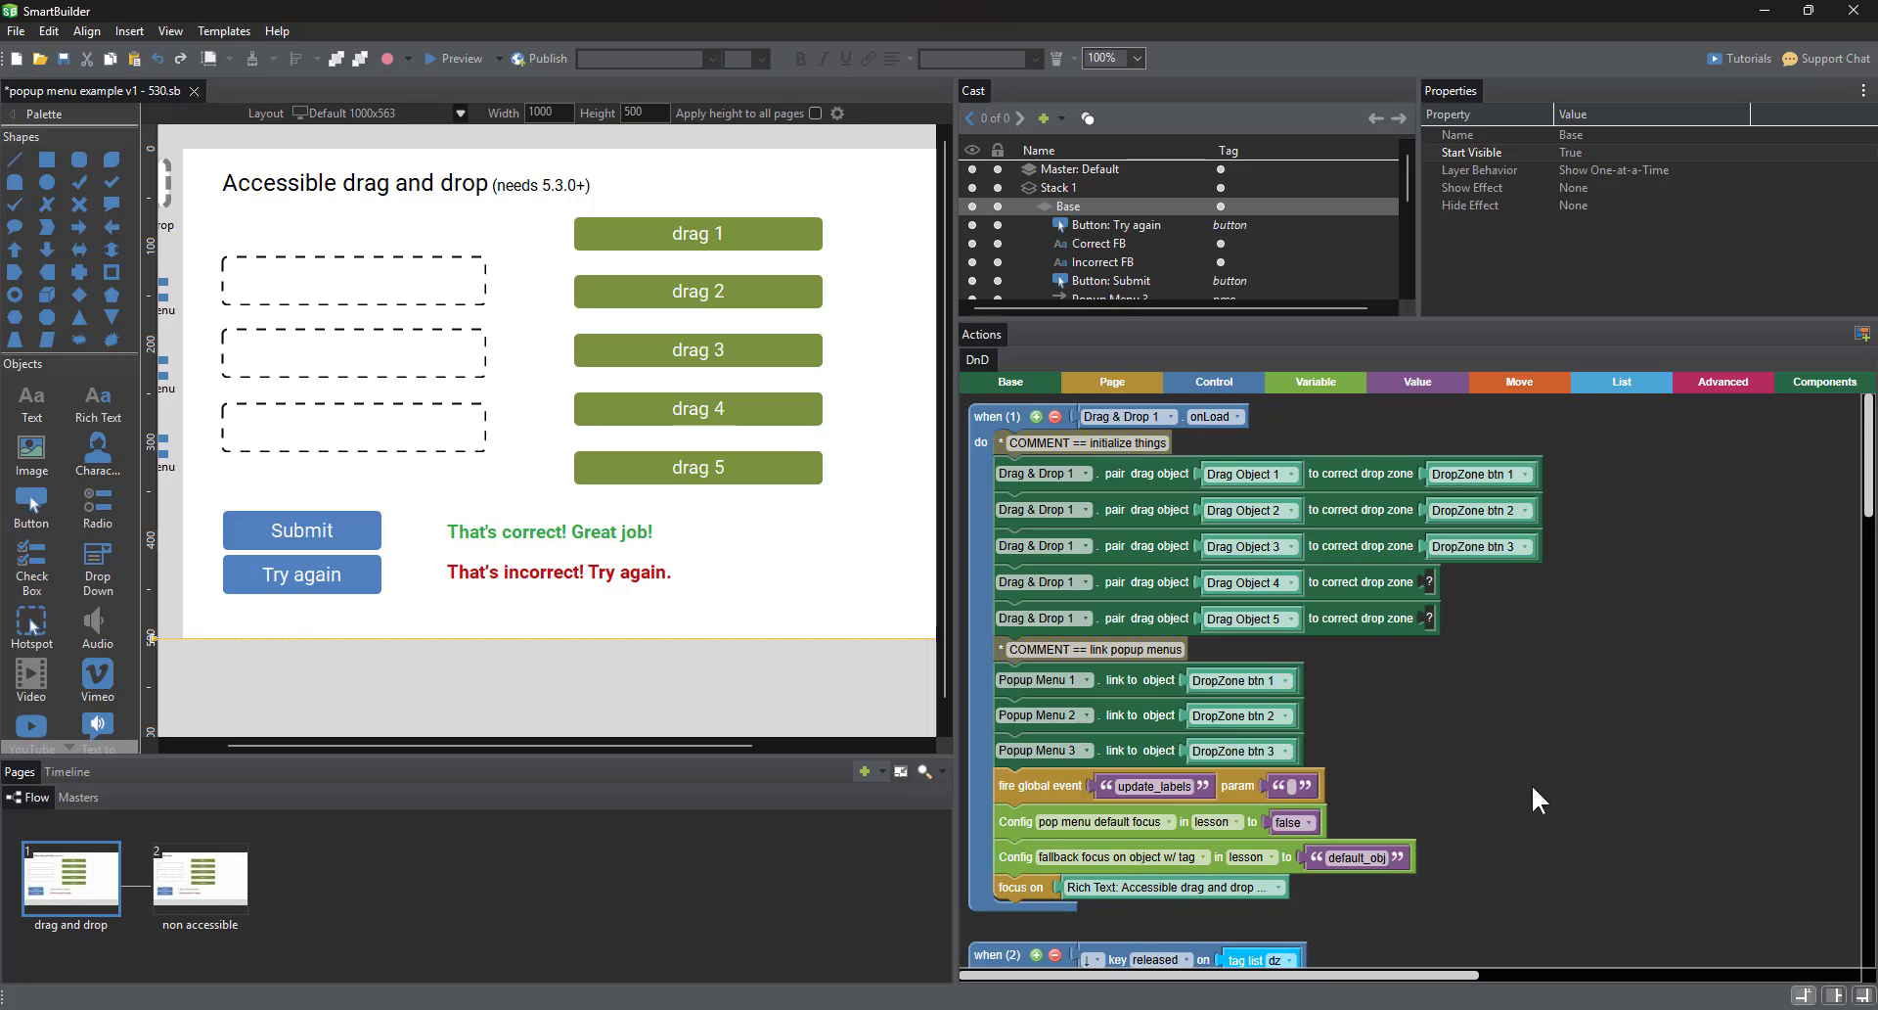
drag(1092, 319, 1120, 776)
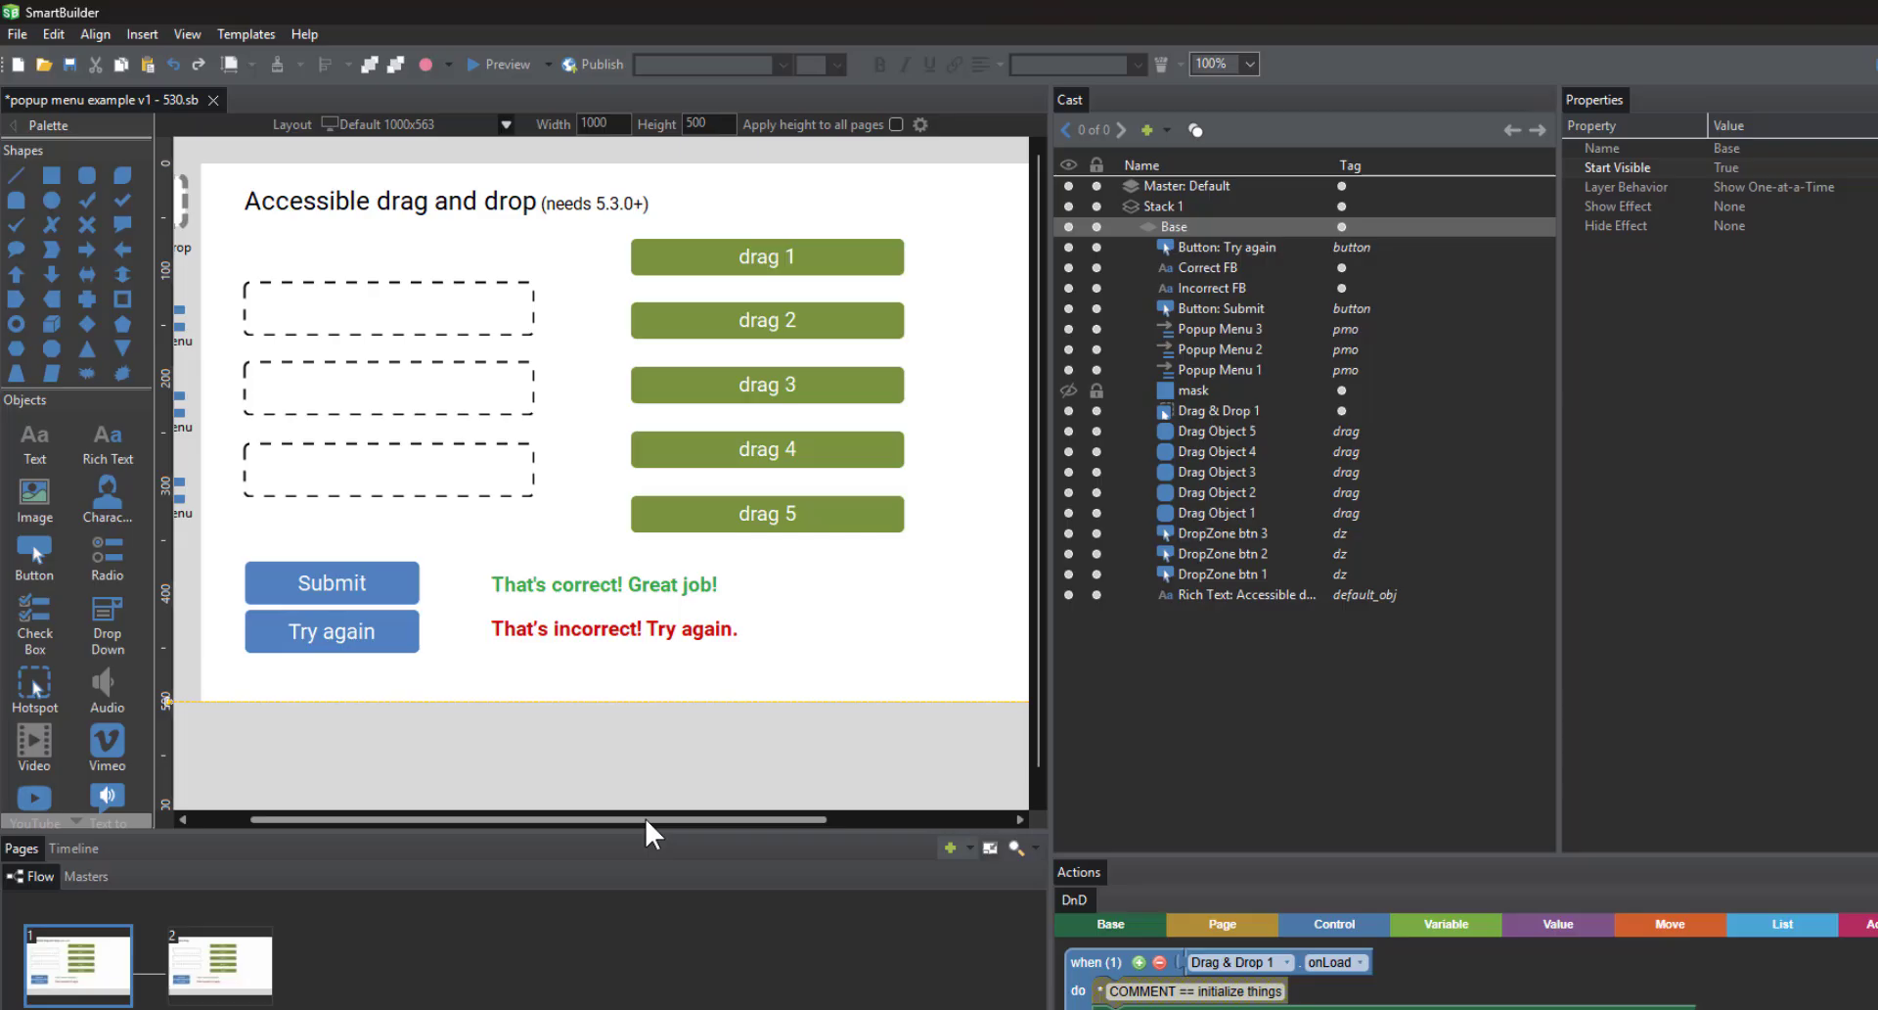
scroll(592, 746, left, 2)
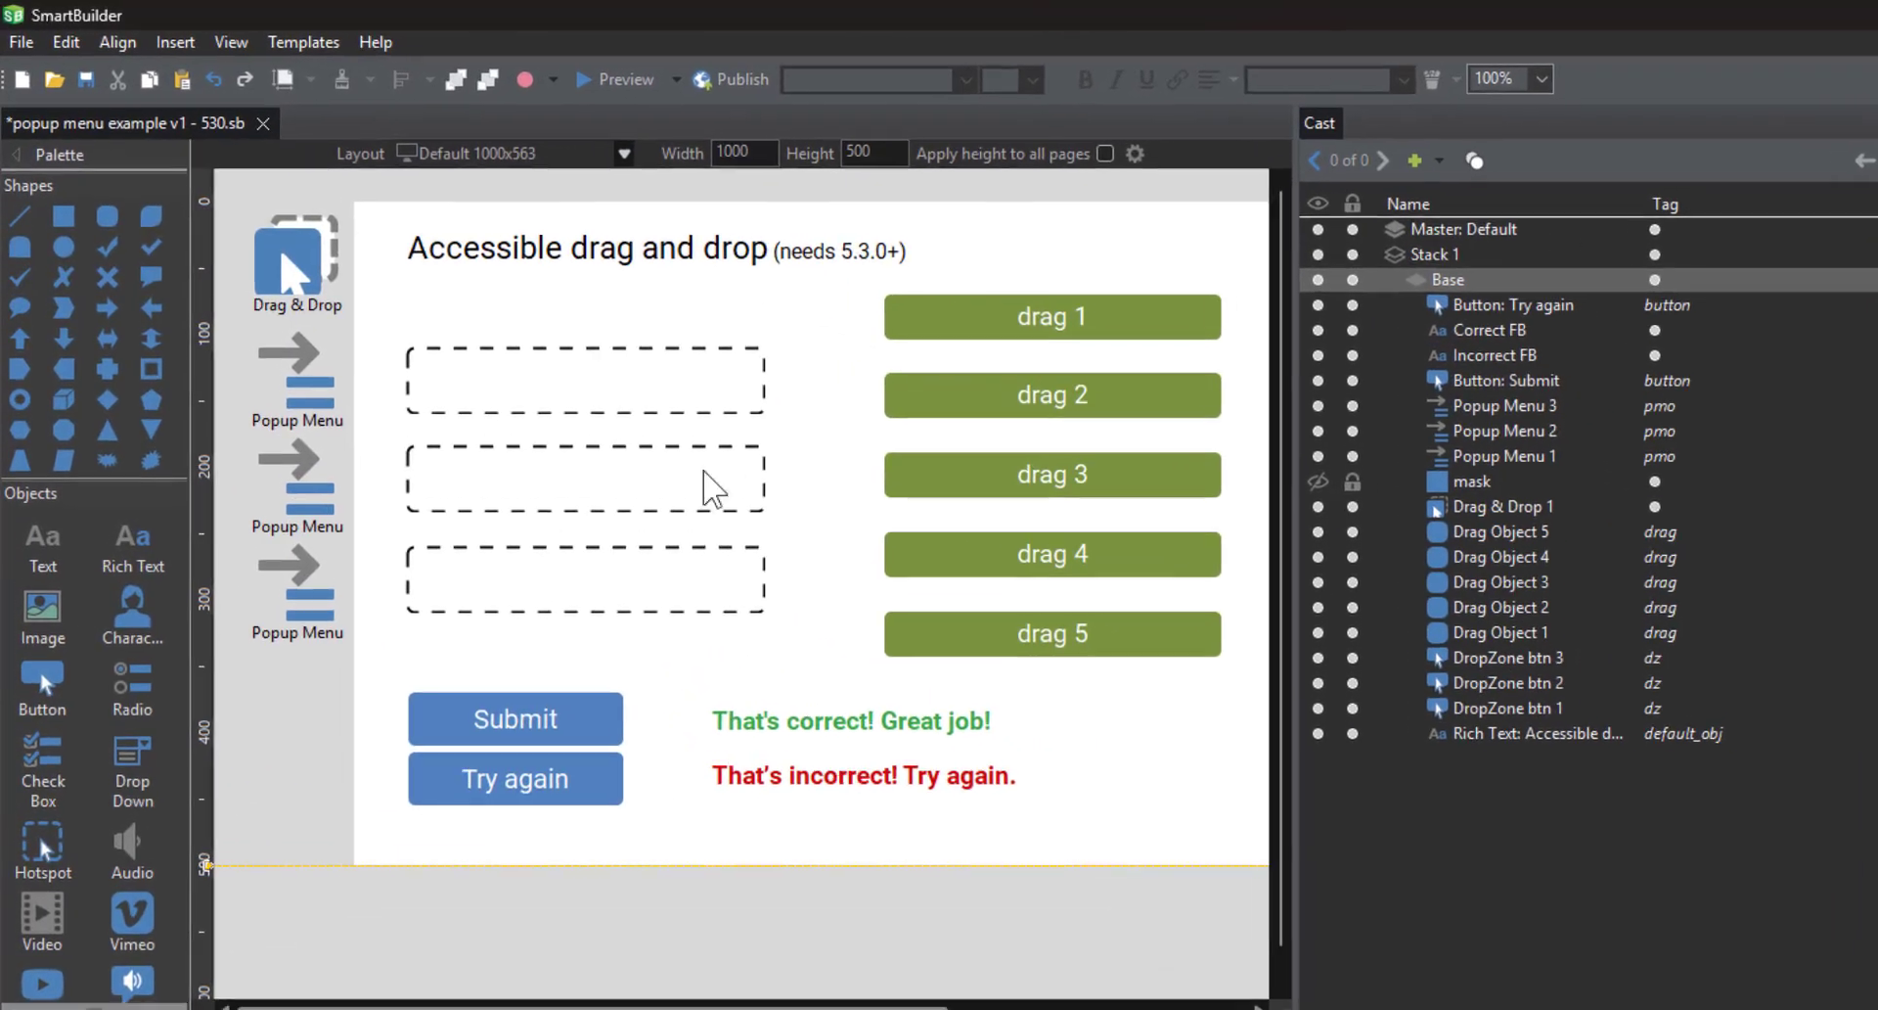
- Select the three DropZone buttons together, then the heading's Rich Text object, to inspect their names and tags
click(451, 282)
click(700, 464)
click(695, 569)
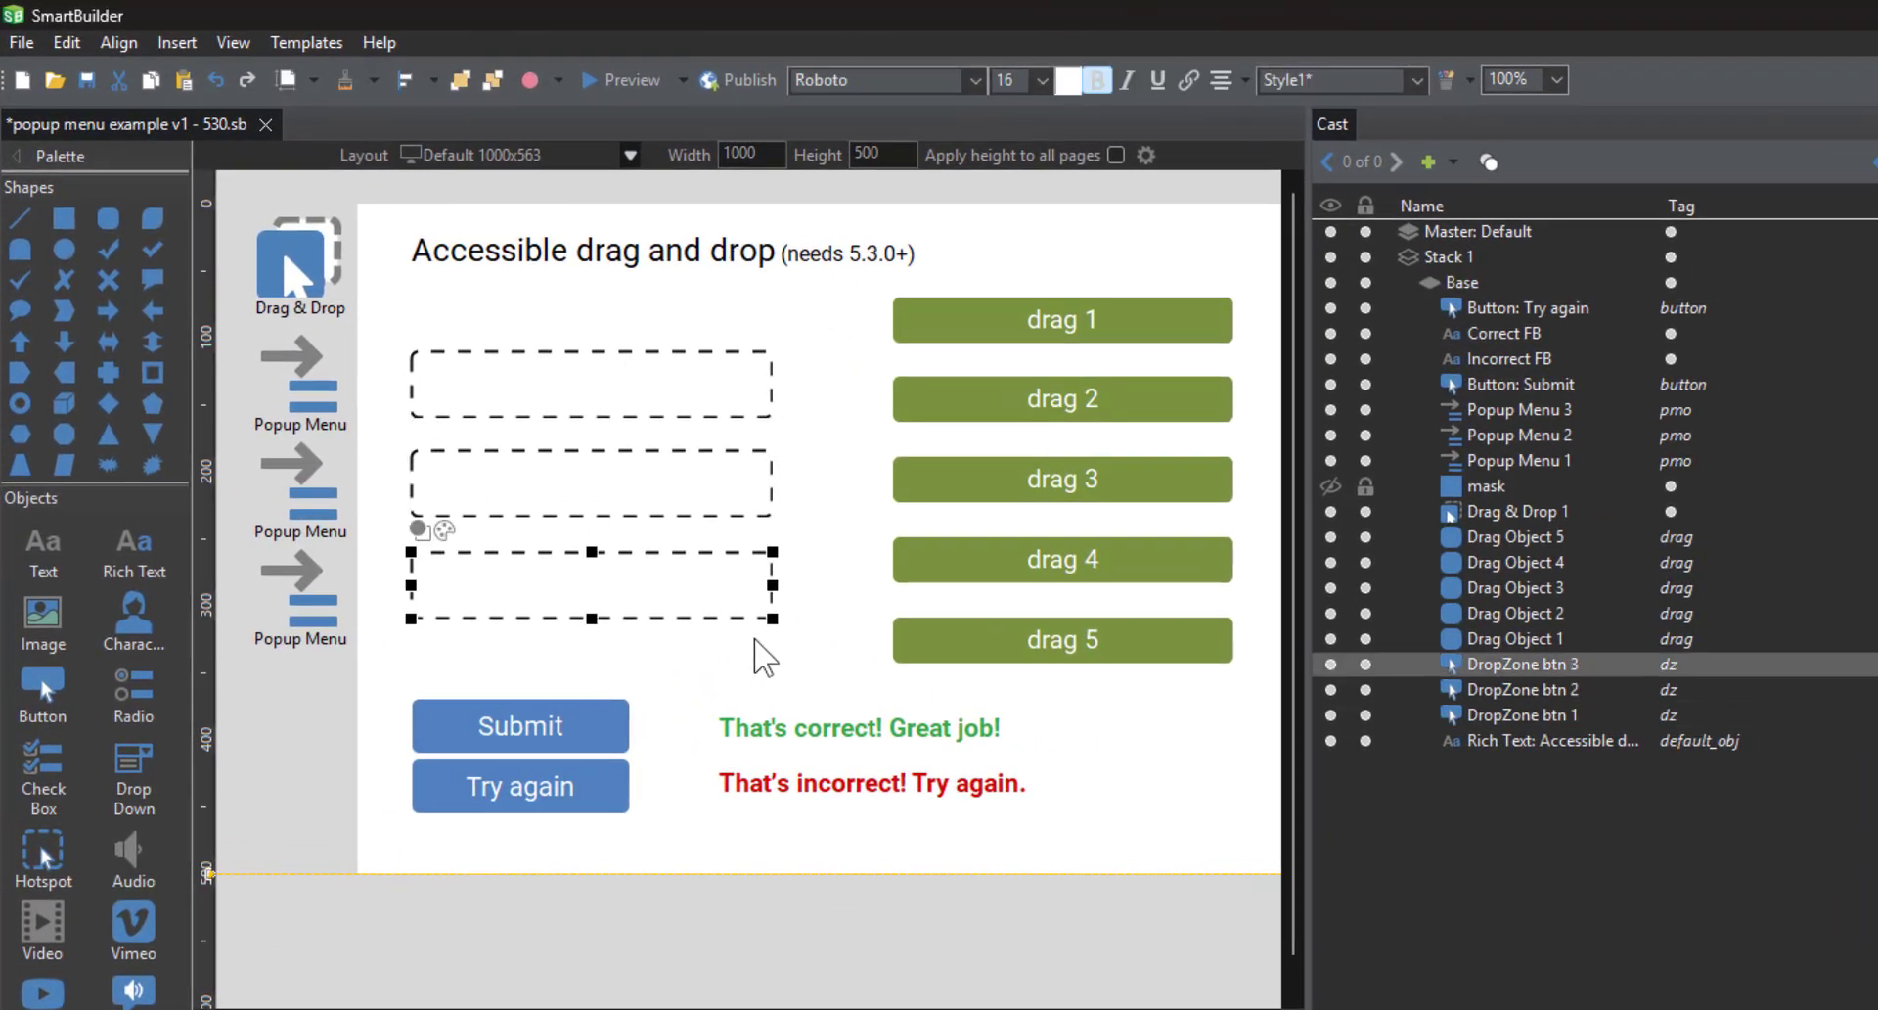
drag(801, 651, 372, 323)
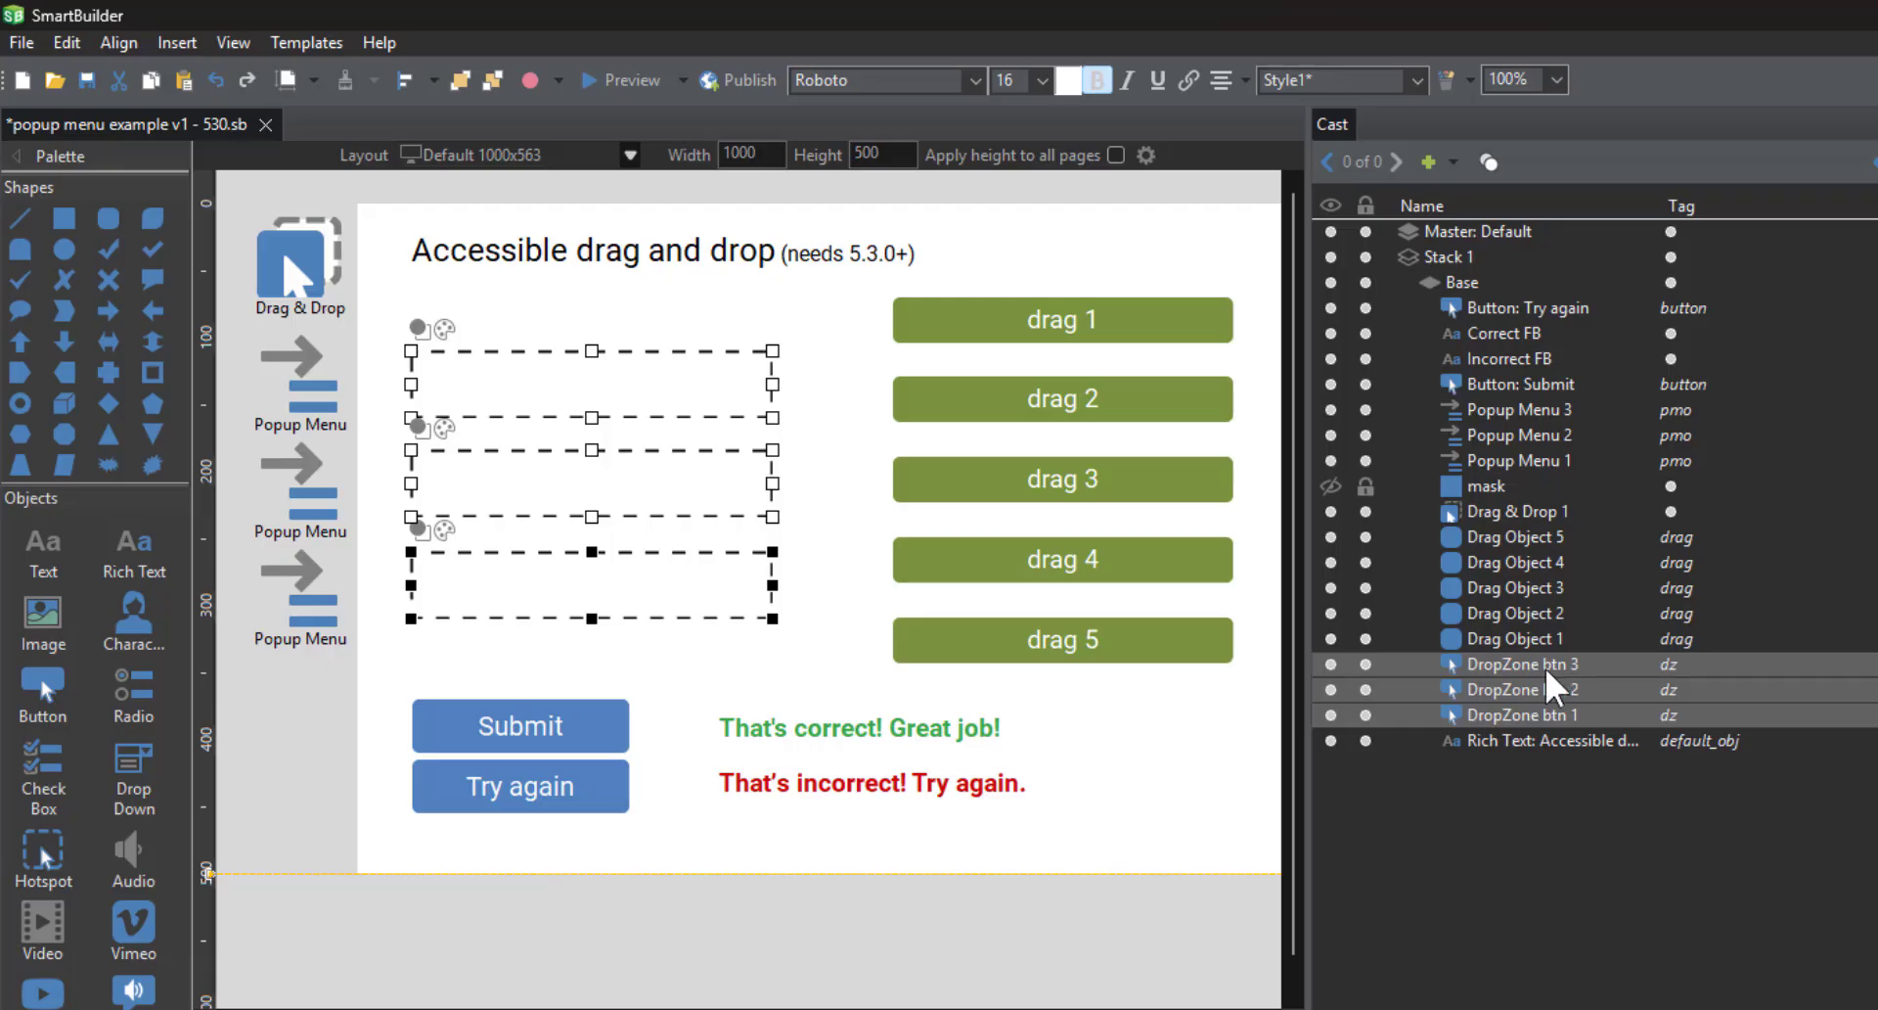
click(1566, 743)
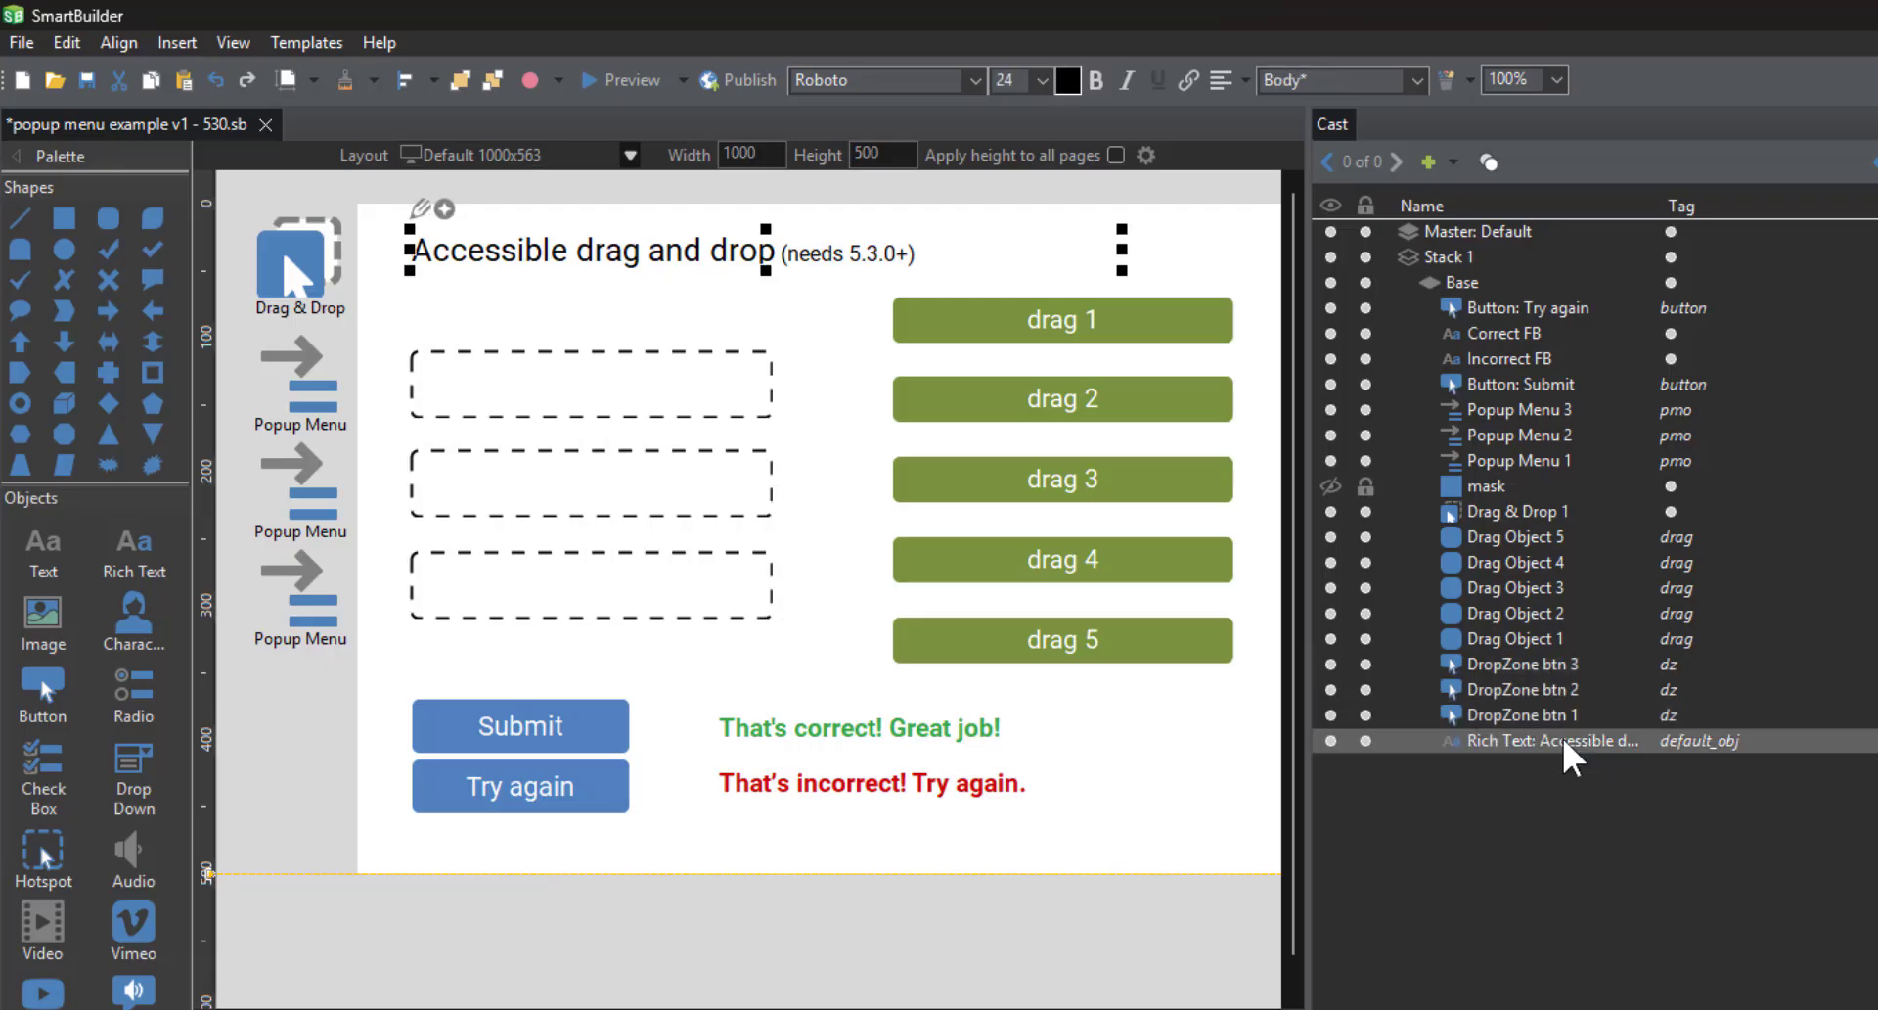
- Select Drag Objects 1 to 5 one after another, followed by Drag & Drop 1, to match each cast entry with its stage object
click(1516, 643)
click(1513, 622)
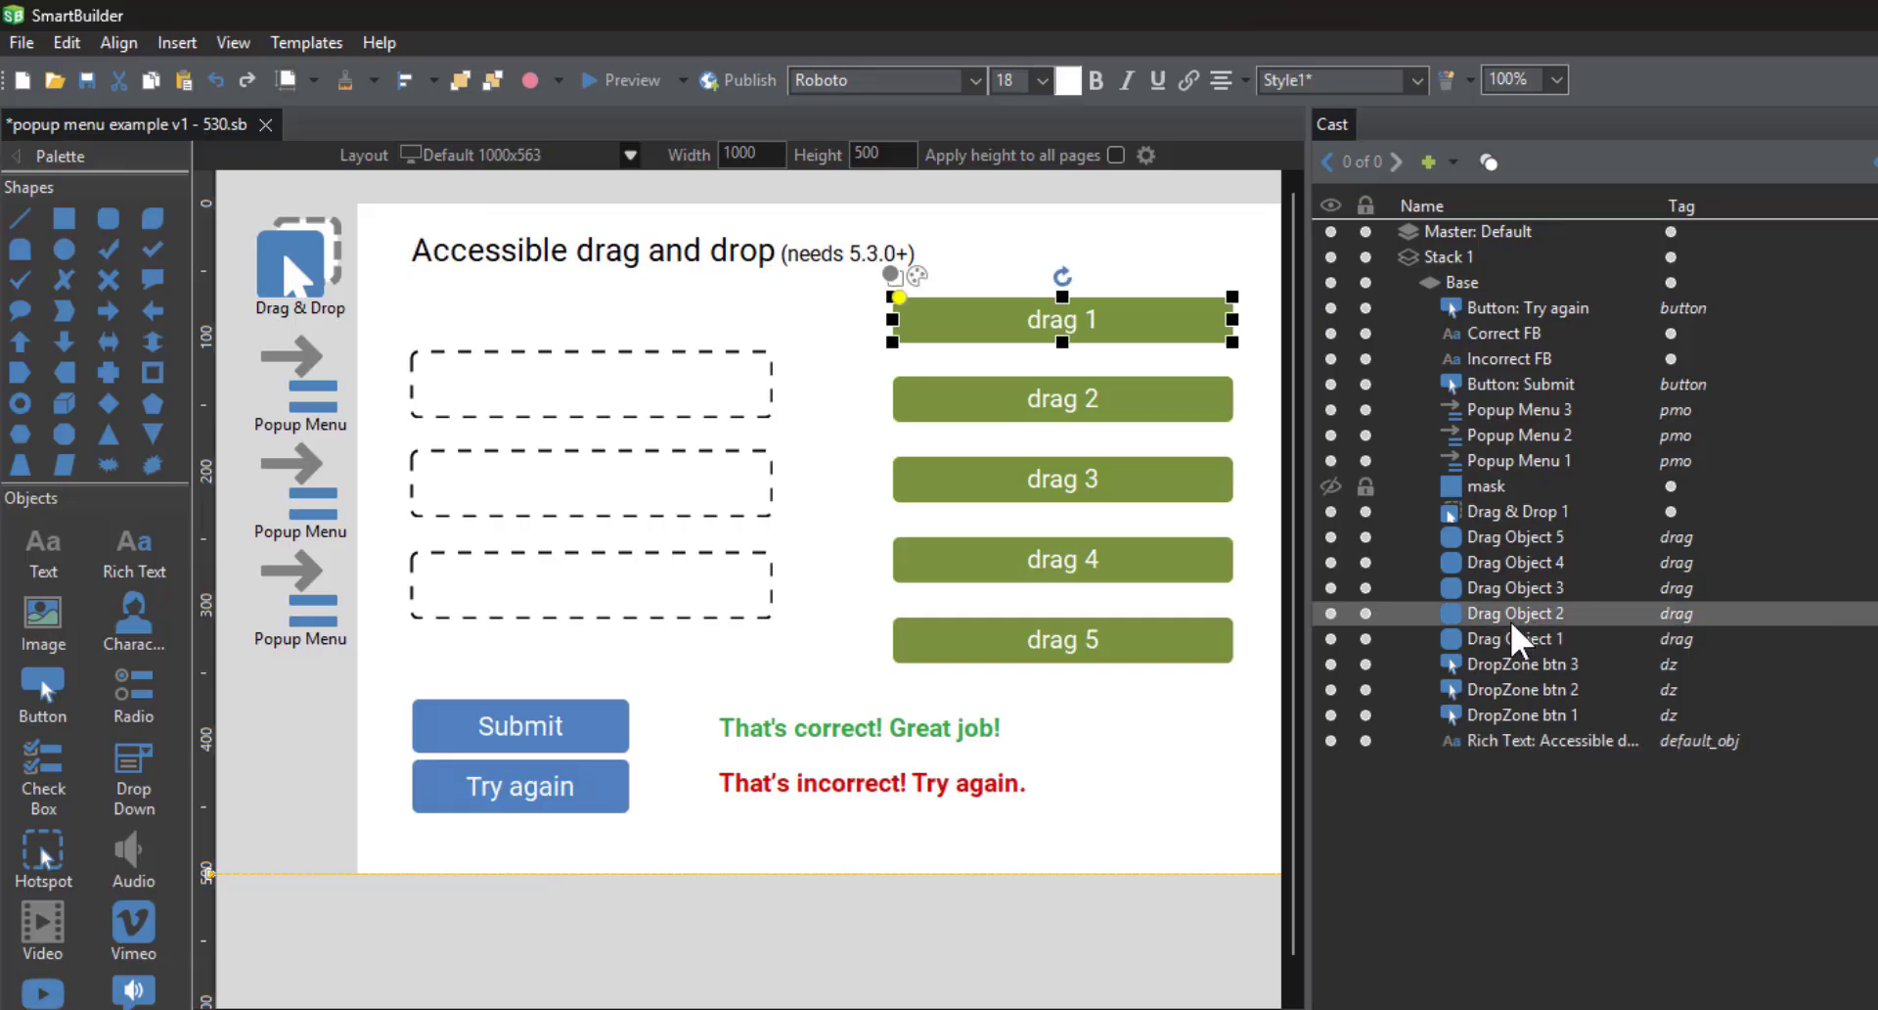
click(1514, 591)
click(1514, 565)
click(1514, 540)
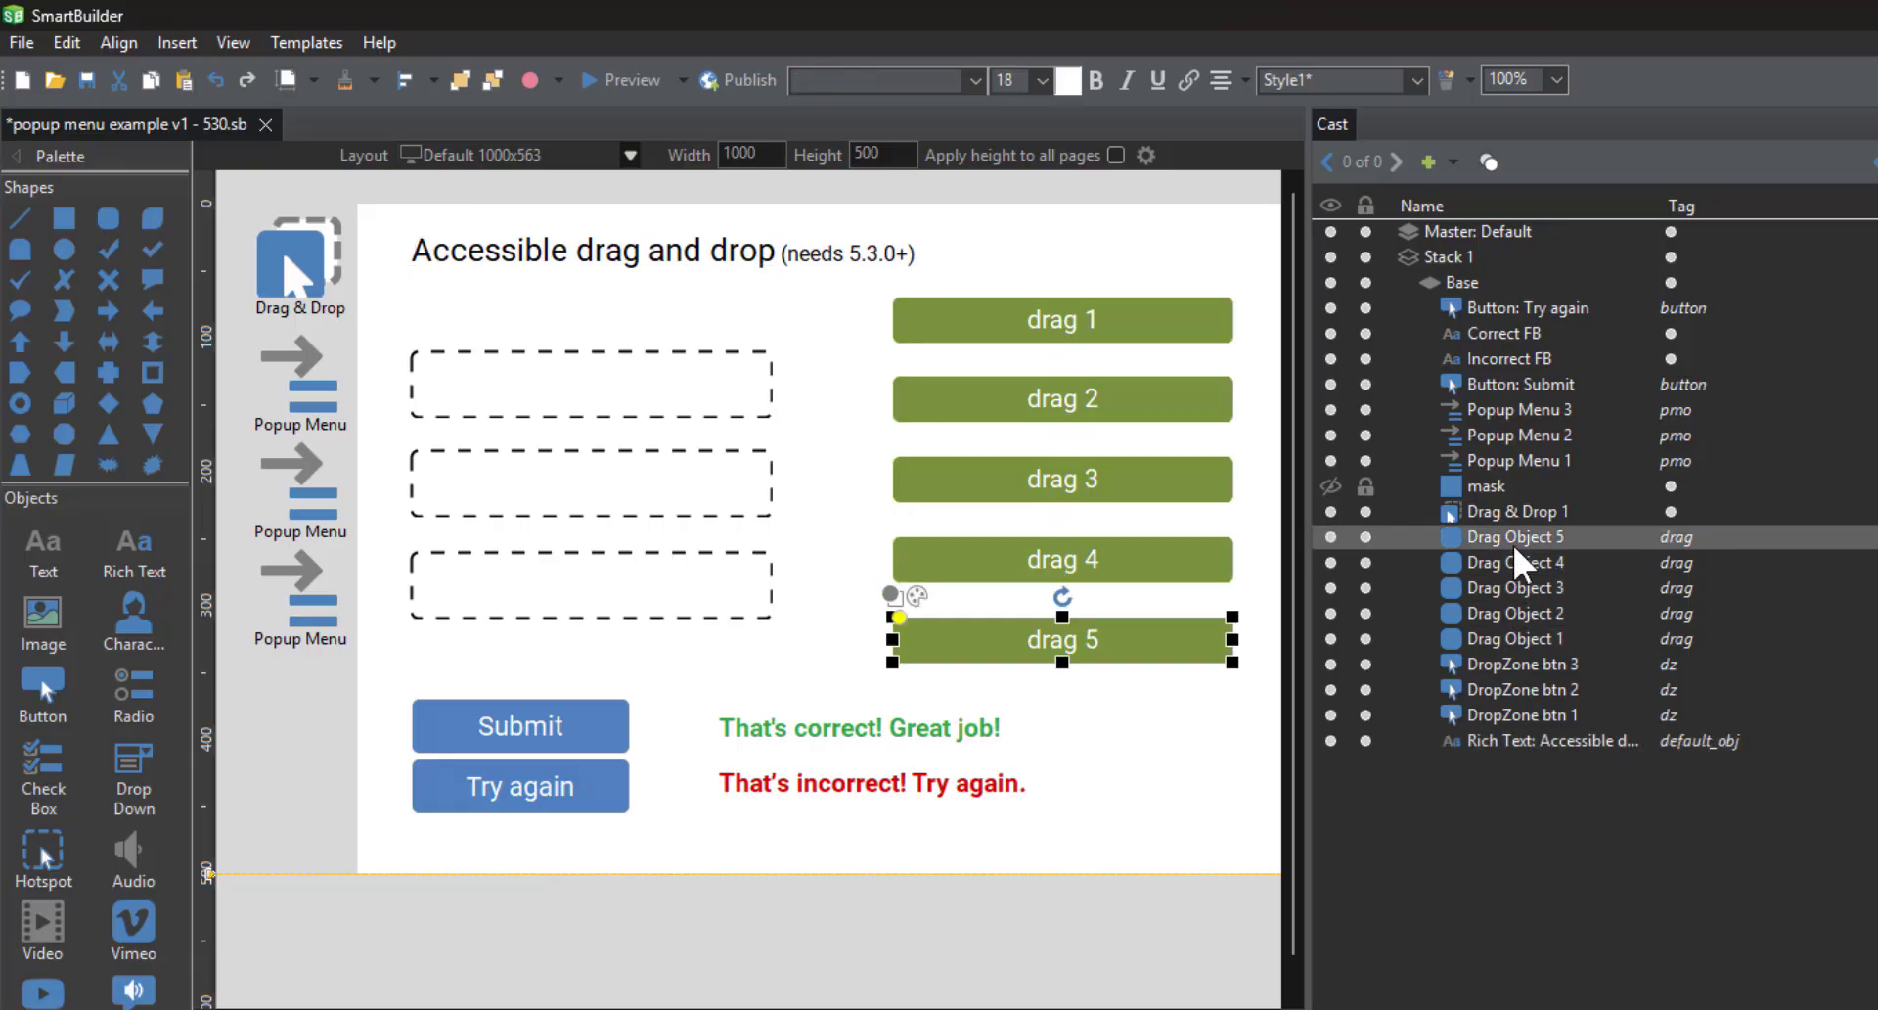
click(1518, 522)
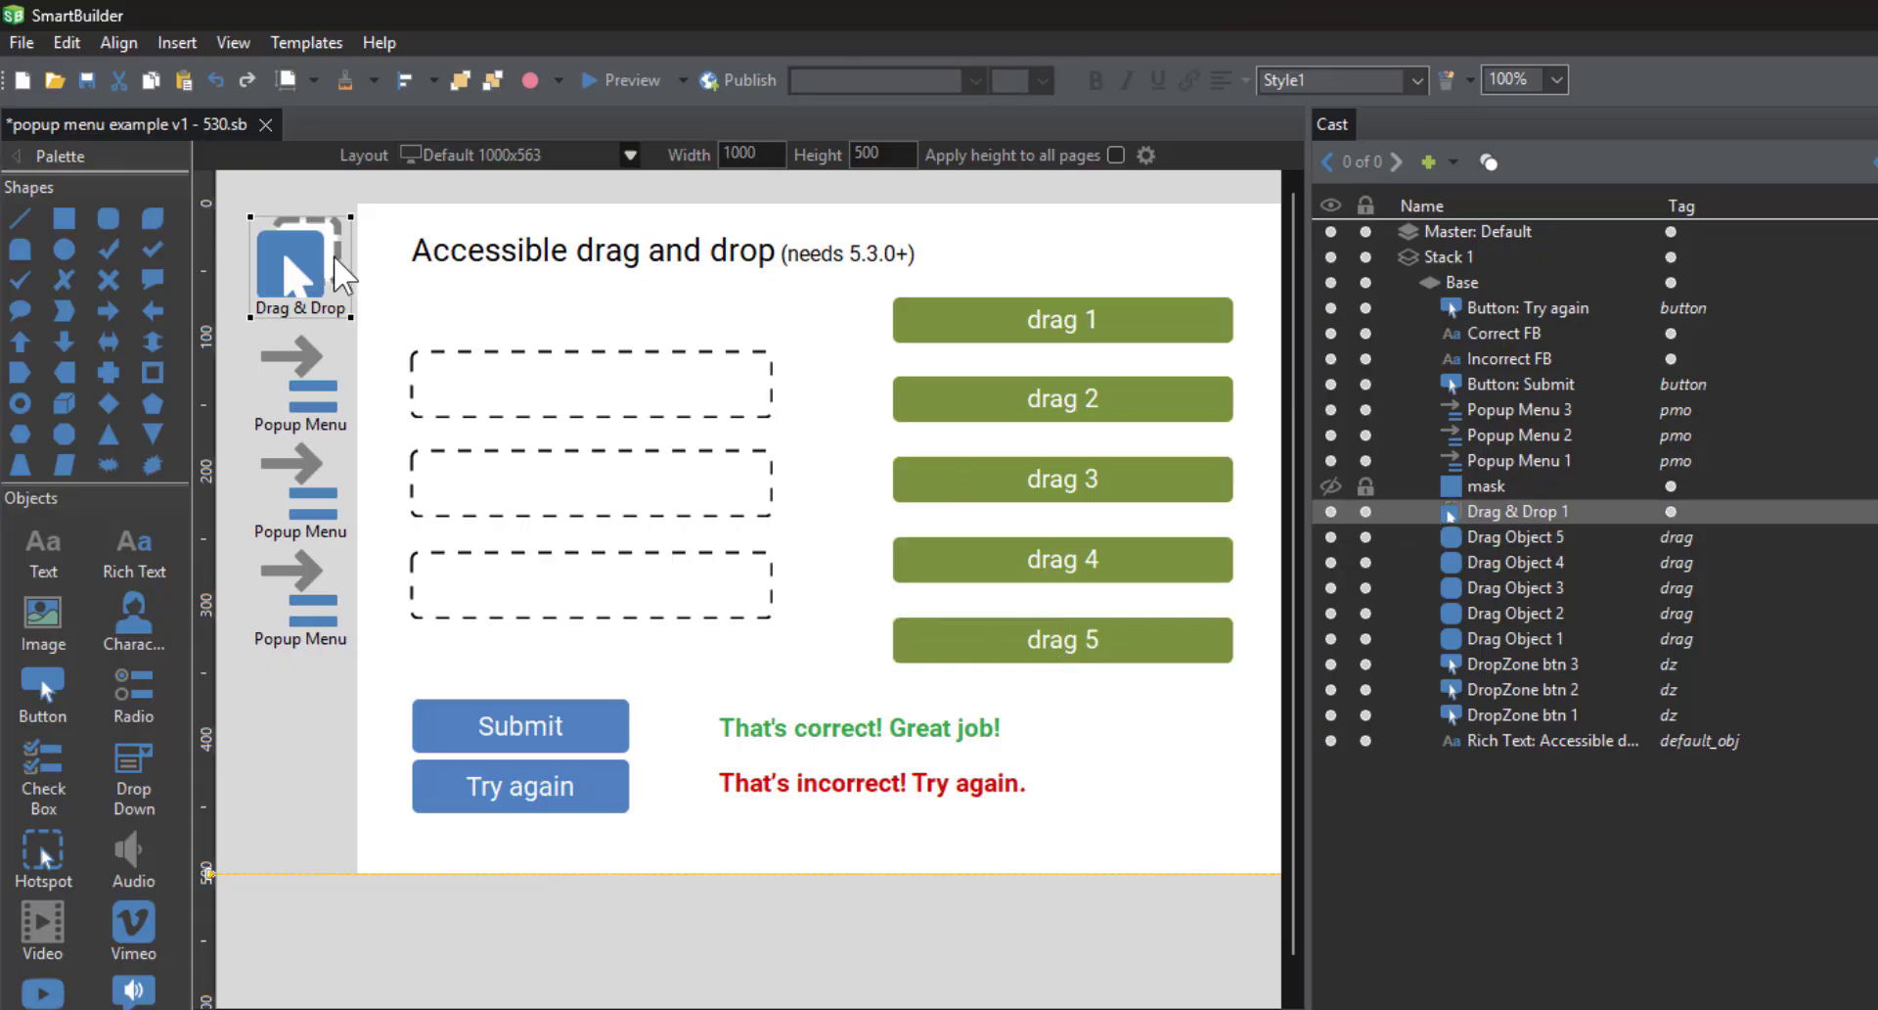
- Select Popup Menus 1, 2 and 3 individually and then all together to examine the off-stage menus
click(1506, 460)
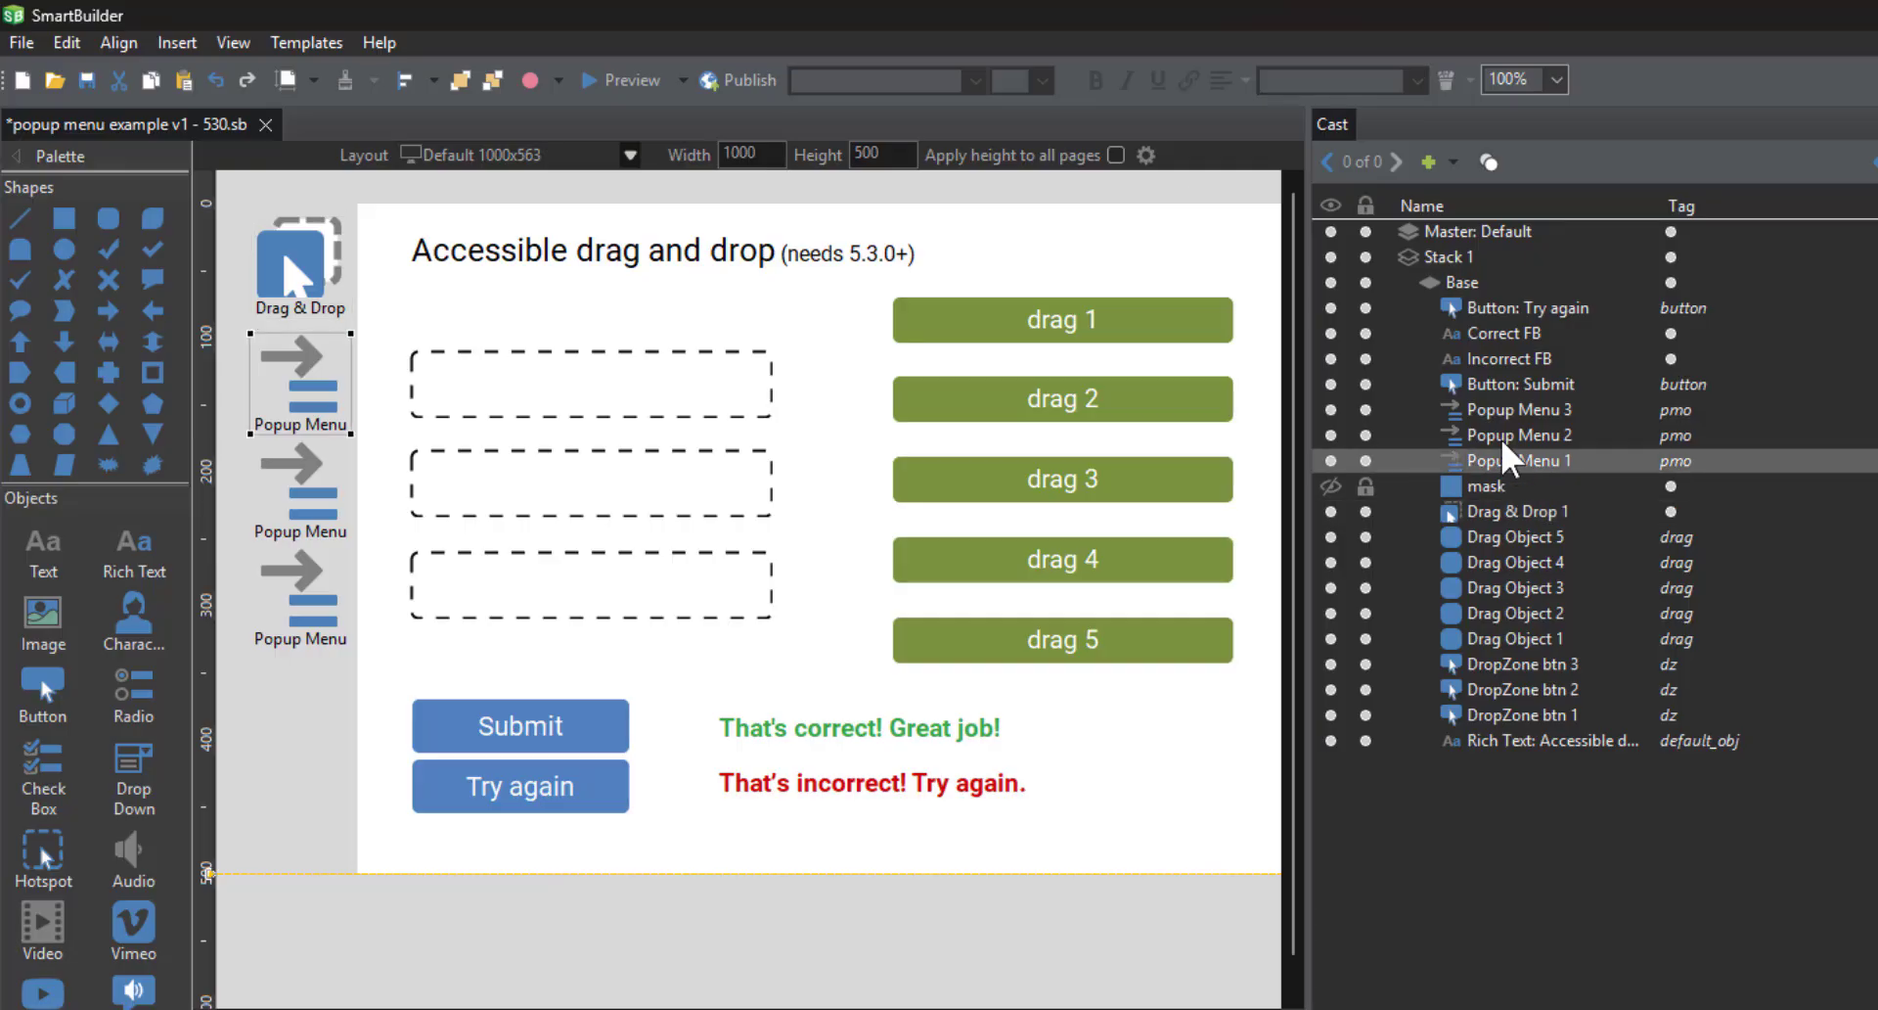
click(1511, 435)
click(1507, 420)
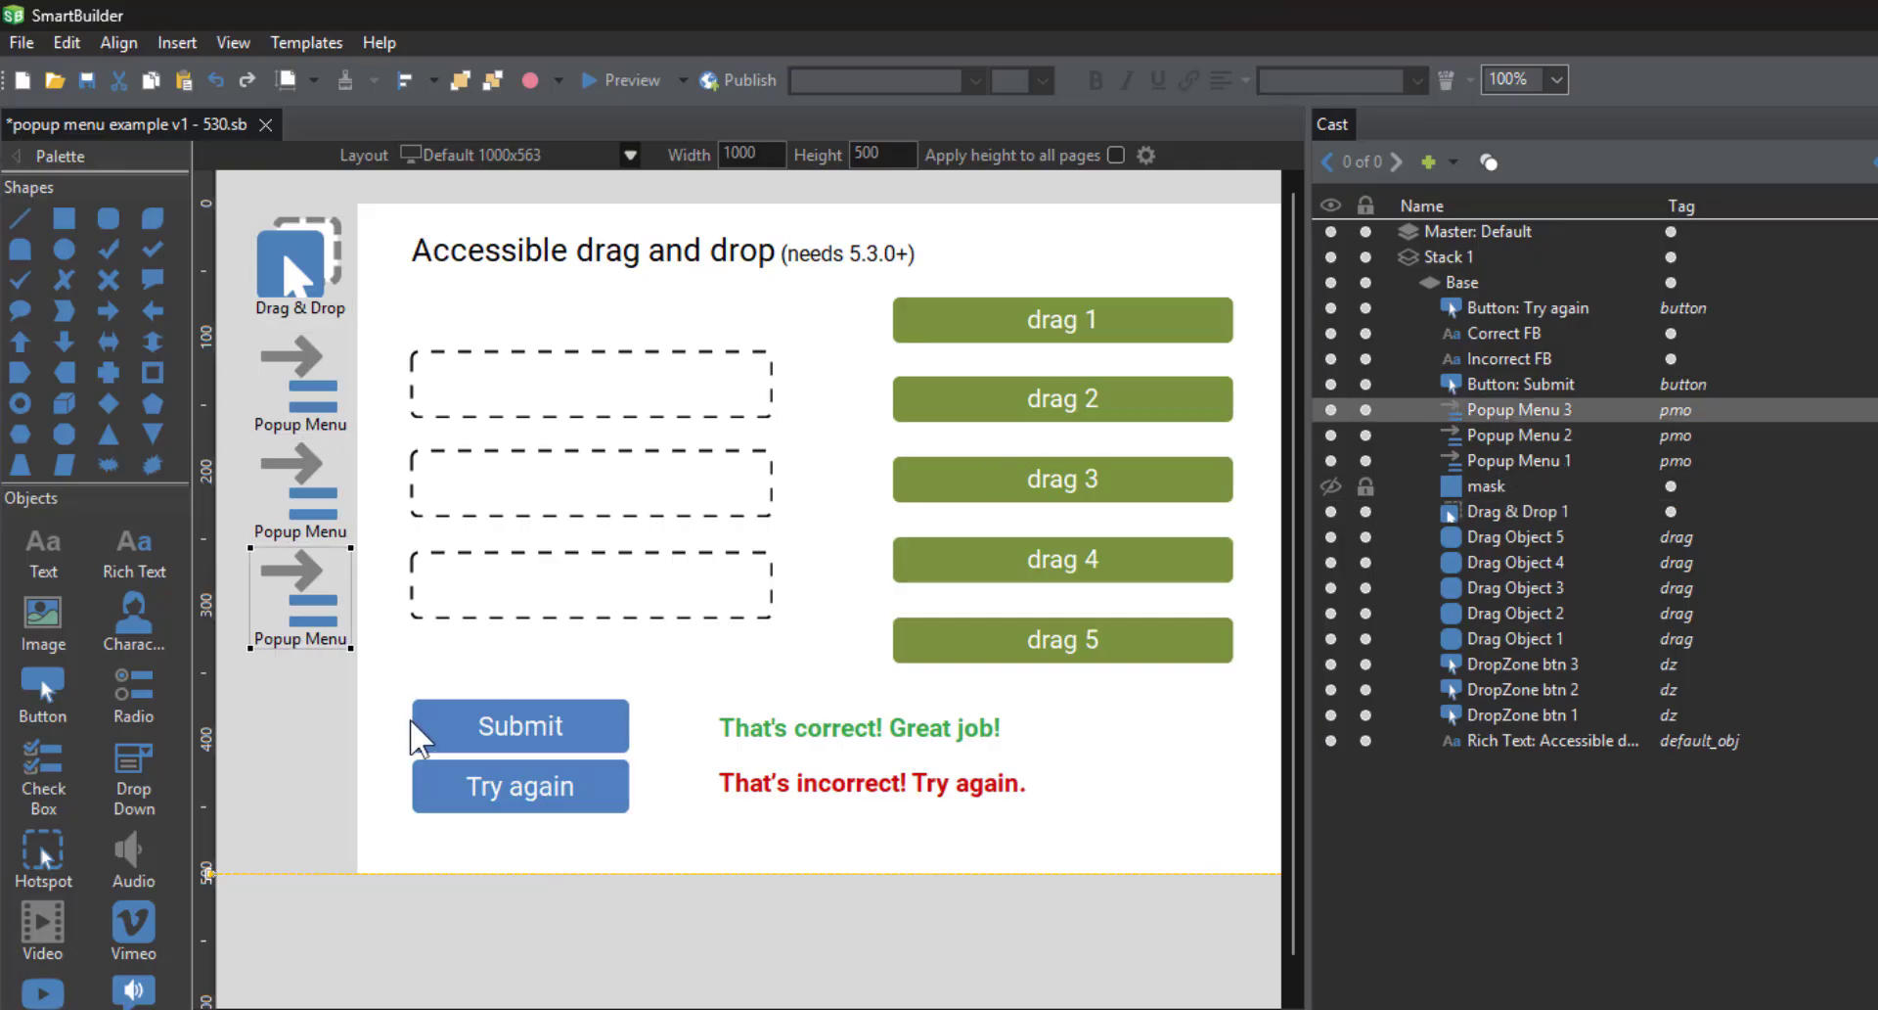
drag(385, 684, 232, 330)
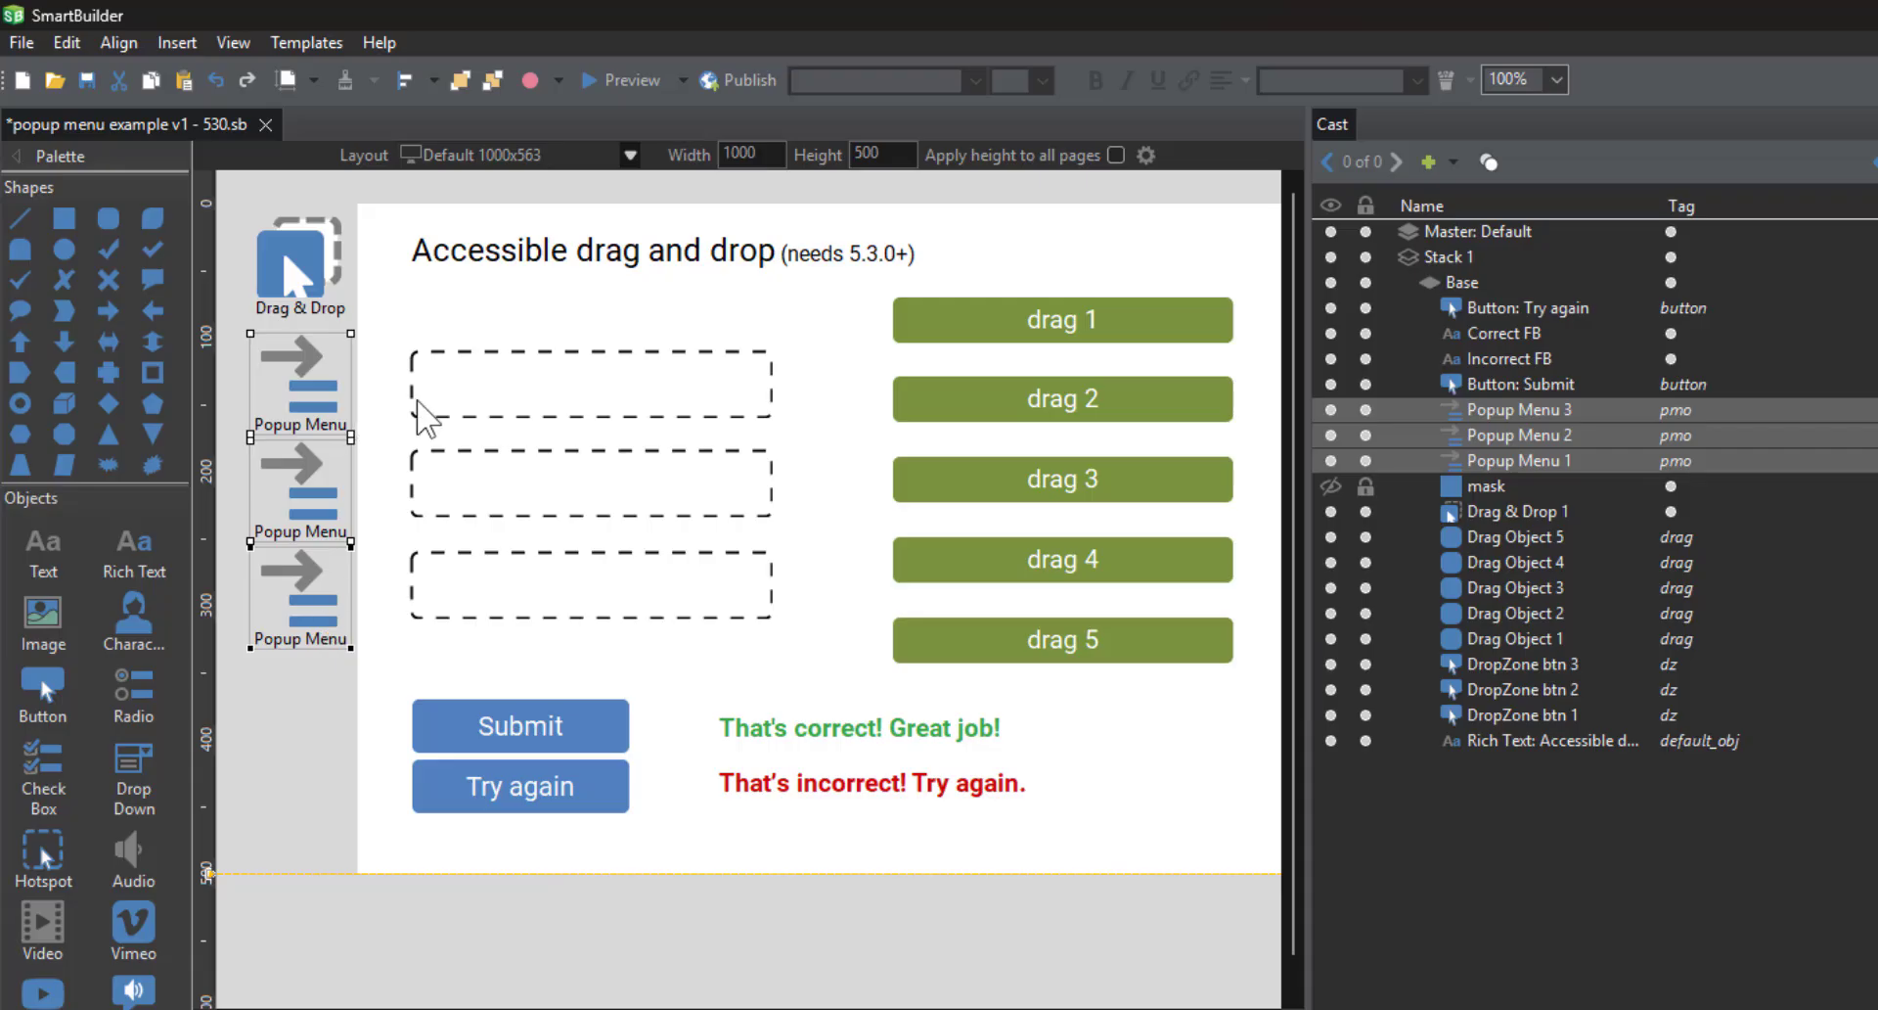
- Open the options list of Popup Menu 1, inspect its drag 1 entry, and close the list without changes
click(338, 397)
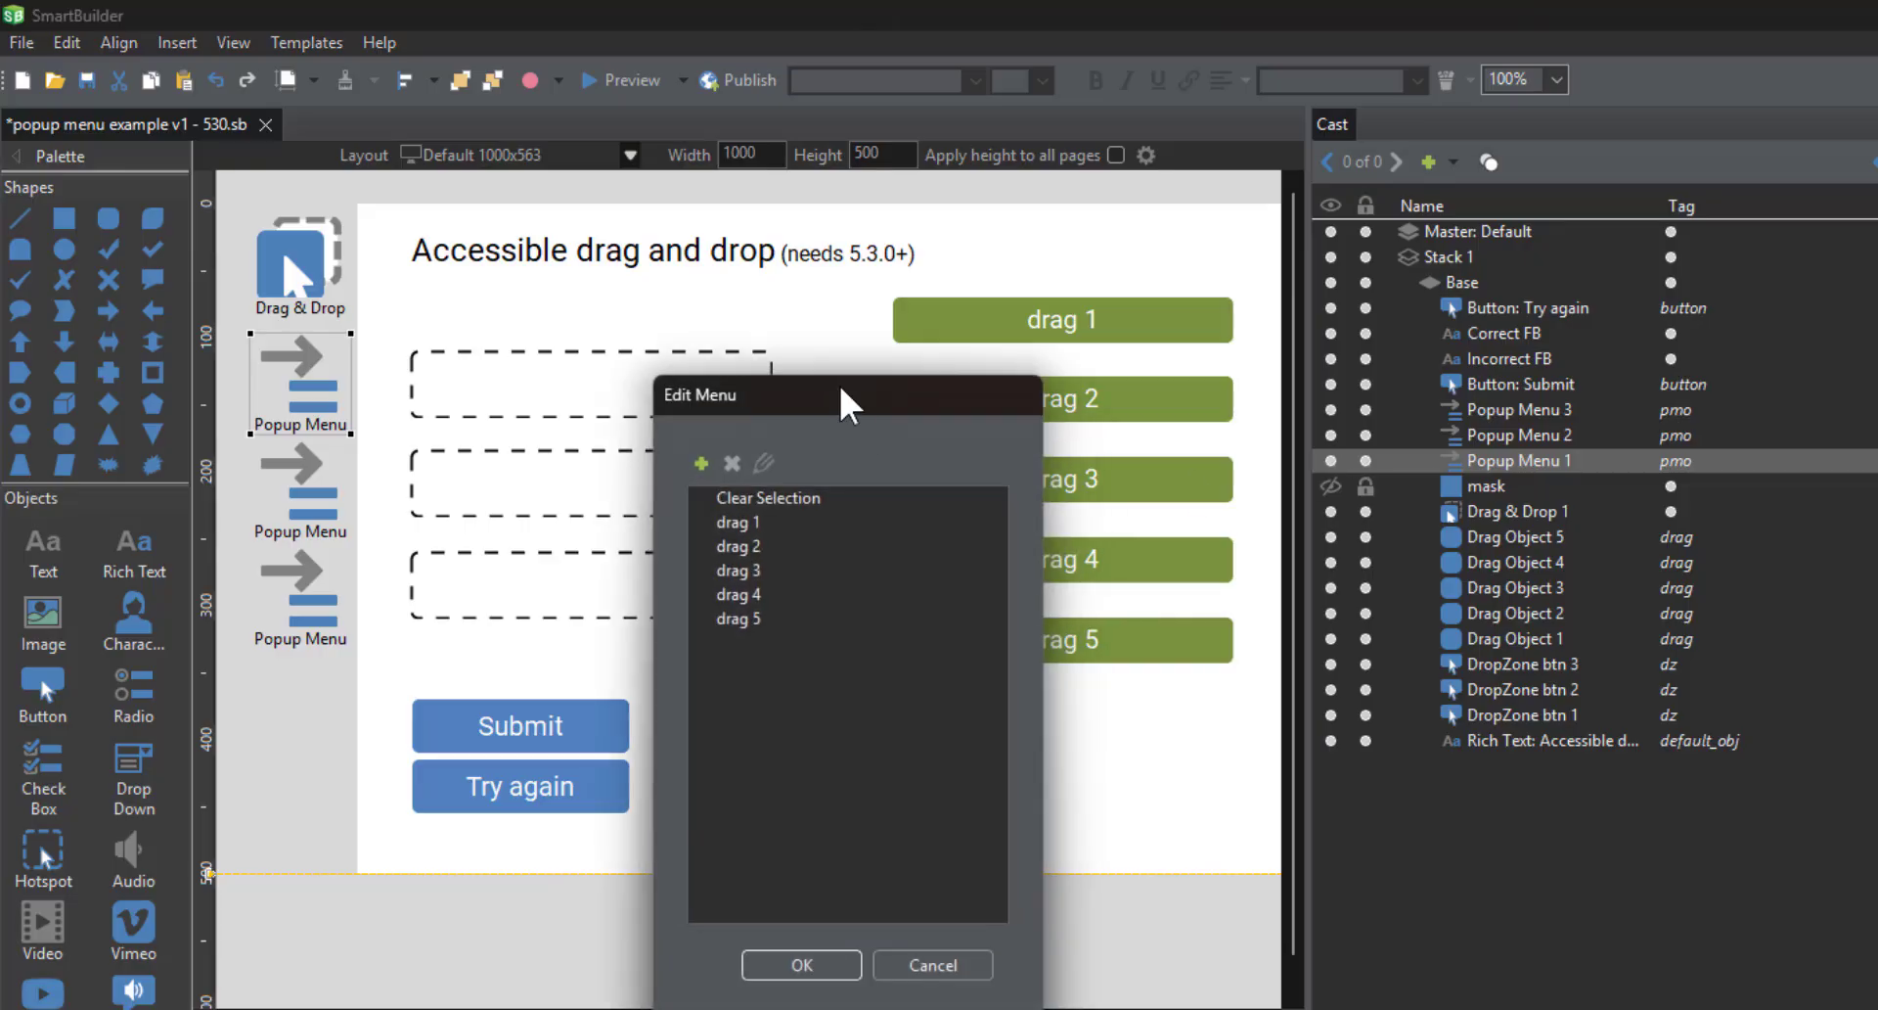
drag(839, 388, 589, 275)
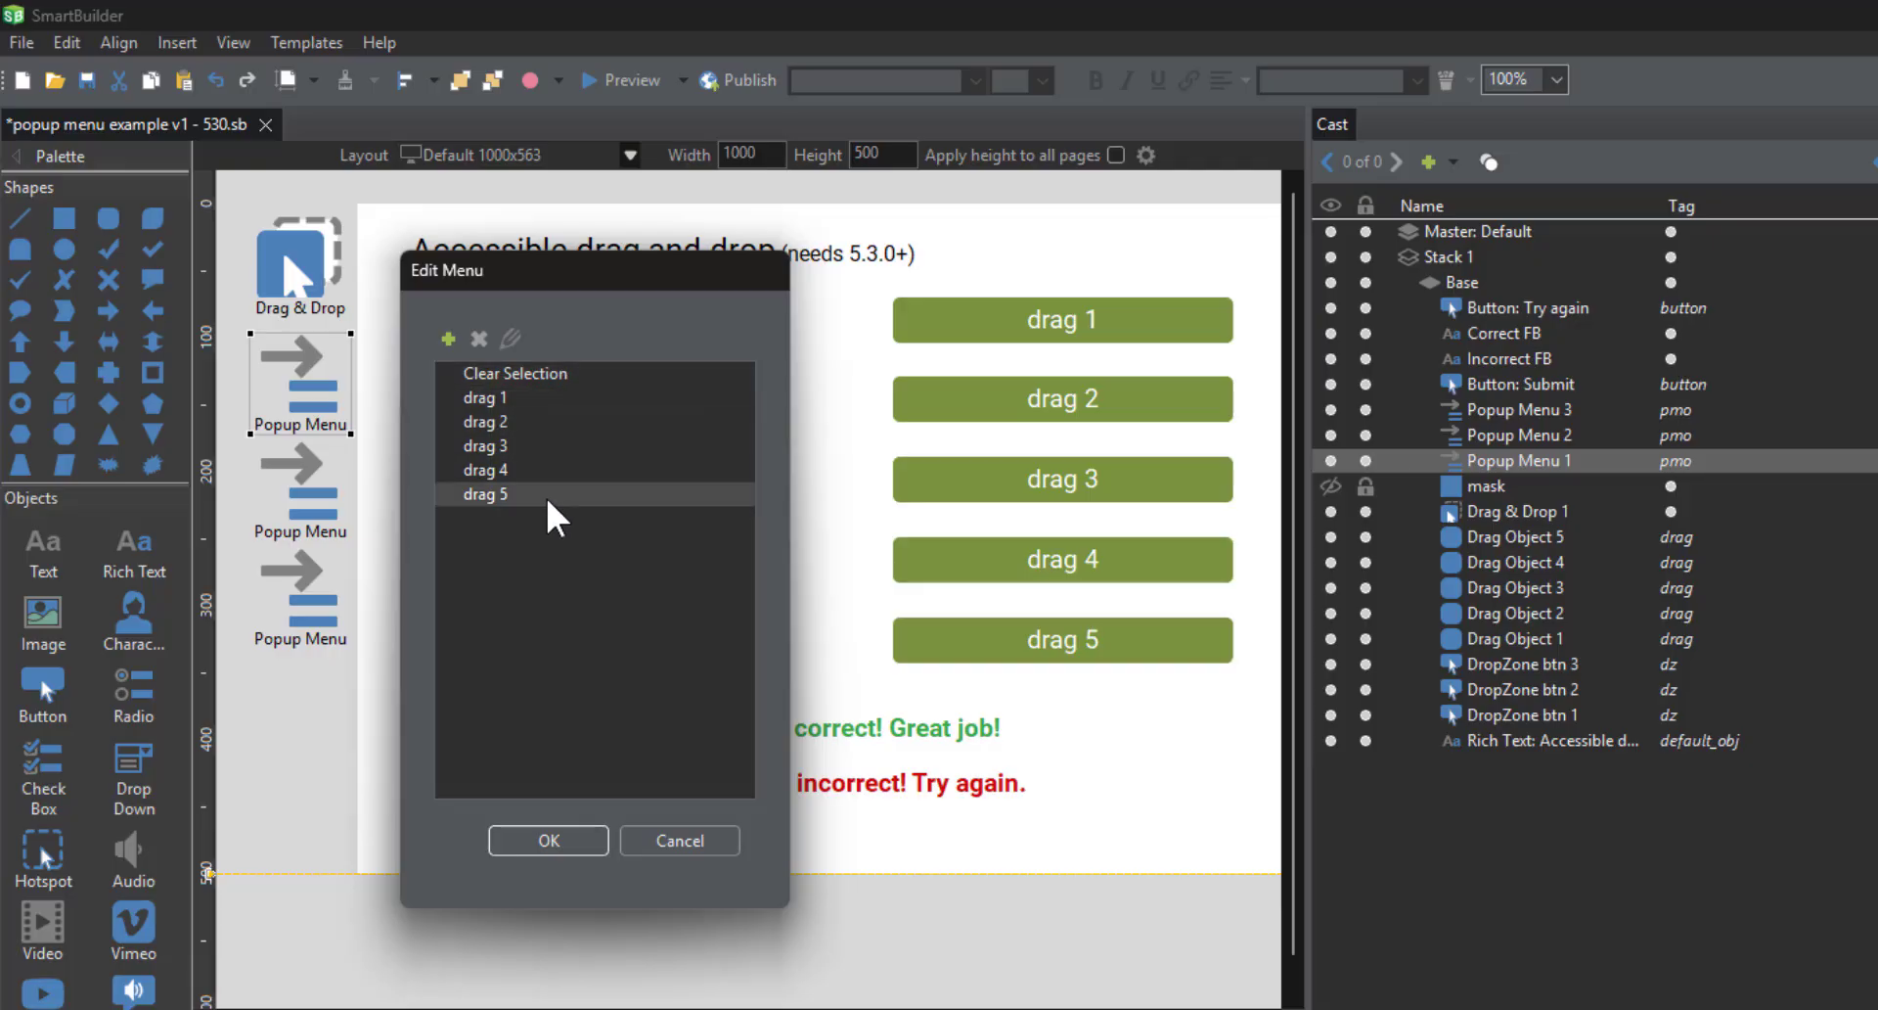
click(563, 399)
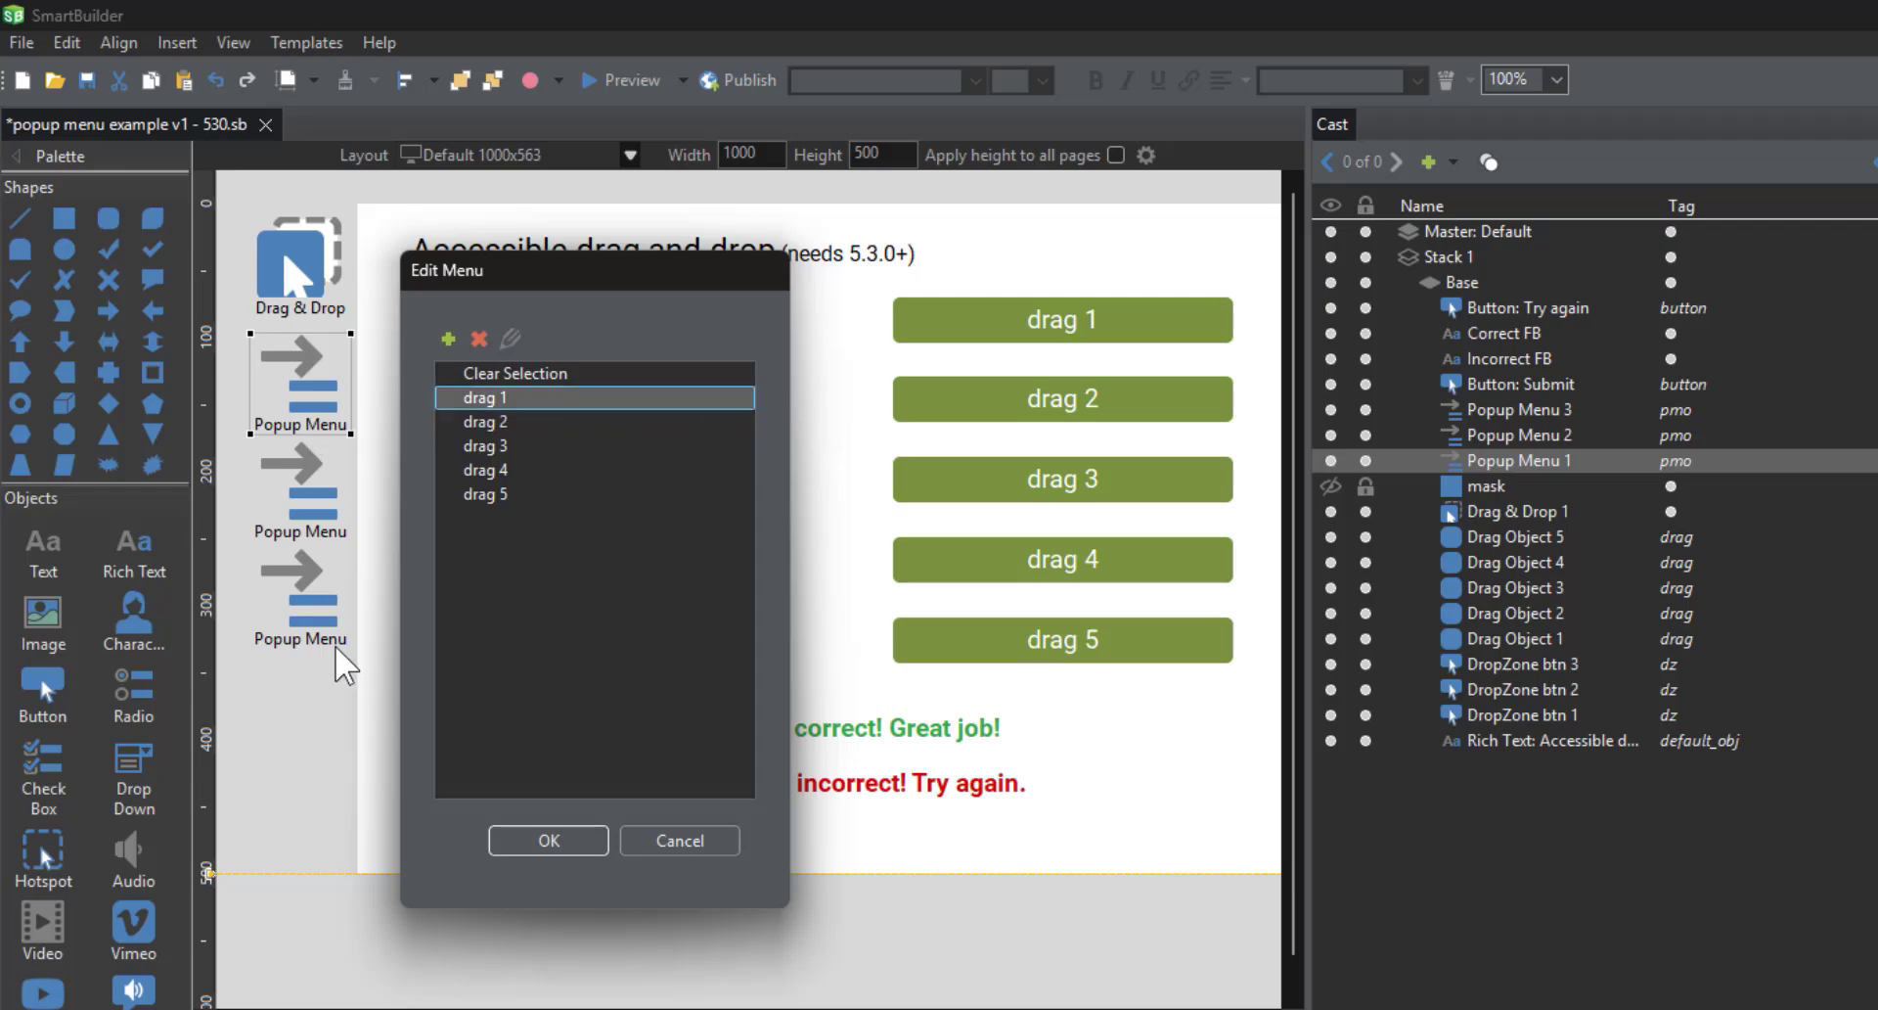
click(704, 841)
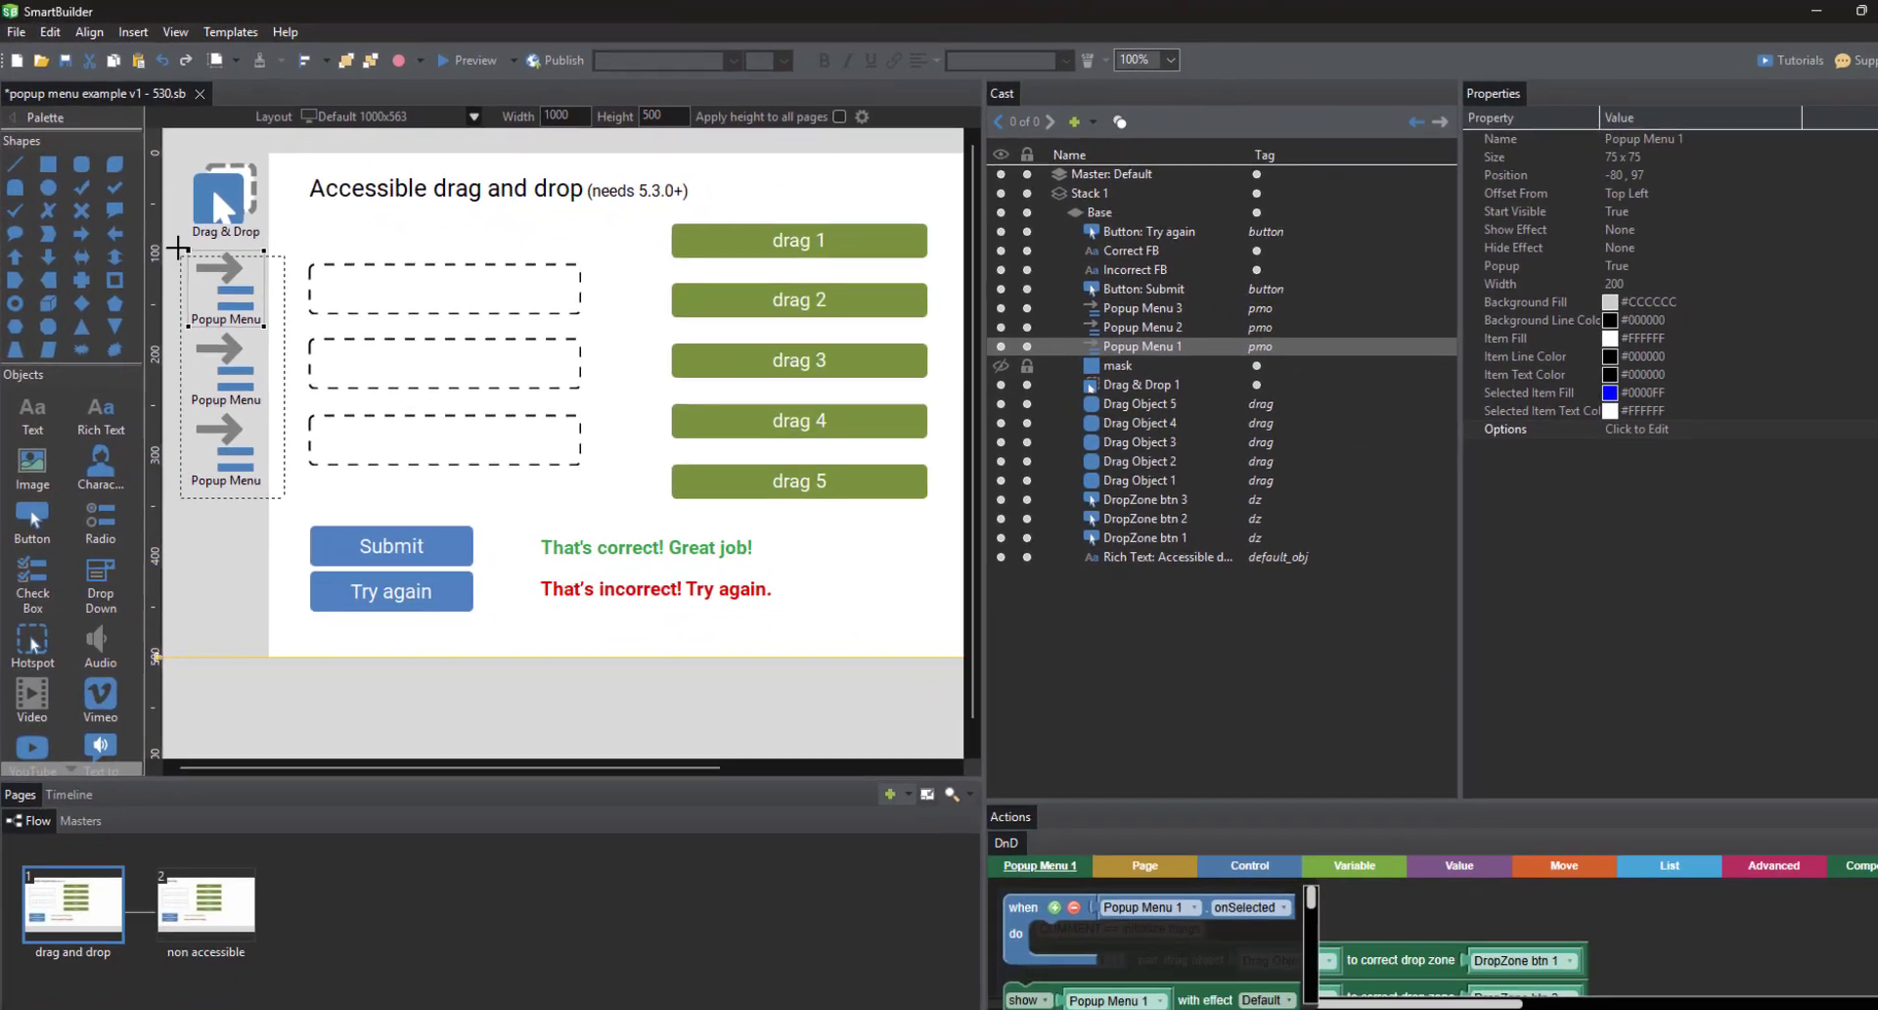
- Select all three Popup Menus together, view their shared options list, and cancel out of it
drag(283, 497, 177, 247)
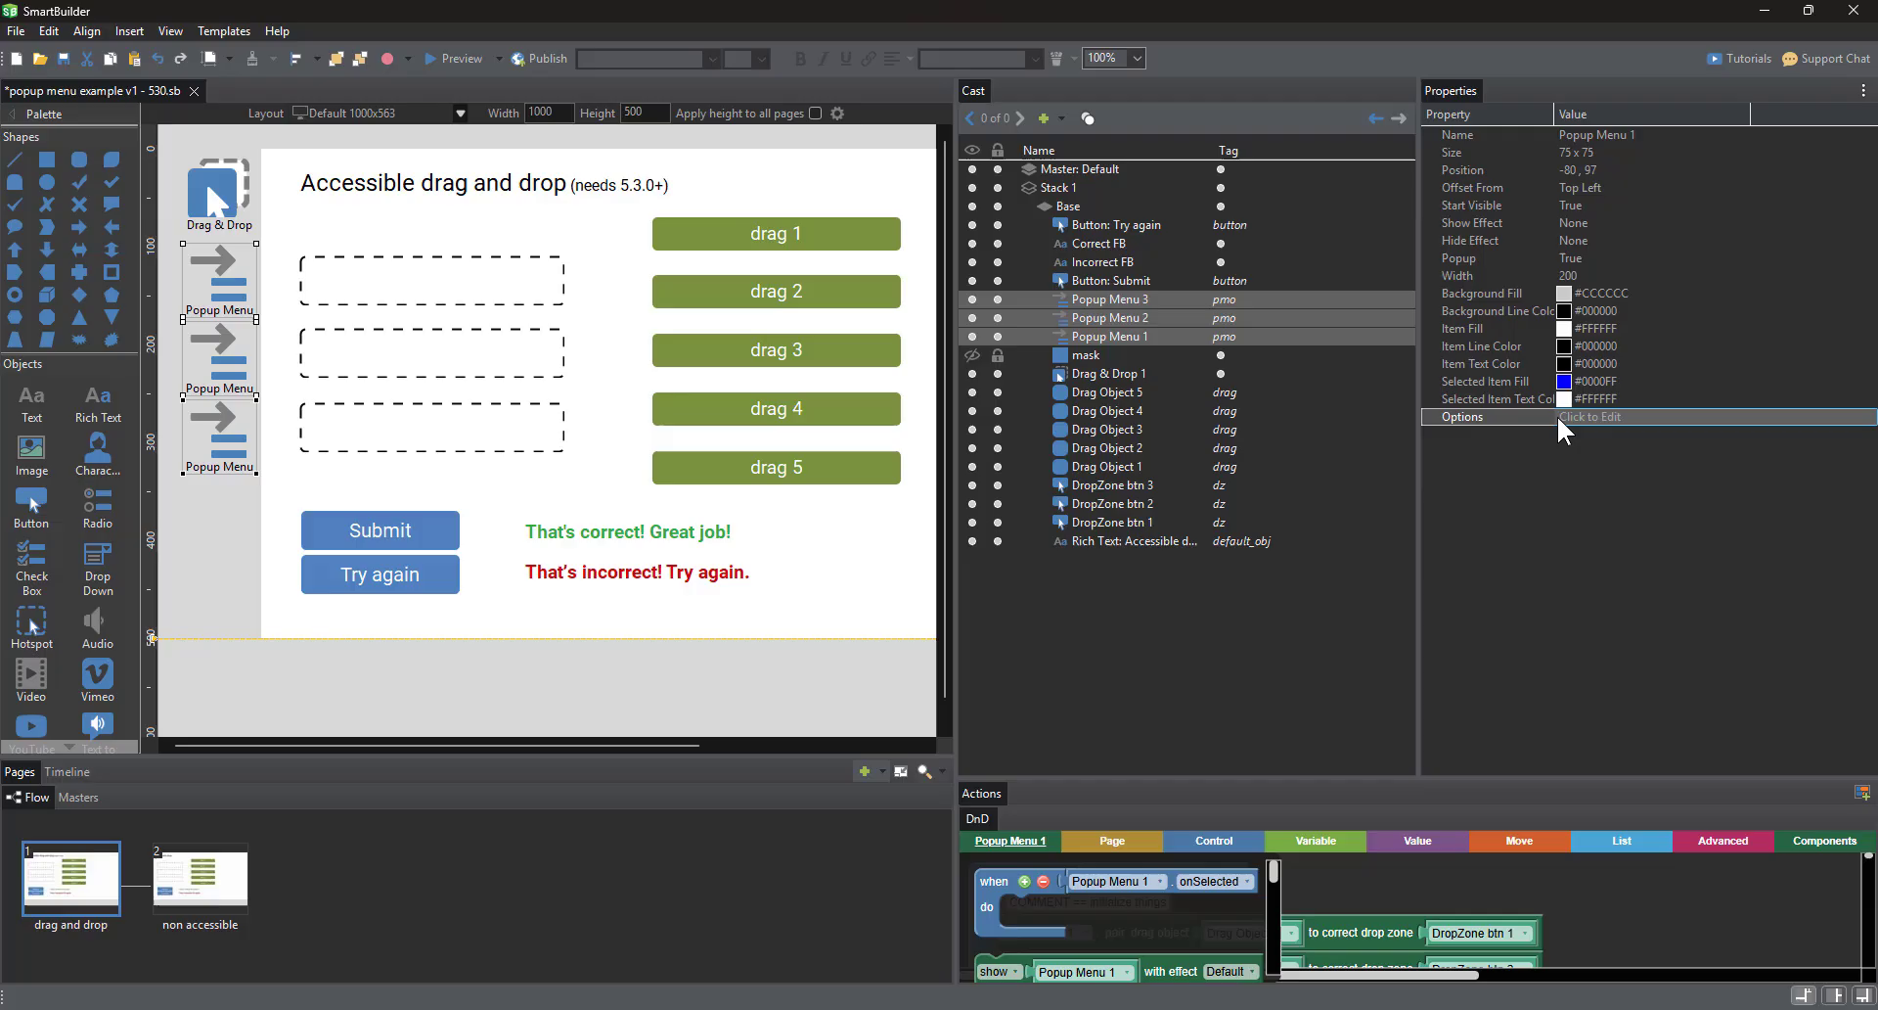
click(1561, 421)
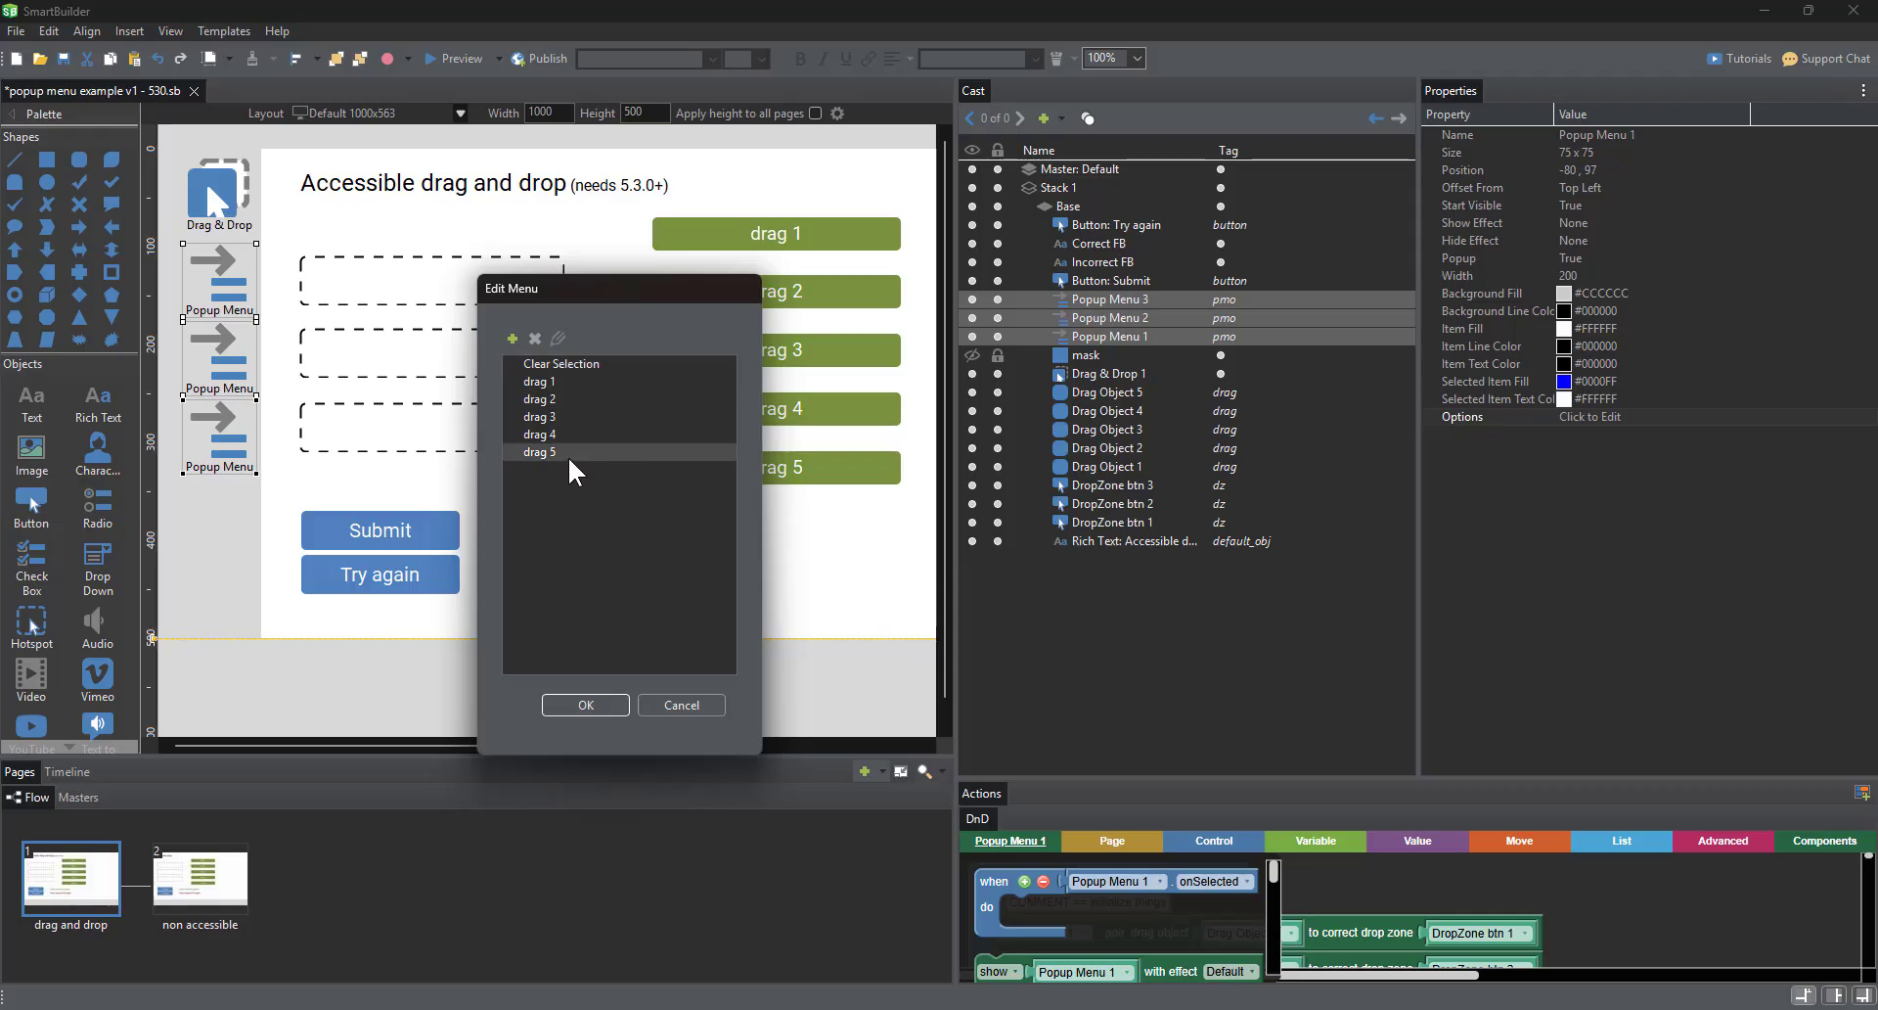
click(700, 706)
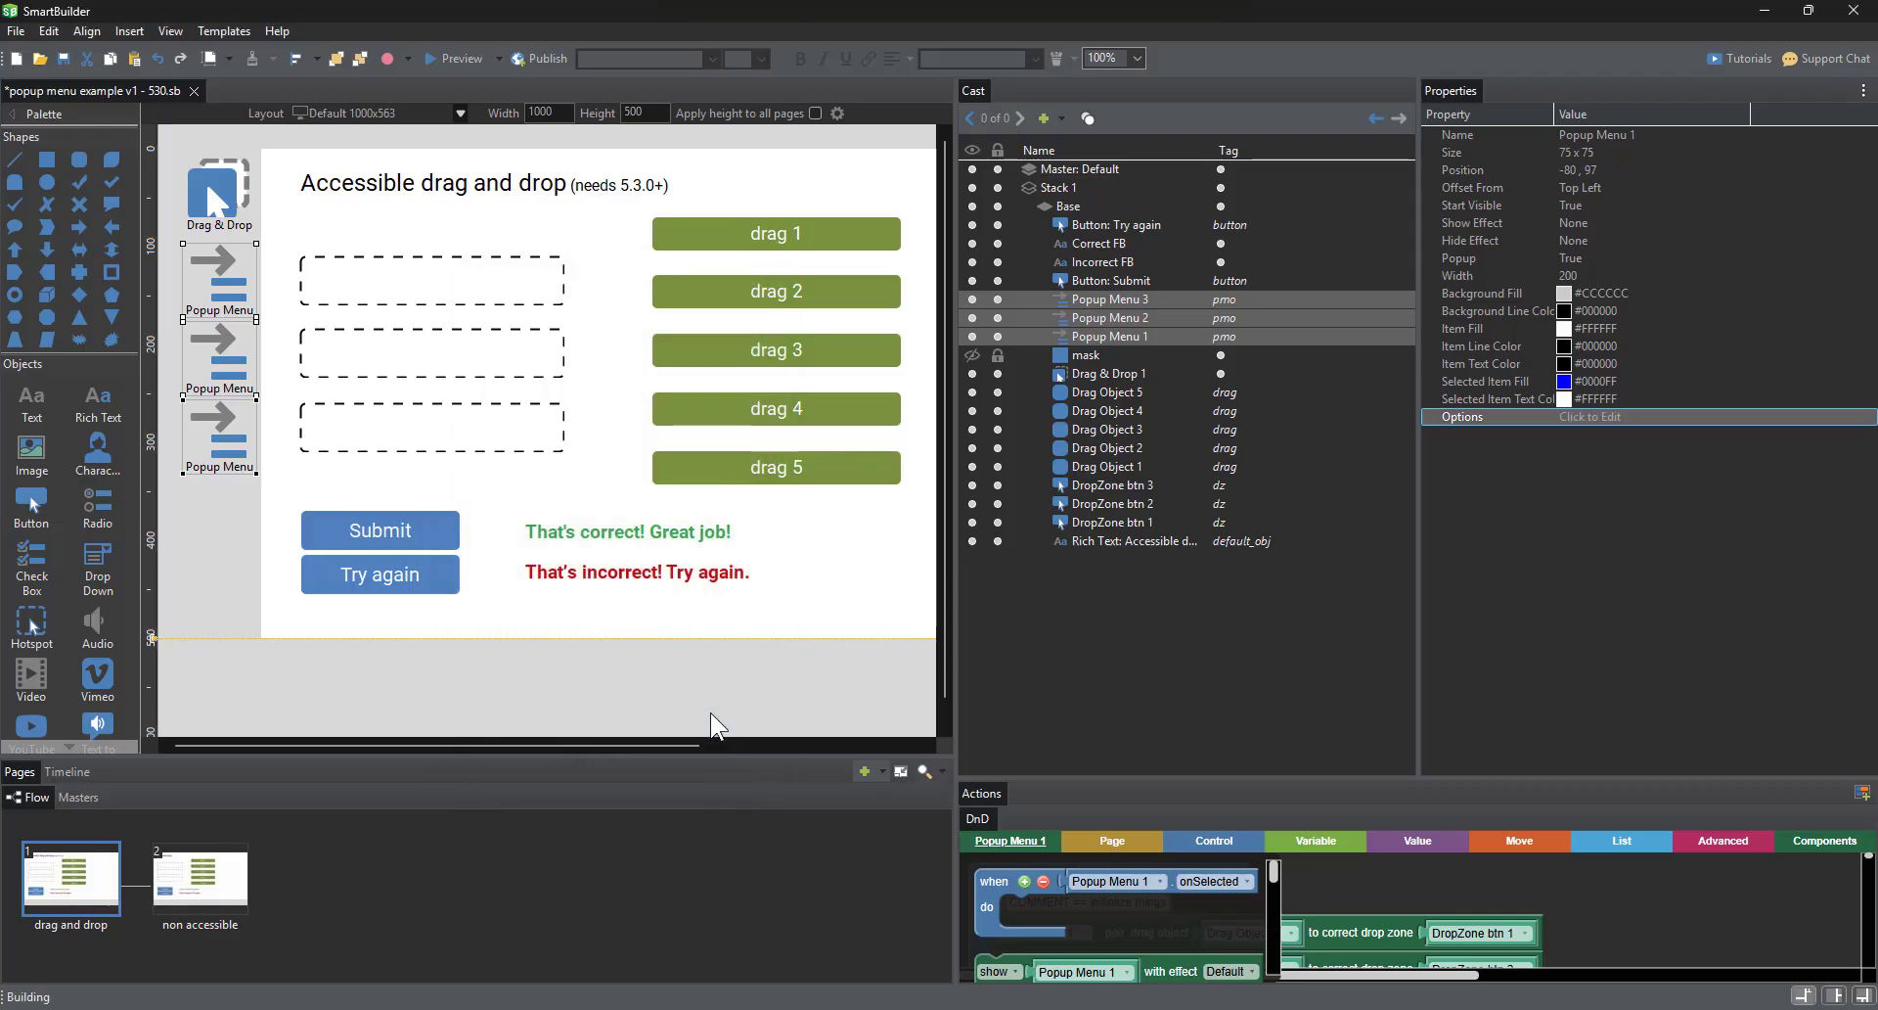
- Select the Submit button and then the correct and incorrect feedback texts to inspect their properties
click(628, 478)
click(417, 561)
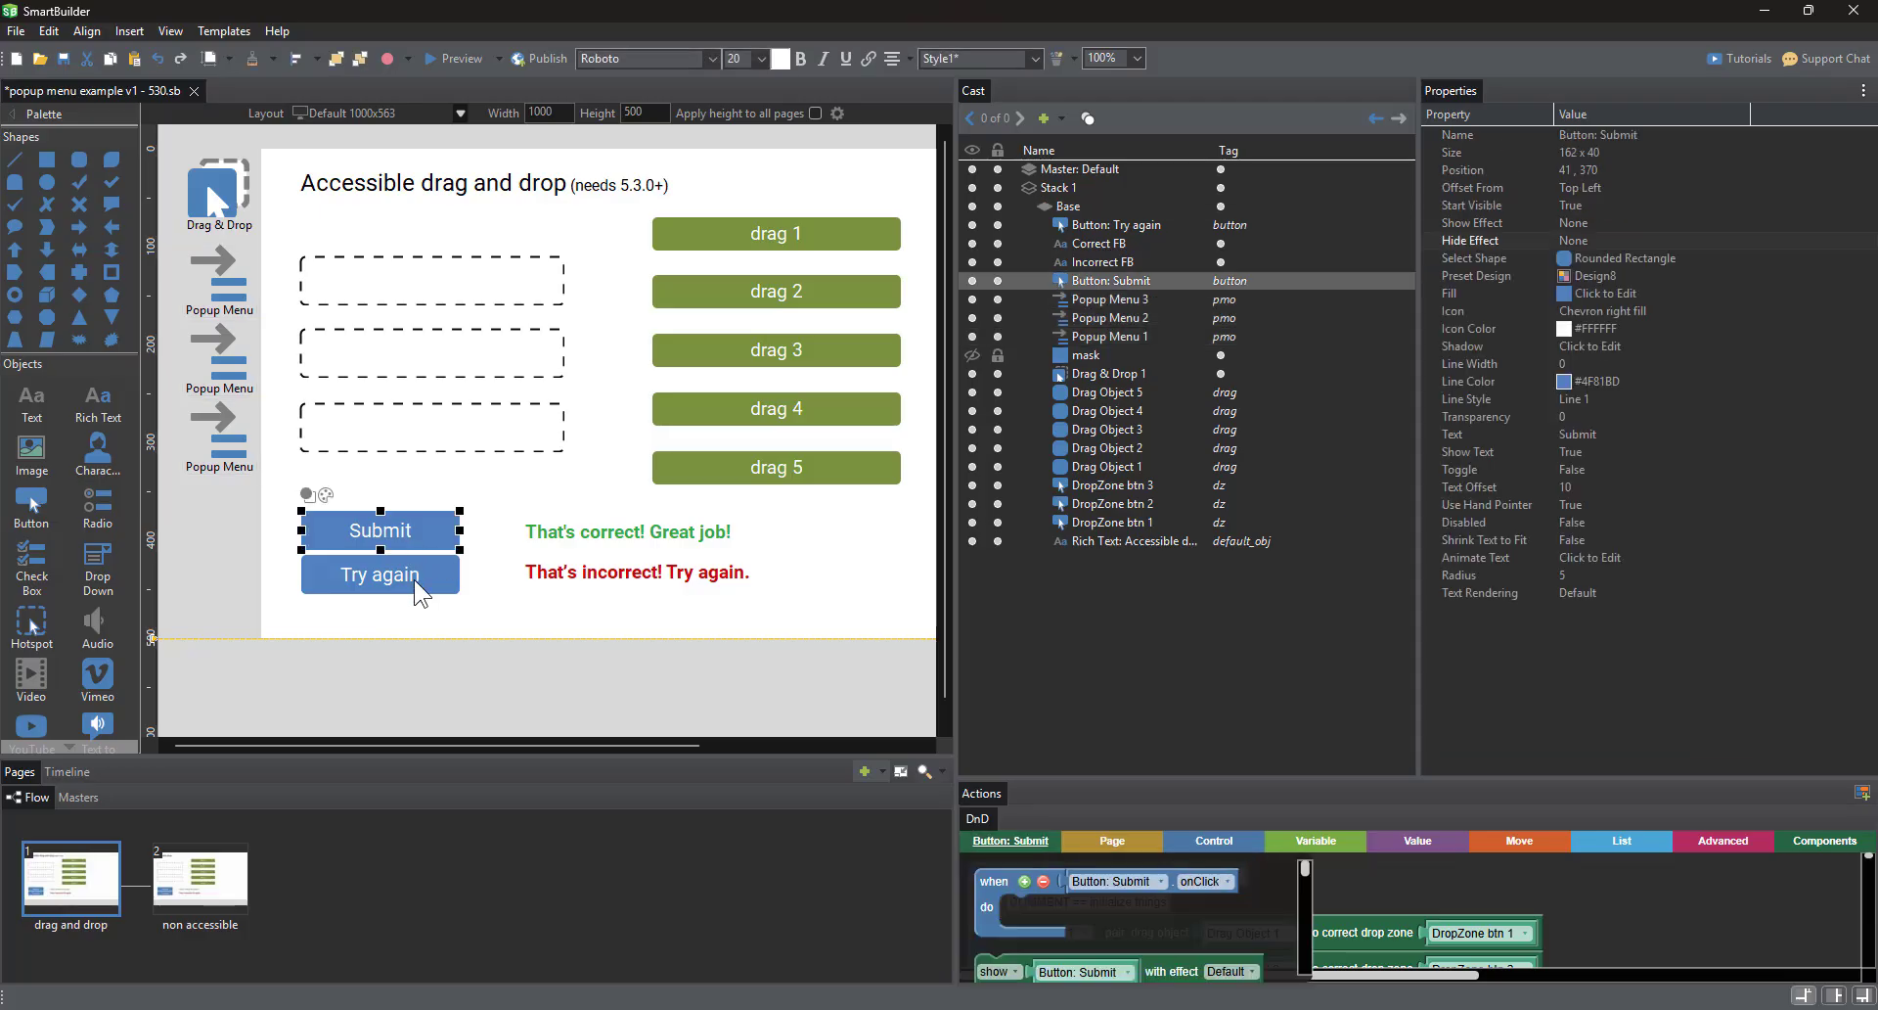
click(534, 535)
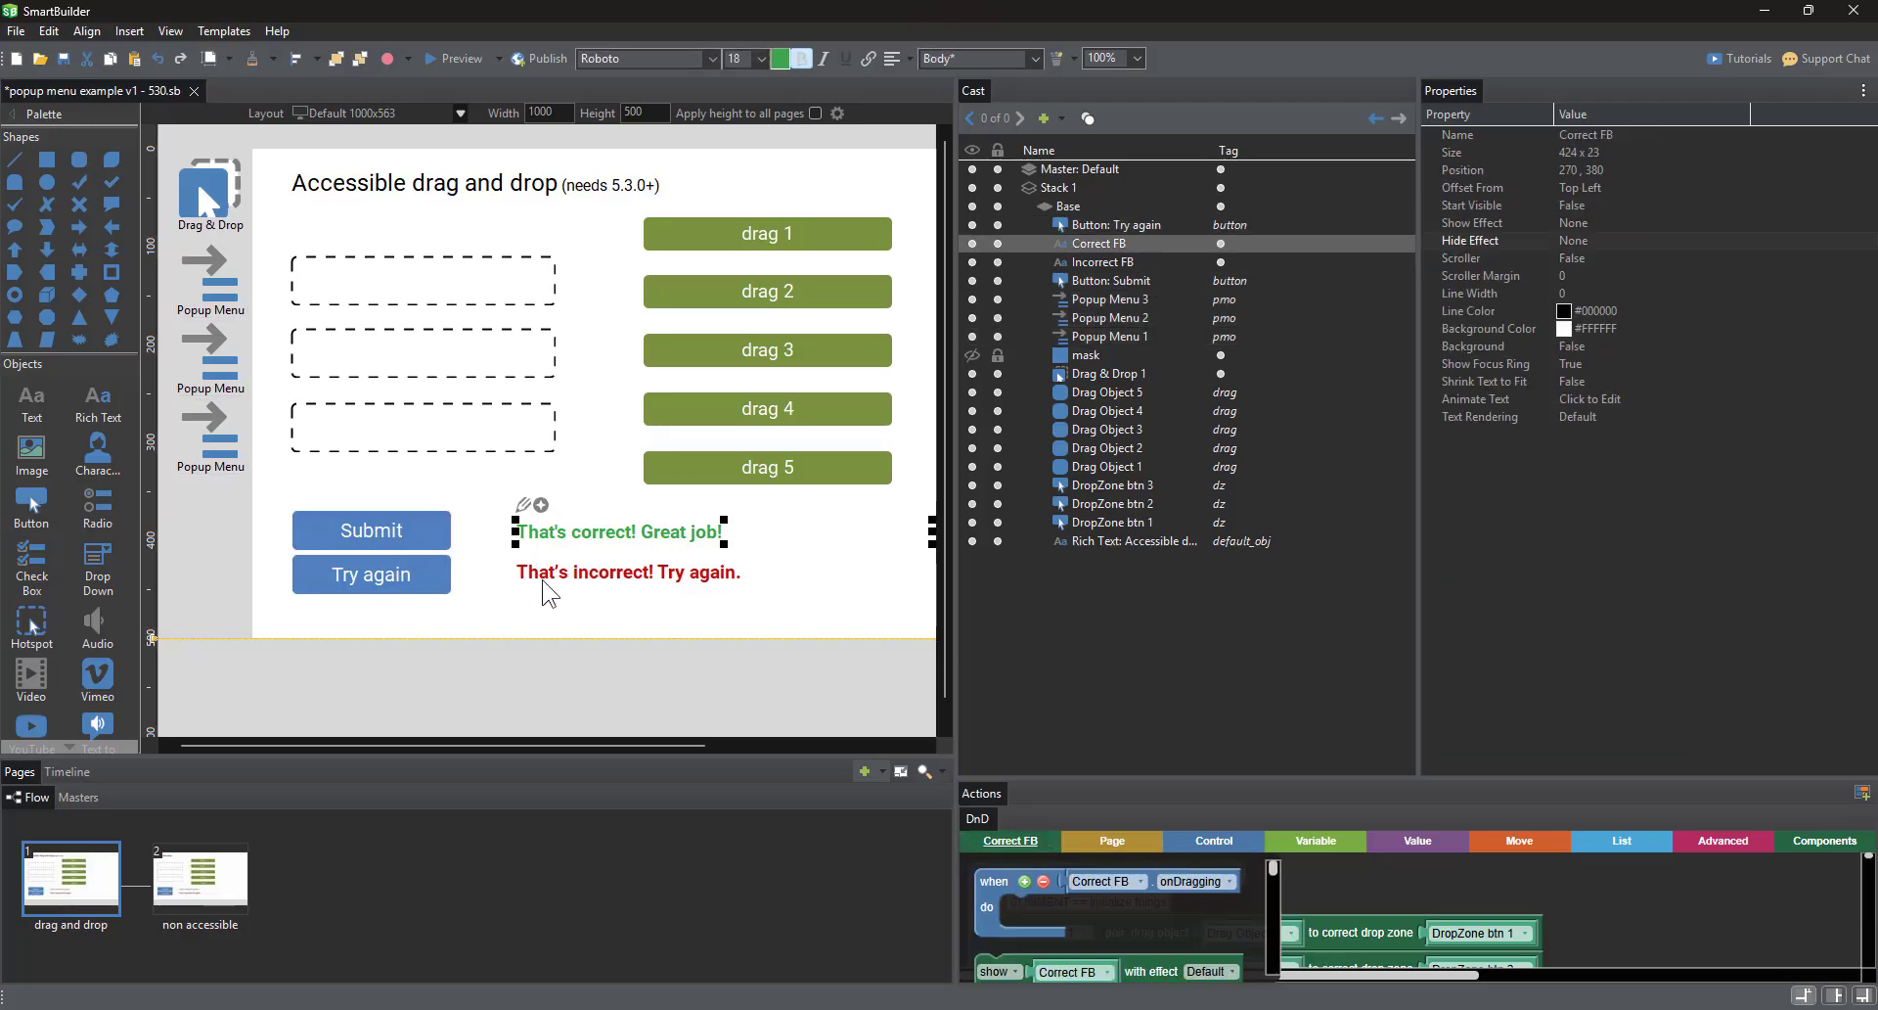
click(542, 580)
click(580, 623)
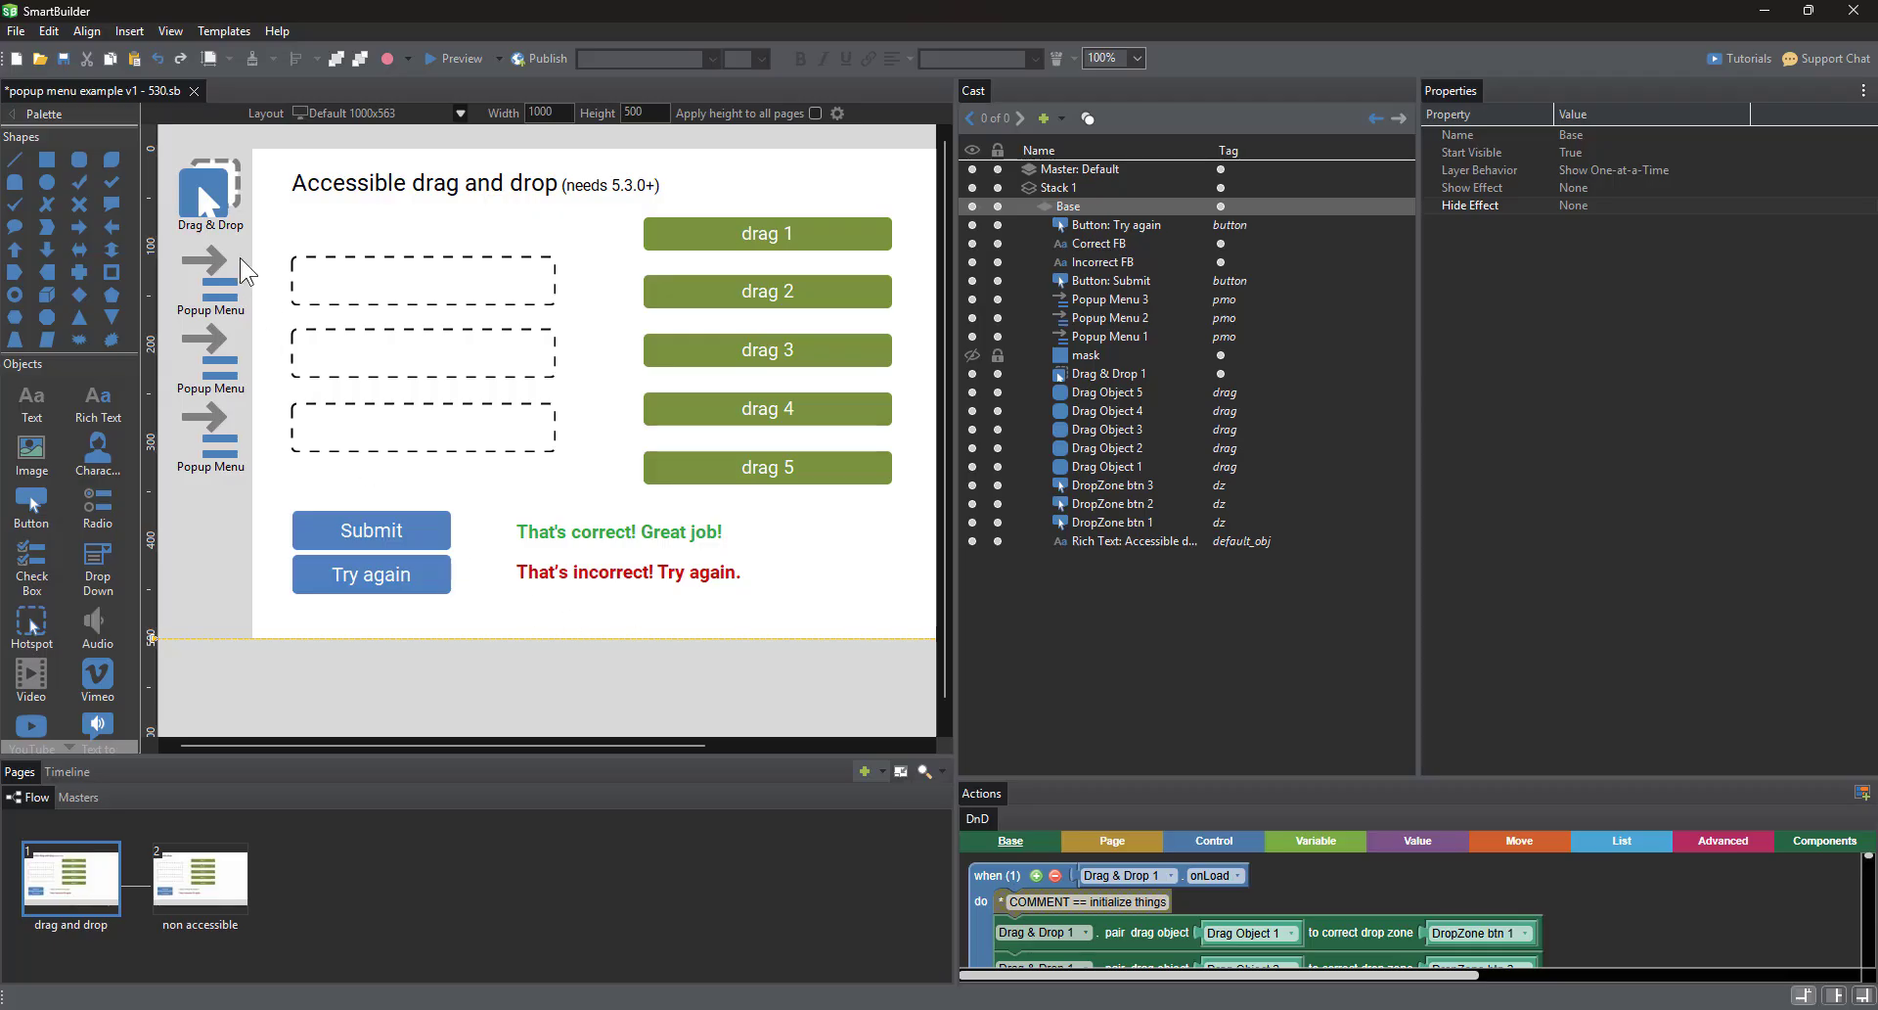
- Check the Drop Overflow choices of Drag & Drop 1, keeping limit to 1, and inspect the first drop zone's properties
click(231, 206)
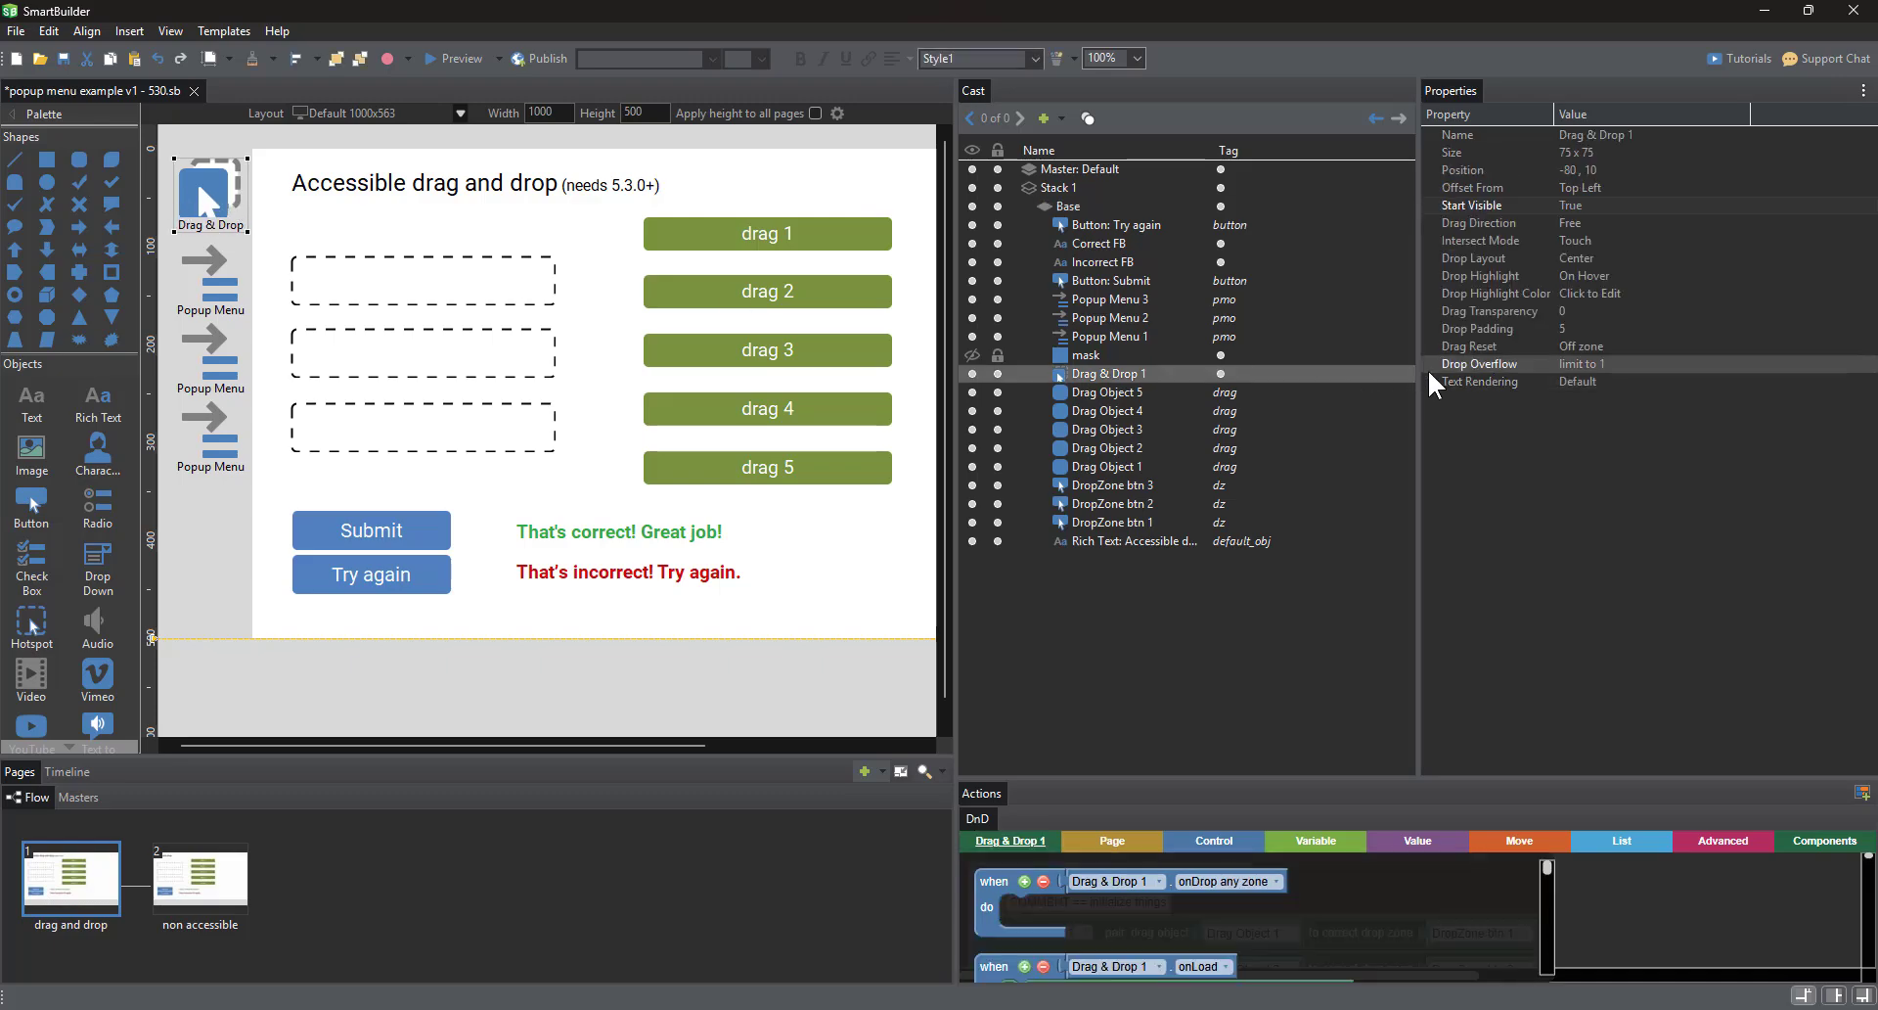
click(1648, 377)
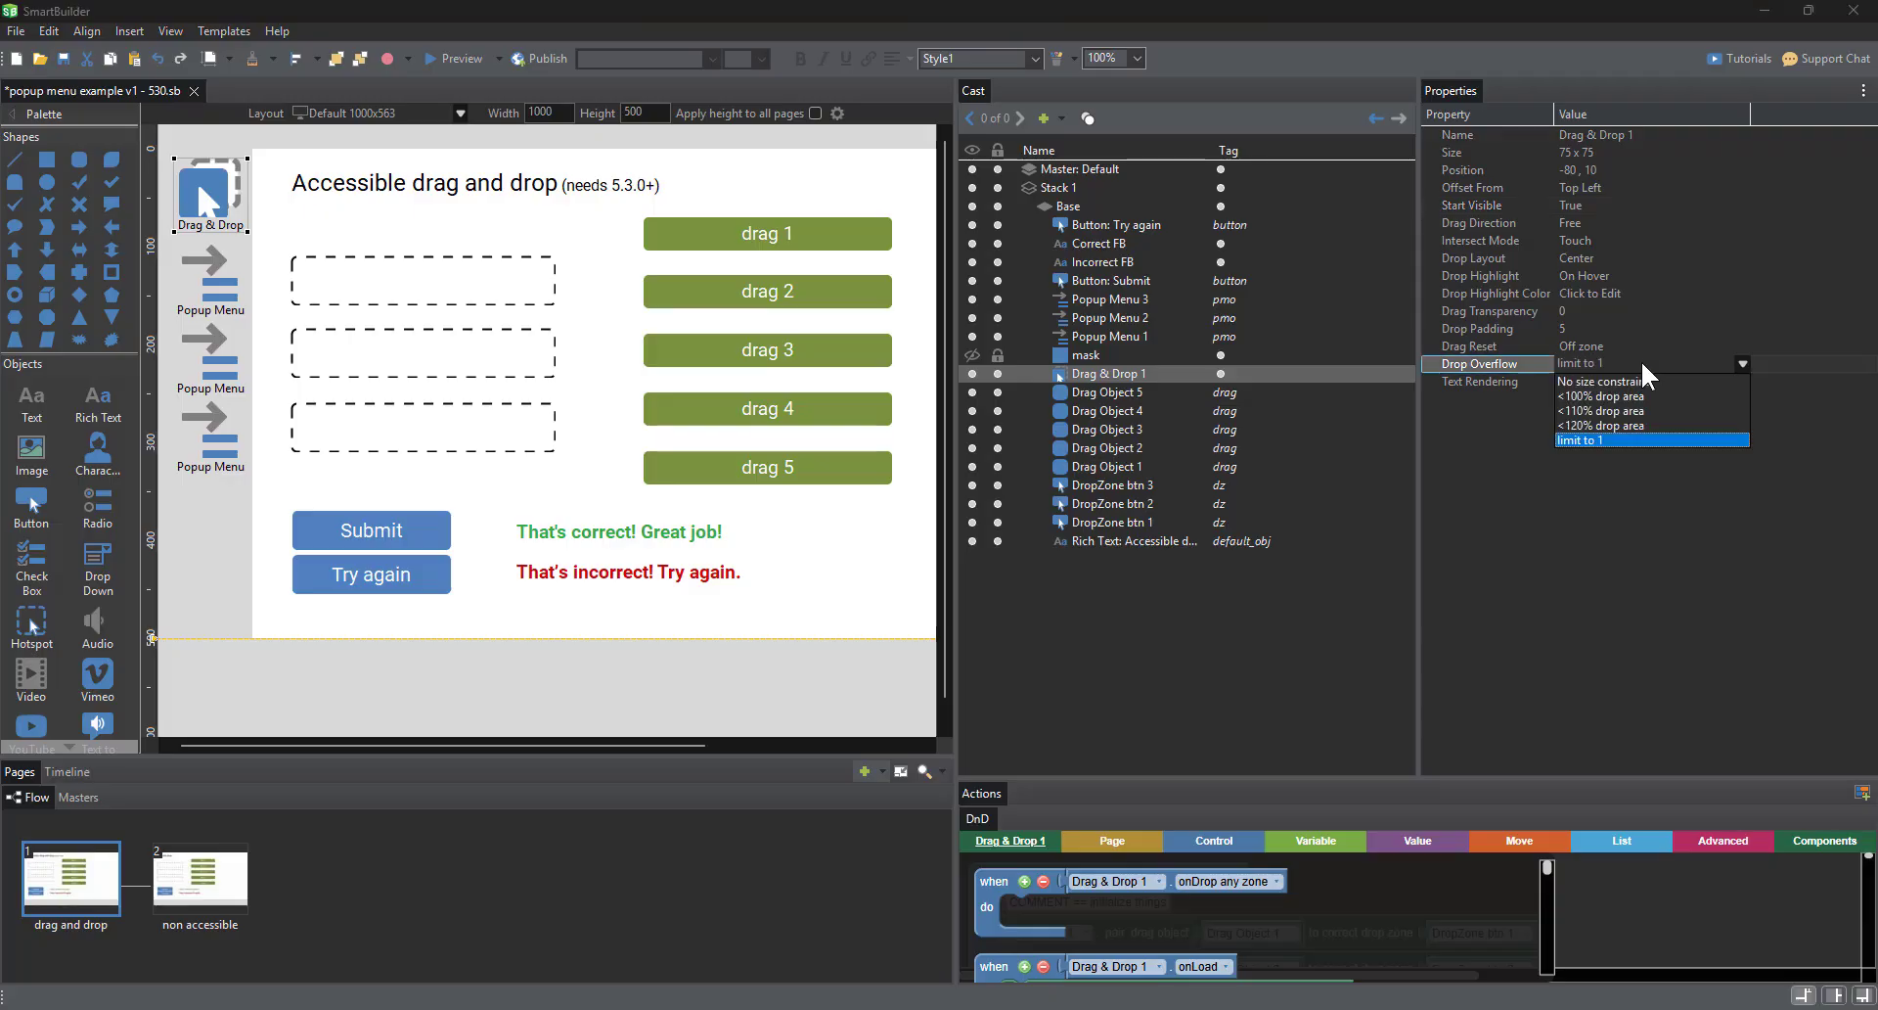
click(1566, 433)
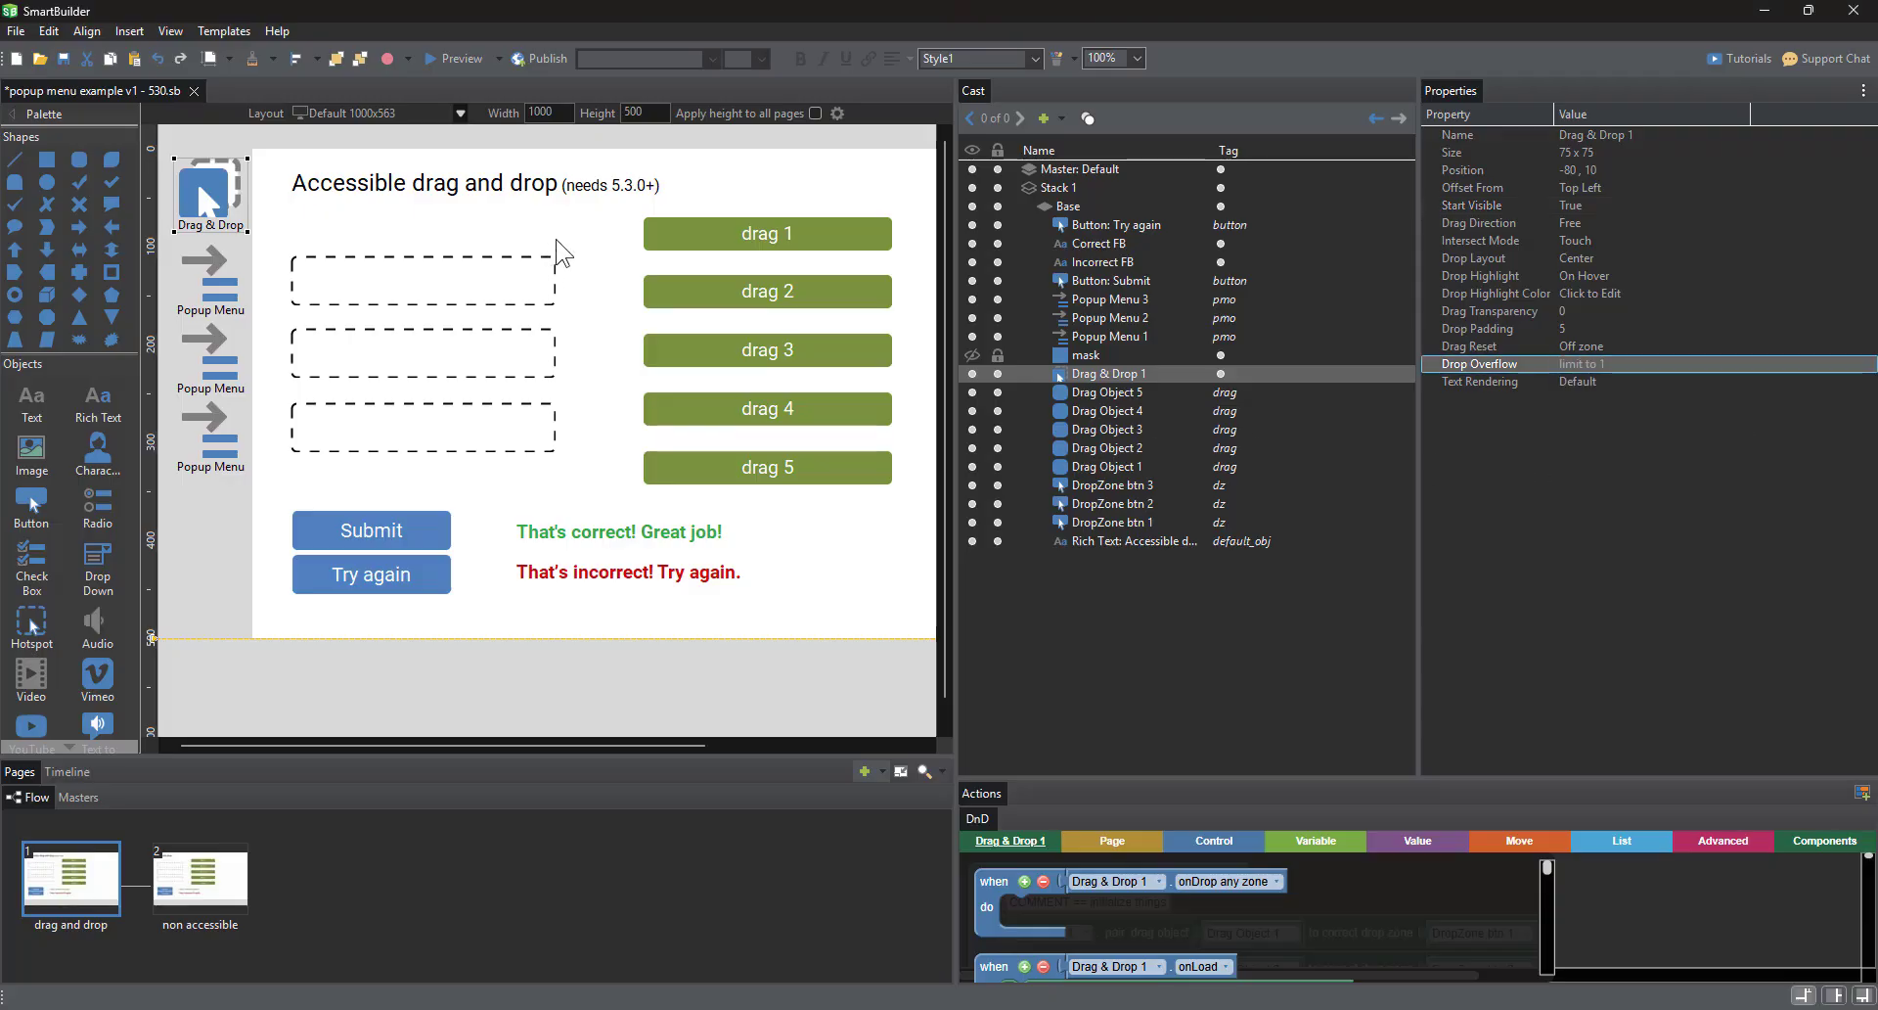
click(546, 301)
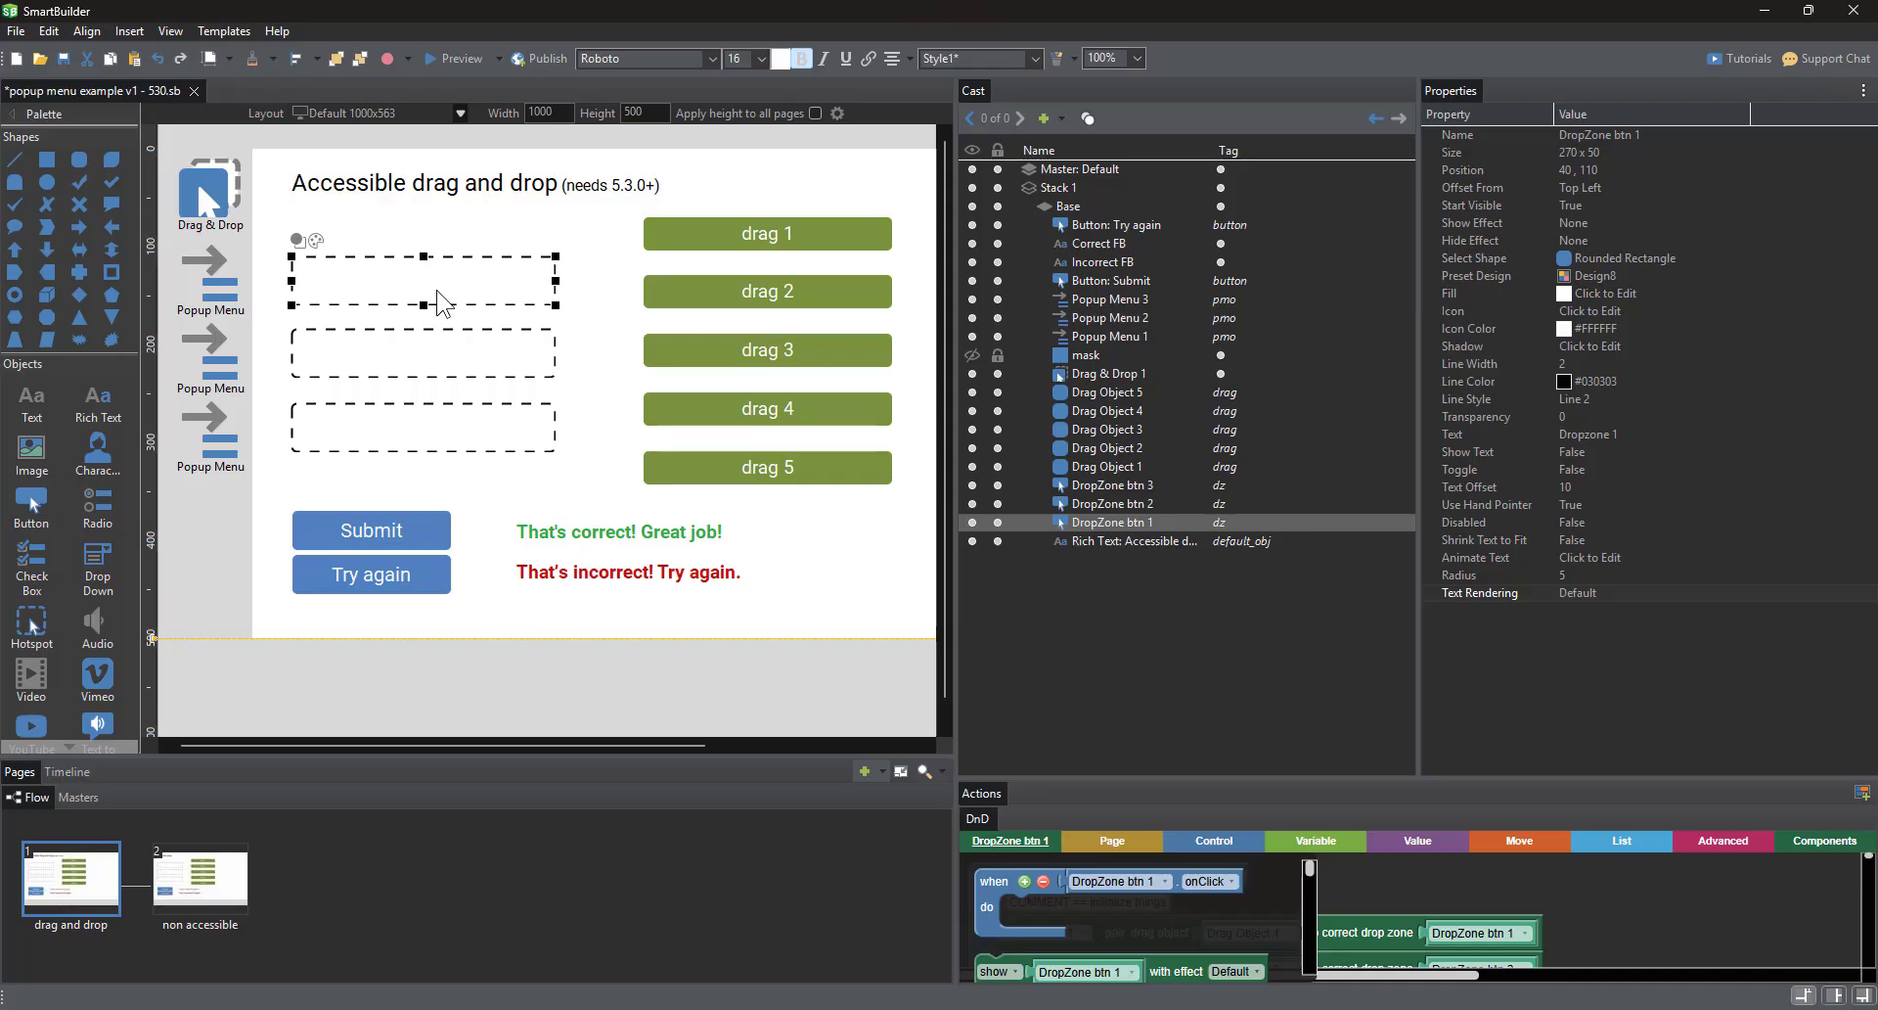
click(1108, 373)
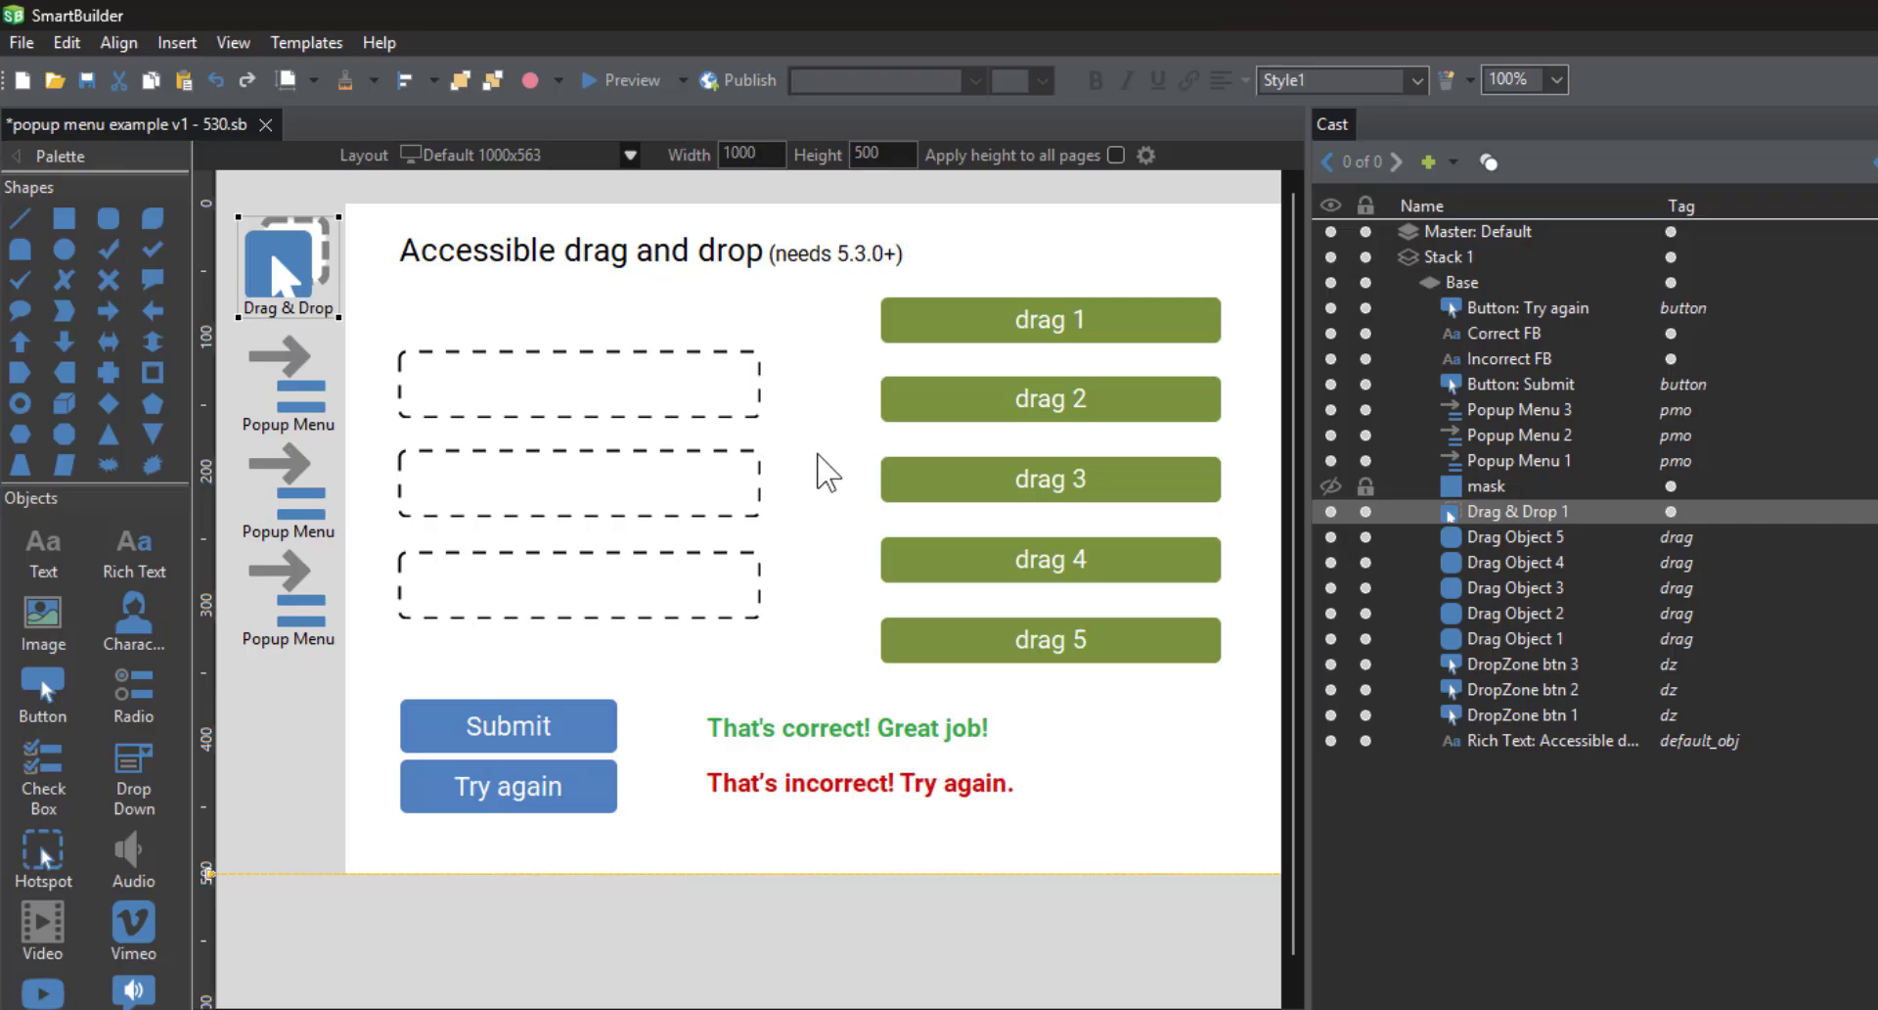
- Review the Tab Order option in the authoring section of the lesson settings, then close the settings
click(67, 42)
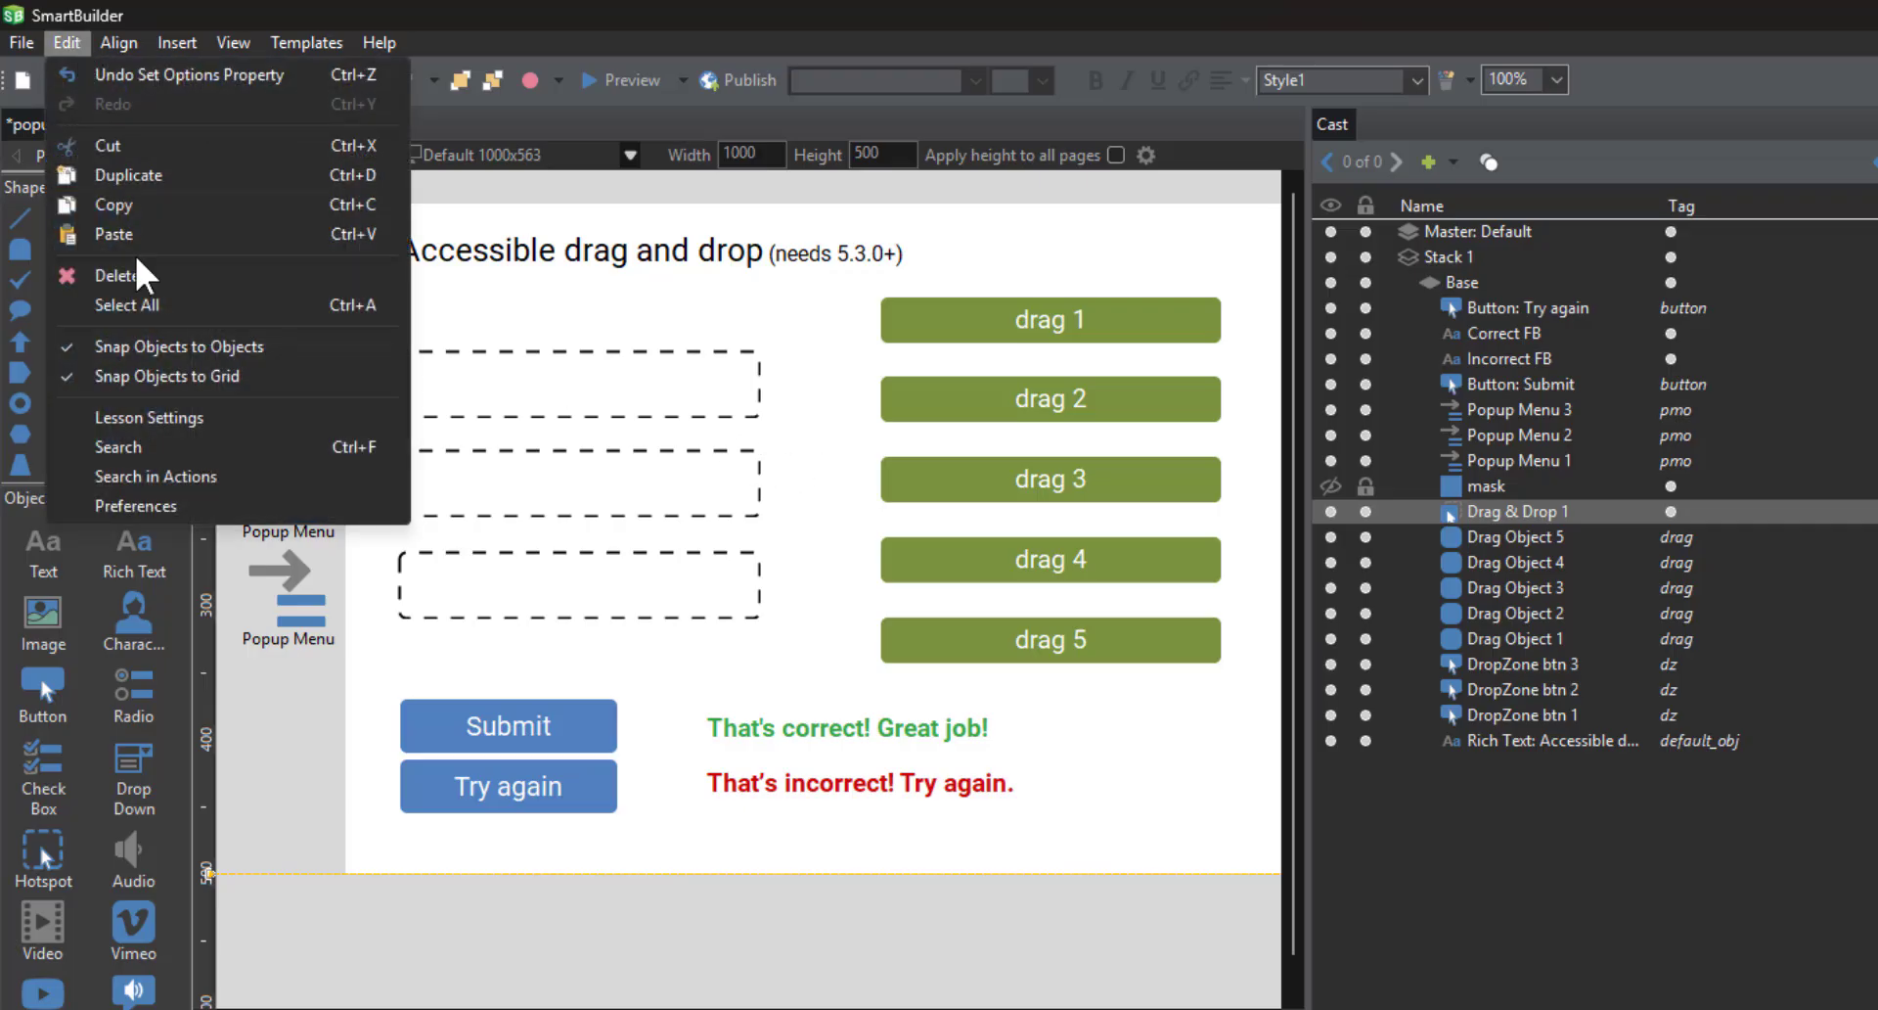
click(221, 420)
click(384, 303)
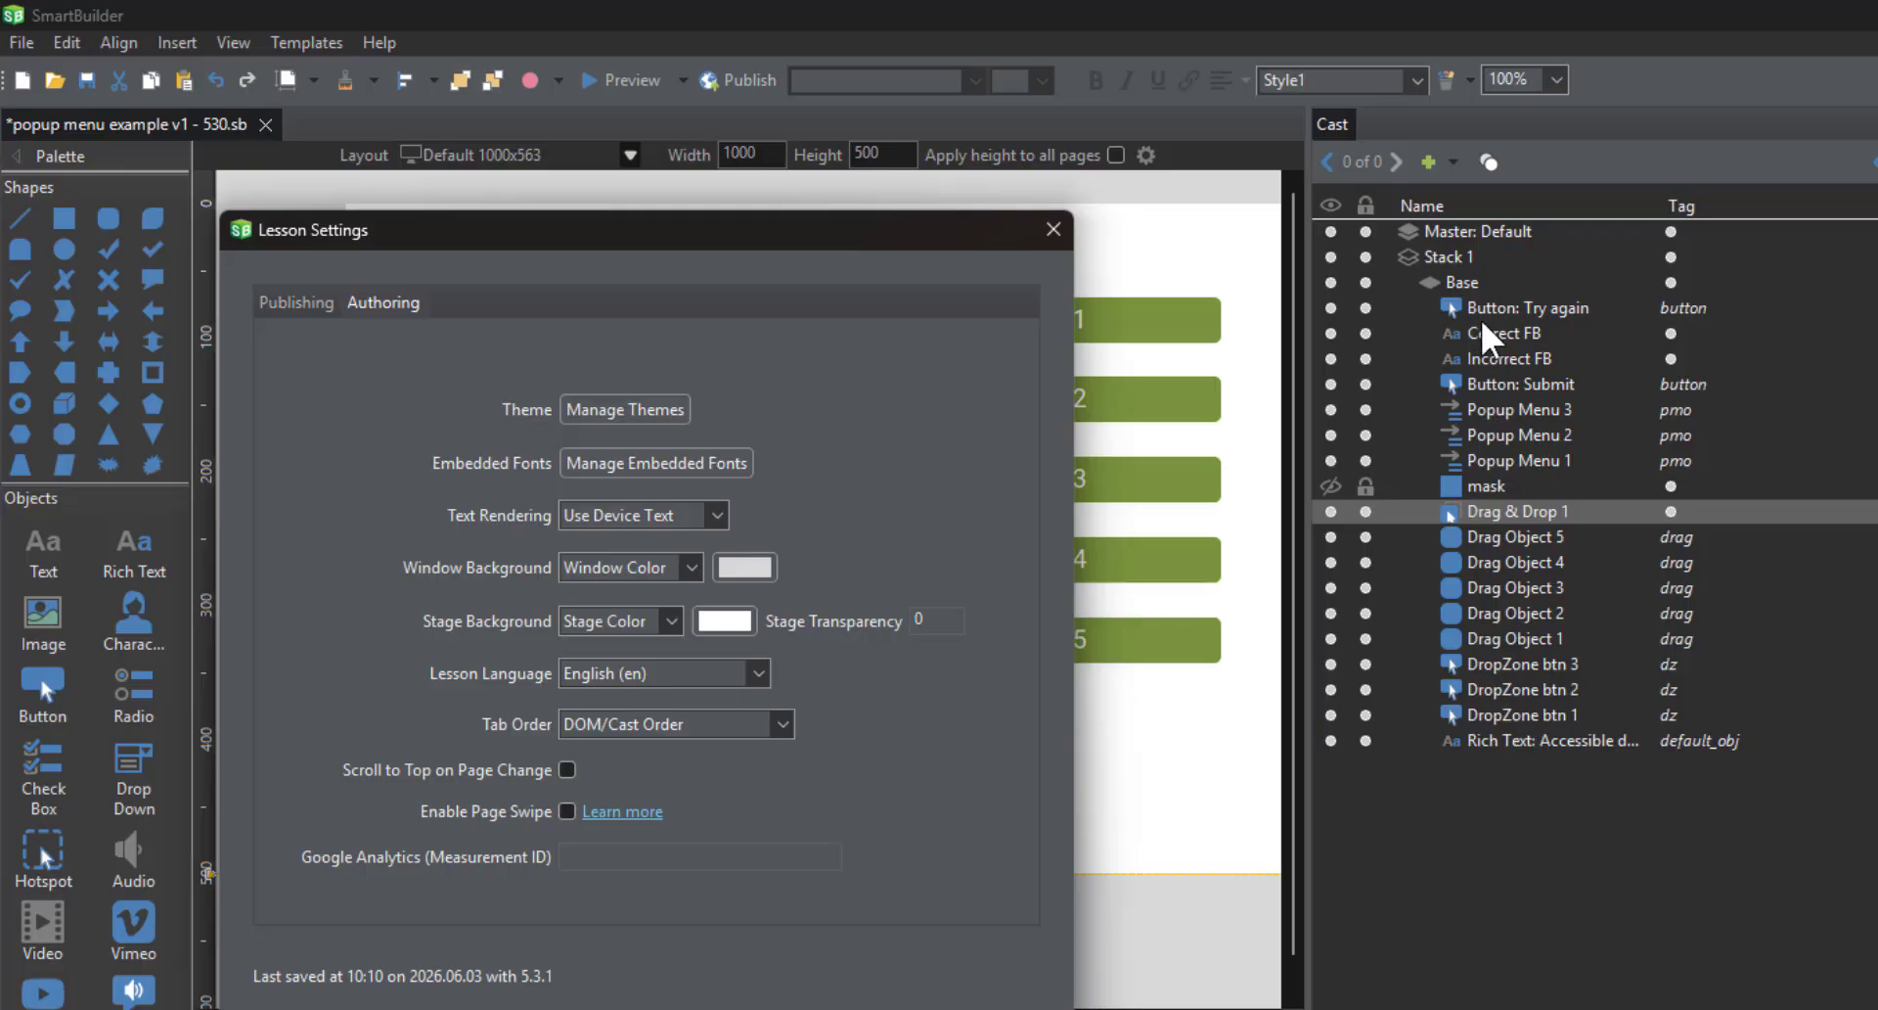
click(1054, 229)
- Select DropZone btn 1 and then each of the three Popup Menus on the stage to examine their cast order
click(1409, 714)
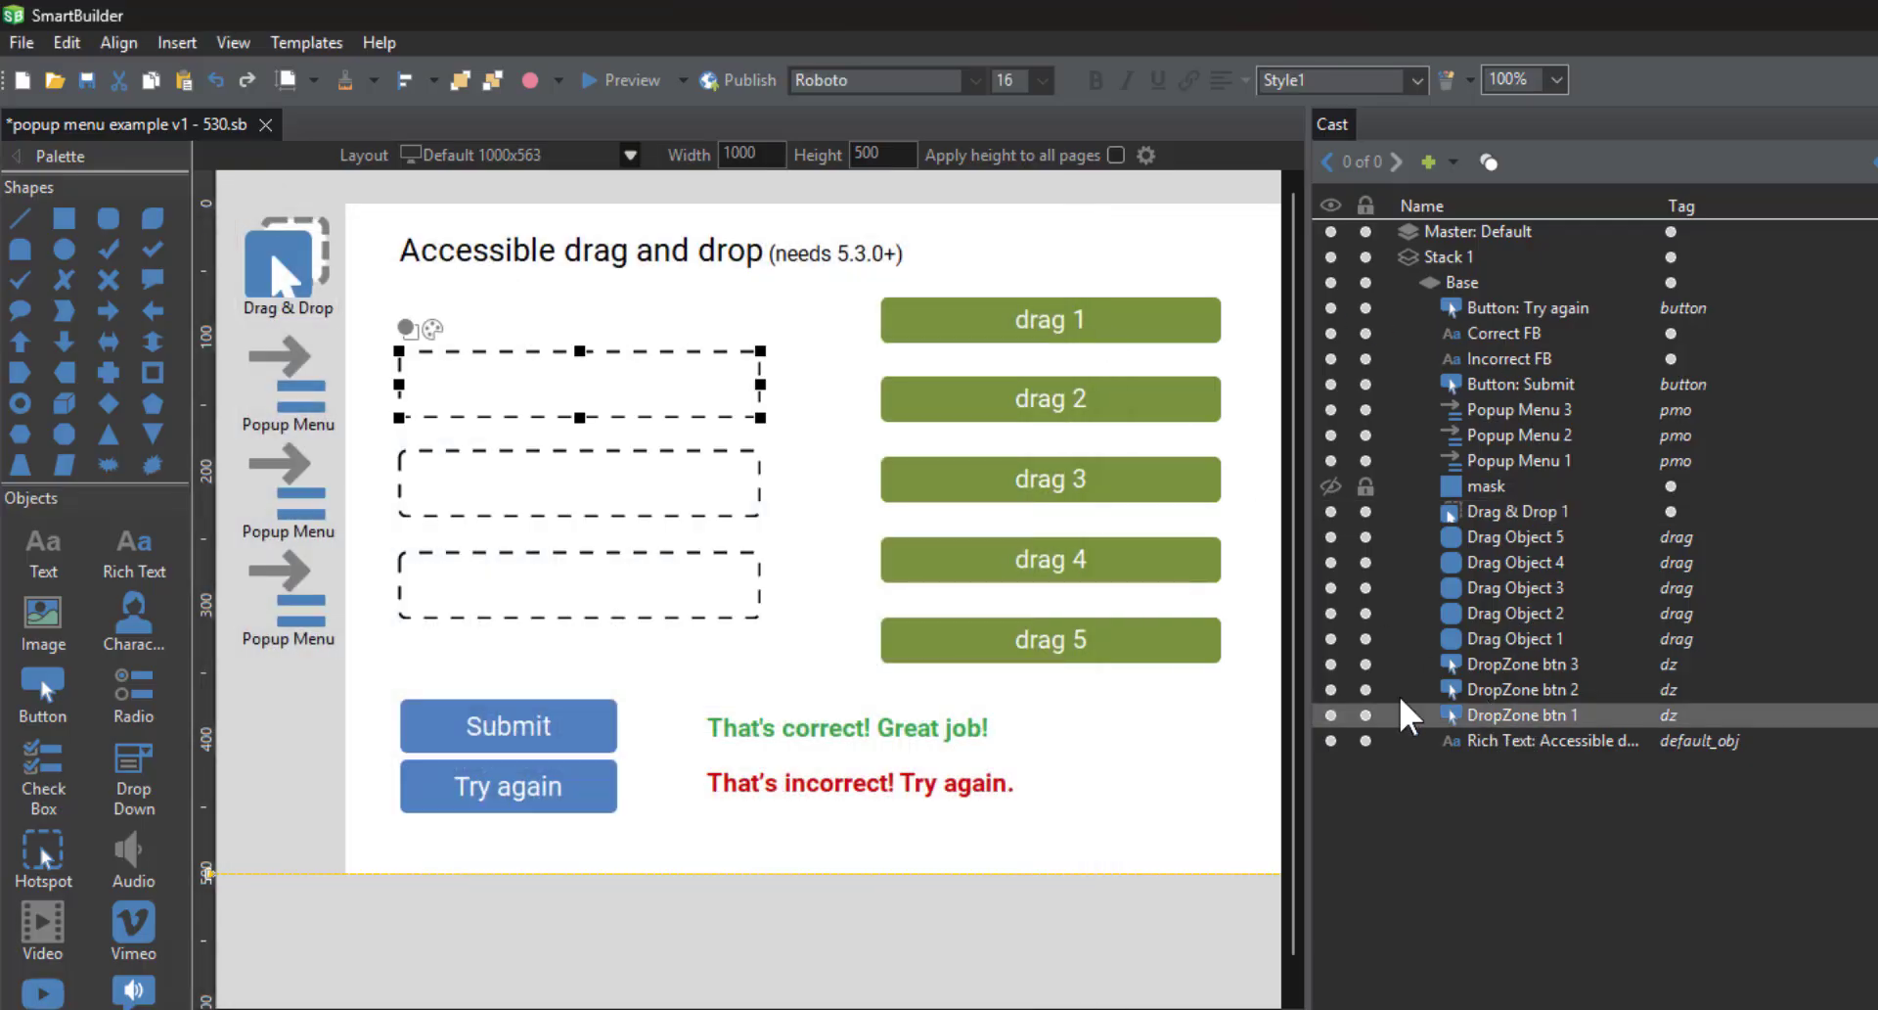
drag(1468, 717, 1511, 729)
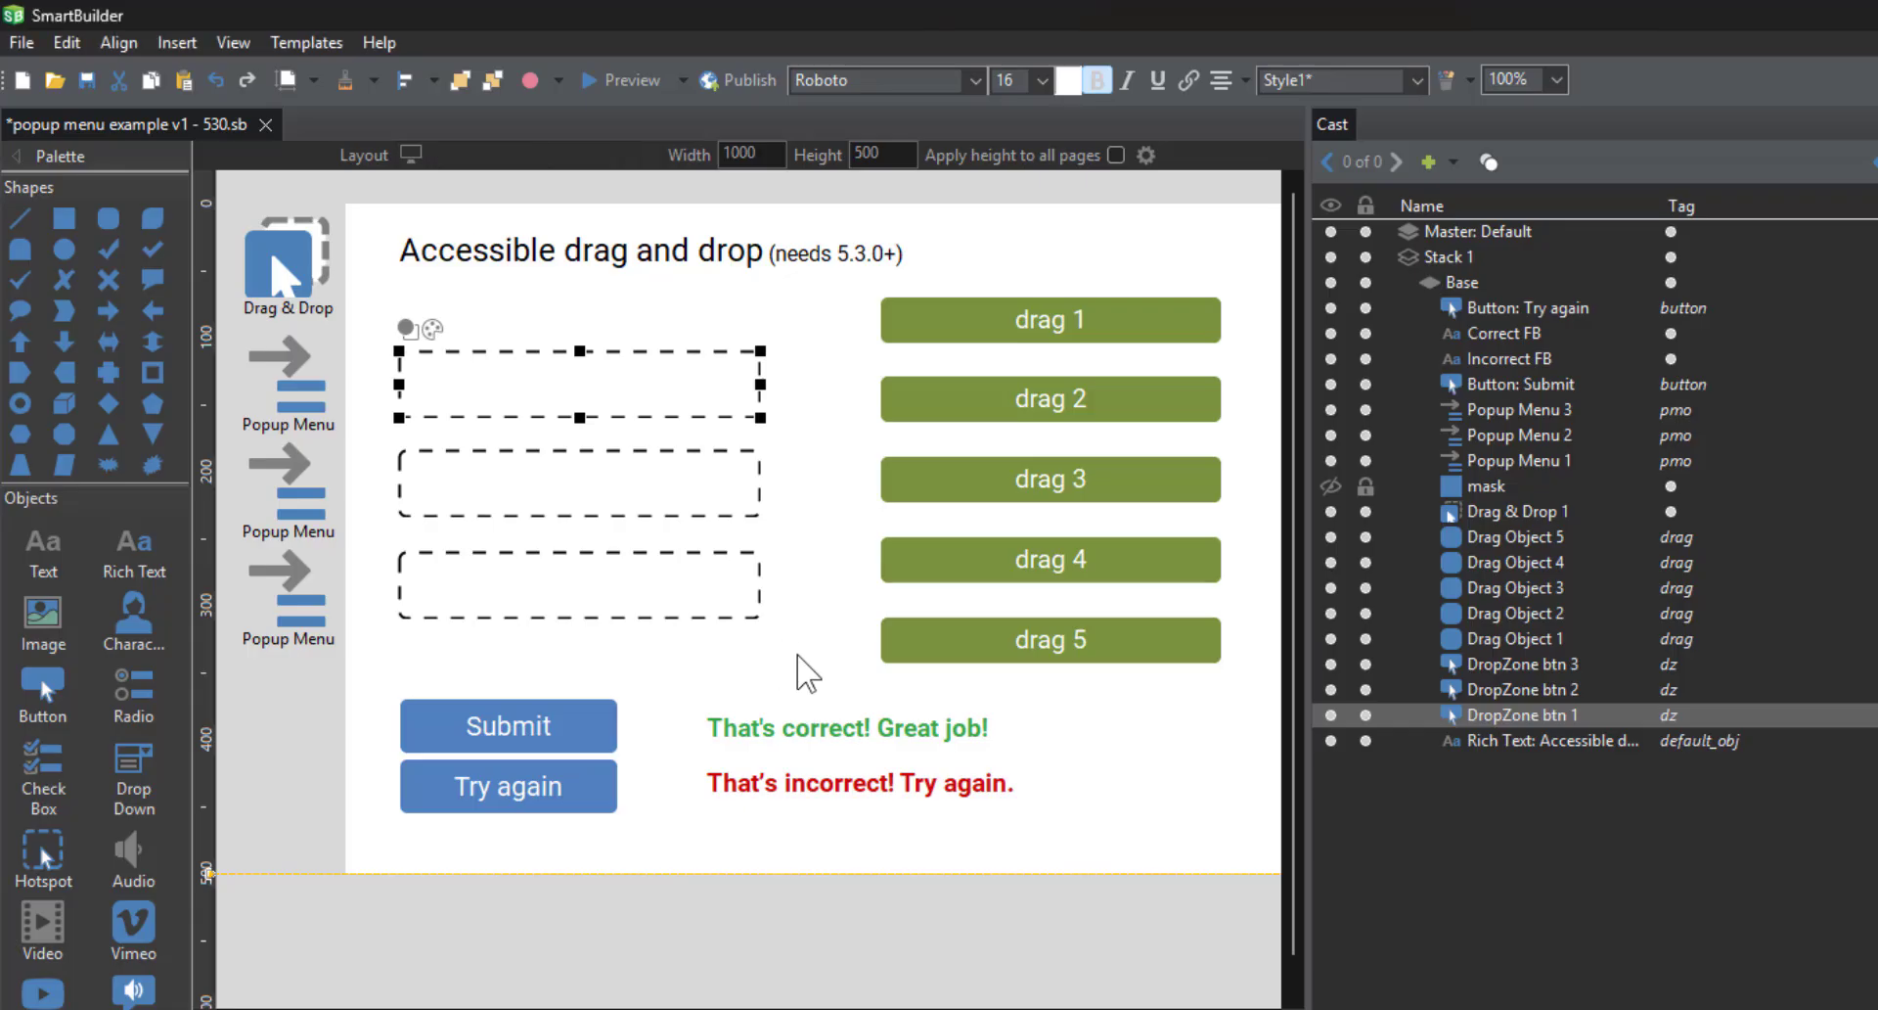
click(808, 673)
click(304, 391)
click(310, 514)
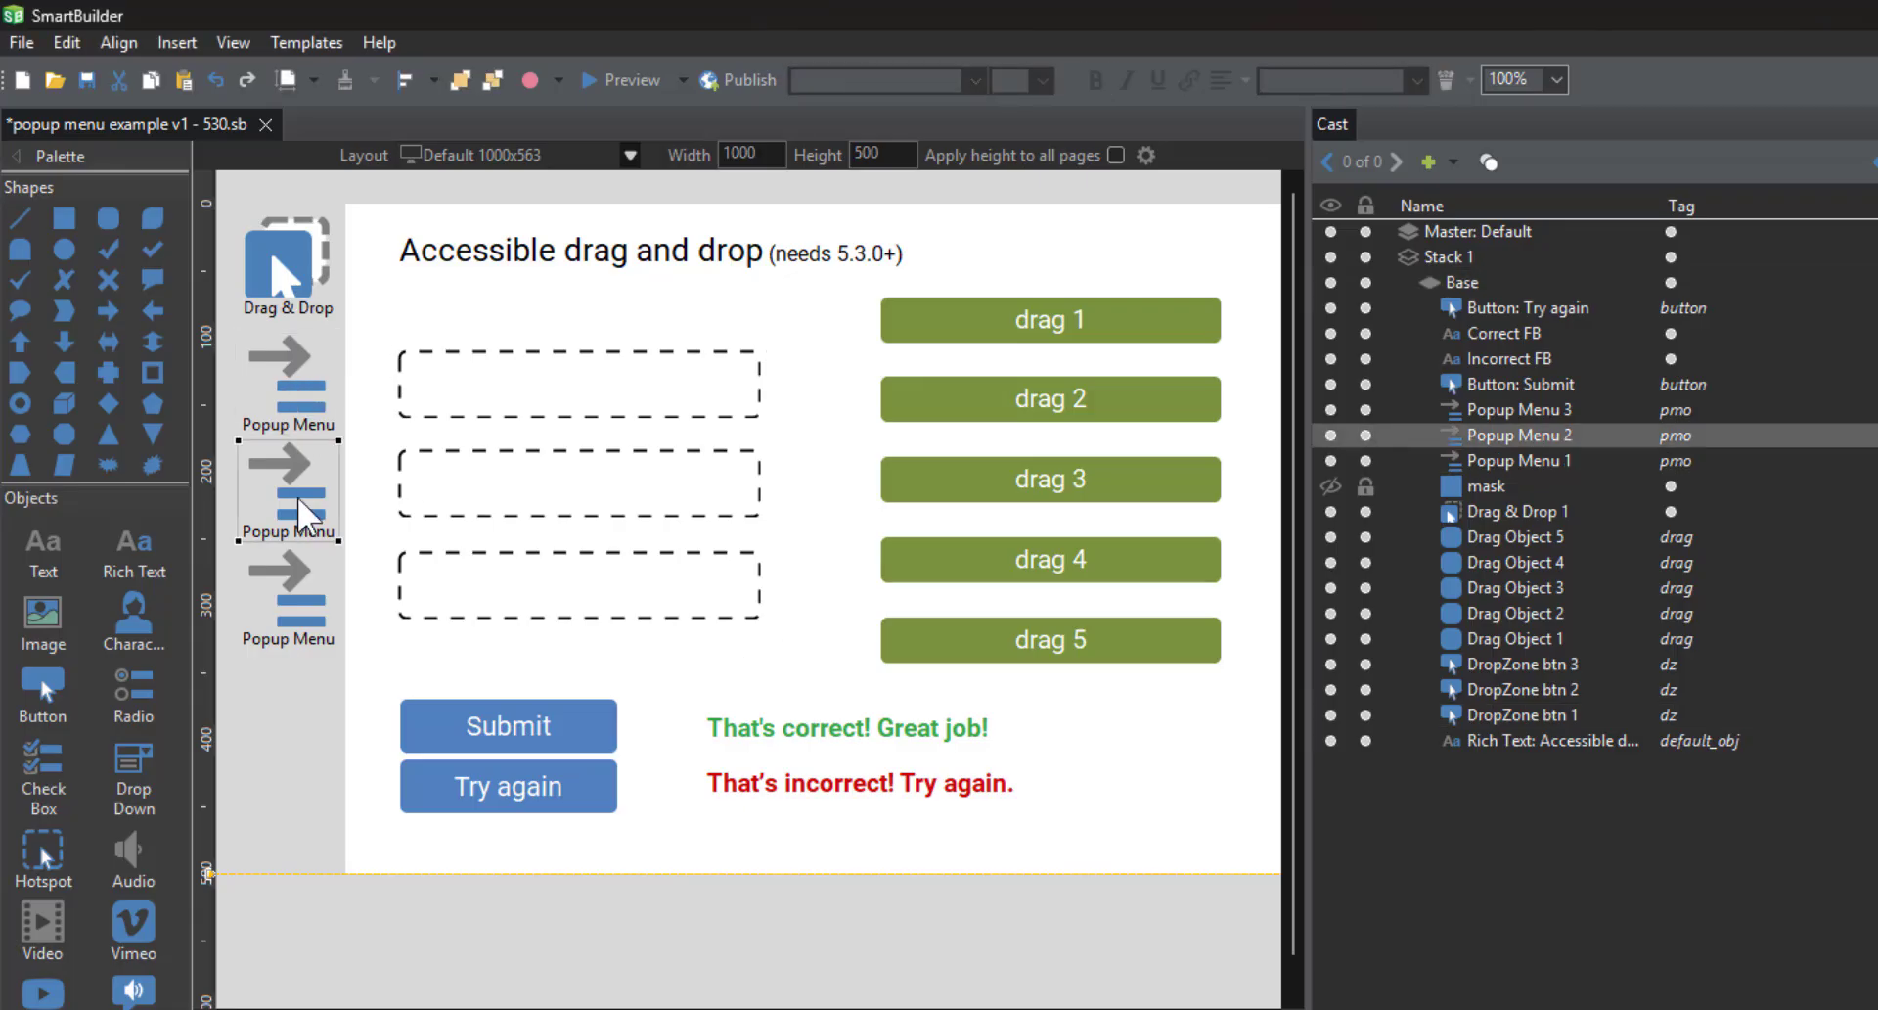
click(303, 618)
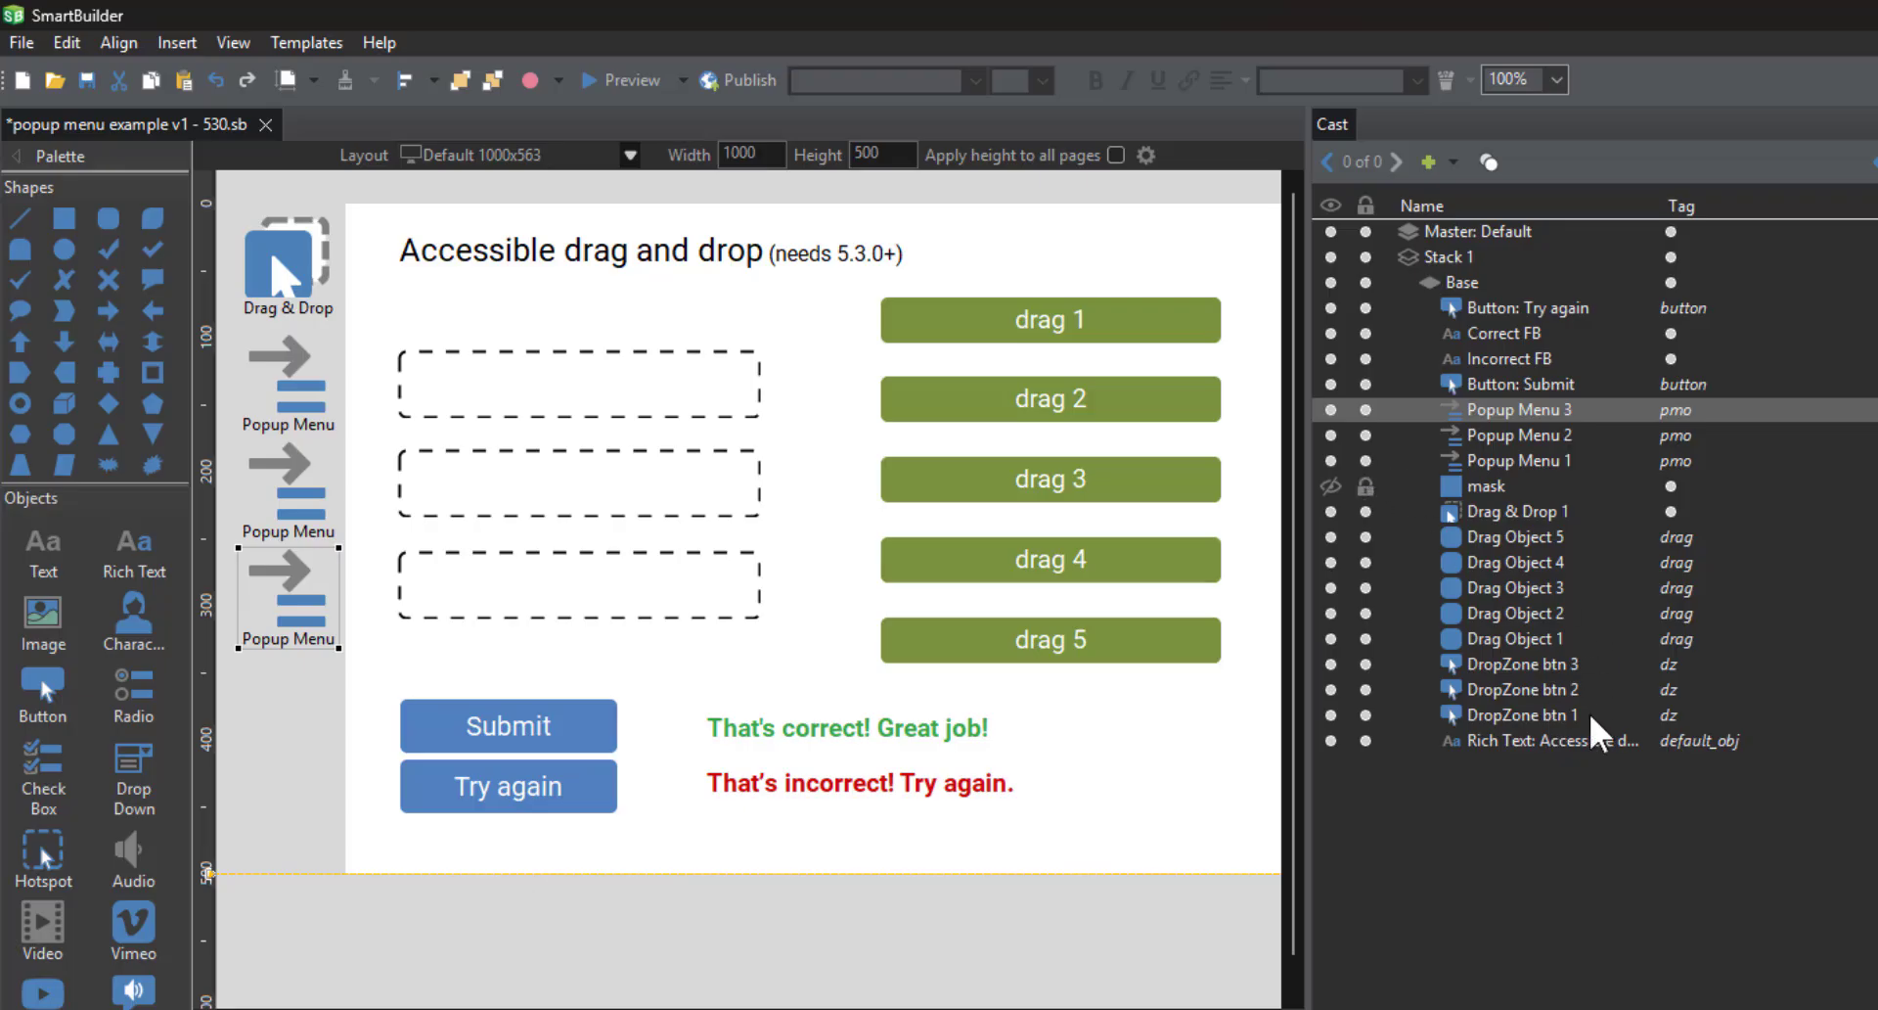
- Select DropZone btn 1 to 3 and then Popup Menu 1 to 3 in the cast to compare their matching order
click(1557, 715)
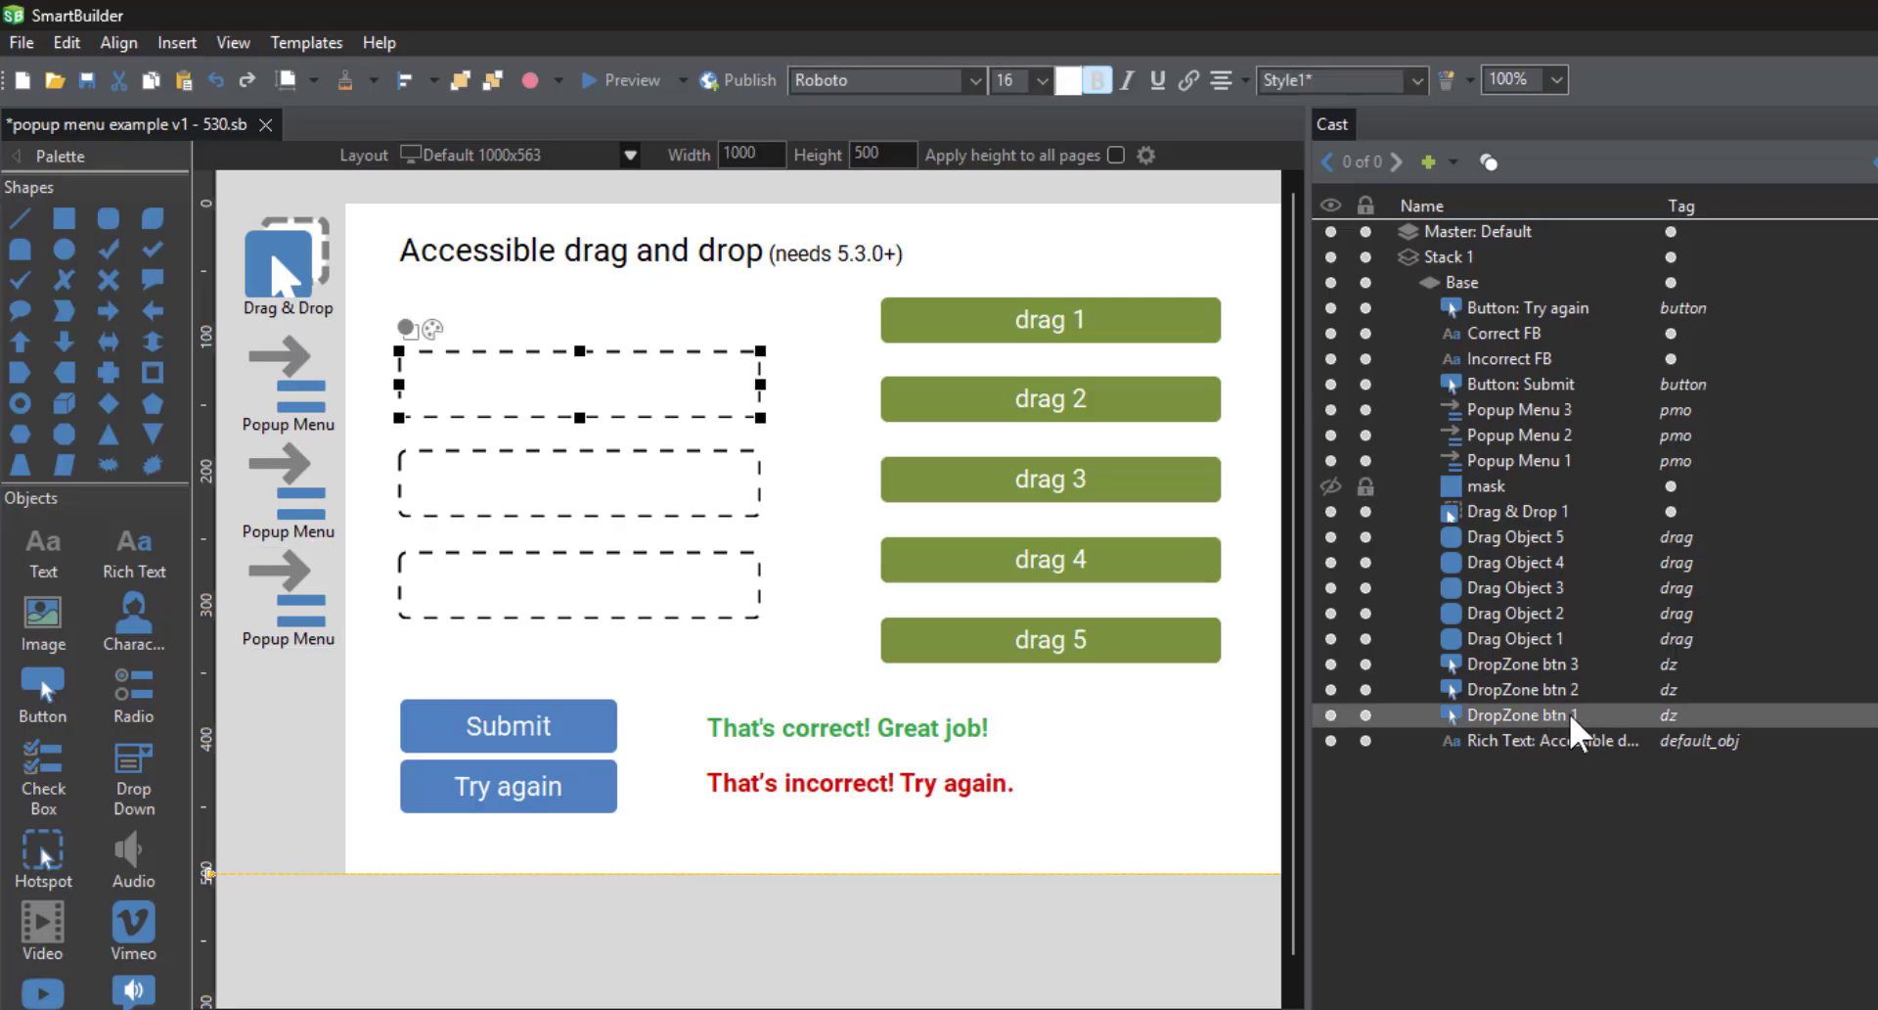
click(1582, 695)
click(1582, 667)
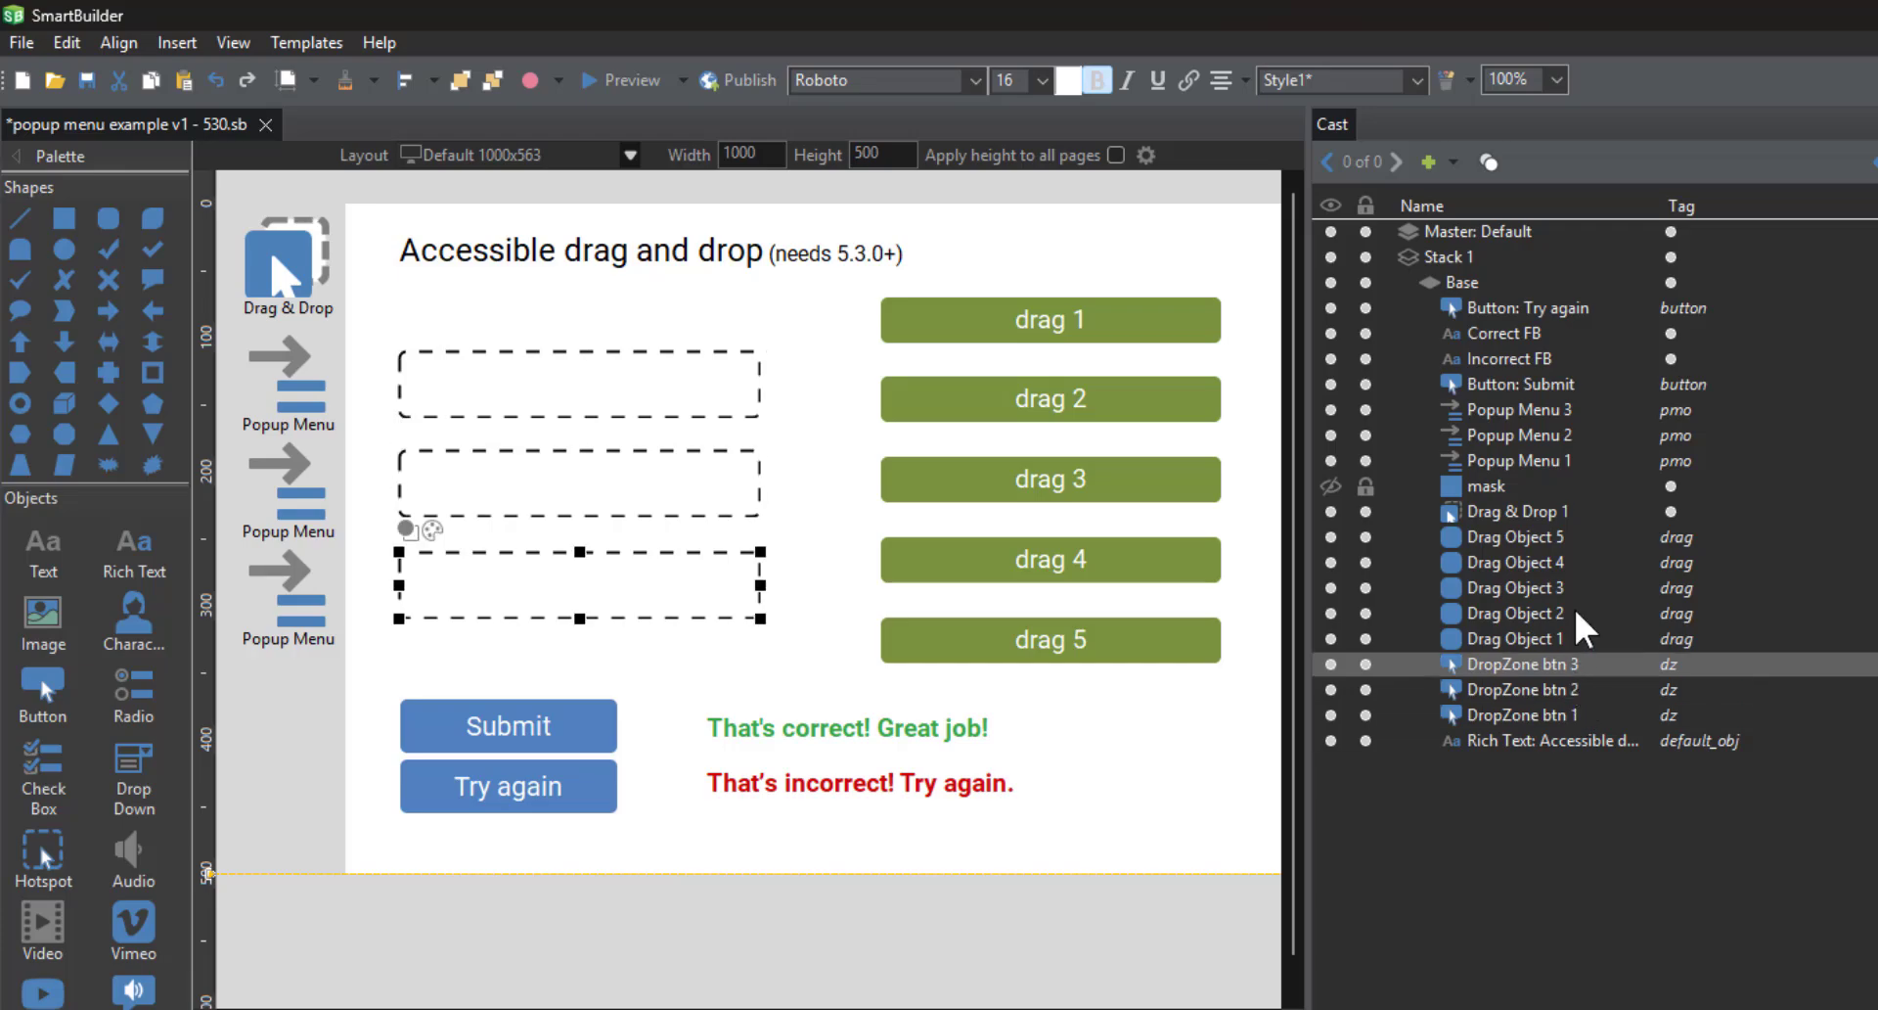
click(1577, 462)
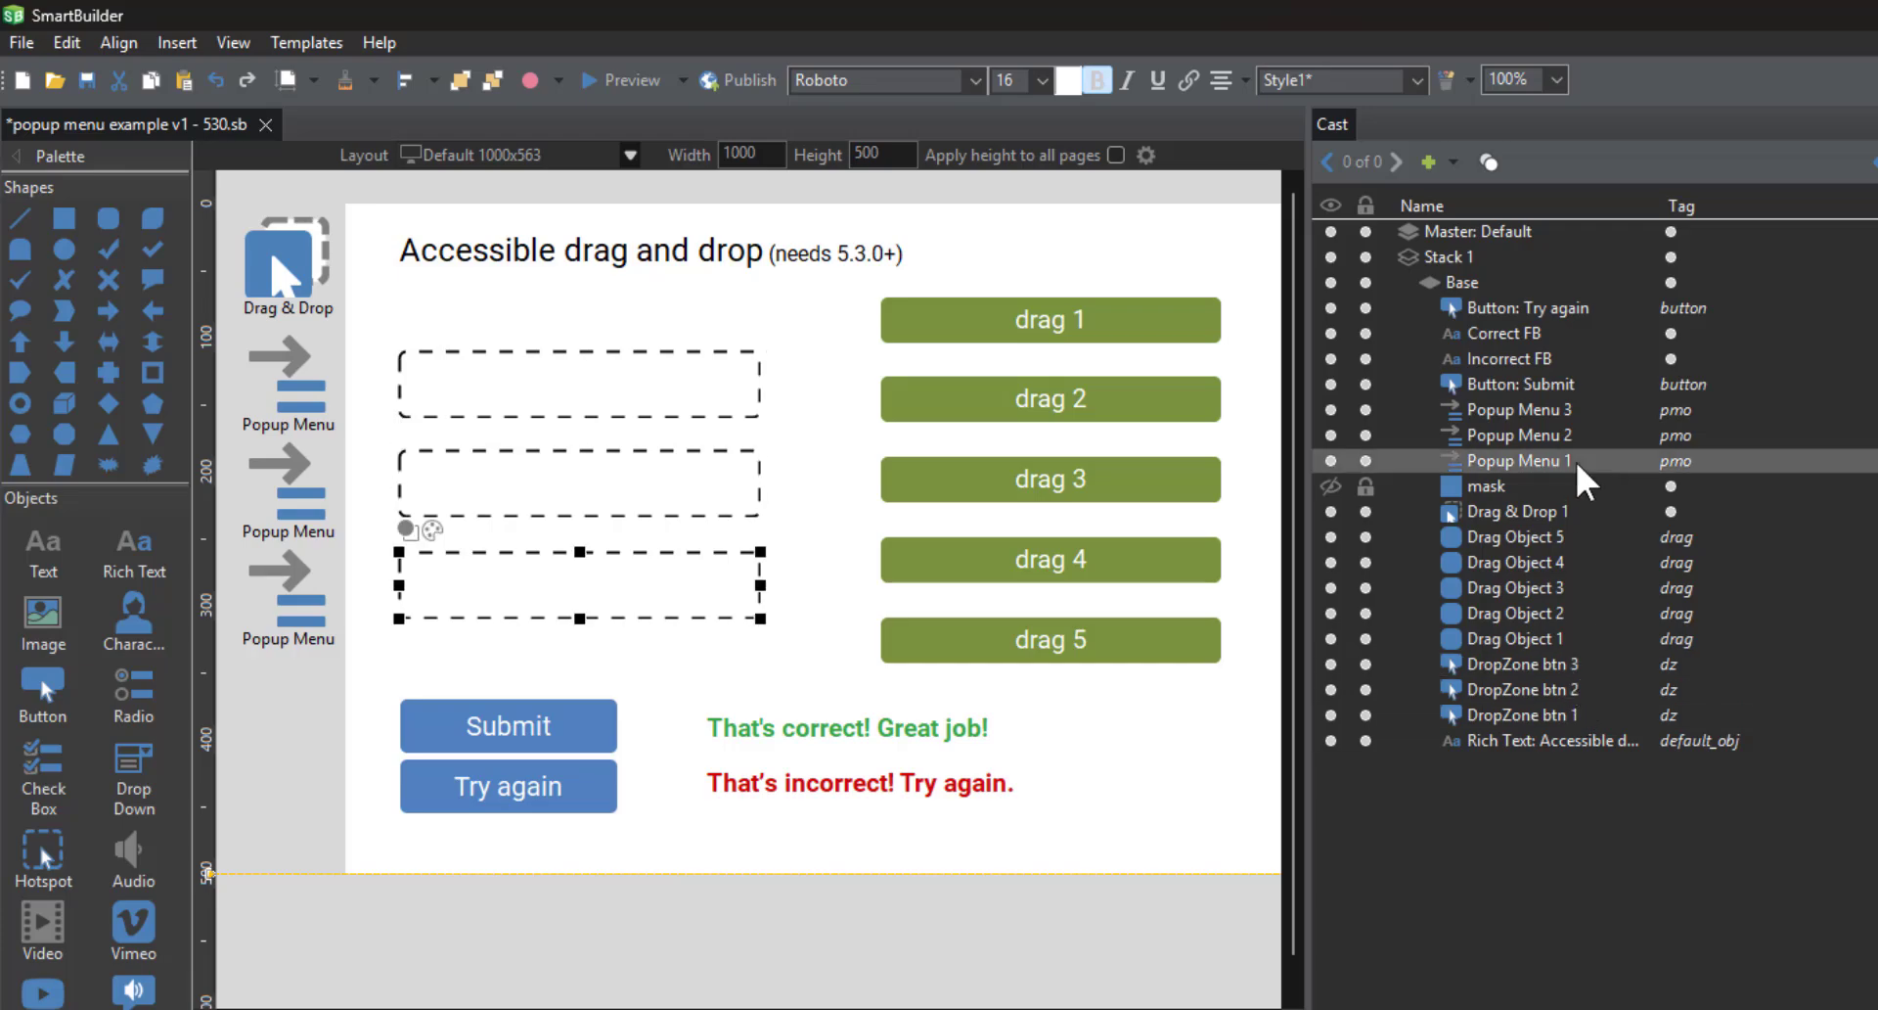
click(1575, 436)
click(1572, 411)
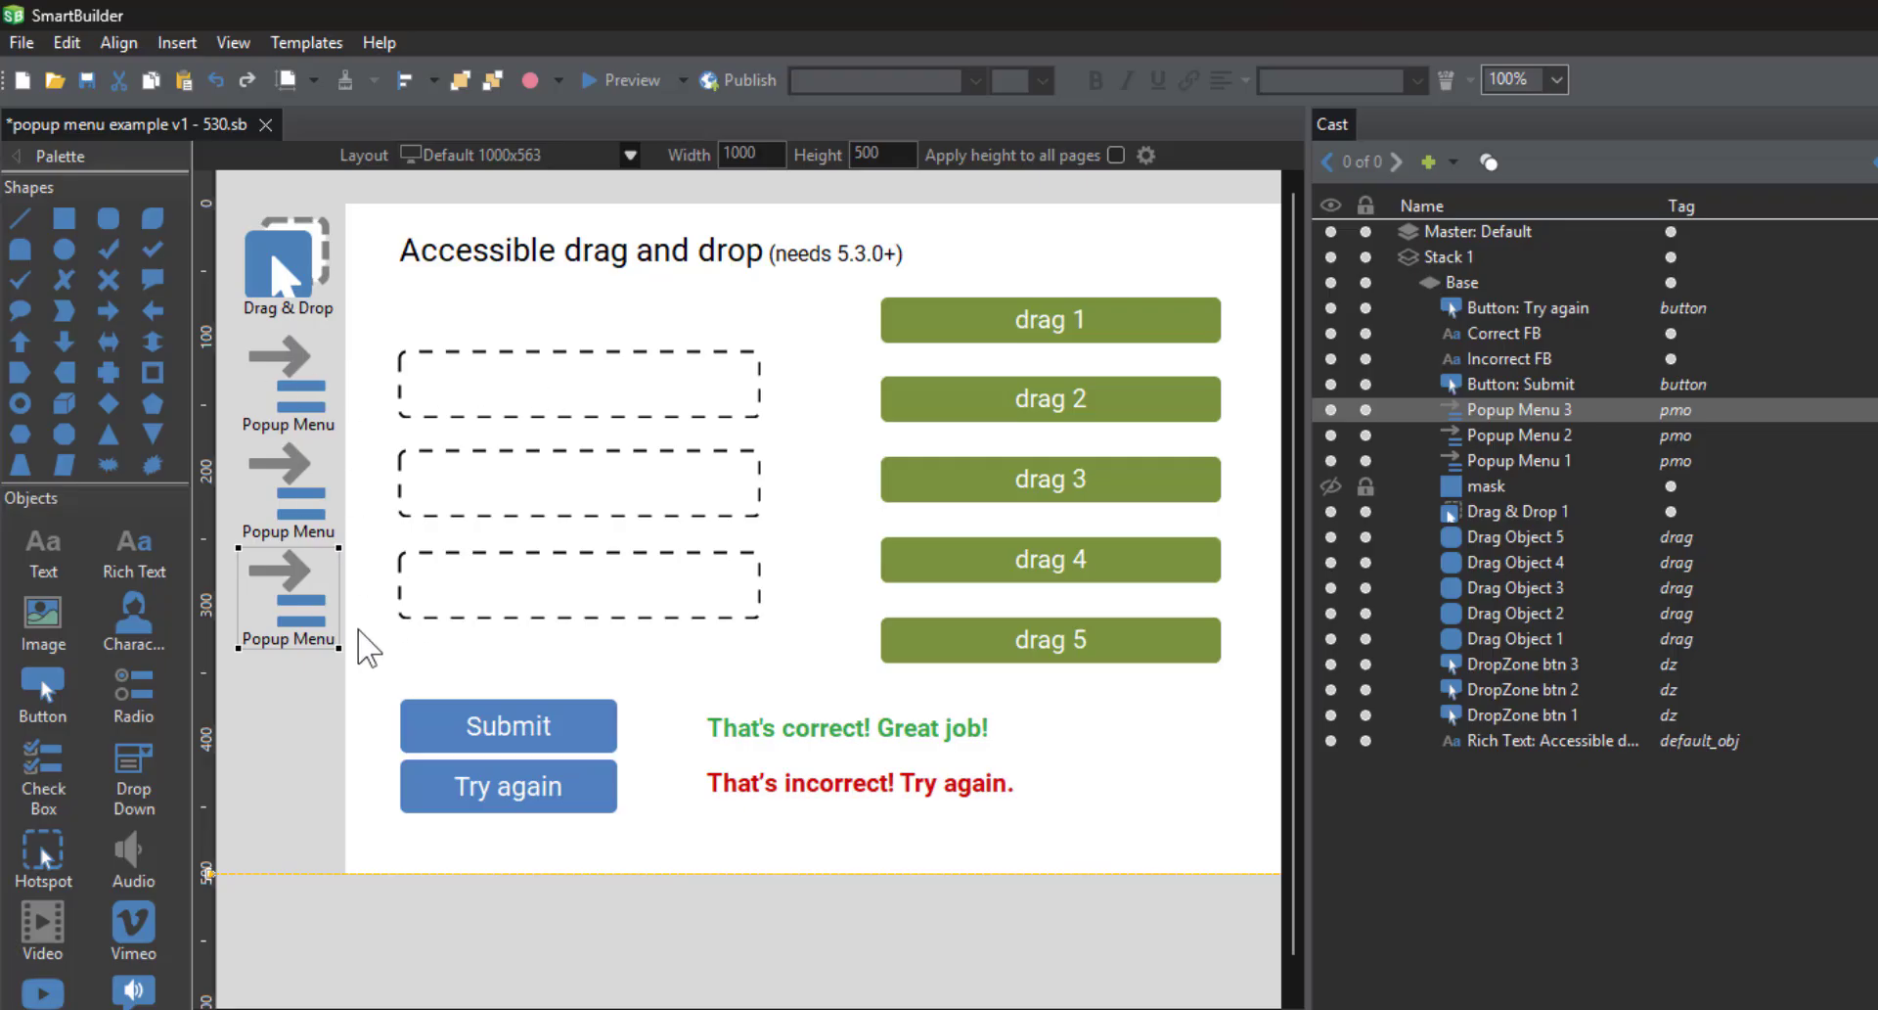
- Deselect everything, enlarge the actions area, and examine the onLoad blocks pairing Drag Objects 1 and 2 with their correct drop zones
click(867, 951)
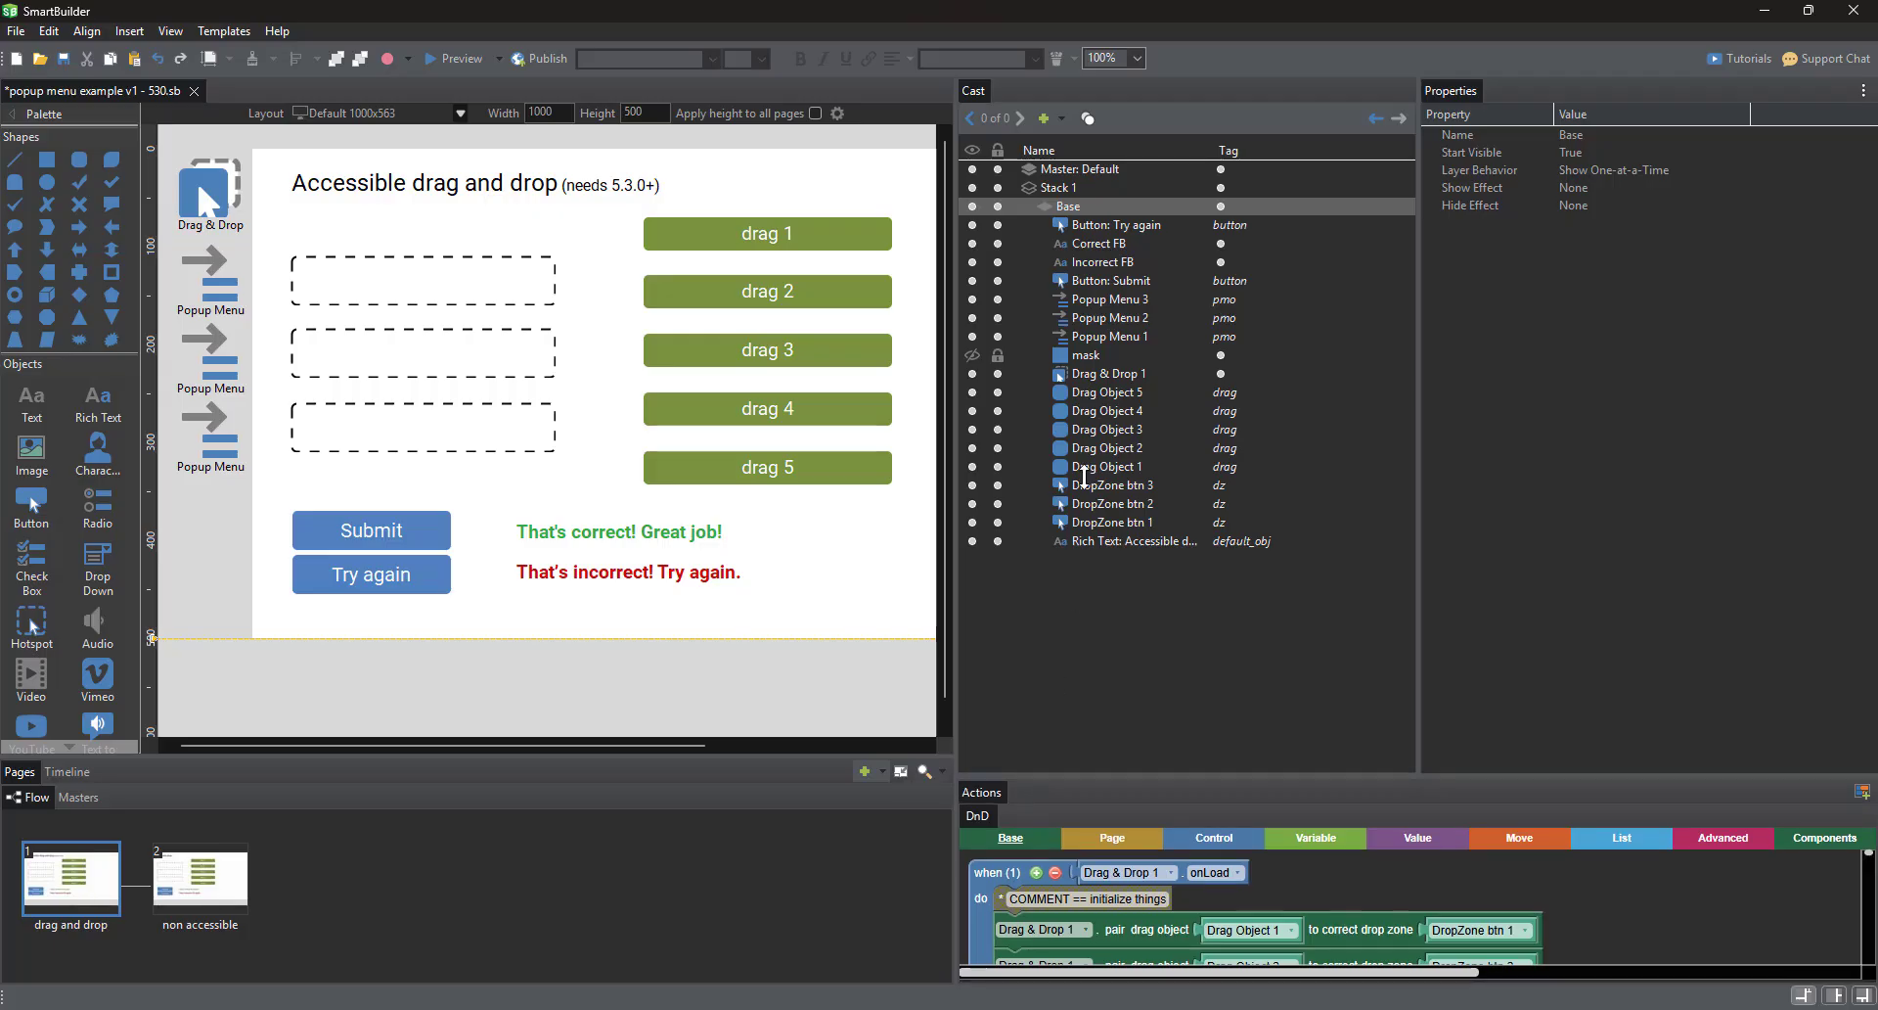
drag(1037, 779, 1056, 323)
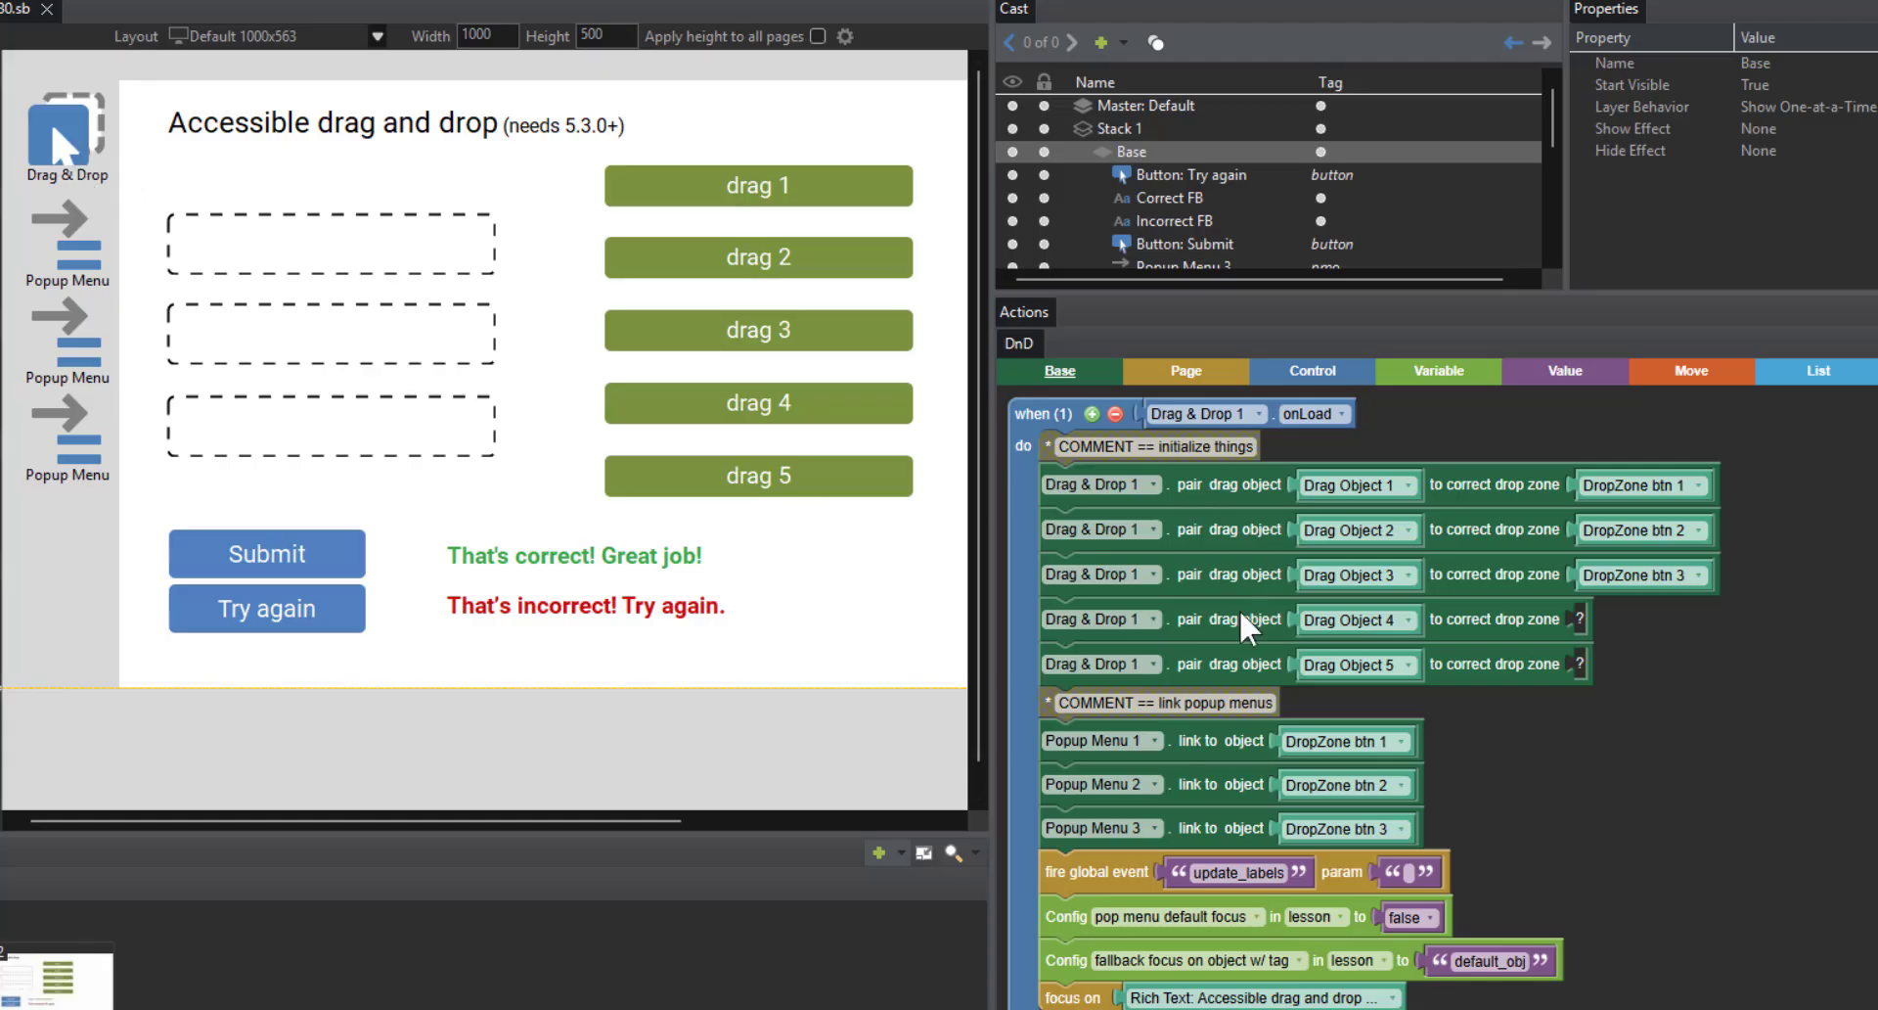
click(1232, 508)
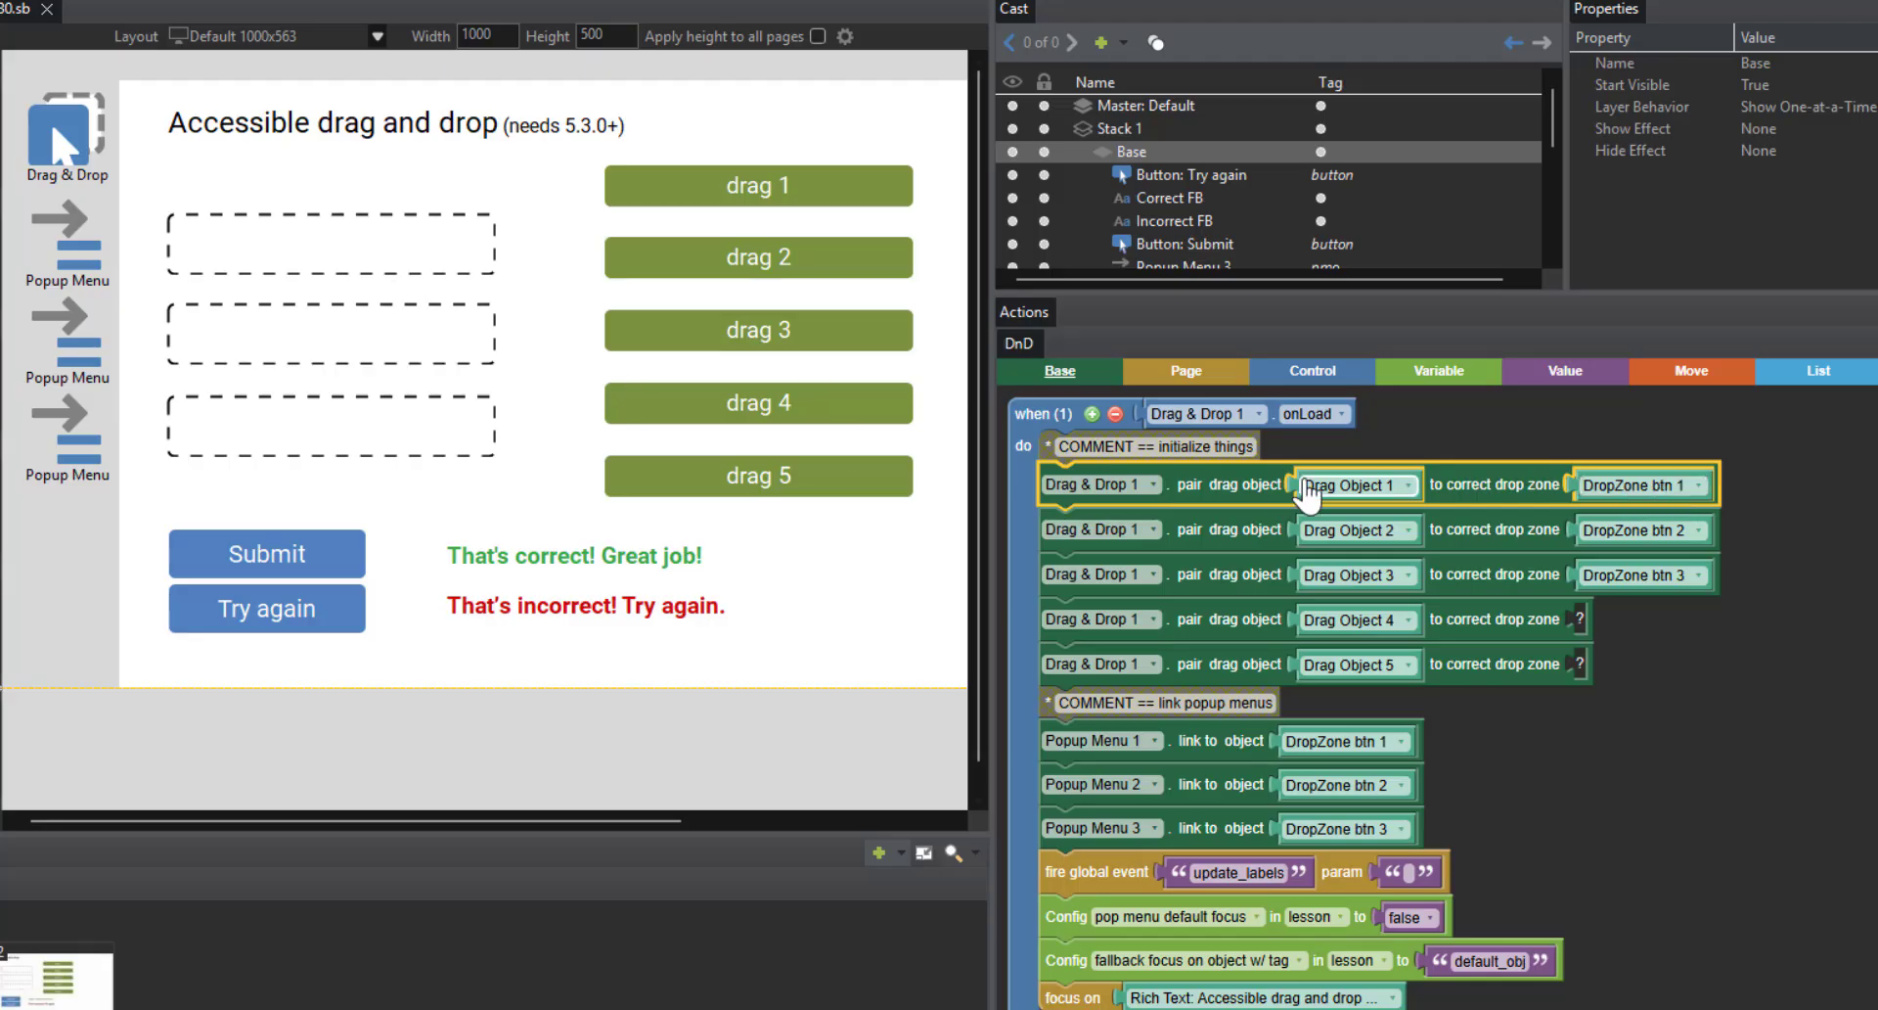
click(1473, 530)
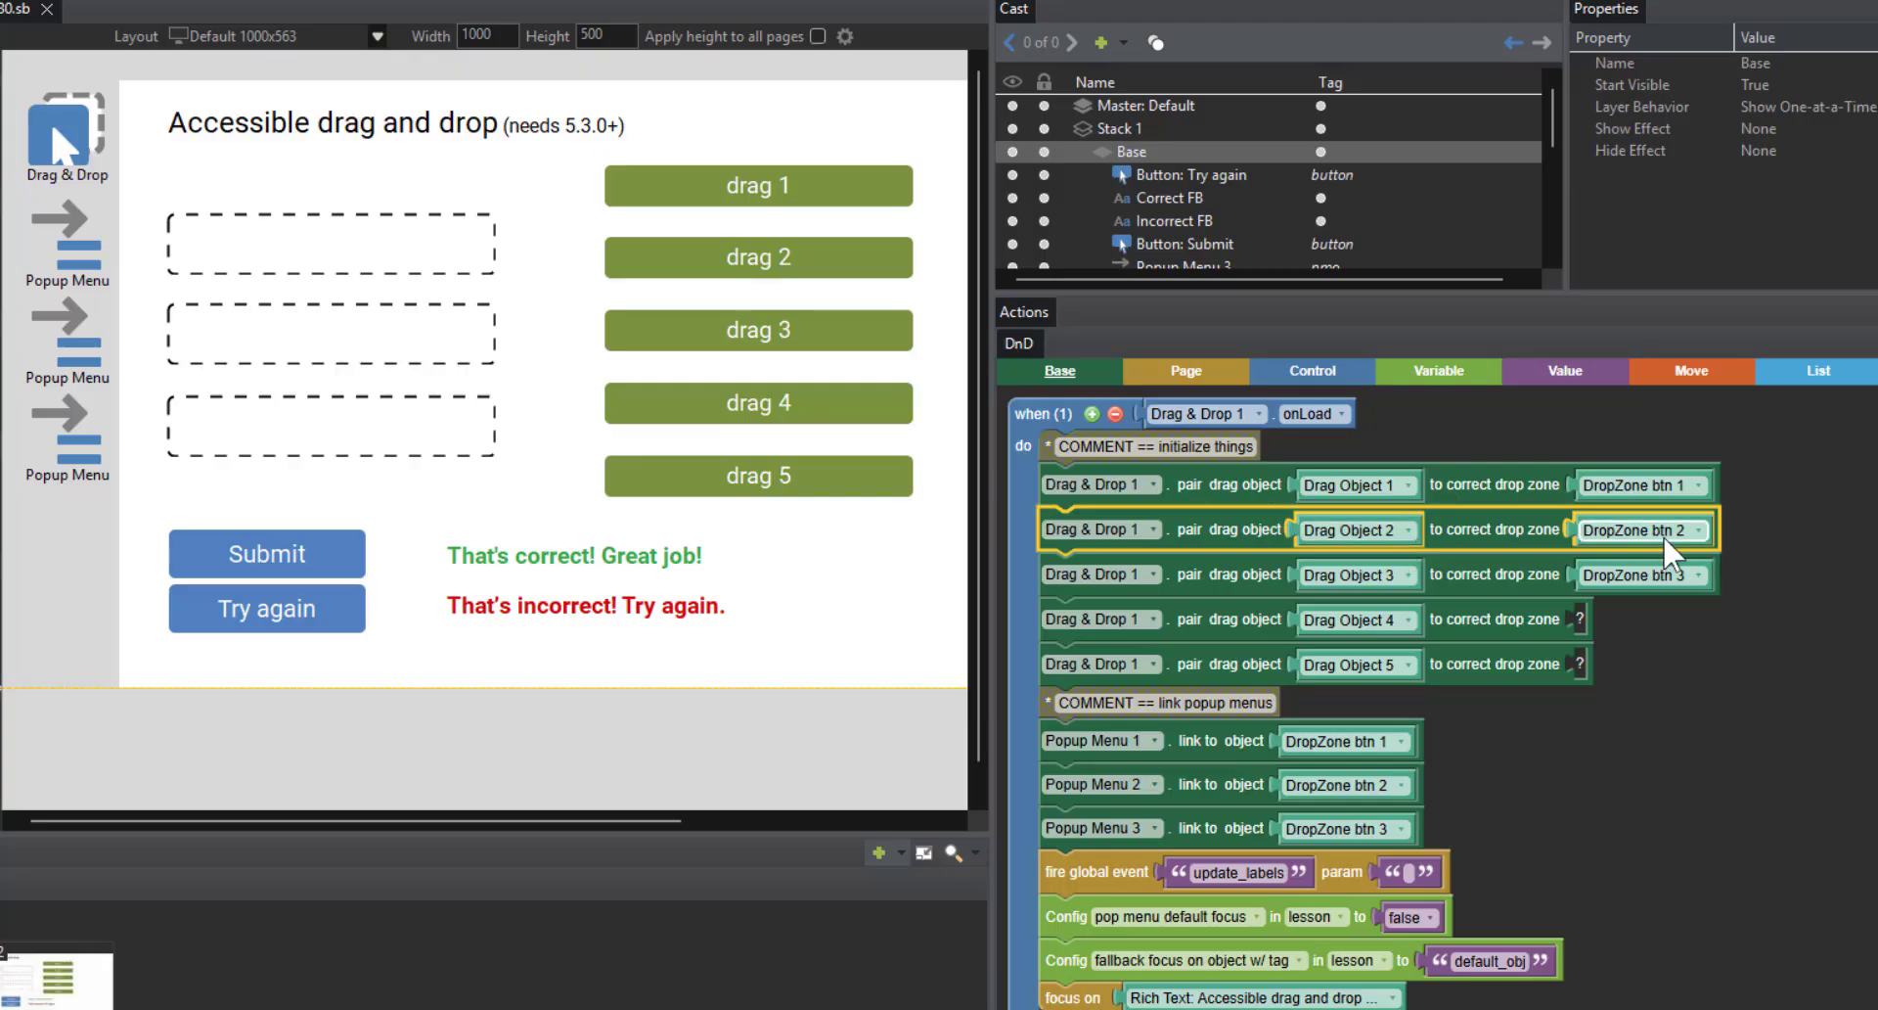
- Examine the onLoad blocks that pair Drag Objects 3, 4 and 5 with their correct drop zones
click(1264, 585)
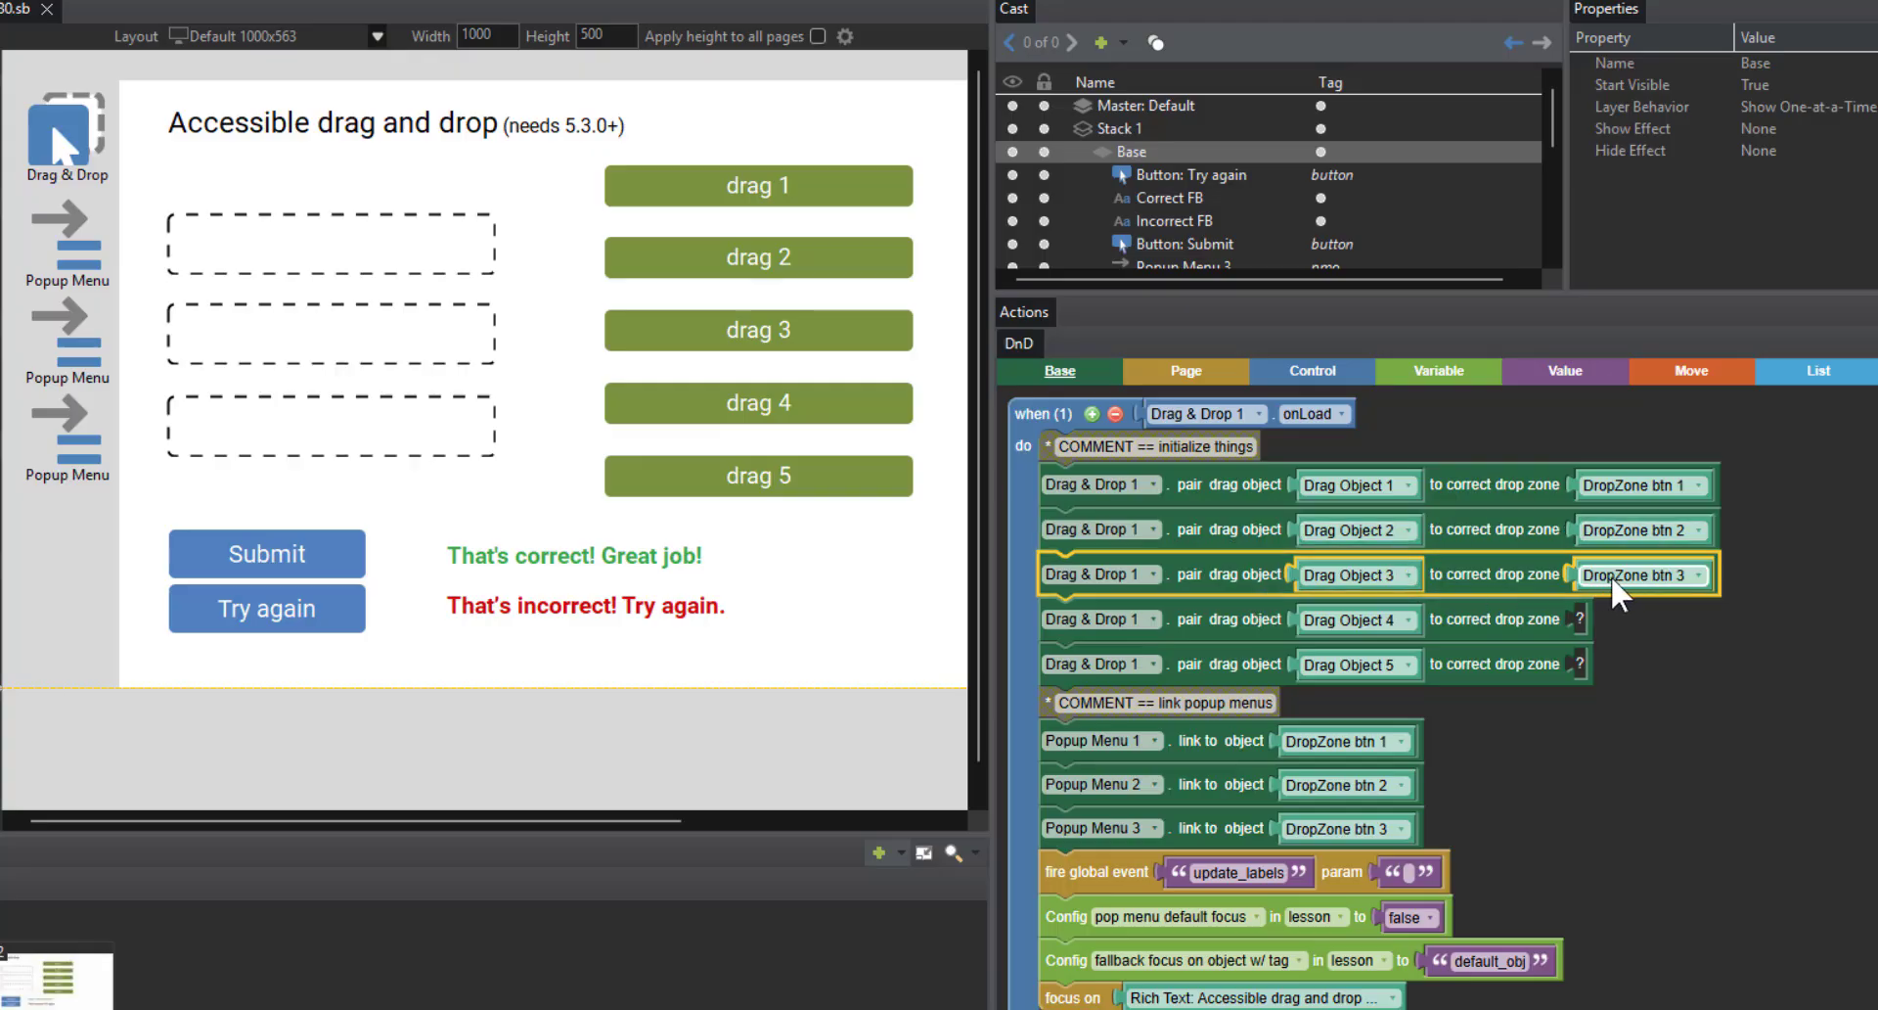
click(1489, 619)
click(1481, 654)
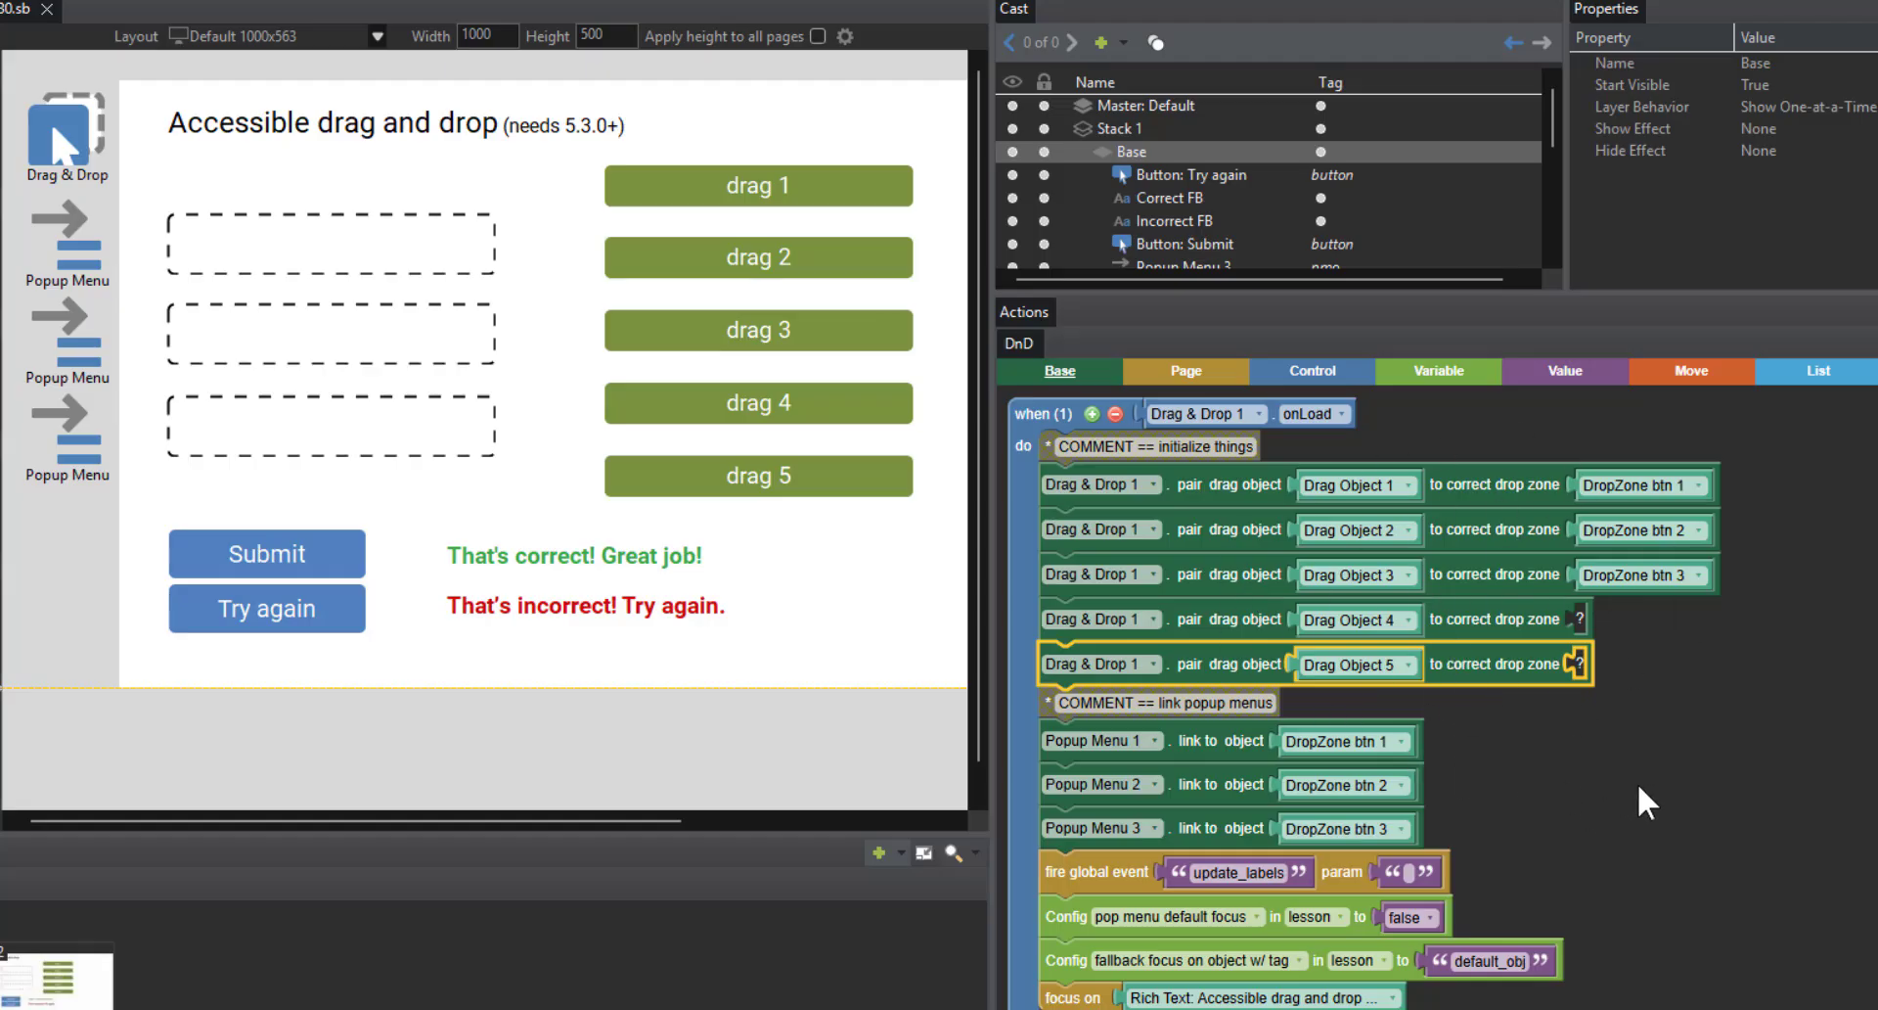
- Examine the onLoad blocks linking the popup menus to drop zone buttons, comparing the first two menus and drop zones on the stage
drag(1637, 783, 1644, 571)
click(1190, 531)
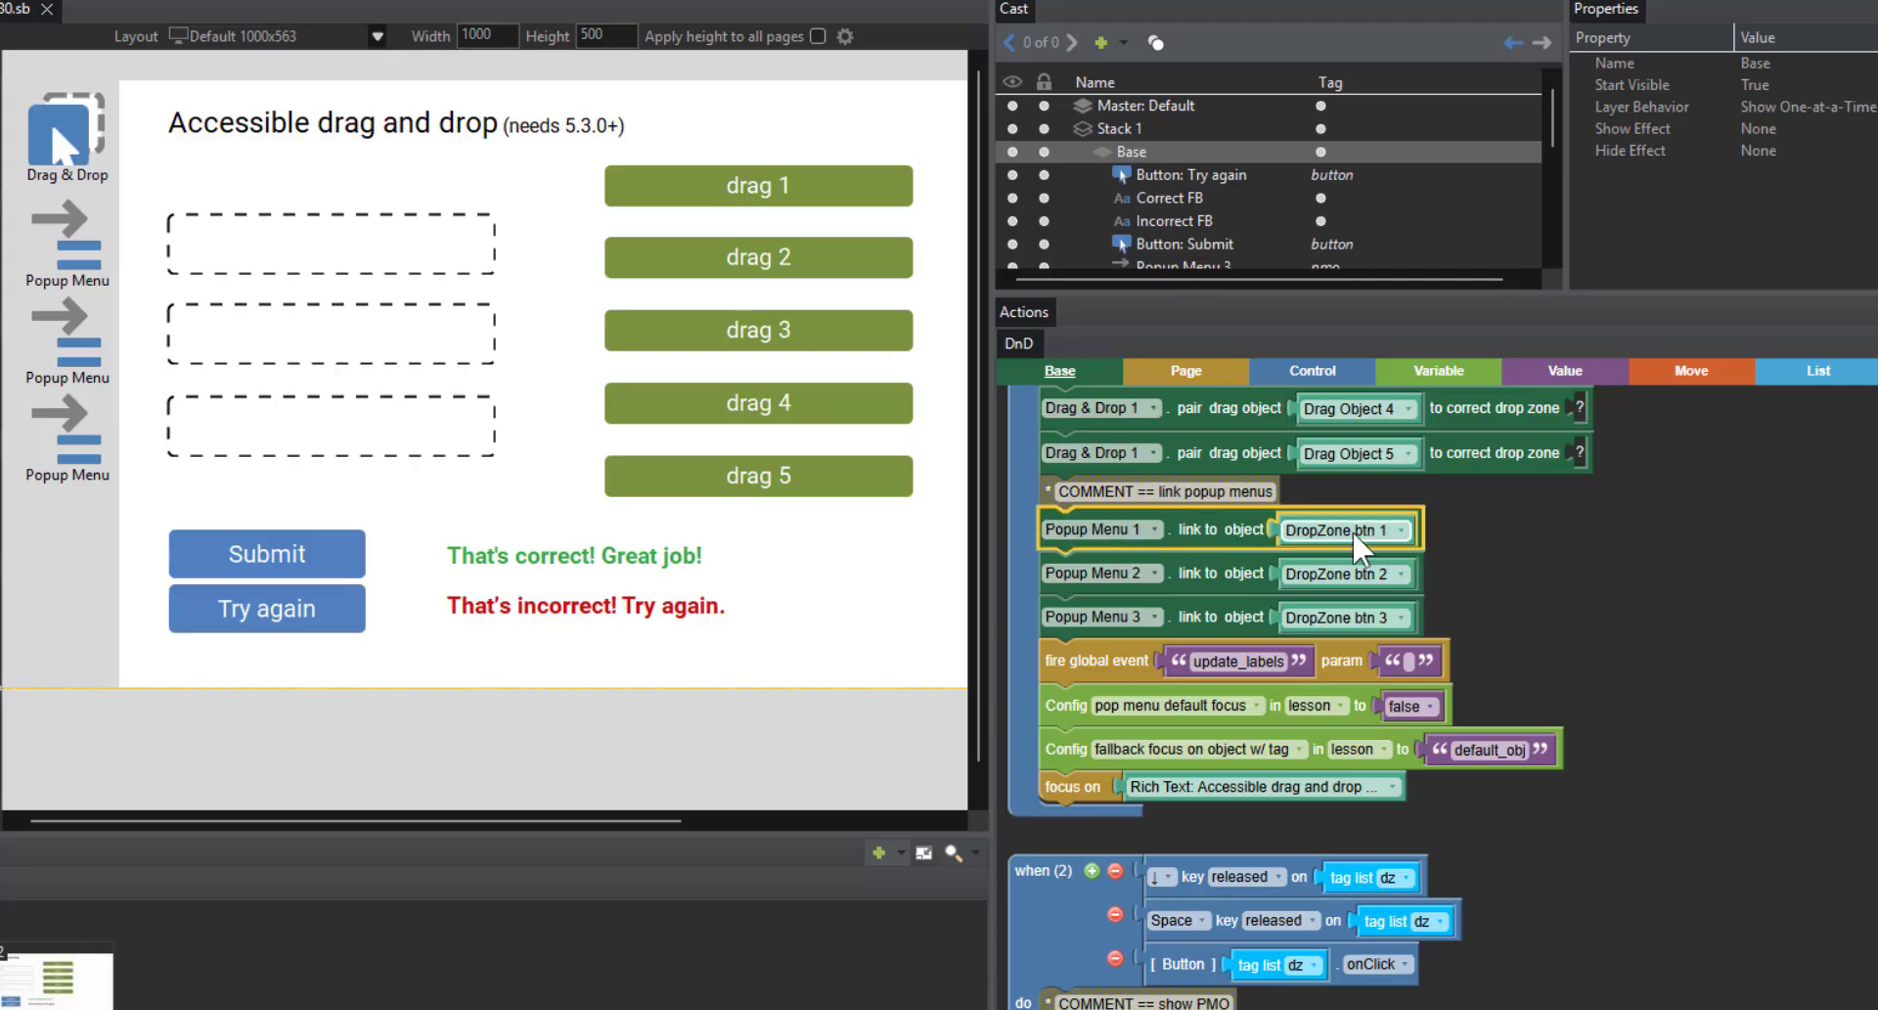
click(98, 263)
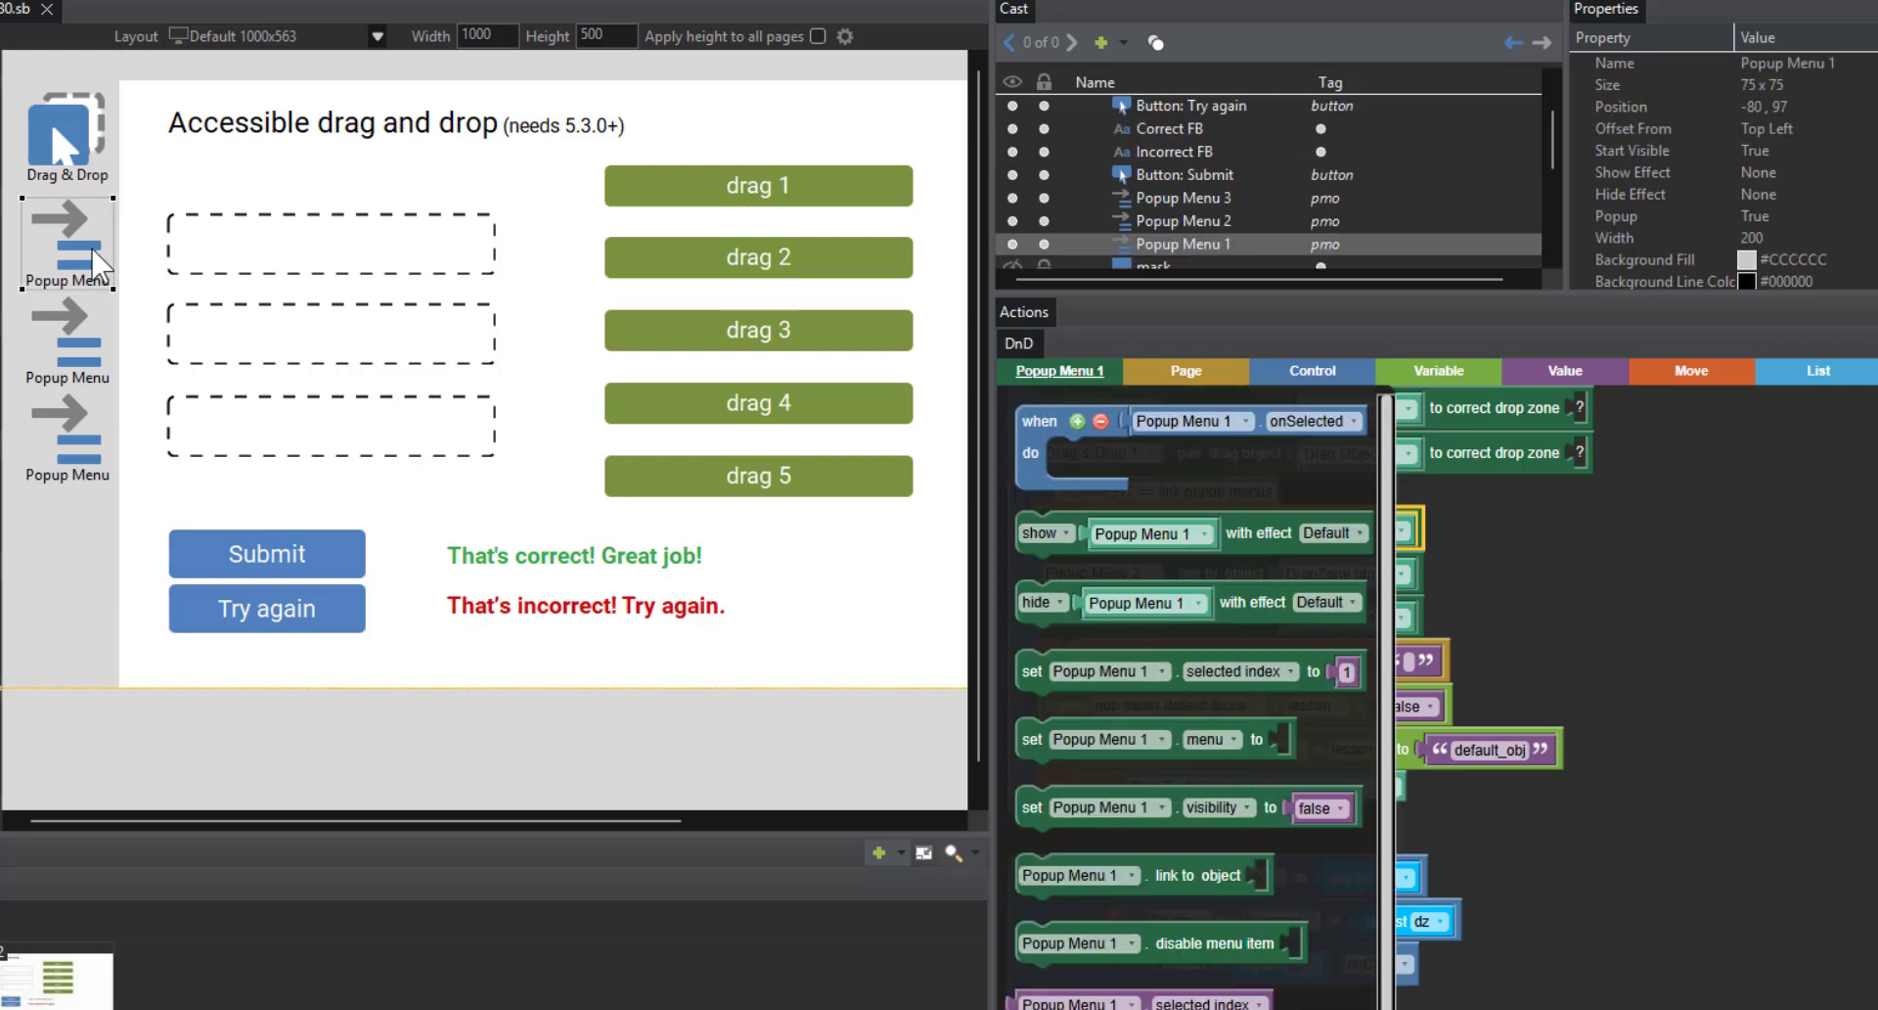
click(304, 264)
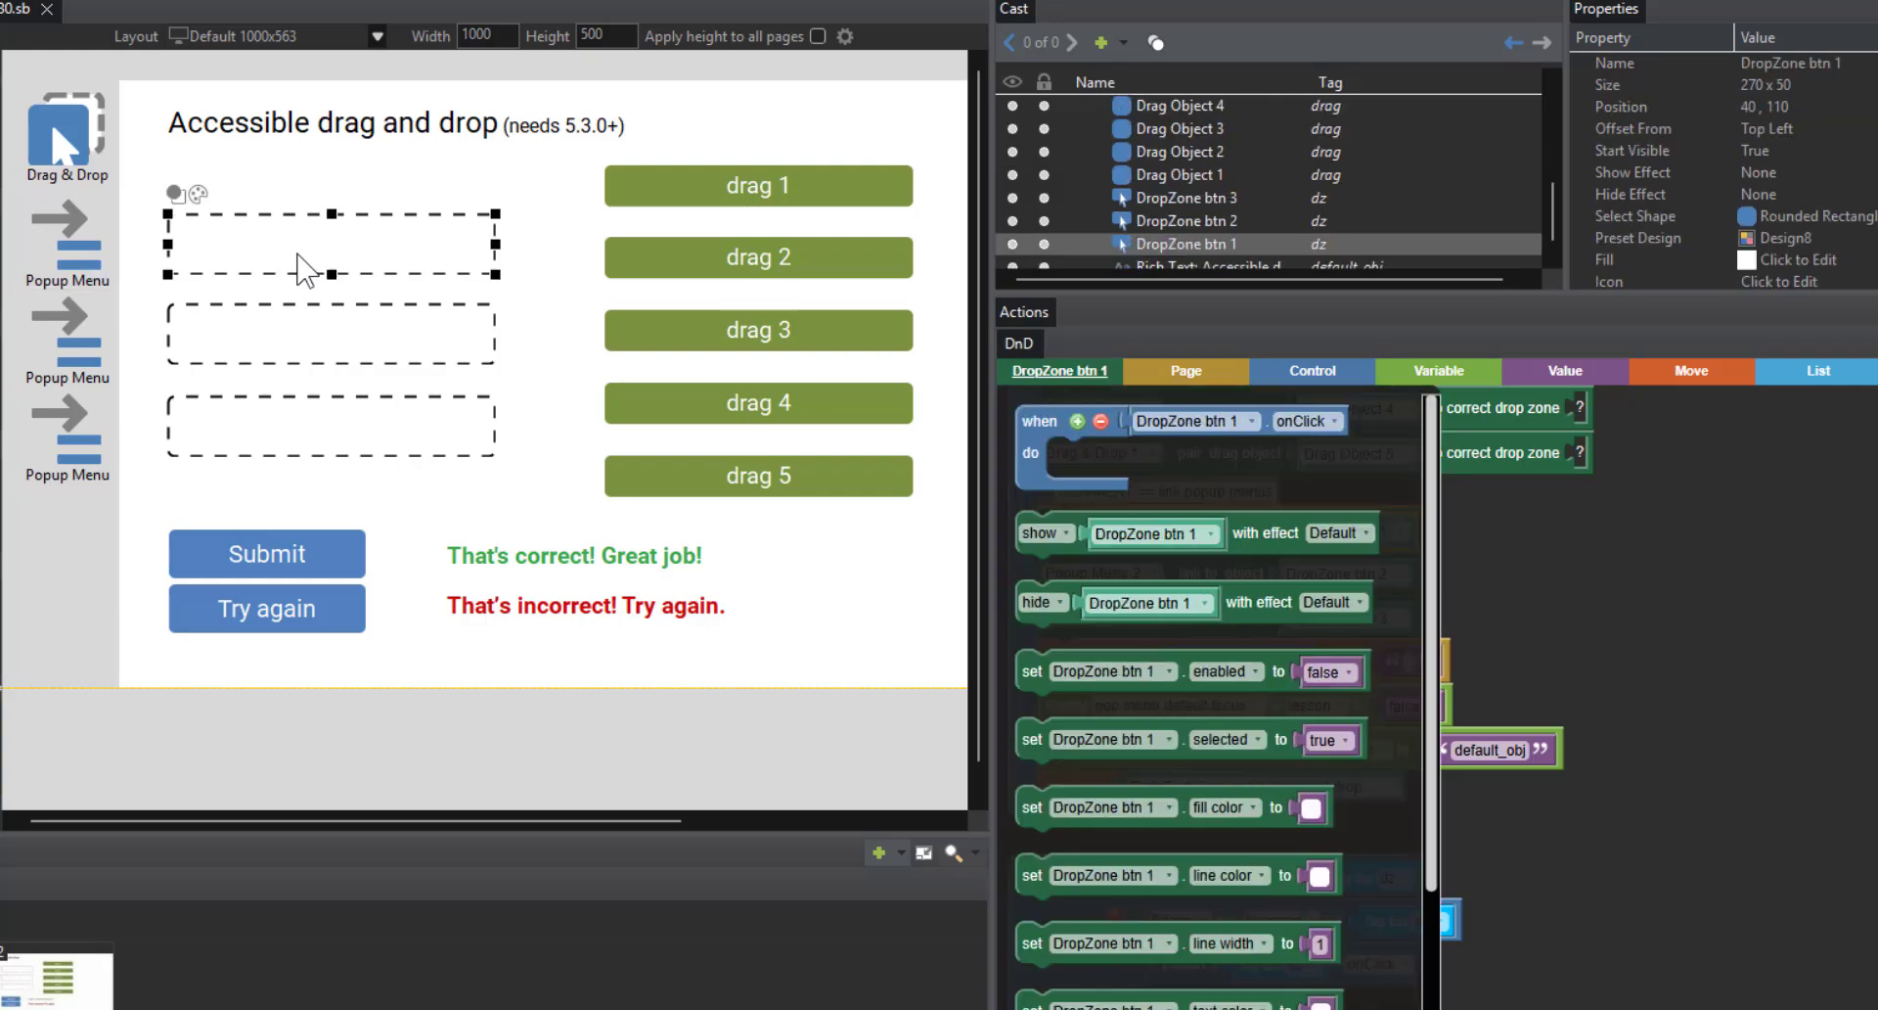
click(110, 344)
click(274, 352)
click(1470, 581)
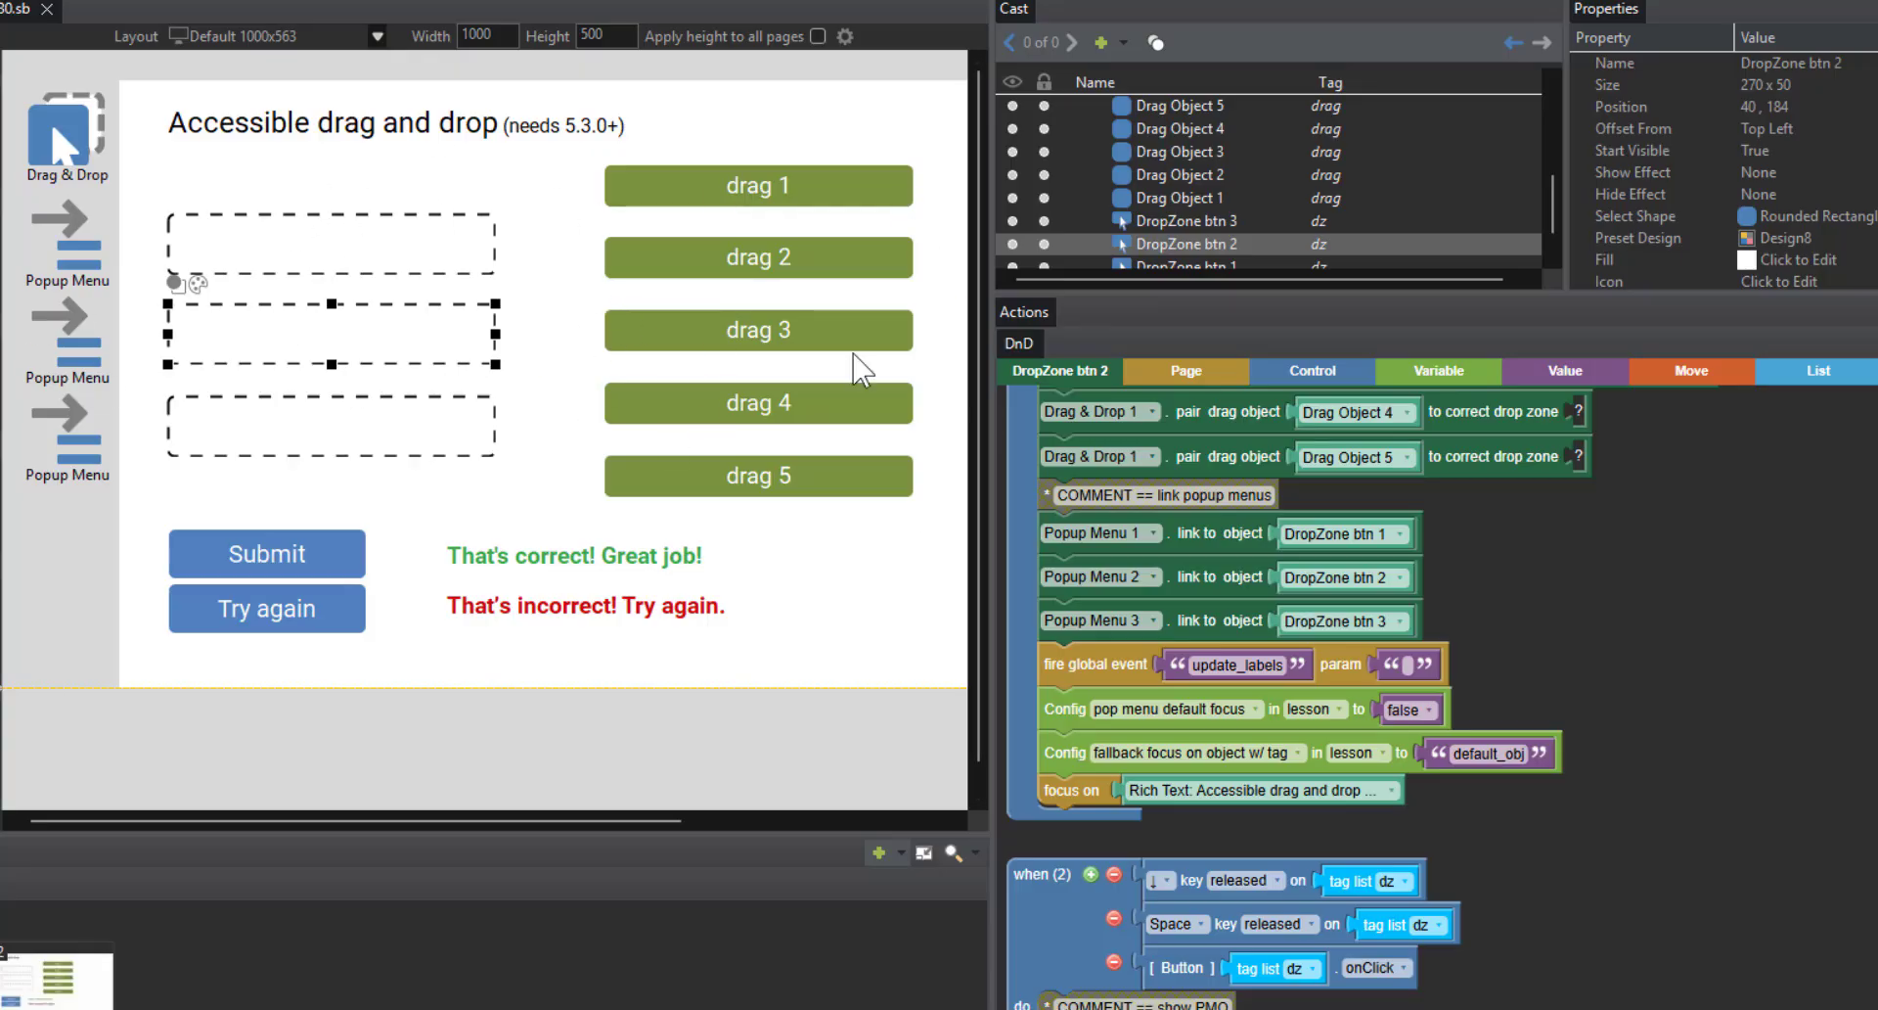
- Examine the update_labels event, the default and fallback focus settings, and the focus on block together with the title text on the stage
click(1063, 665)
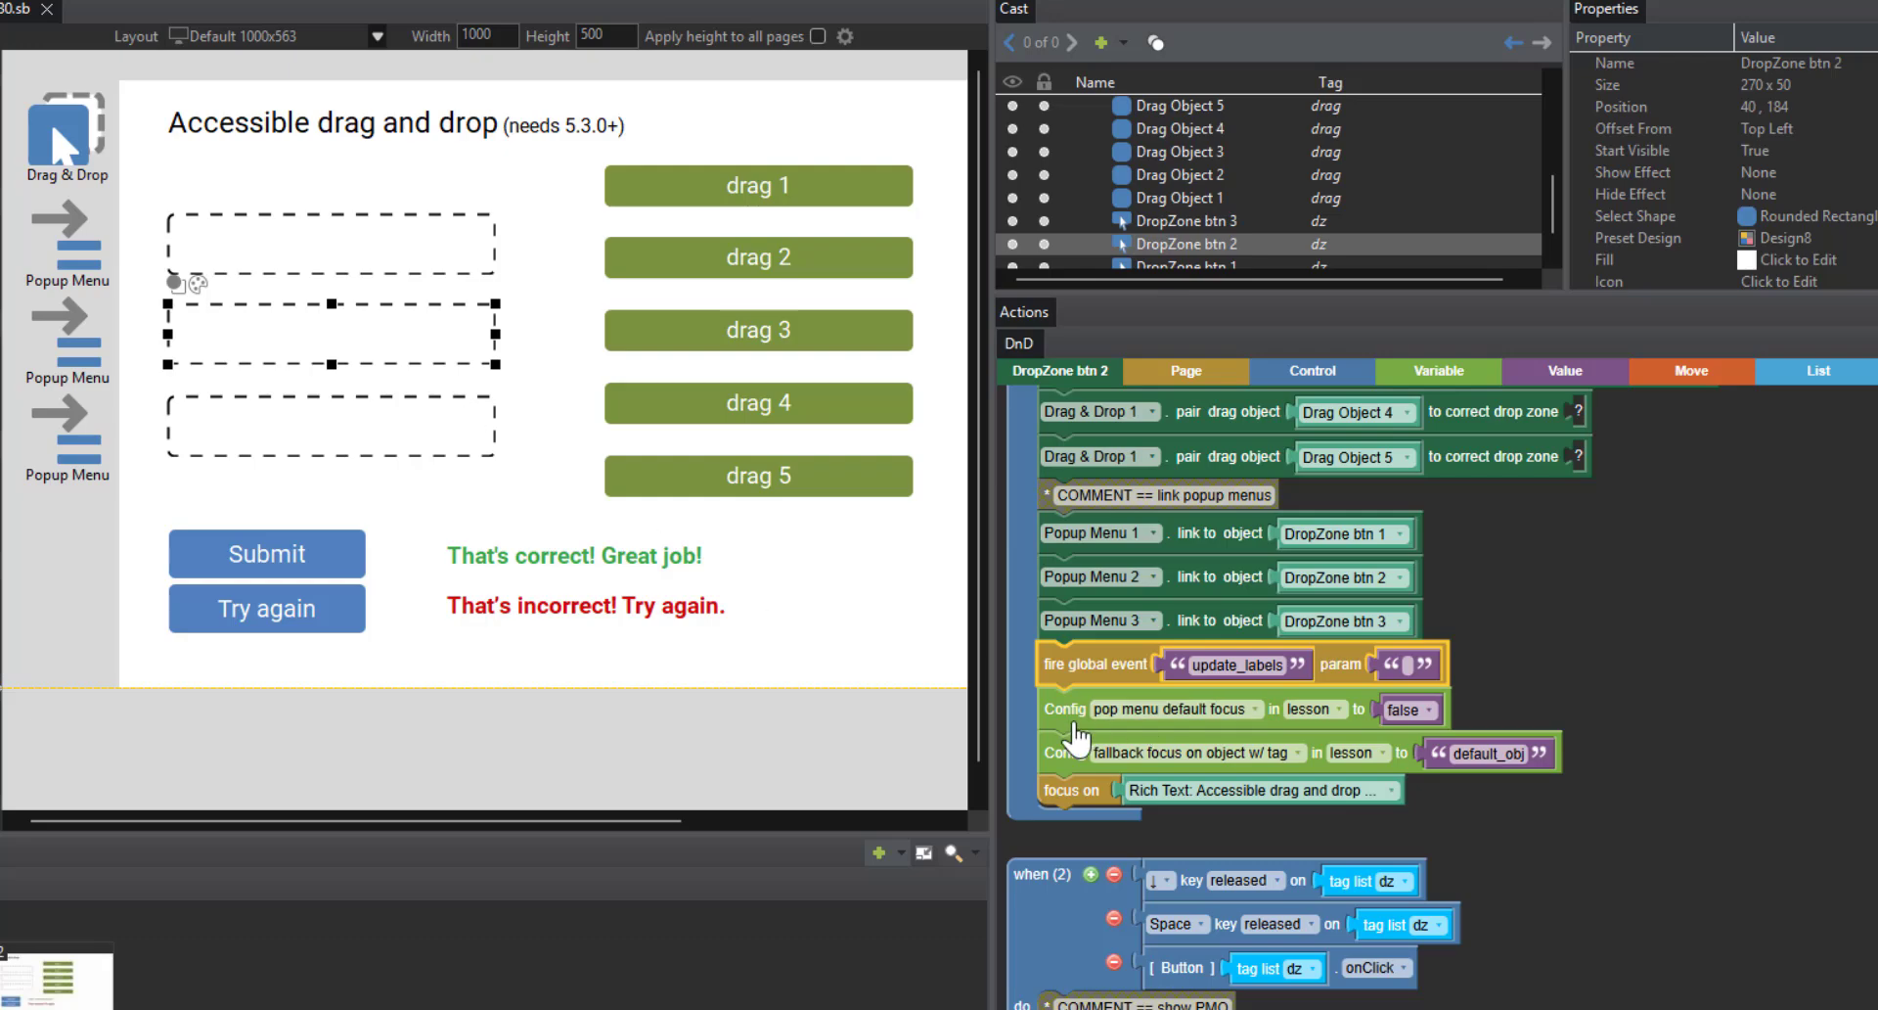
click(1082, 713)
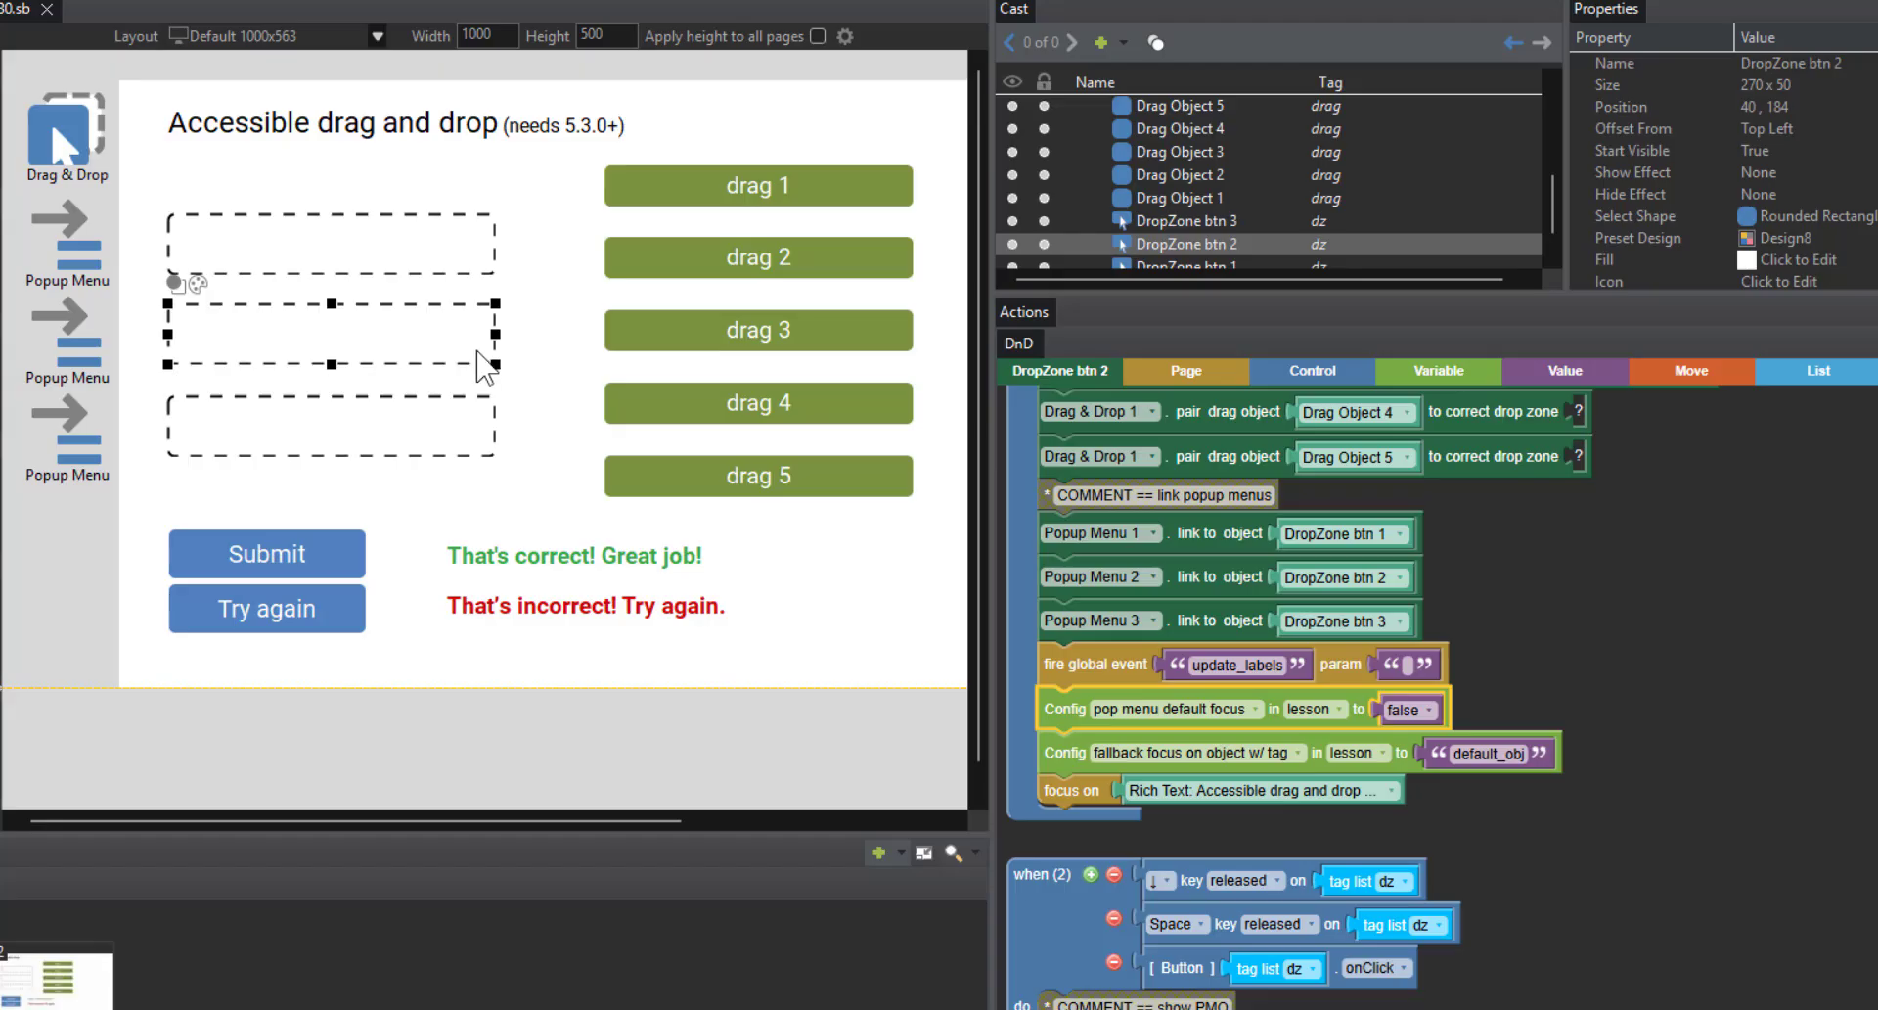
click(1086, 758)
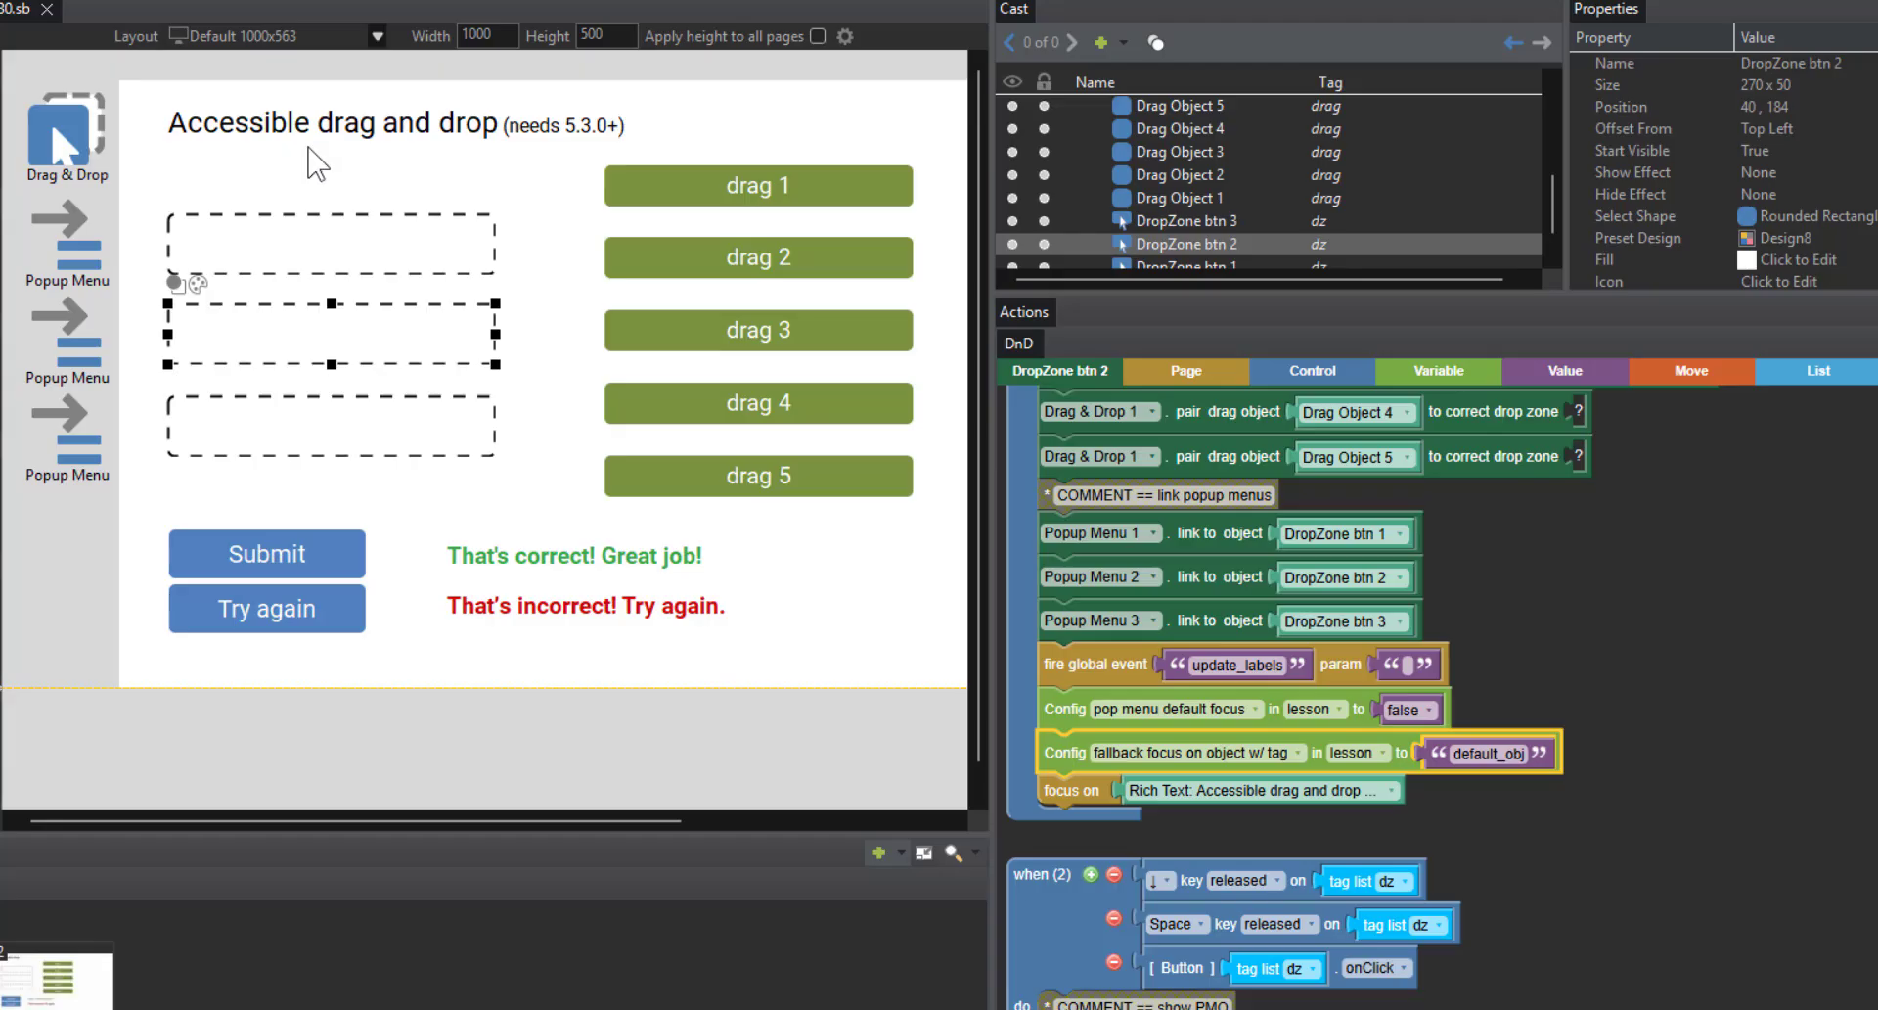
click(299, 127)
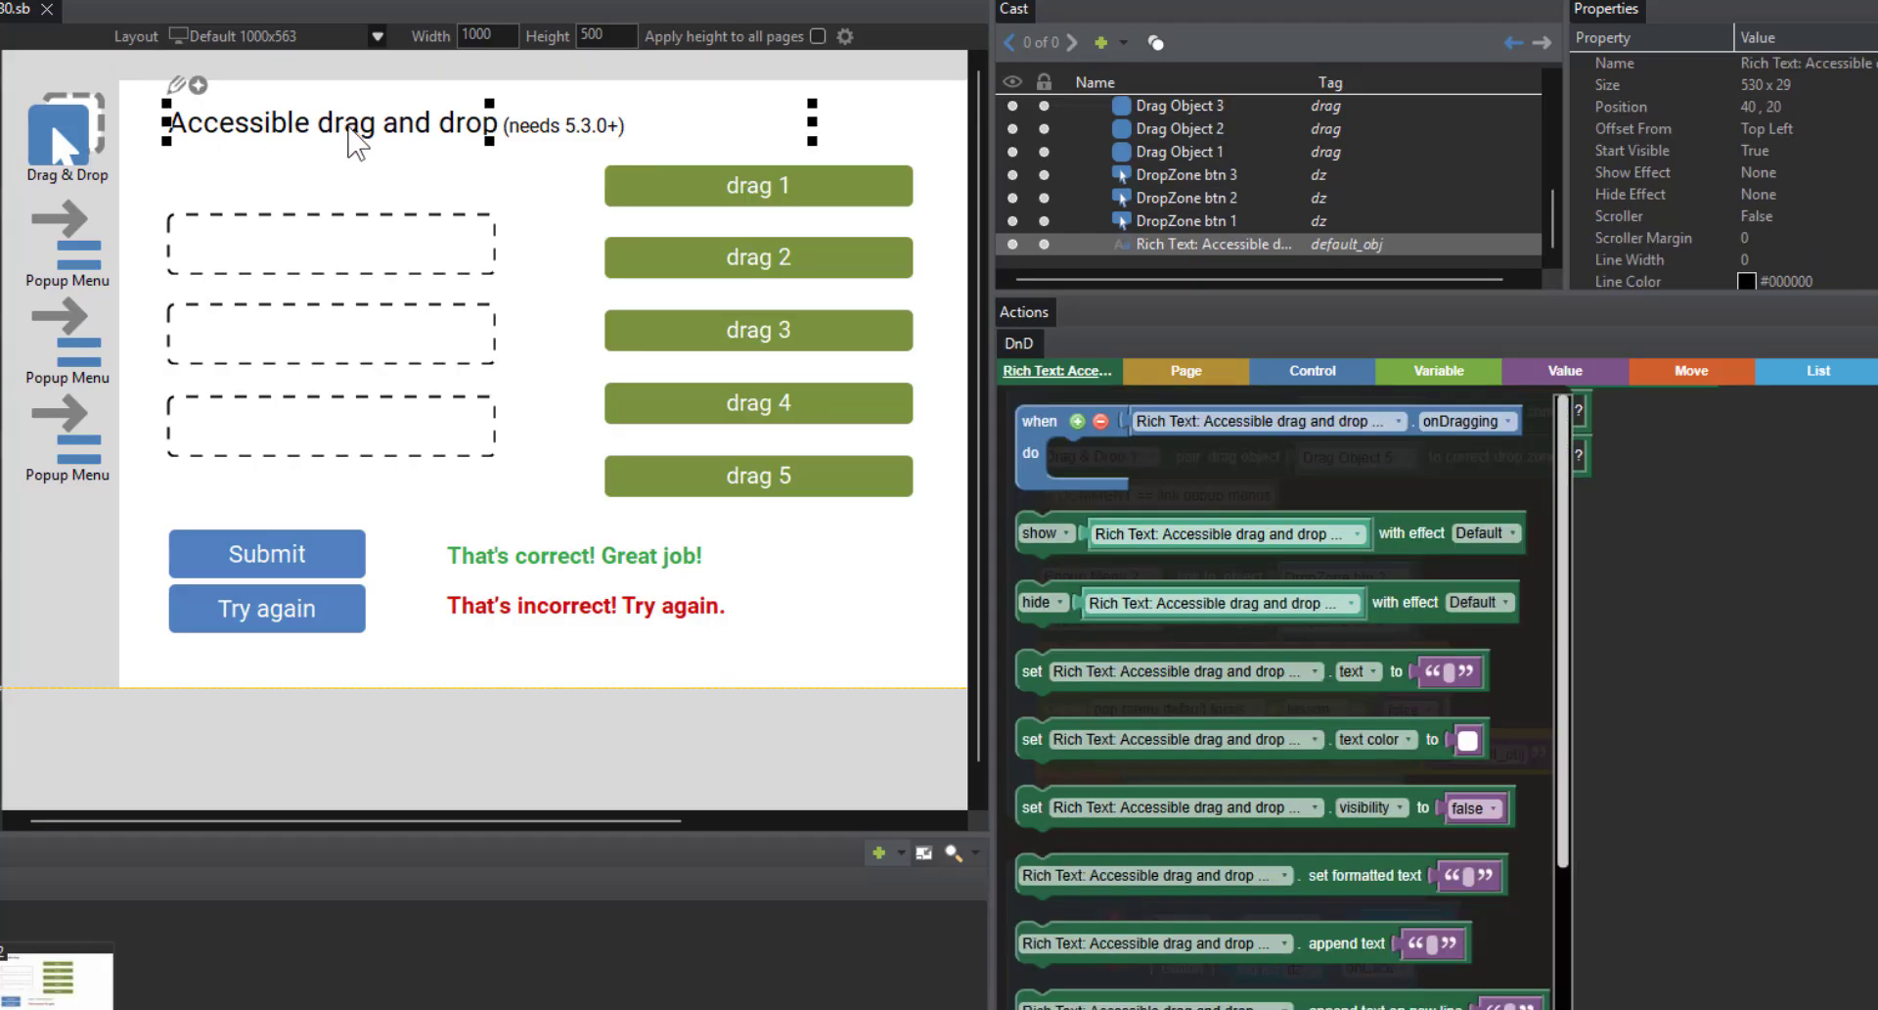
click(308, 186)
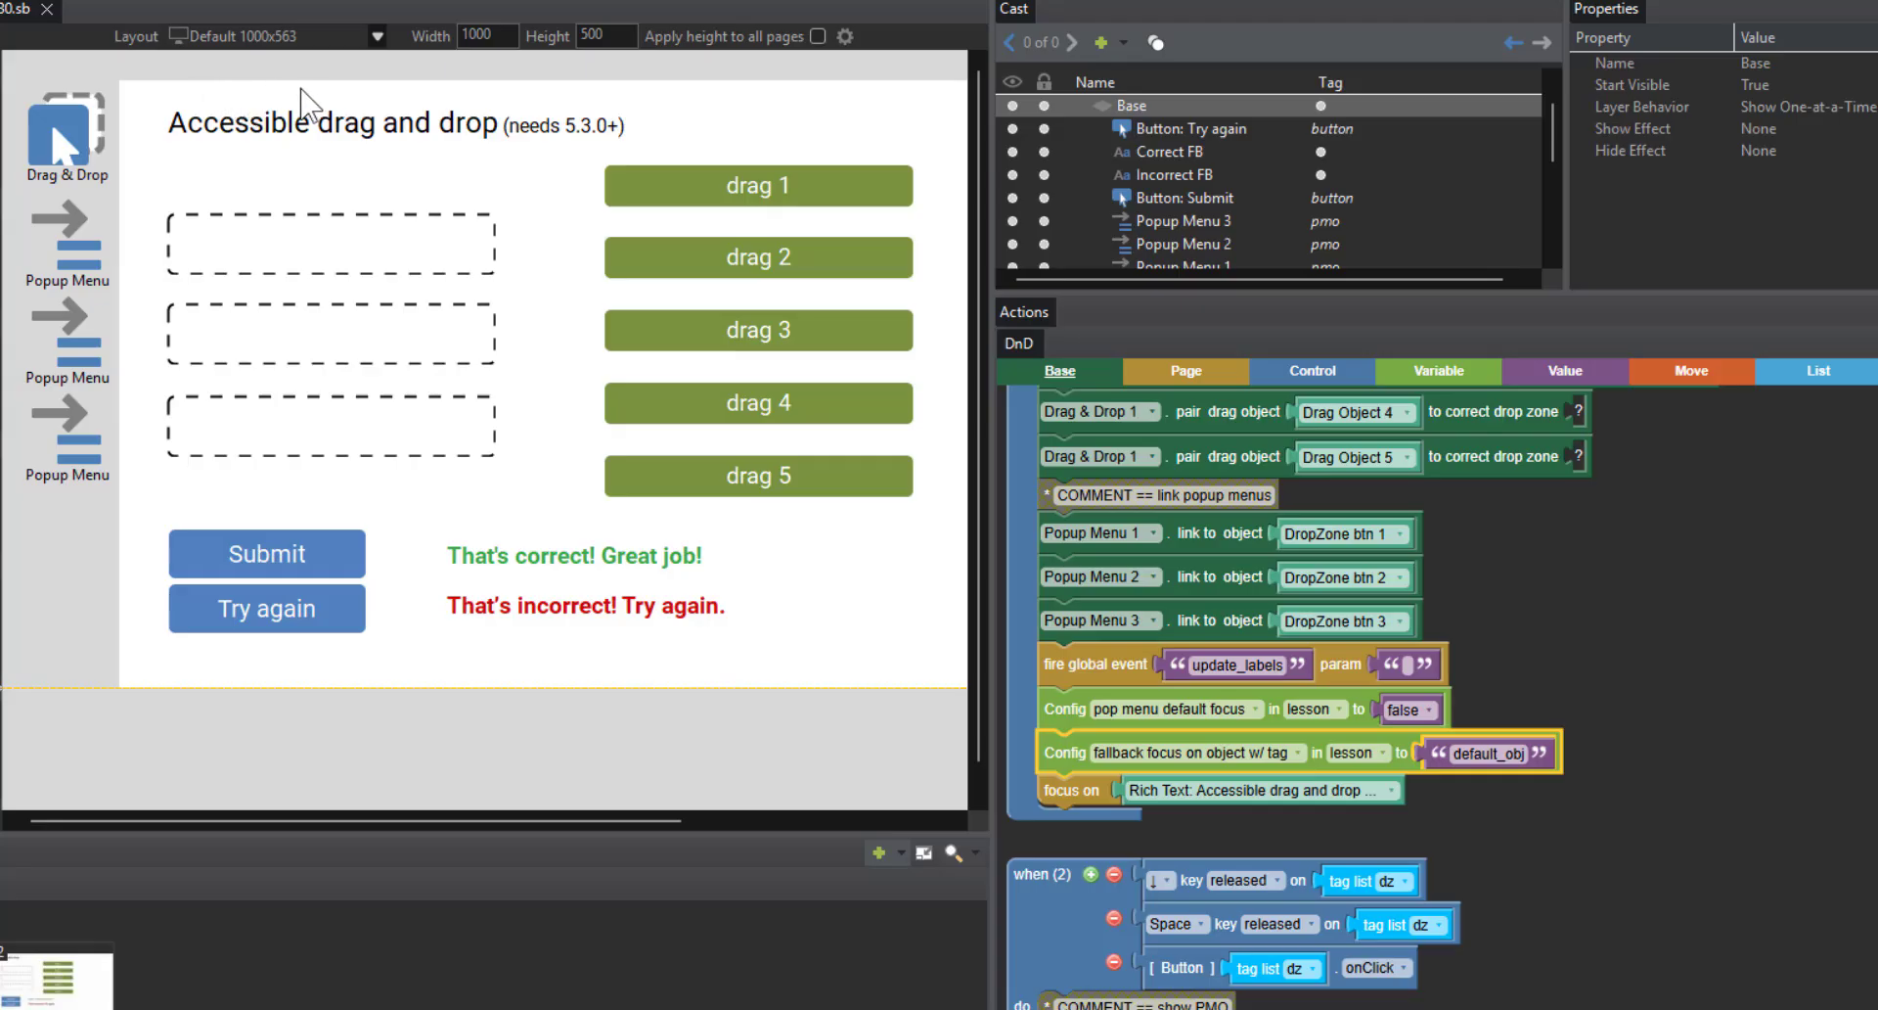
click(1093, 795)
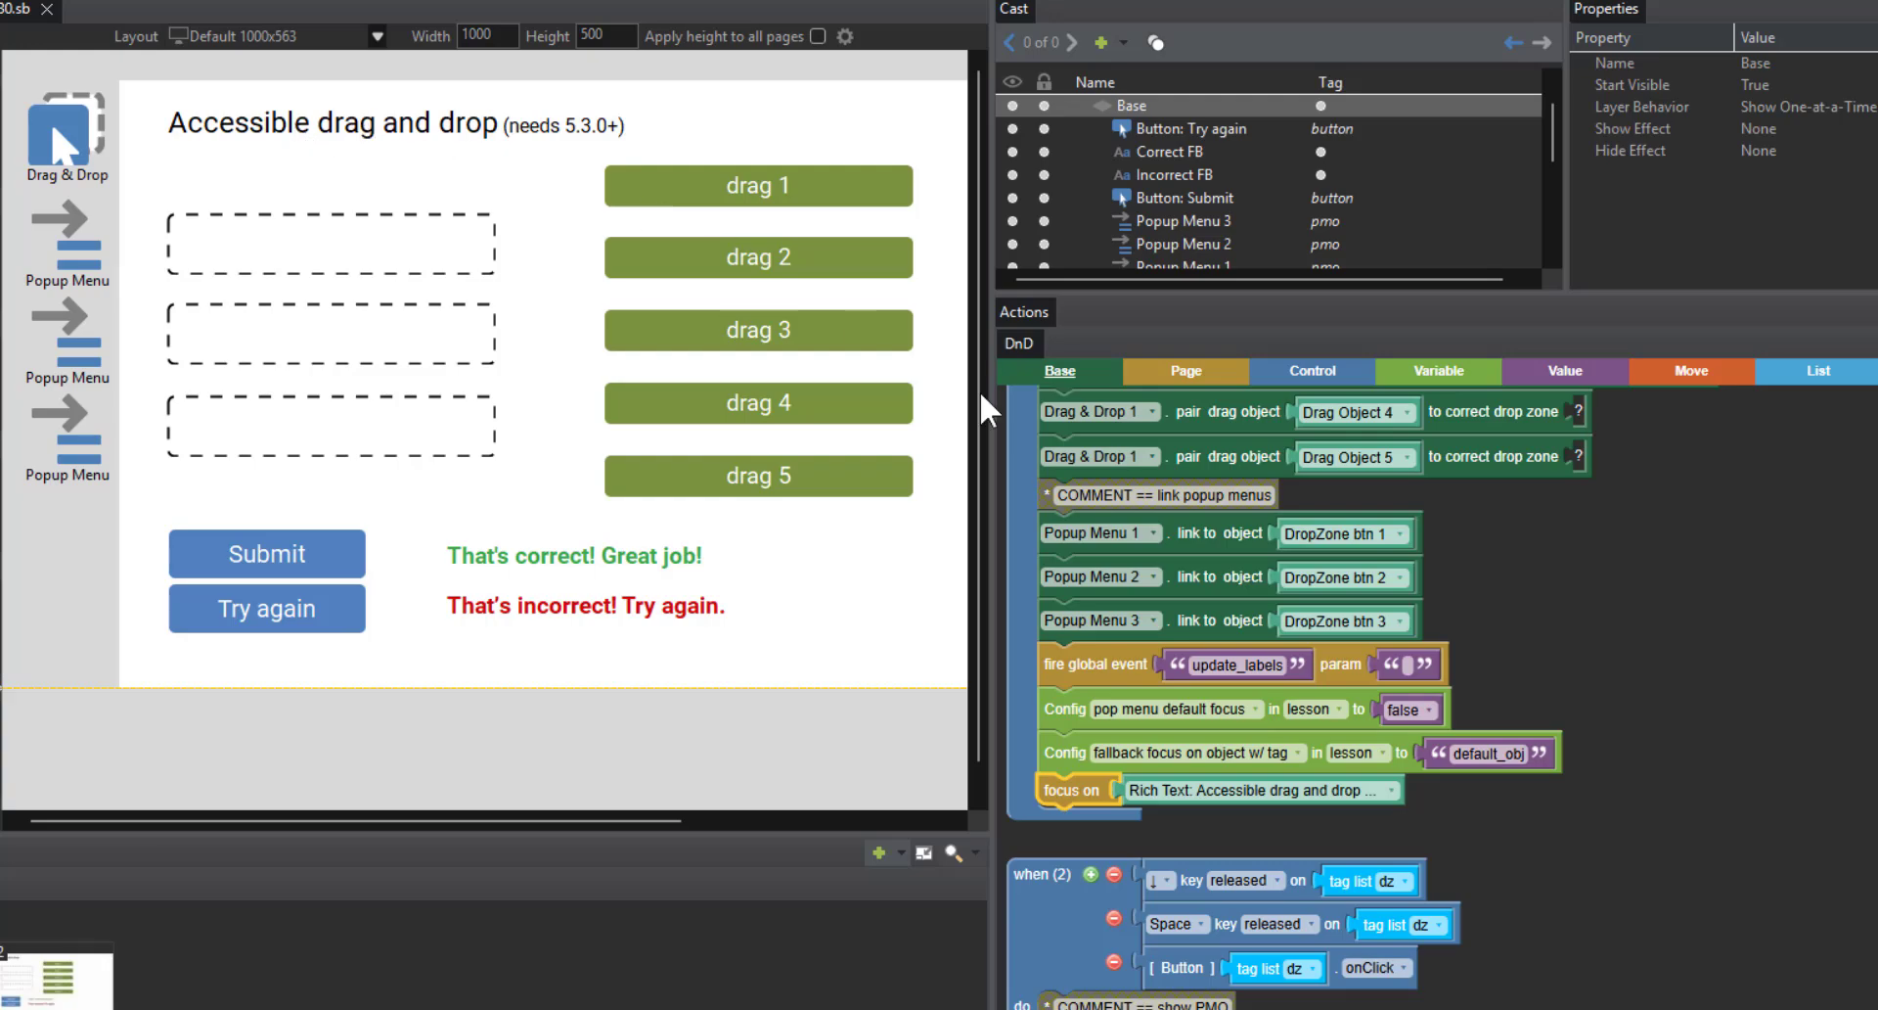
- Examine the second event block's three triggers on the dz tag list: button onClick, Space key and down arrow key
scroll(1501, 721, down, 5)
click(1074, 510)
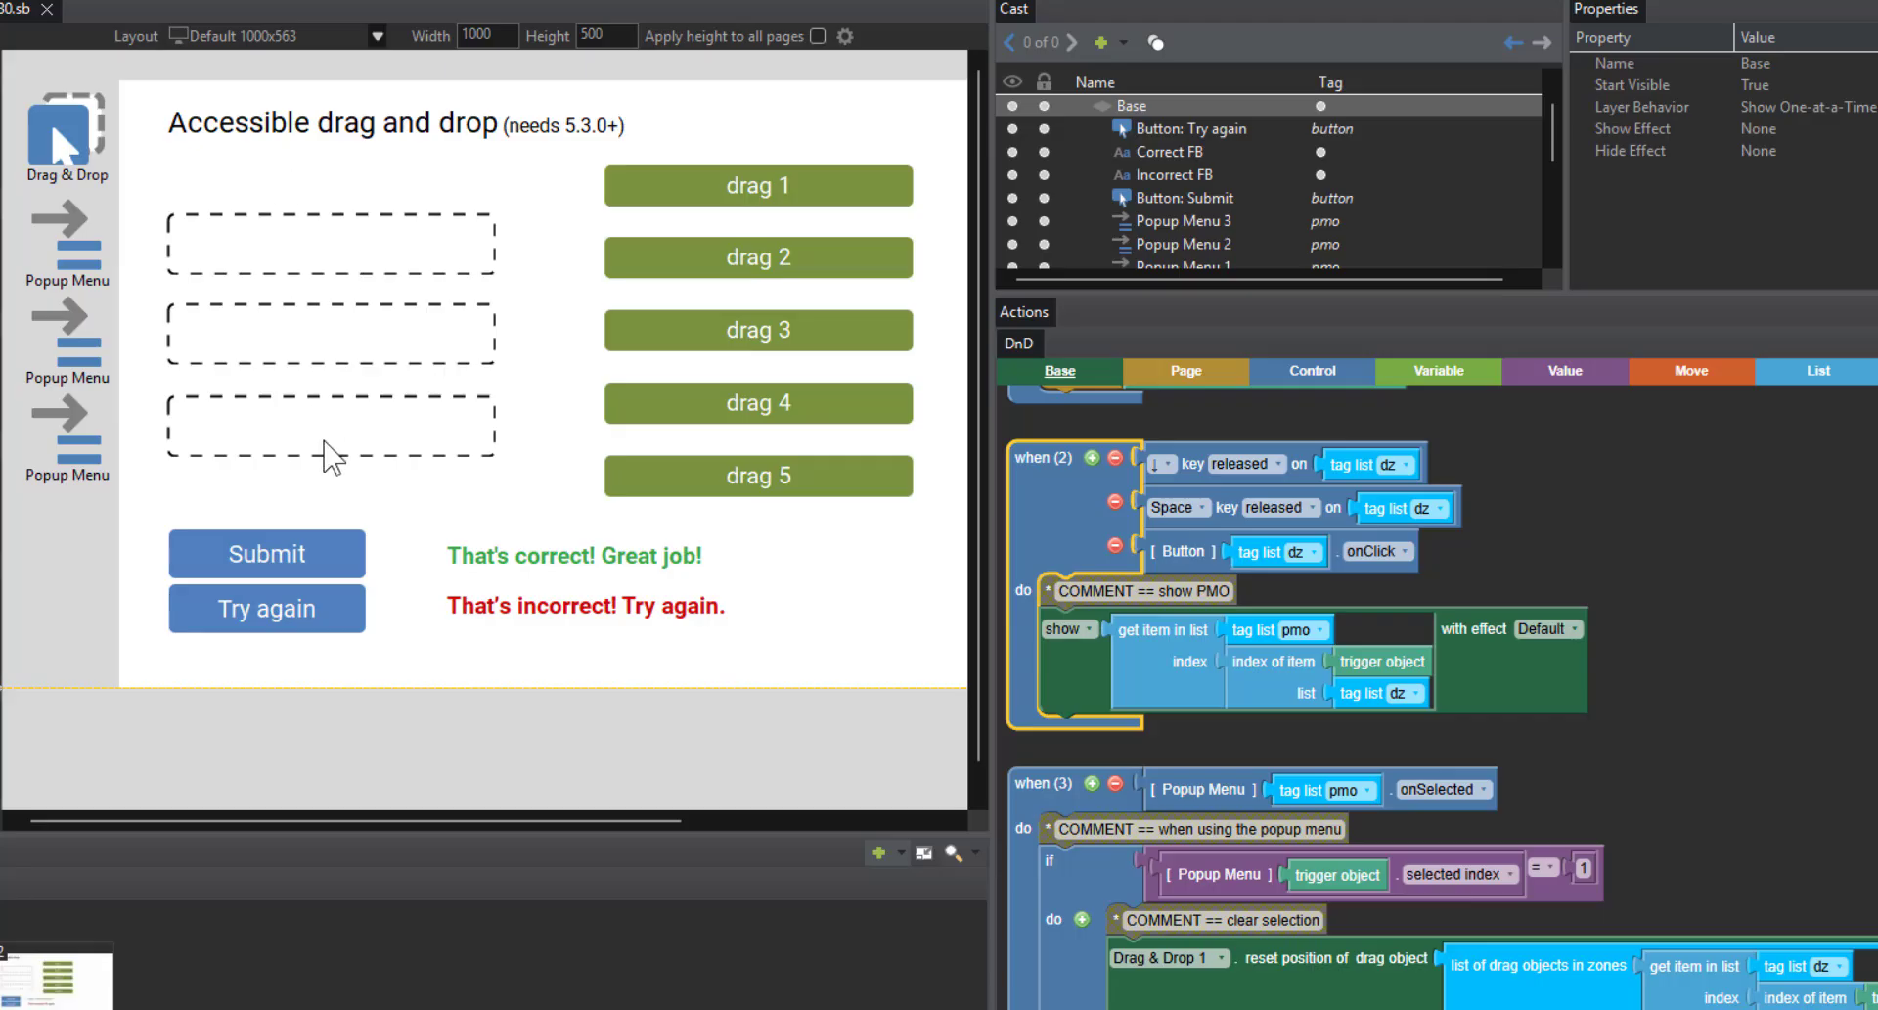
click(1167, 557)
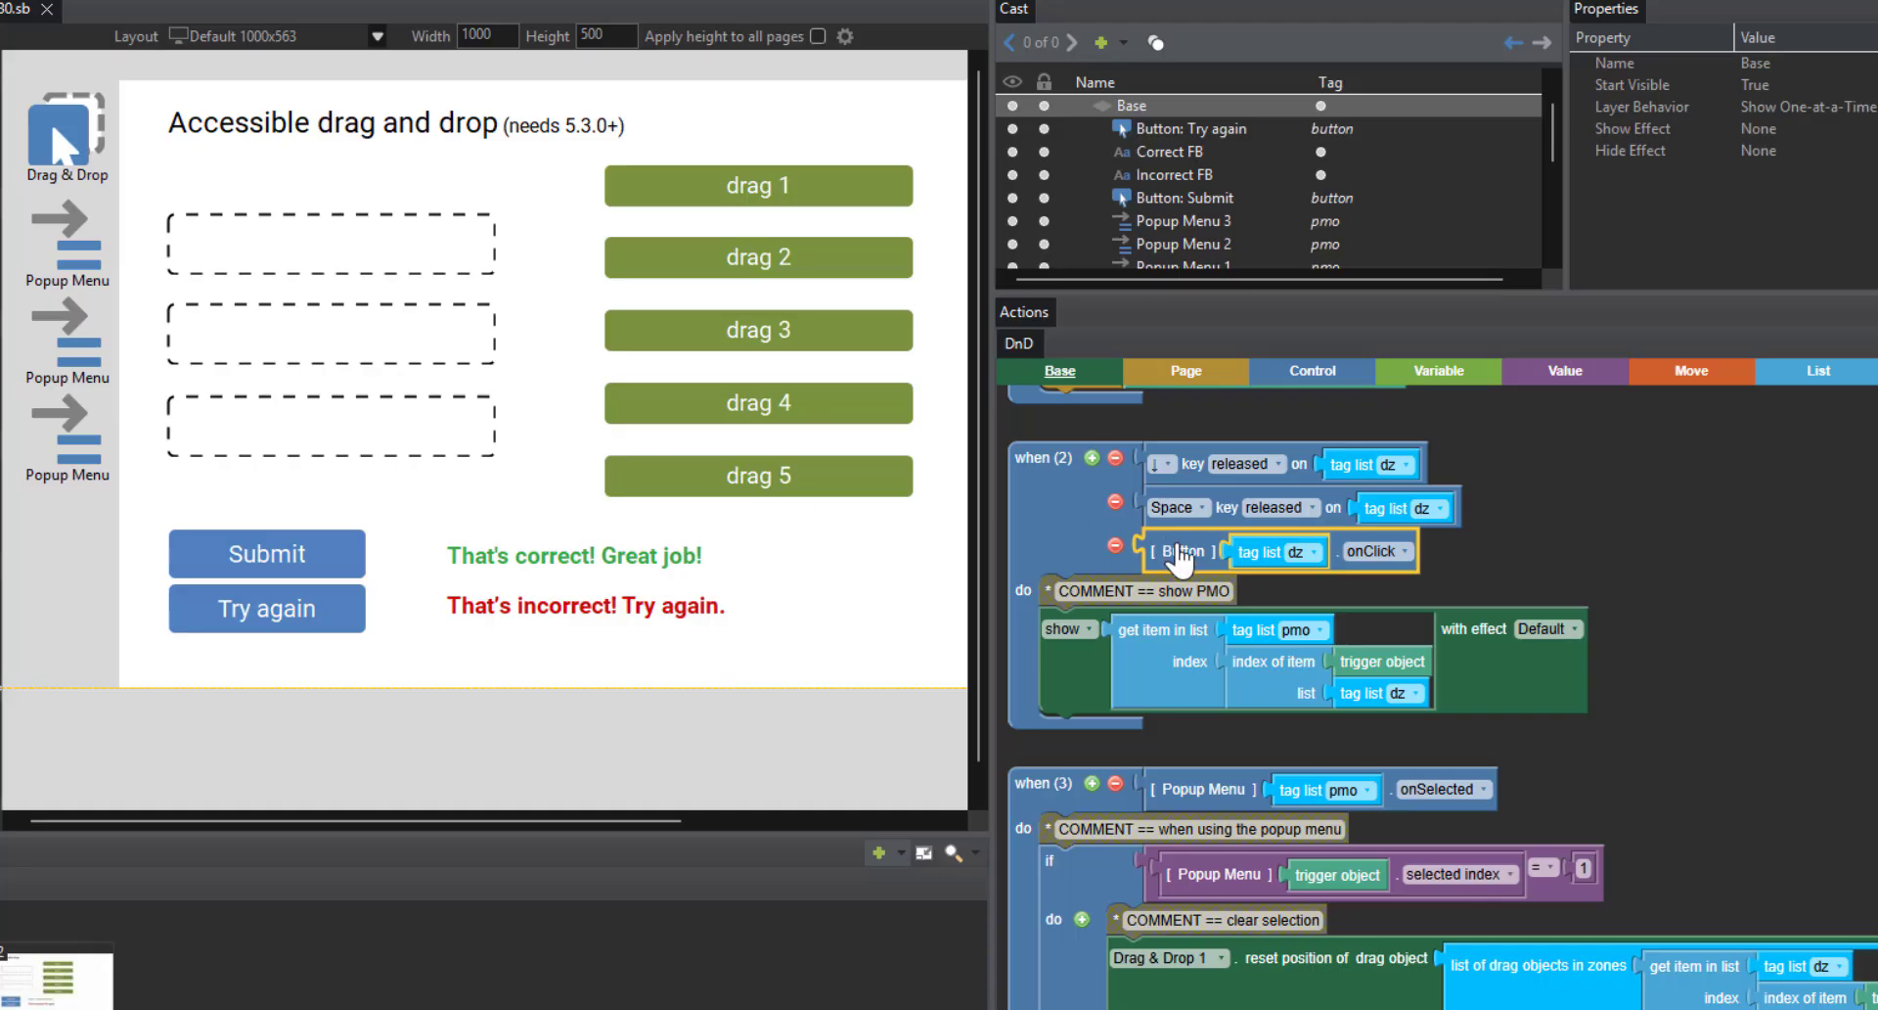
click(1215, 507)
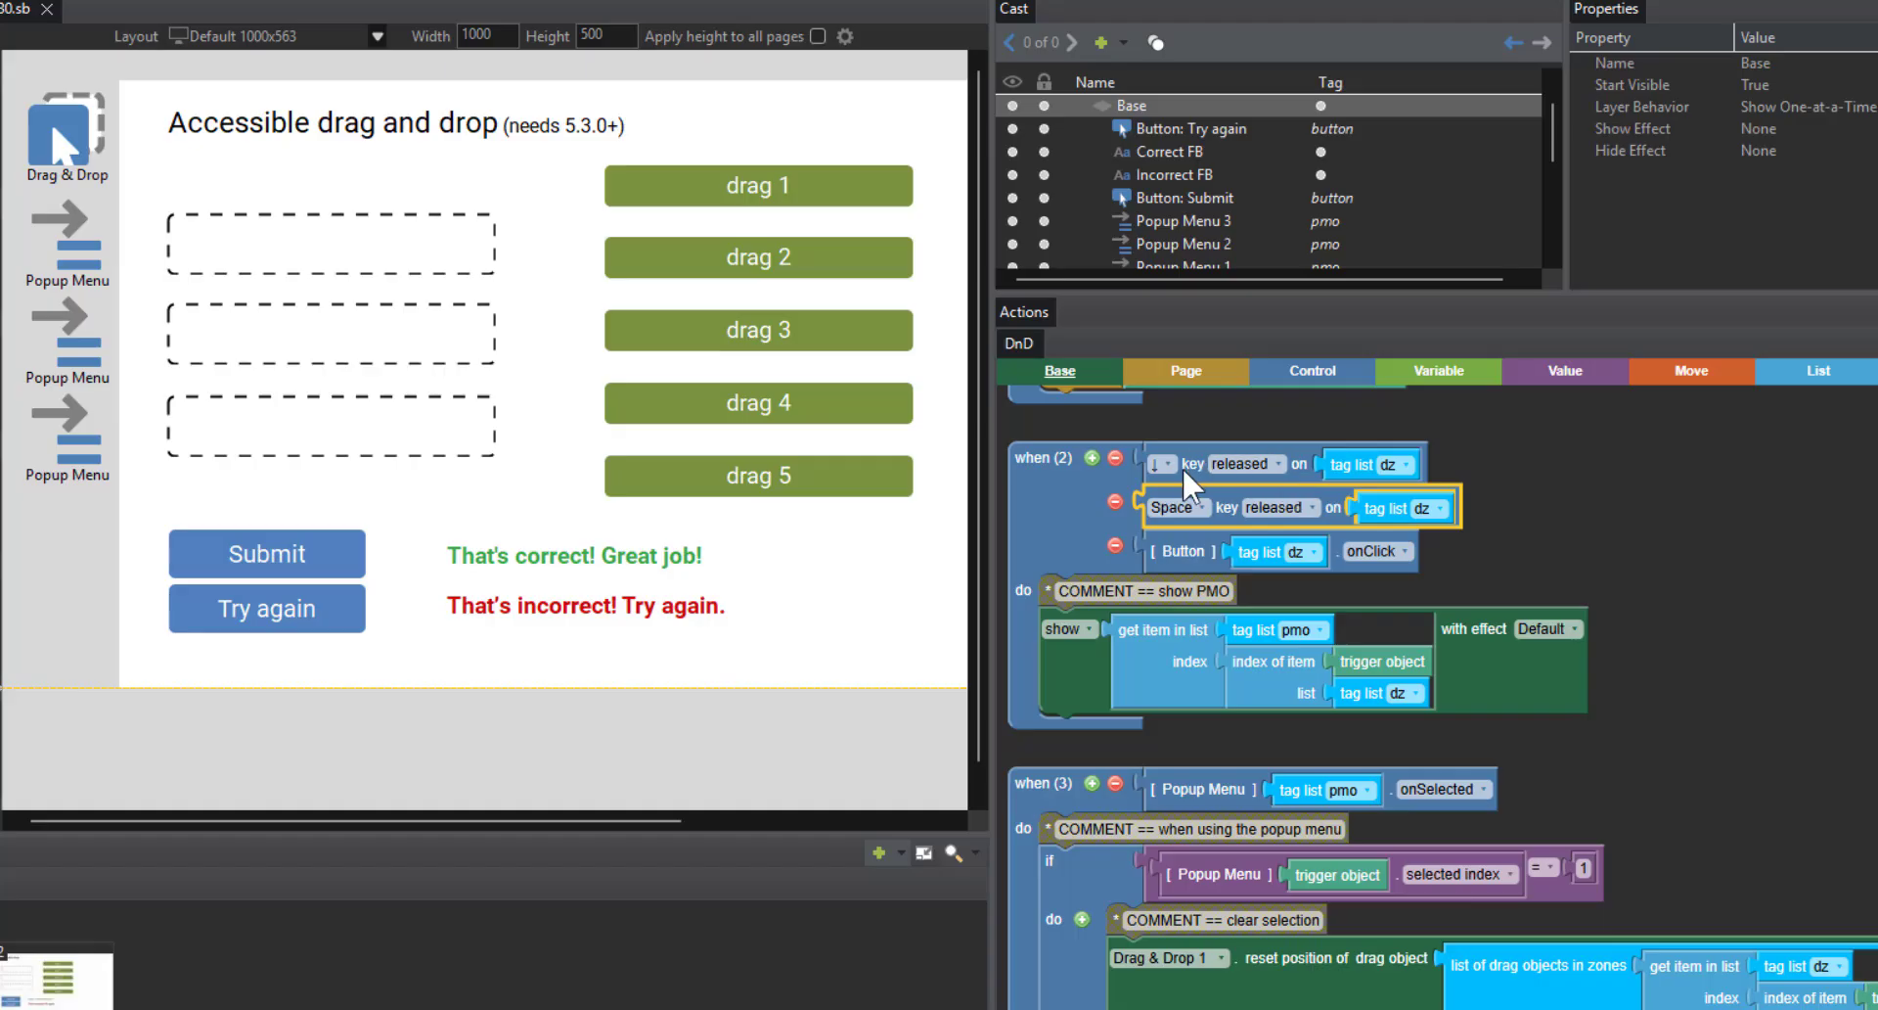
click(1189, 466)
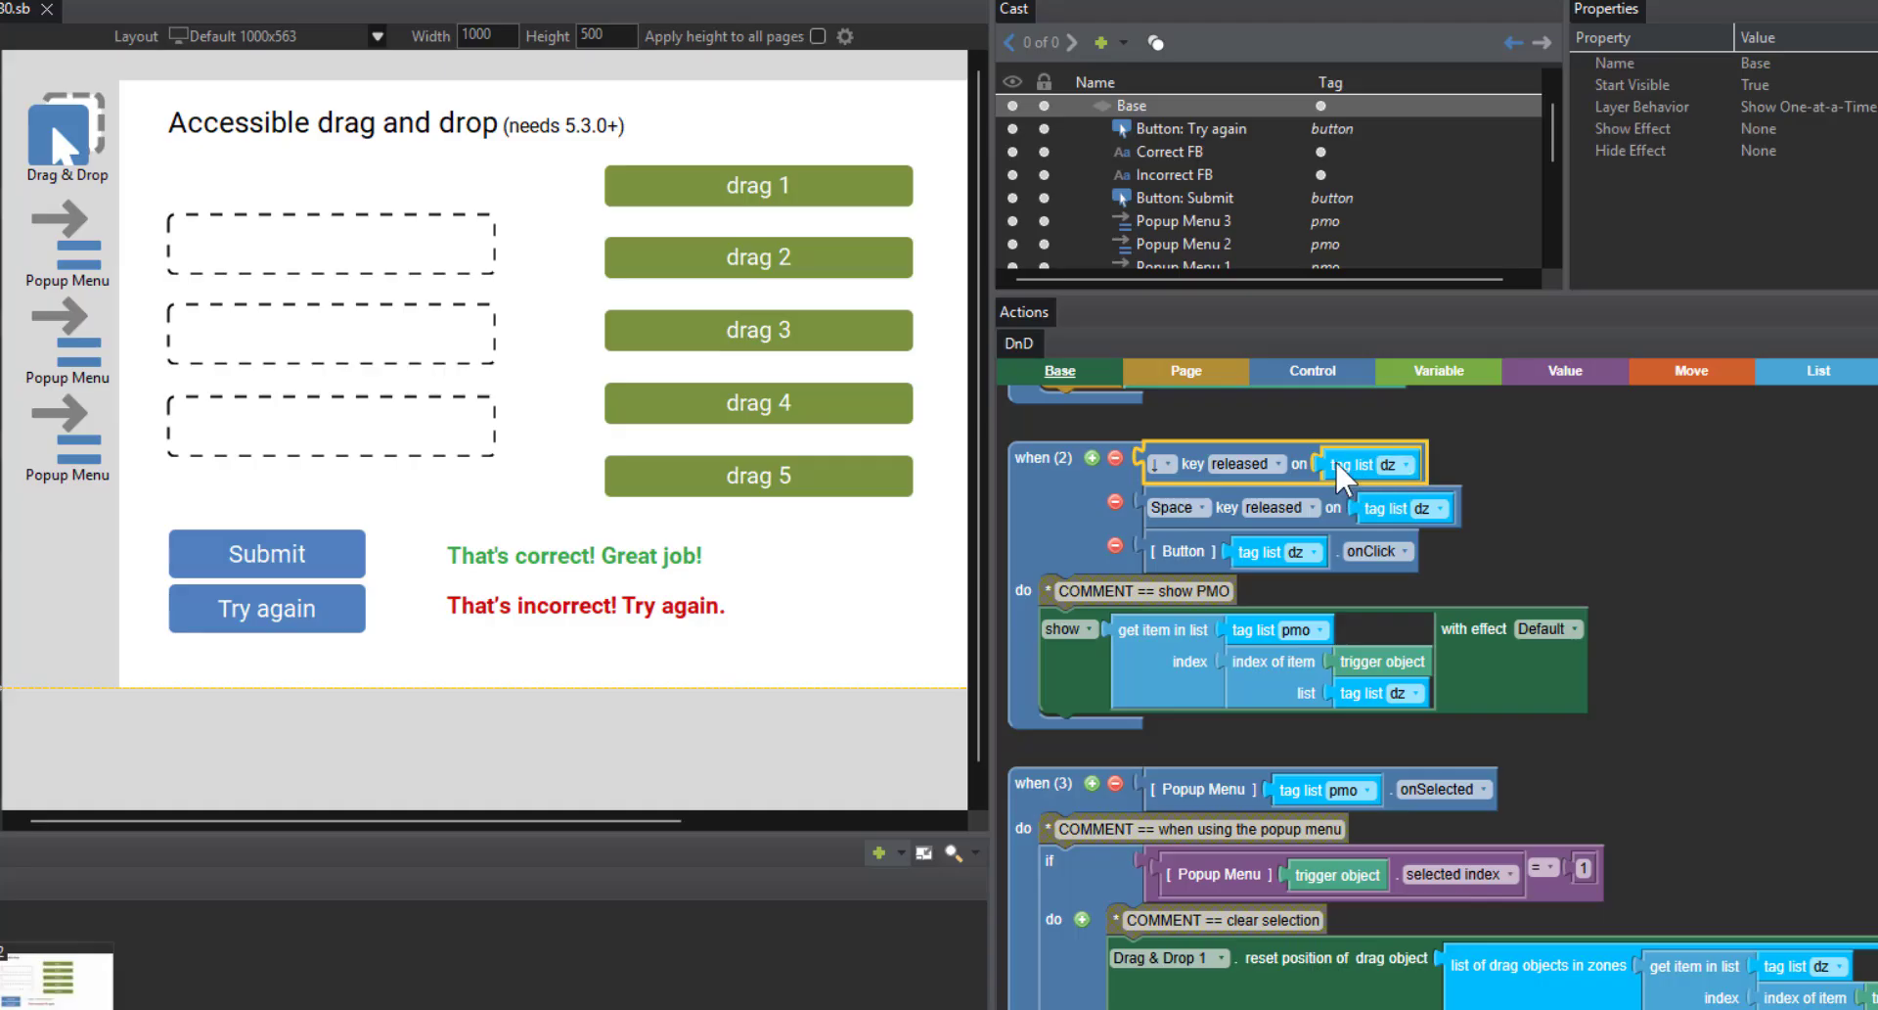
- Examine how the show block picks a popup menu from the pmo tag list using the trigger object's index in the dz list
click(1089, 690)
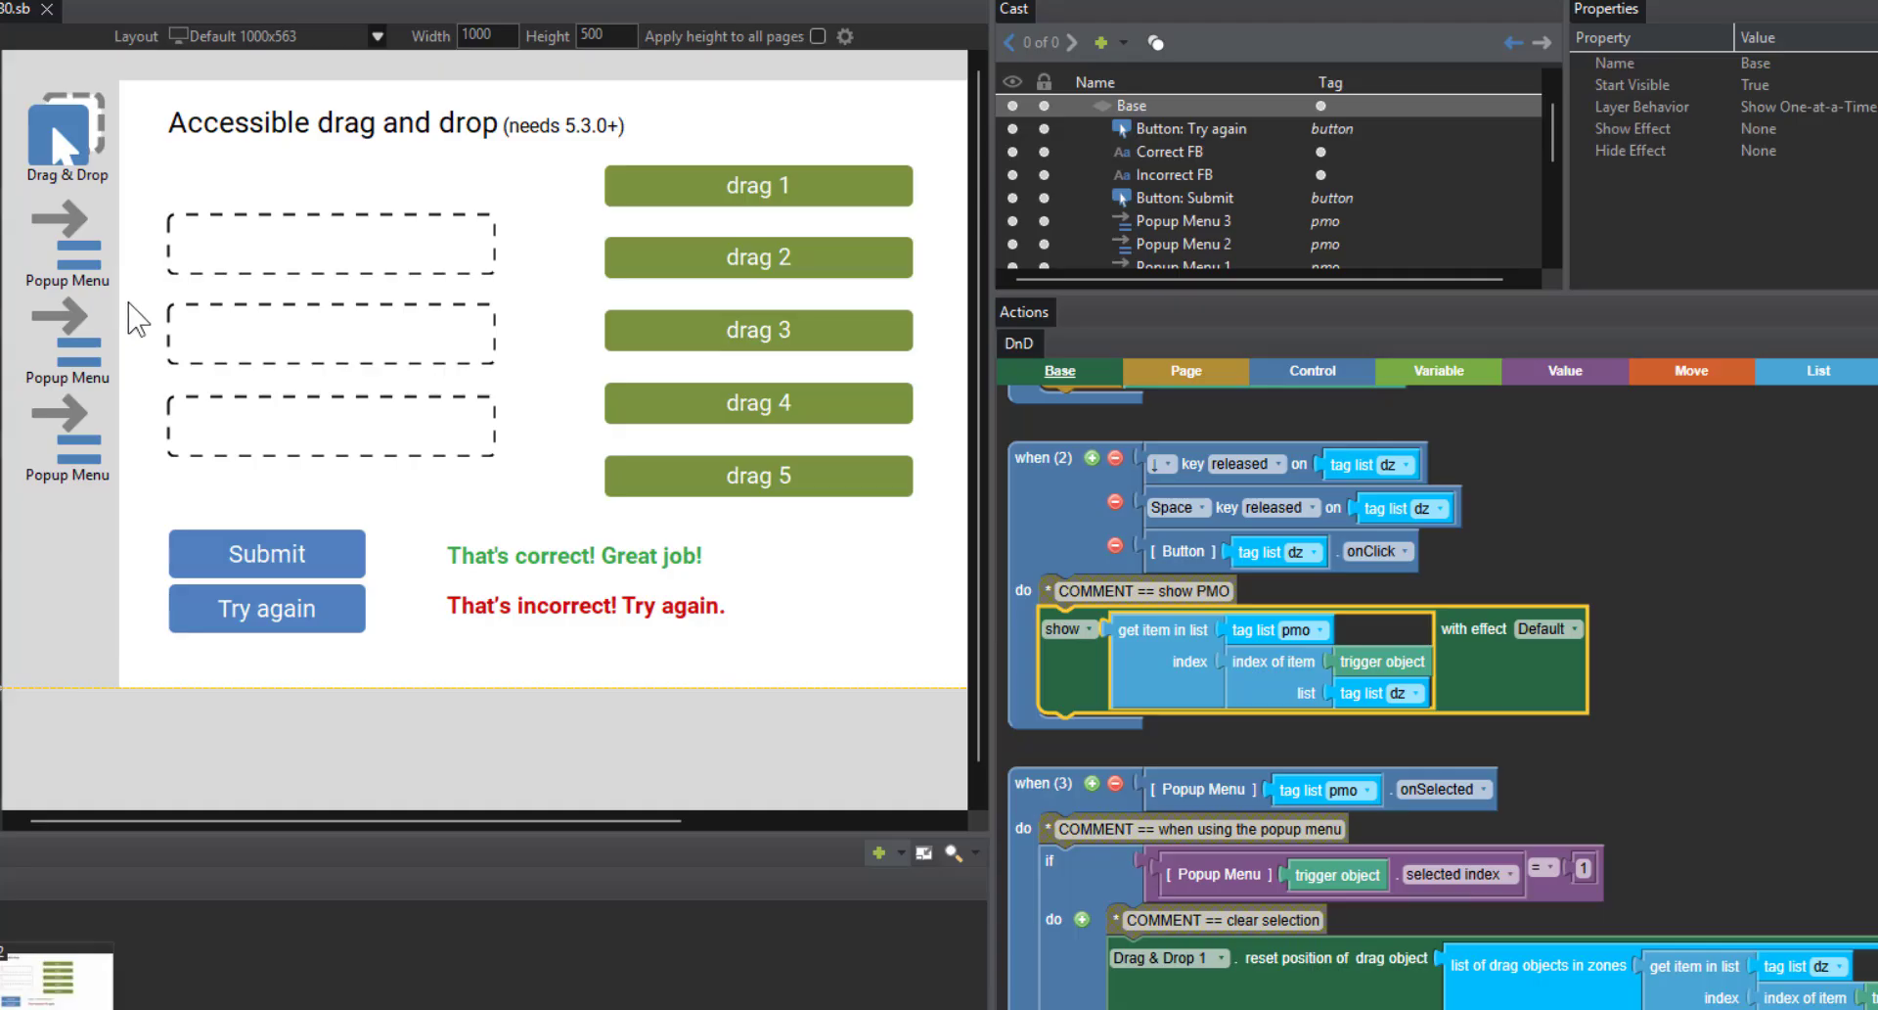
click(1554, 738)
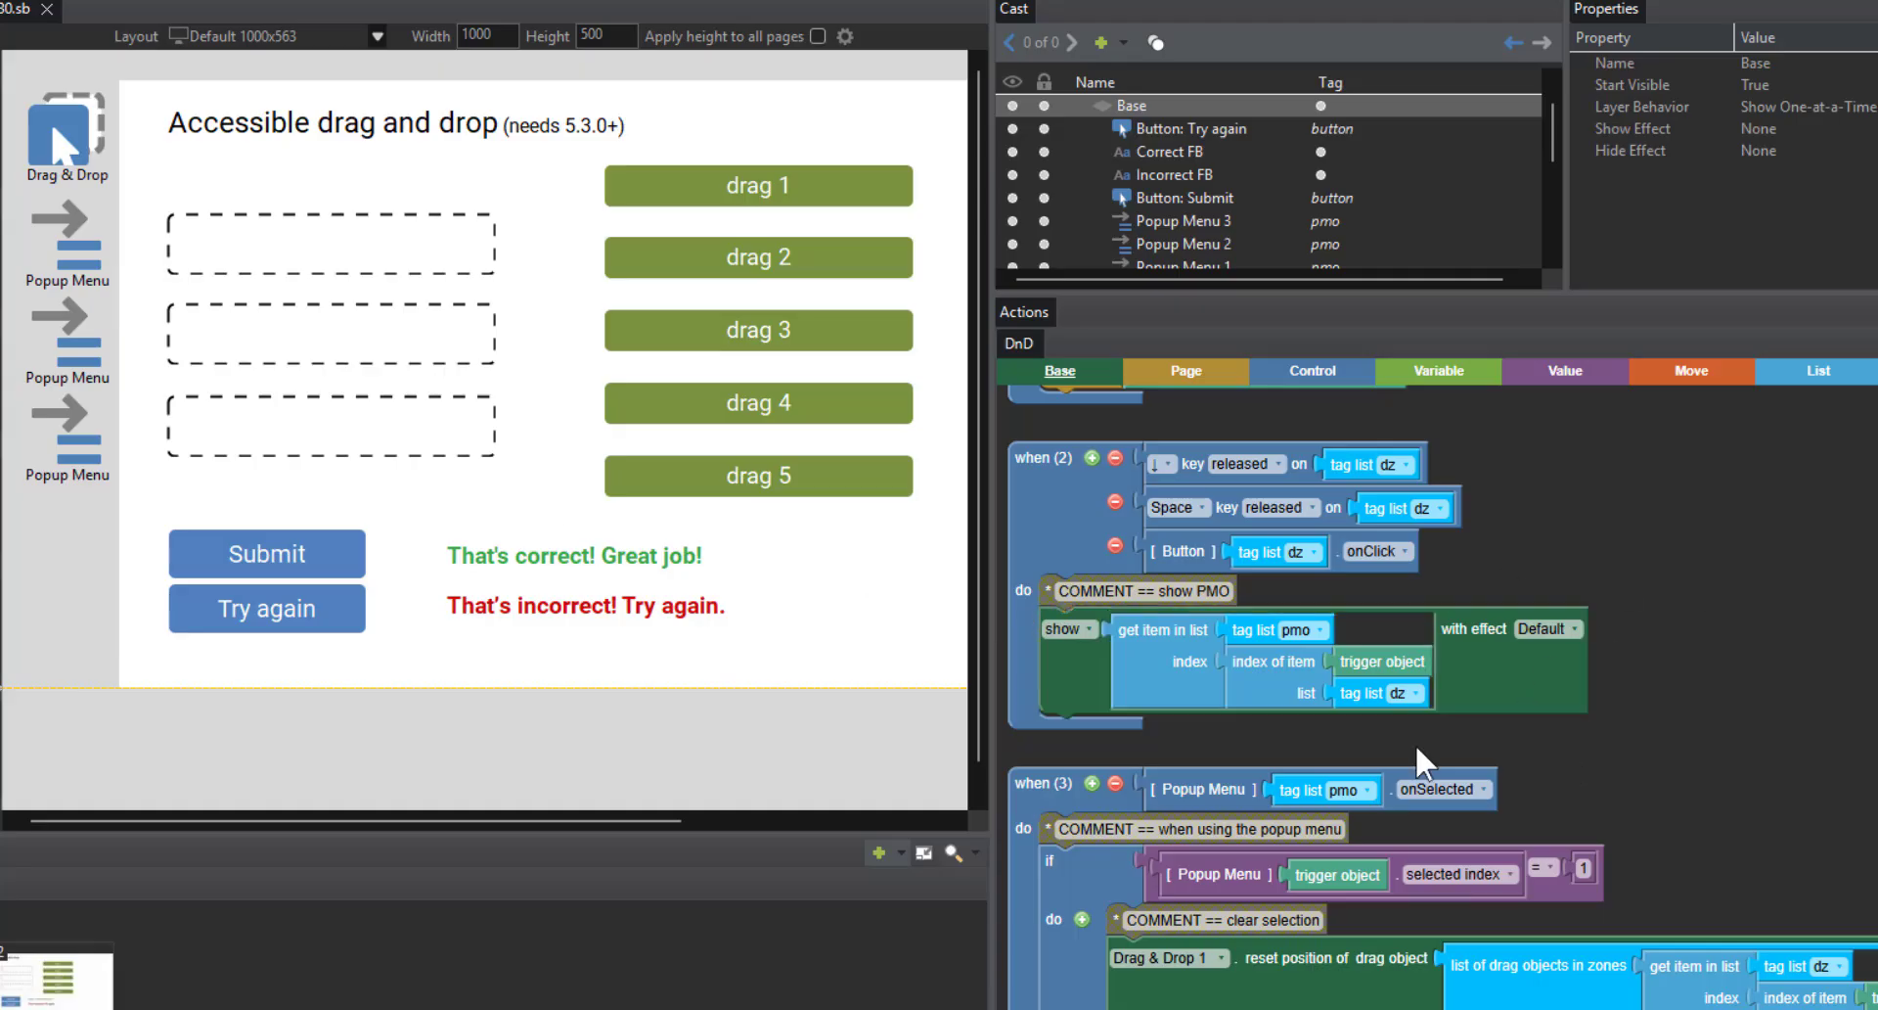
click(1262, 685)
click(1172, 666)
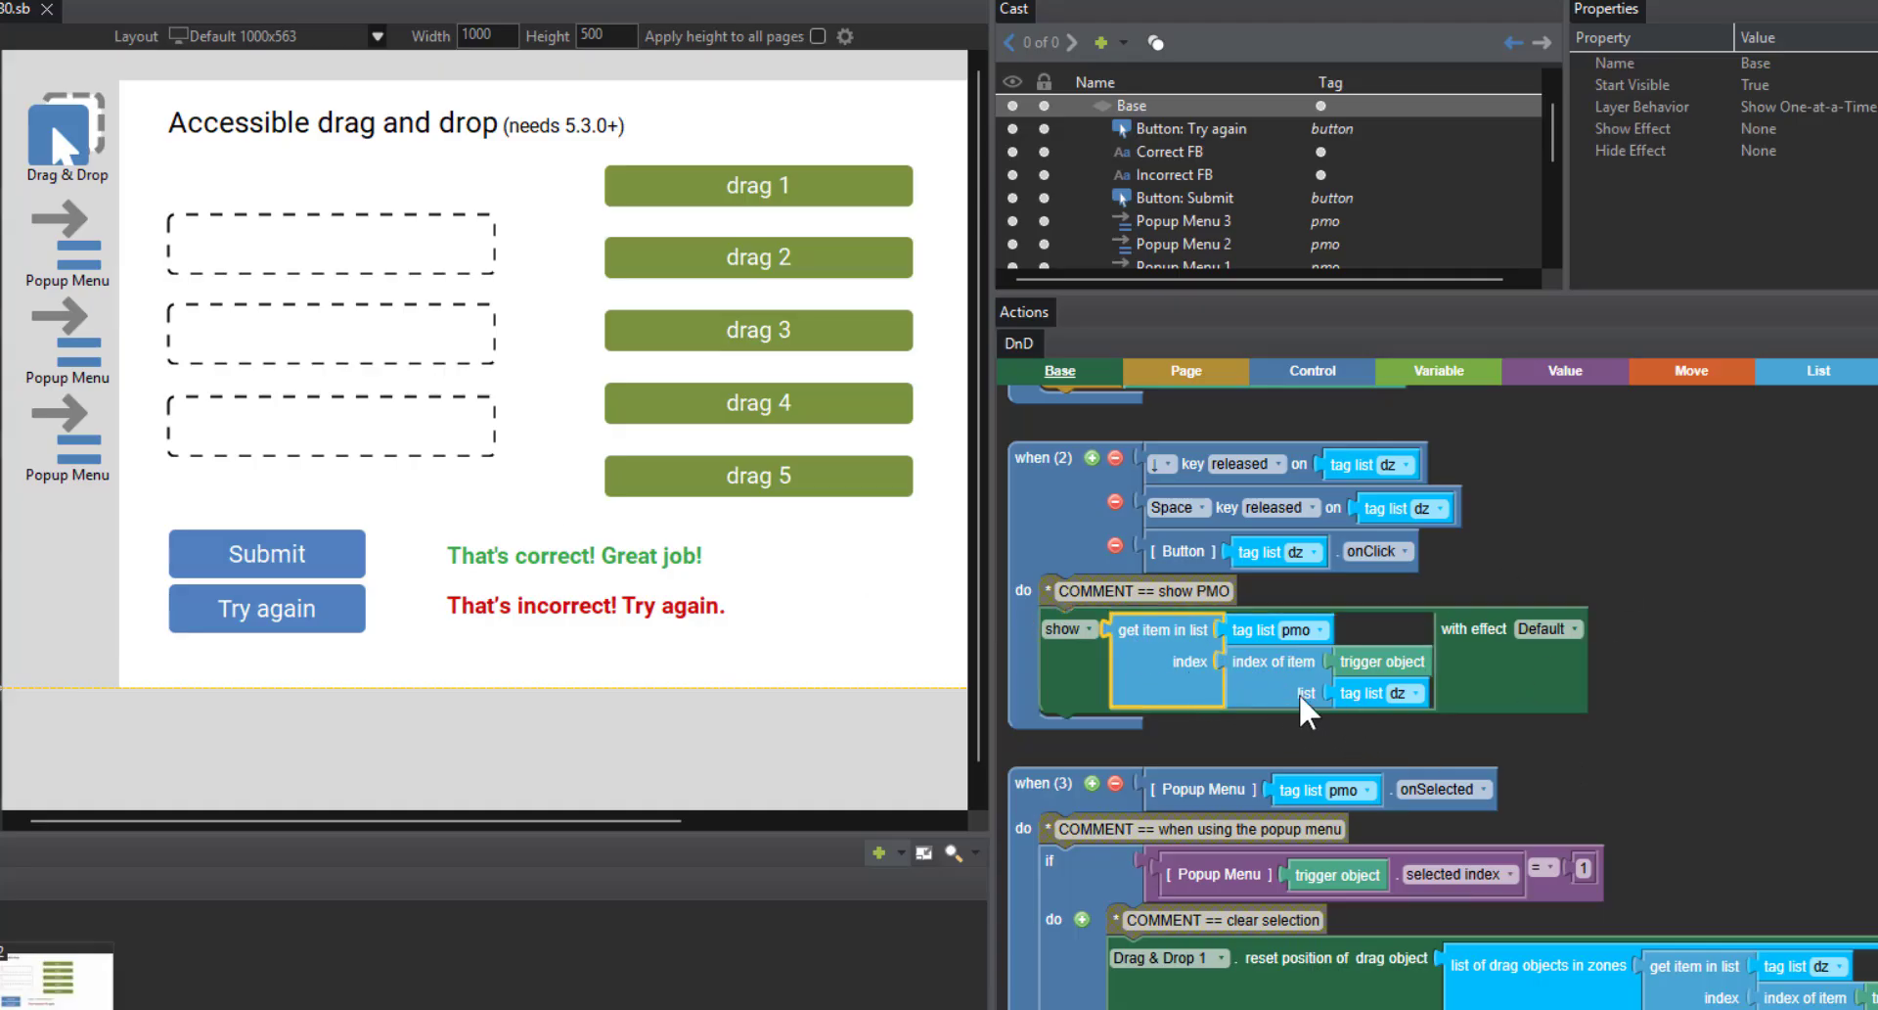
click(1386, 661)
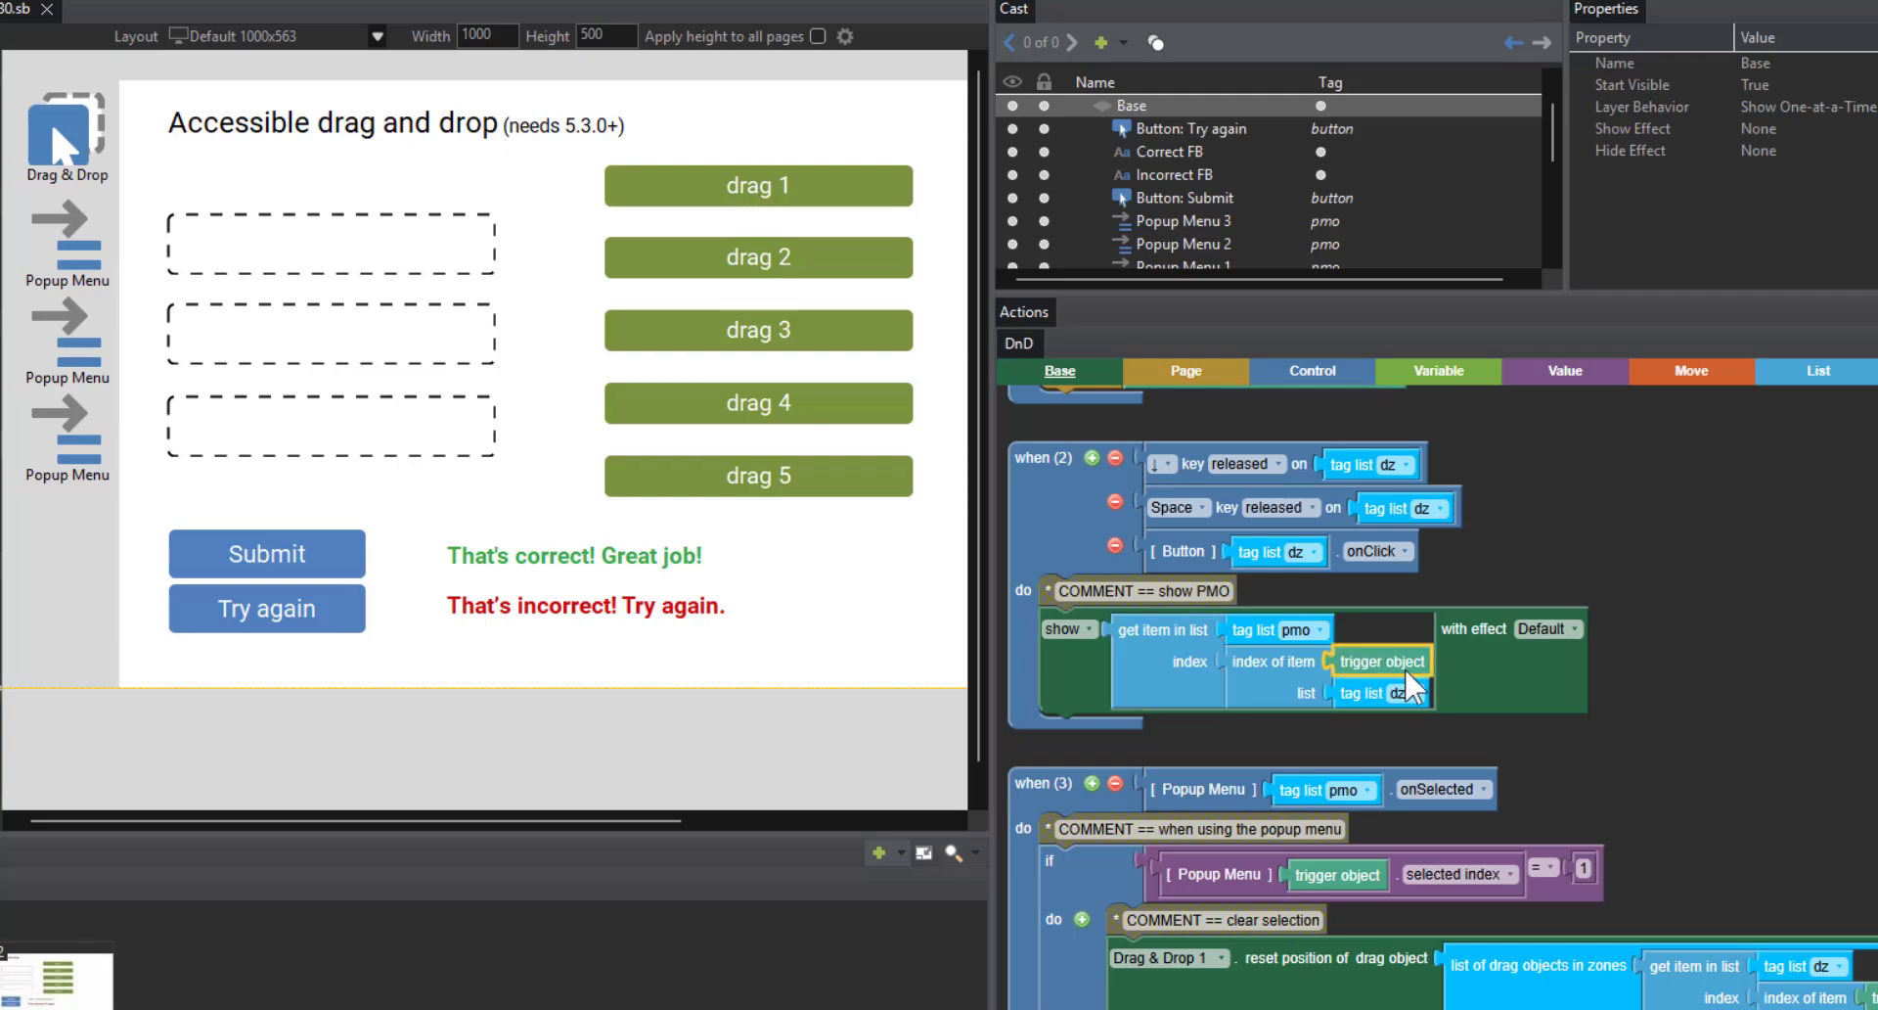
click(1405, 691)
click(1287, 683)
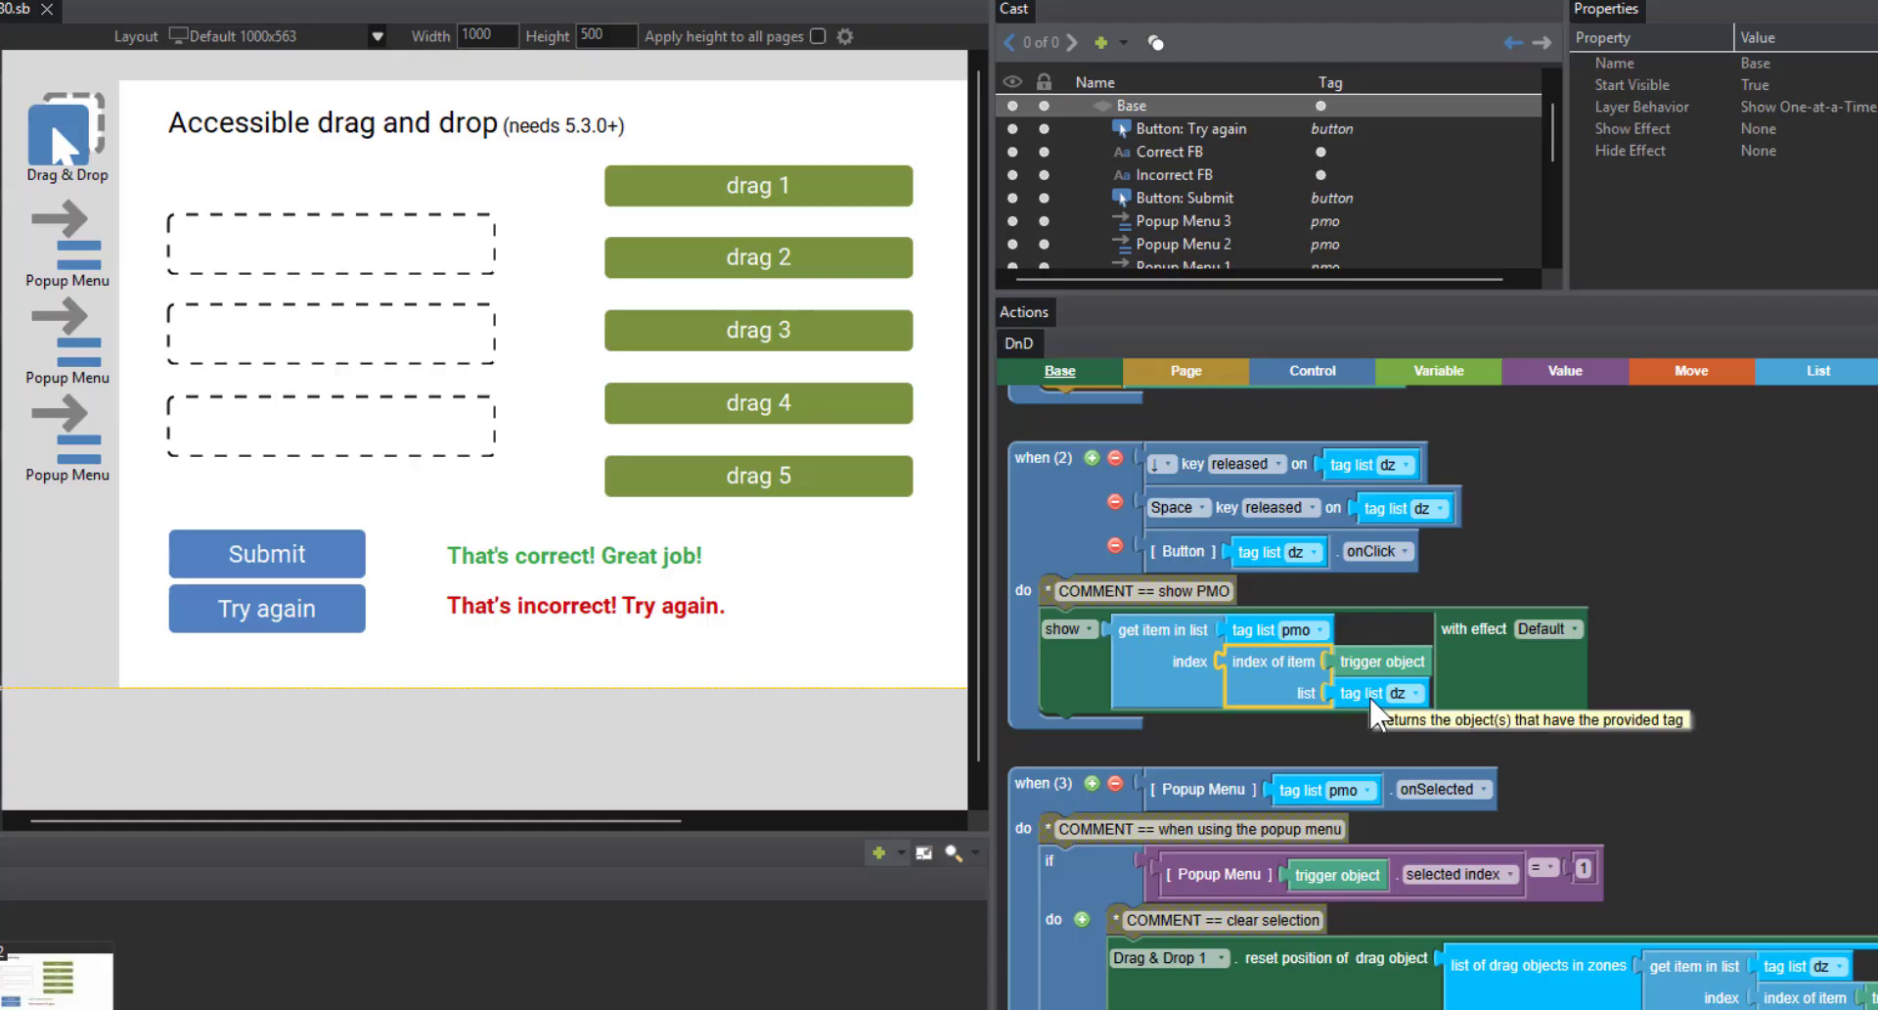
click(1186, 661)
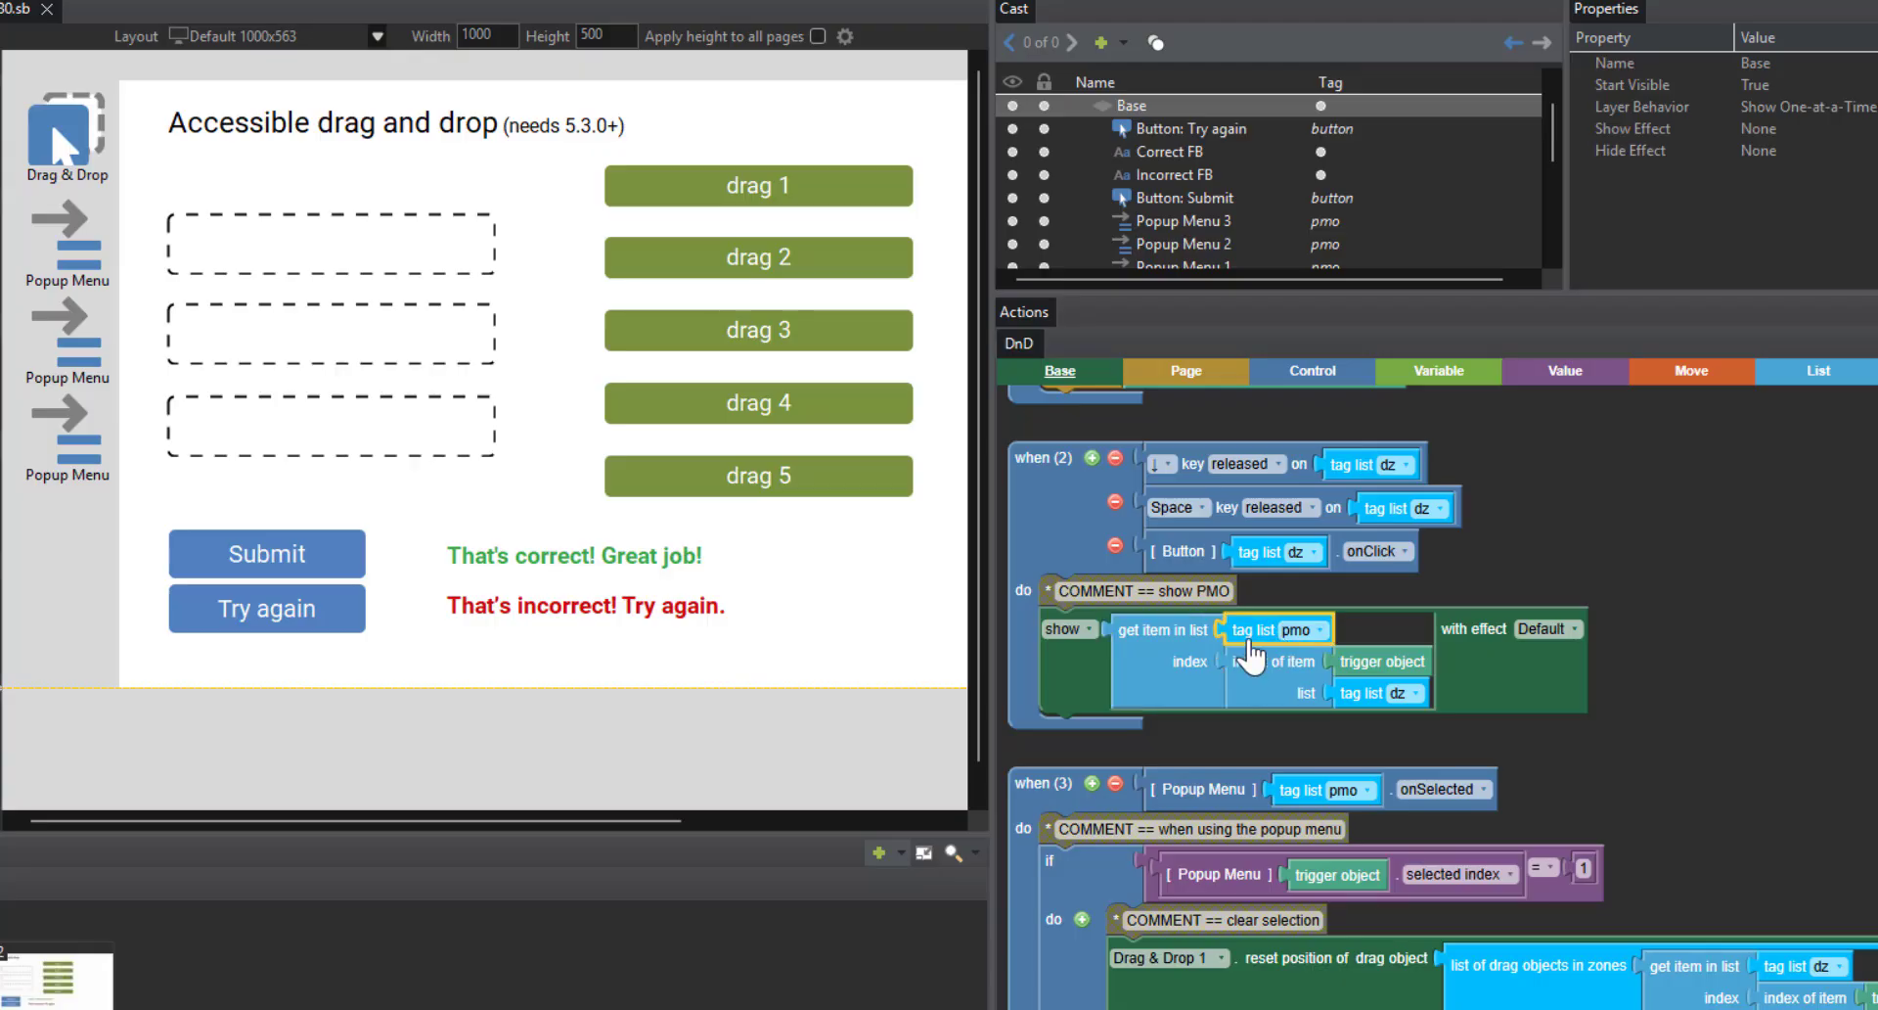
click(1086, 666)
click(1192, 664)
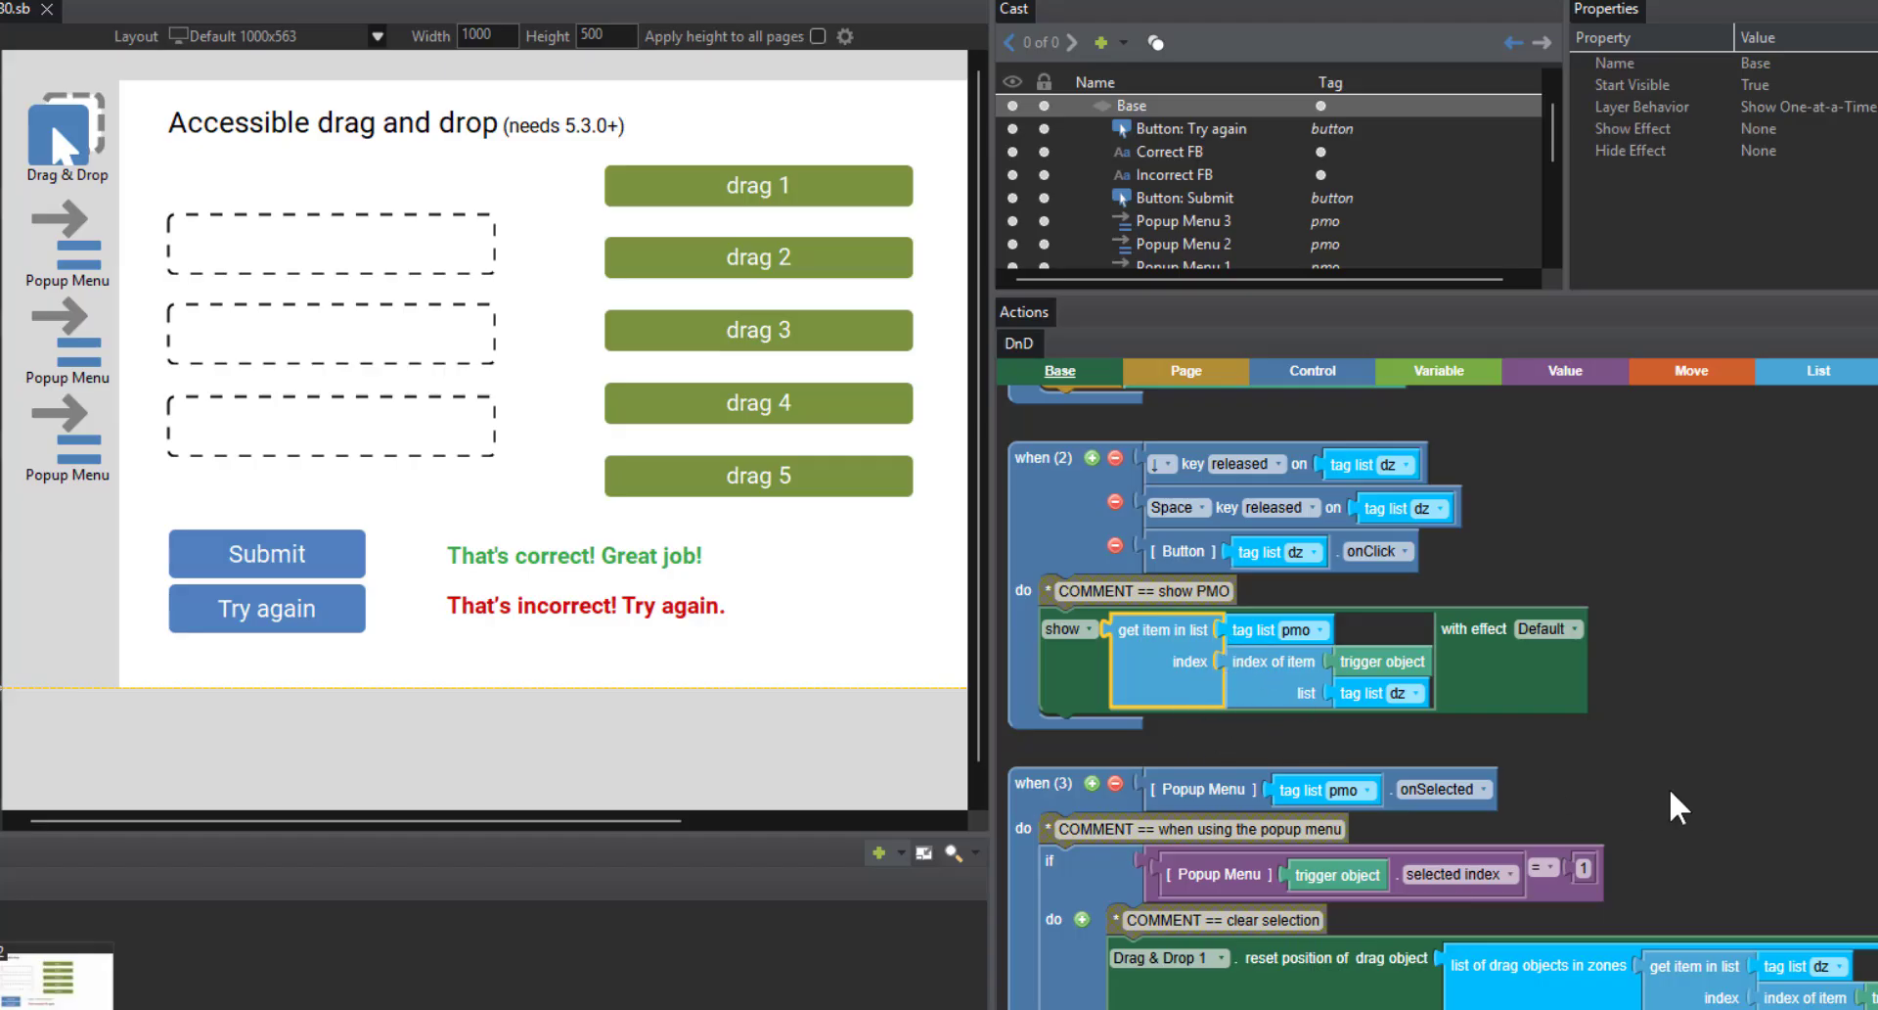
- Examine the third event block's popup menu onSelected trigger and its if condition on the trigger object's selected index
scroll(1669, 786, down, 5)
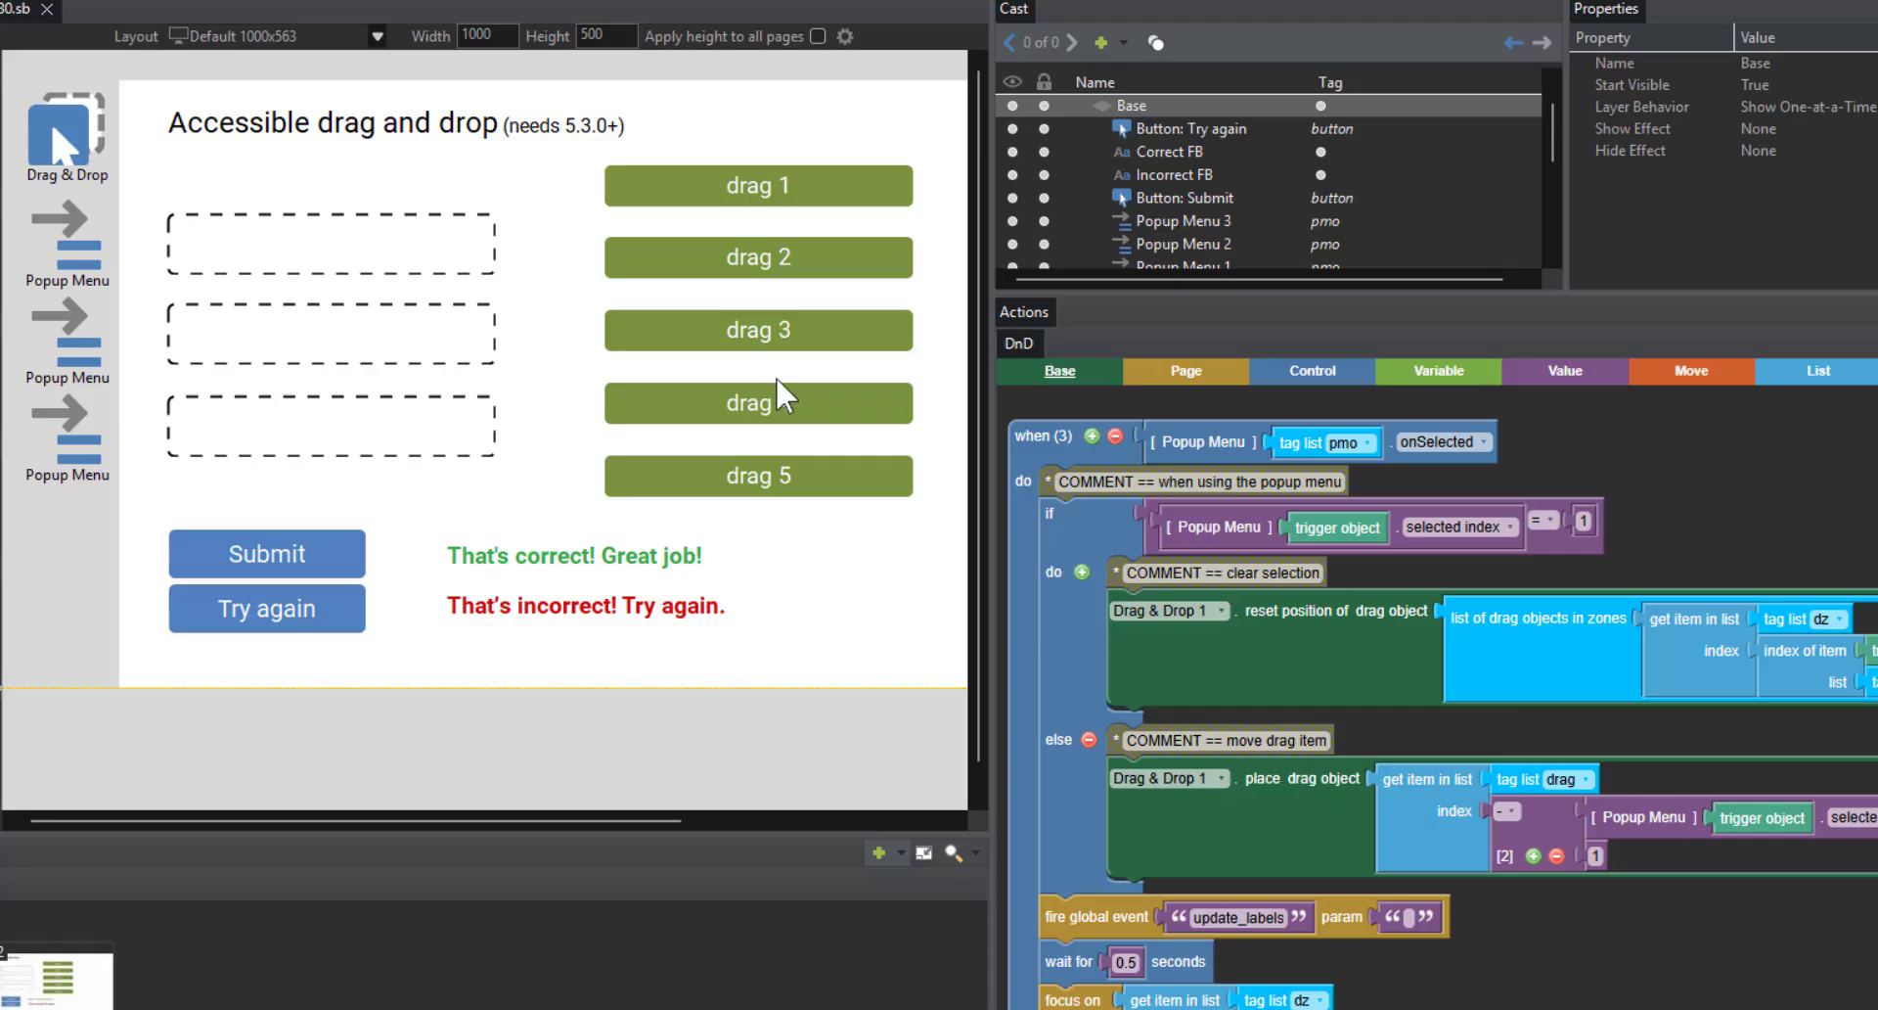
click(1231, 445)
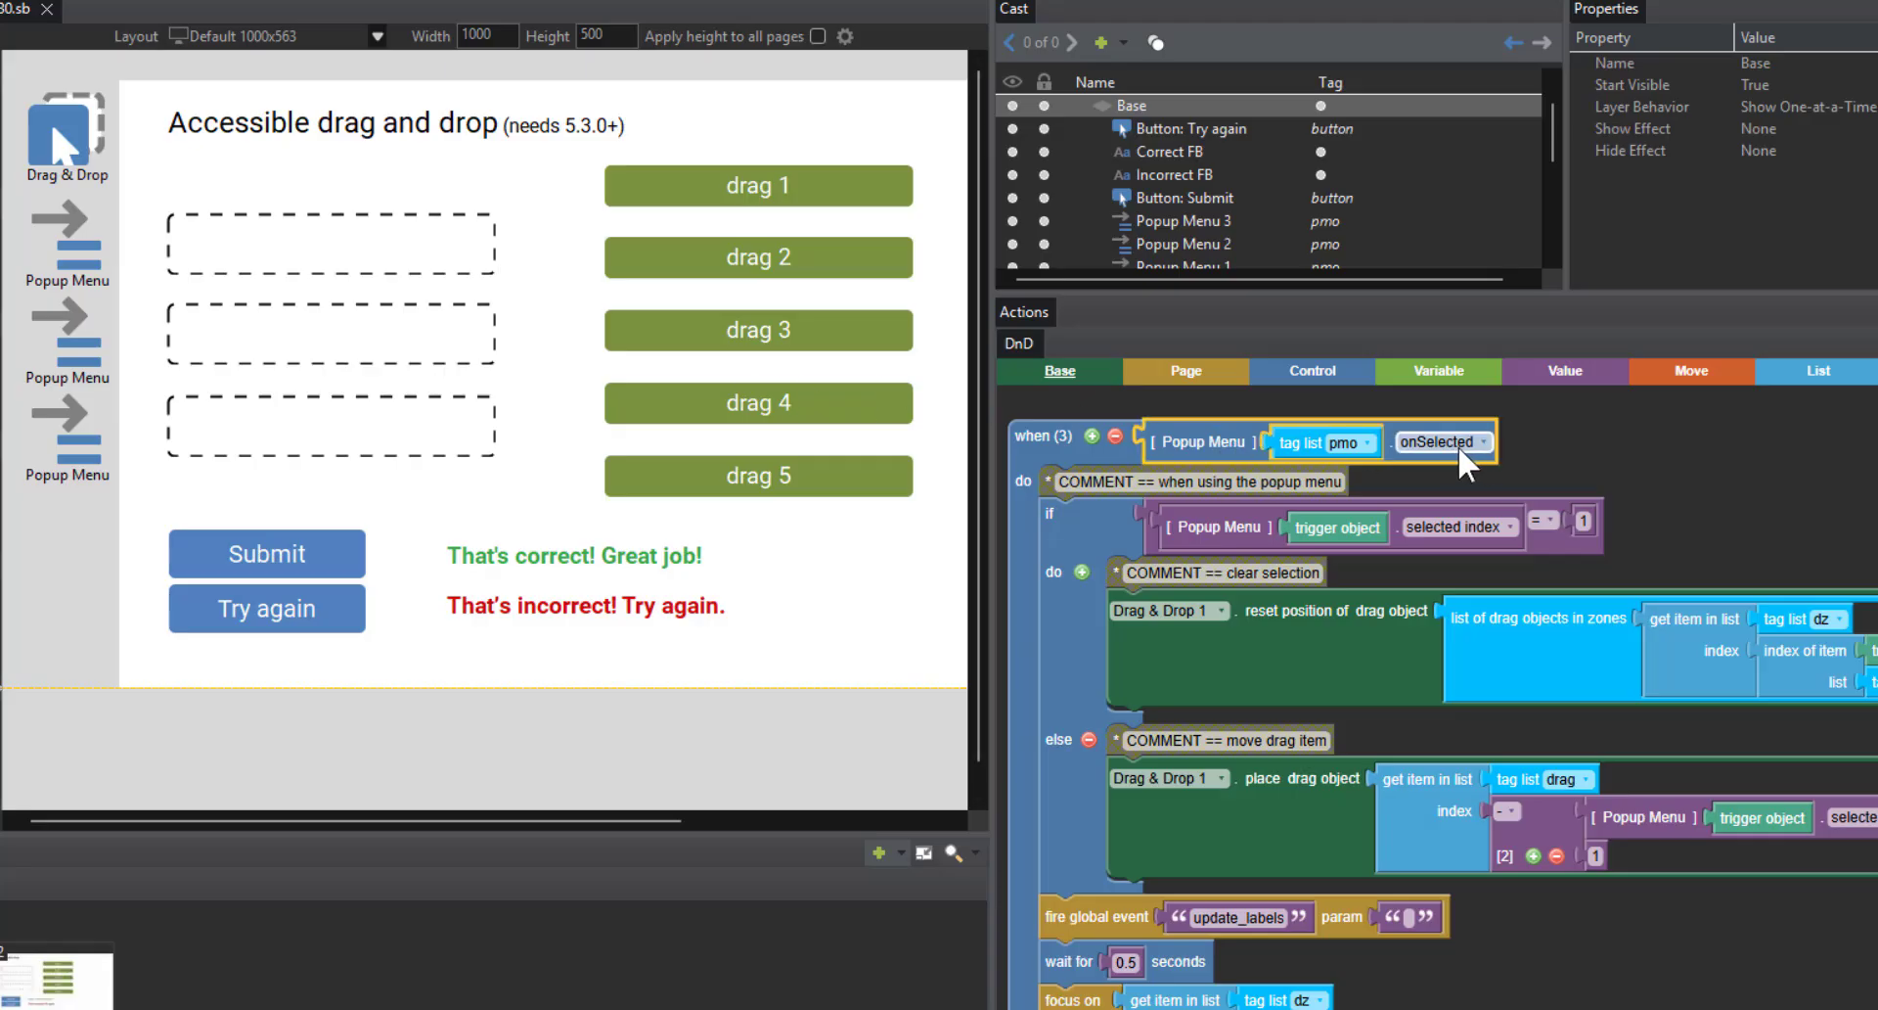
click(1102, 536)
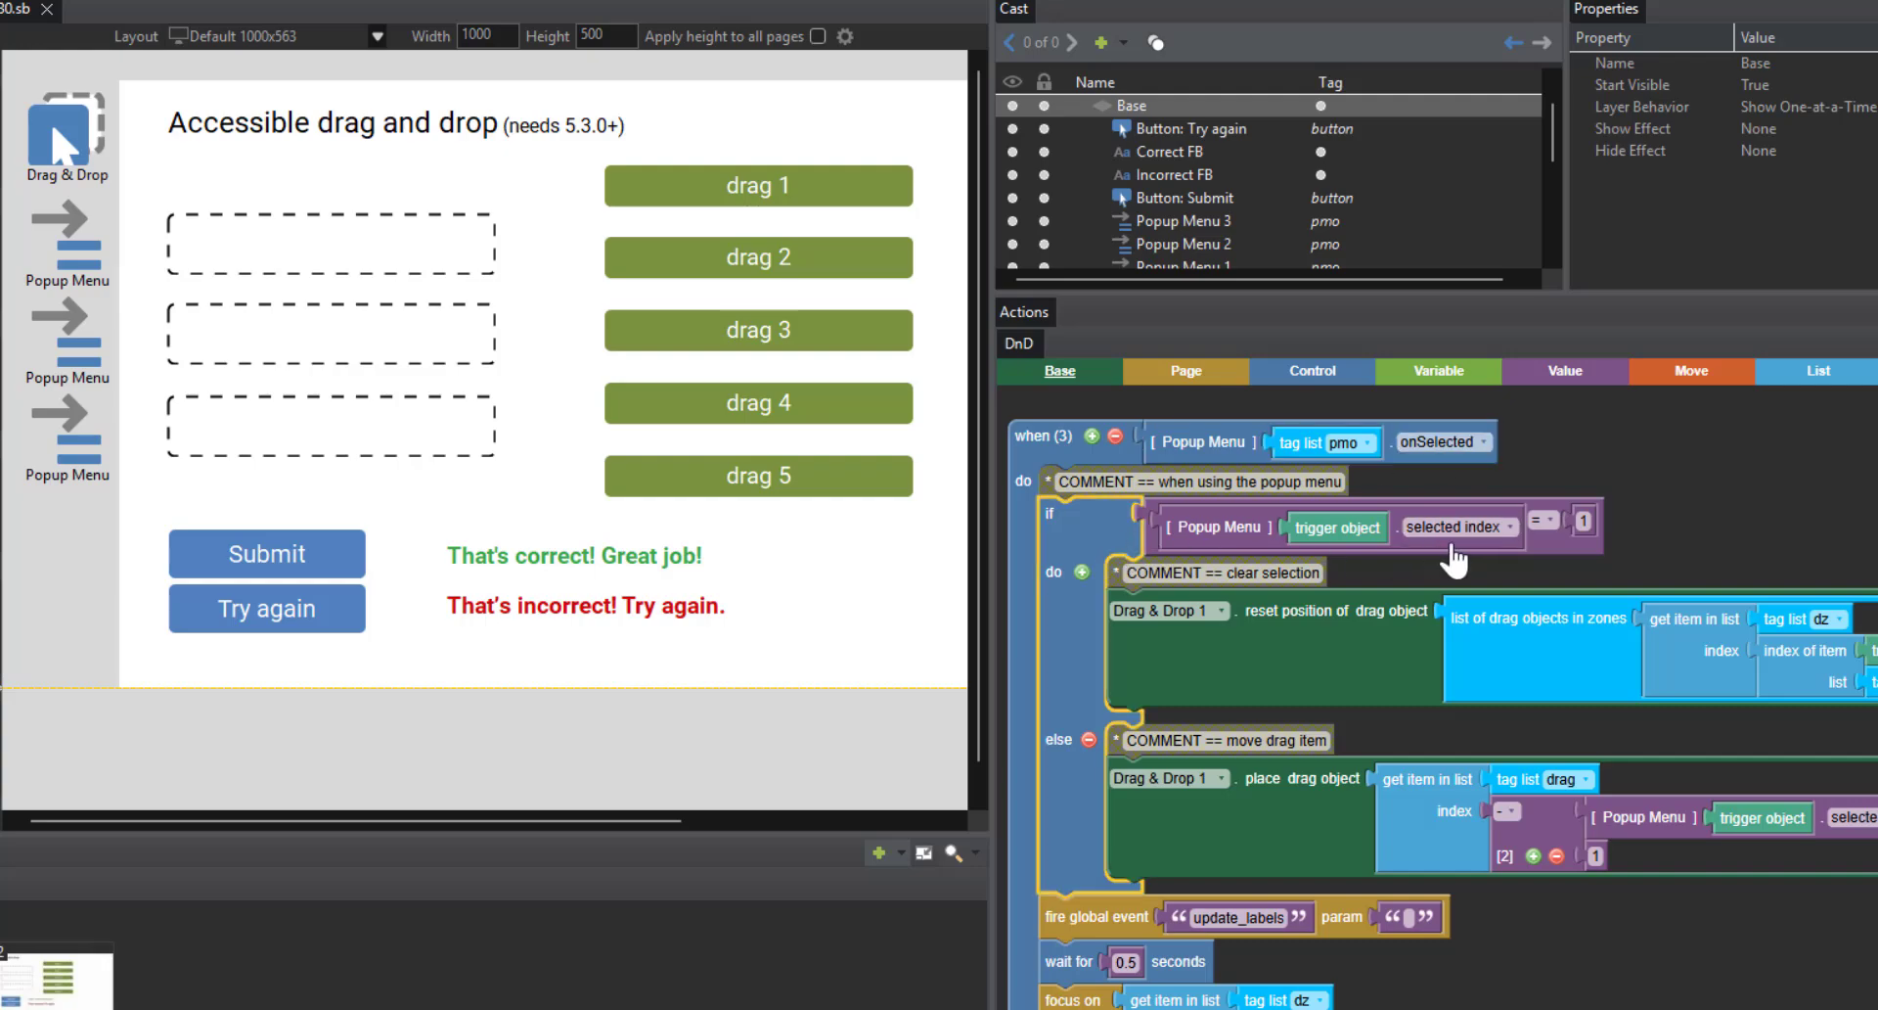
click(1564, 550)
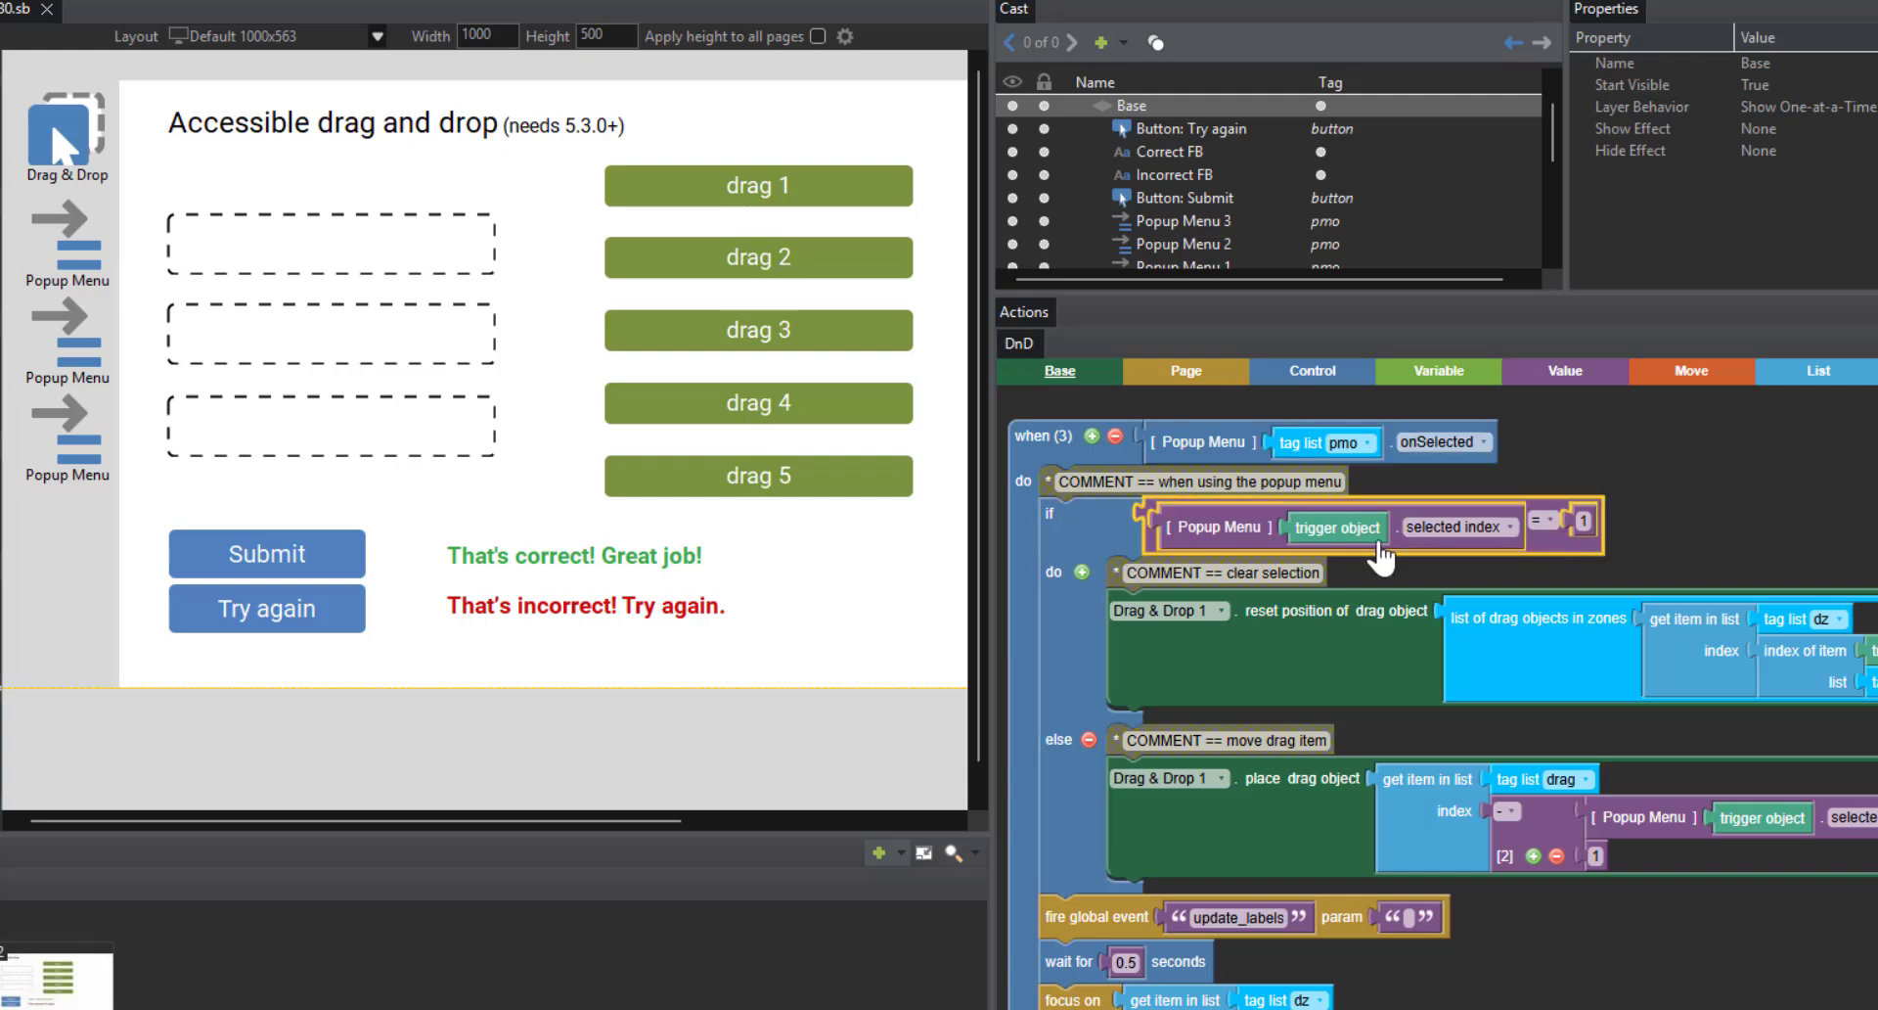
click(1308, 536)
click(1253, 530)
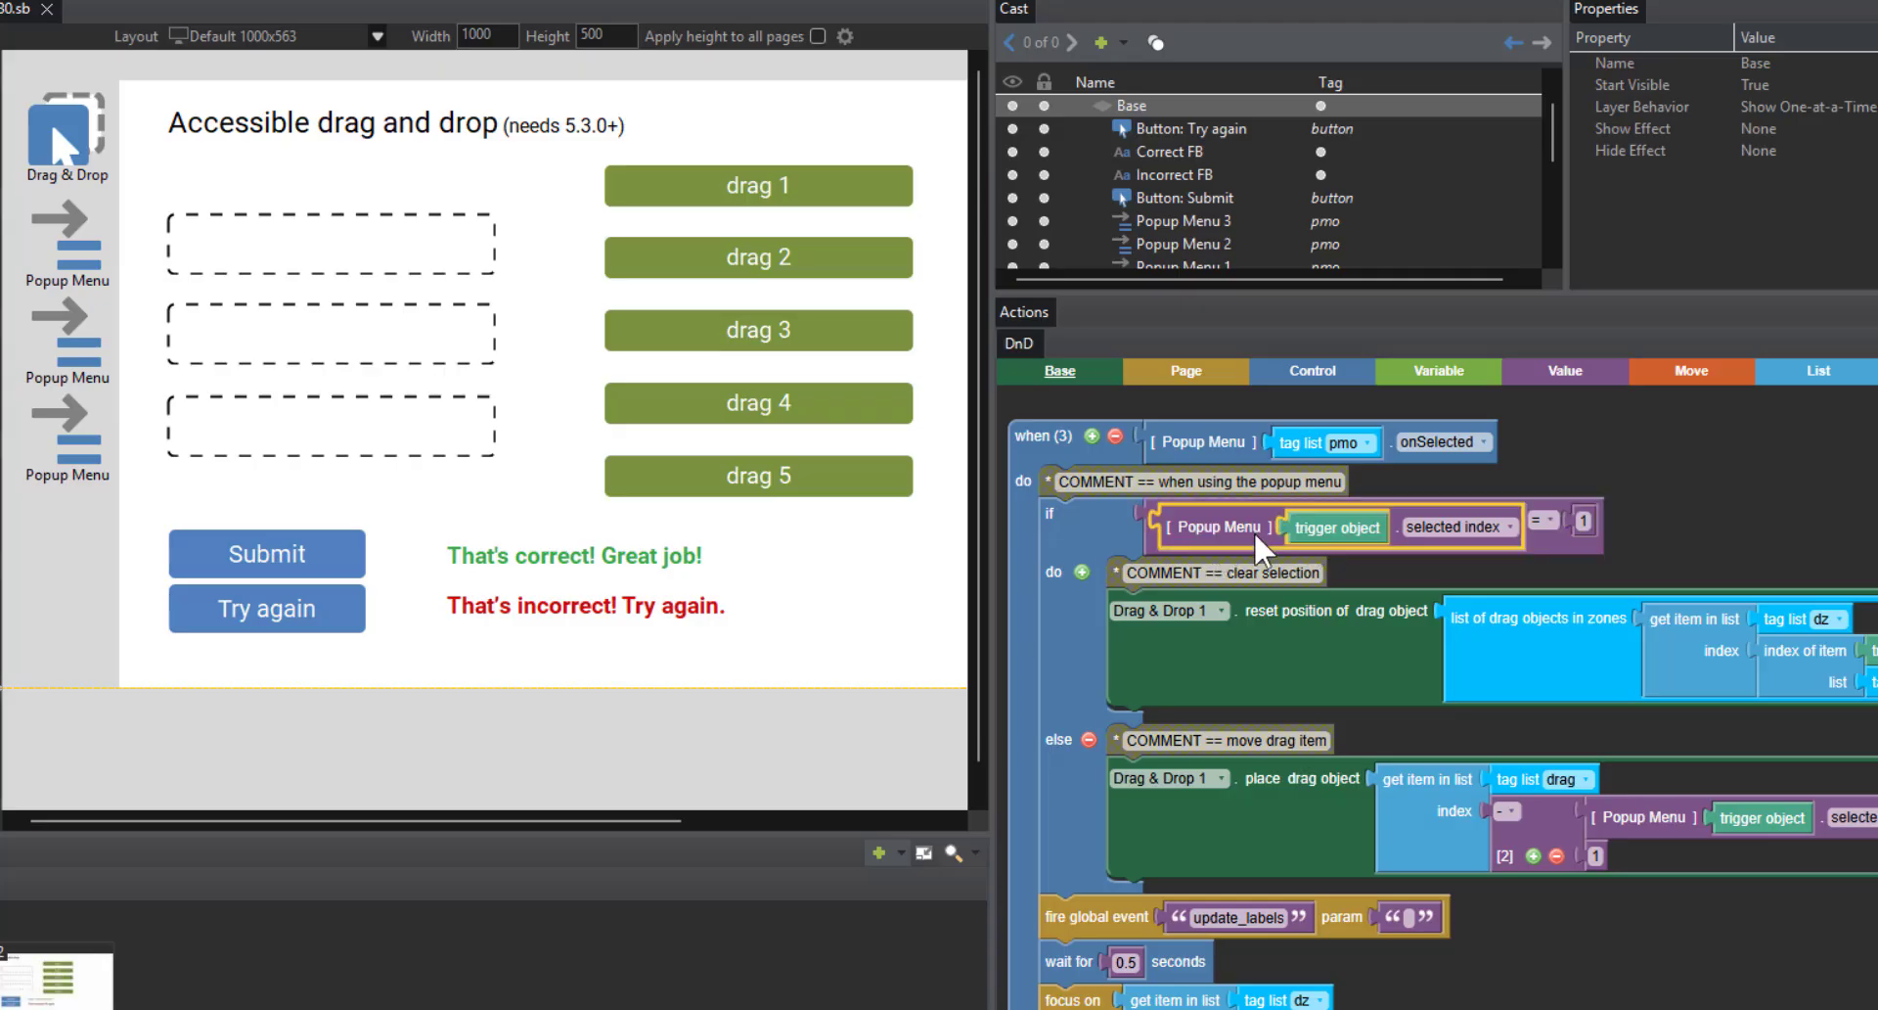
click(1550, 538)
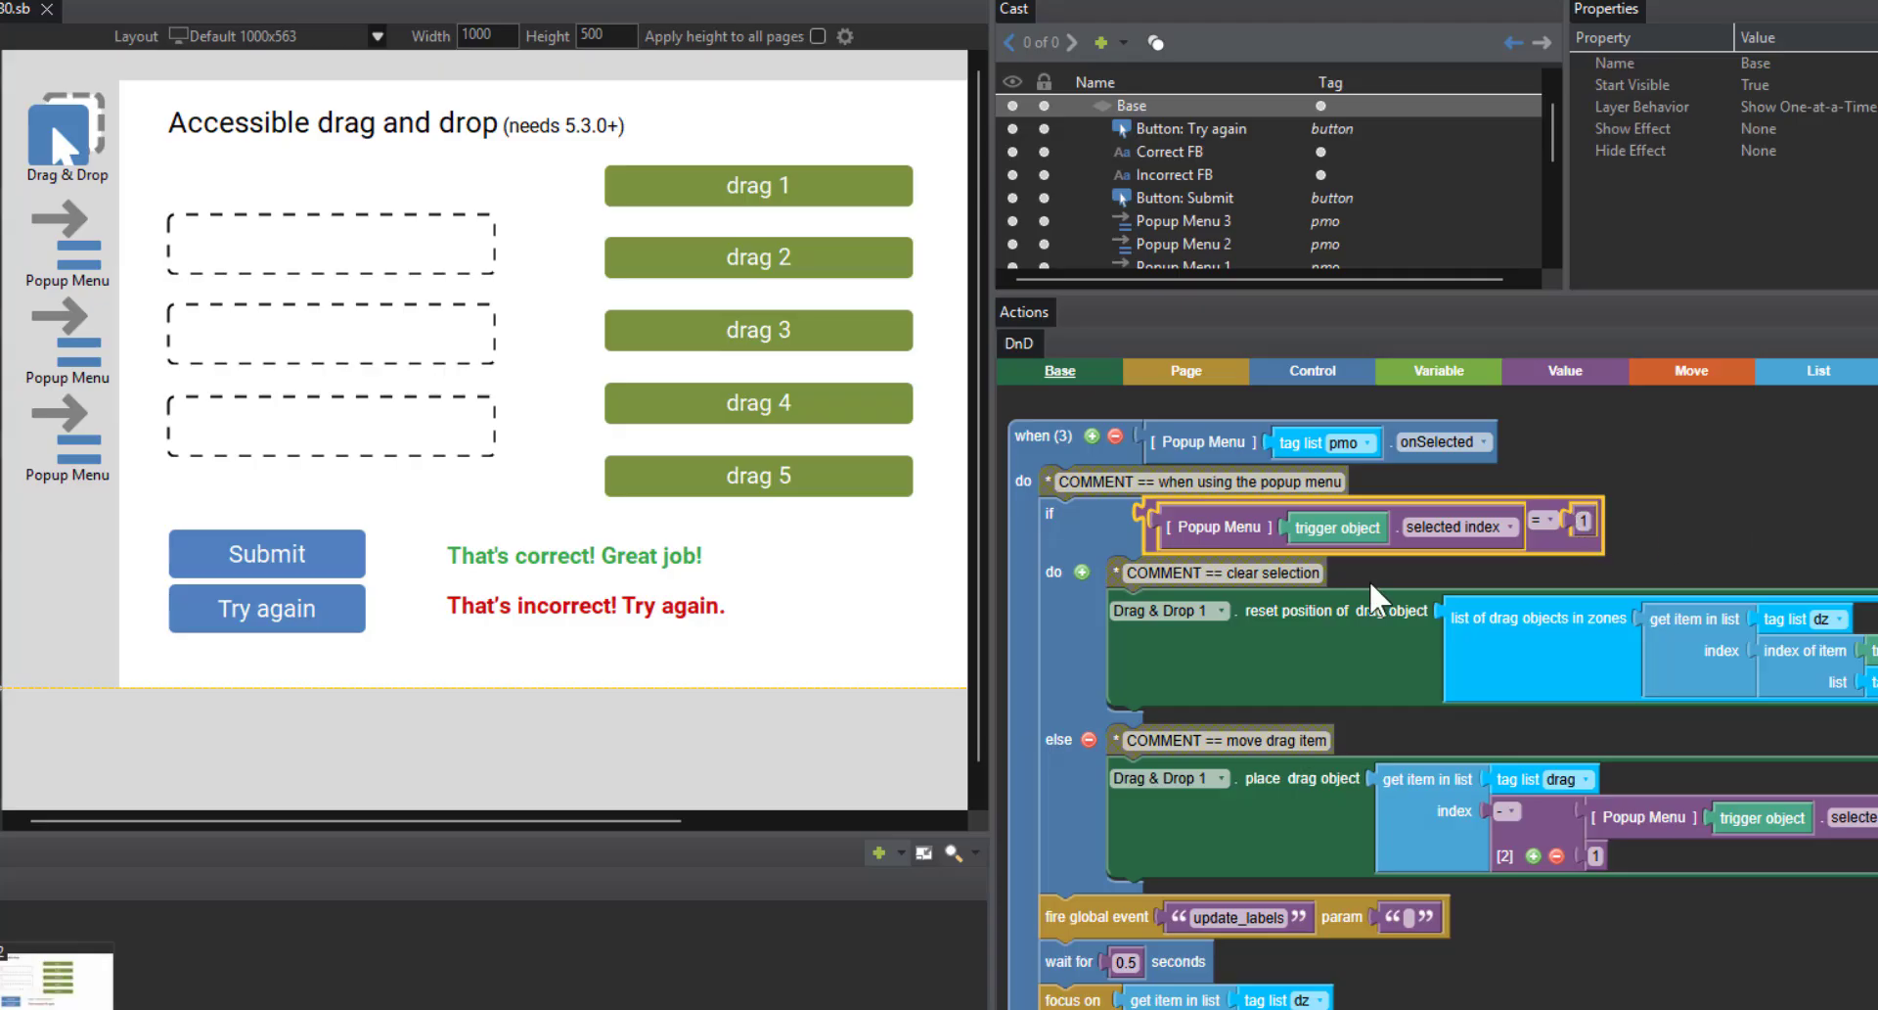
- Review the menu items in Popup Menu 1's Options beside the drag objects, then close the menu editor without changes
click(110, 270)
scroll(1787, 221, down, 3)
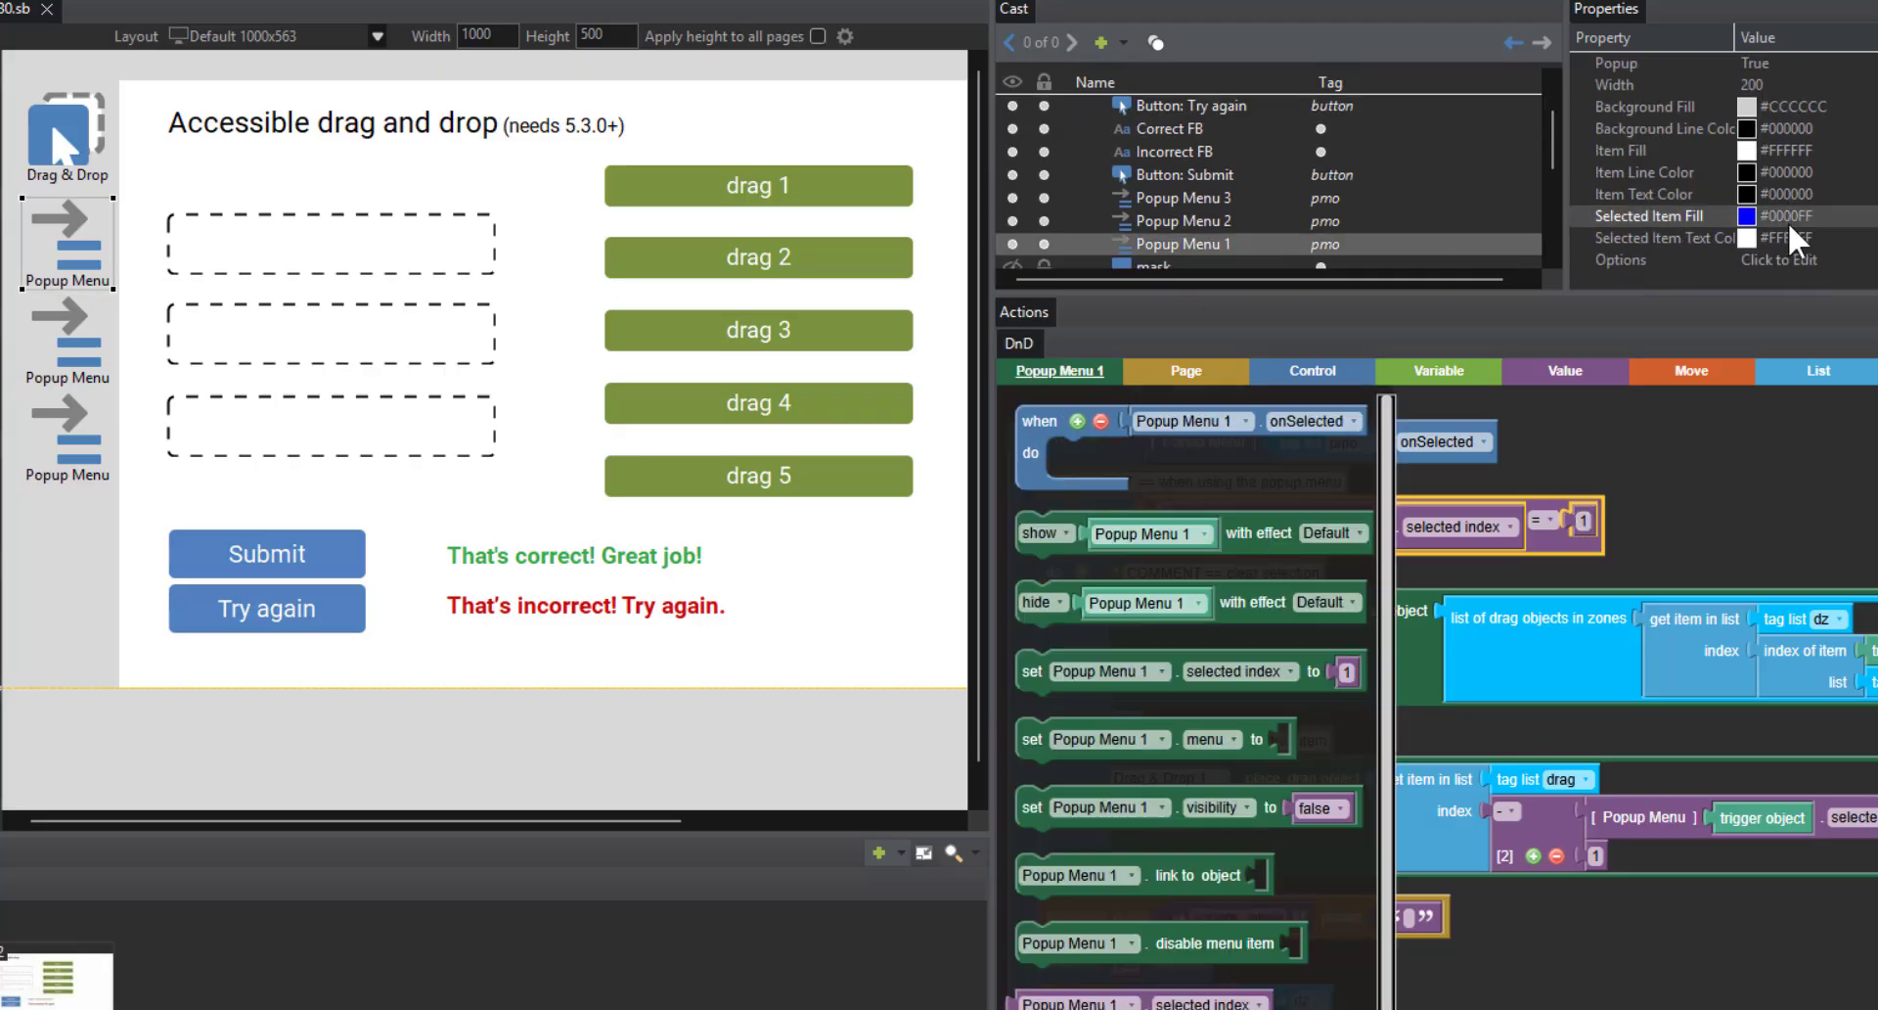
click(1787, 260)
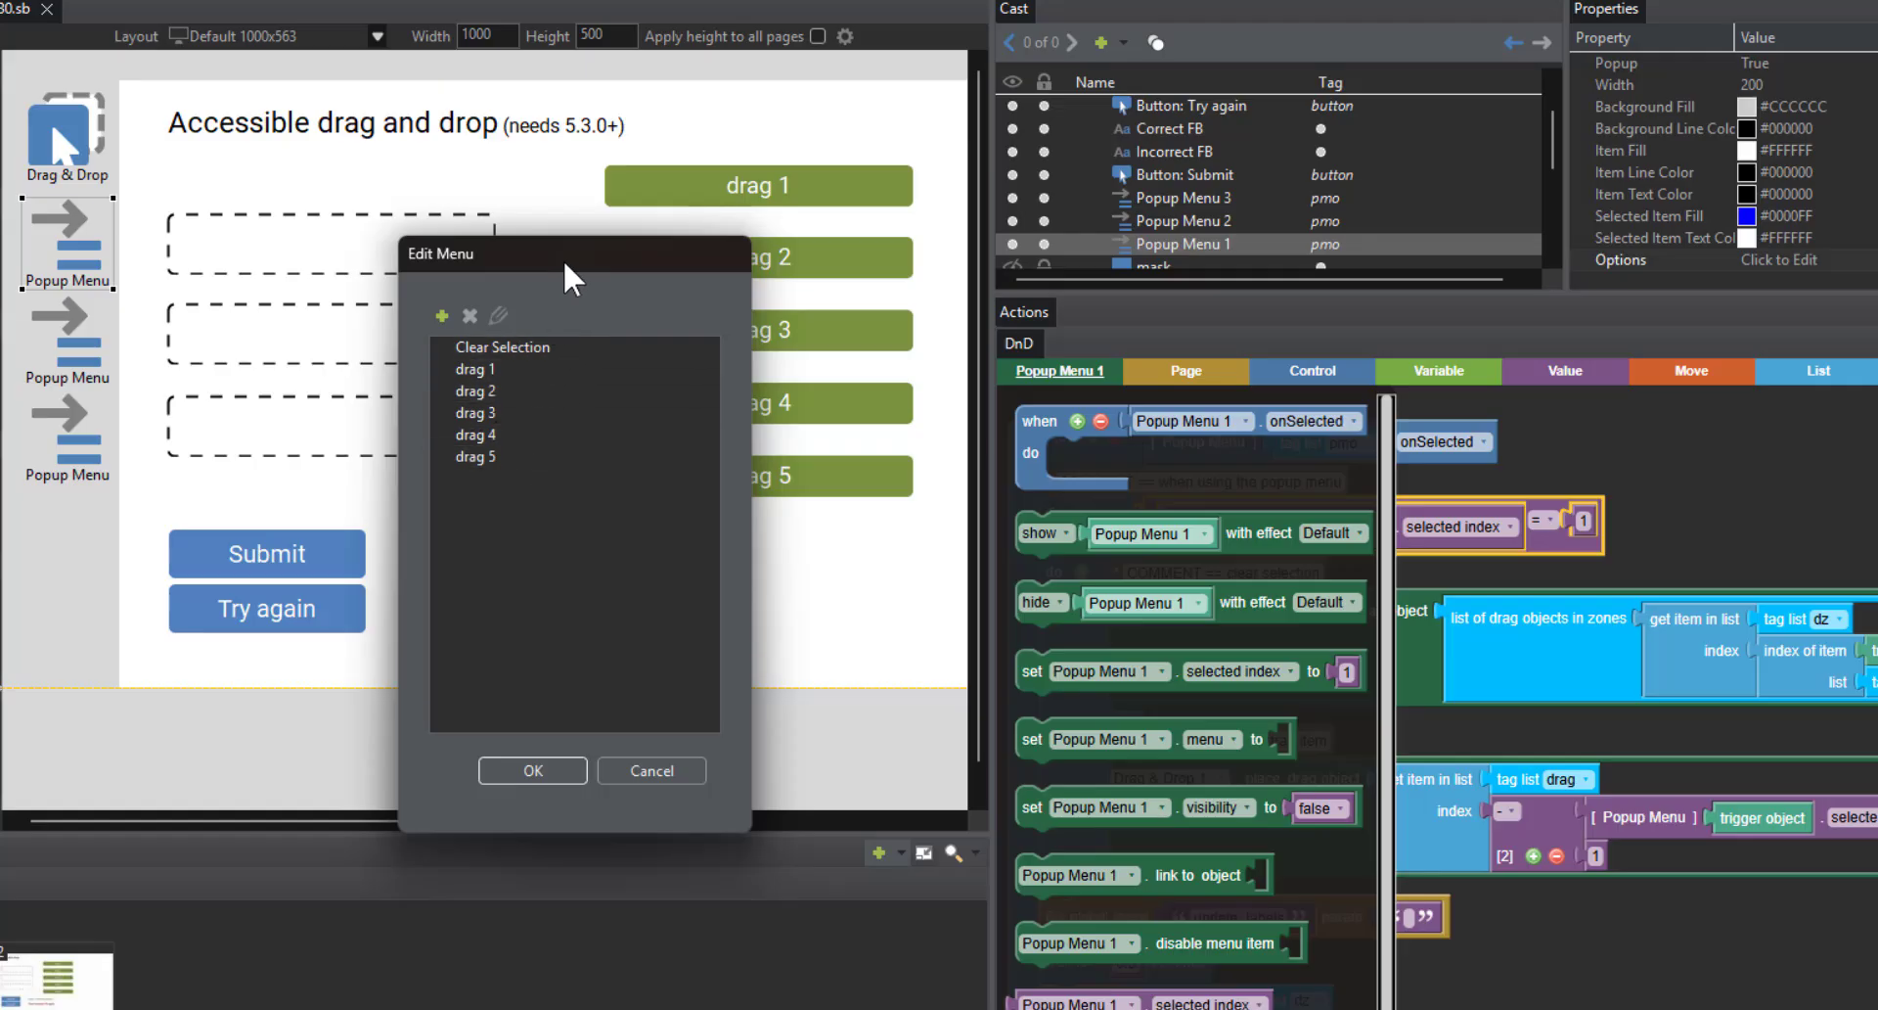
drag(561, 258, 339, 209)
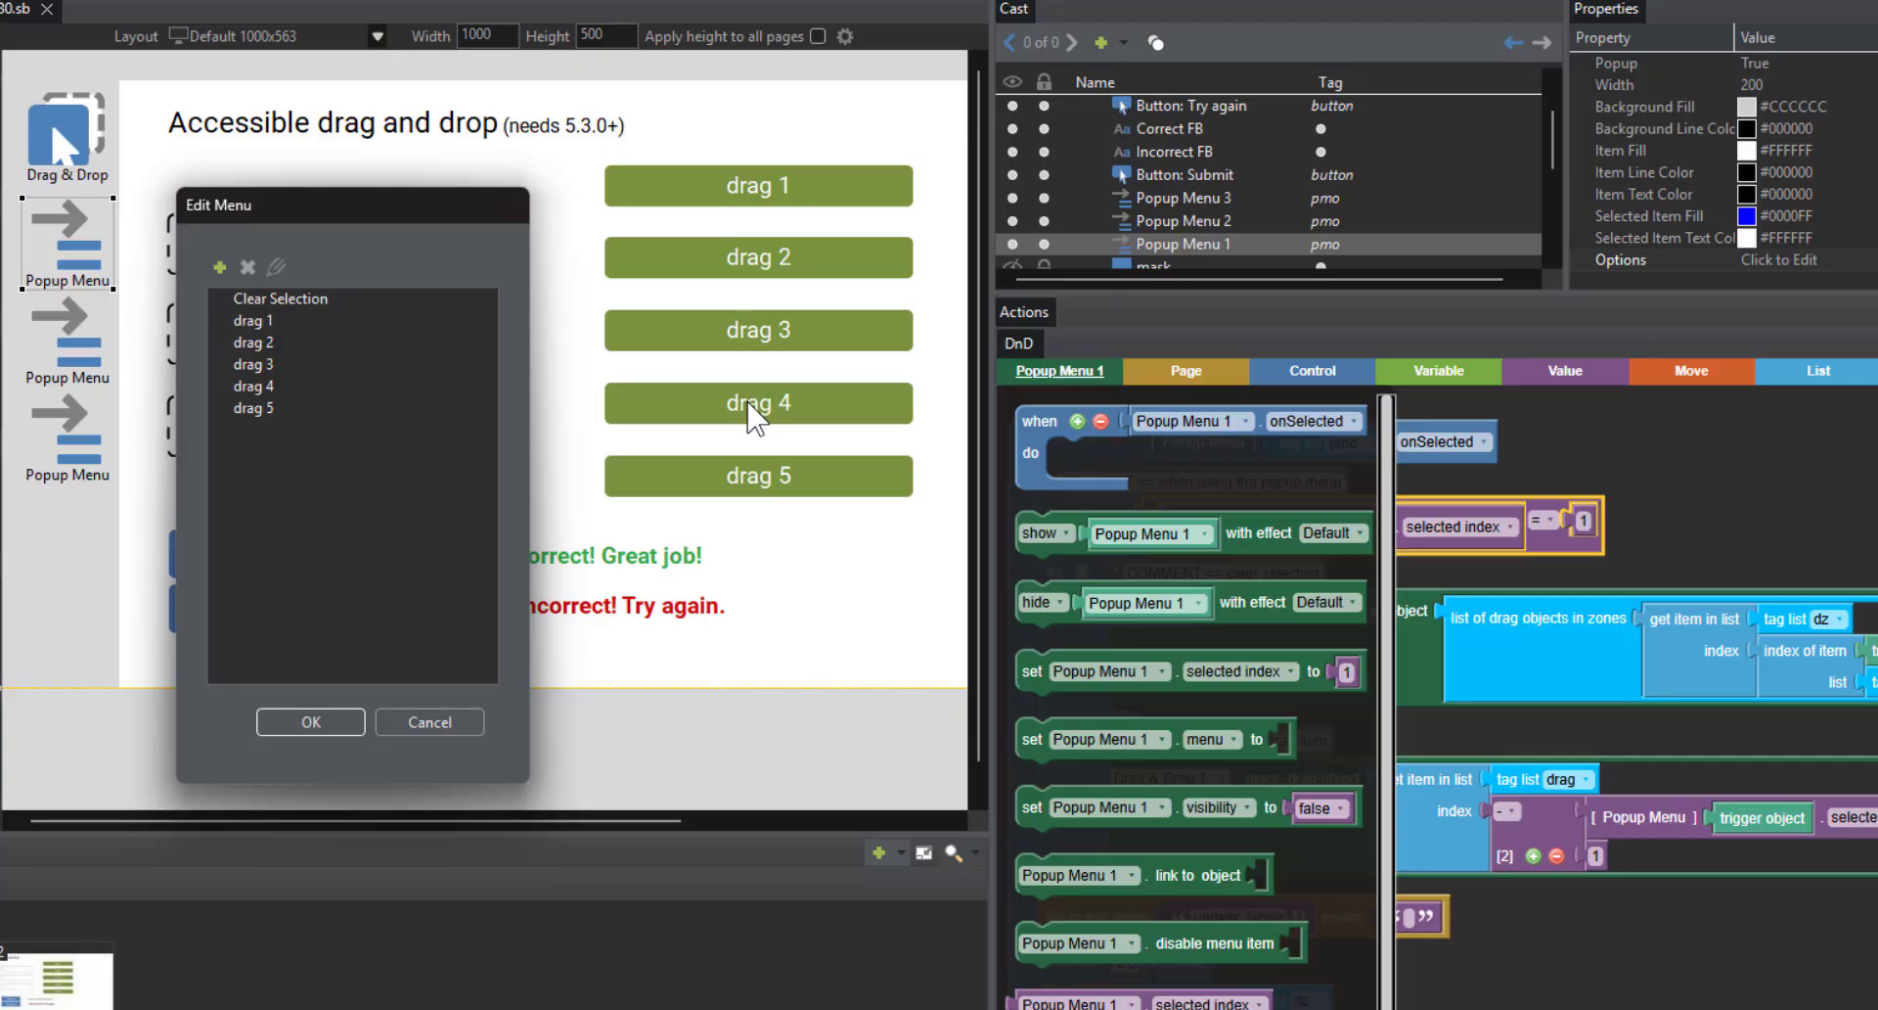
click(471, 718)
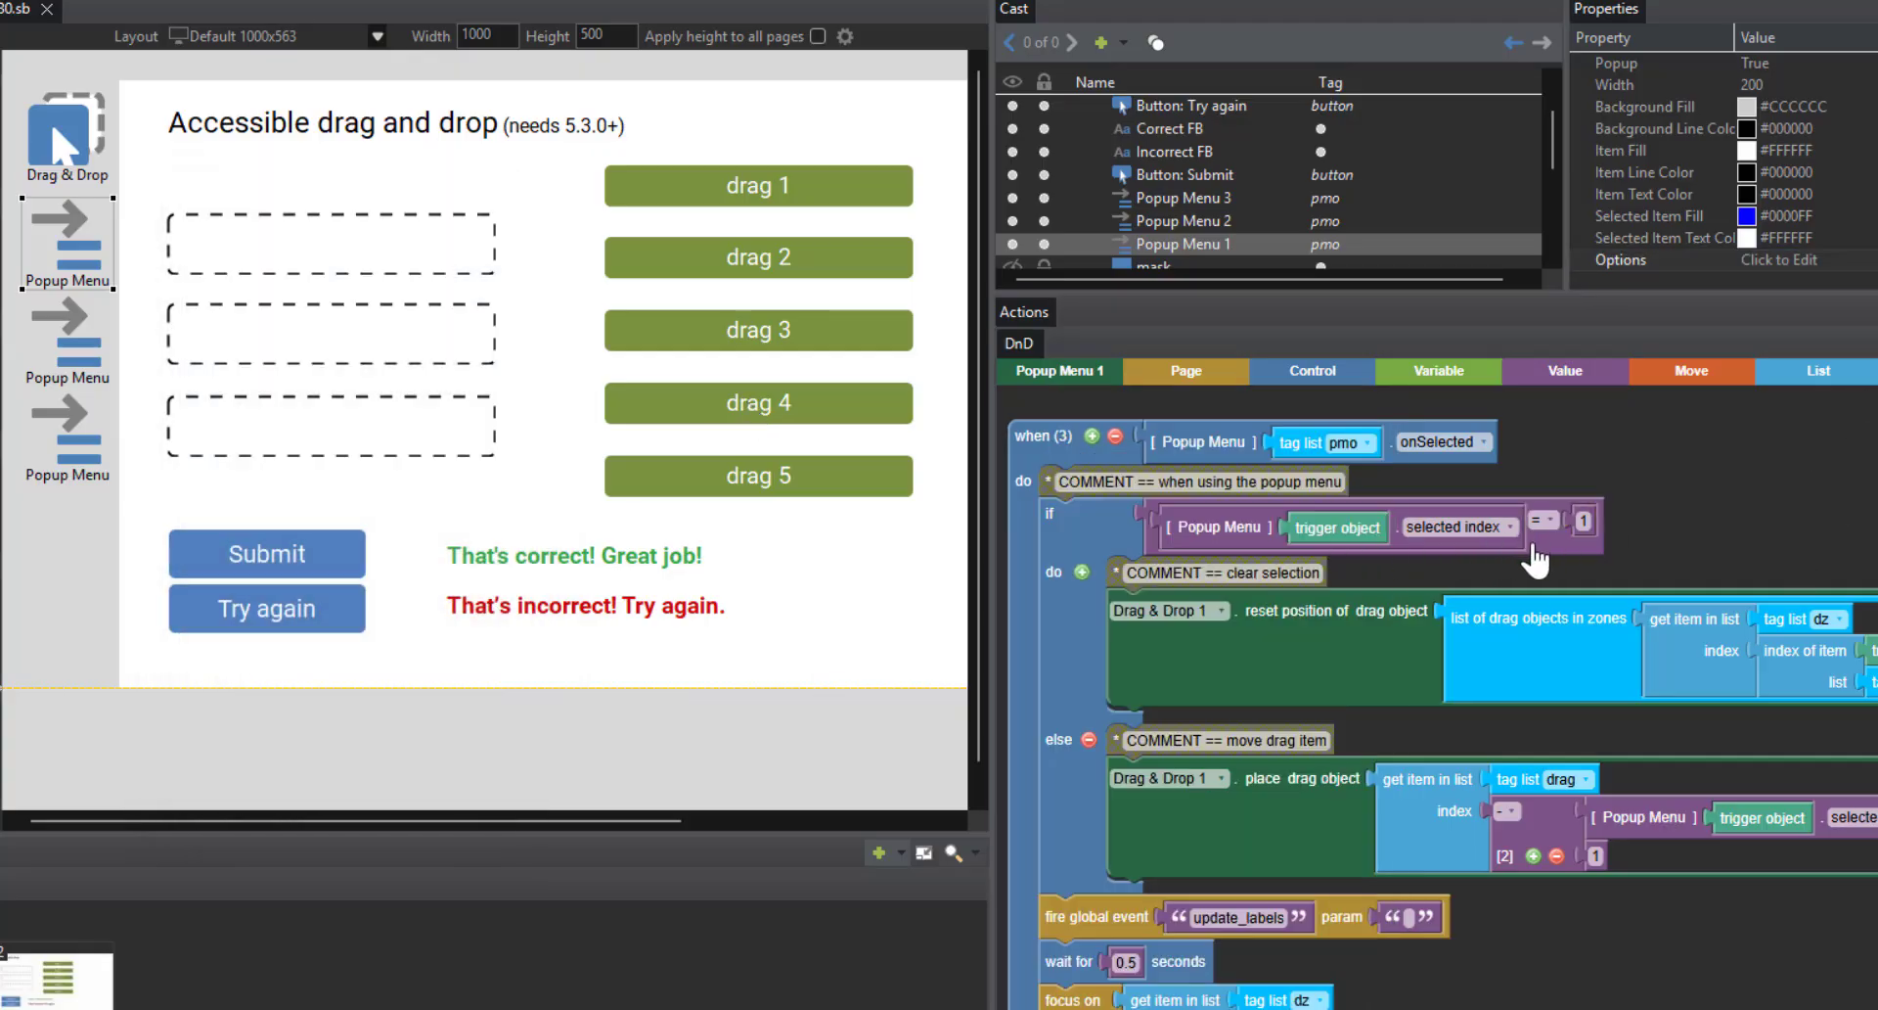
- Examine how the clear selection branch resets the drag object in the drop zone matching the triggering popup menu's index
click(1280, 650)
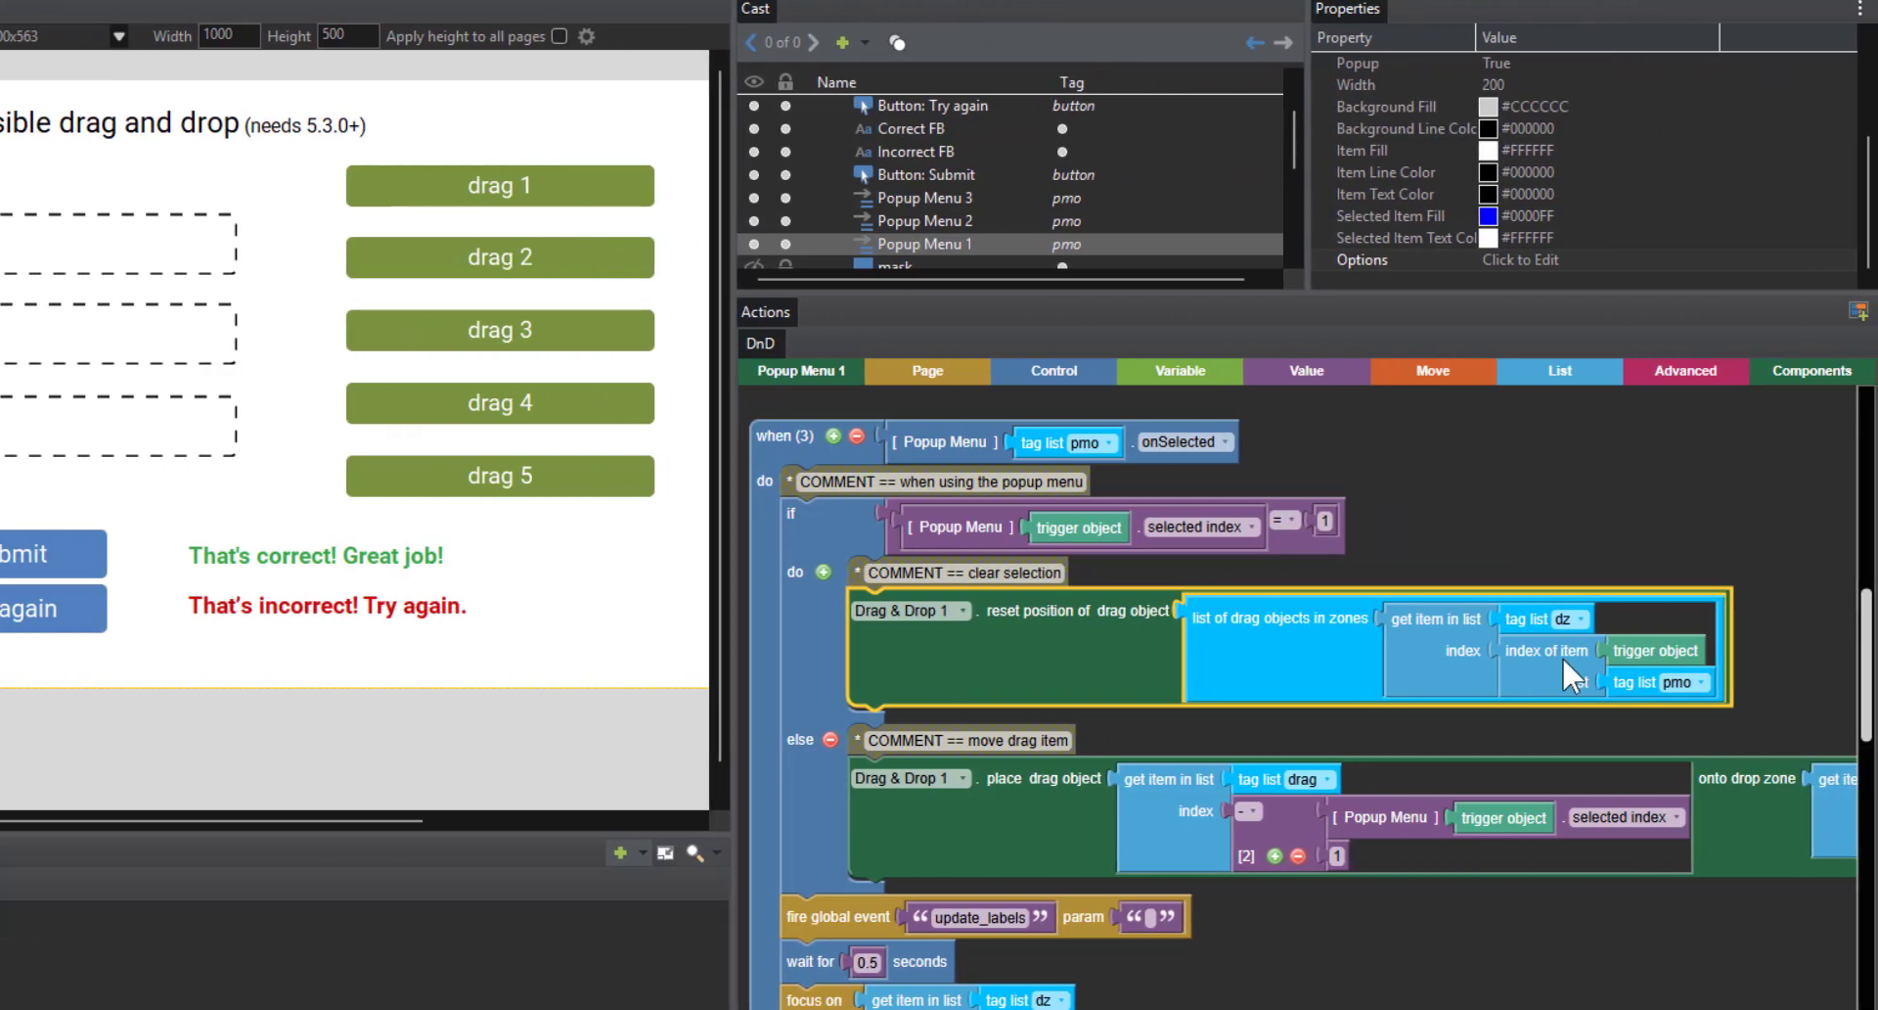
click(1821, 675)
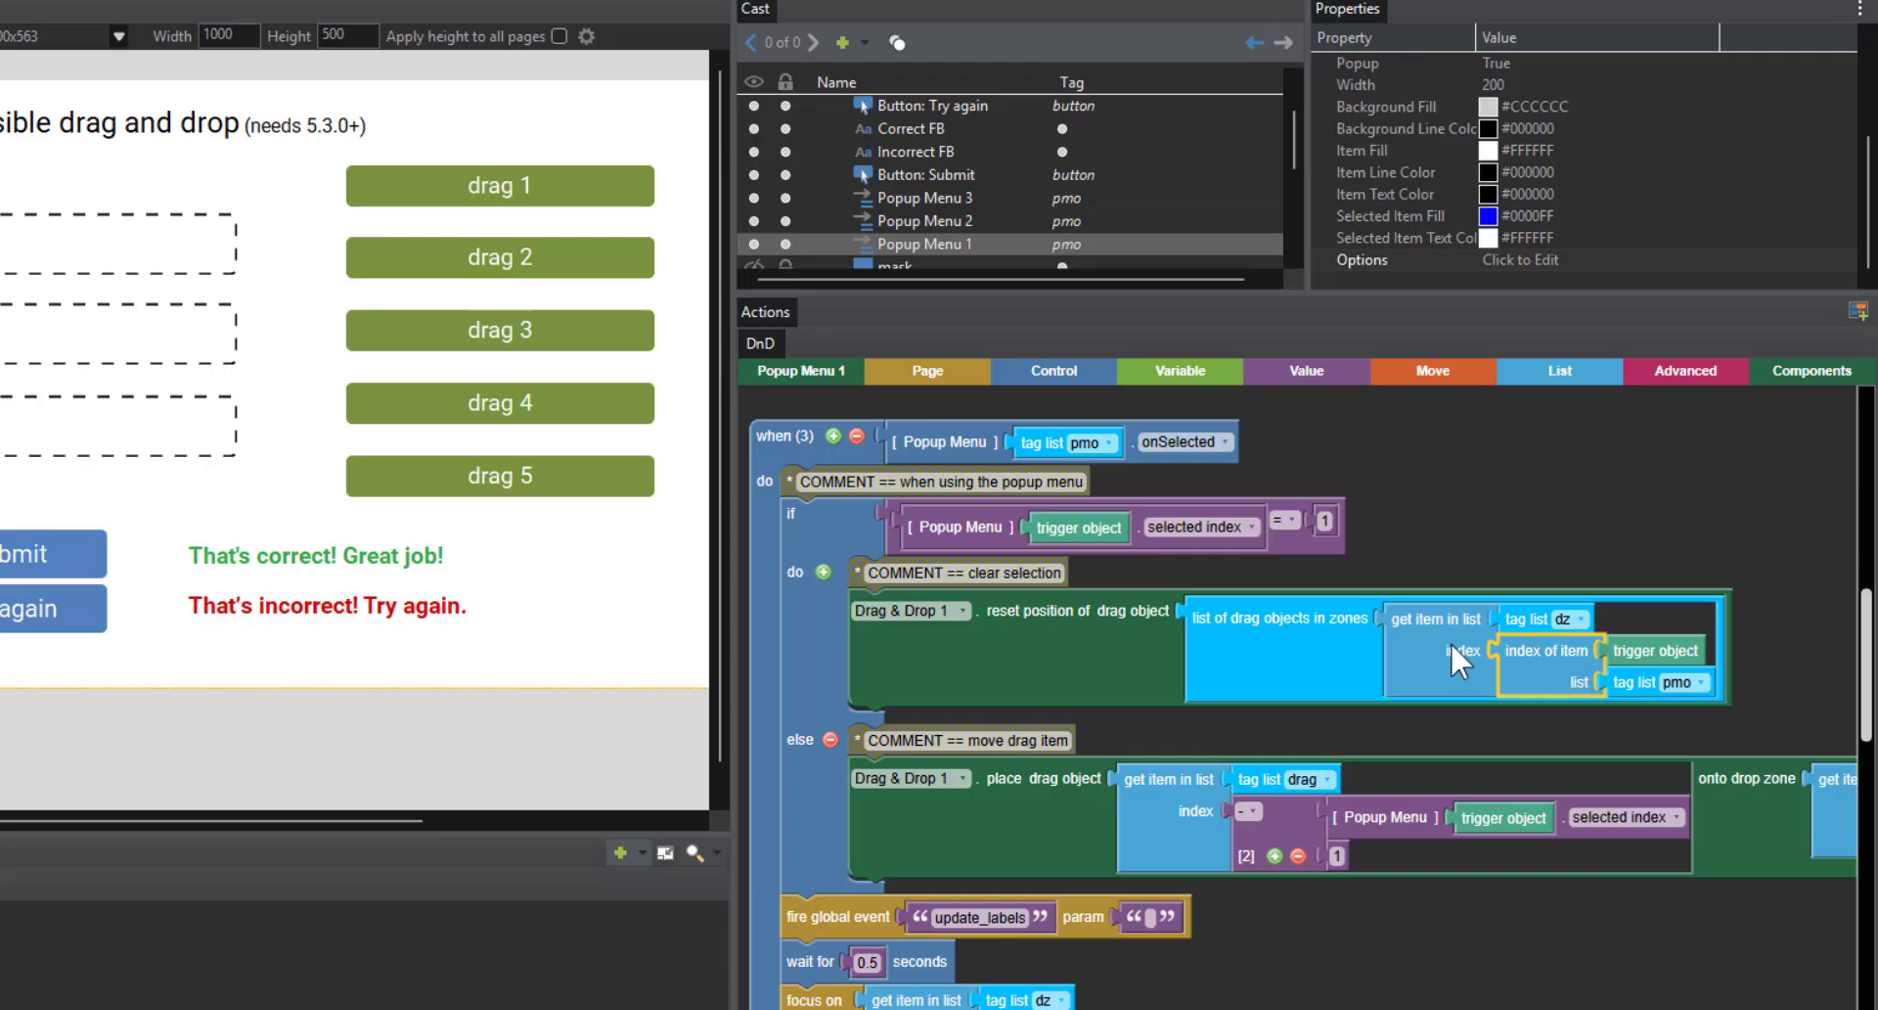
click(1450, 643)
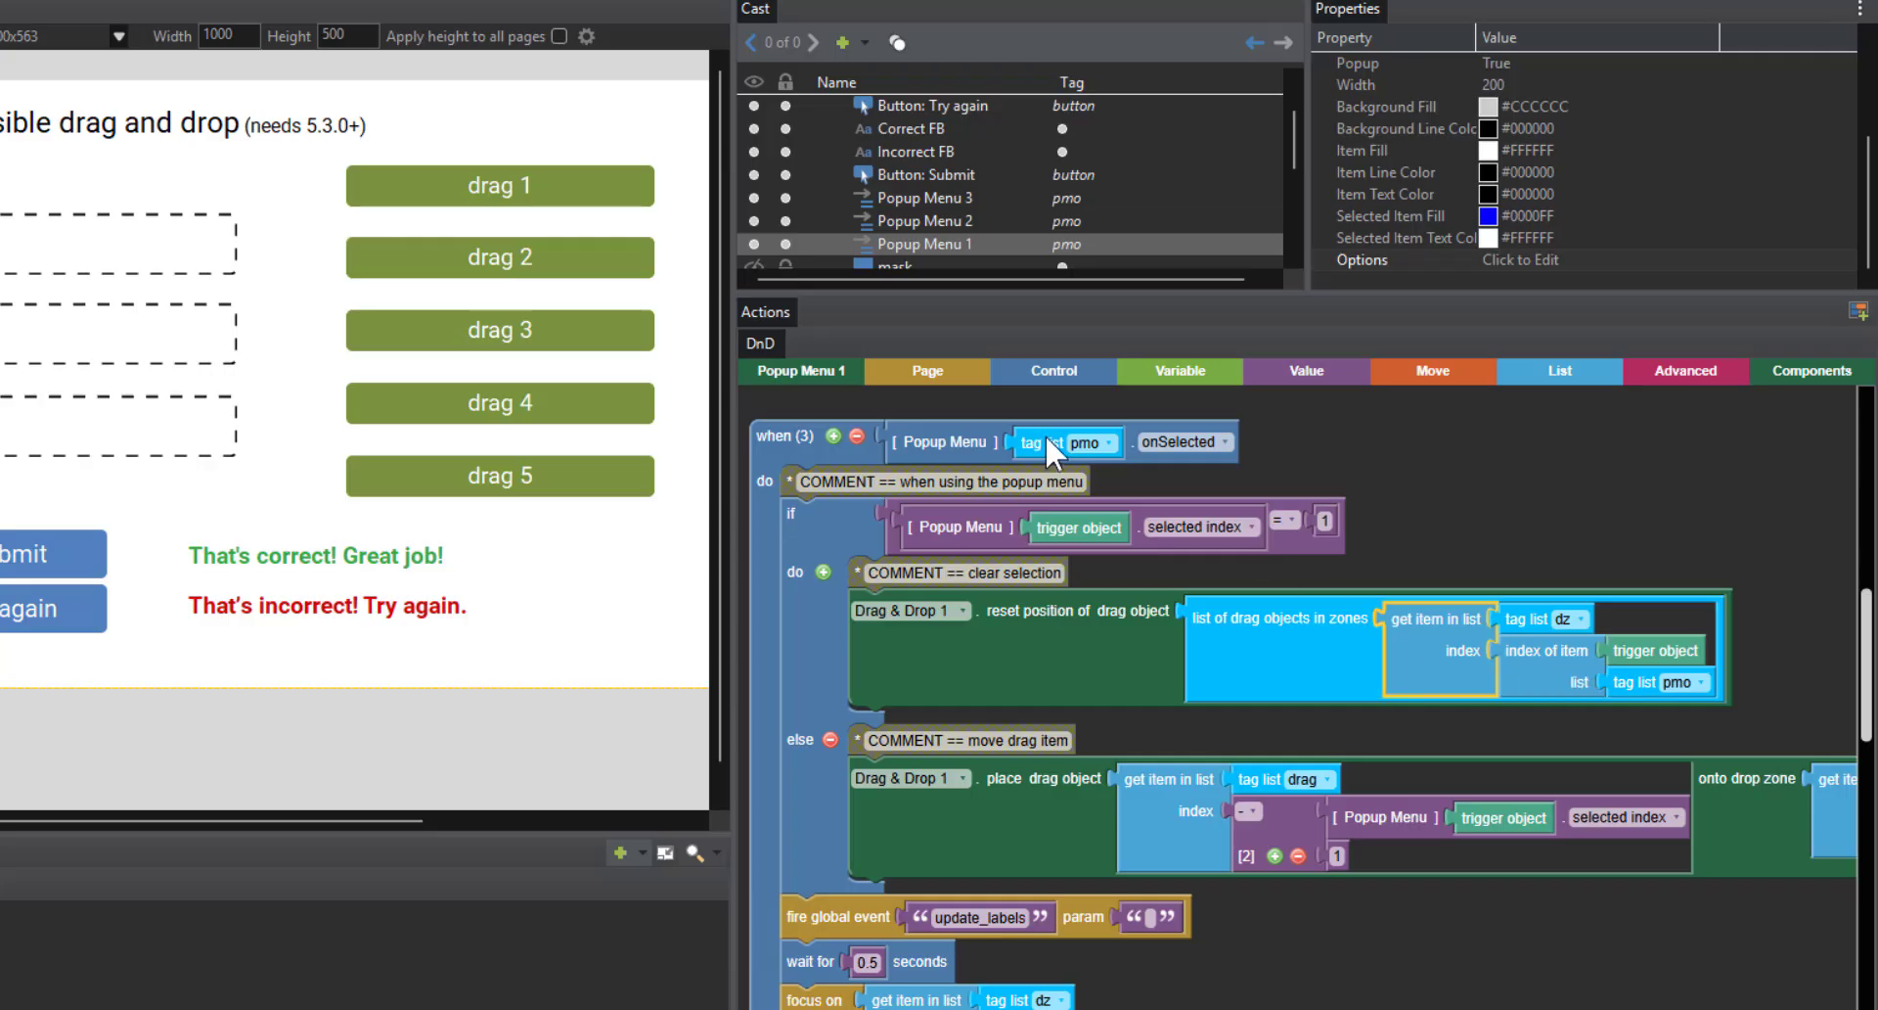
click(1249, 626)
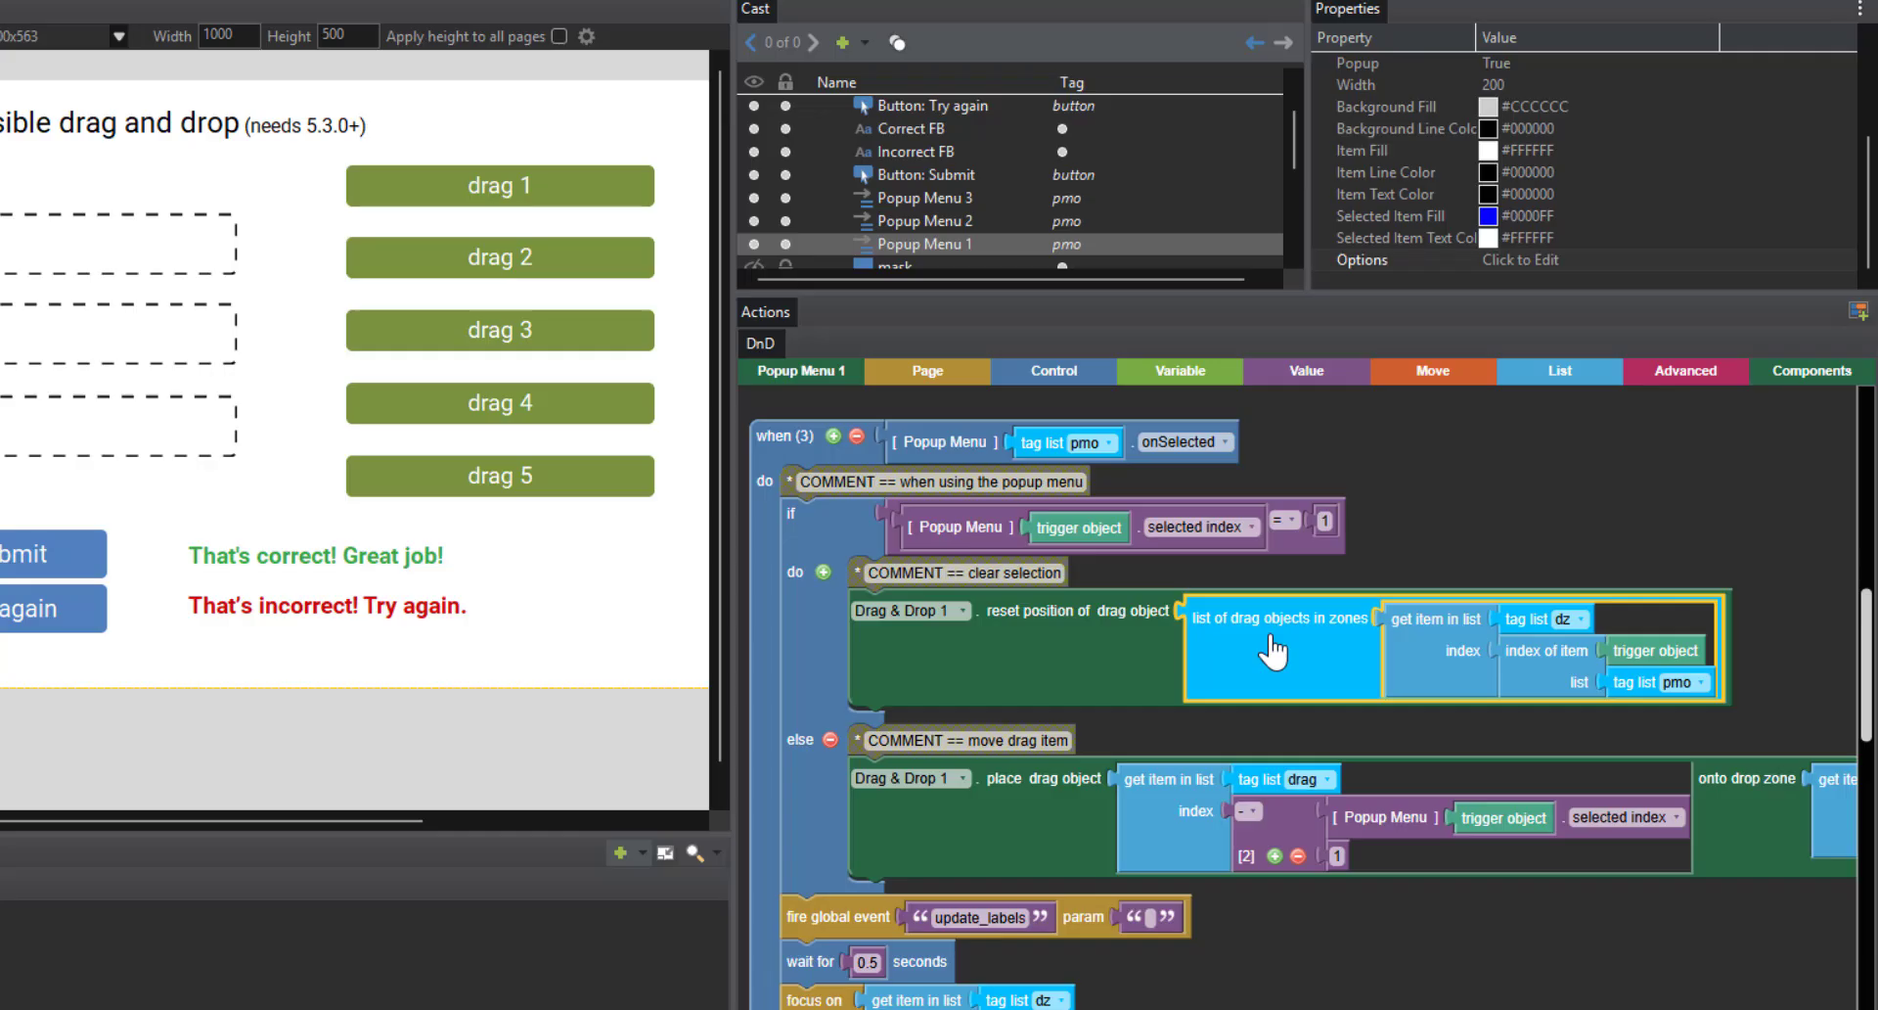
click(1125, 657)
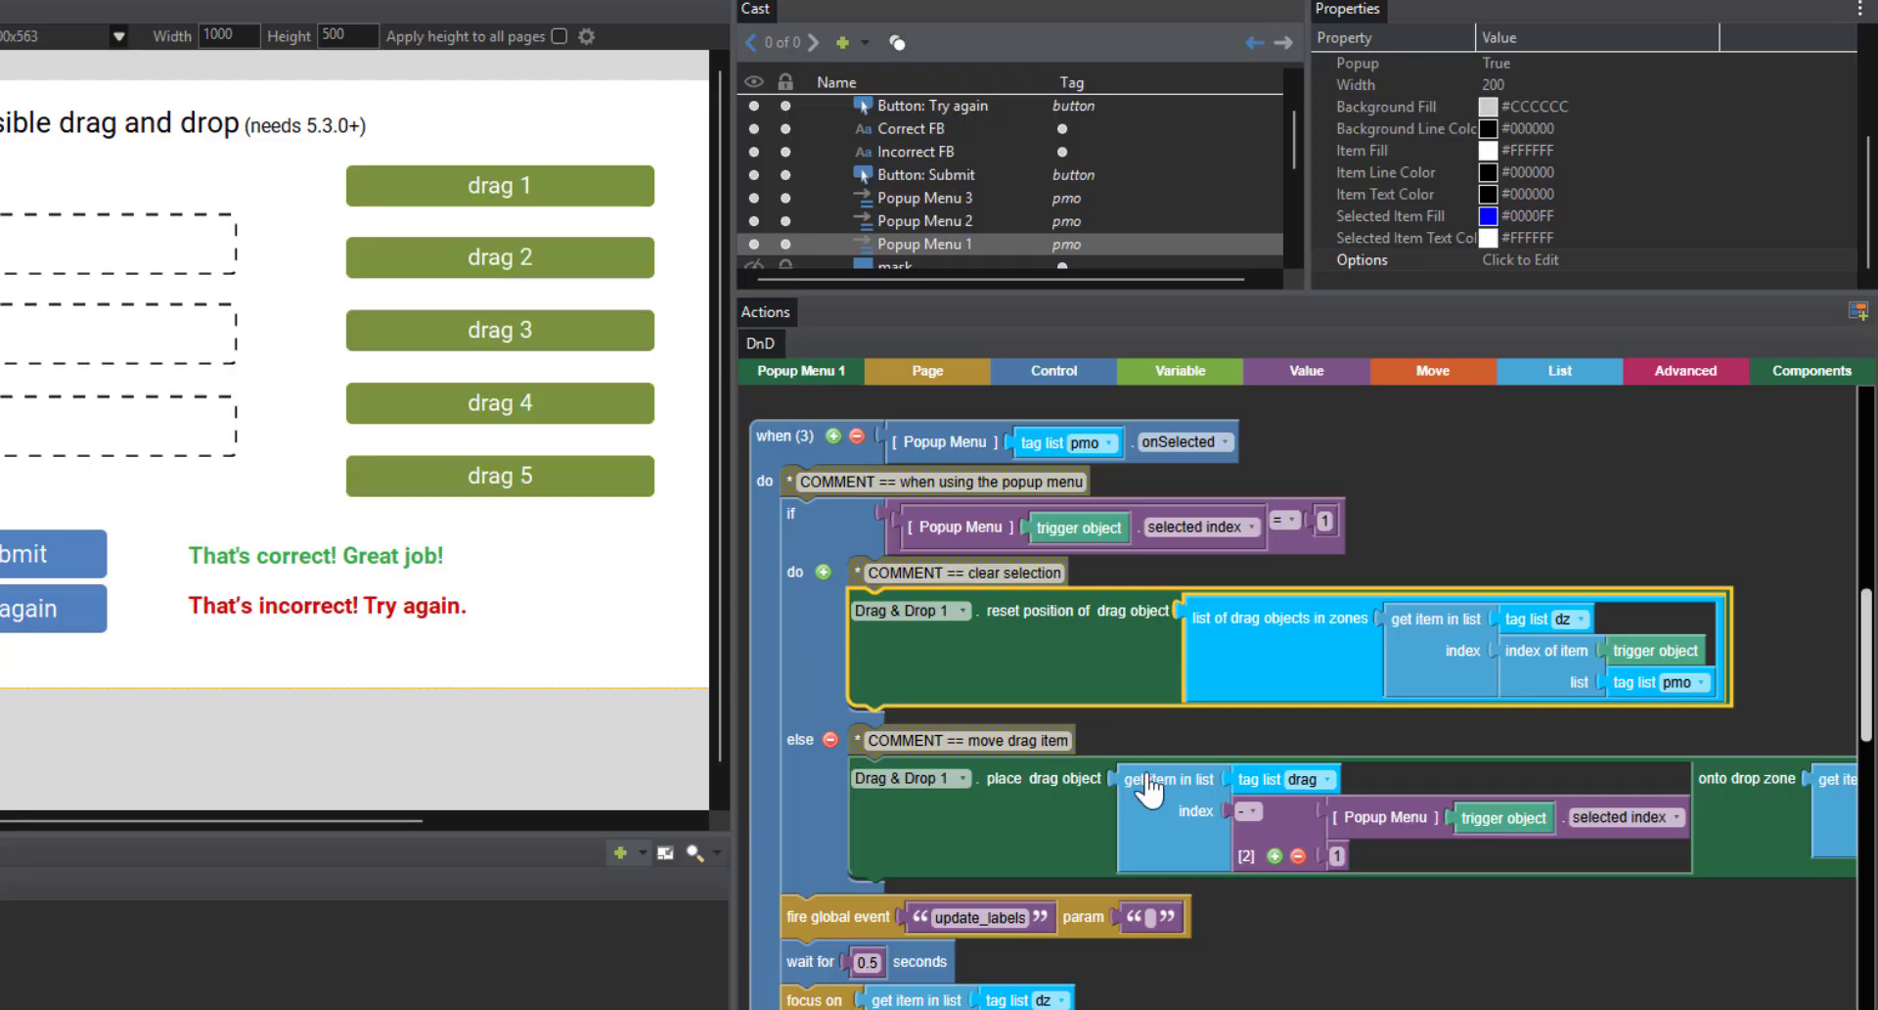
- Enlarge the action block workspace and examine how the else branch places a drag object using the popup menu's selected index minus 1
drag(1159, 736, 1165, 640)
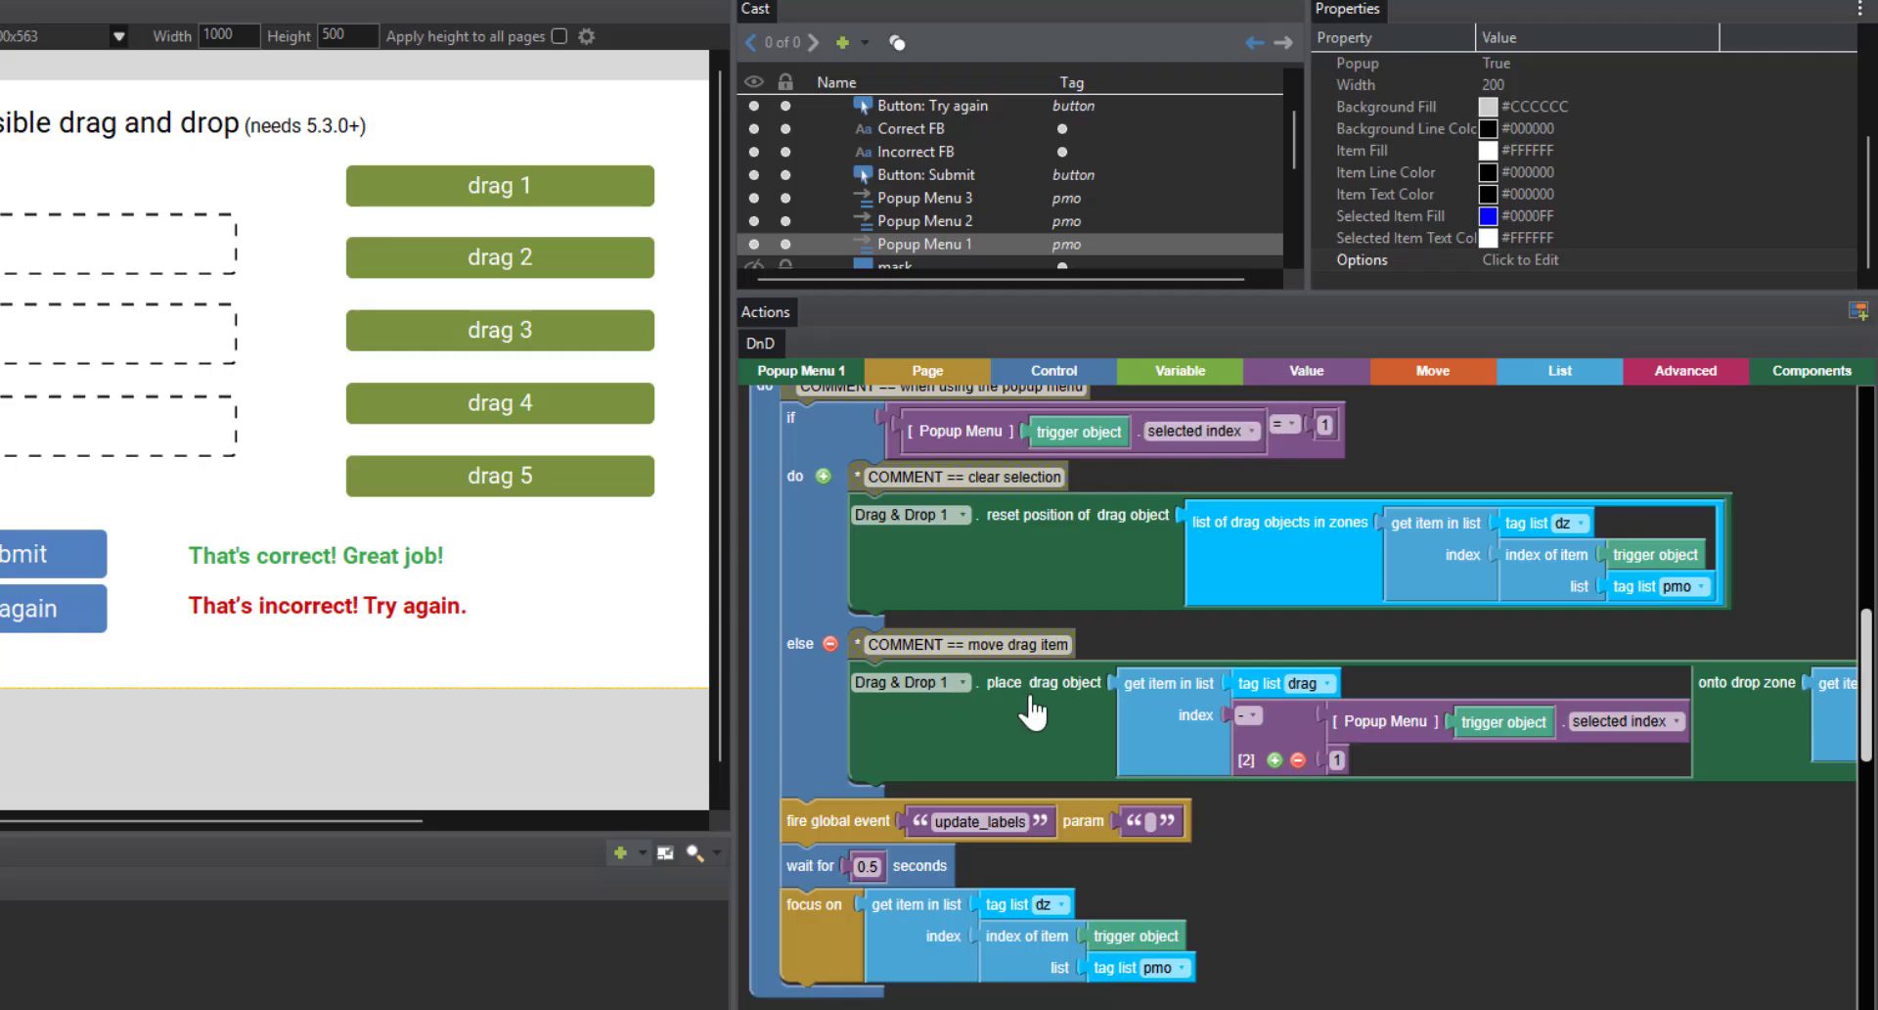
double_click(904, 311)
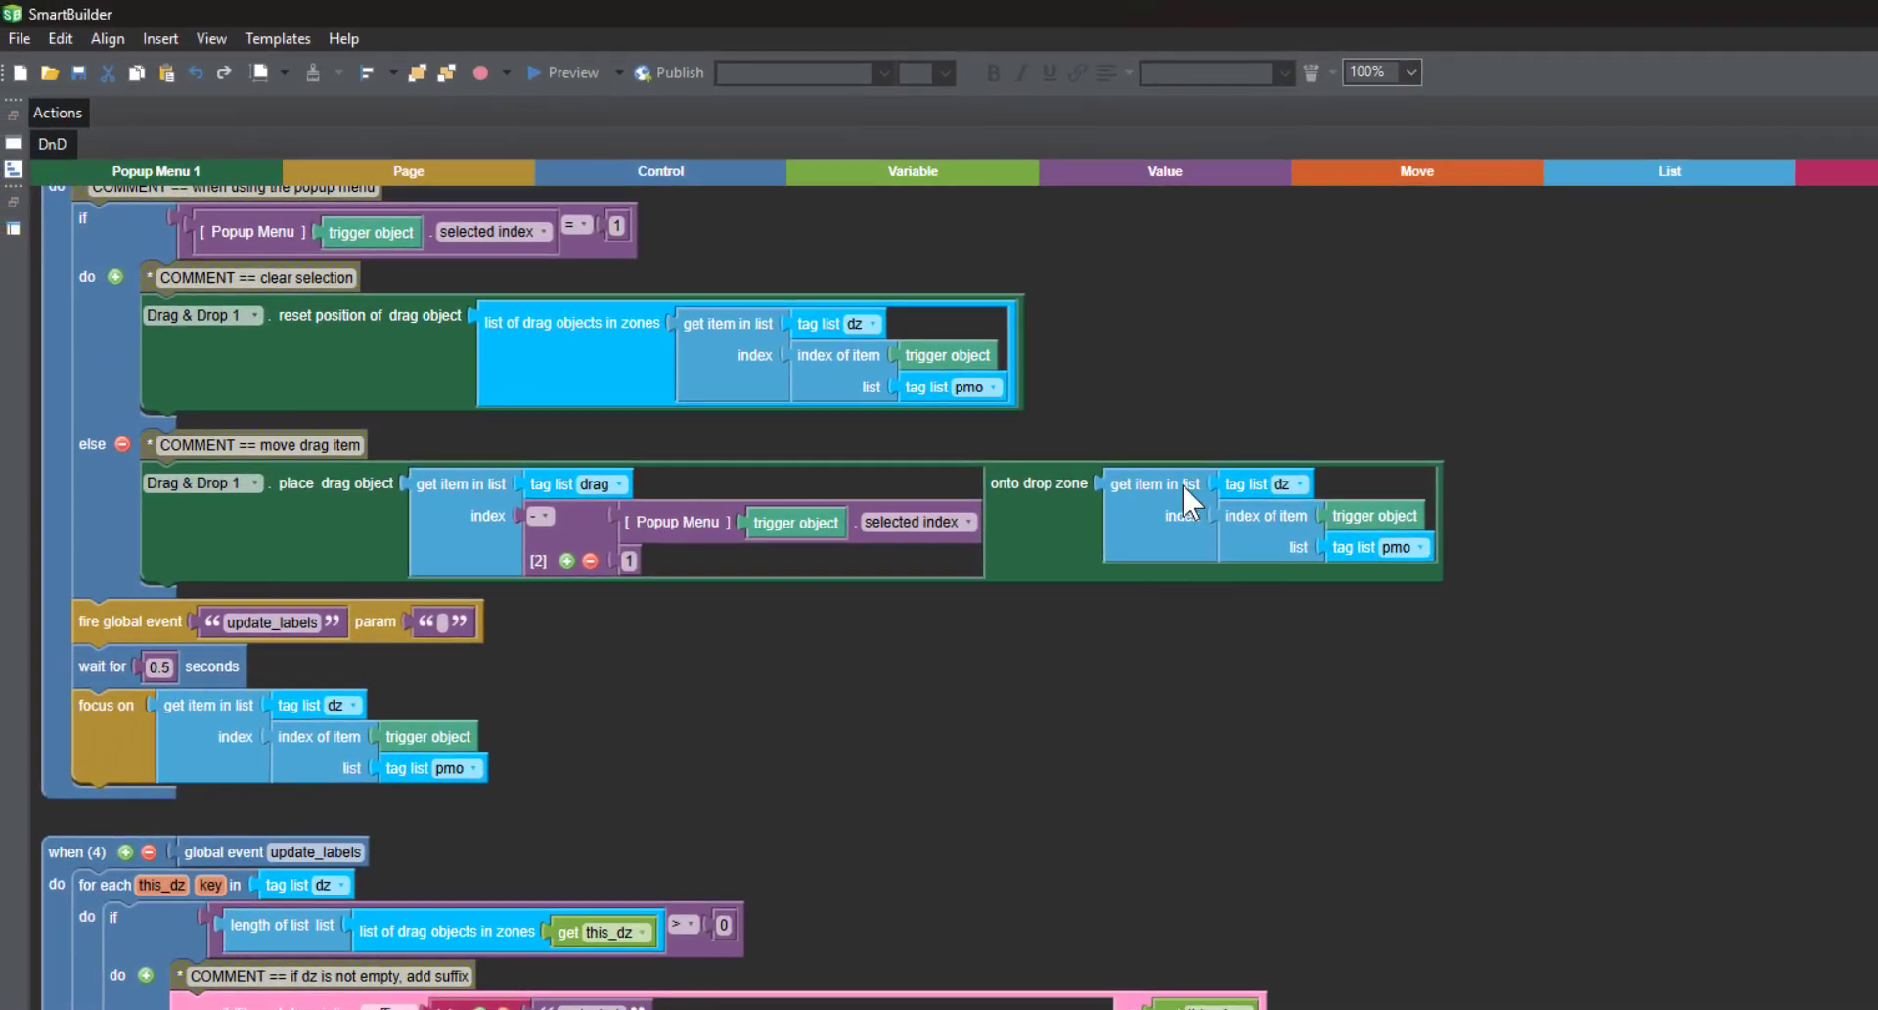
click(1135, 484)
drag(808, 271, 789, 339)
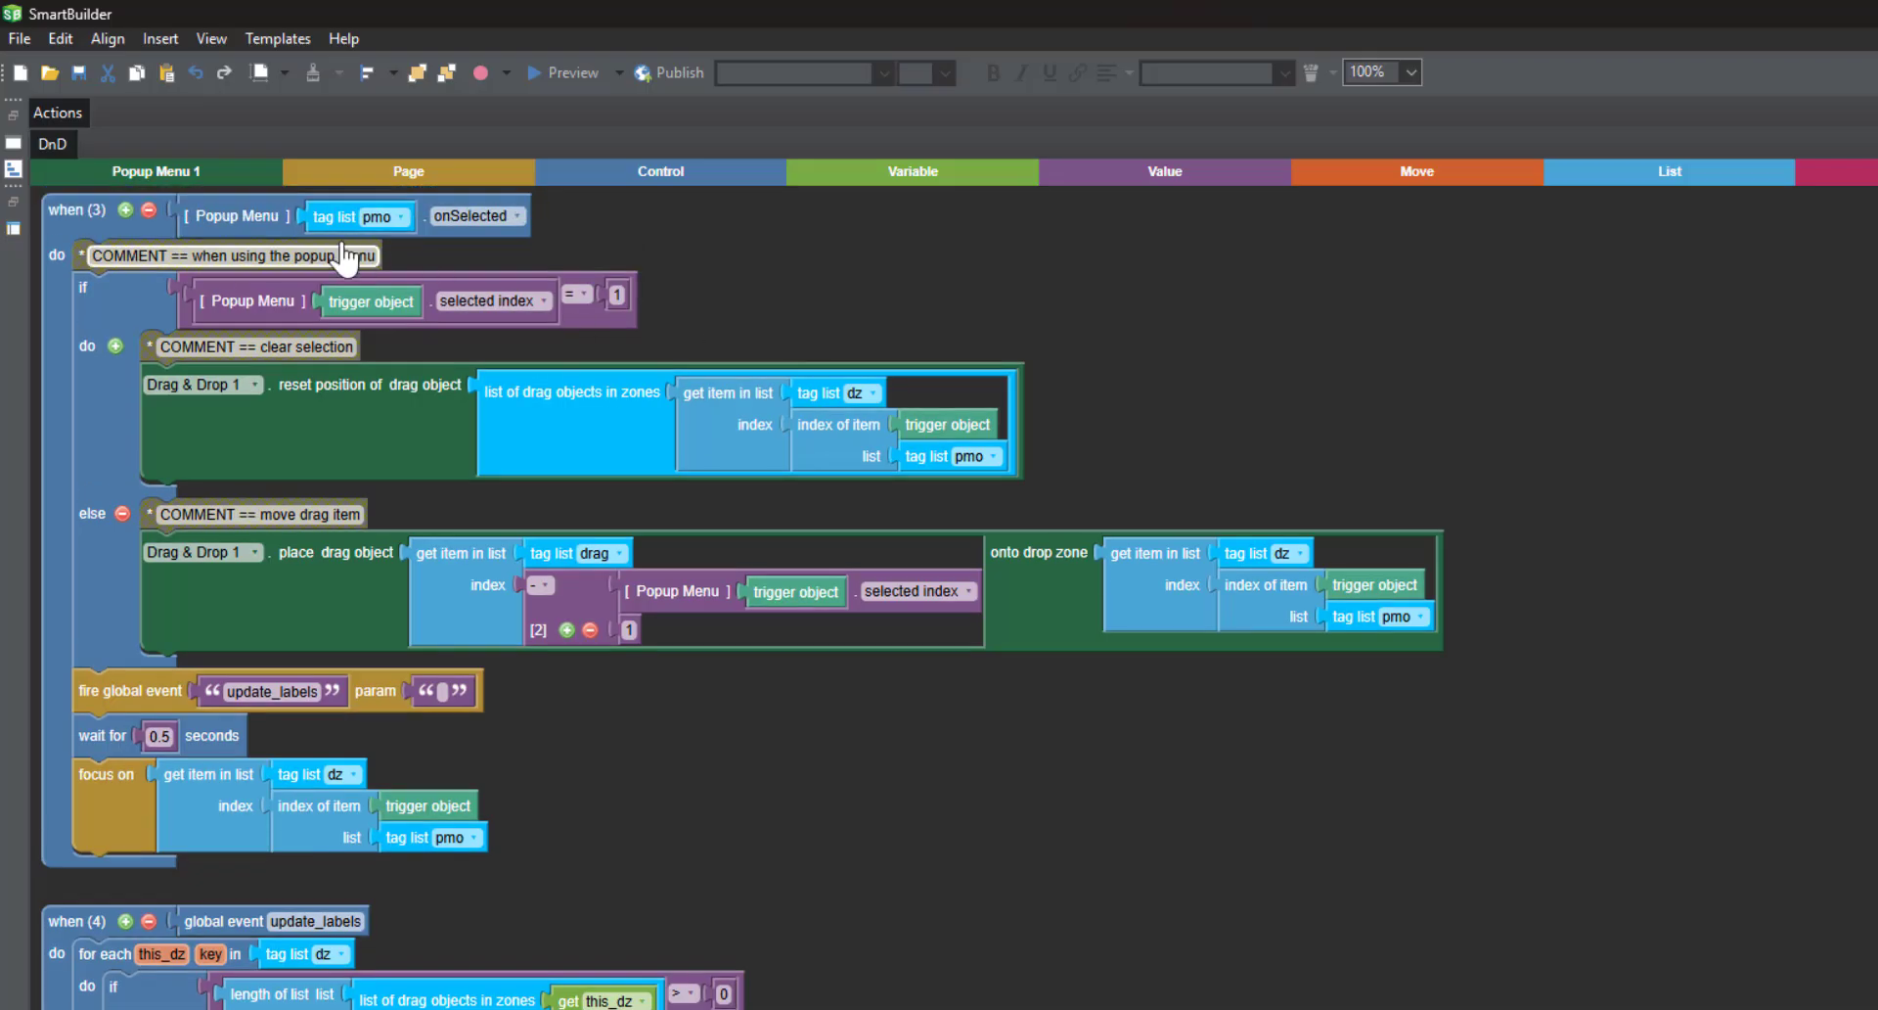
click(478, 573)
click(544, 550)
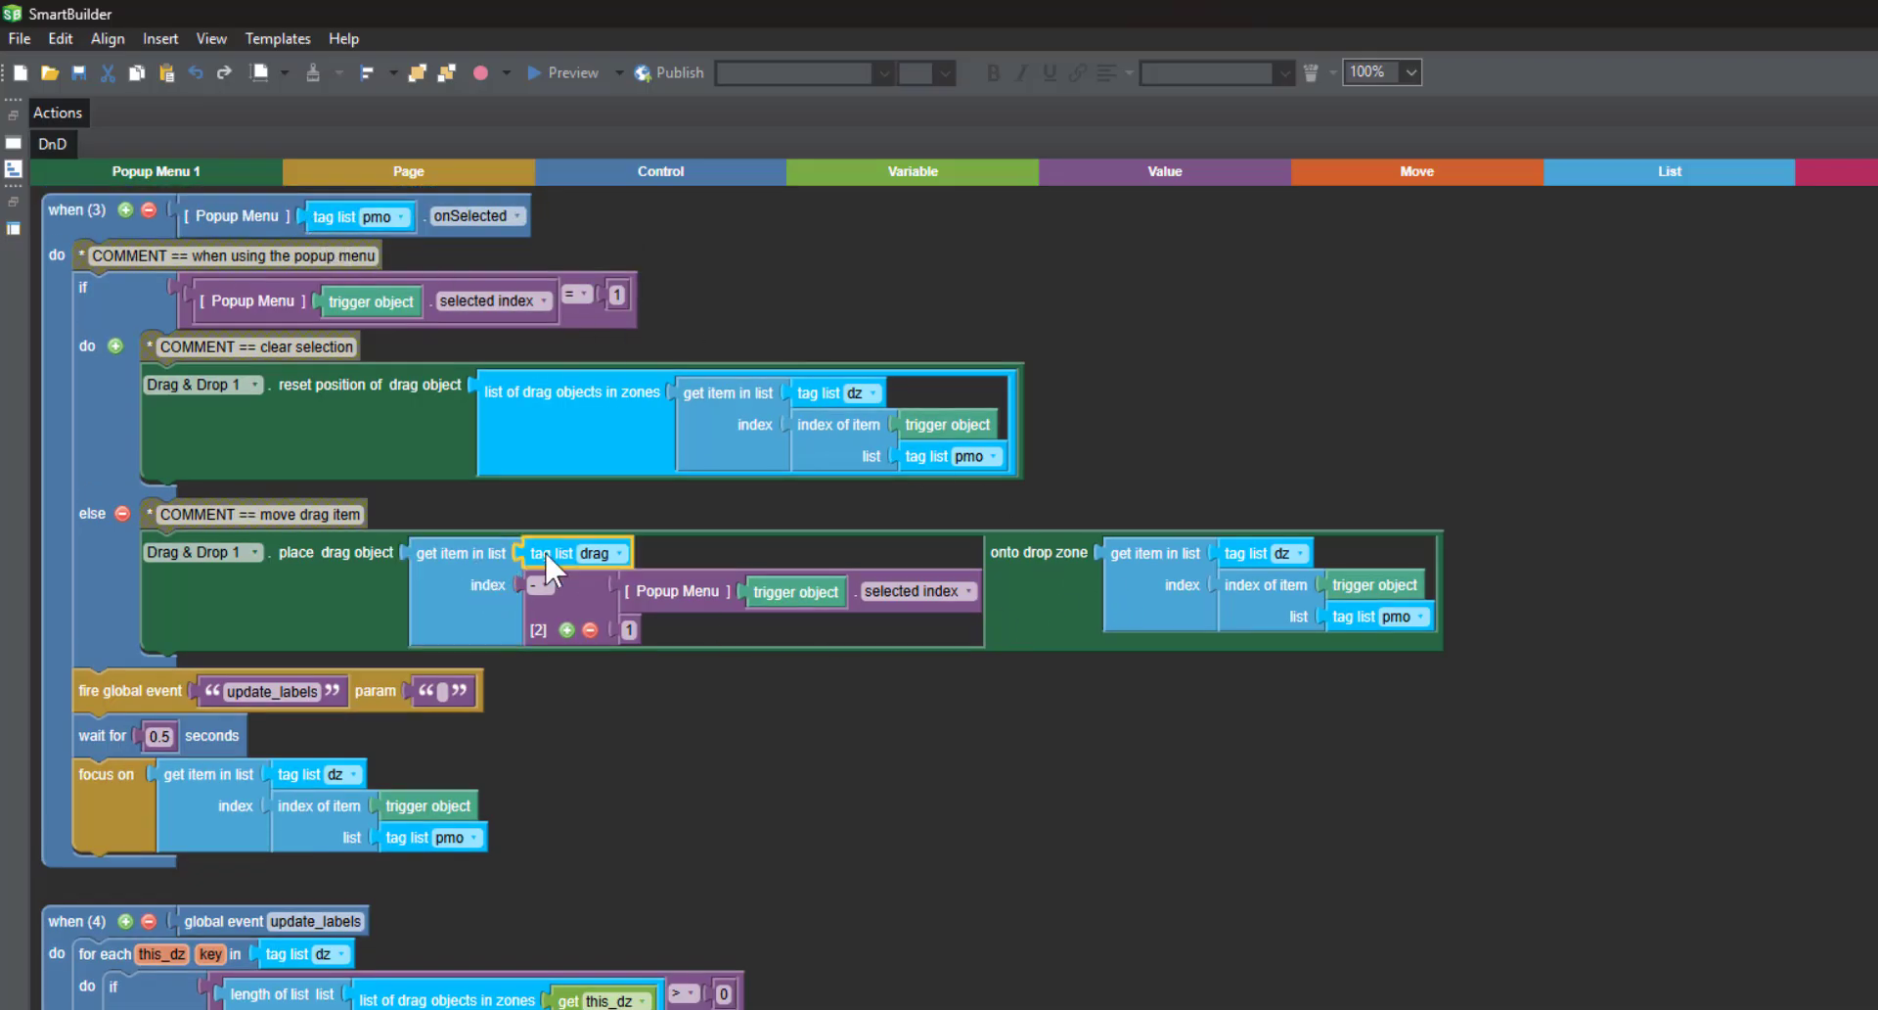
click(677, 587)
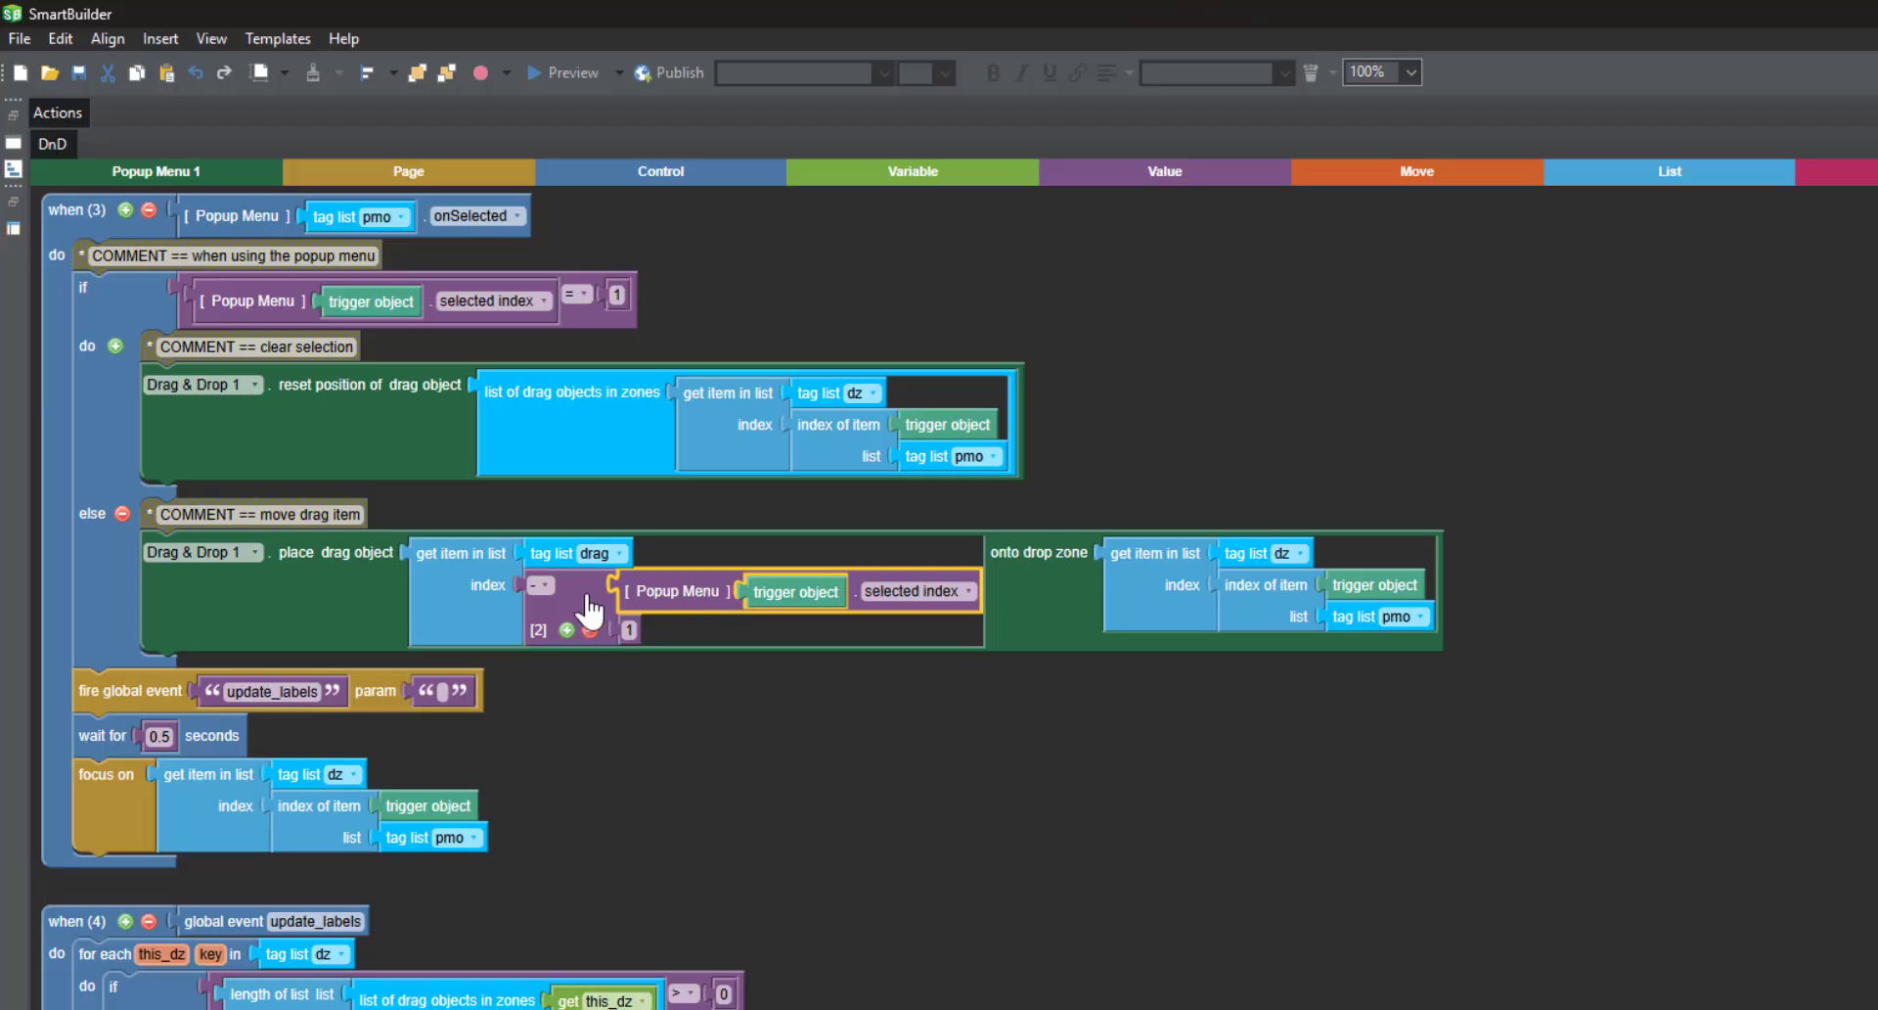
click(488, 592)
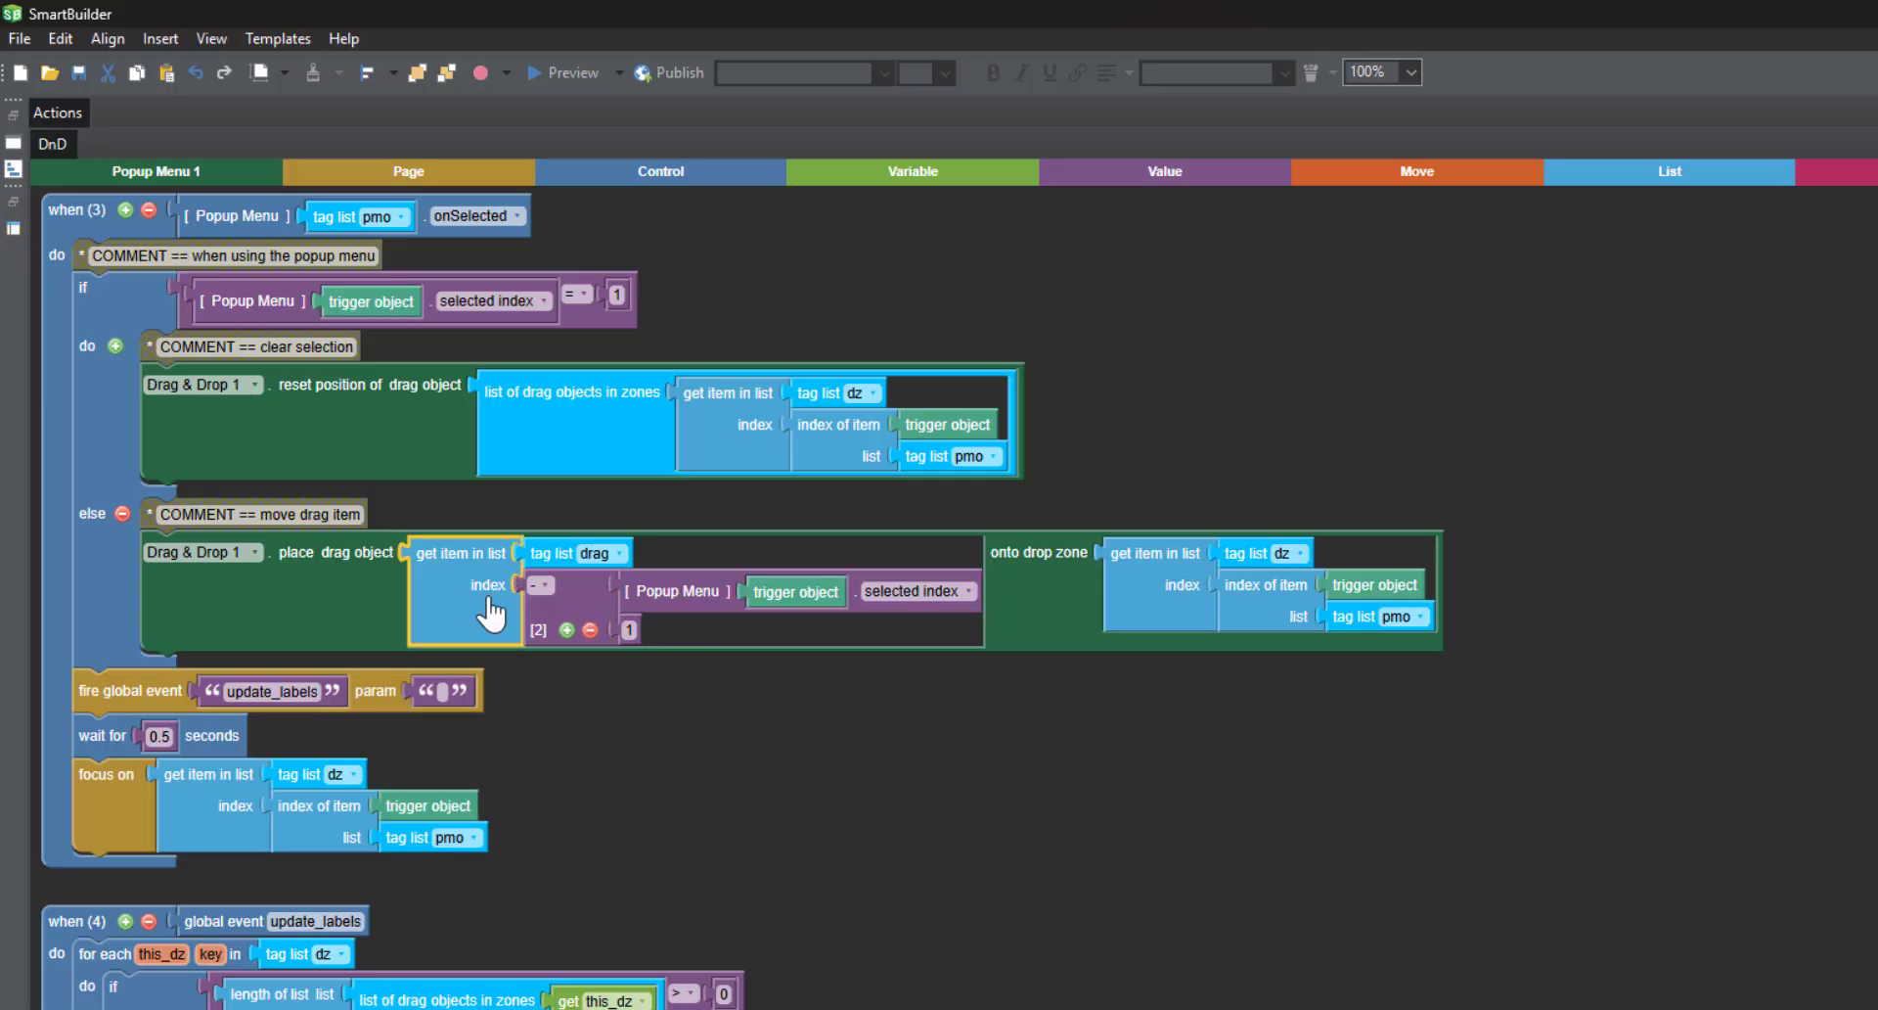
click(532, 563)
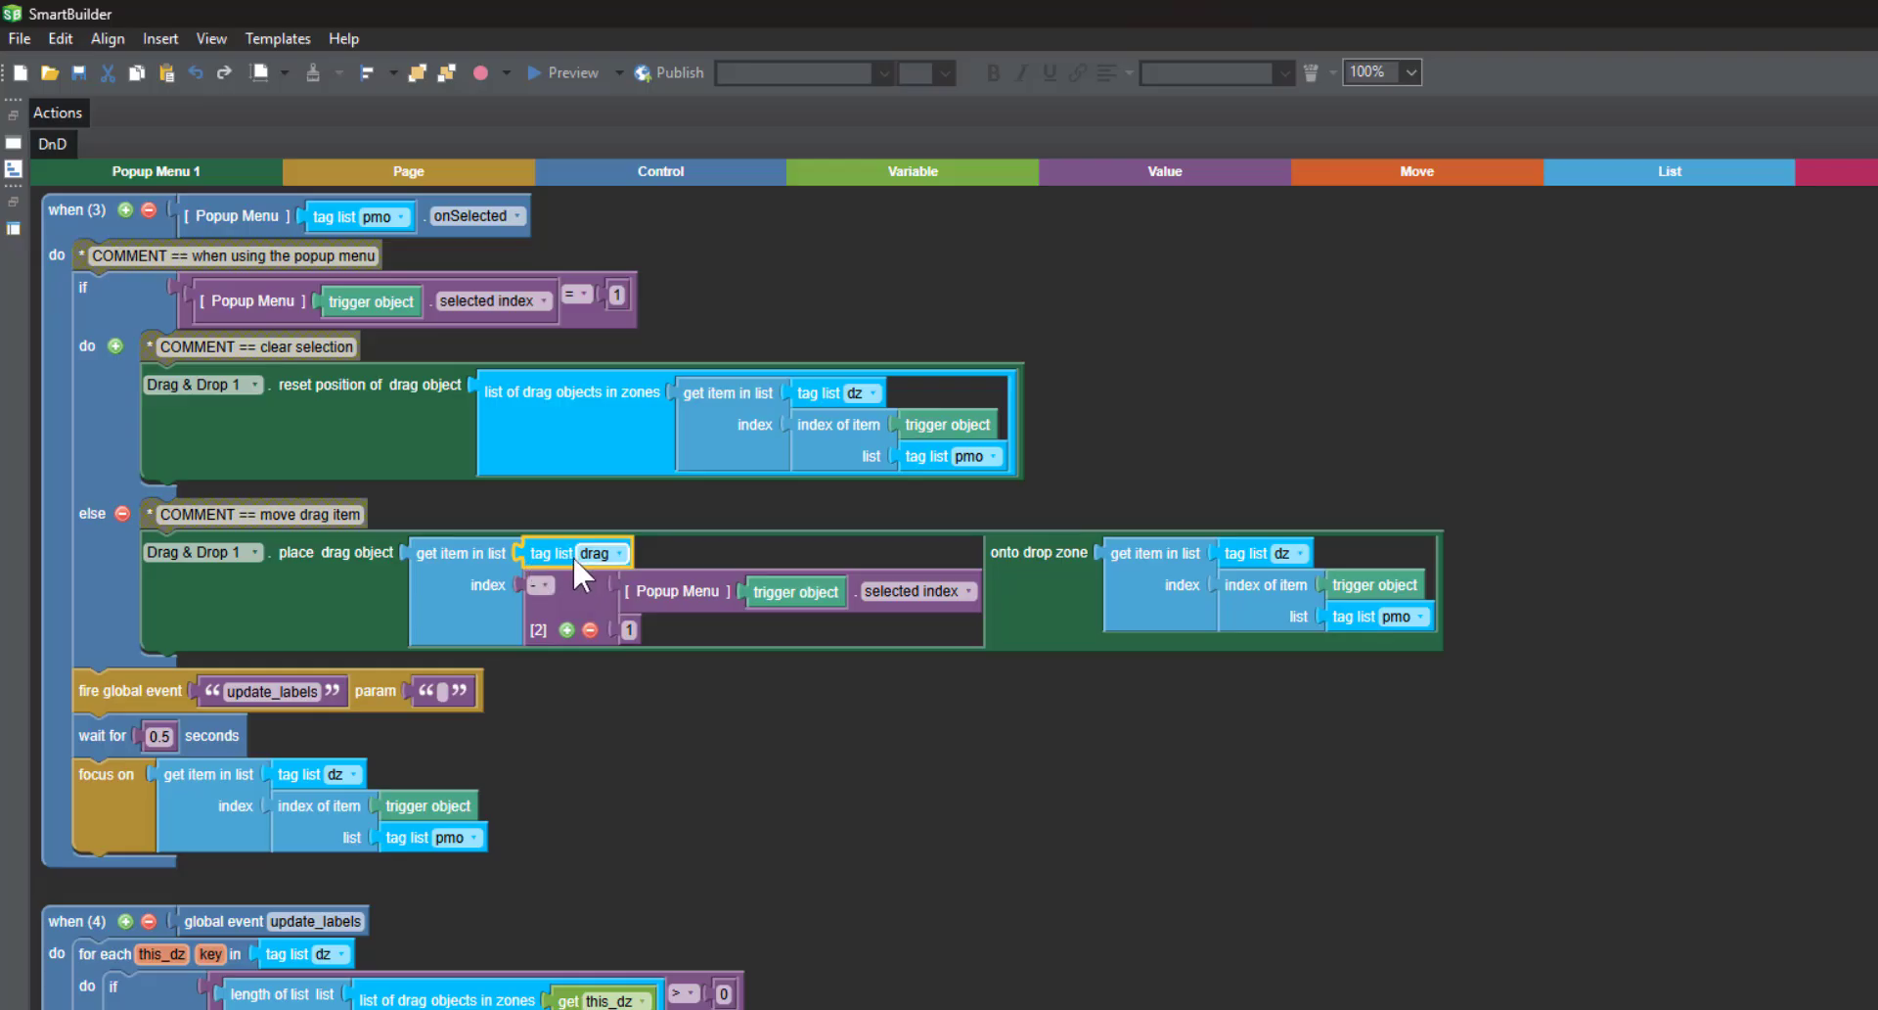
click(295, 599)
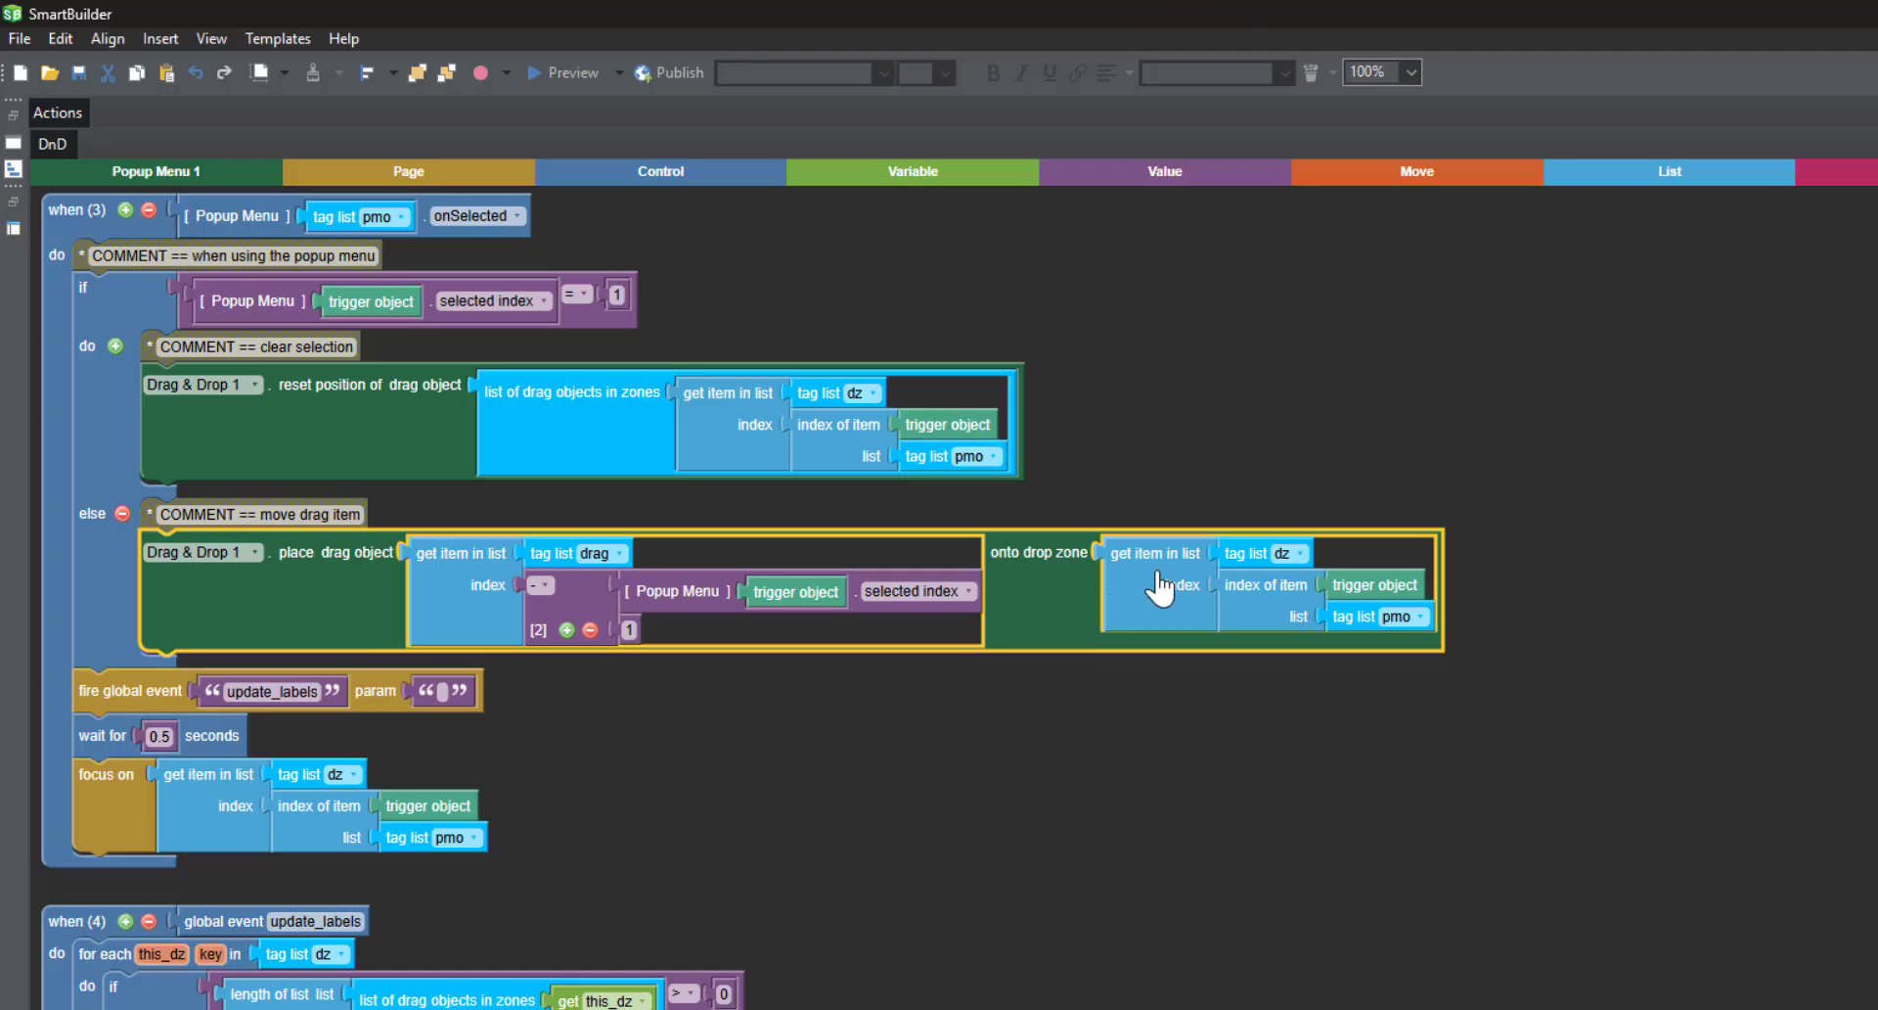
- Examine the third event block's closing actions: fire the update_labels event, wait 0.5 seconds and focus on the matching drop zone
click(372, 689)
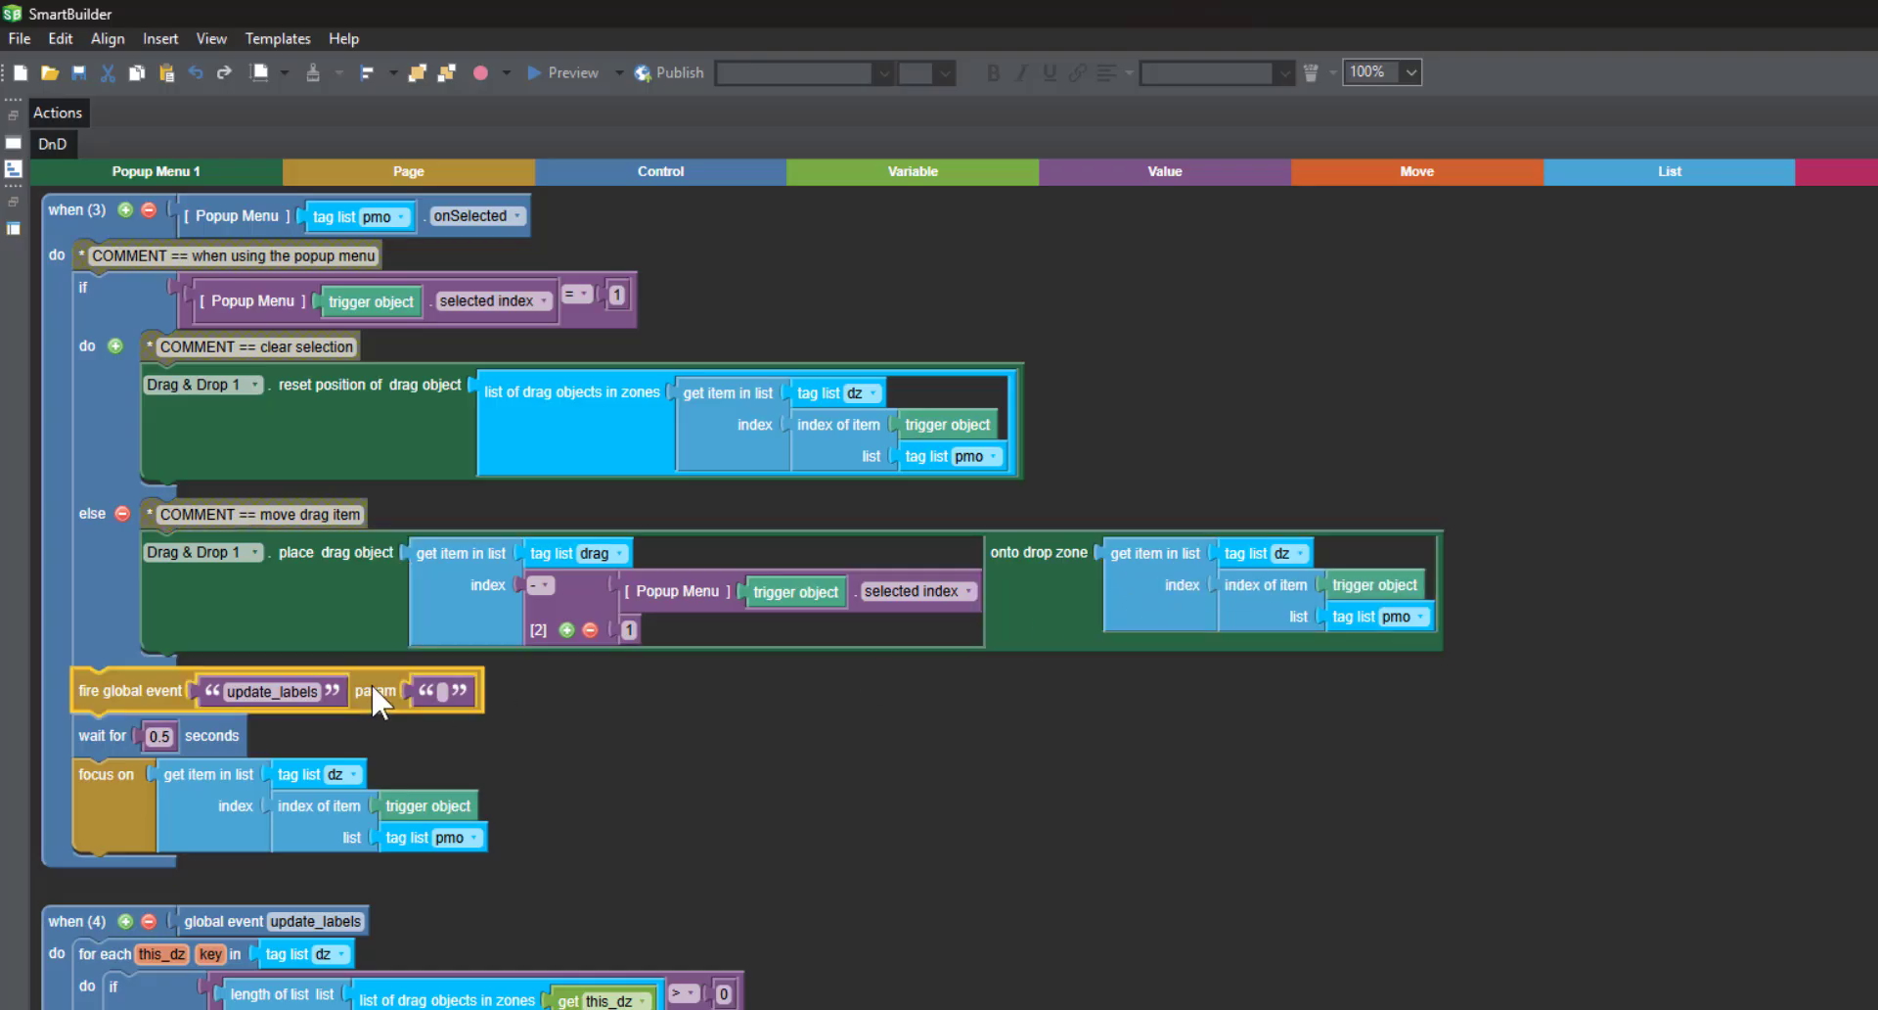
click(221, 737)
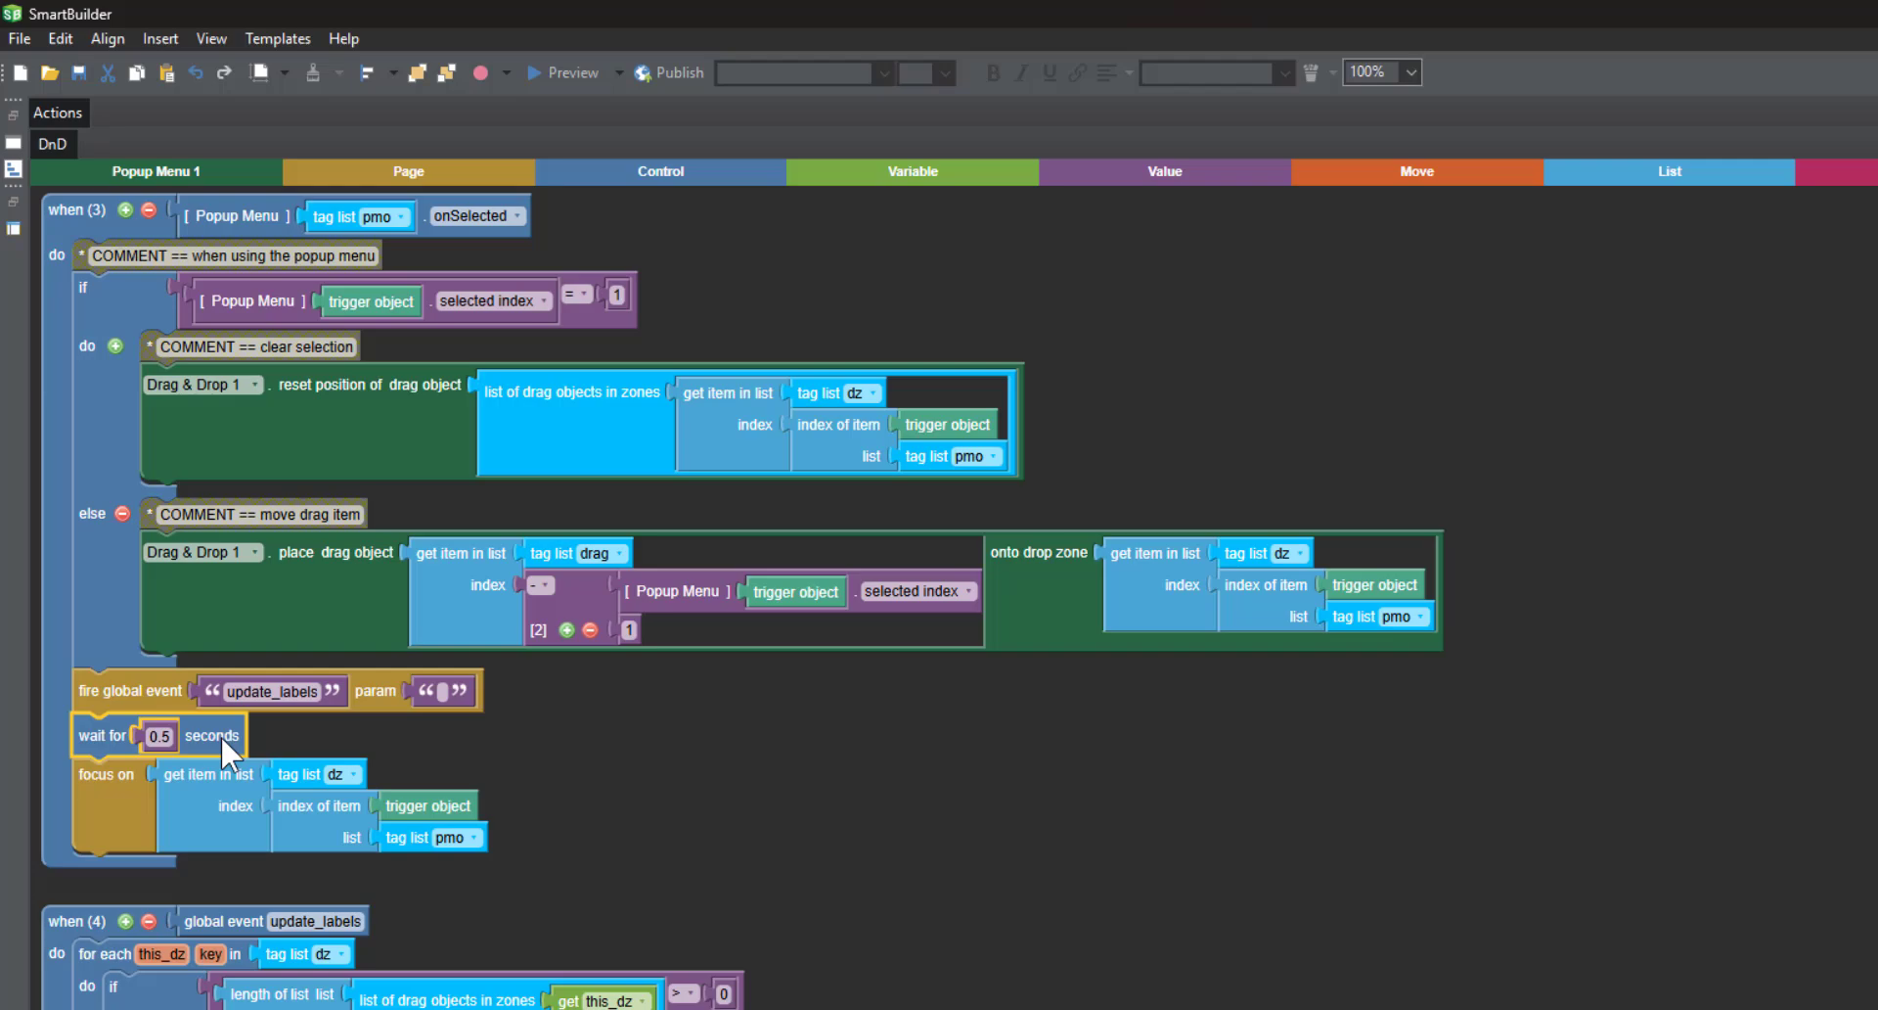
click(135, 803)
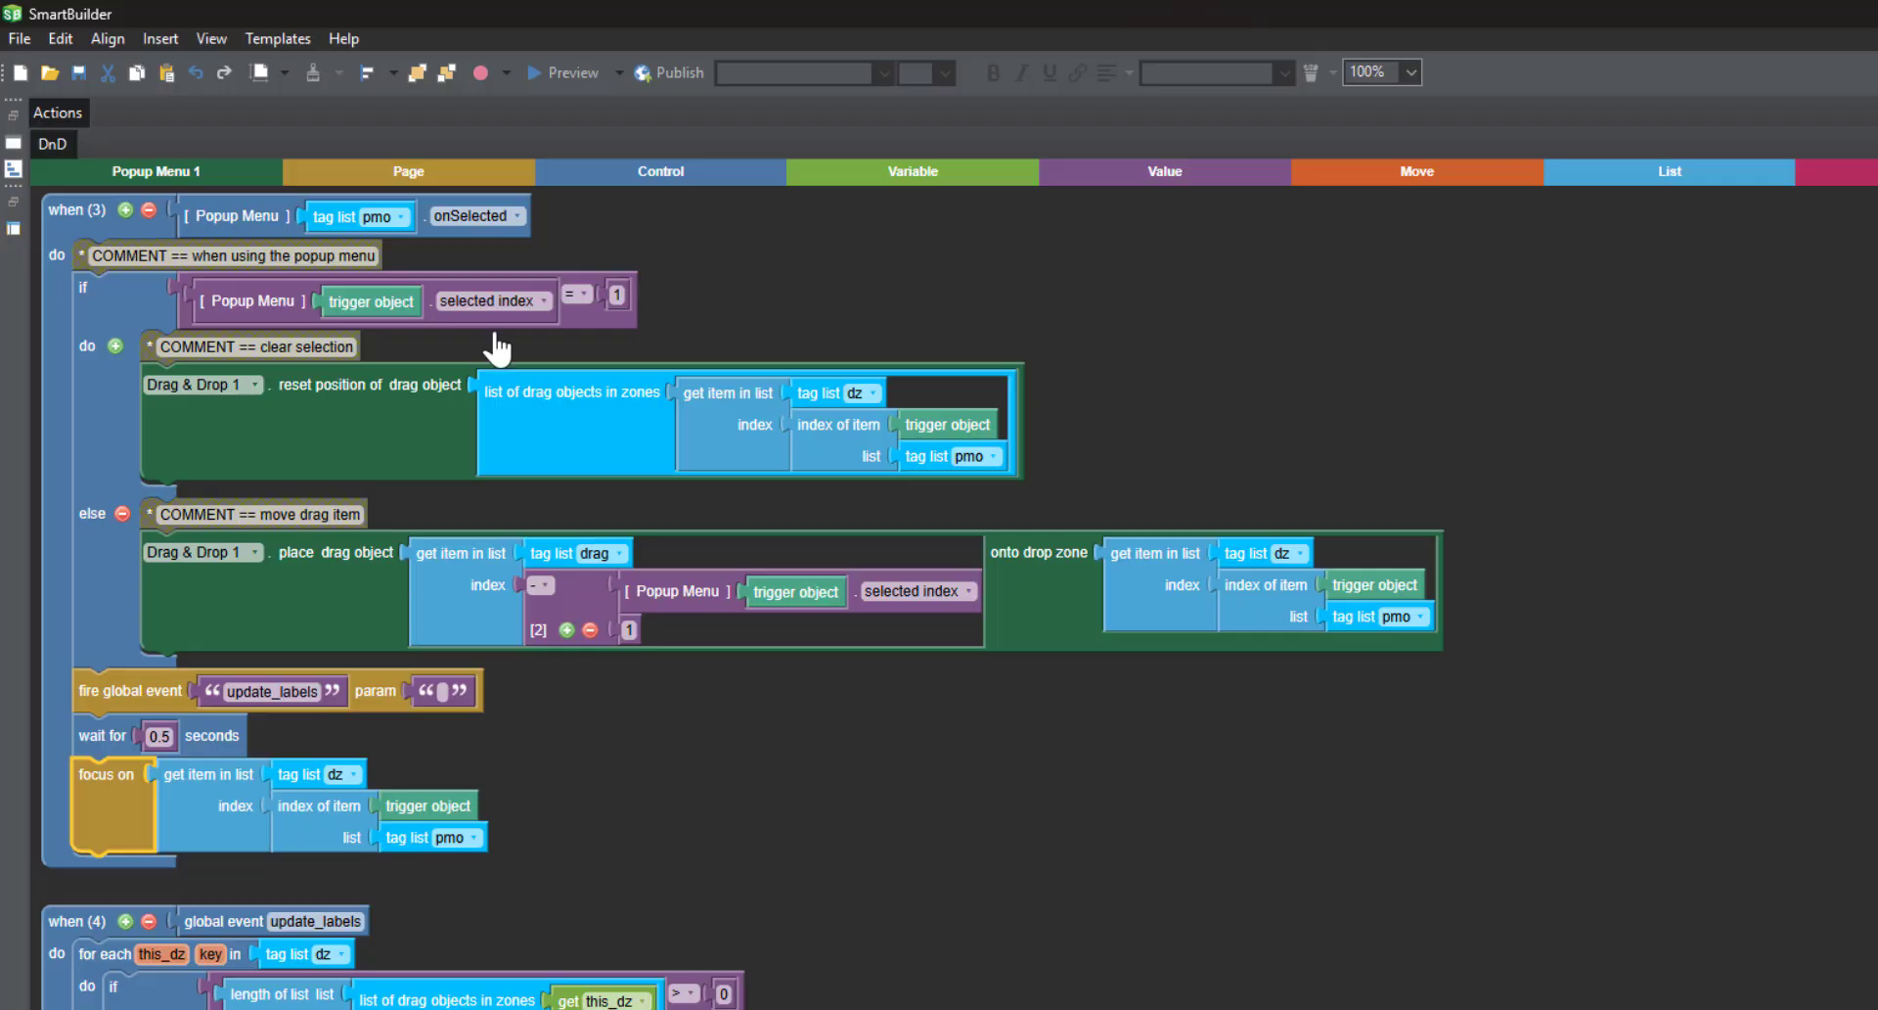
click(107, 738)
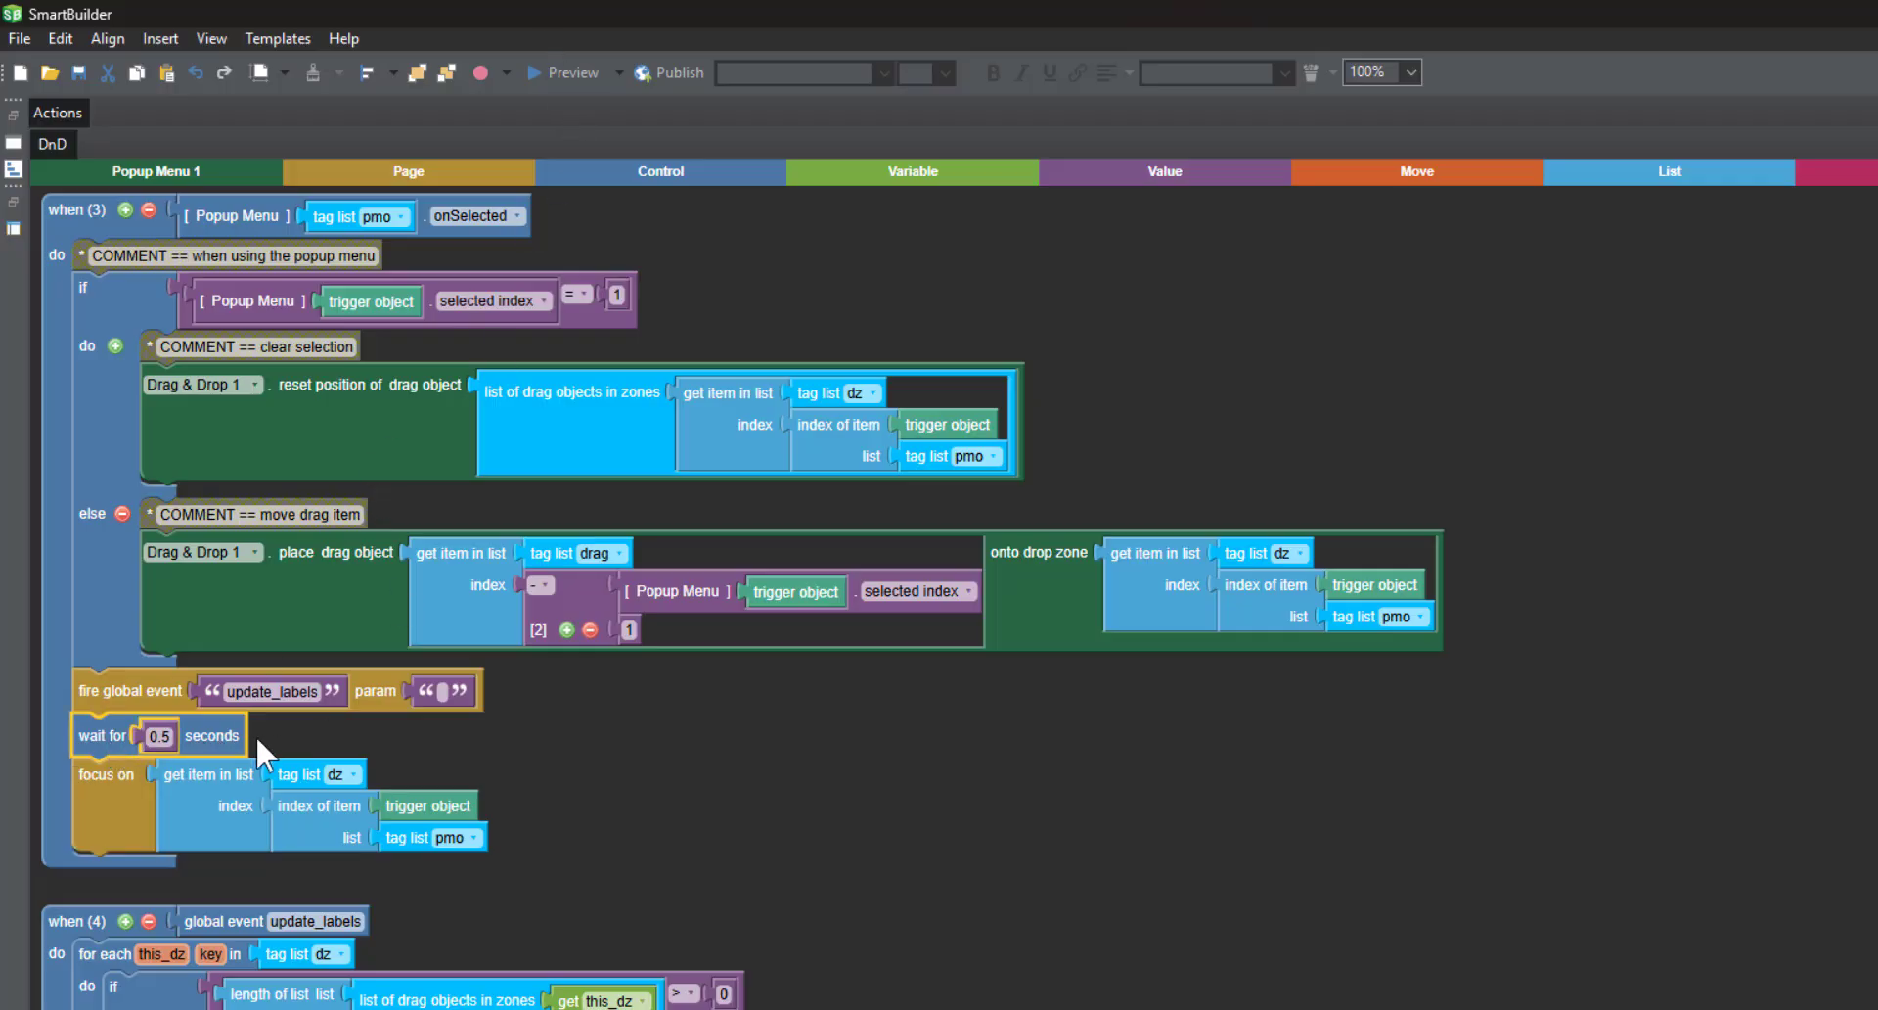
click(135, 690)
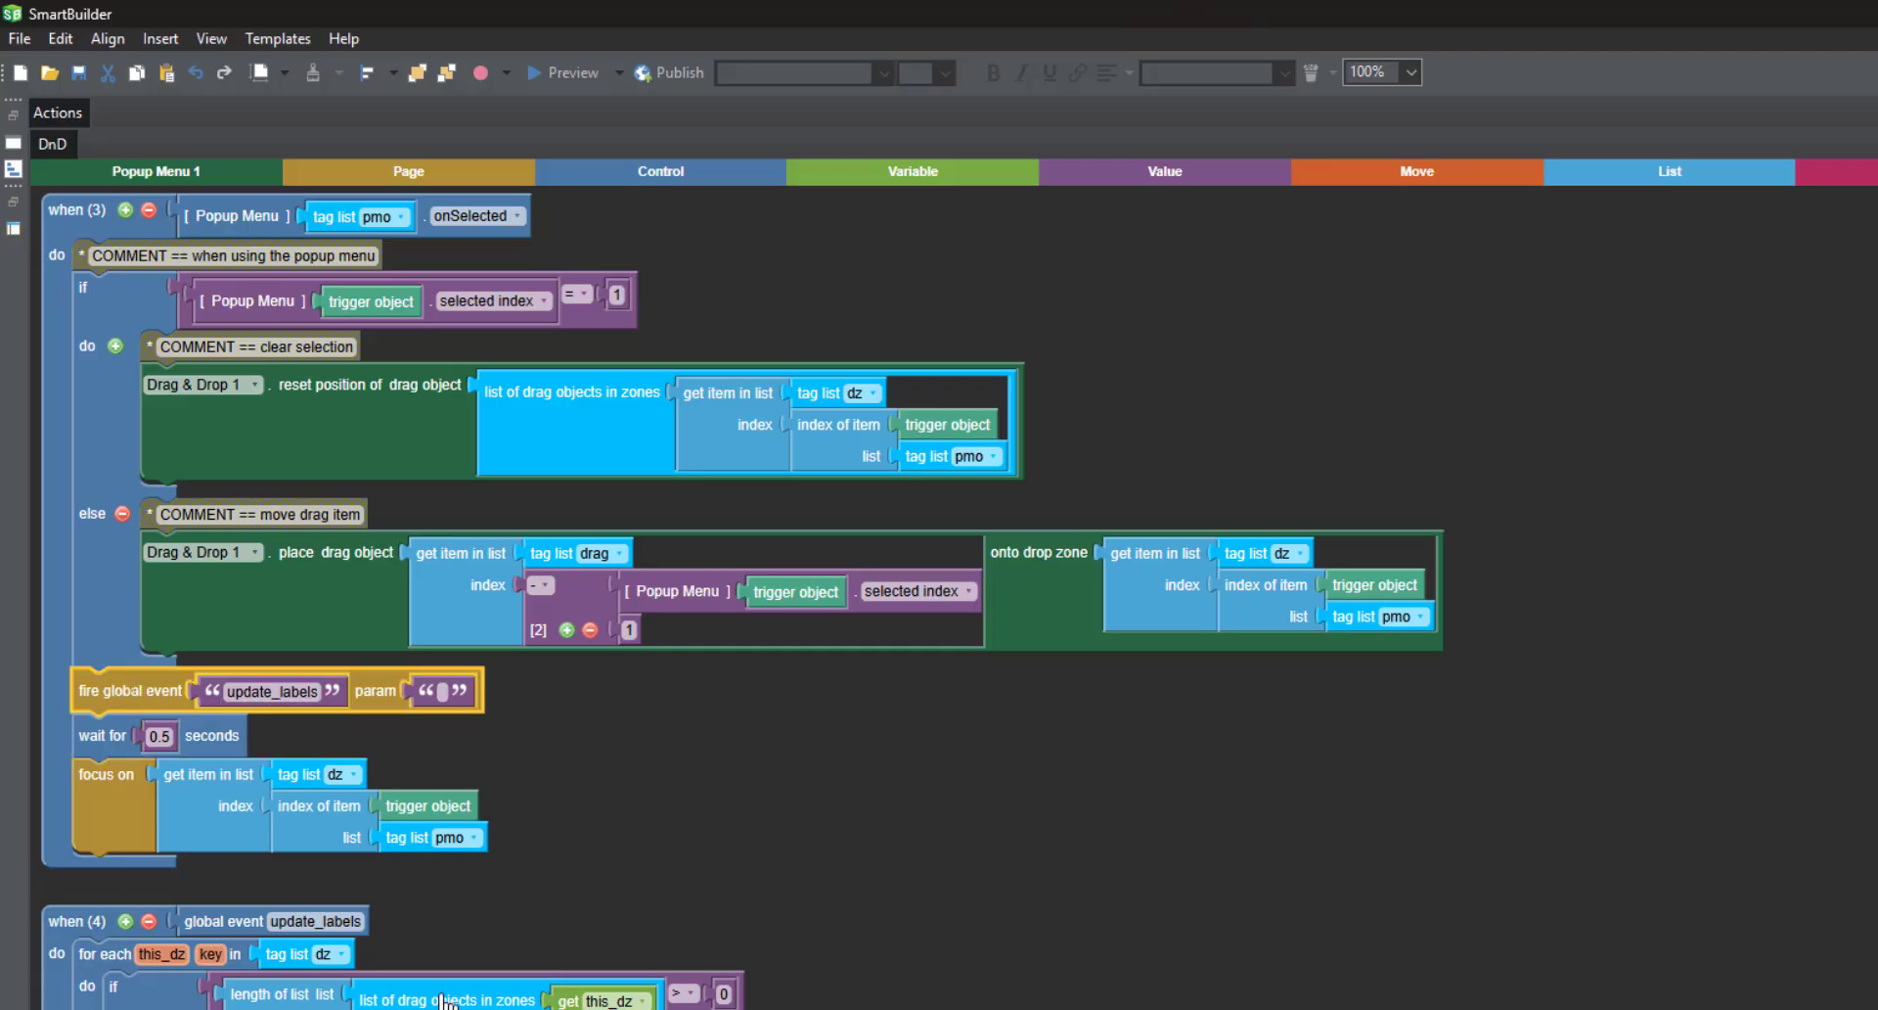
click(82, 828)
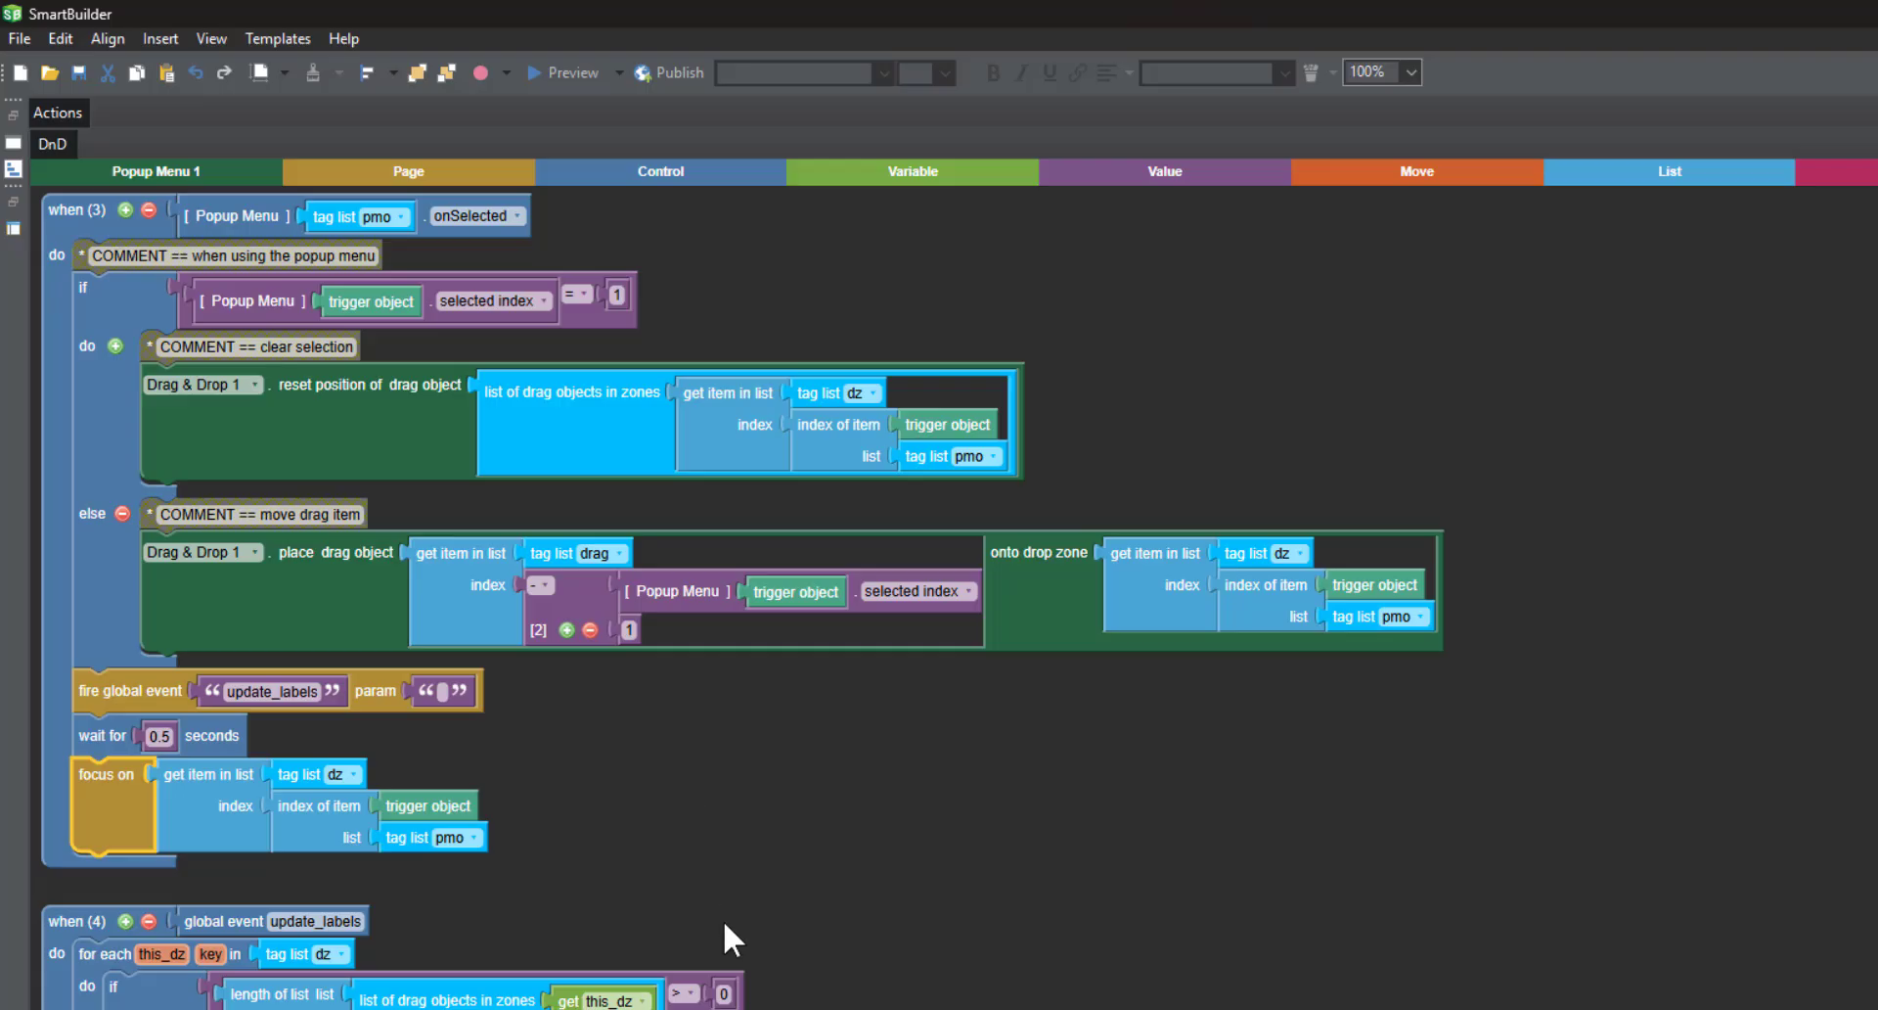
- Examine the update_labels event block's loop over the dz tag list and its if condition on the number of drag objects in each zone
drag(726, 912, 812, 412)
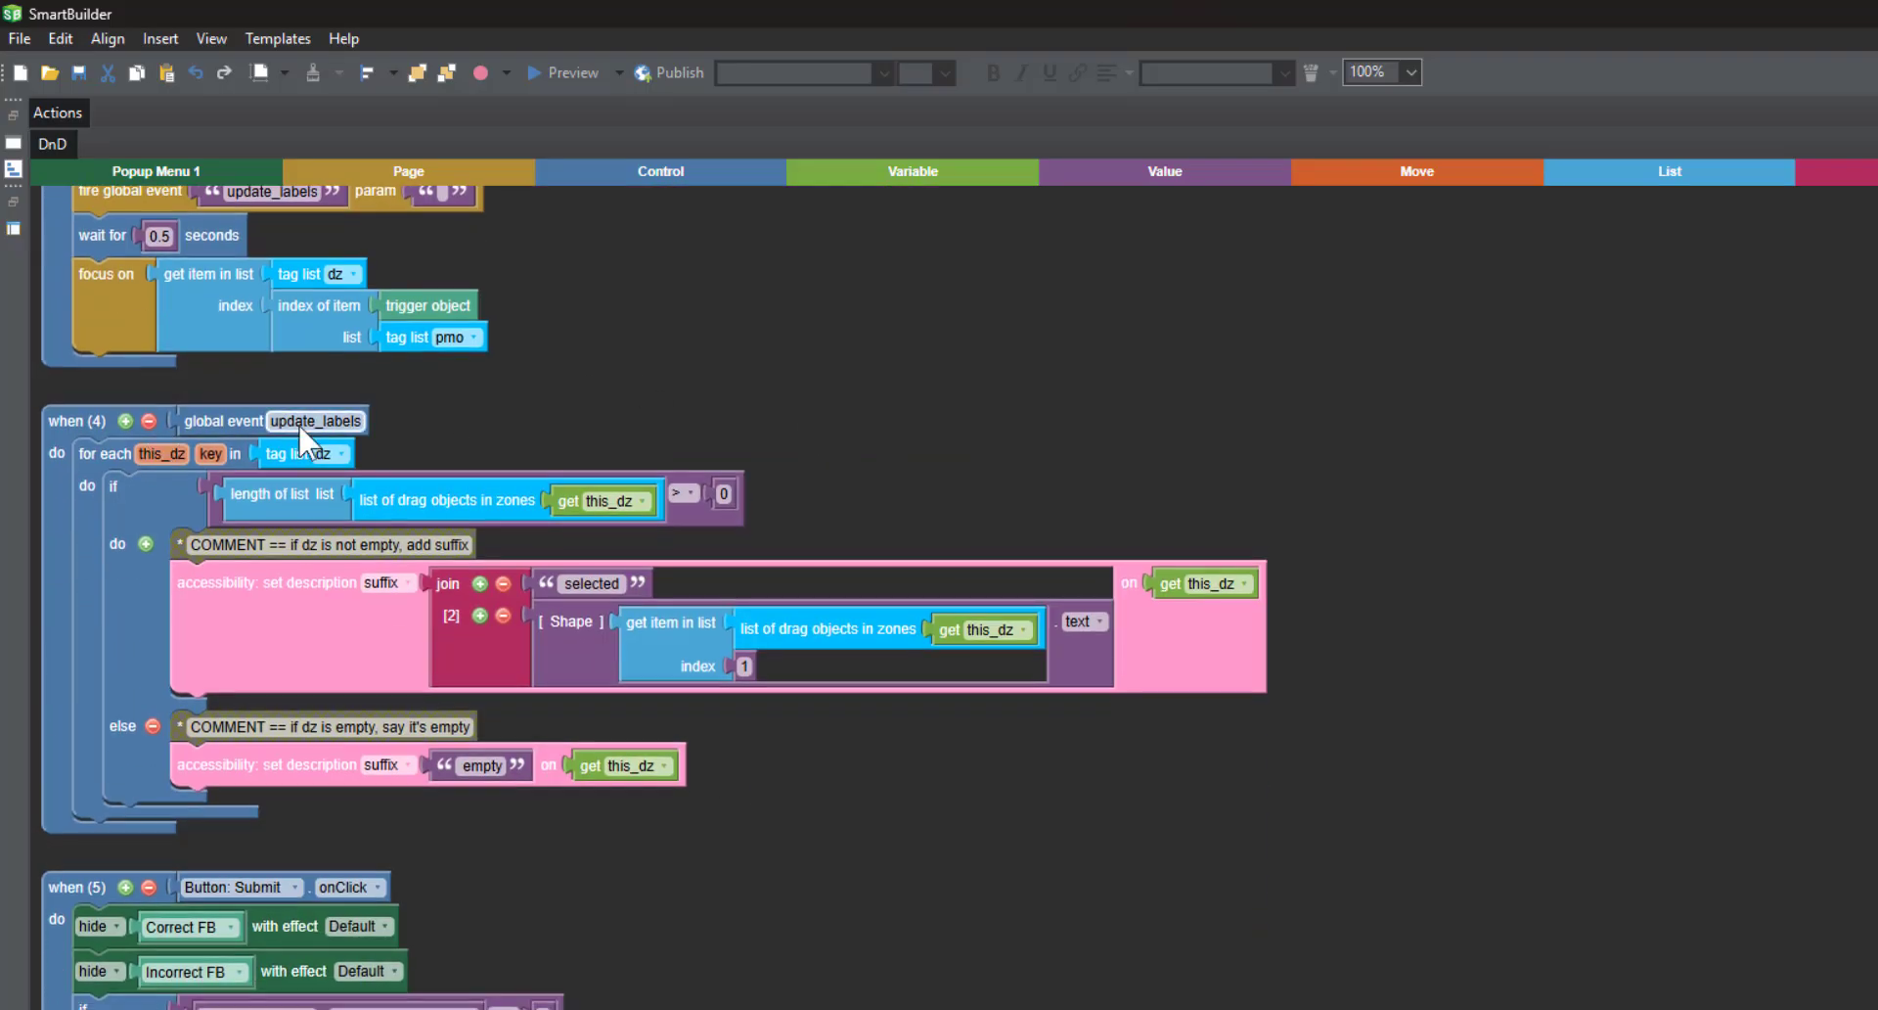
click(115, 452)
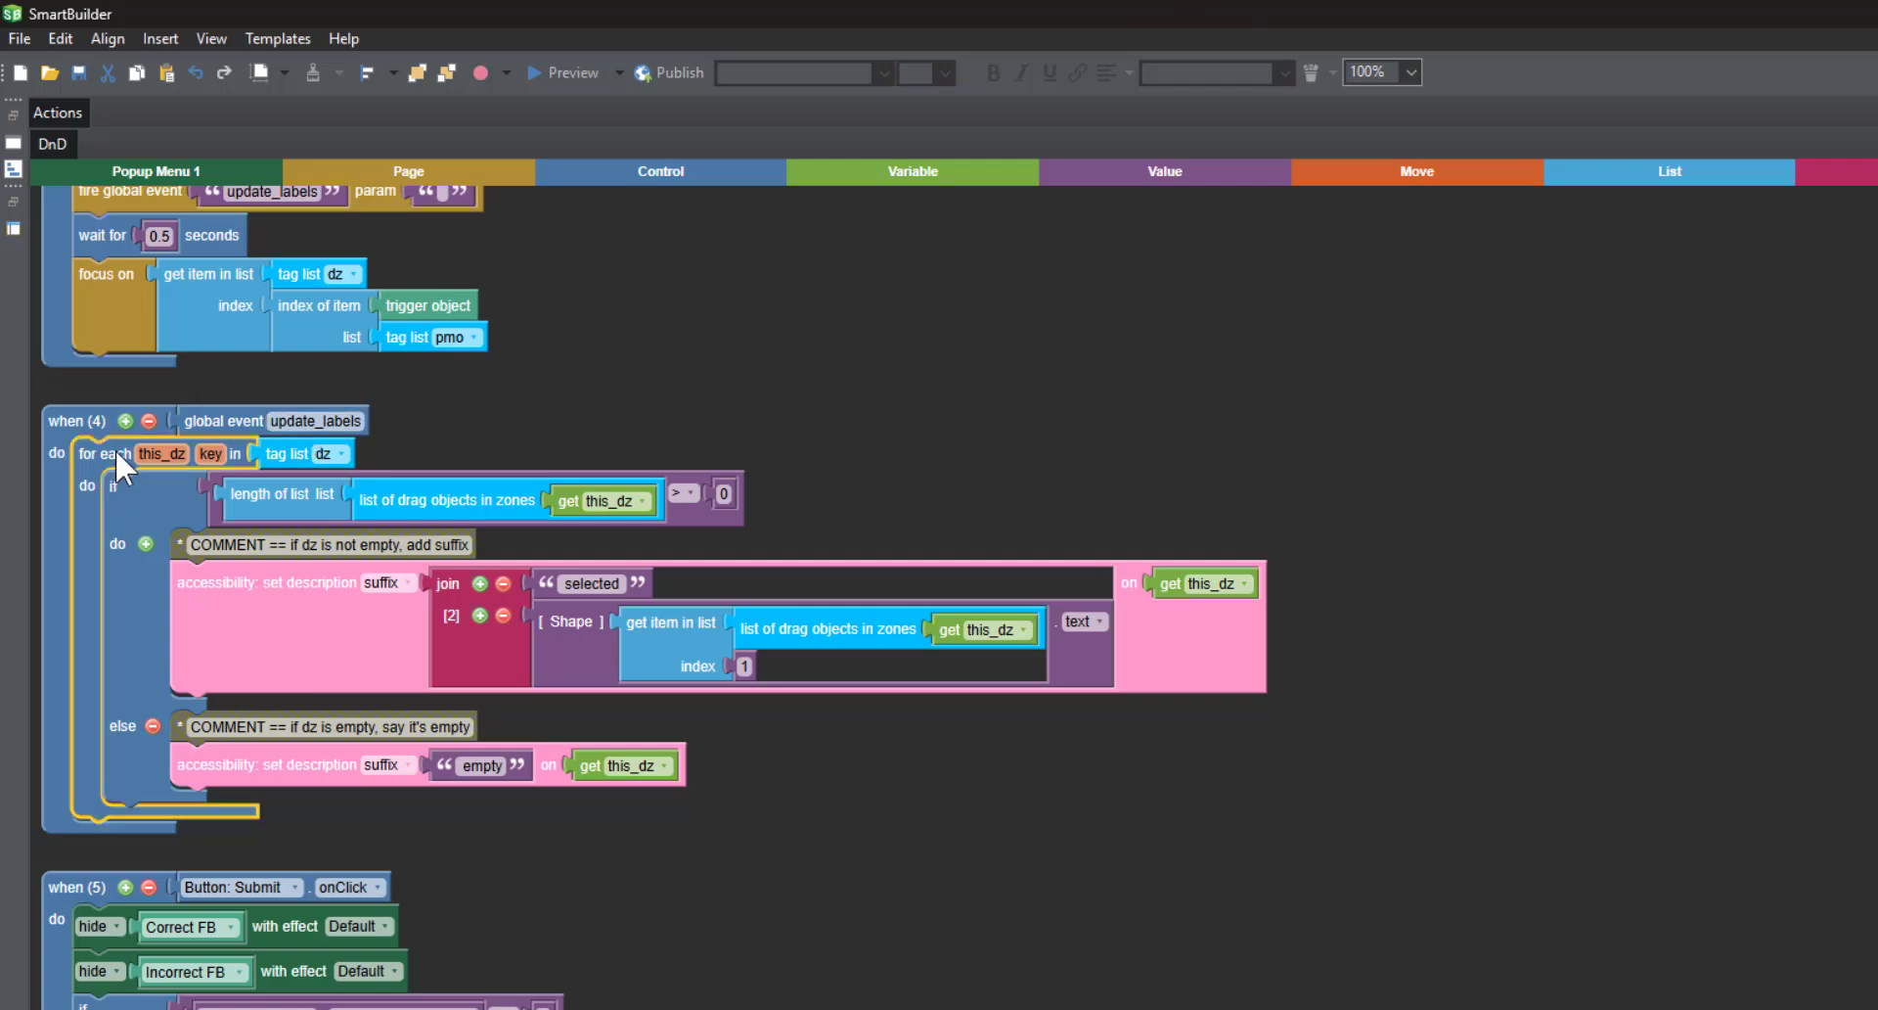
drag(747, 369, 767, 791)
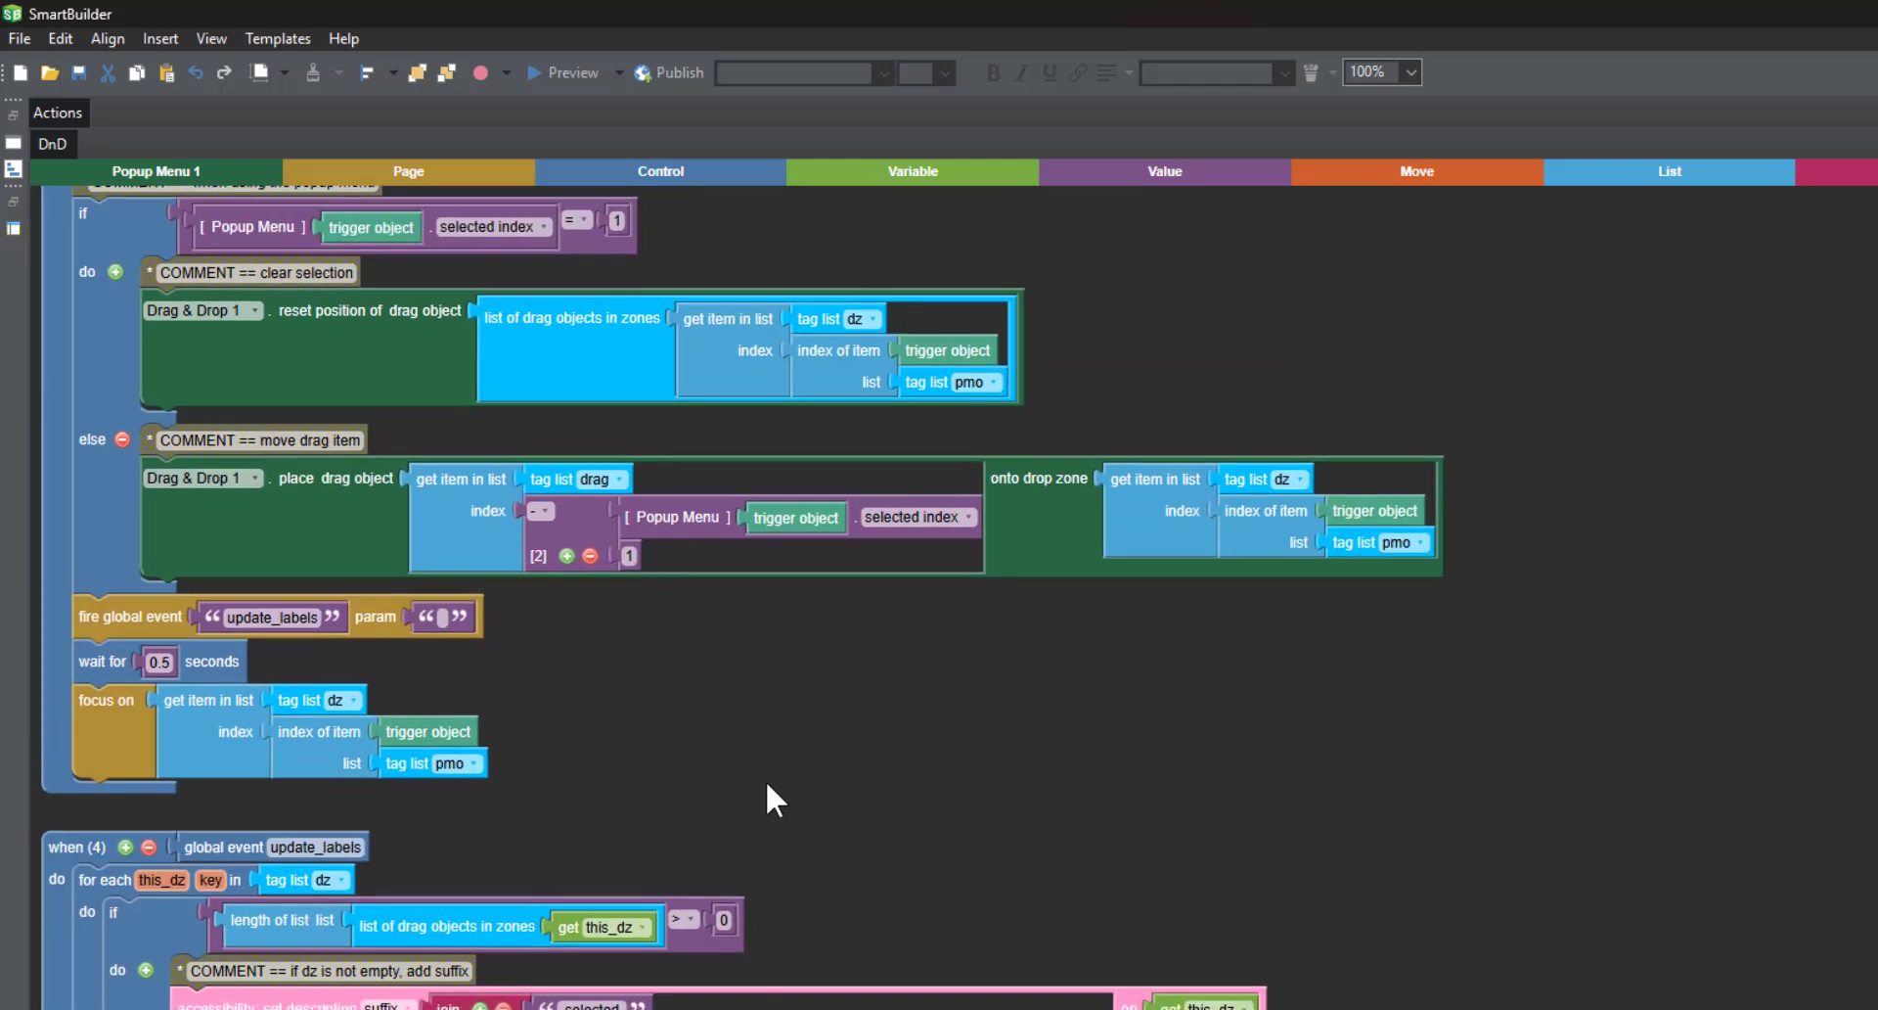
drag(873, 251, 947, 209)
scroll(909, 391, down, 5)
click(121, 472)
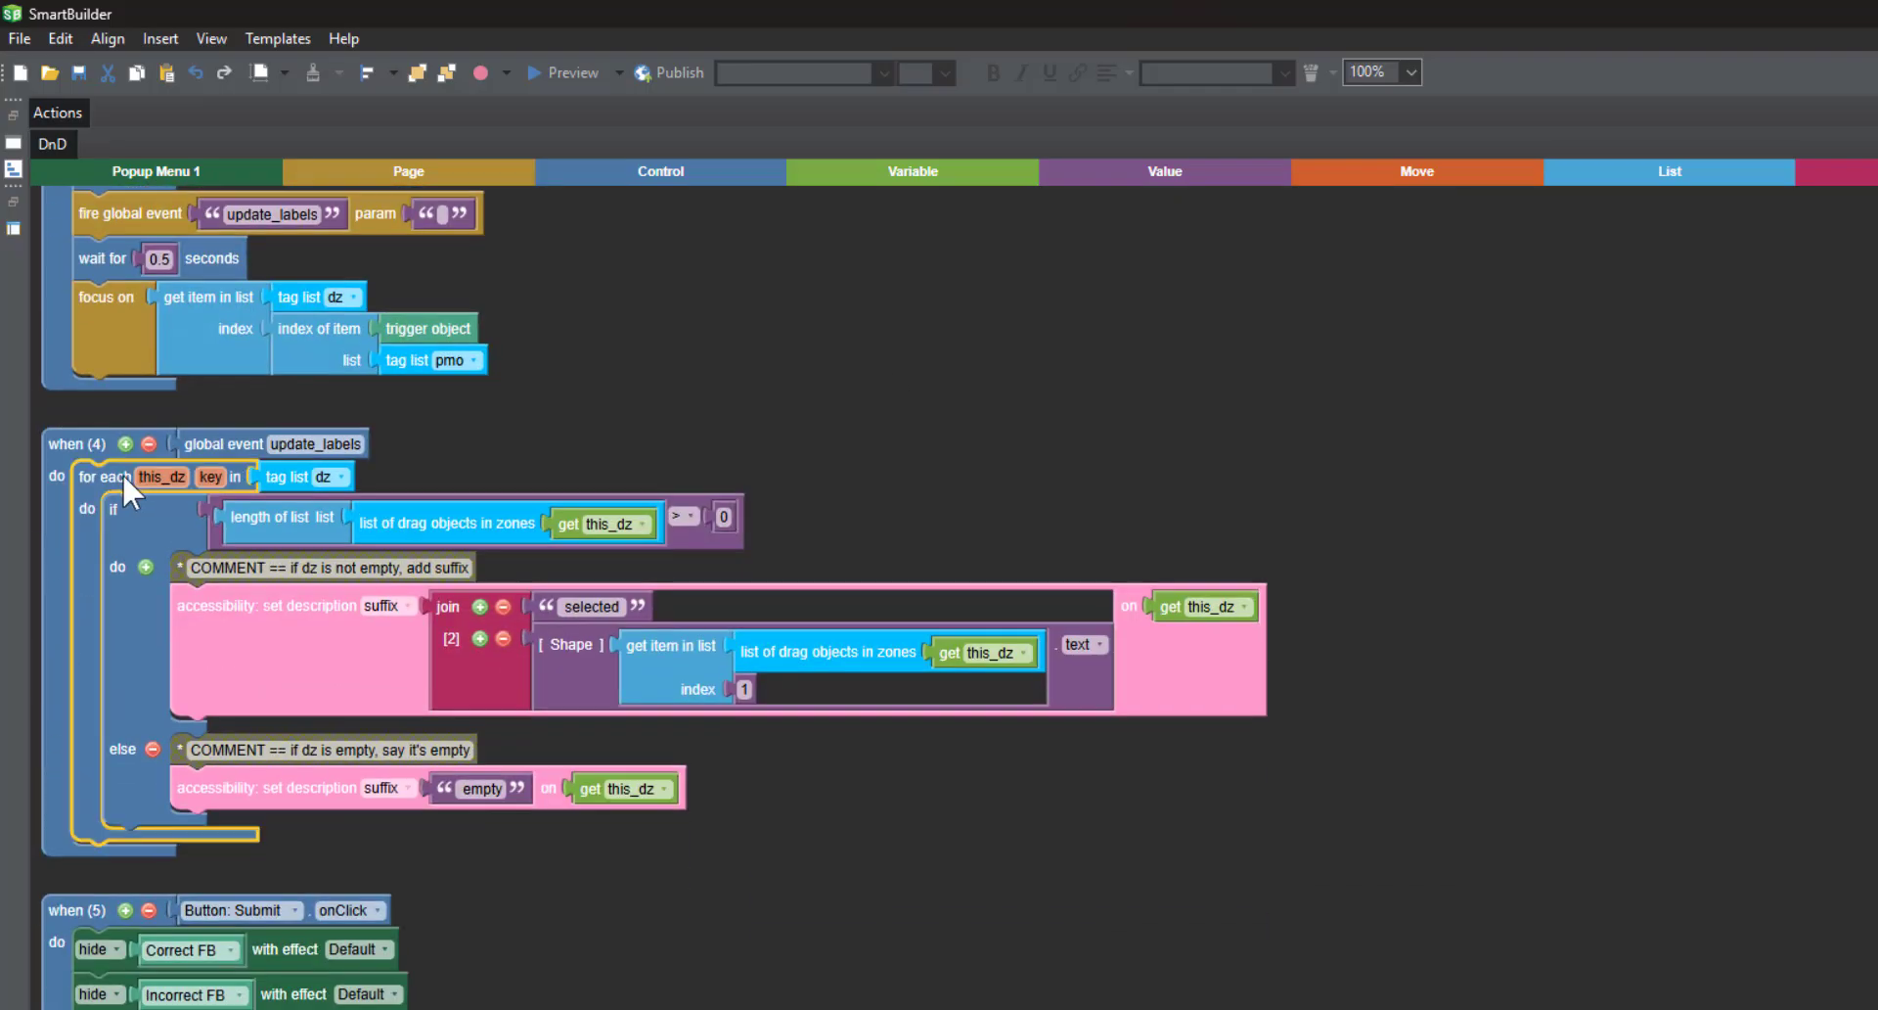
click(555, 466)
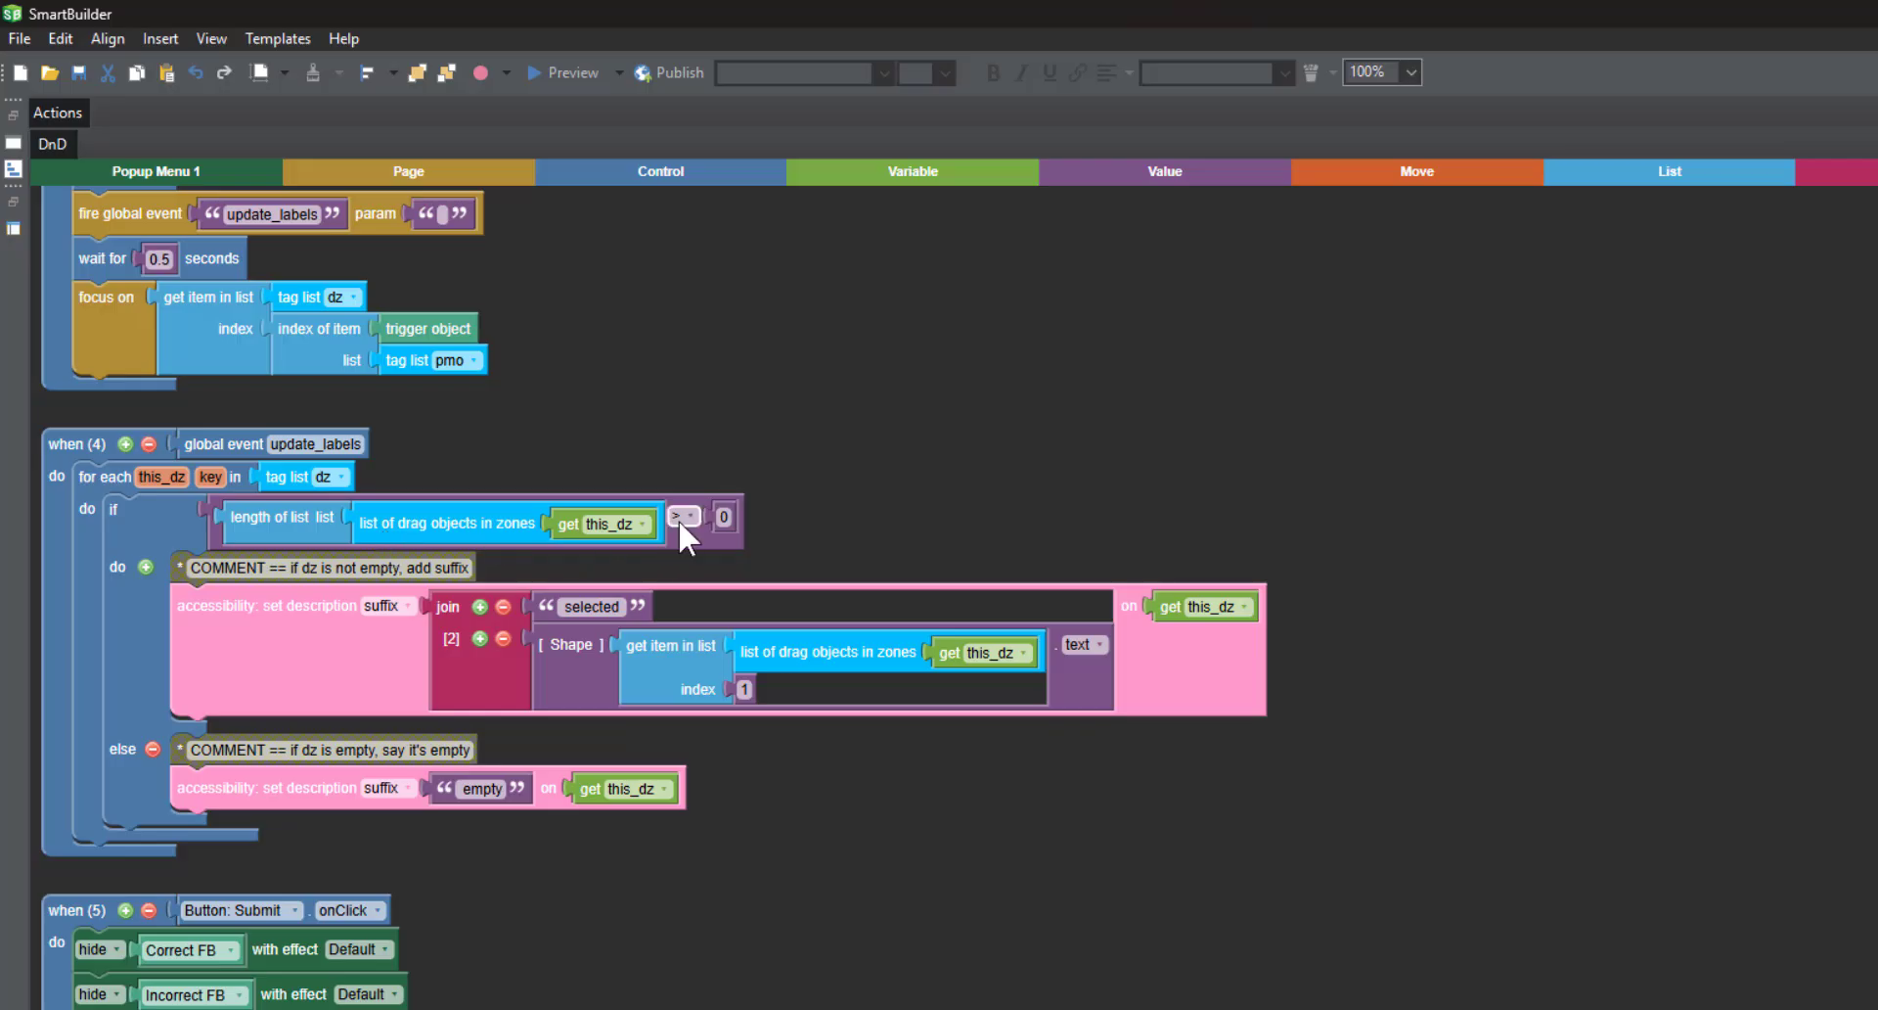
click(303, 533)
click(466, 531)
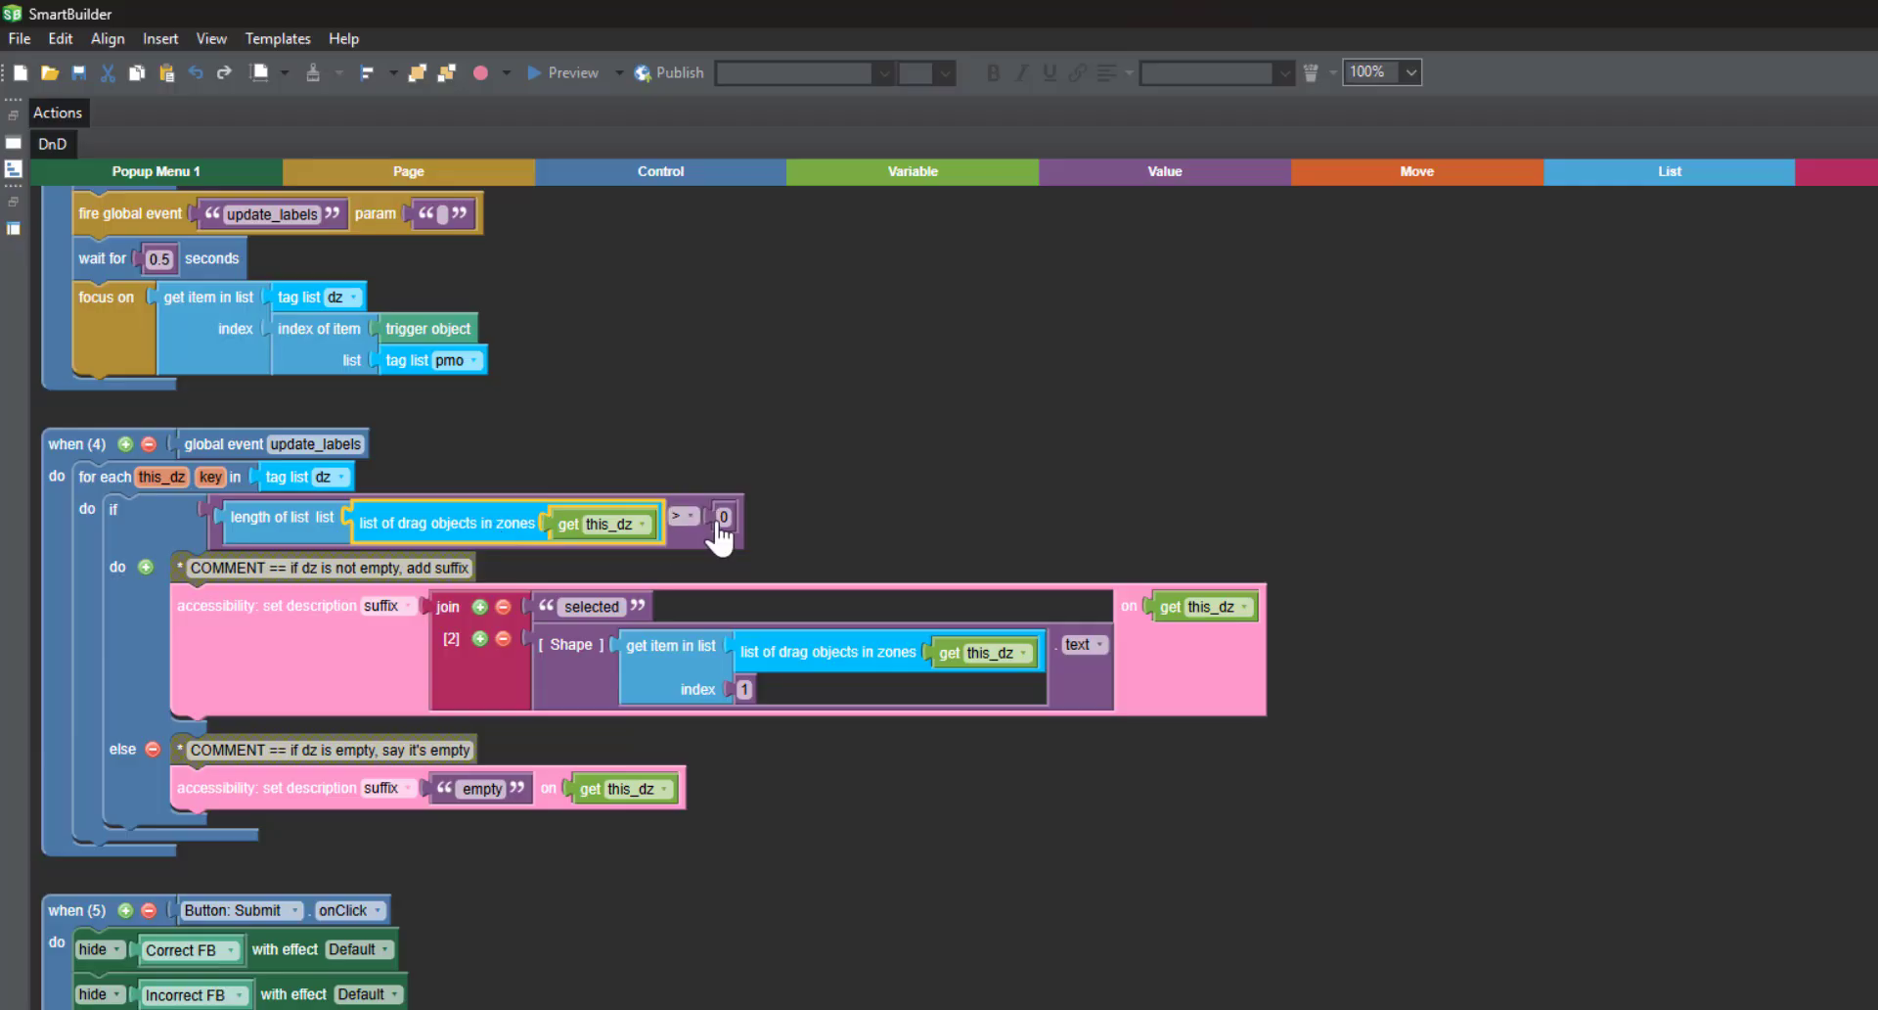
- Examine how the accessibility description suffix joins "selected" with the text of the first drag object in the zone
click(223, 686)
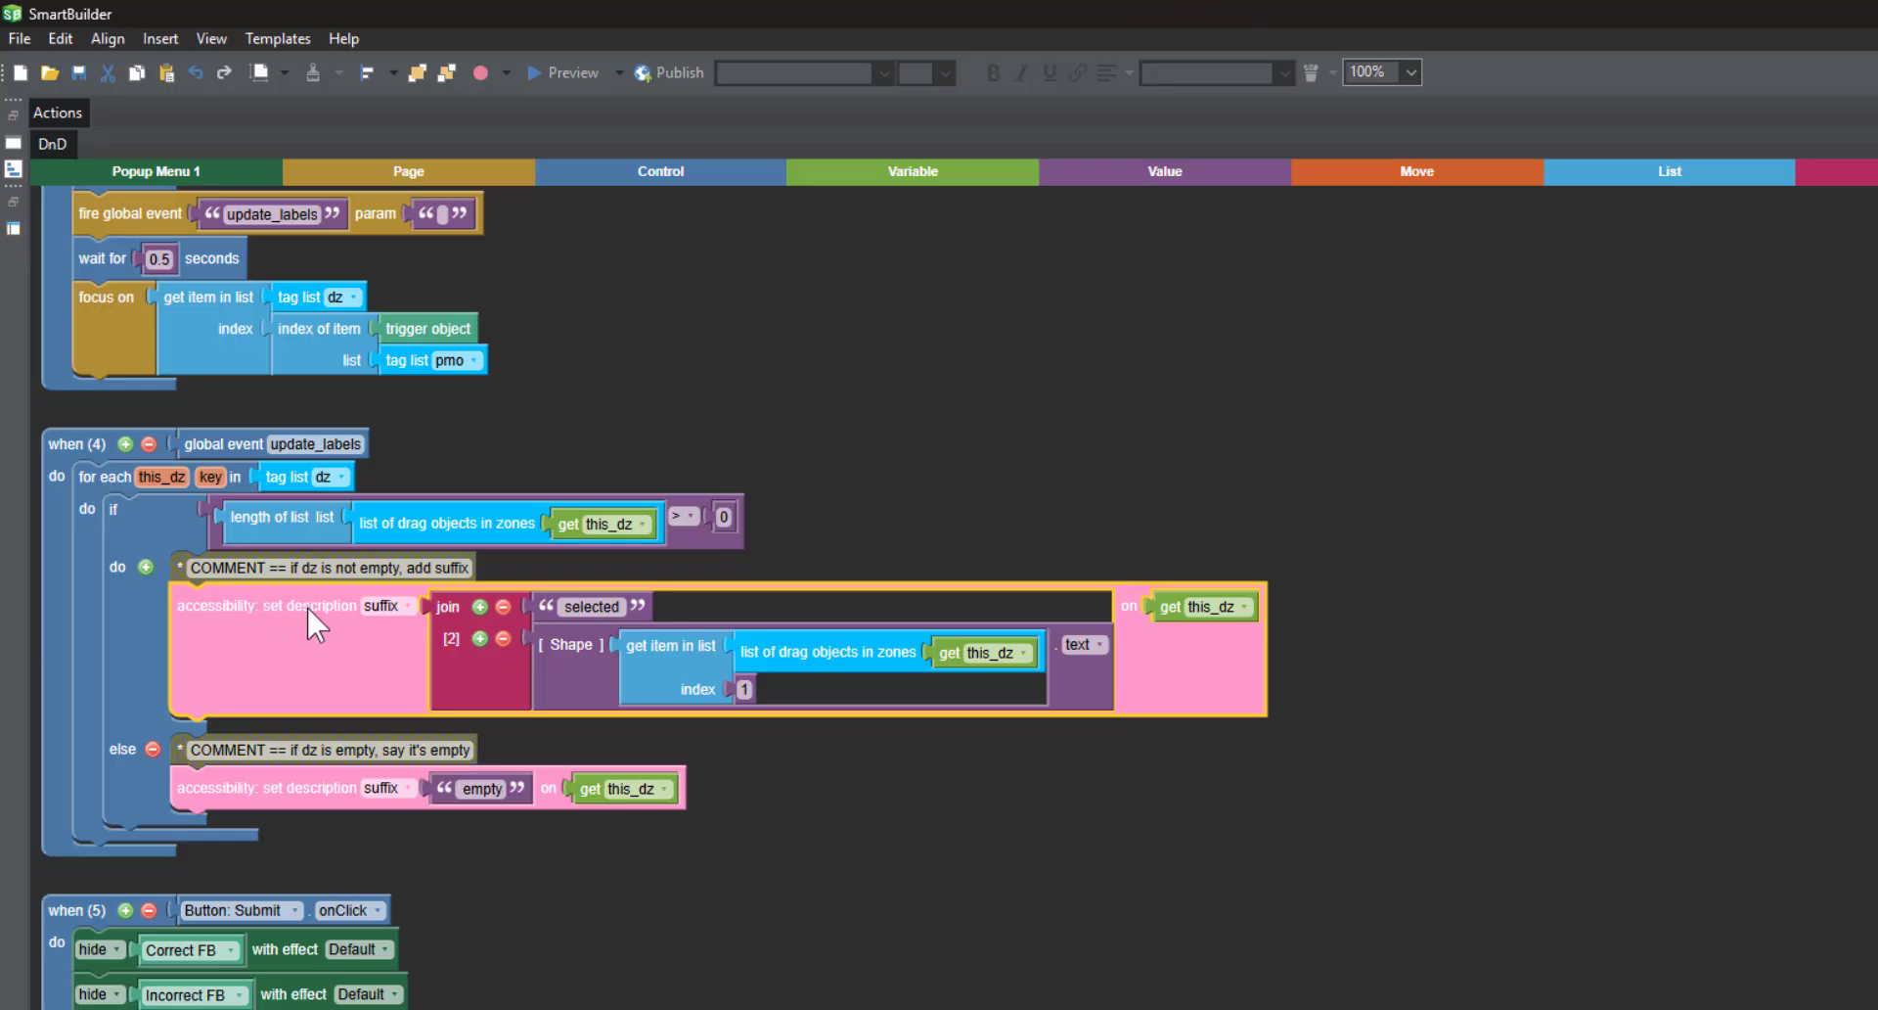
click(439, 607)
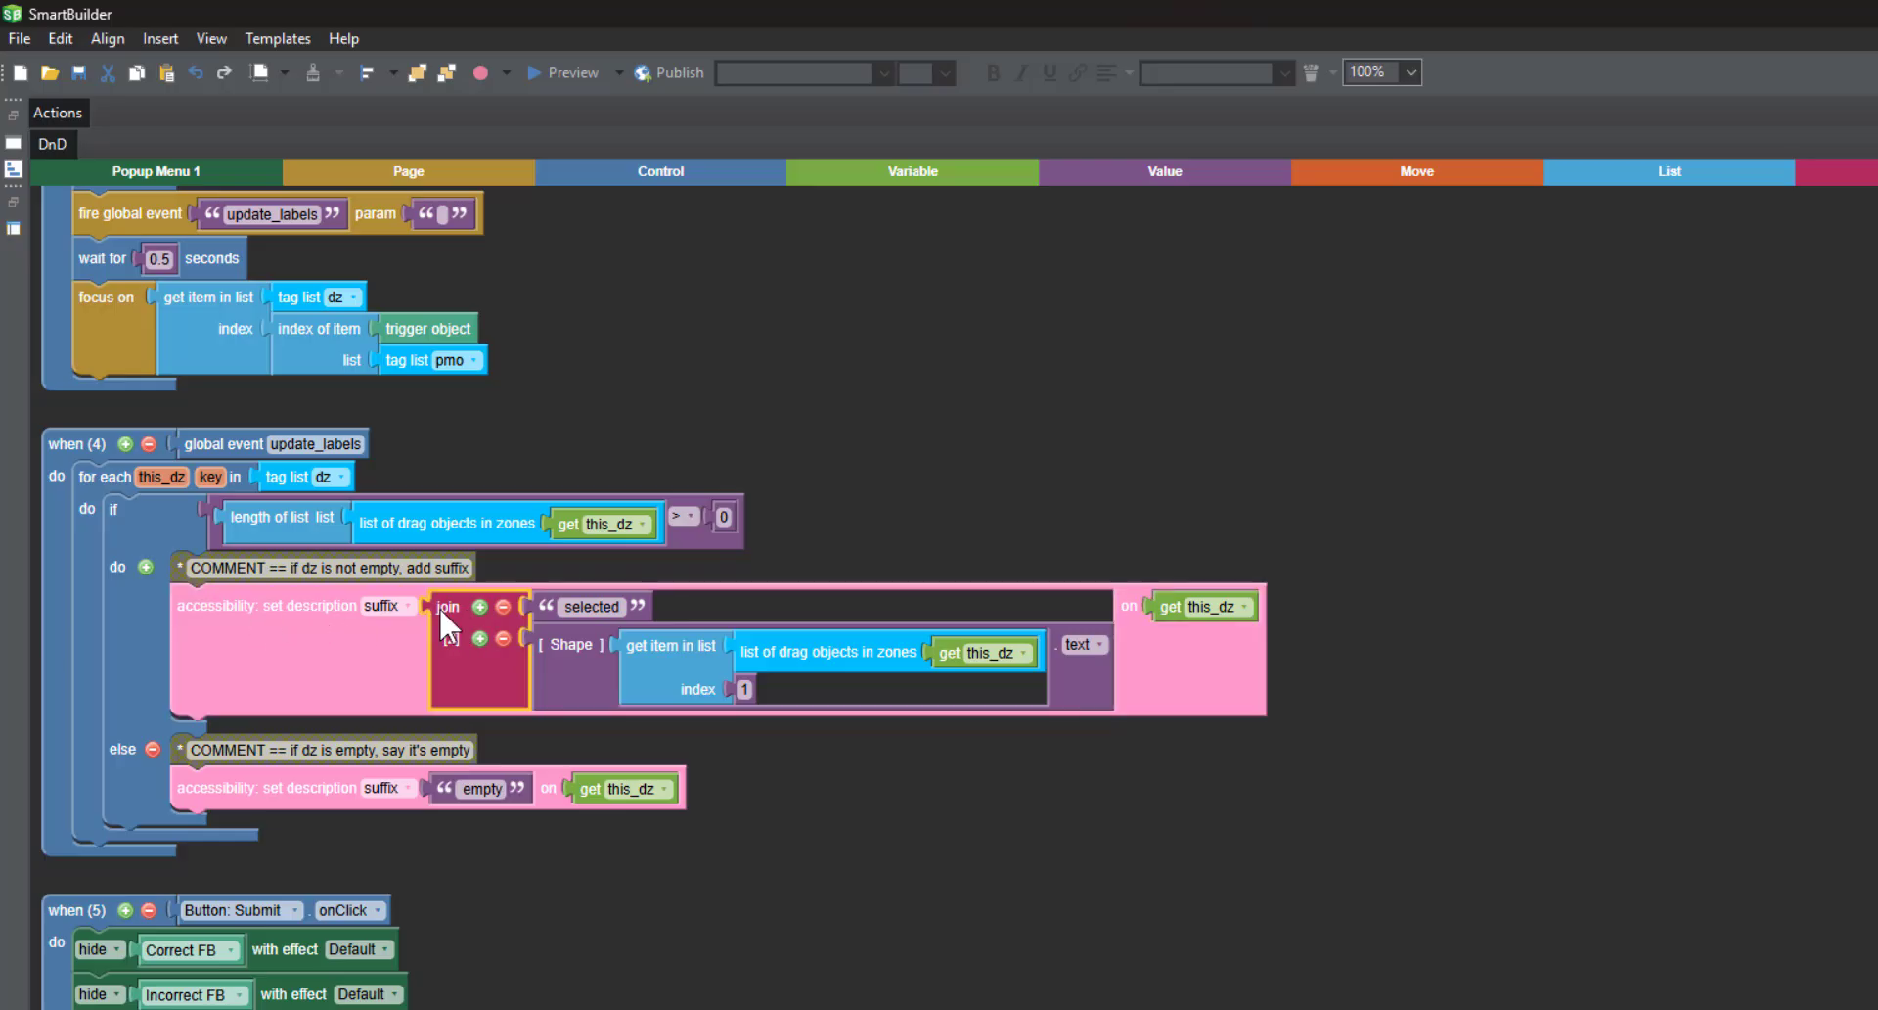
click(560, 678)
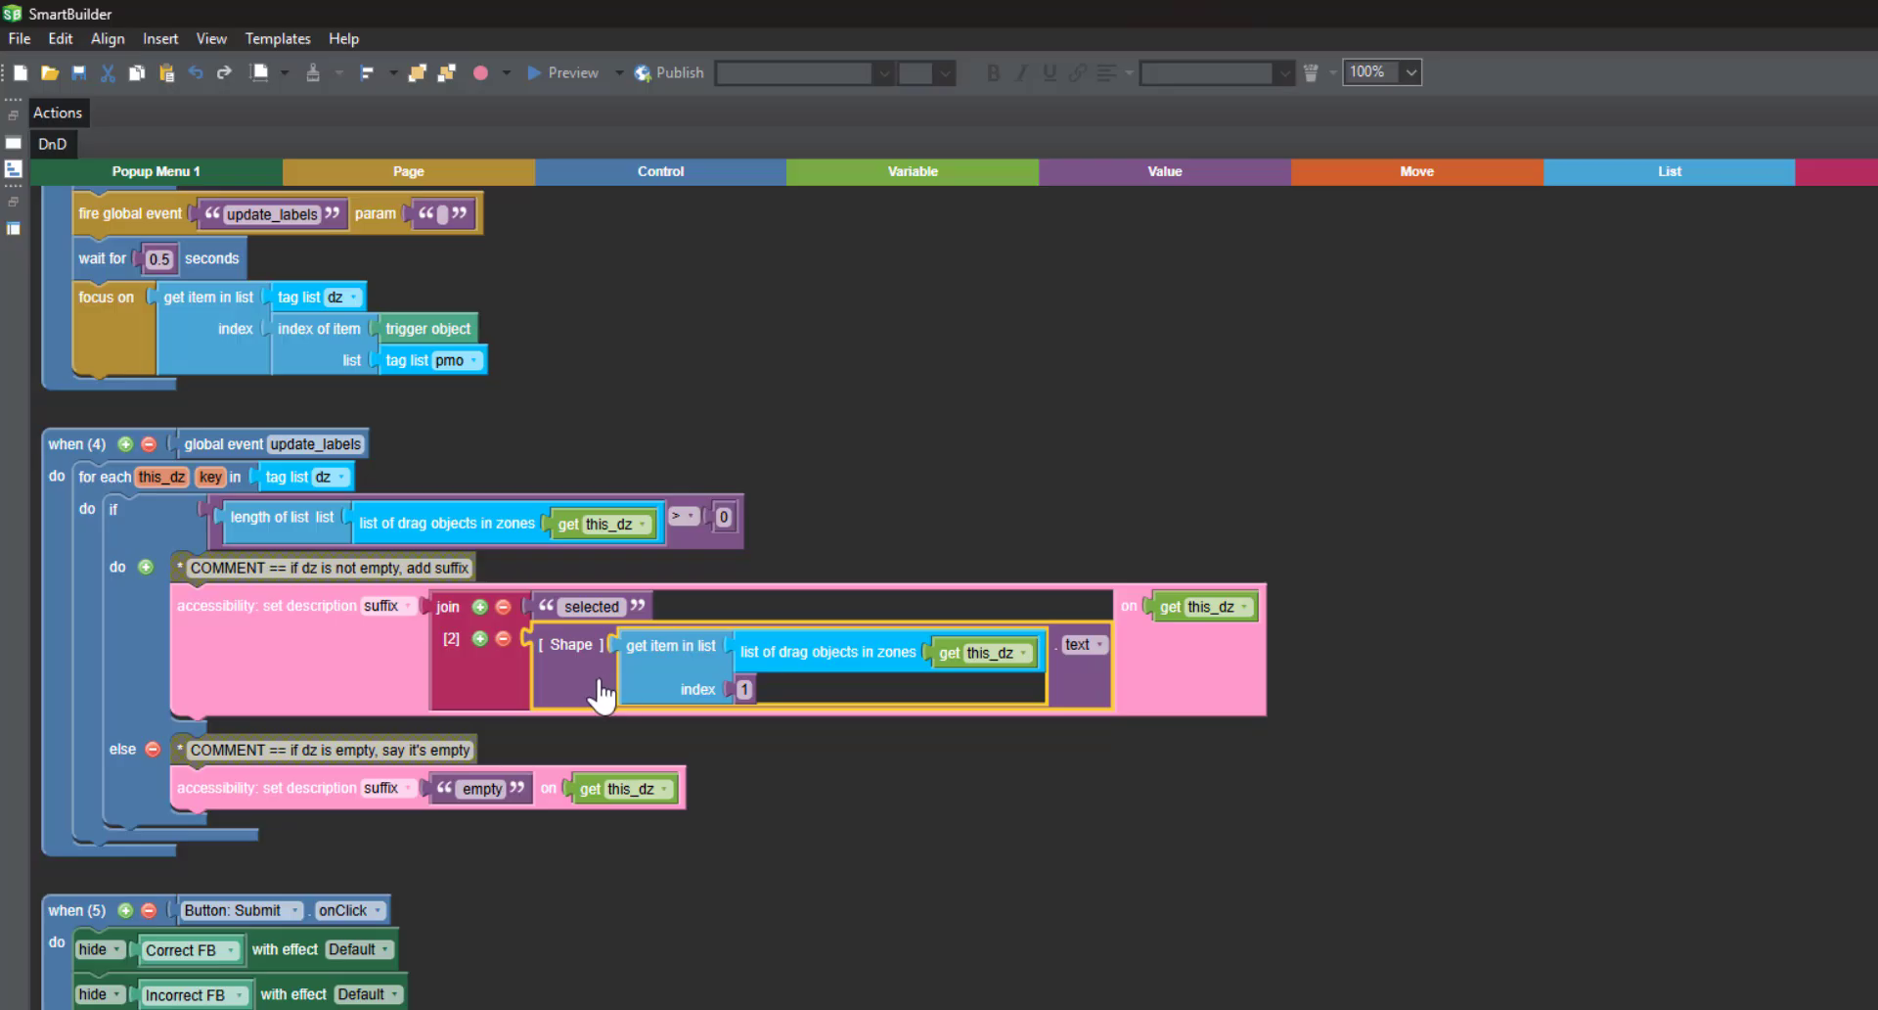
- Restore the full layout, check the Text property of the three drop zones and Drag Object 4, and return to the update_labels block
double_click(708, 115)
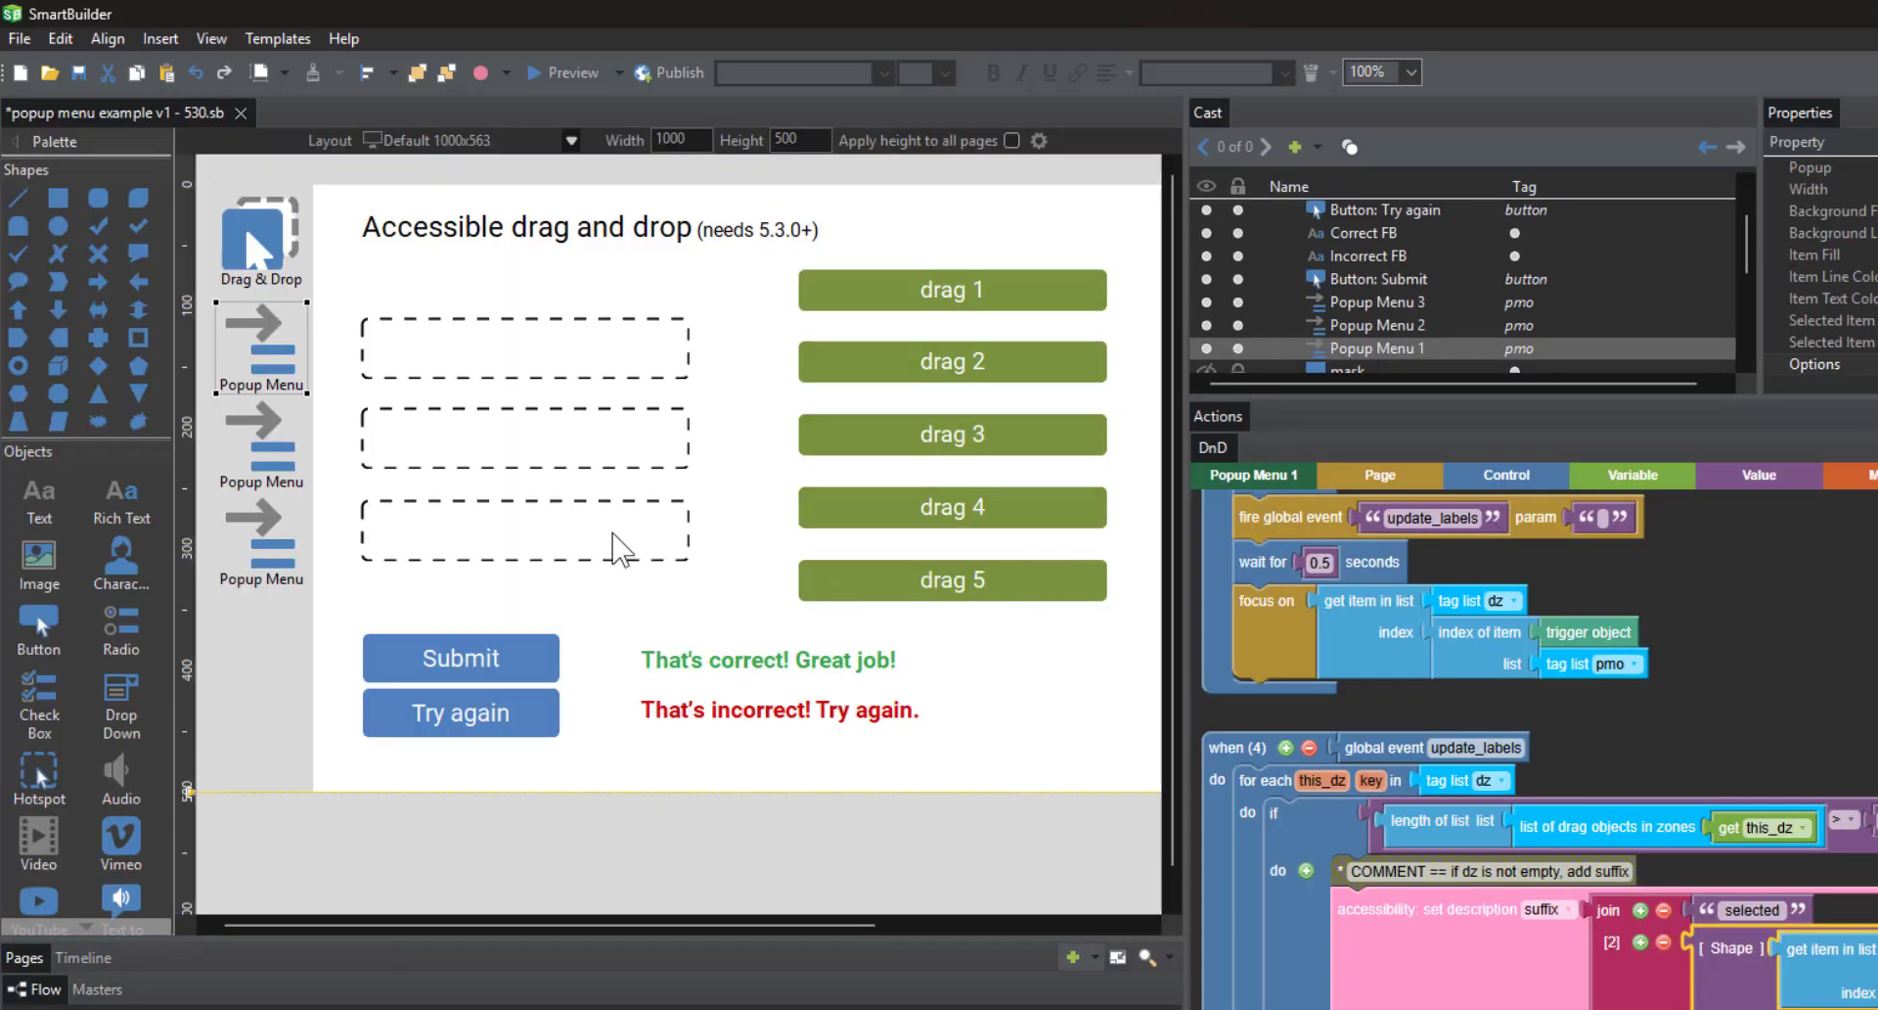
click(537, 523)
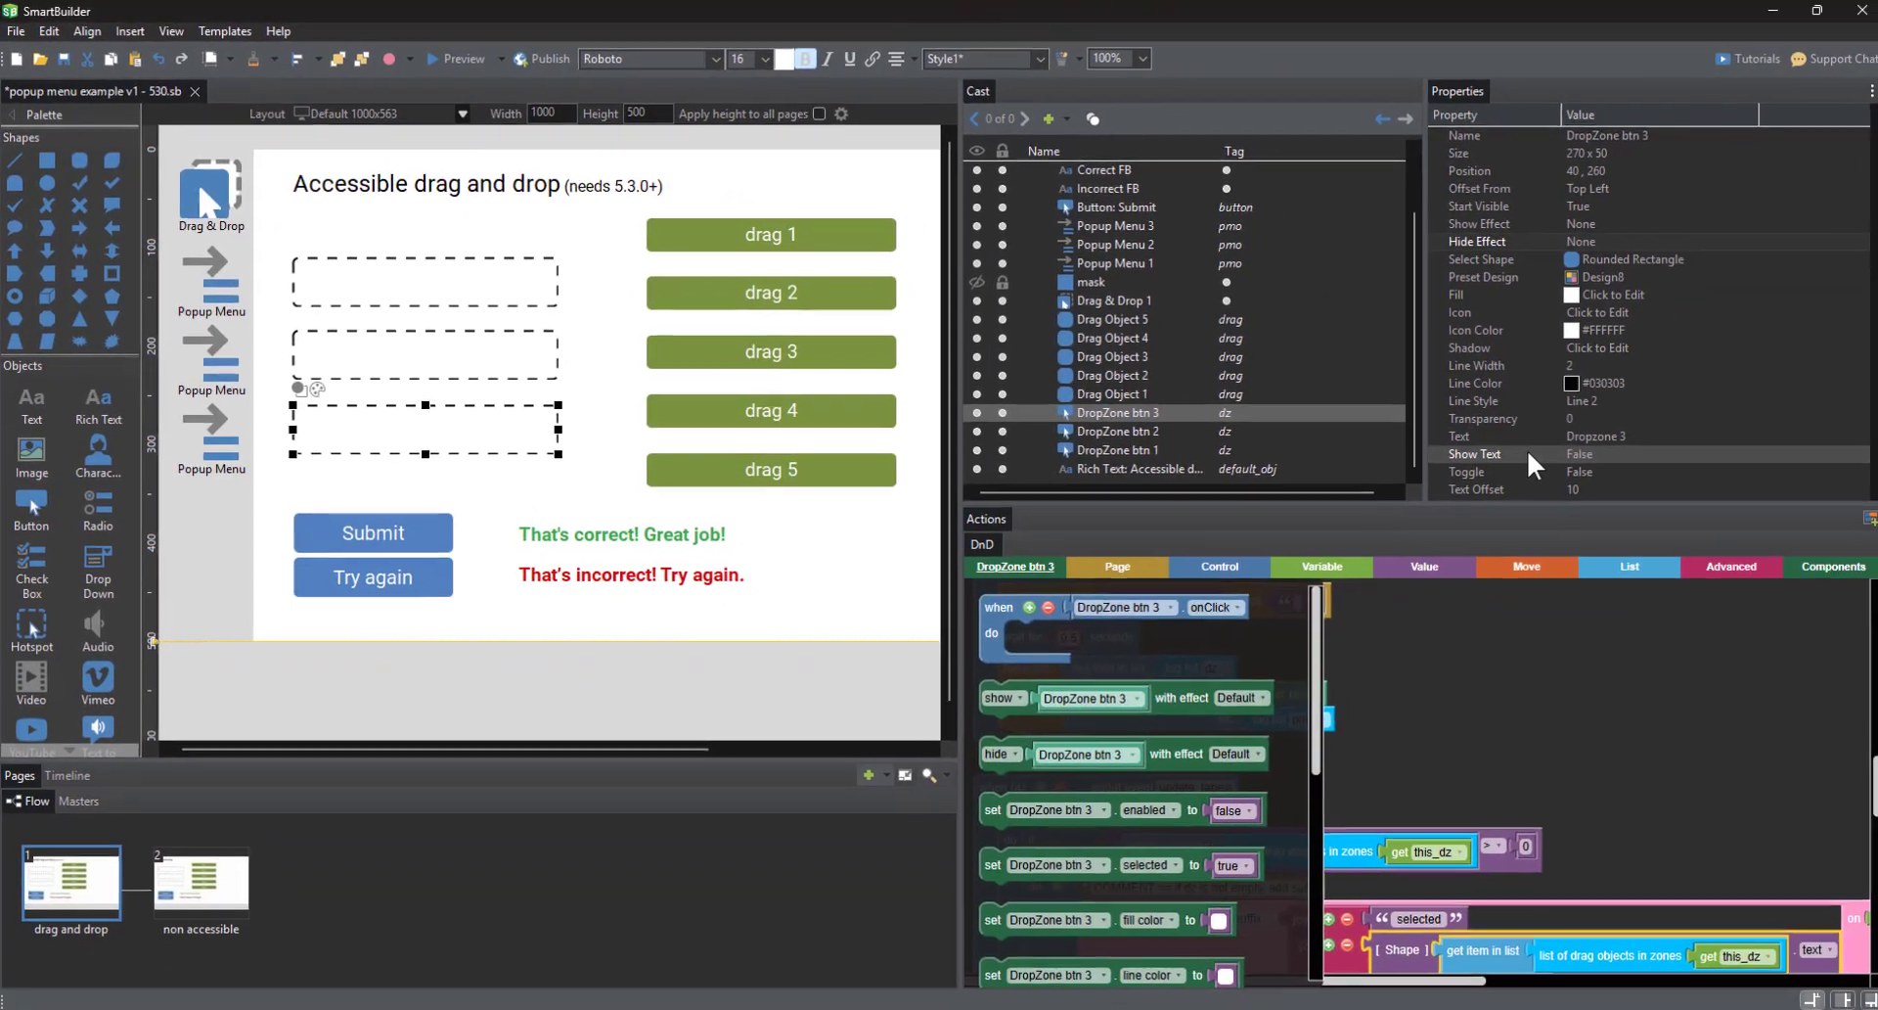
scroll(1845, 459, down, 1)
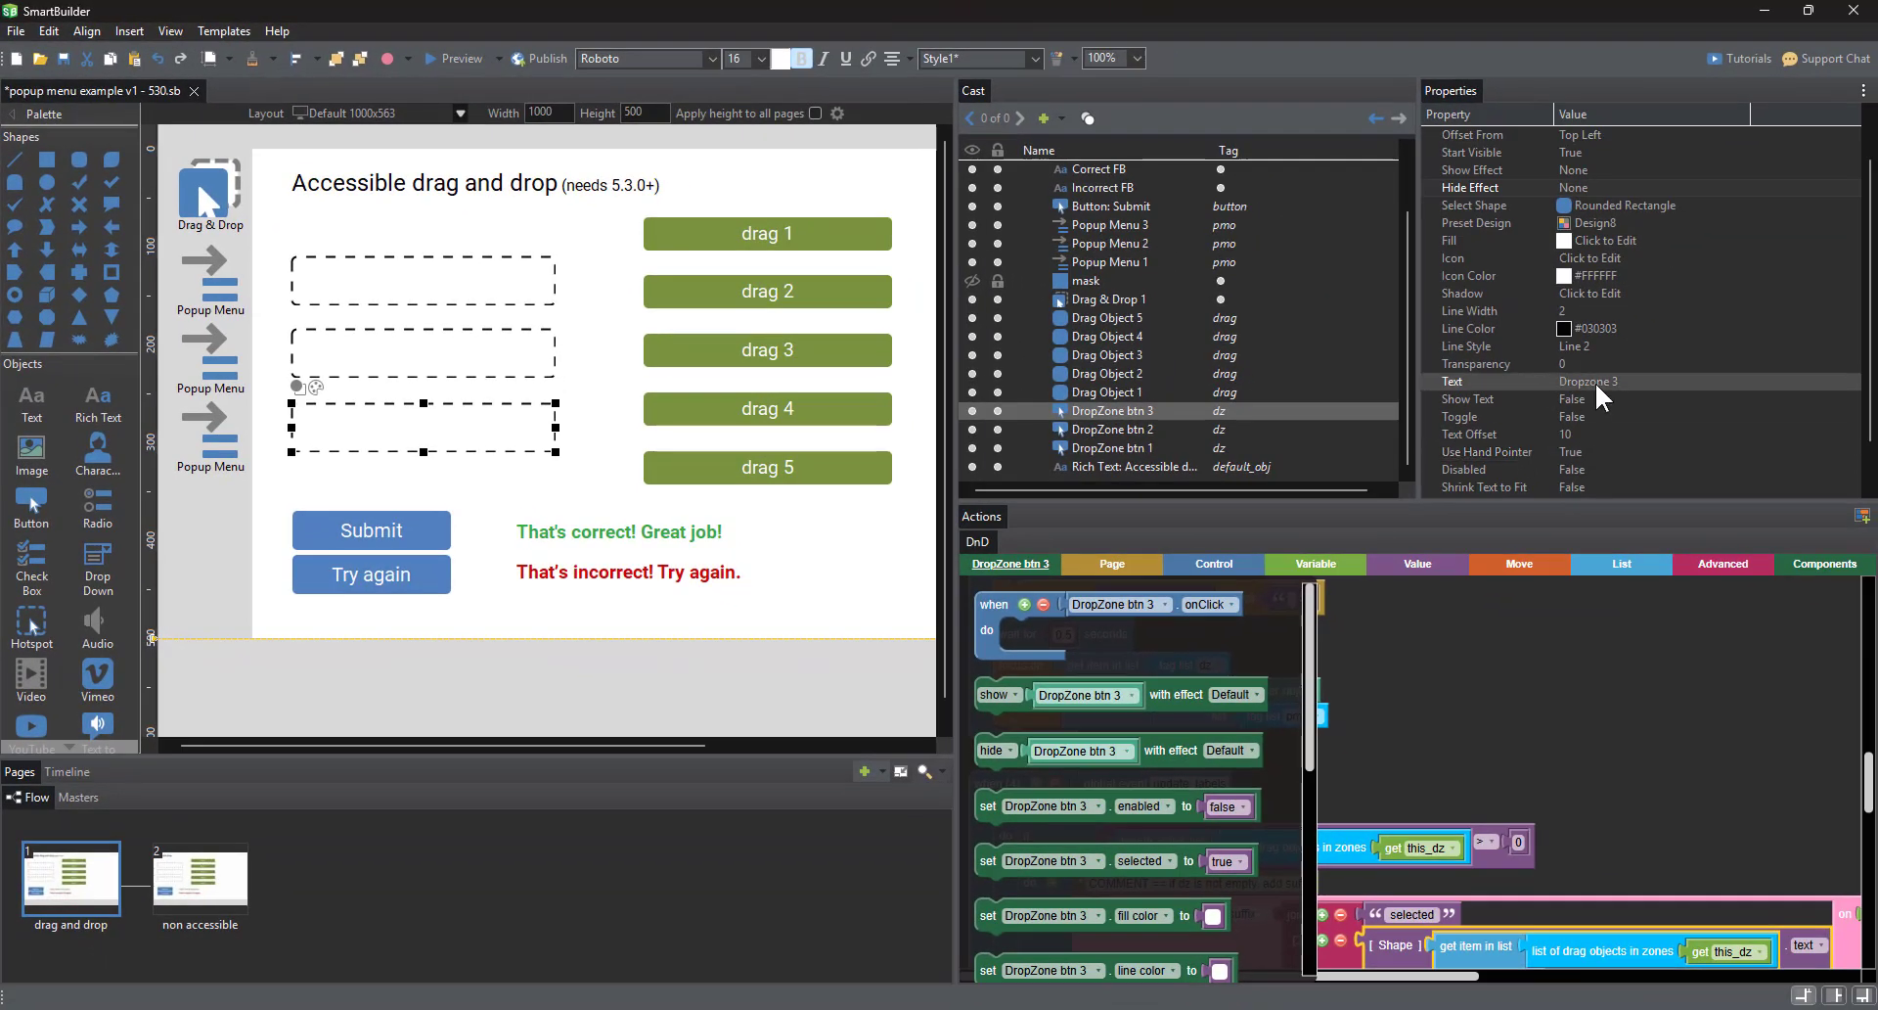
click(466, 369)
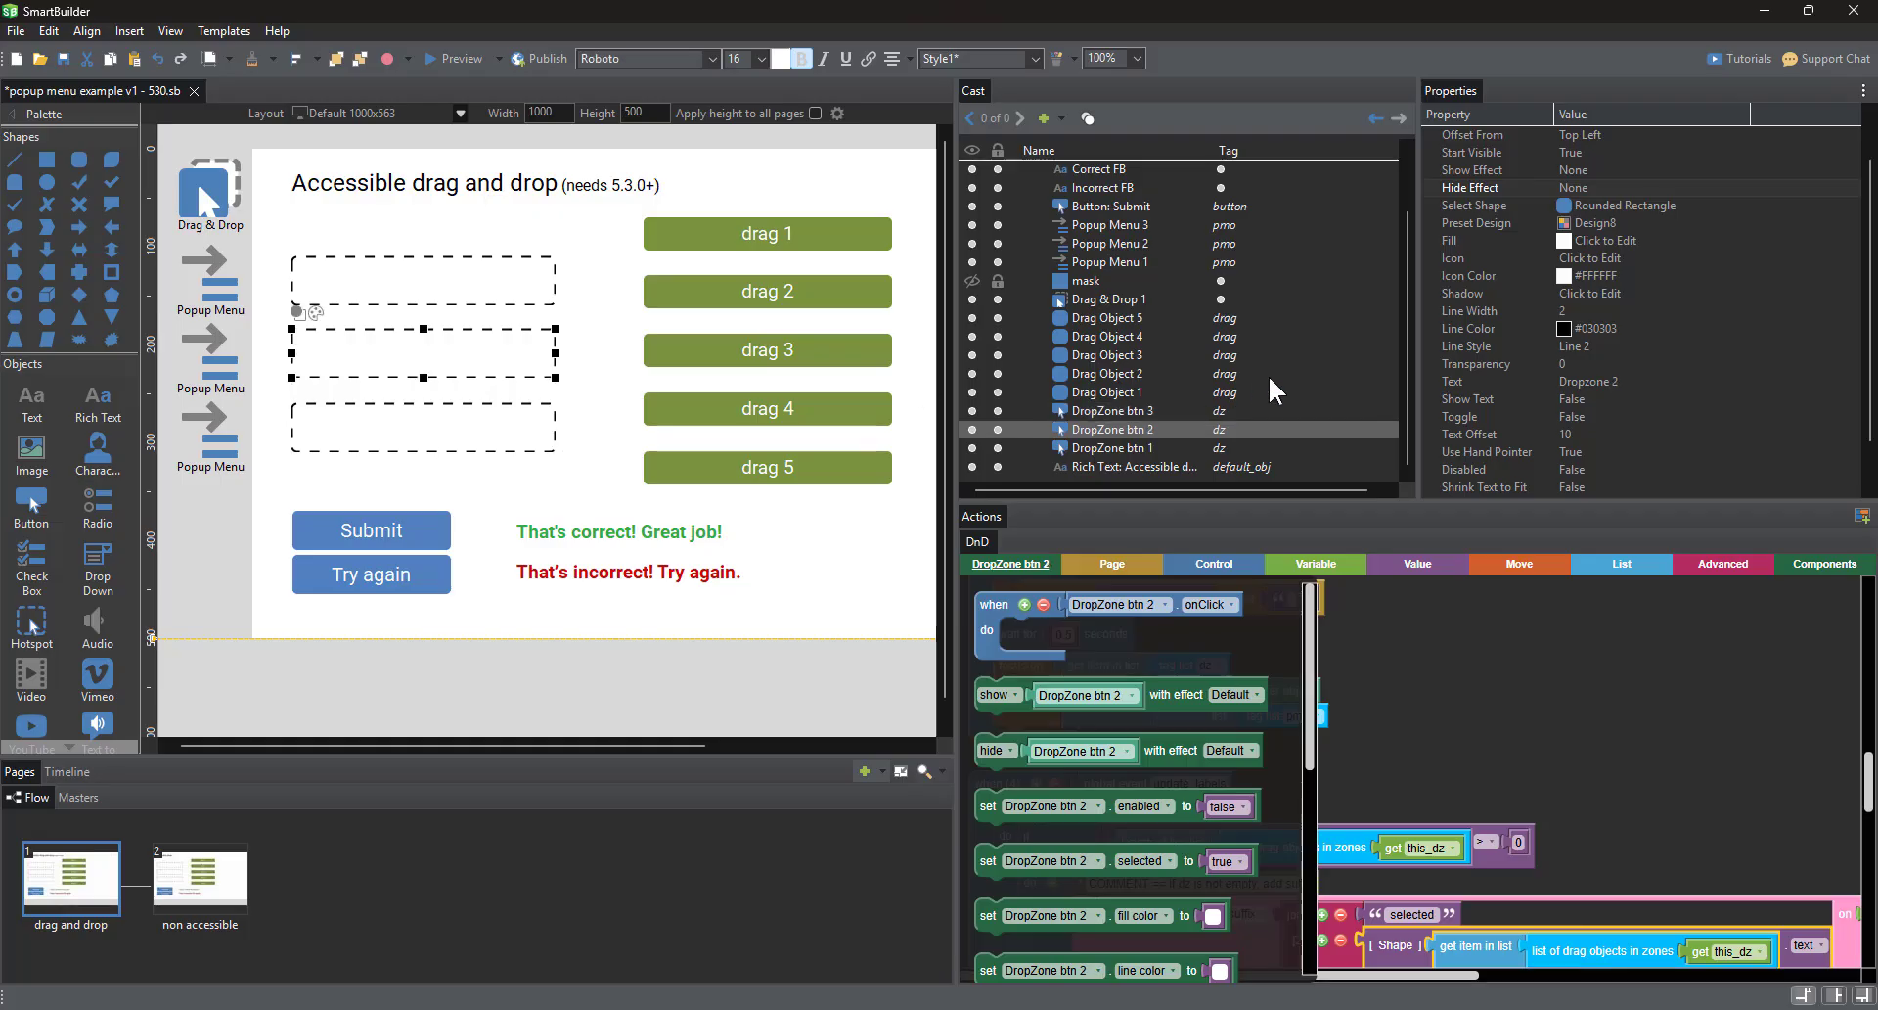
click(521, 286)
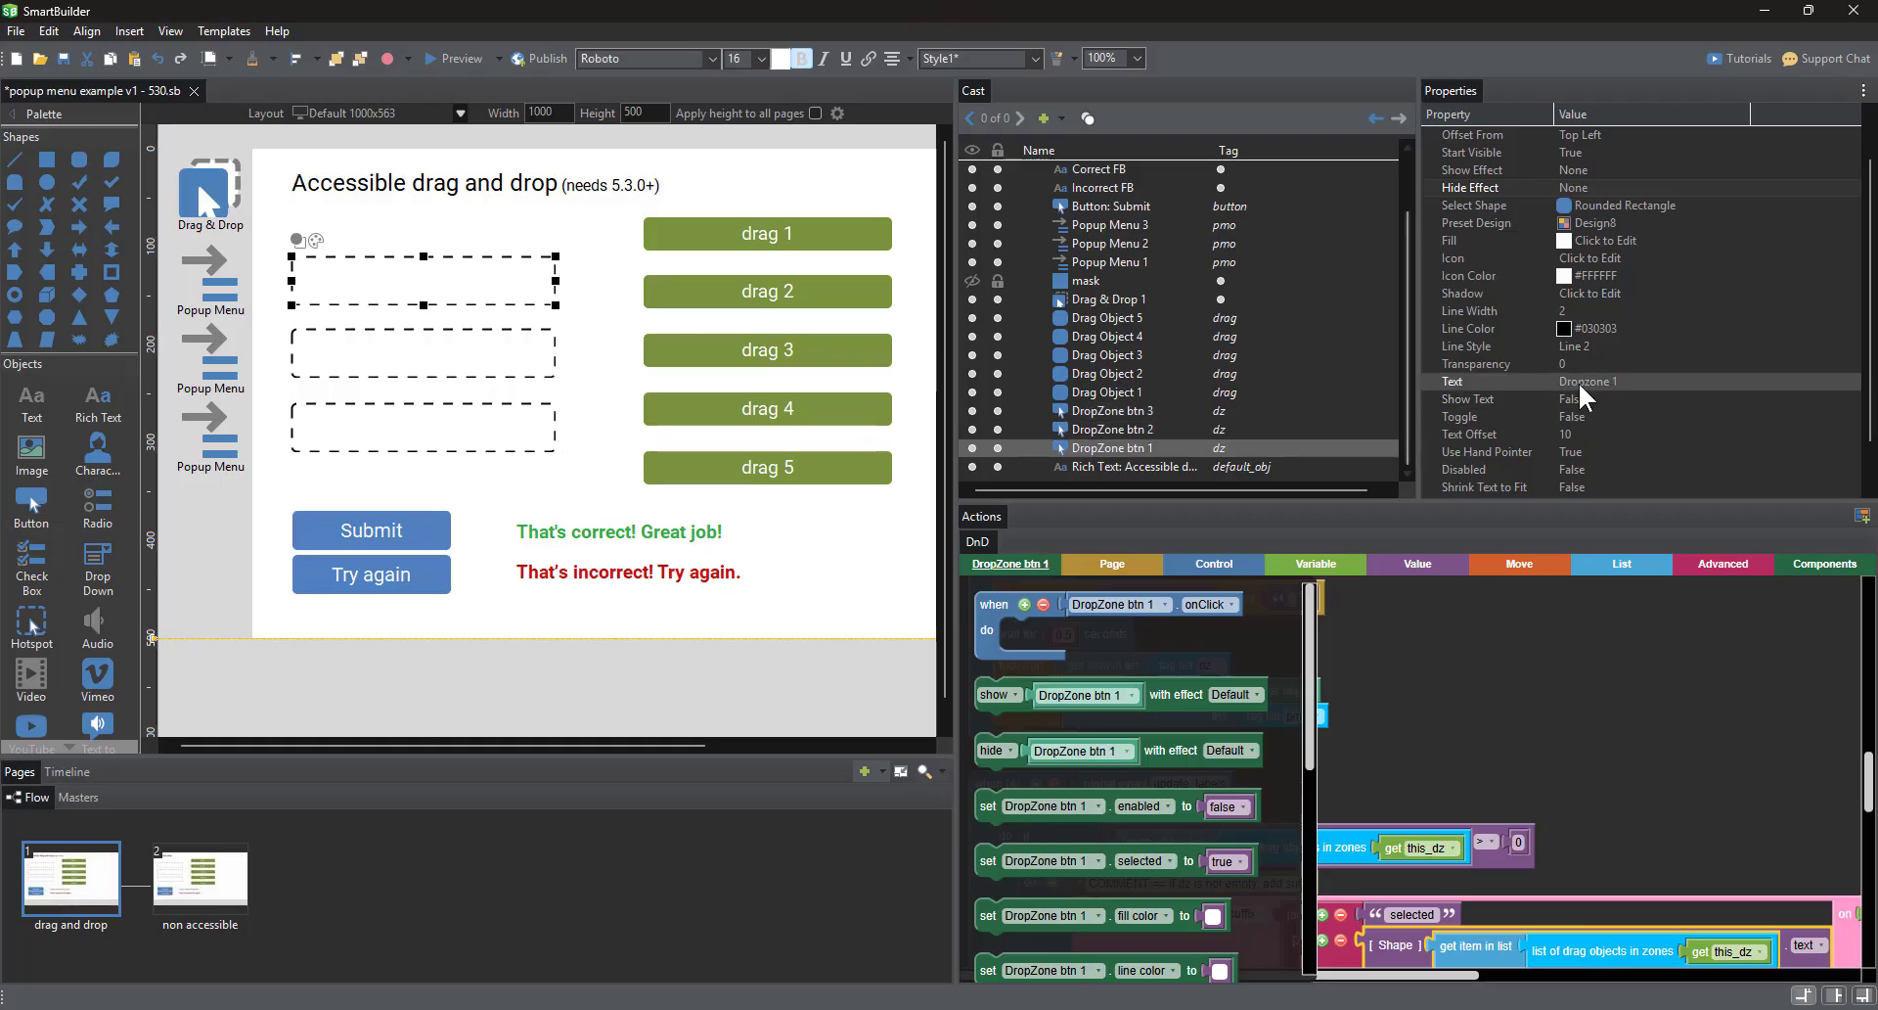
click(785, 409)
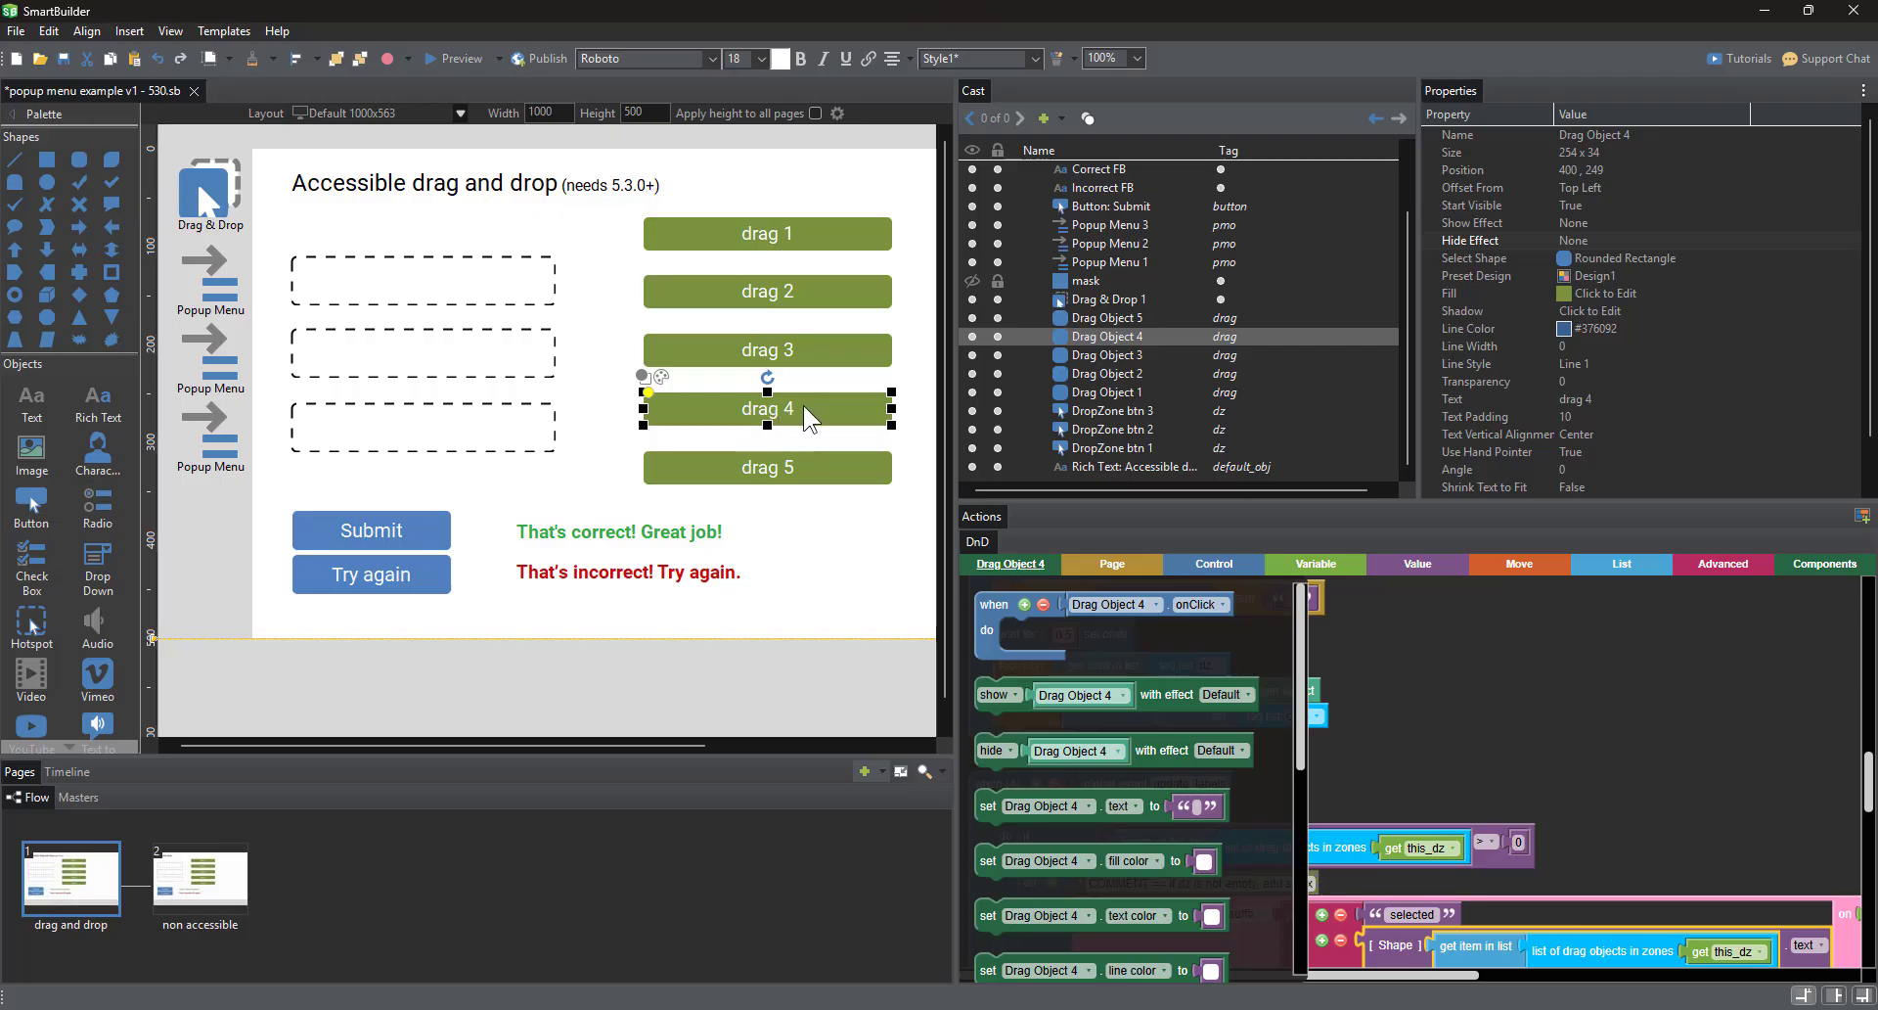
drag(1535, 773, 1540, 616)
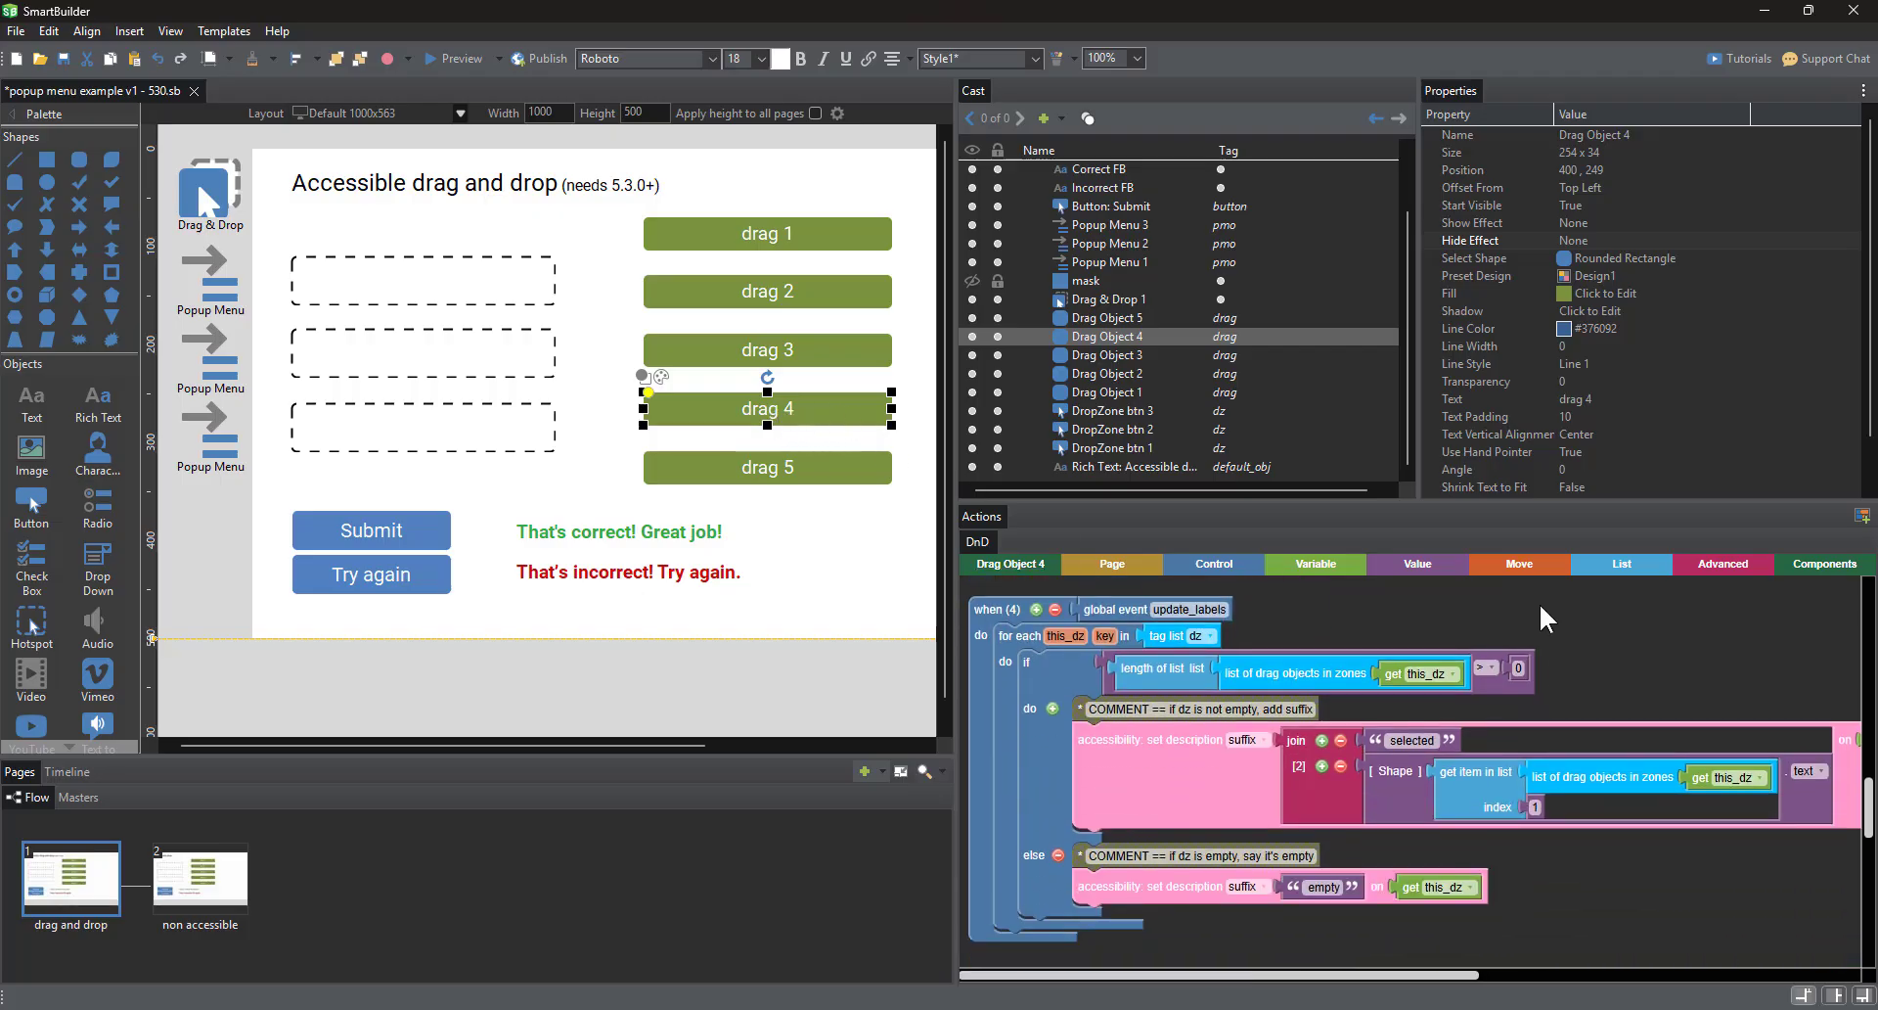
- Check the Text and Show Text properties of DropZone btn 3 and compare the suffix actions for filled and empty drop zones
click(489, 421)
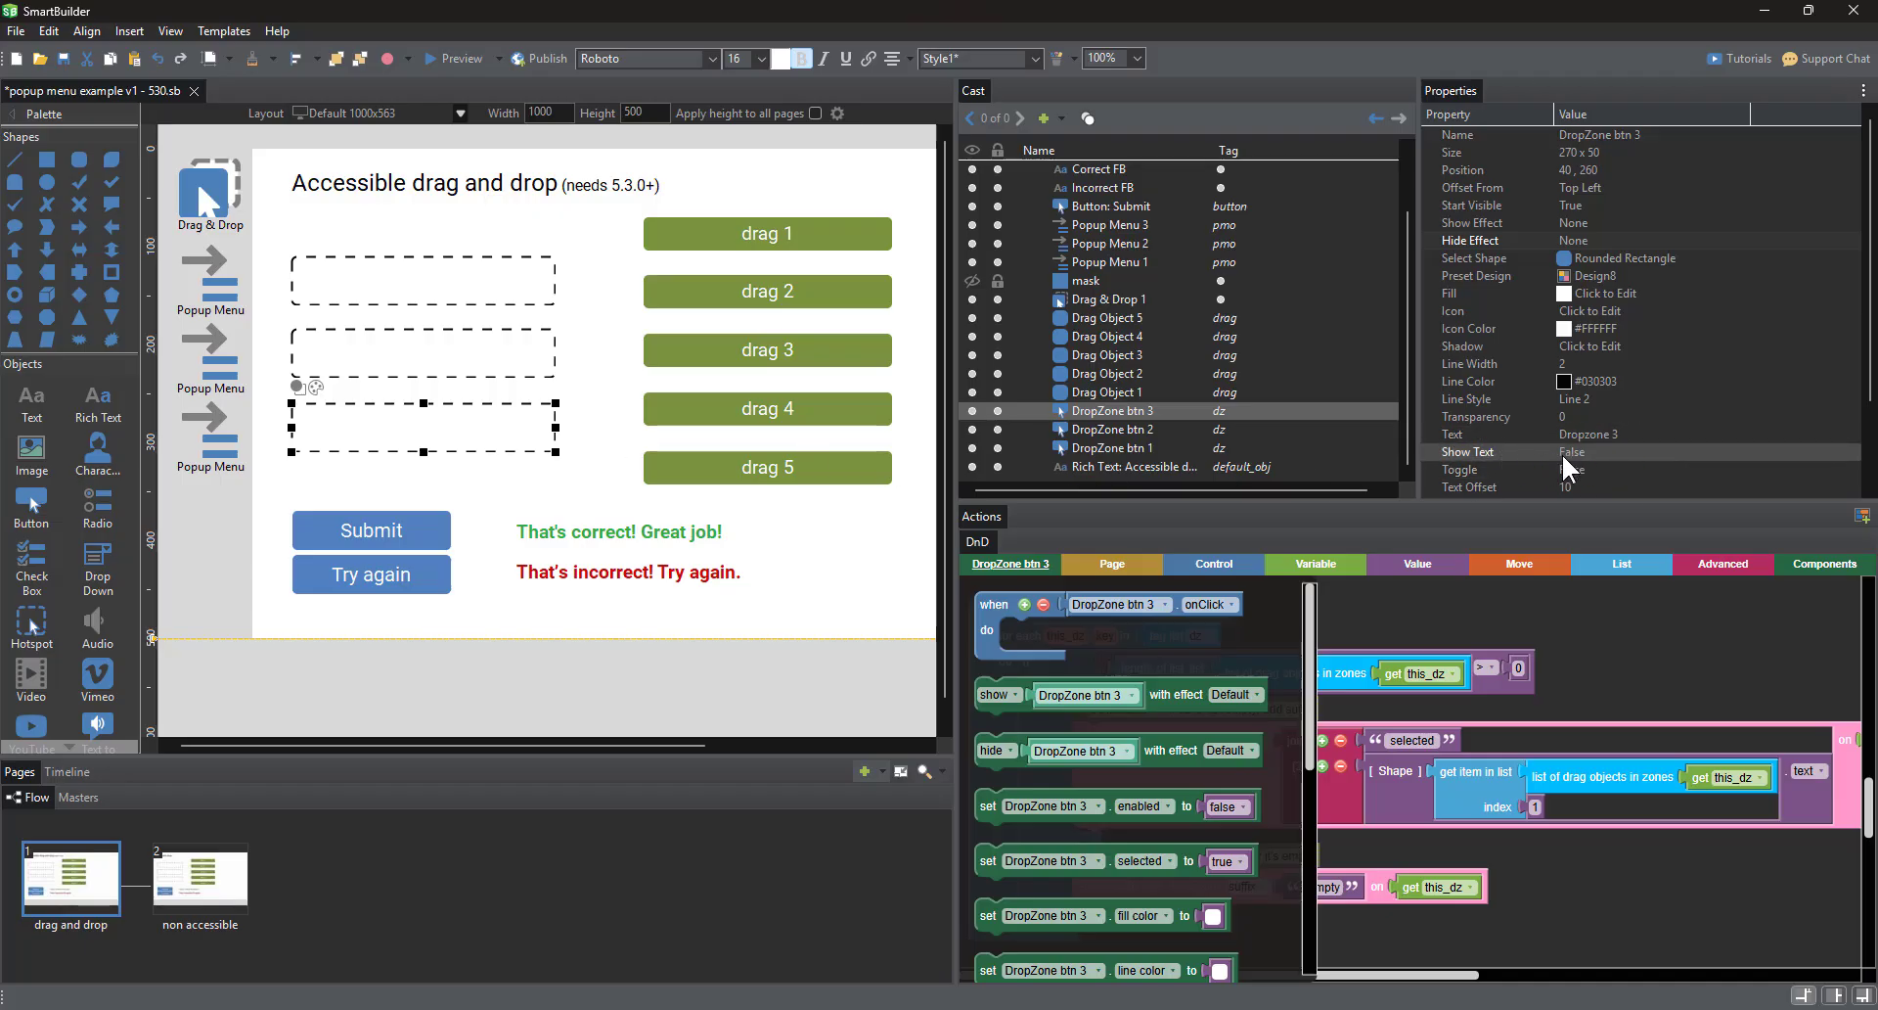
click(1612, 609)
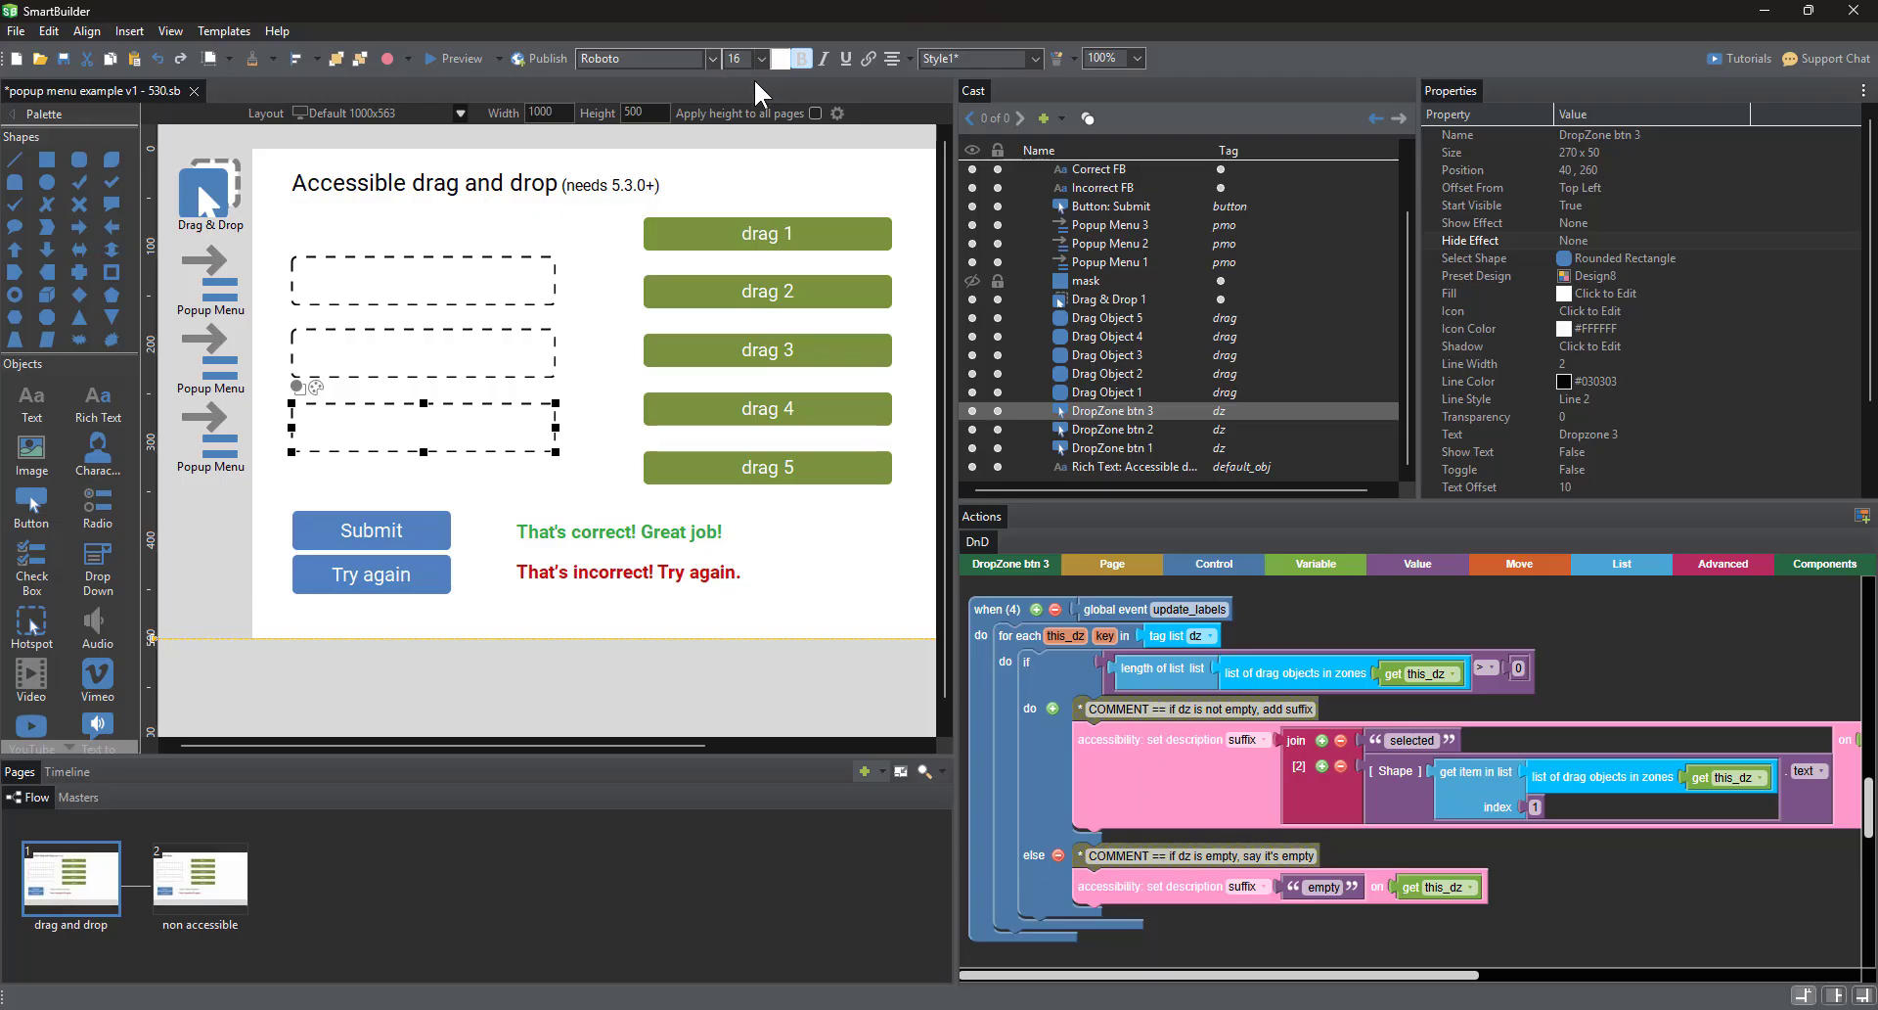
click(1192, 781)
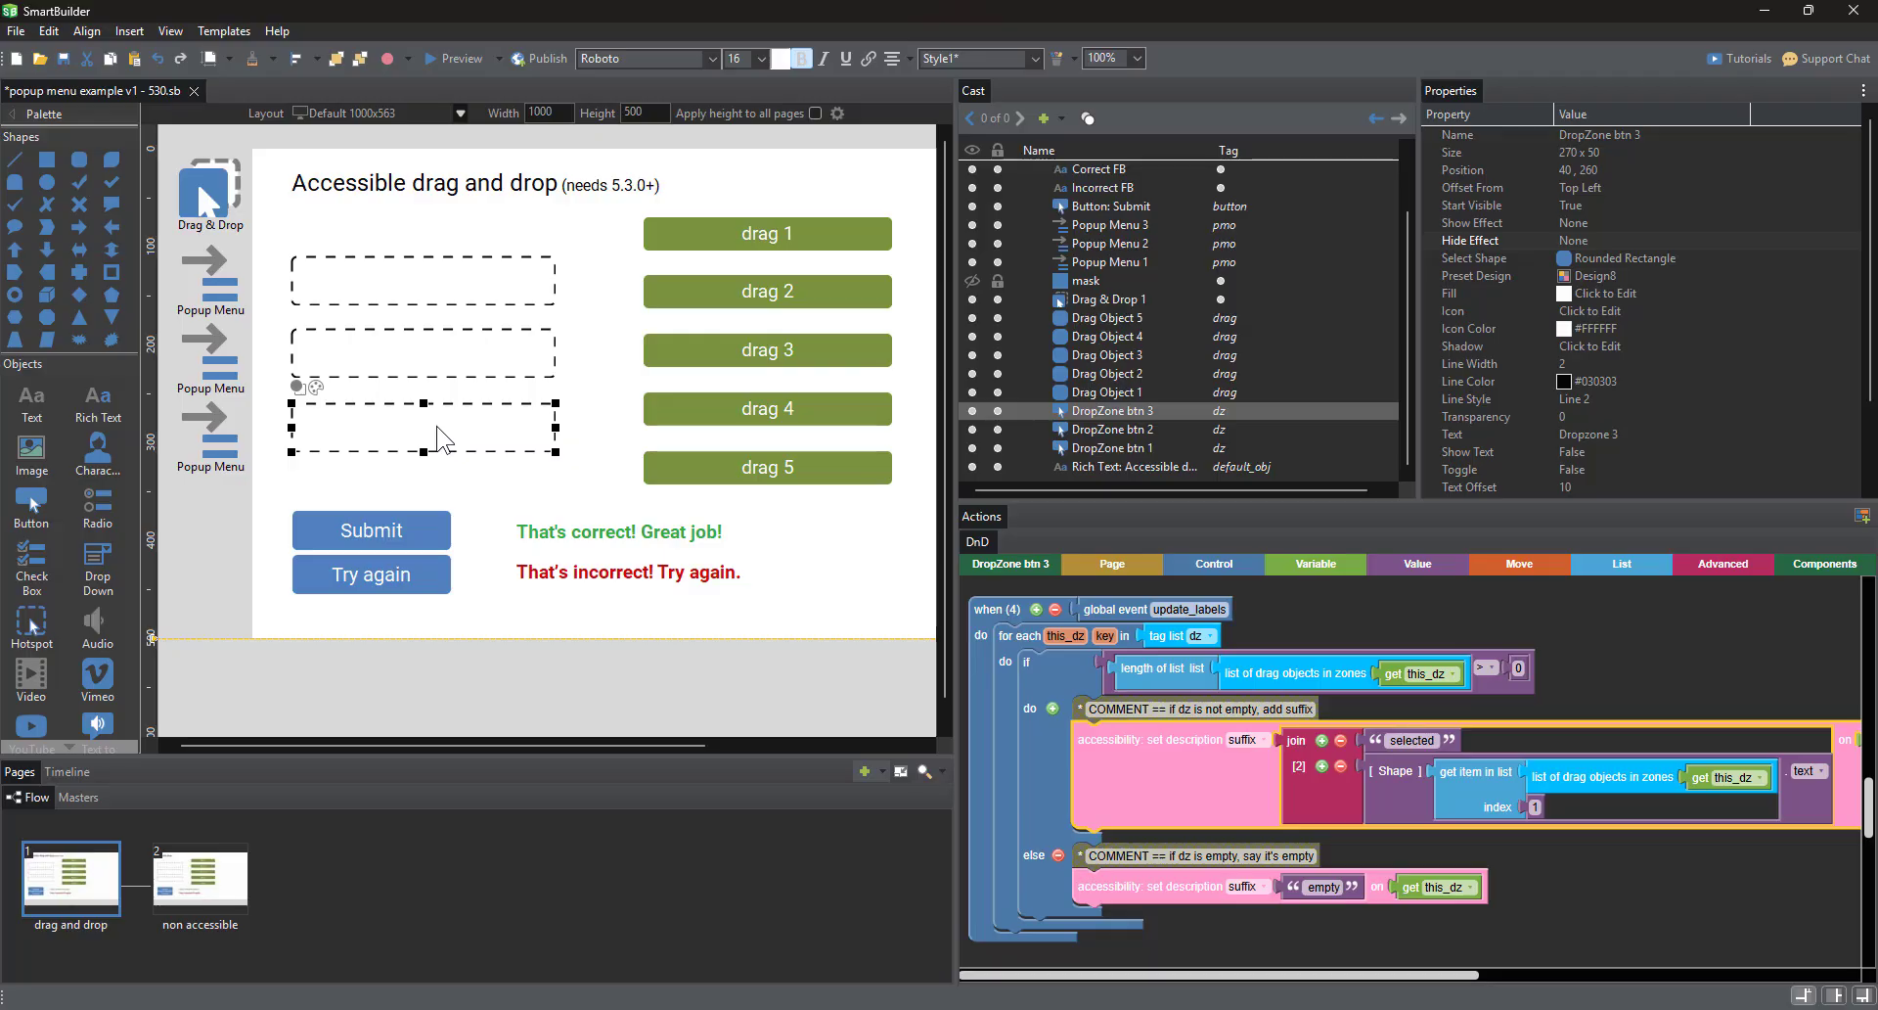
click(1148, 886)
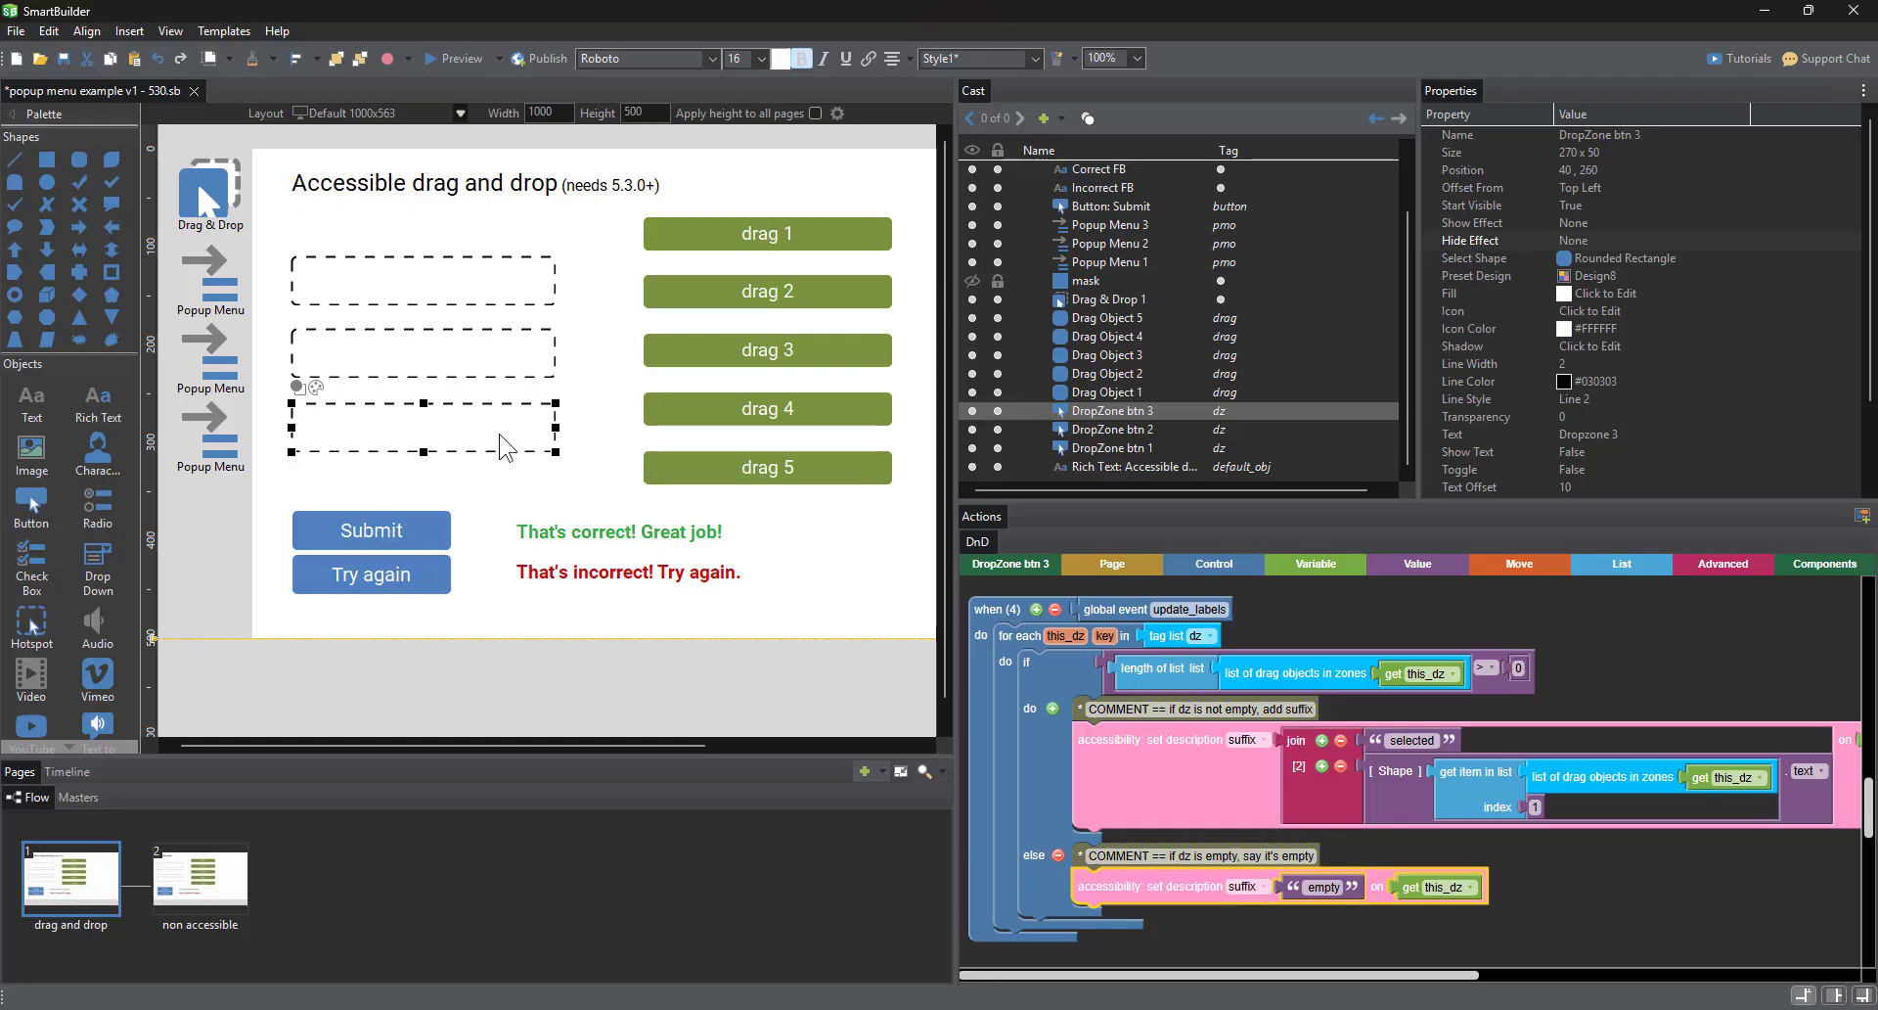
click(598, 284)
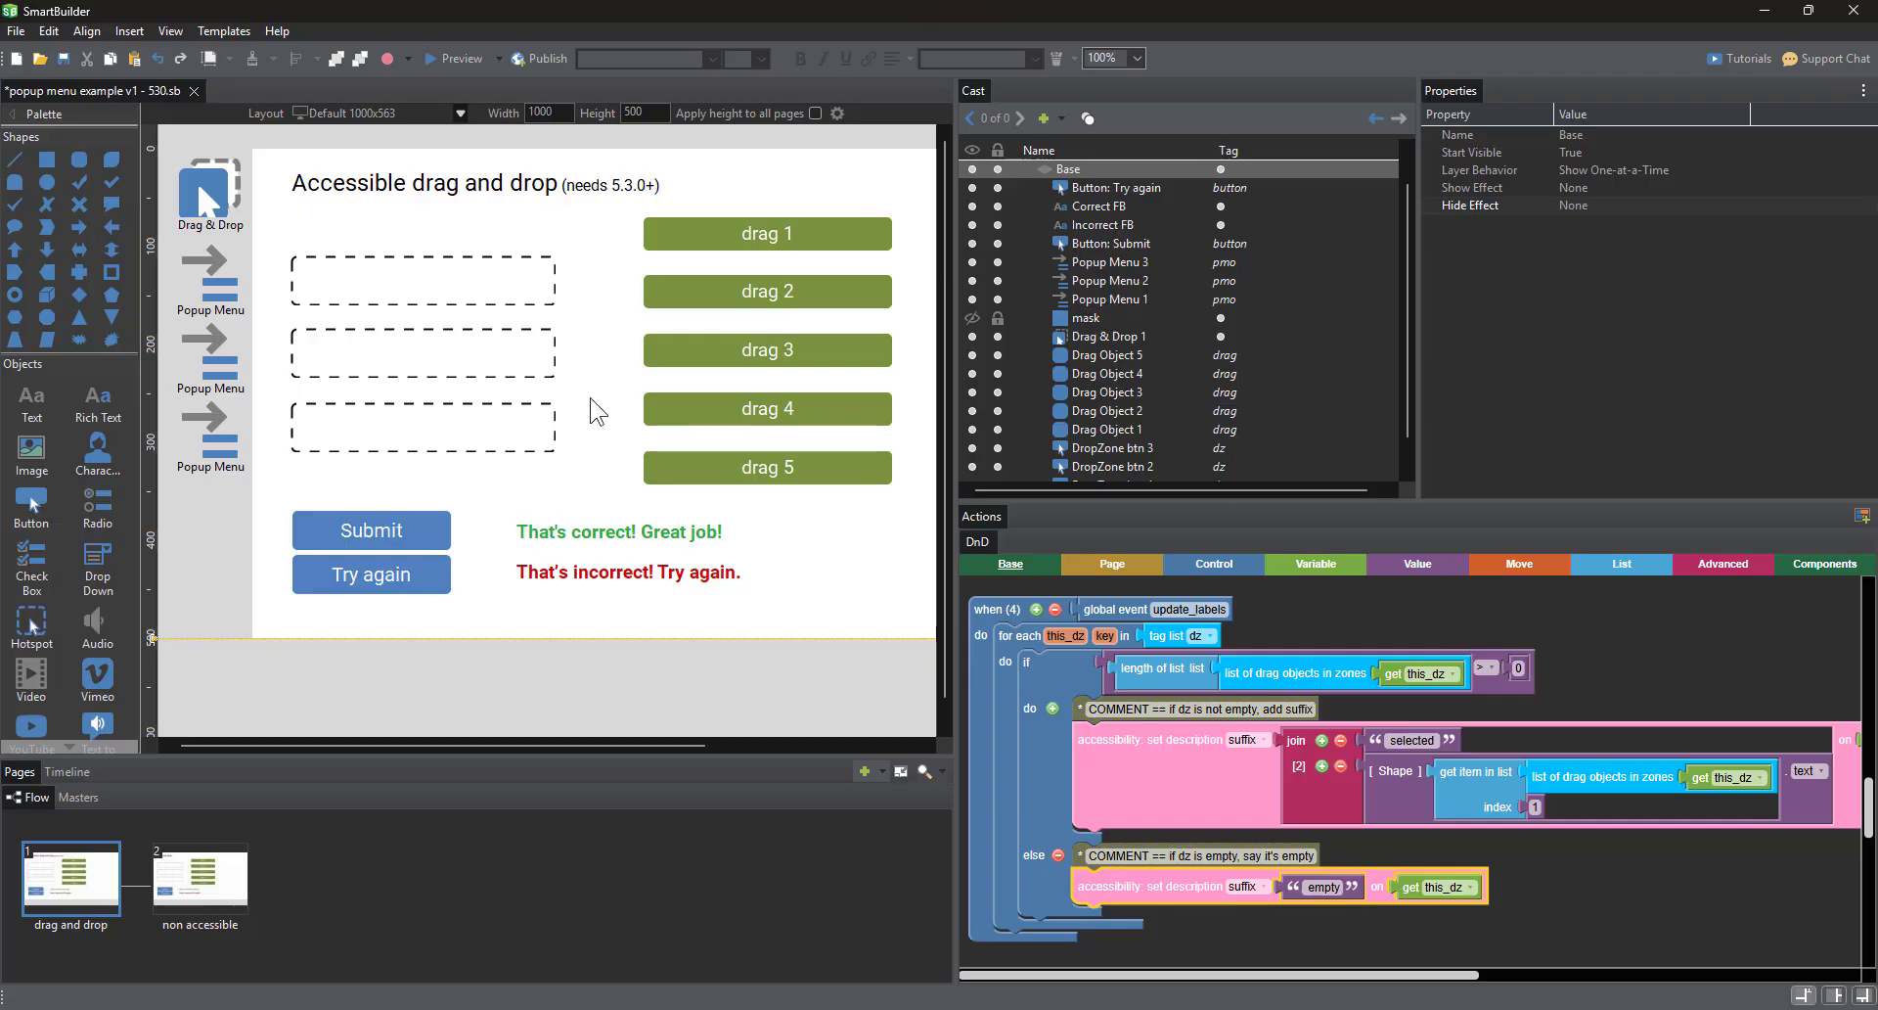
- Examine the Submit button's onClick event: hide both feedback texts and test whether the correct object count of Drag & Drop 1 equals 5
scroll(1549, 849, down, 1)
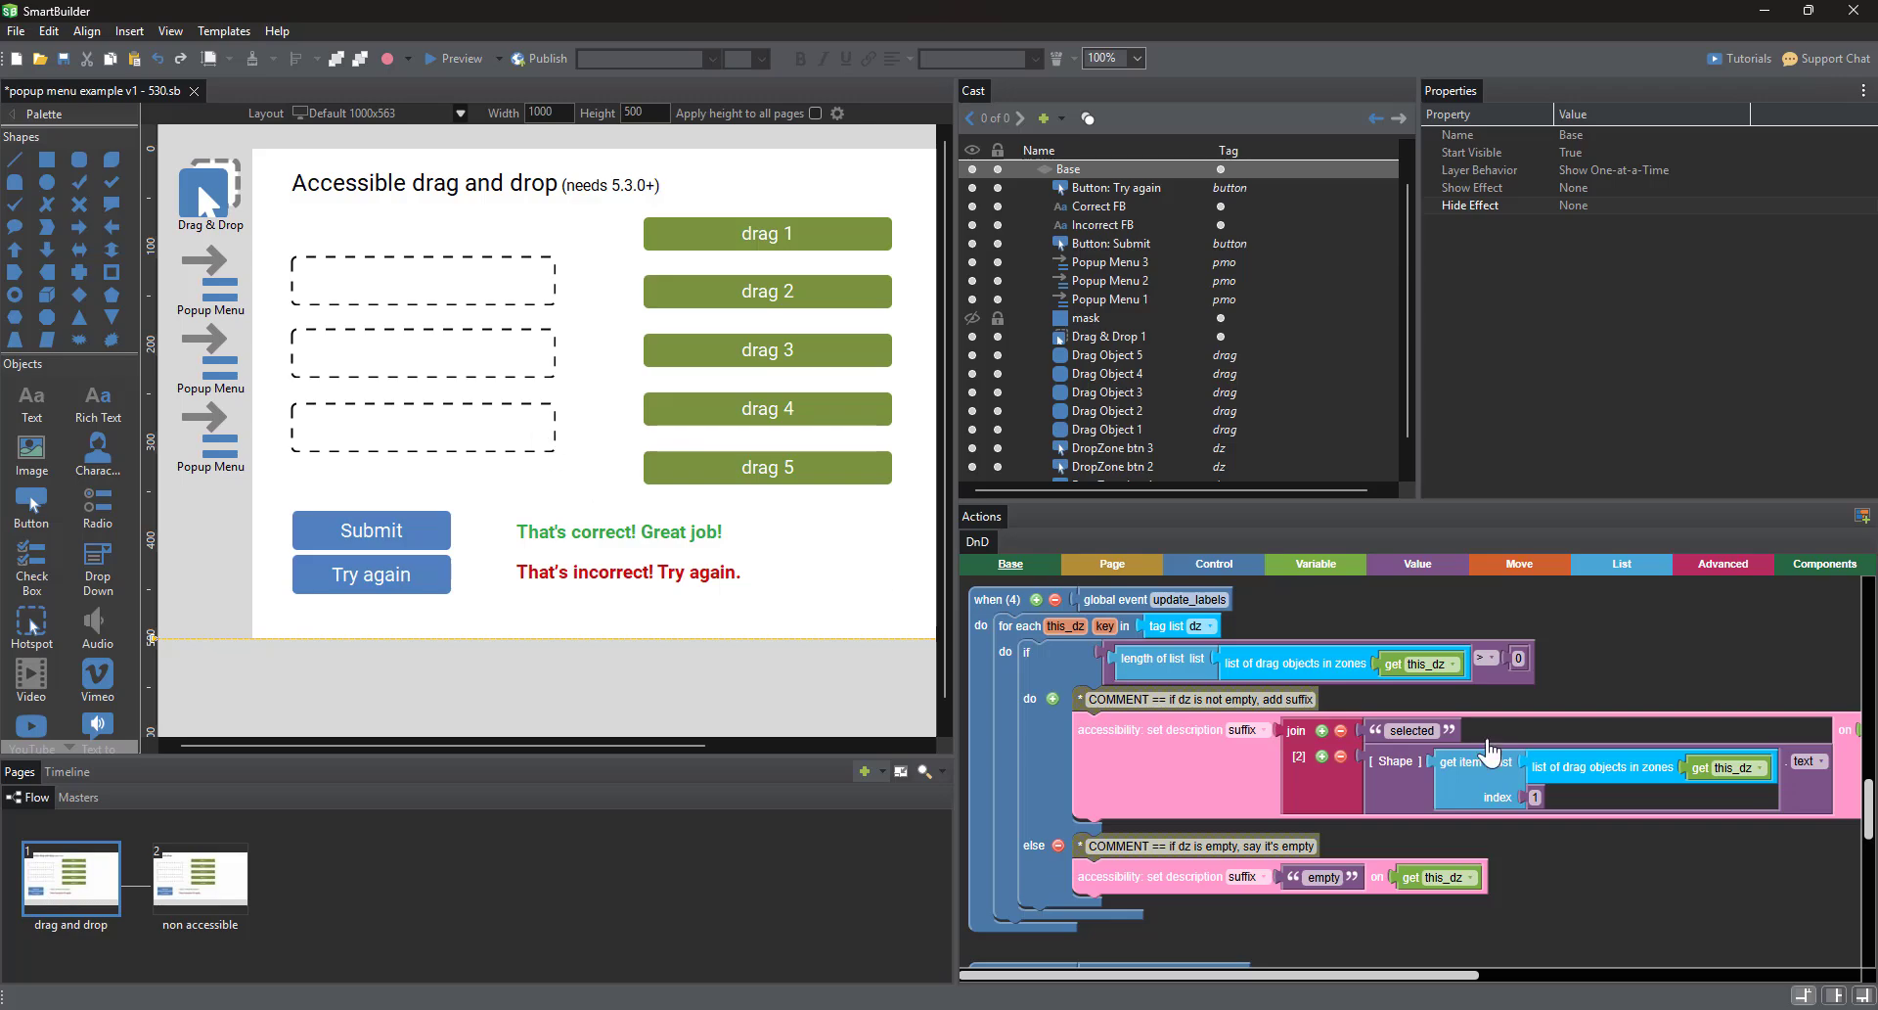
drag(1535, 896, 1525, 559)
drag(1531, 783, 1546, 828)
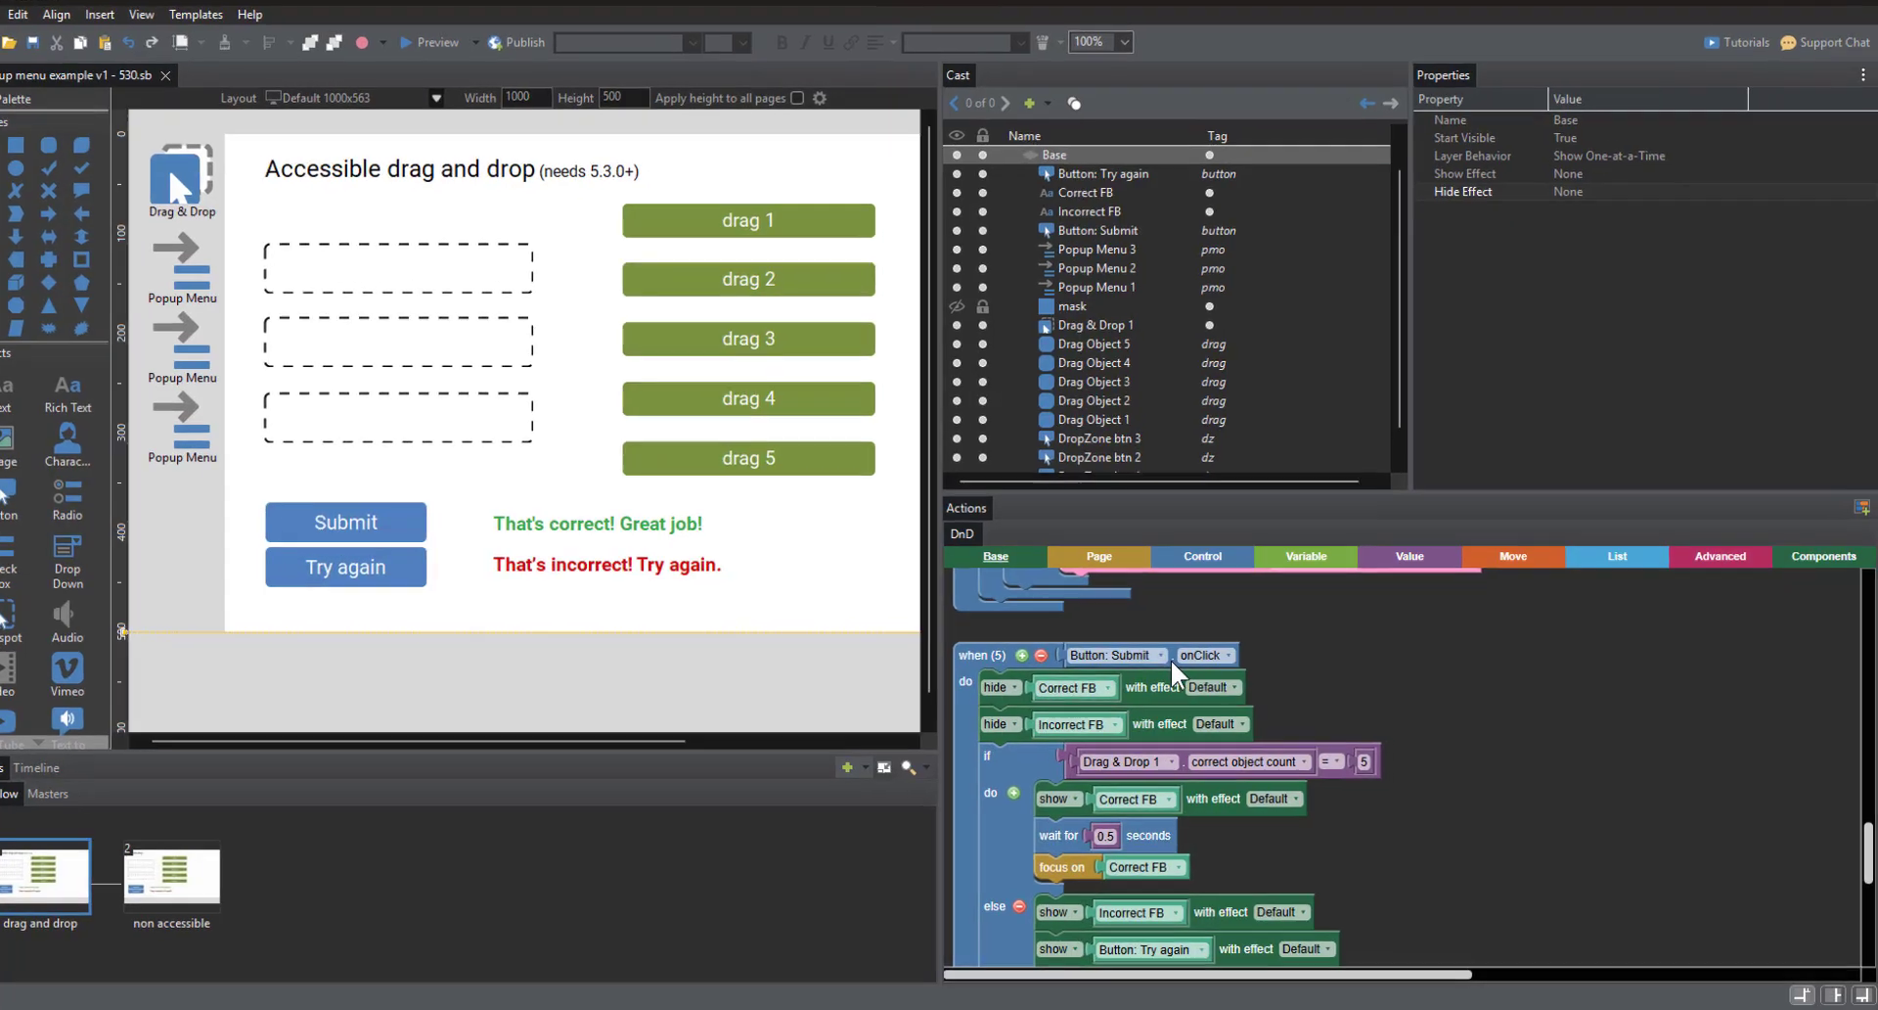
click(1188, 687)
click(1168, 723)
drag(1466, 827, 1472, 713)
click(1268, 622)
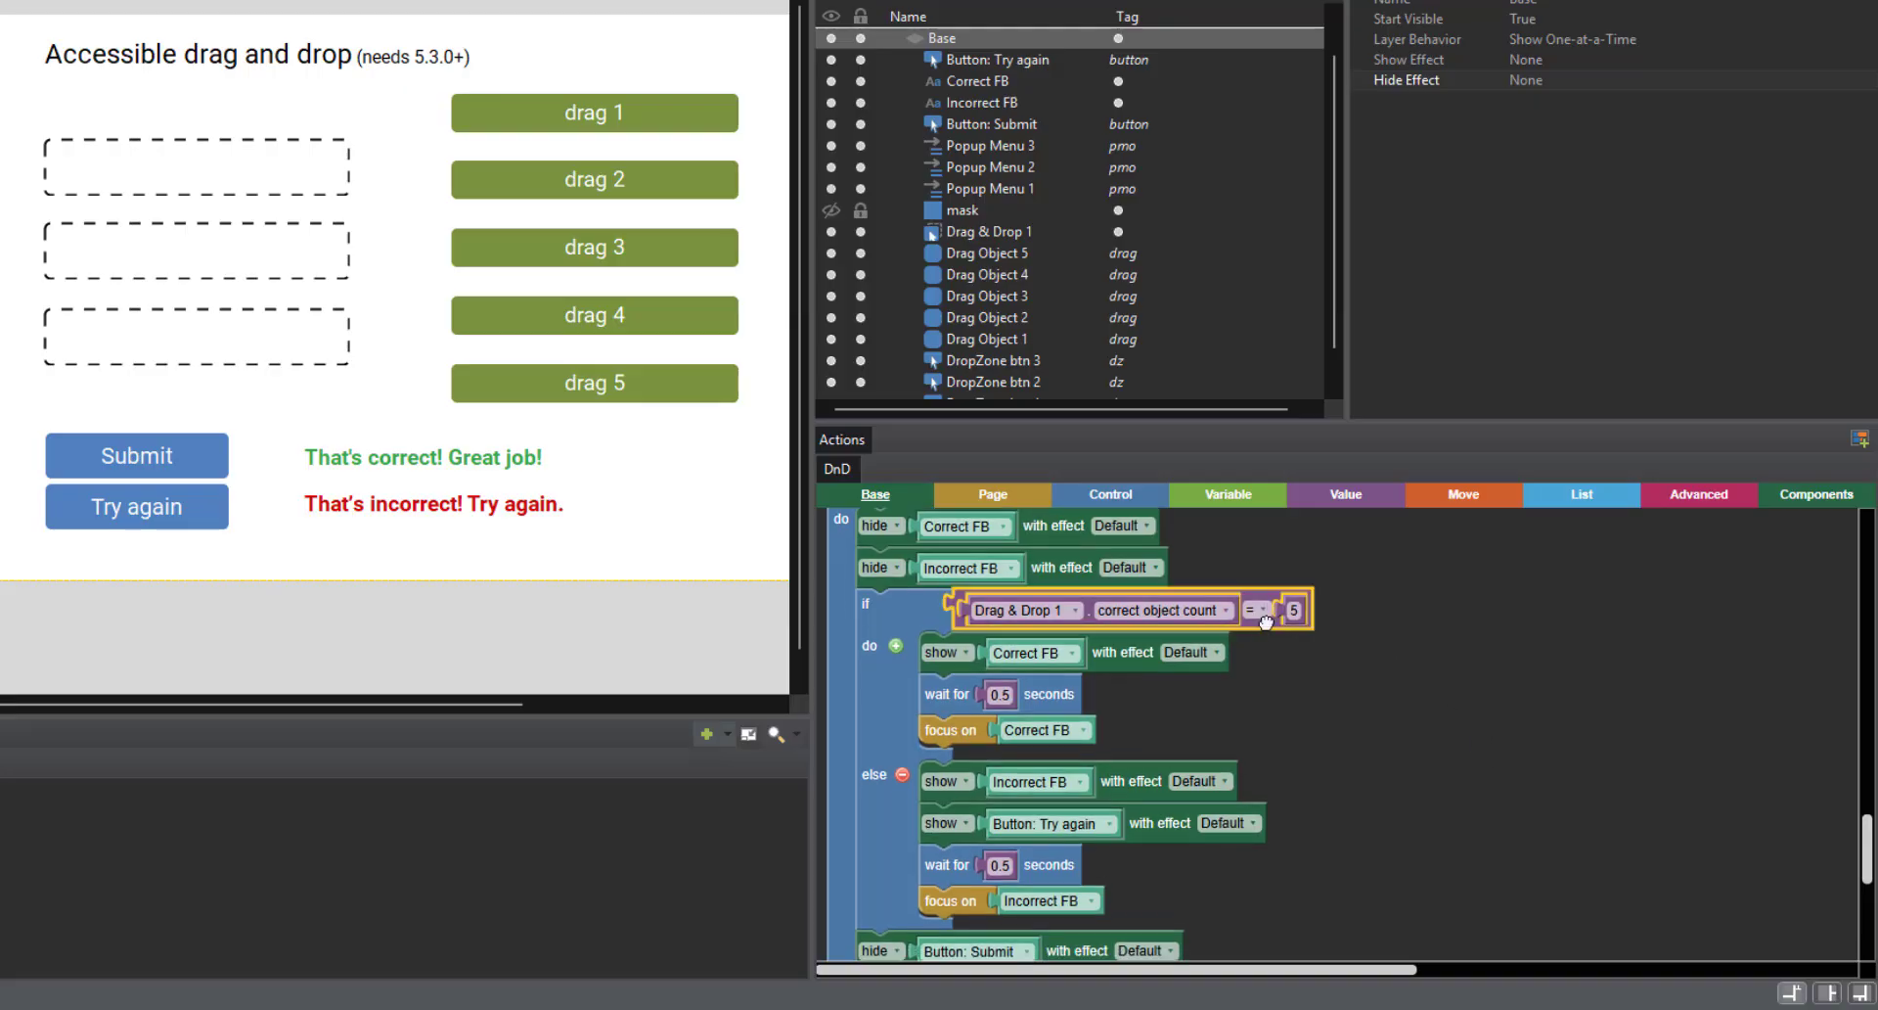
click(1292, 611)
- Examine the correct-answer branch that shows and focuses on Correct FB, and the closing action that hides the Submit button
click(1025, 653)
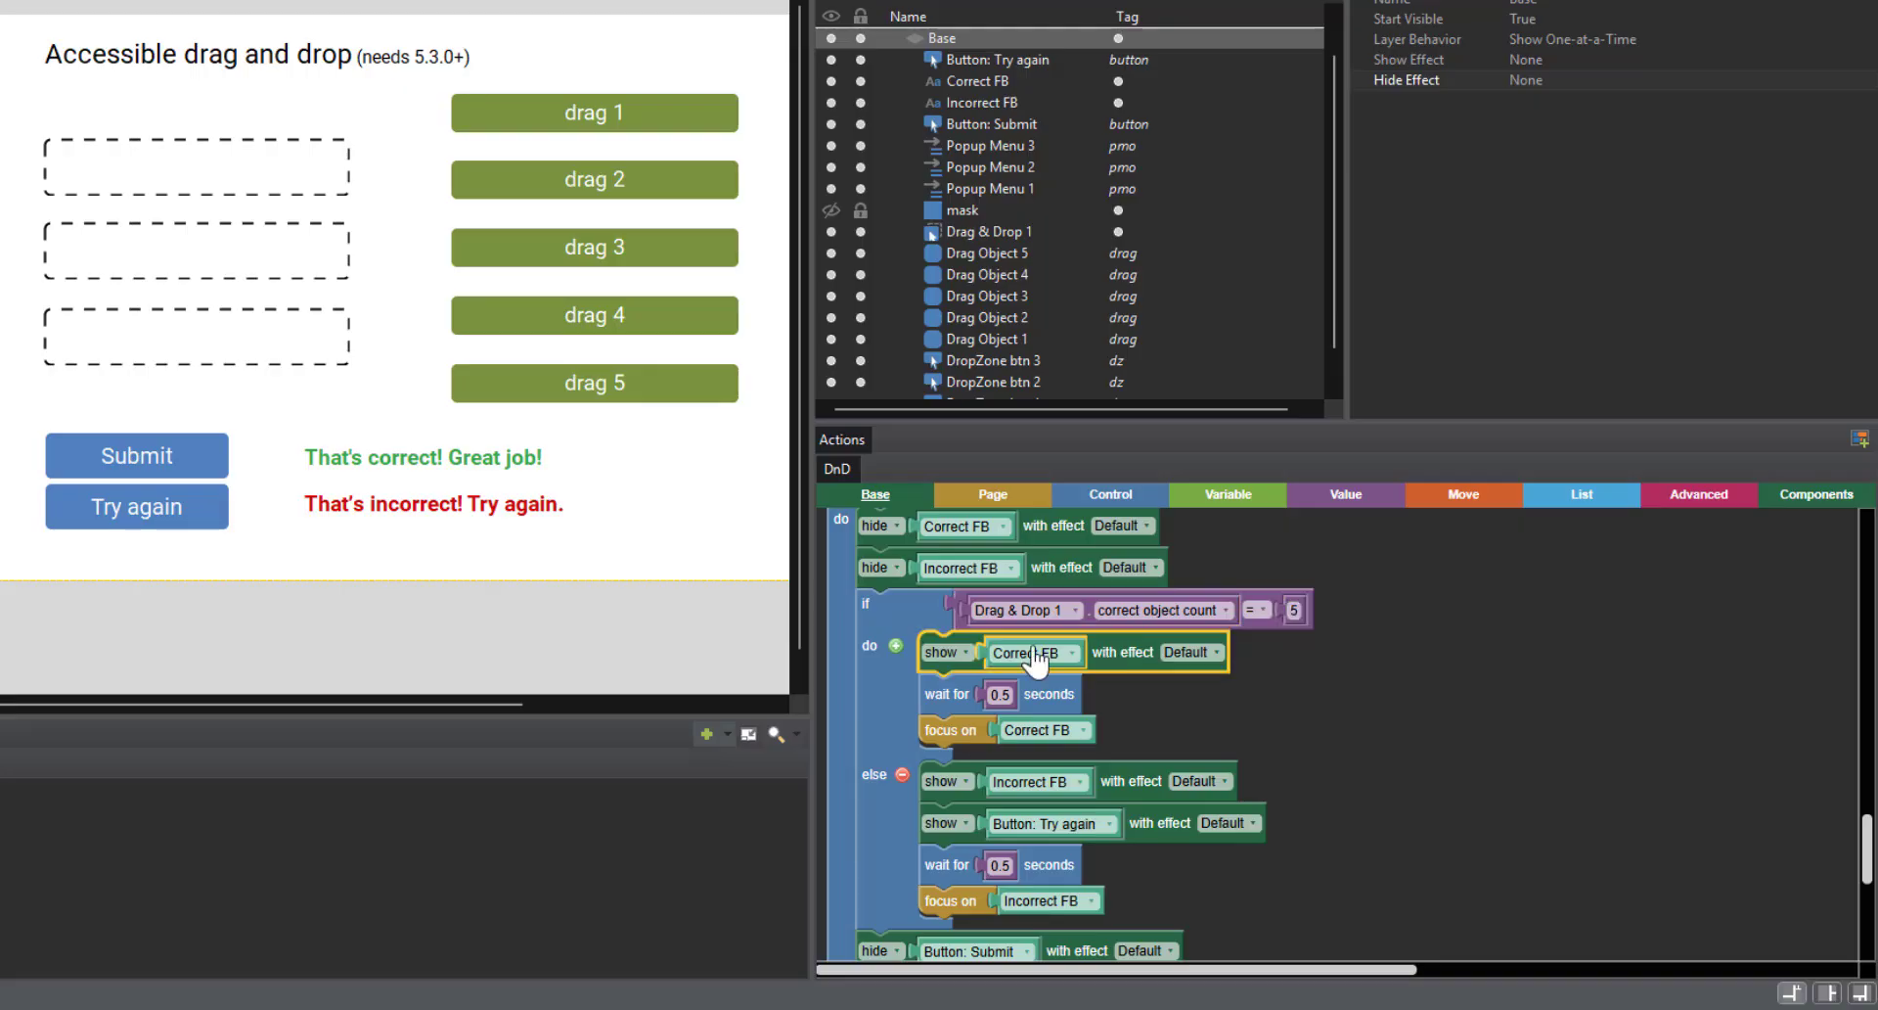
click(959, 730)
drag(1347, 717, 1364, 667)
scroll(1363, 667, down, 1)
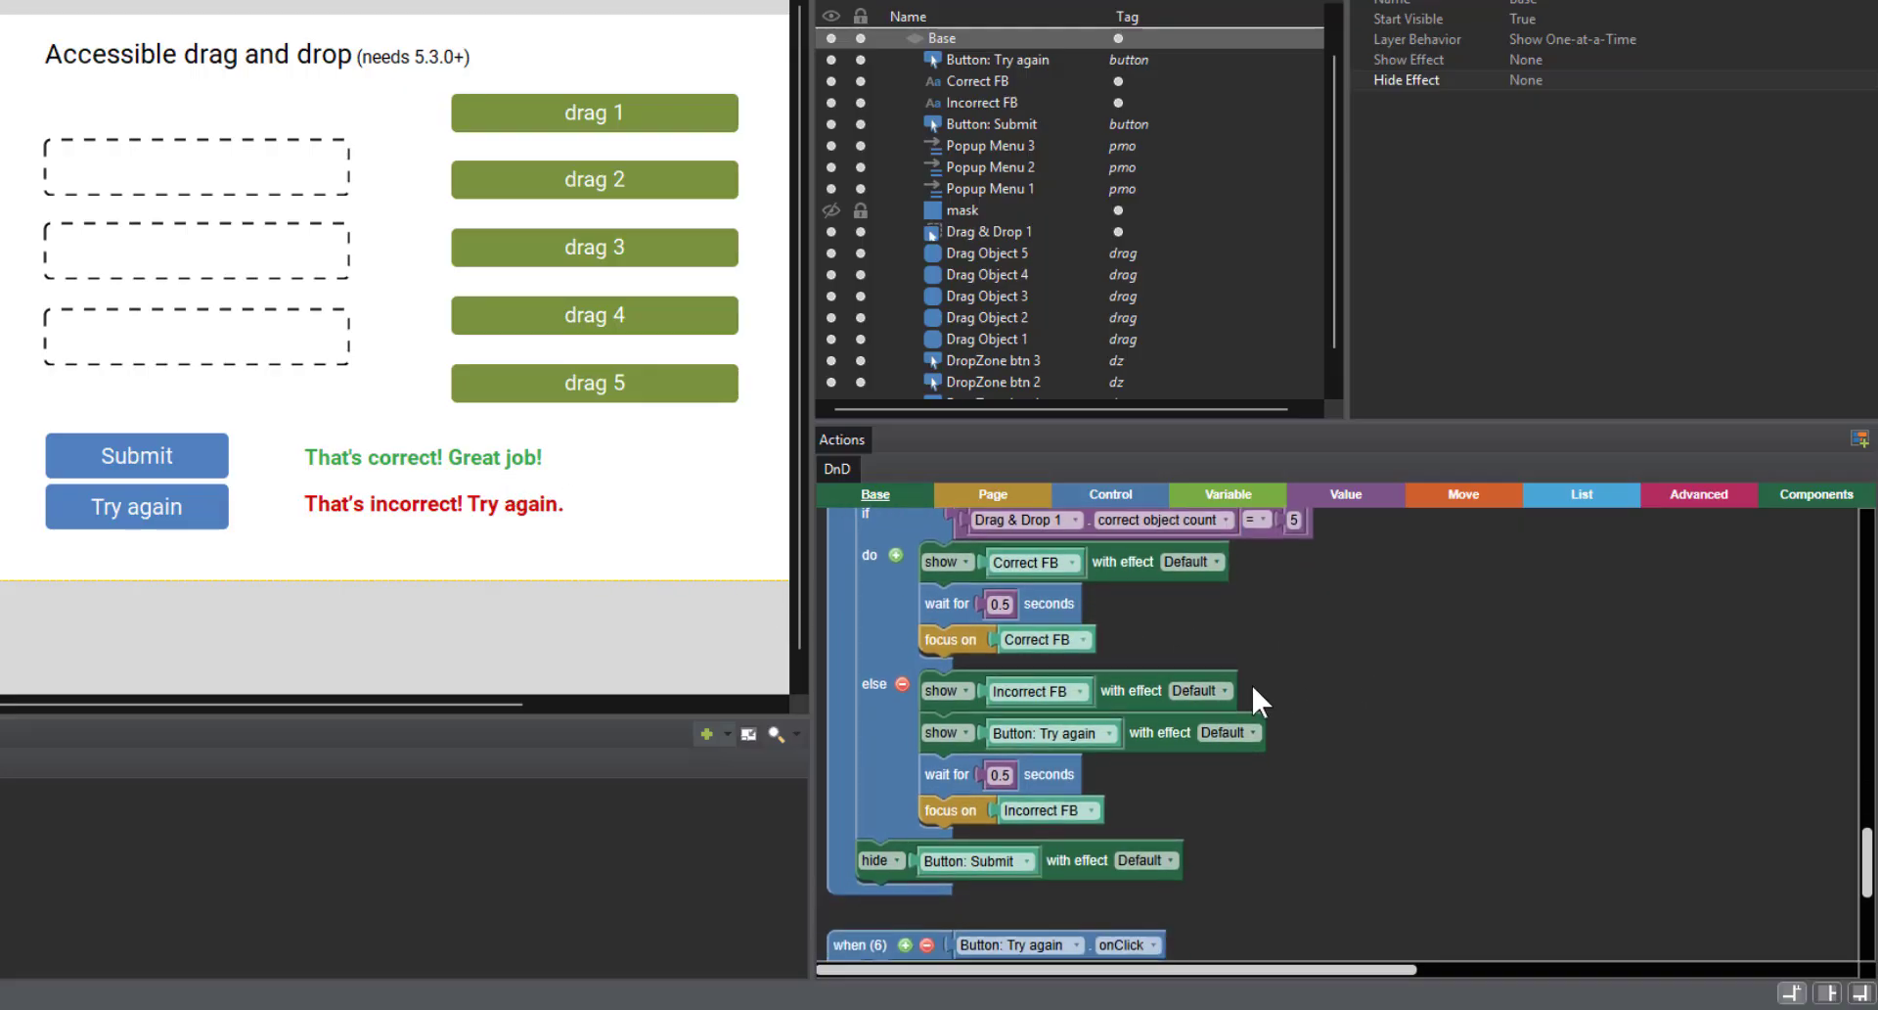
click(896, 868)
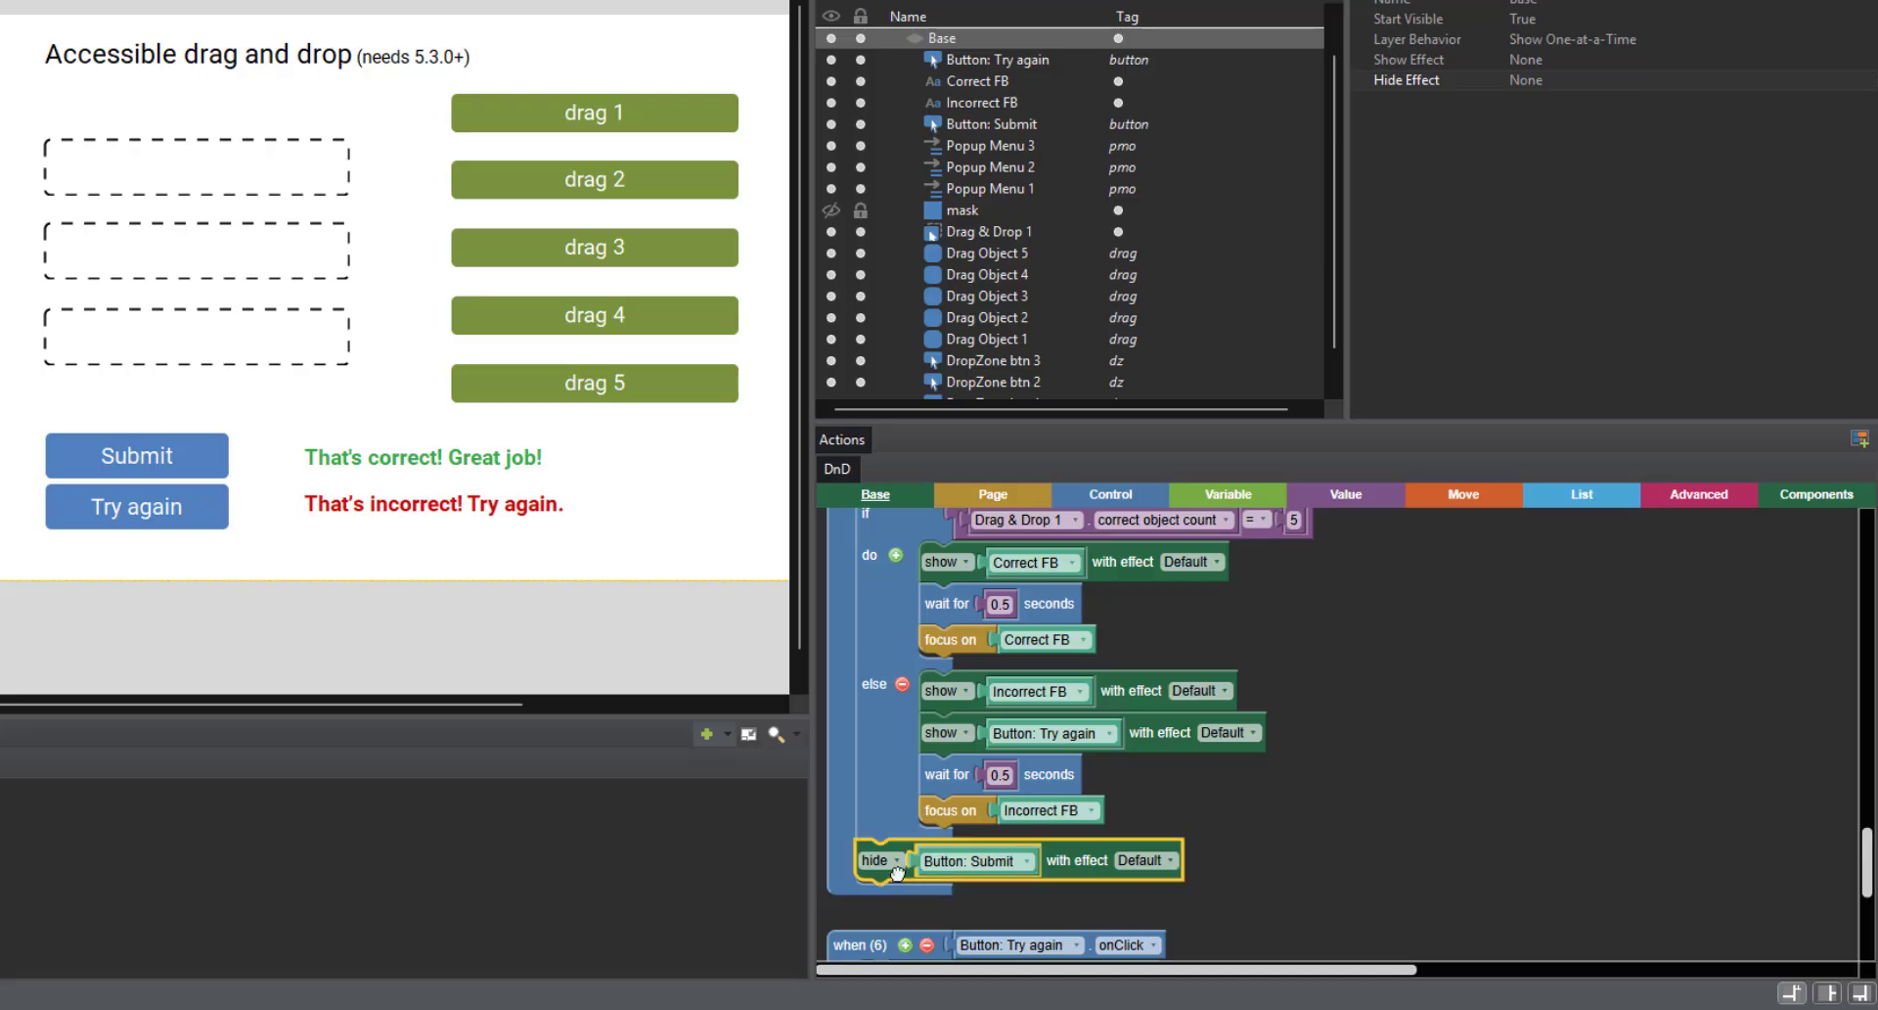
click(1338, 836)
- Examine the else branch: show Incorrect FB and the Try again button, wait 0.5 seconds and focus on Incorrect FB
scroll(1219, 671, up, 1)
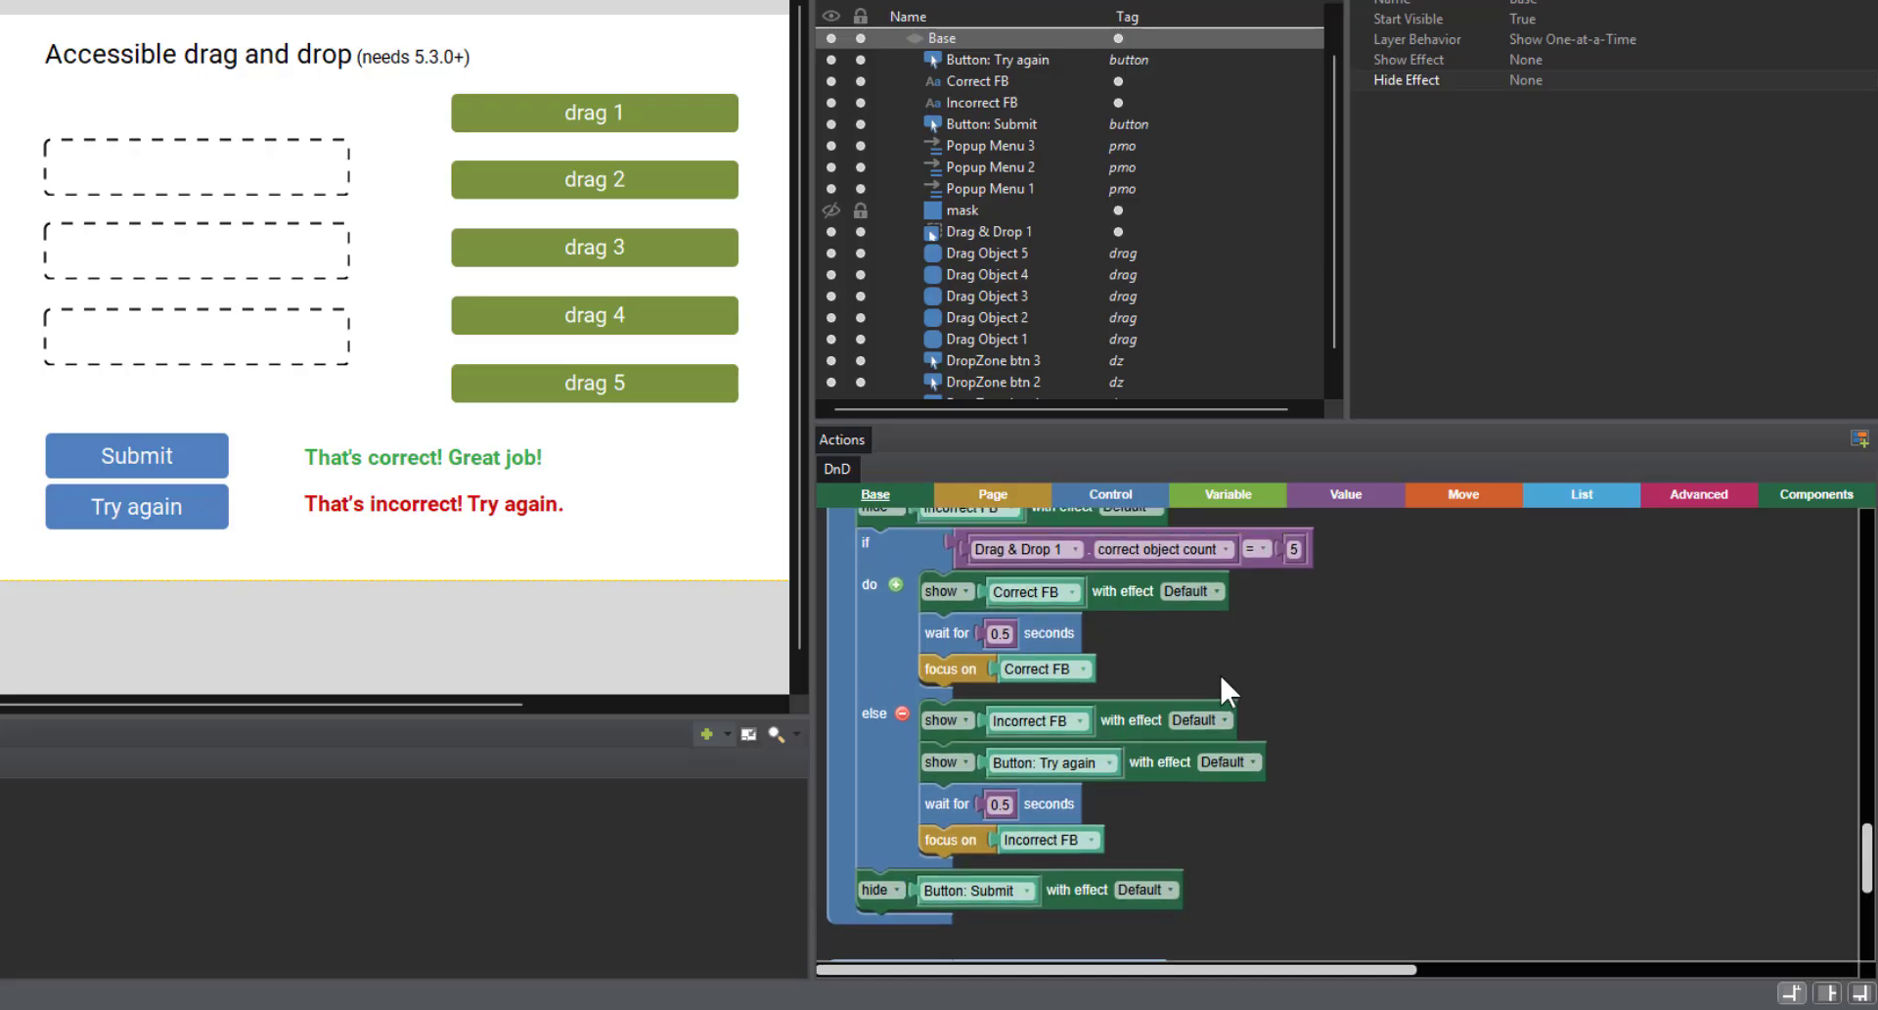
scroll(1219, 671, up, 1)
click(1121, 752)
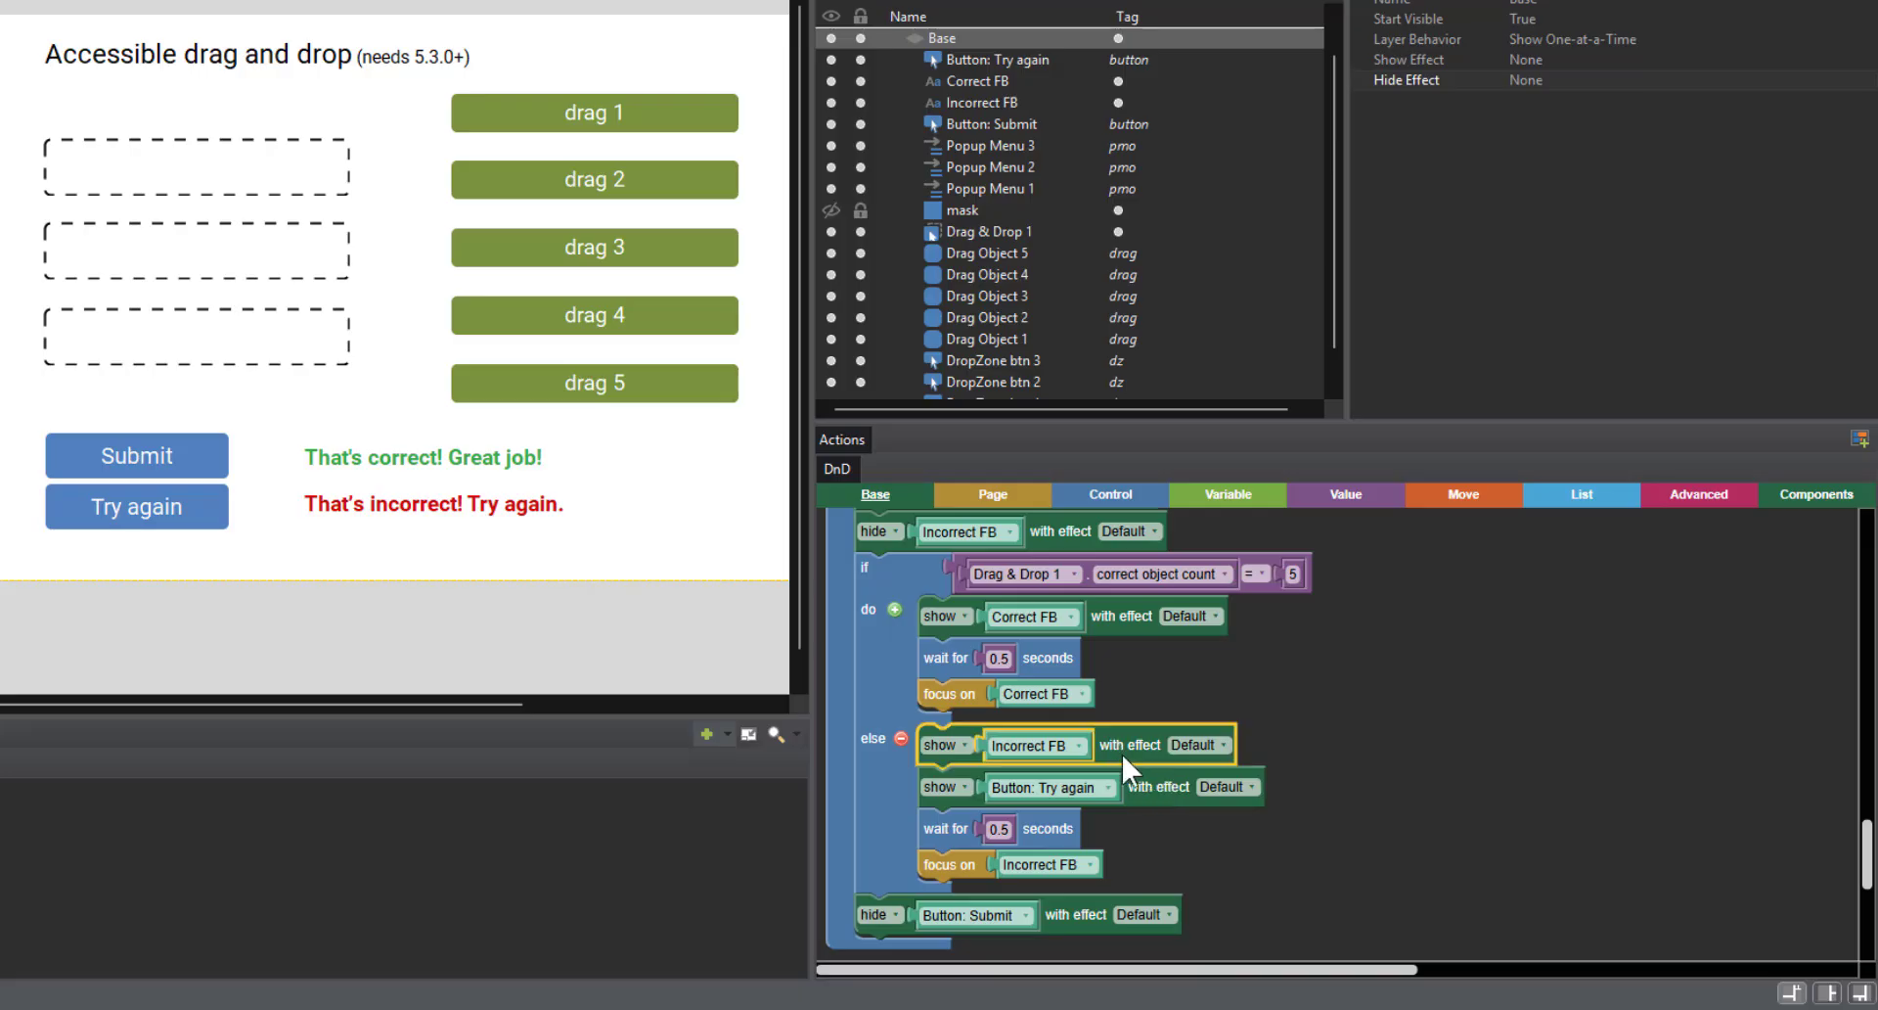
click(1142, 778)
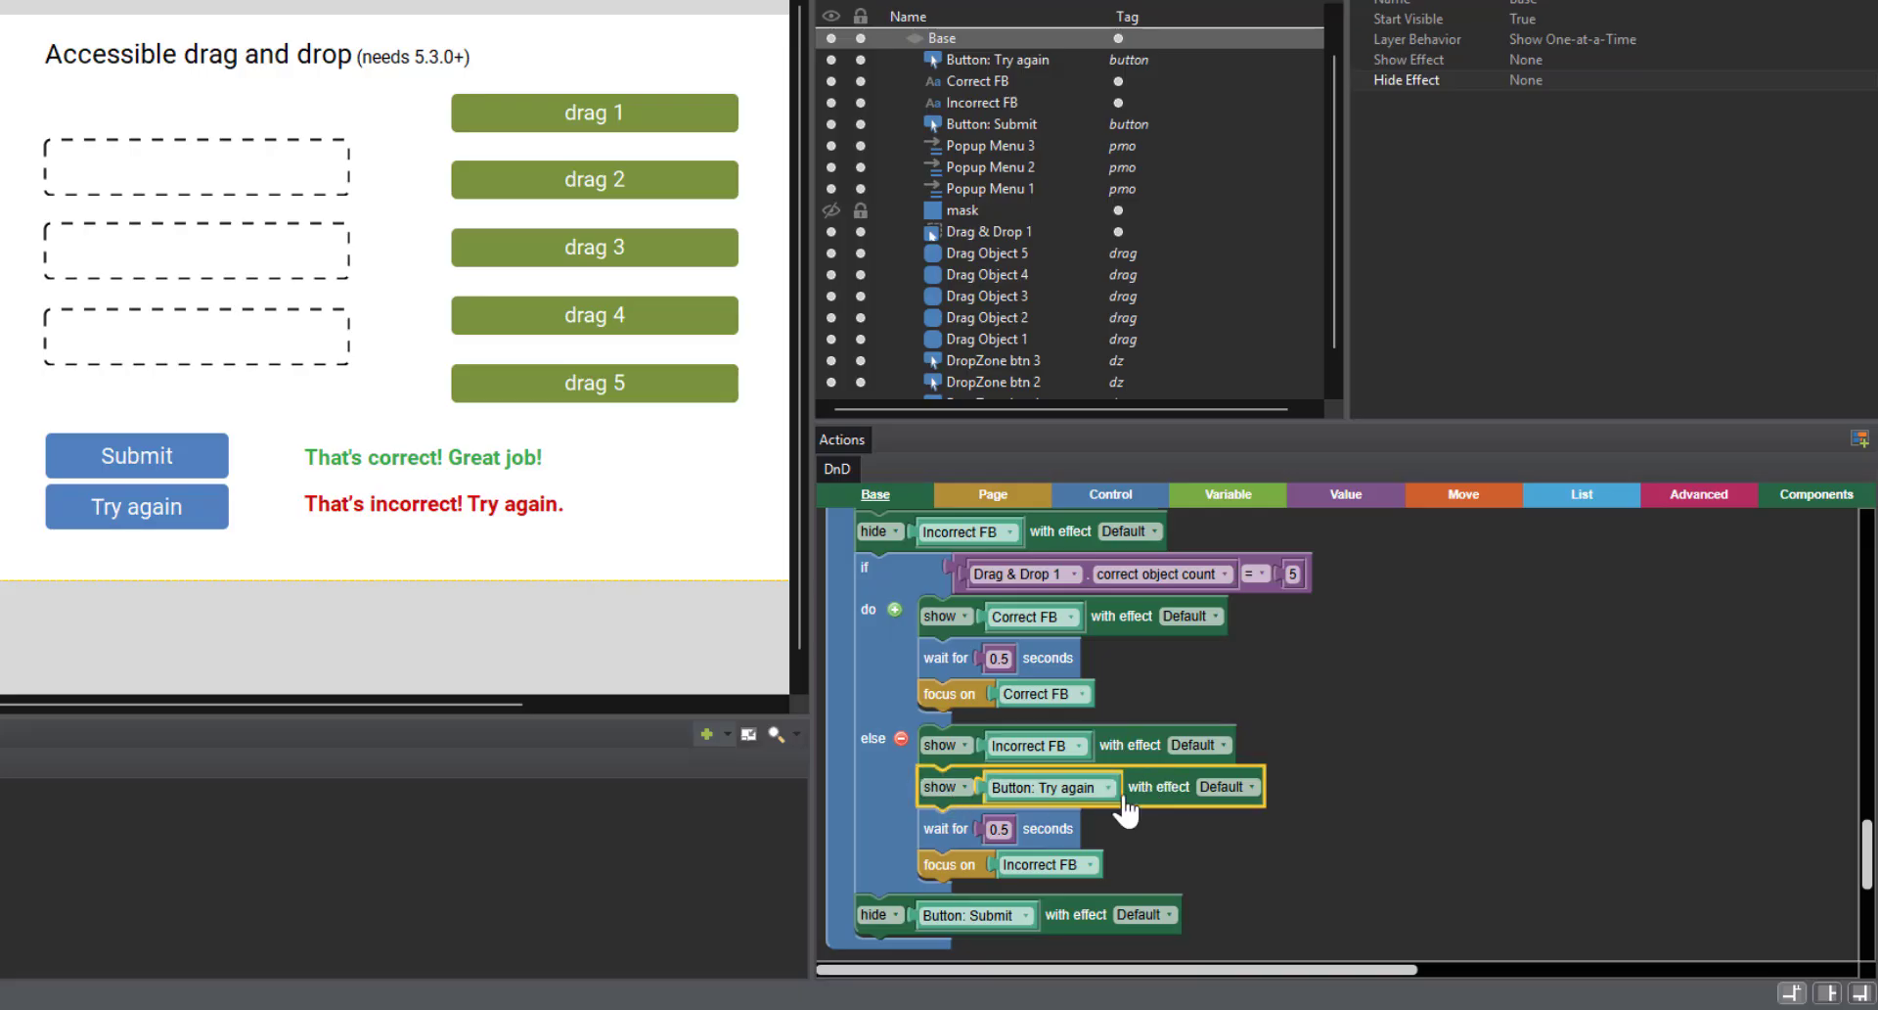
click(1026, 833)
click(949, 861)
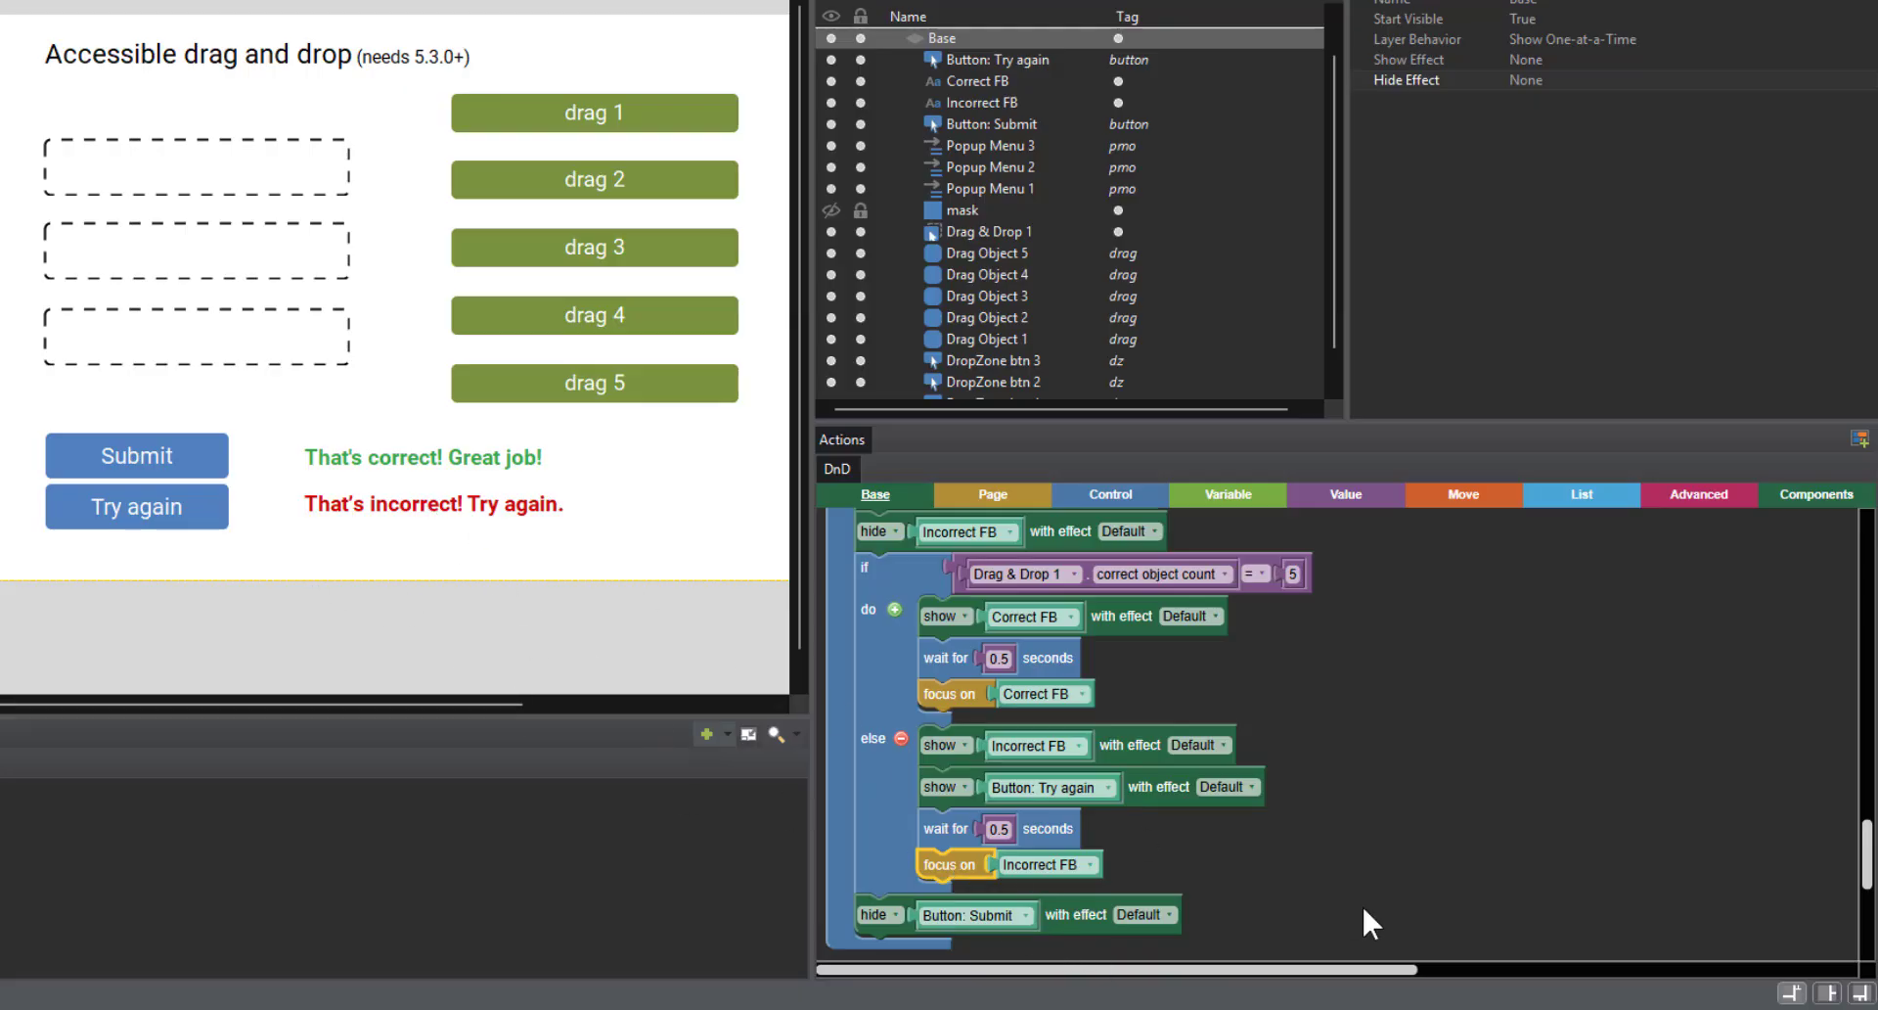
- Examine the Try again onClick event's hide and show actions and its disabled action that resets the position of all drag objects
scroll(1365, 919, down, 4)
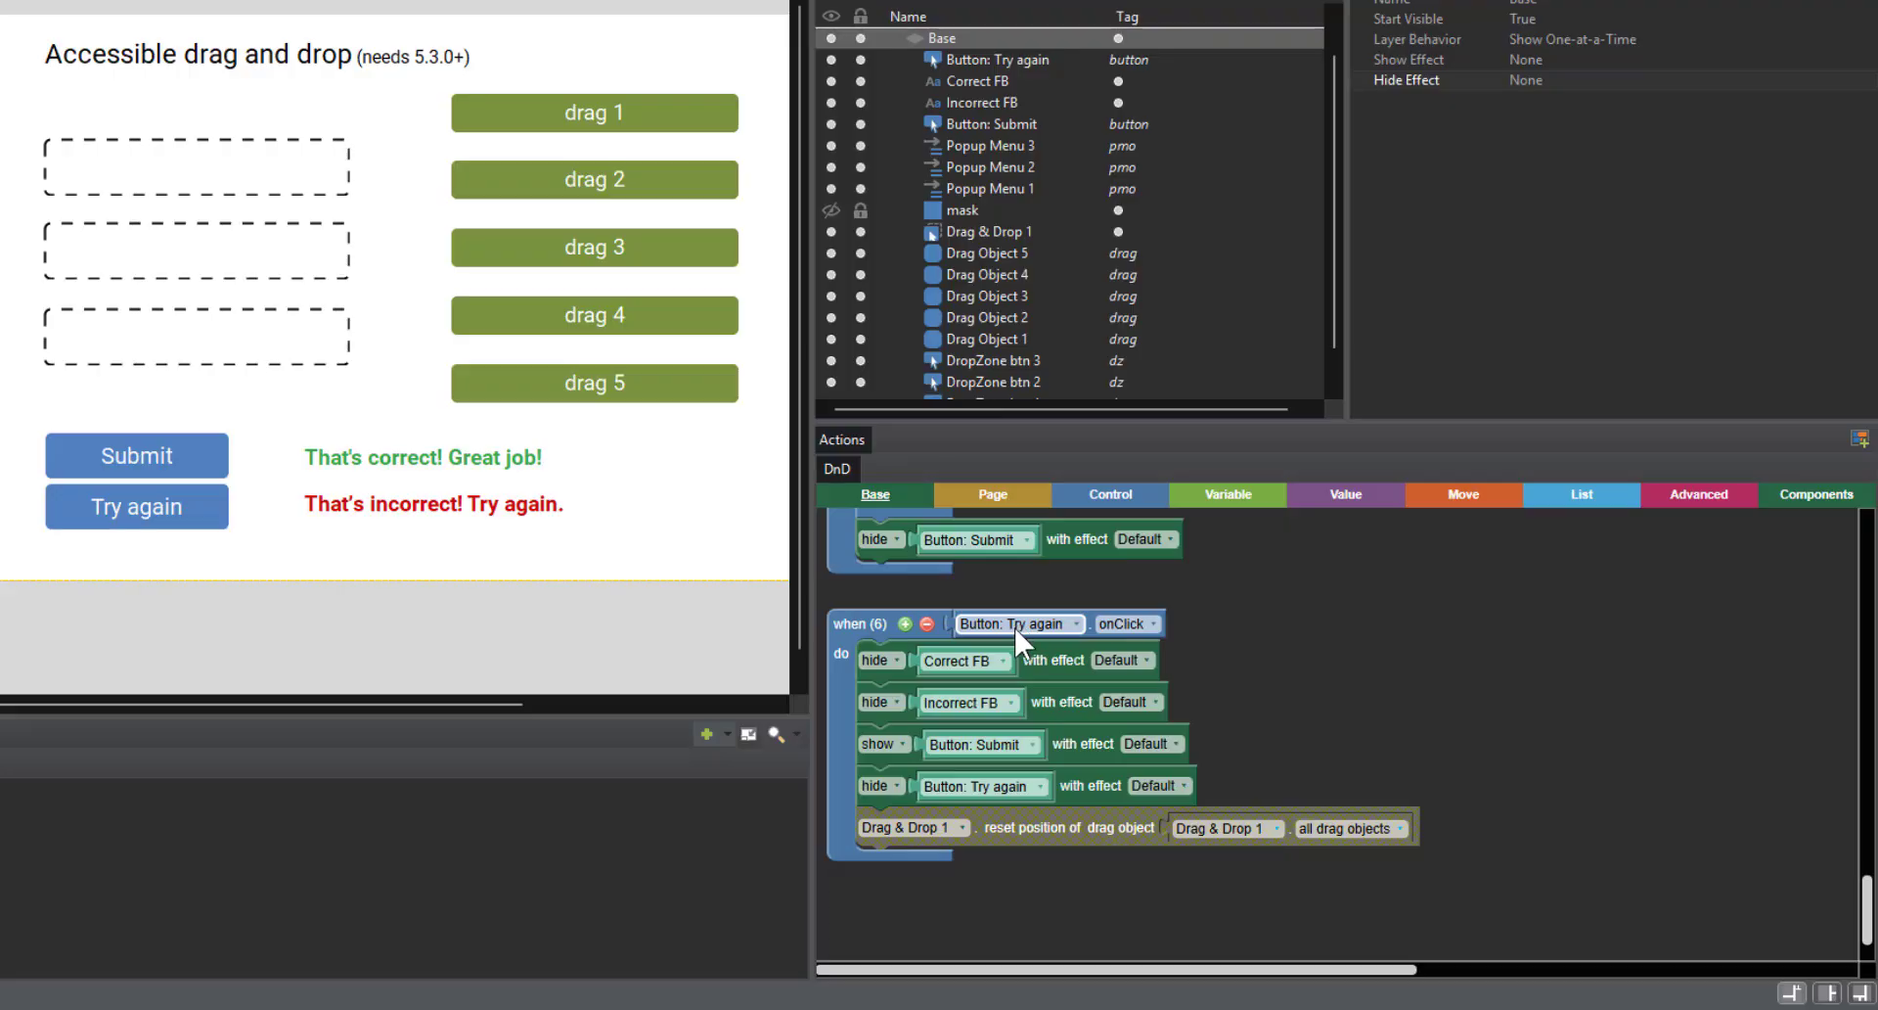
click(1069, 793)
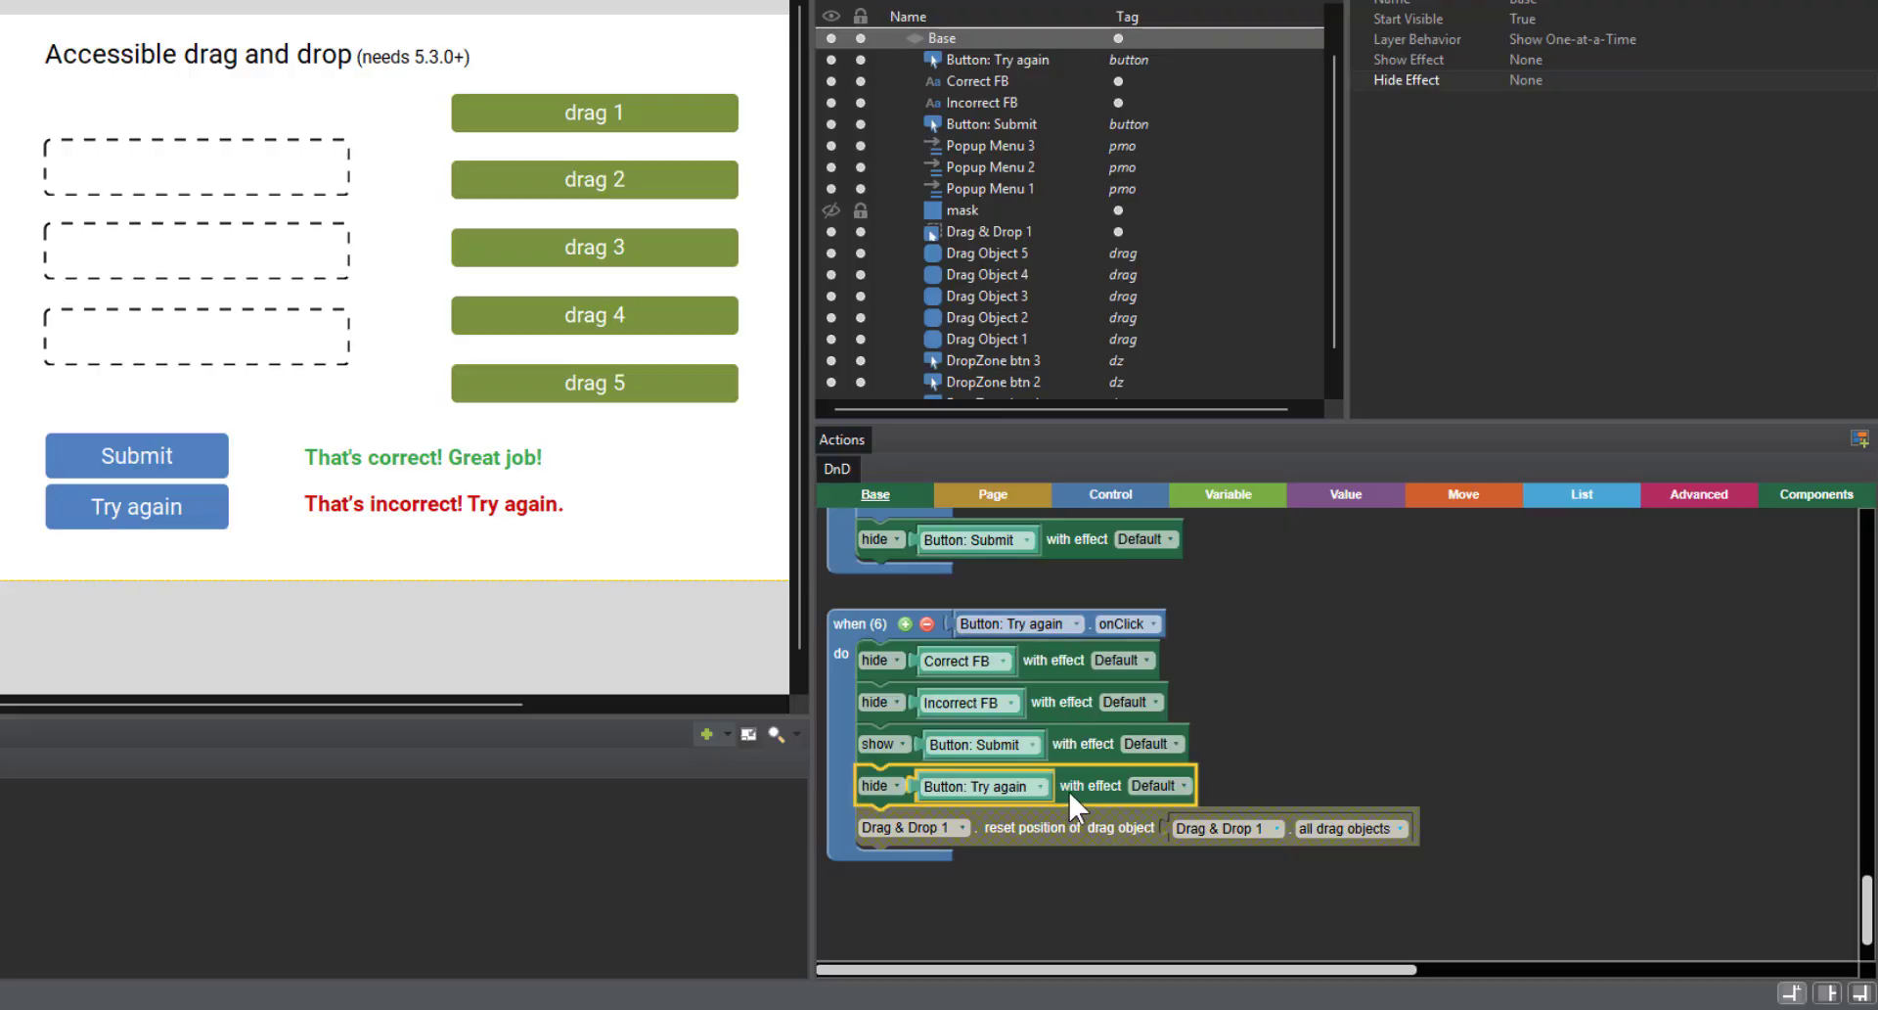
click(1076, 744)
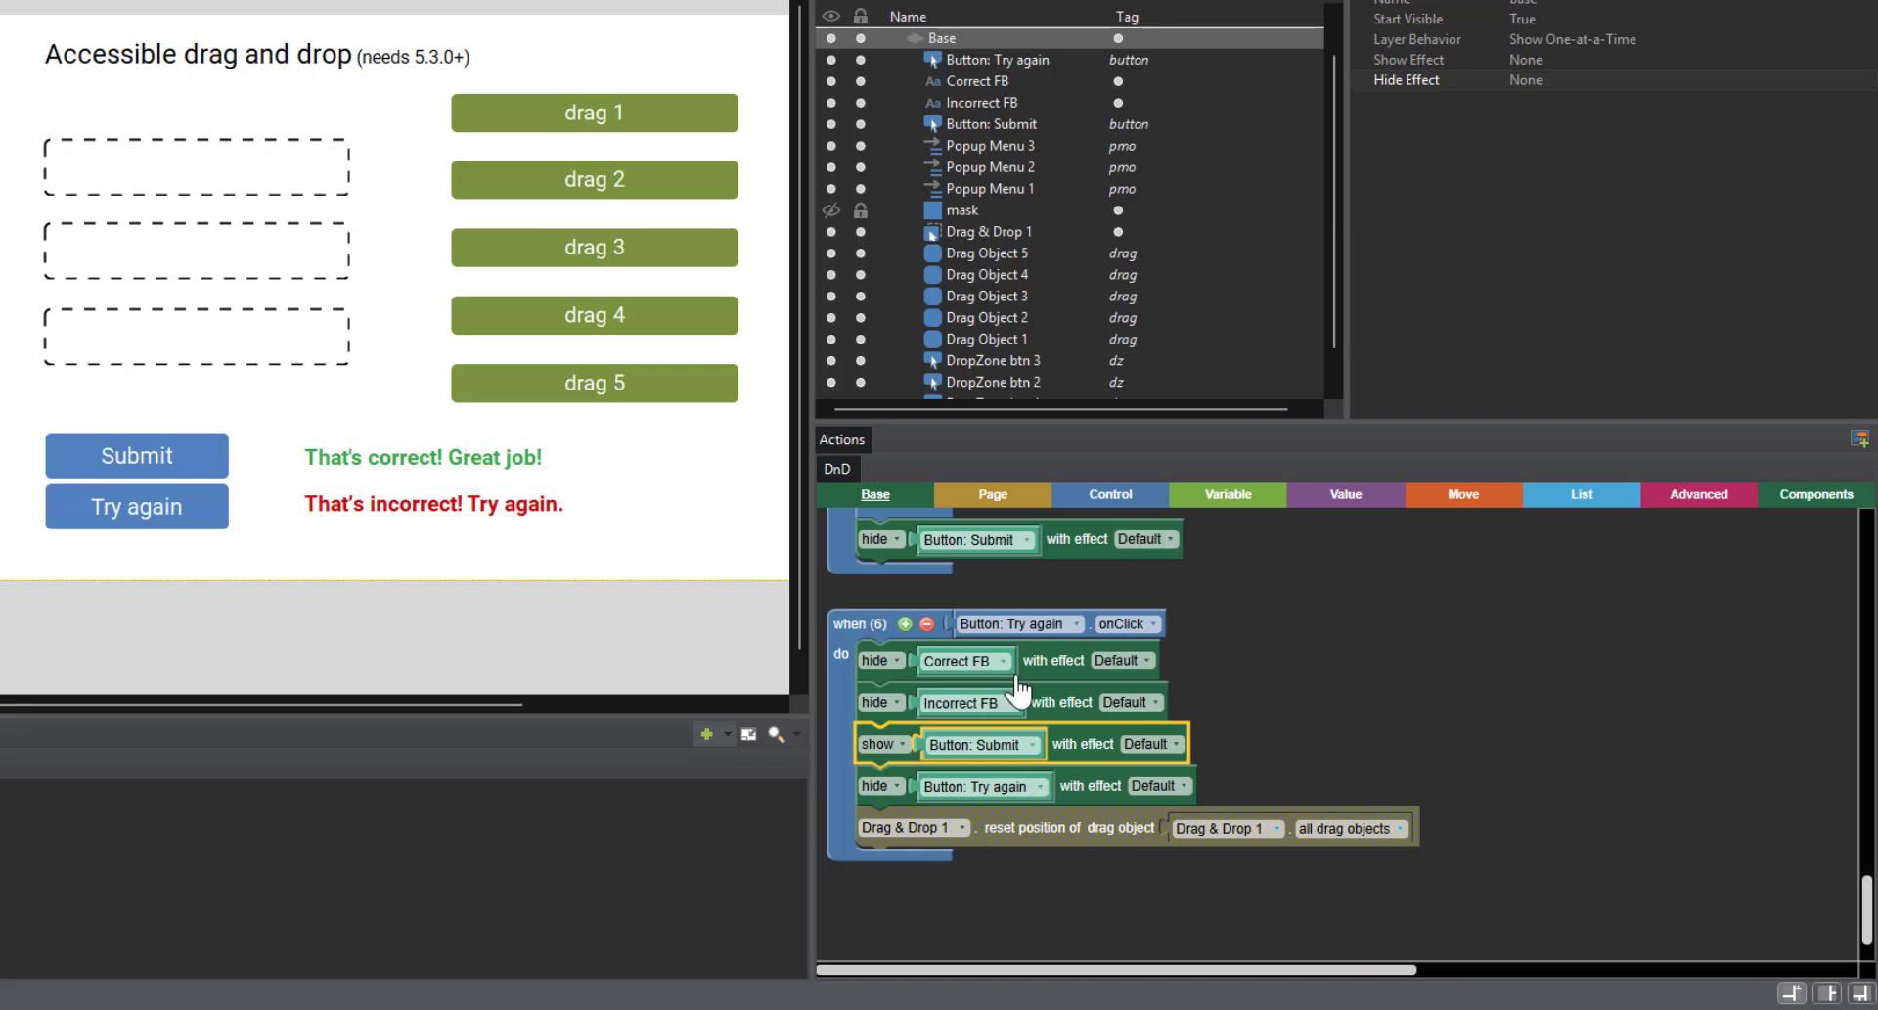
drag(1295, 583, 1333, 693)
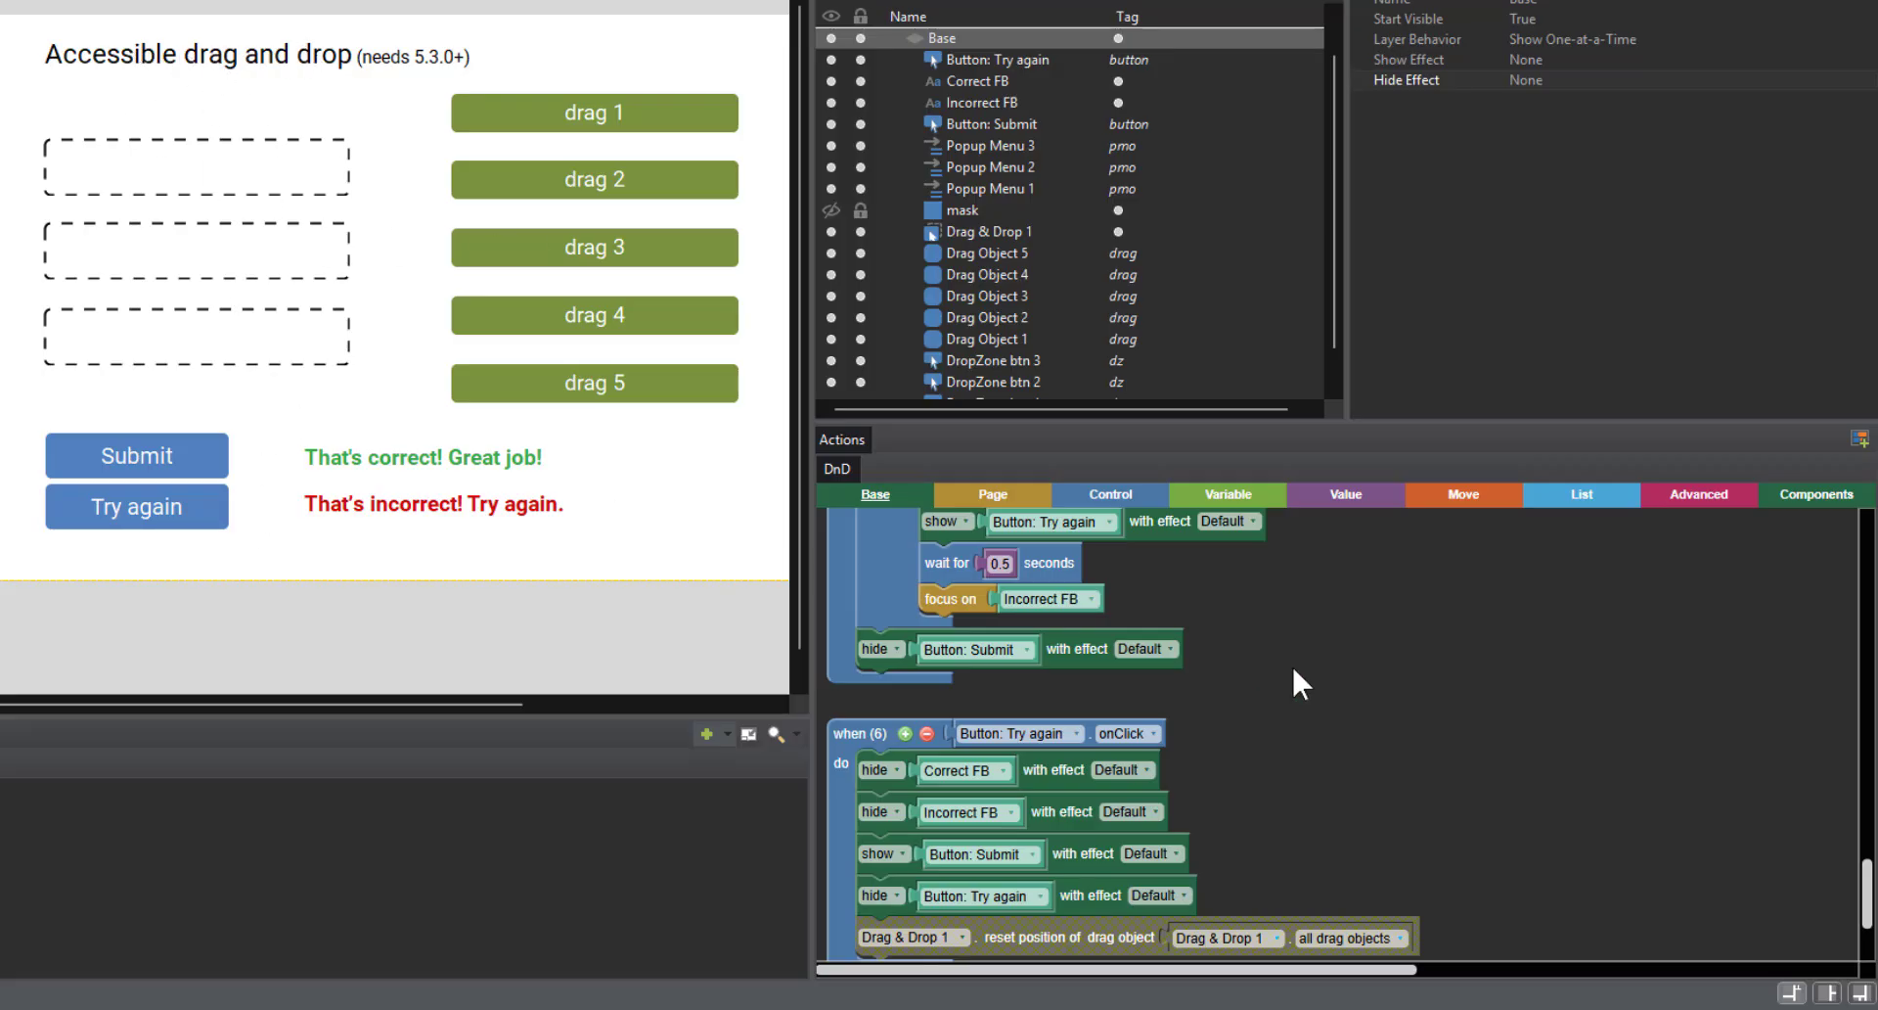
scroll(1293, 669, down, 5)
right_click(1014, 745)
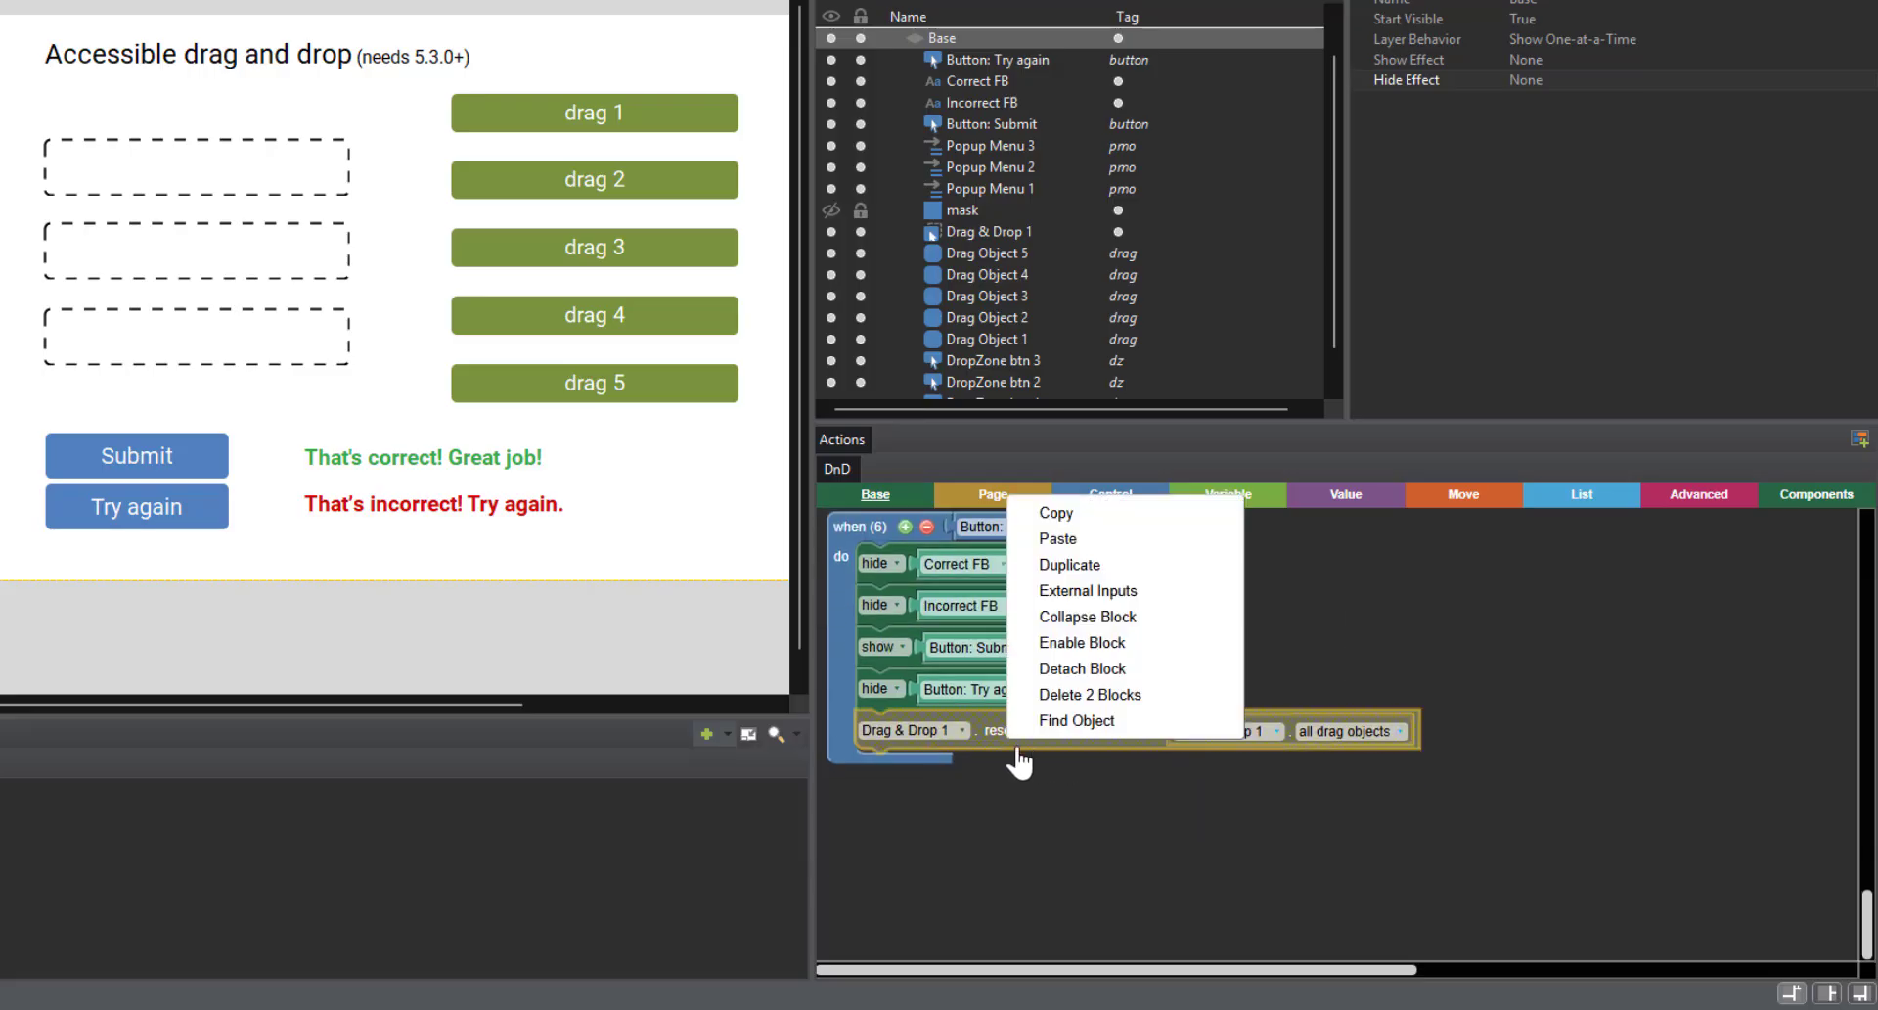
click(1018, 753)
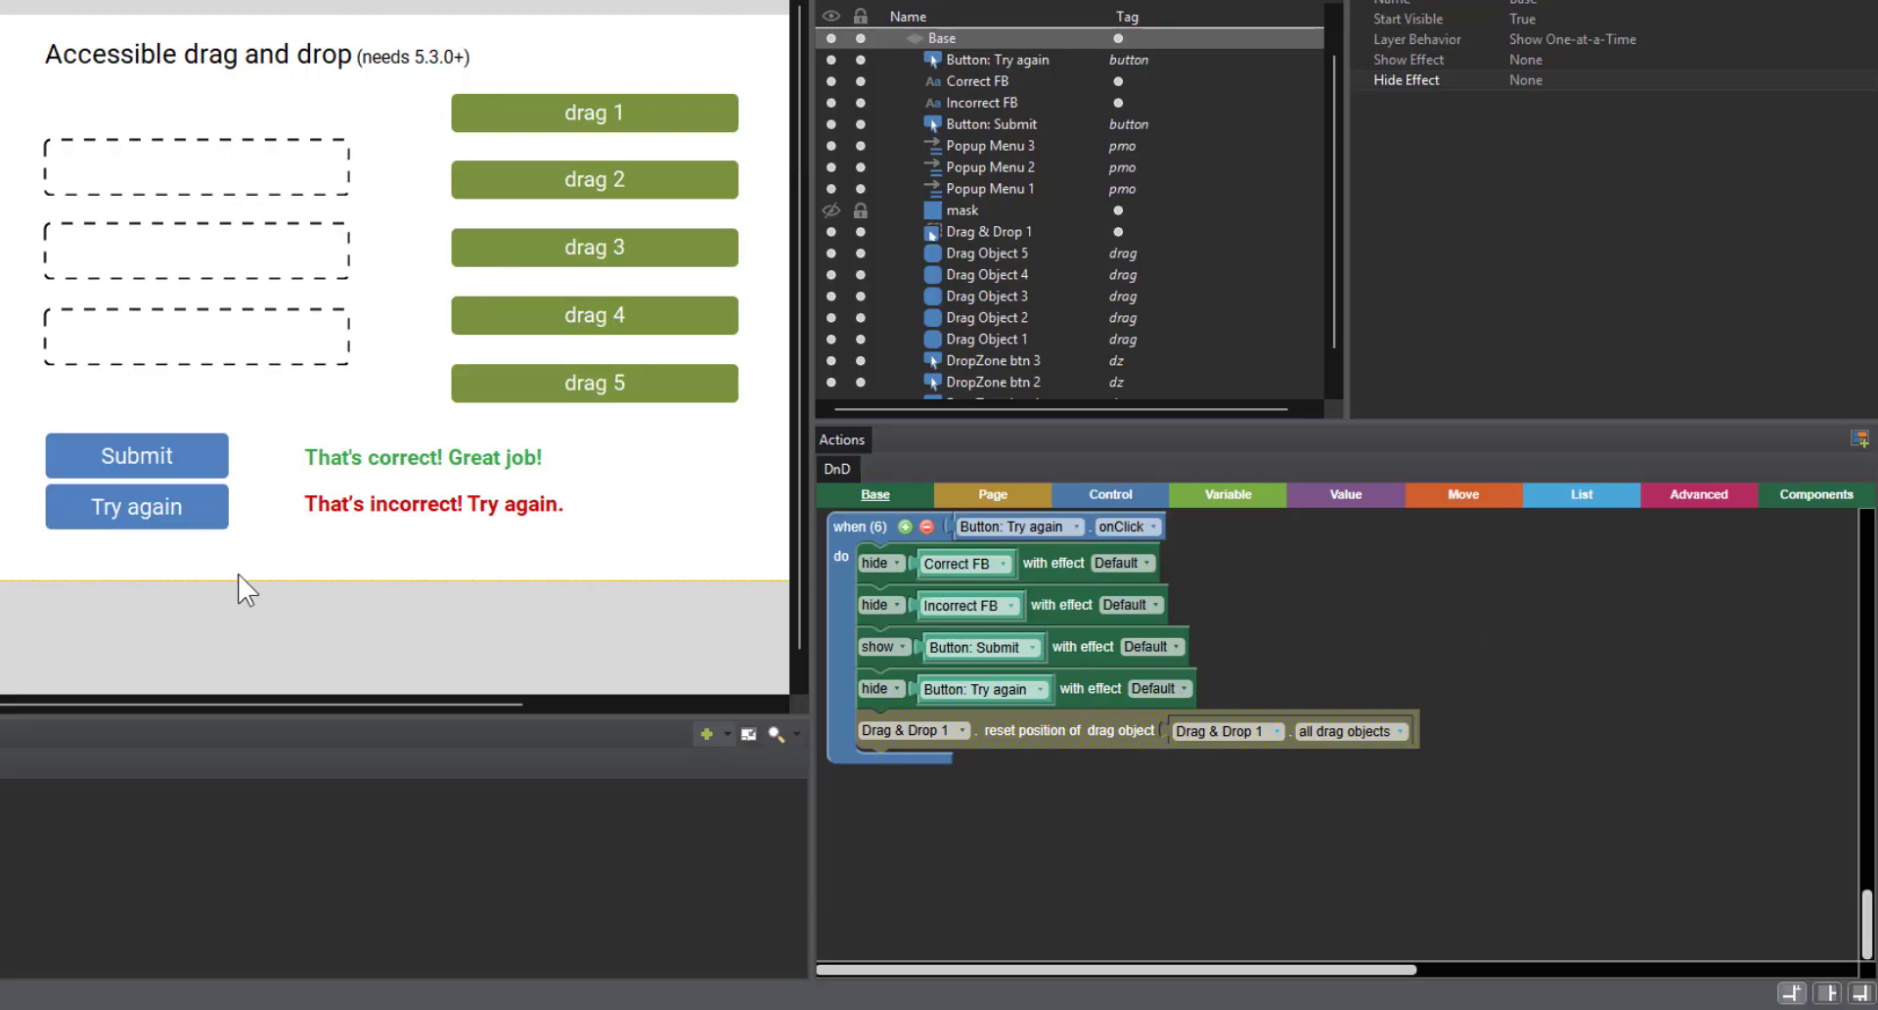
- Review the Submit event again, check the Drag & Drop 1 properties and return to the event block that shows the popup menus
scroll(1419, 584, up, 4)
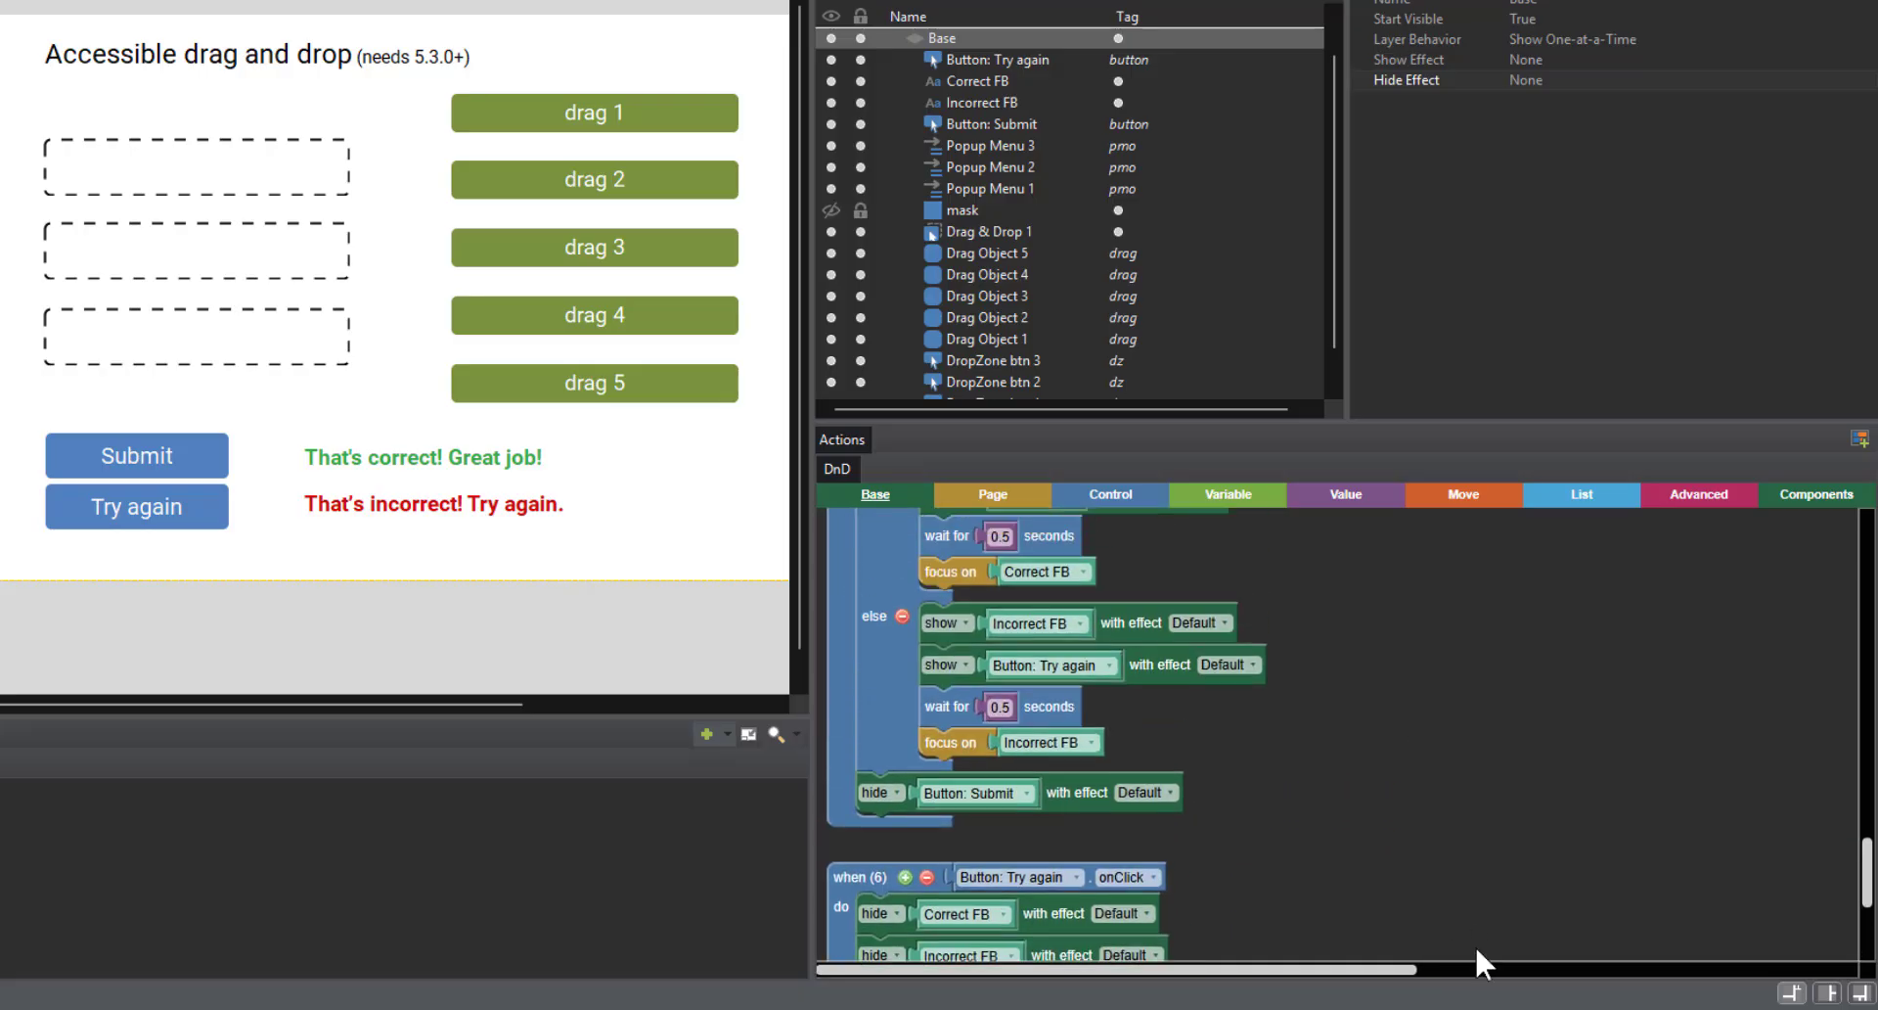
scroll(1327, 646, up, 2)
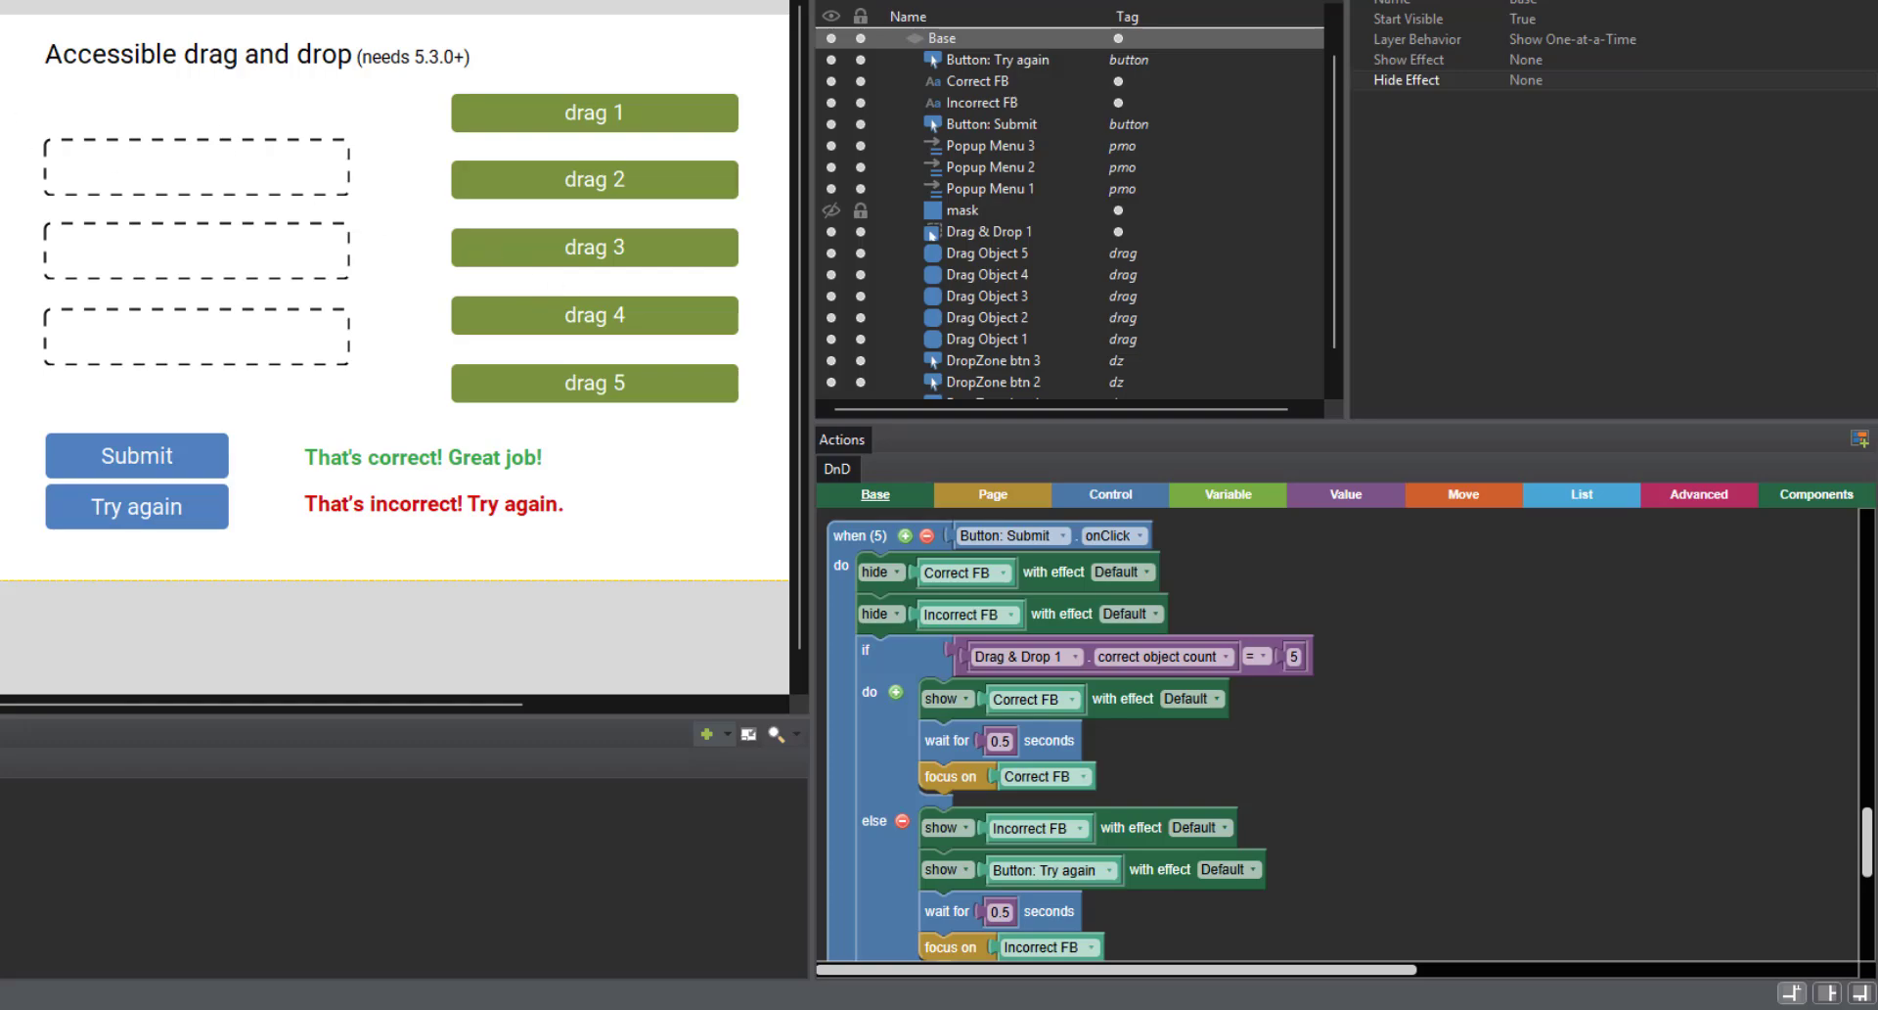
click(988, 231)
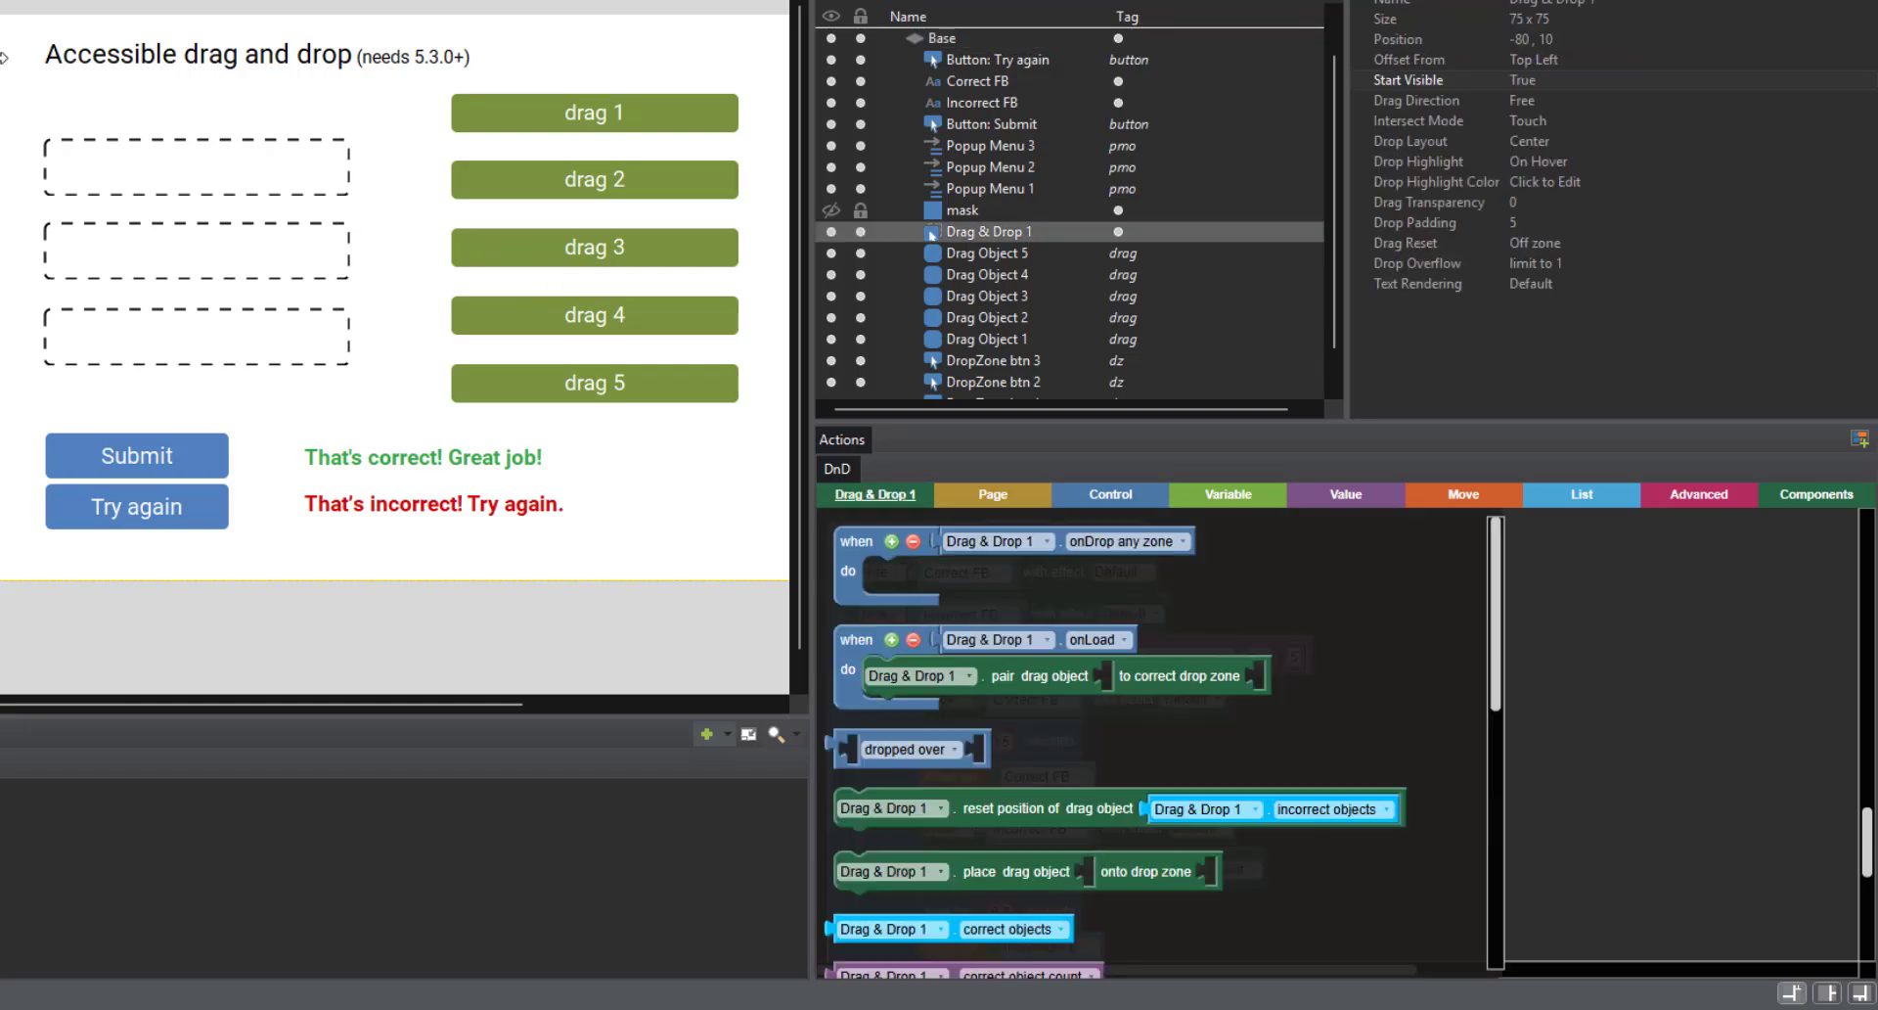
click(1675, 663)
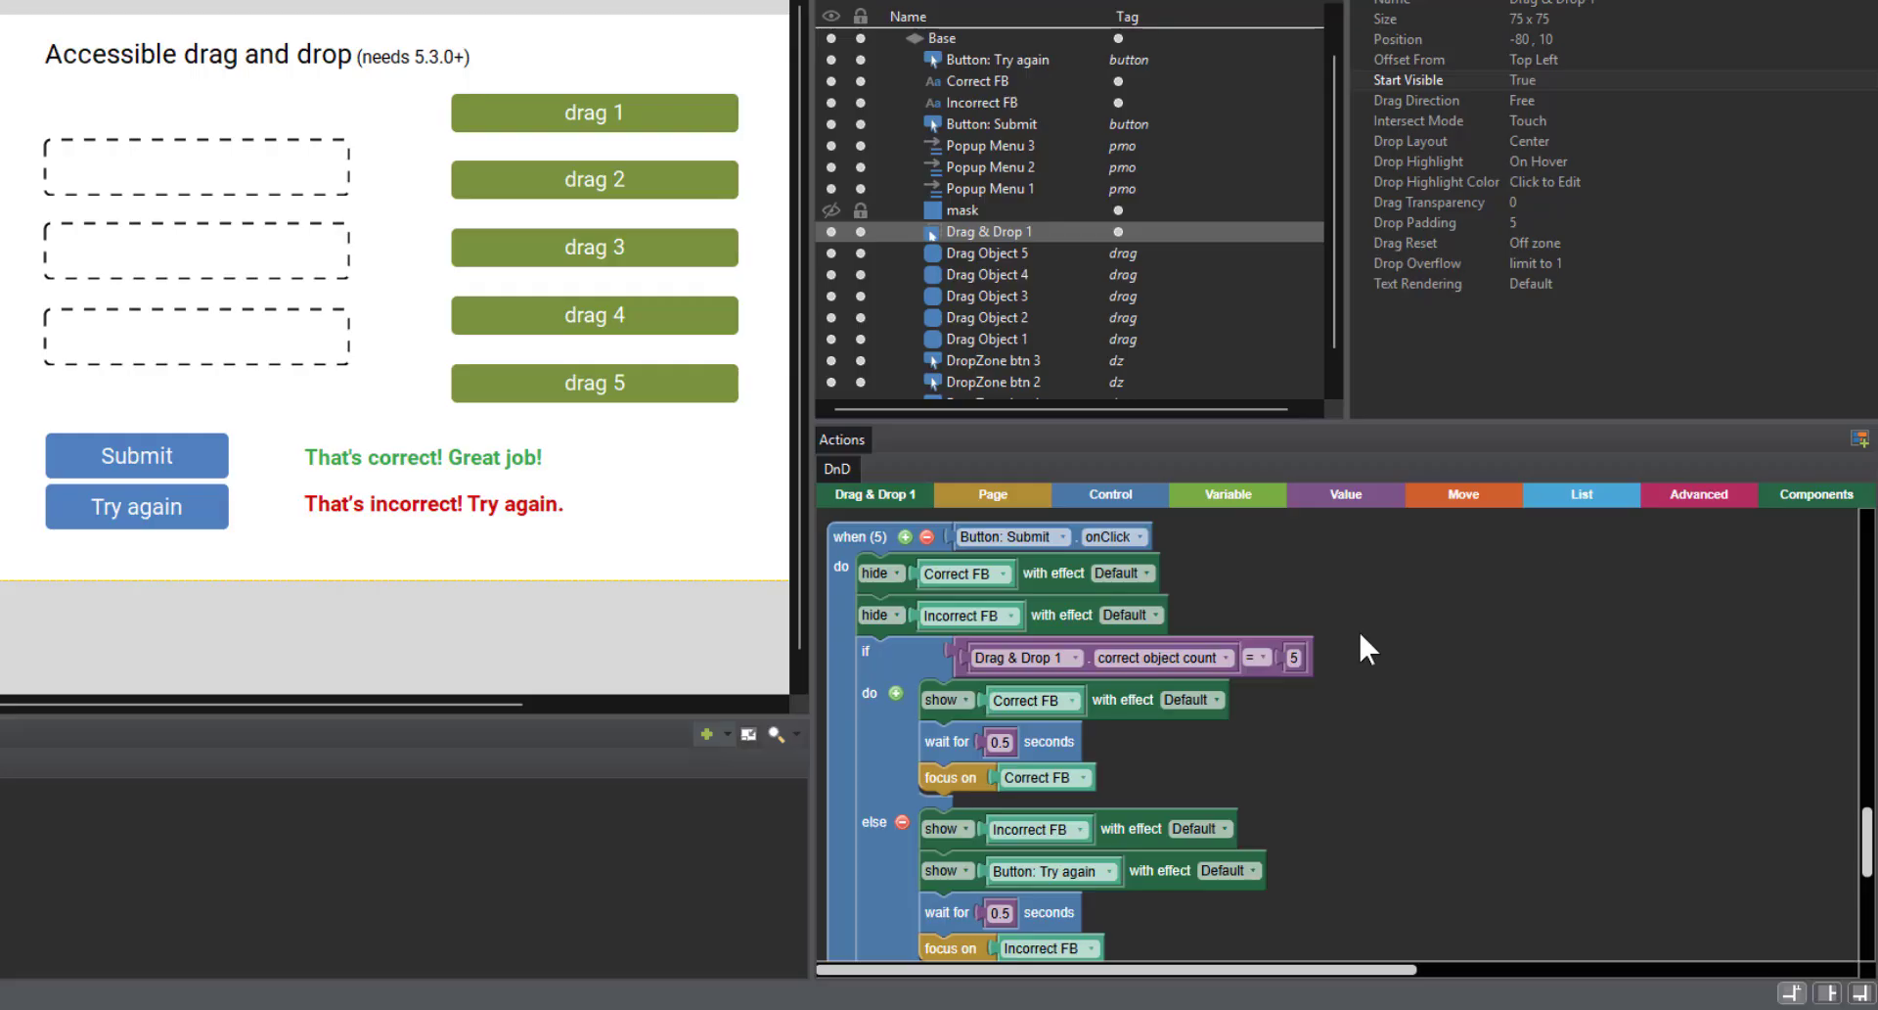
scroll(1358, 628, up, 10)
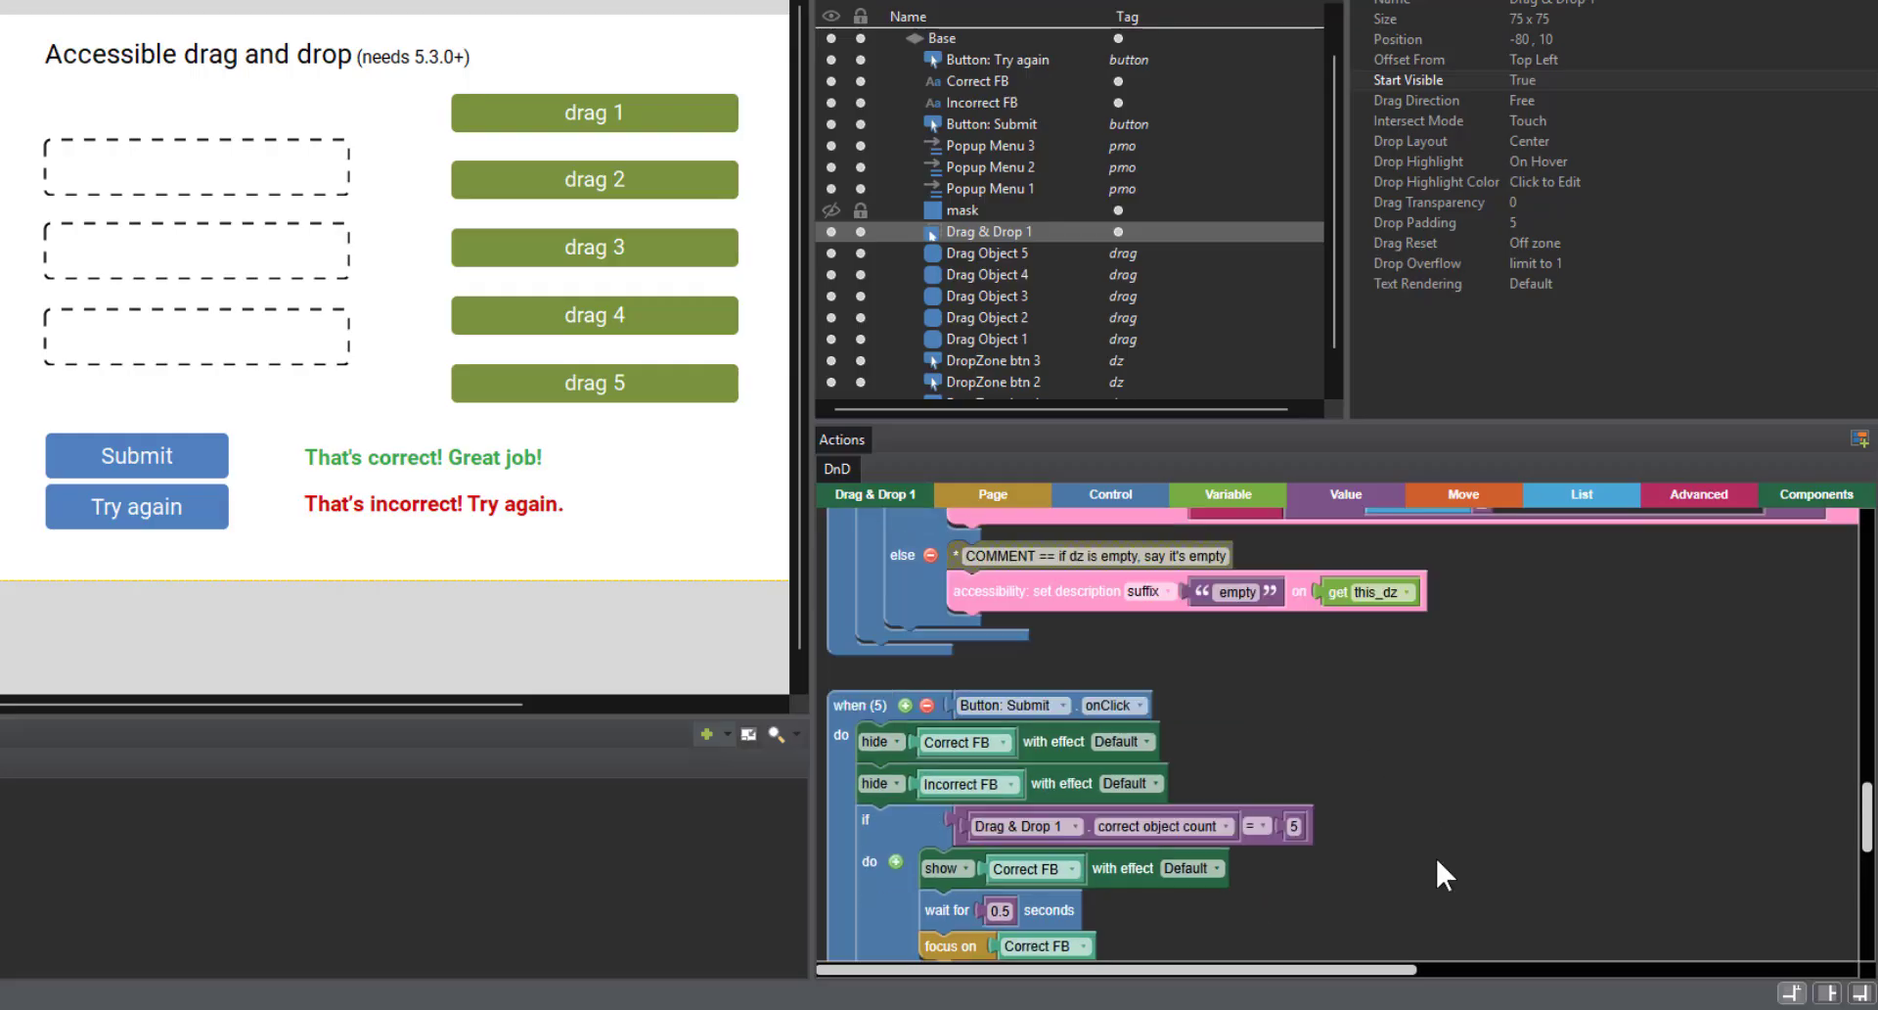
scroll(1648, 829, up, 10)
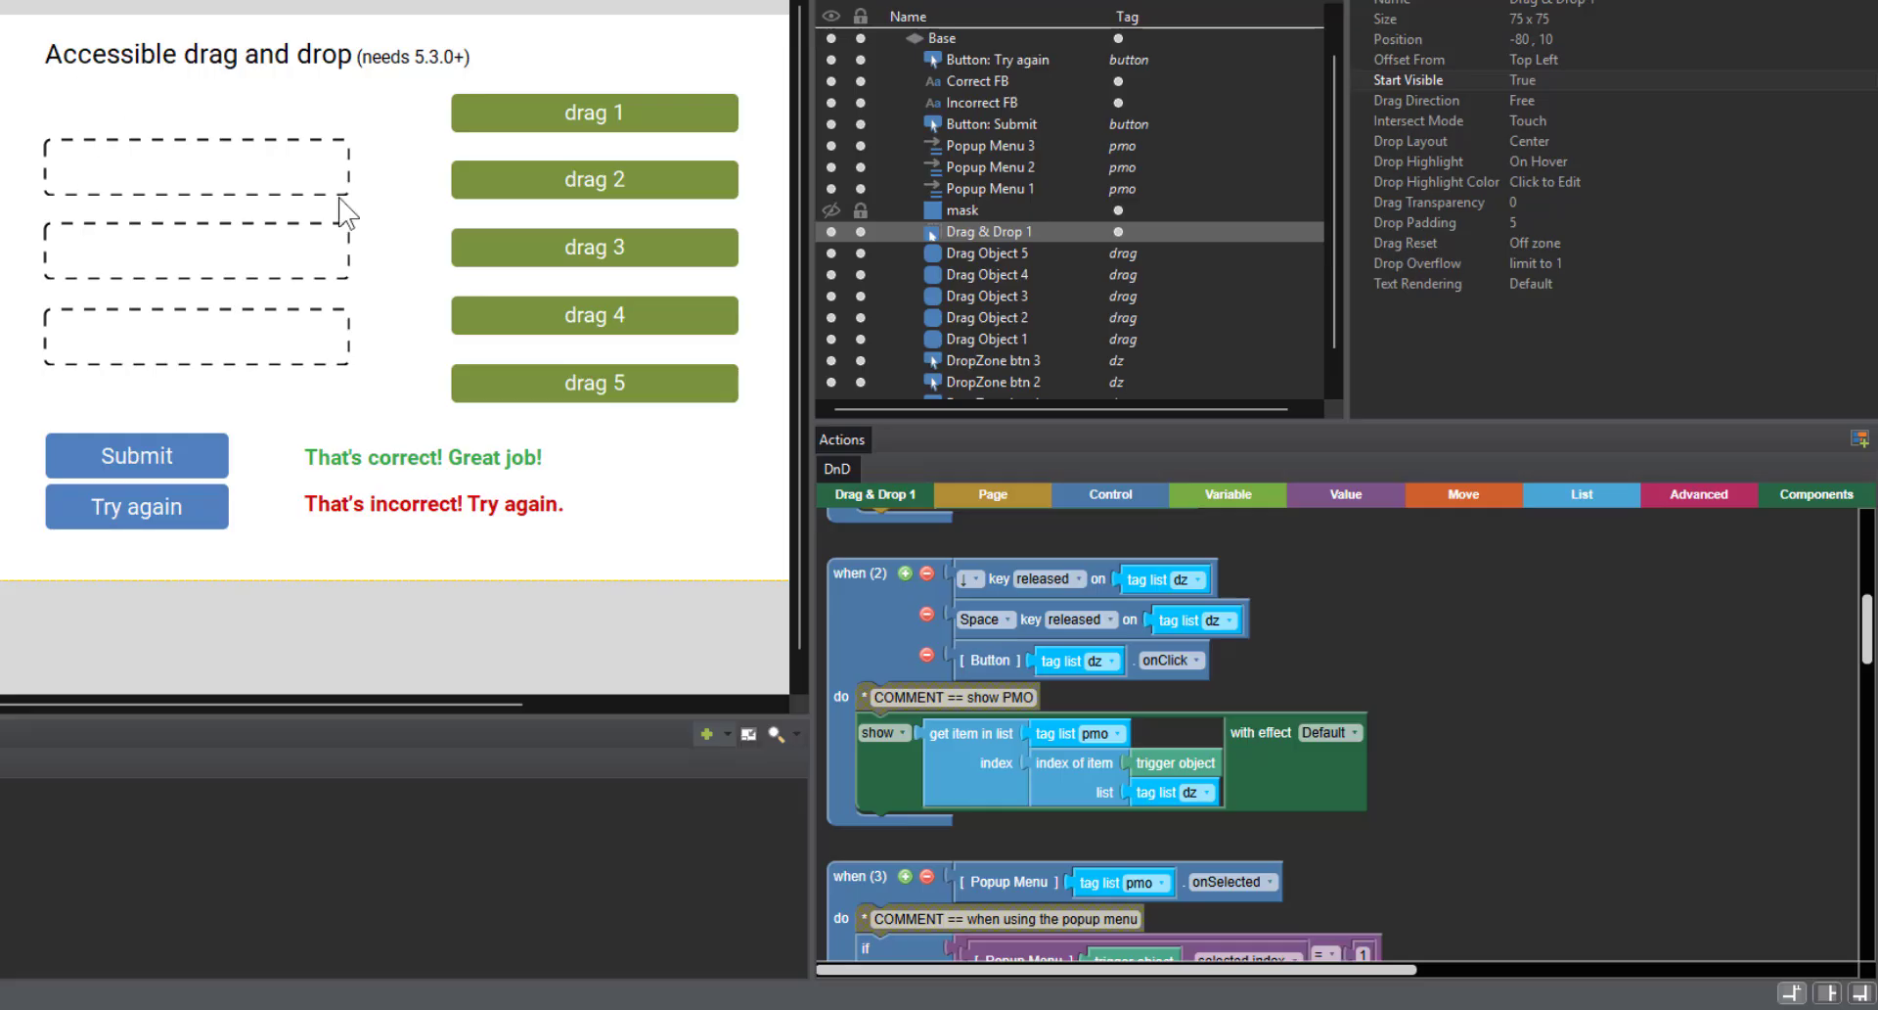
- Preview the activity, place drag 1, drag 3 and drag 5 in the three drop zones from first to last, and submit the answer
click(525, 431)
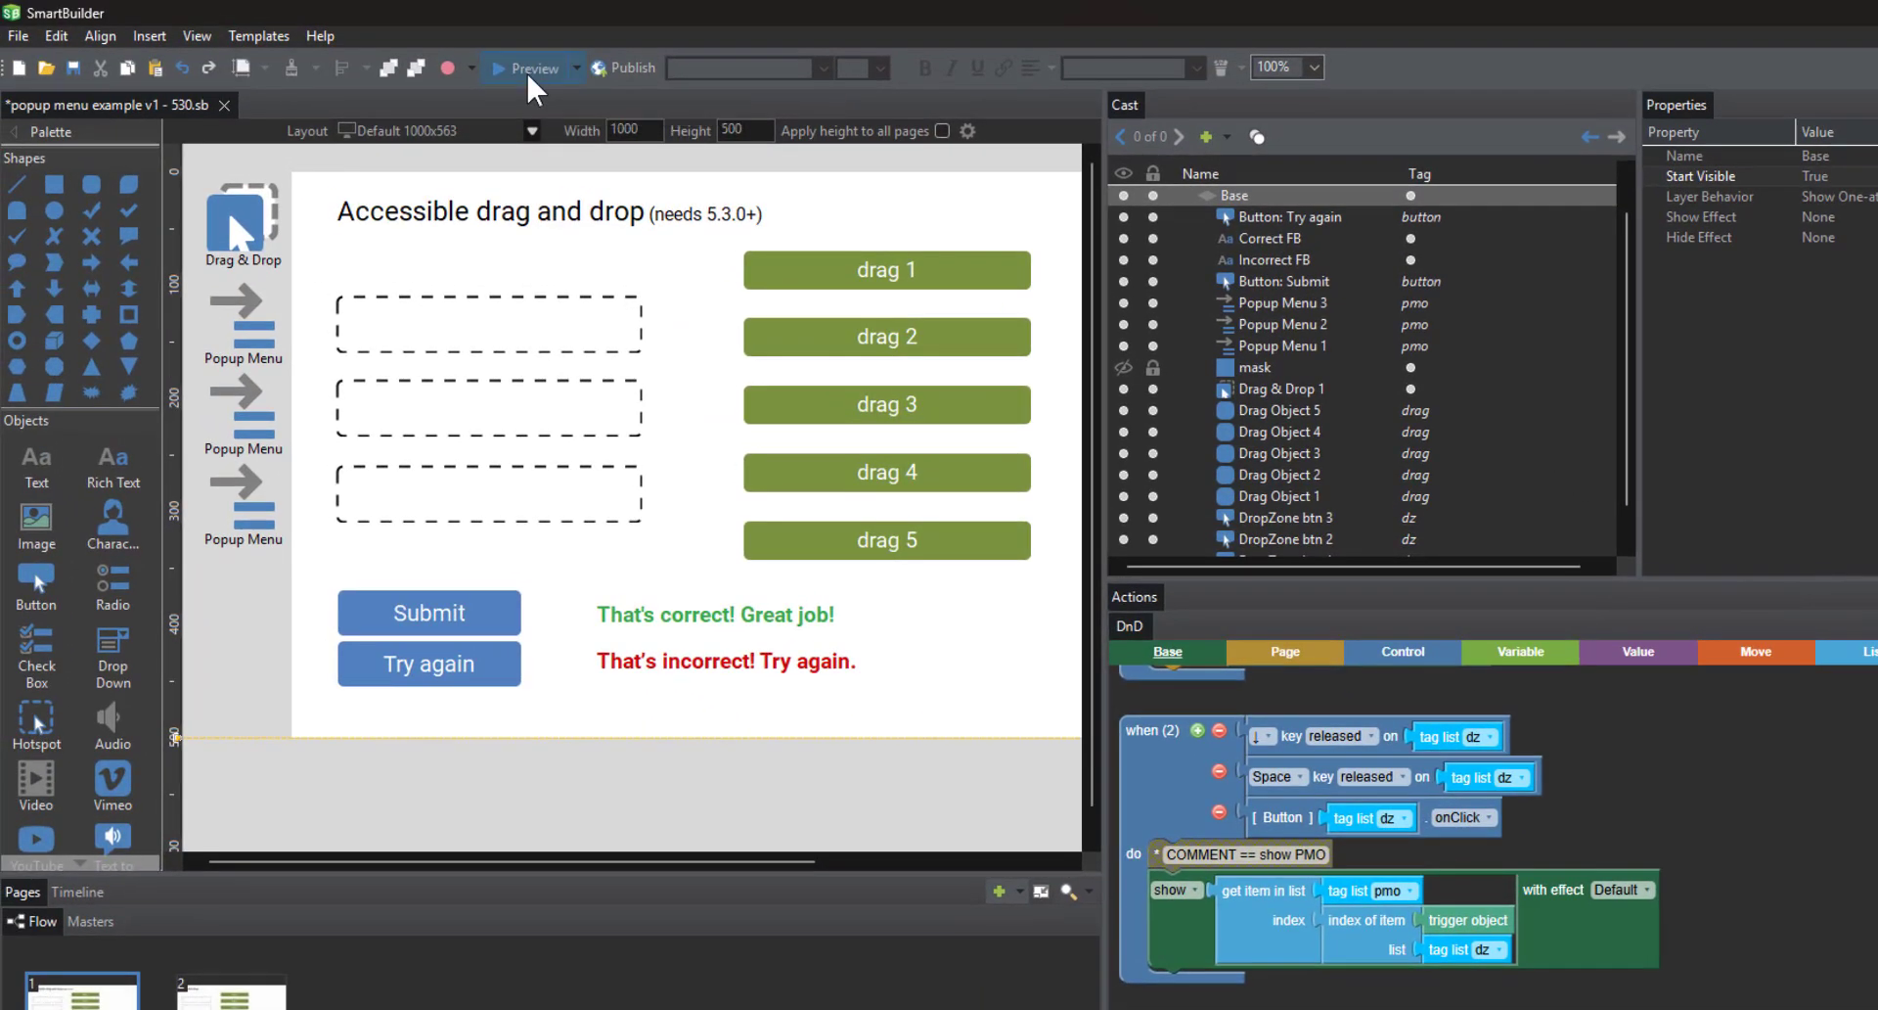
click(529, 77)
drag(922, 369, 411, 423)
drag(870, 503, 464, 521)
drag(809, 625, 421, 586)
click(413, 714)
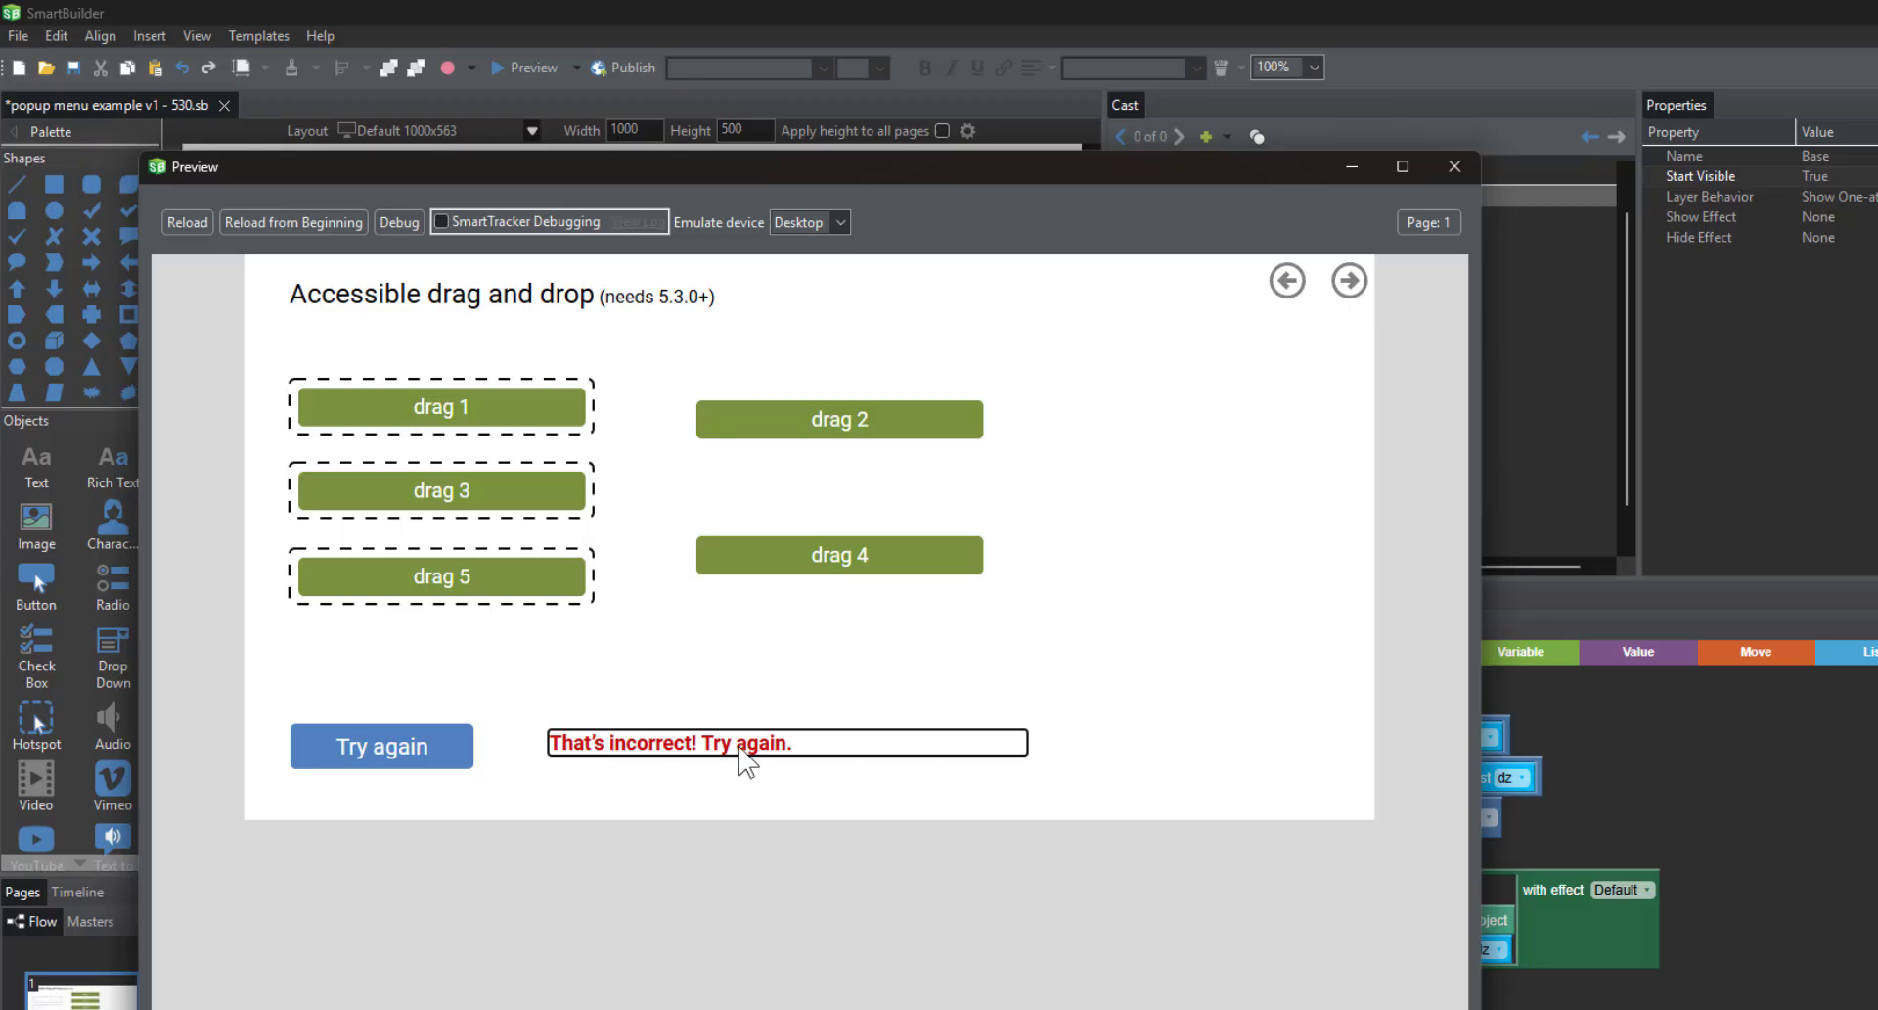
- Restart the attempt with Try again and move drag 1, drag 3 and drag 5 out of the drop zones
click(437, 766)
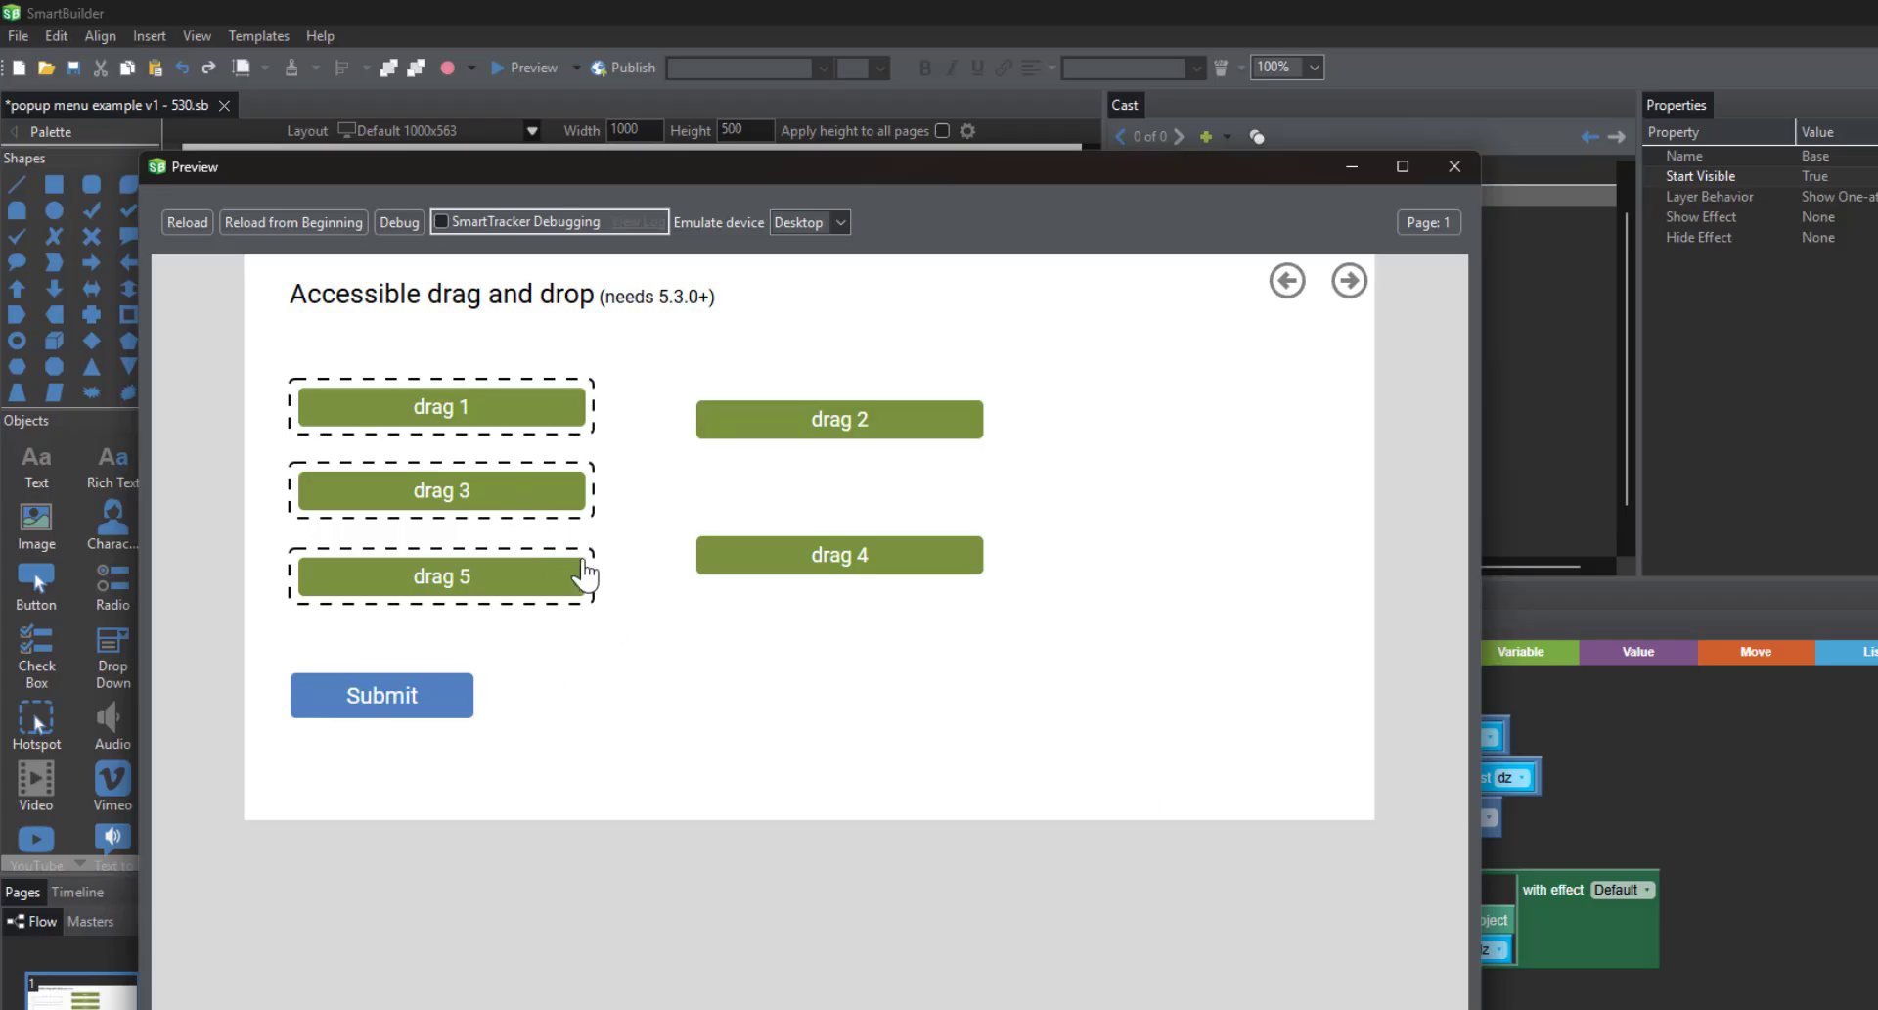
drag(466, 411, 825, 401)
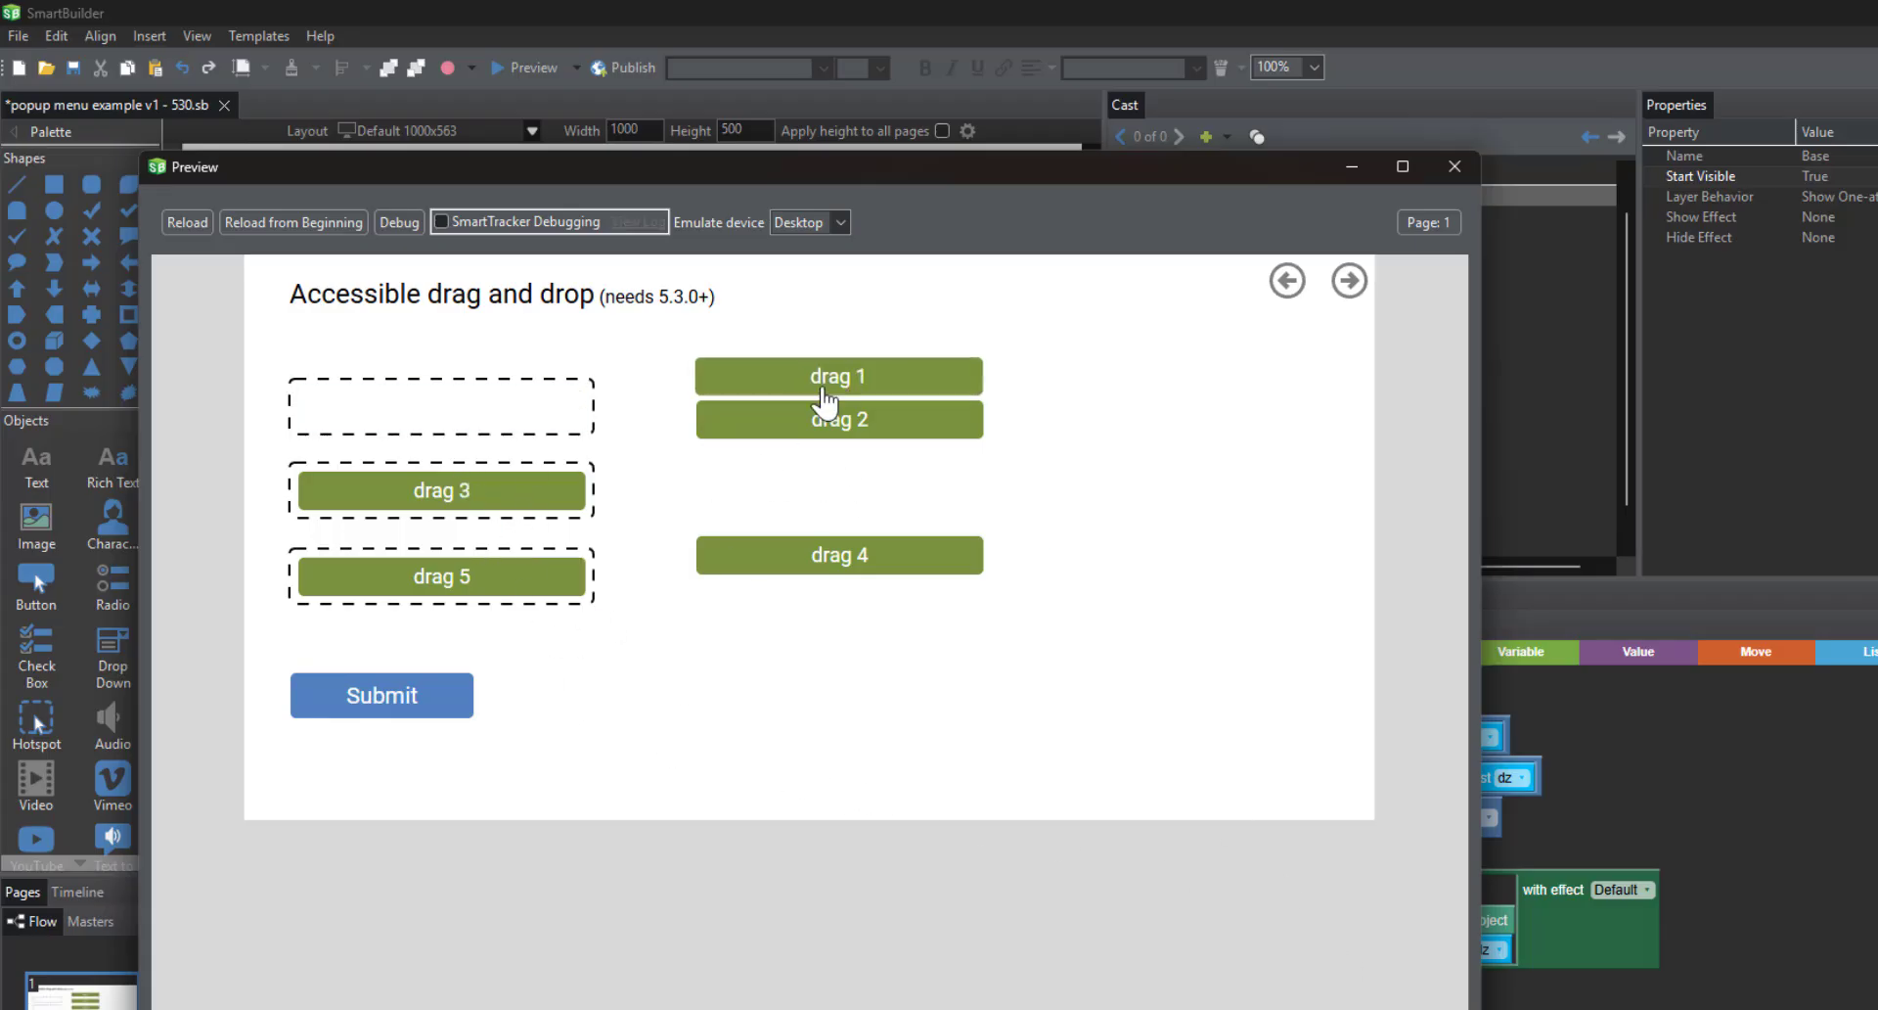
drag(436, 507, 797, 501)
drag(501, 584, 885, 673)
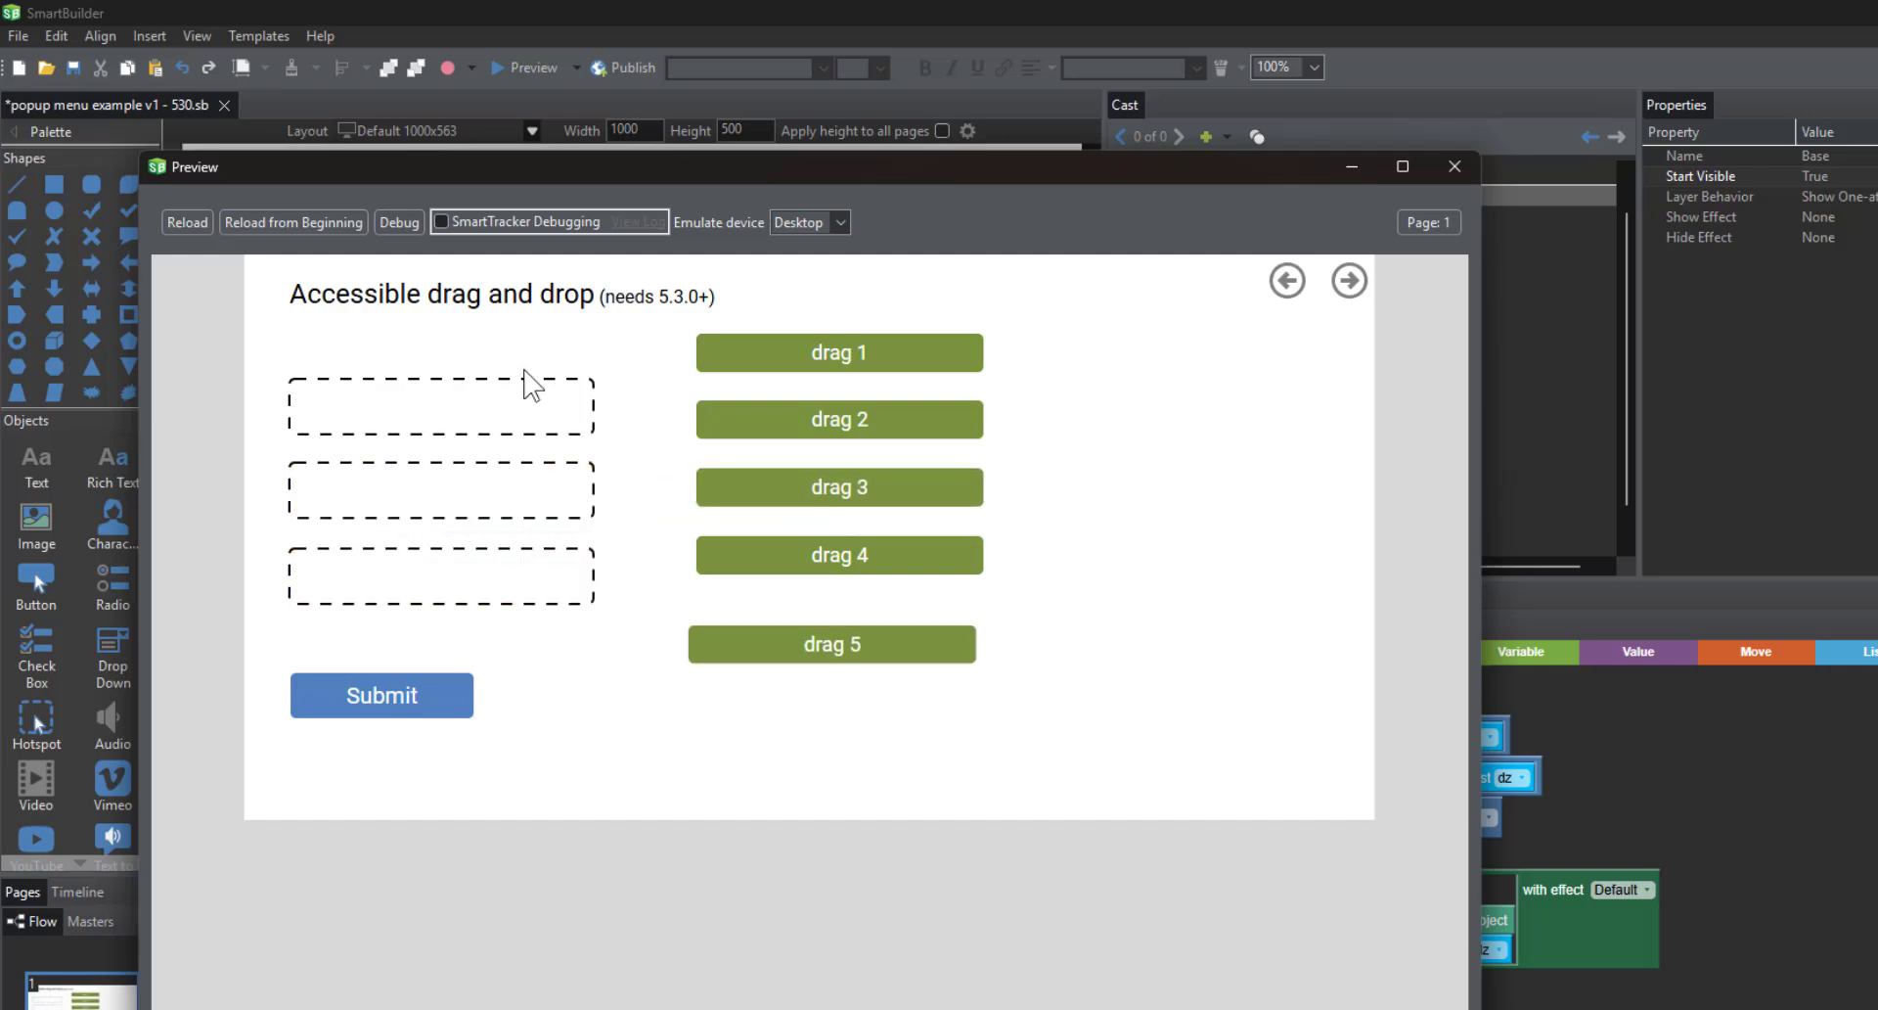
- Use the drop zones' popup menus to place drag 1 in the first drop zone and drag 2 in the second
key(Tab)
key(Return)
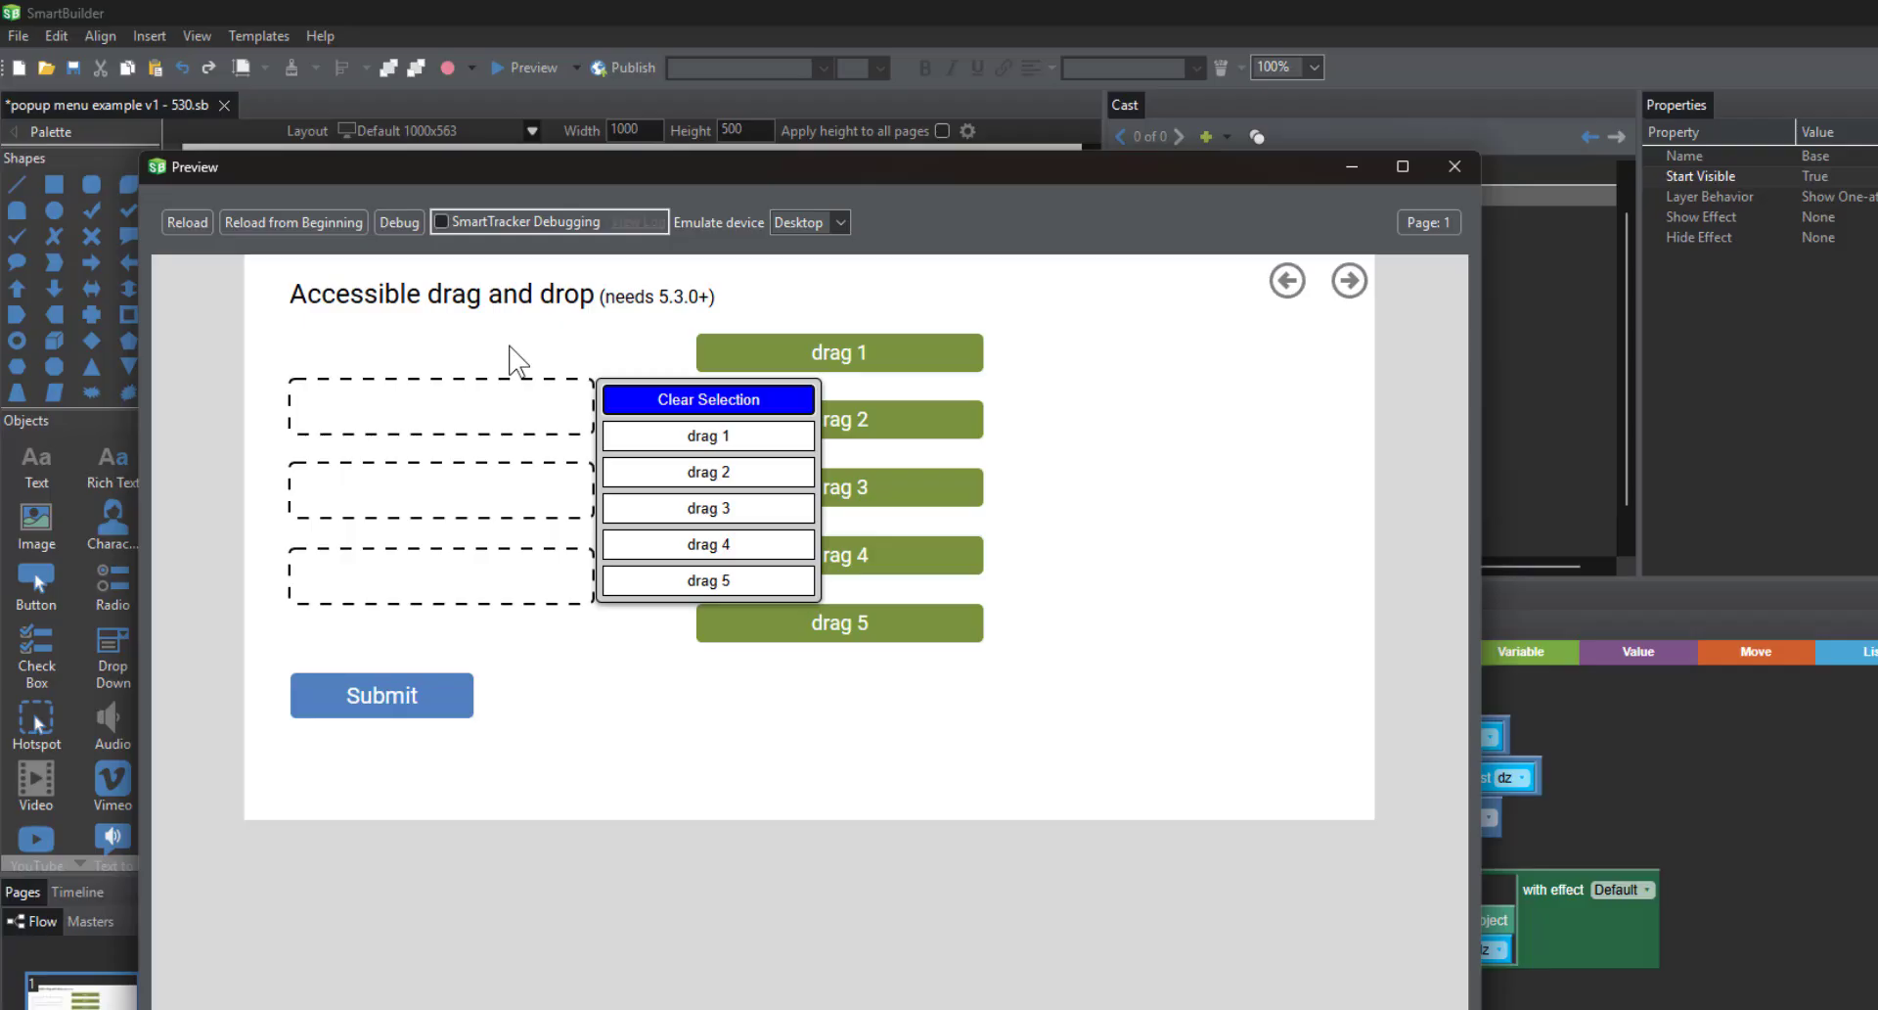
key(Down)
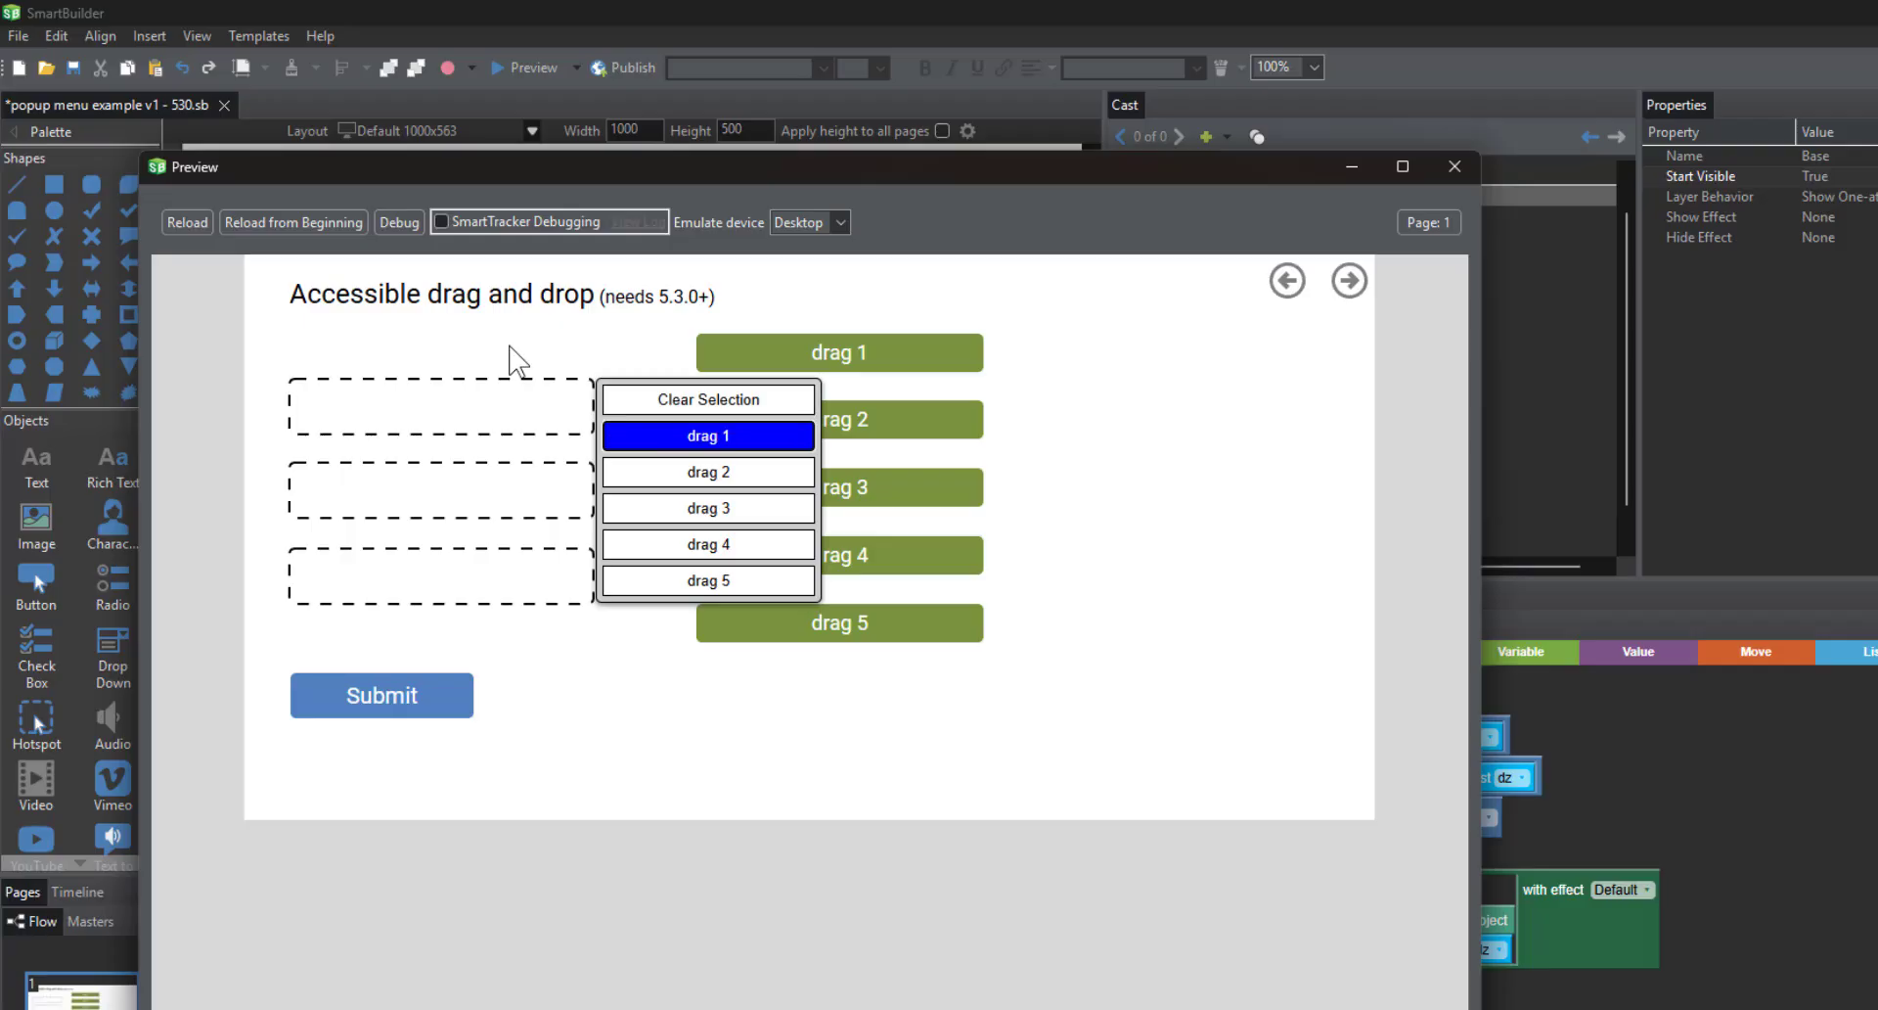
key(Return)
key(Tab)
key(Return)
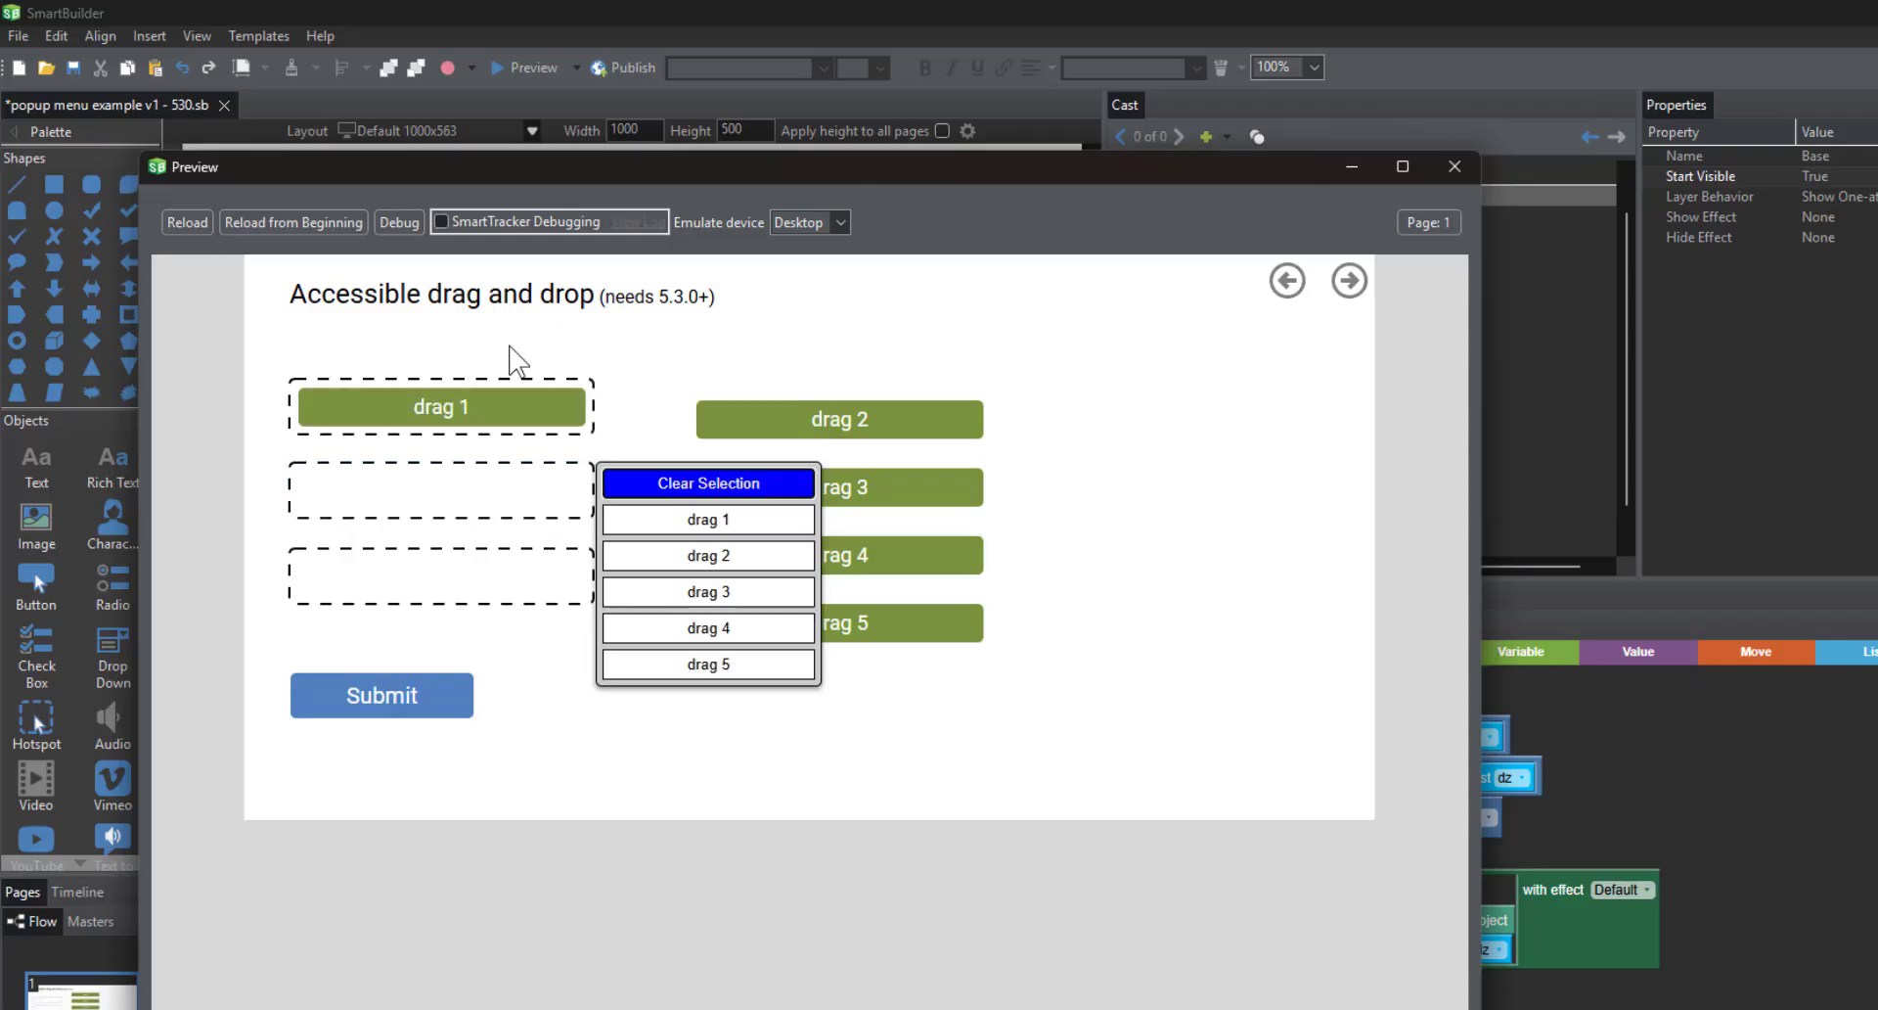
key(Down)
key(Down)
key(Return)
- Place drag 3 in the third drop zone from its popup menu and submit the answer
key(Tab)
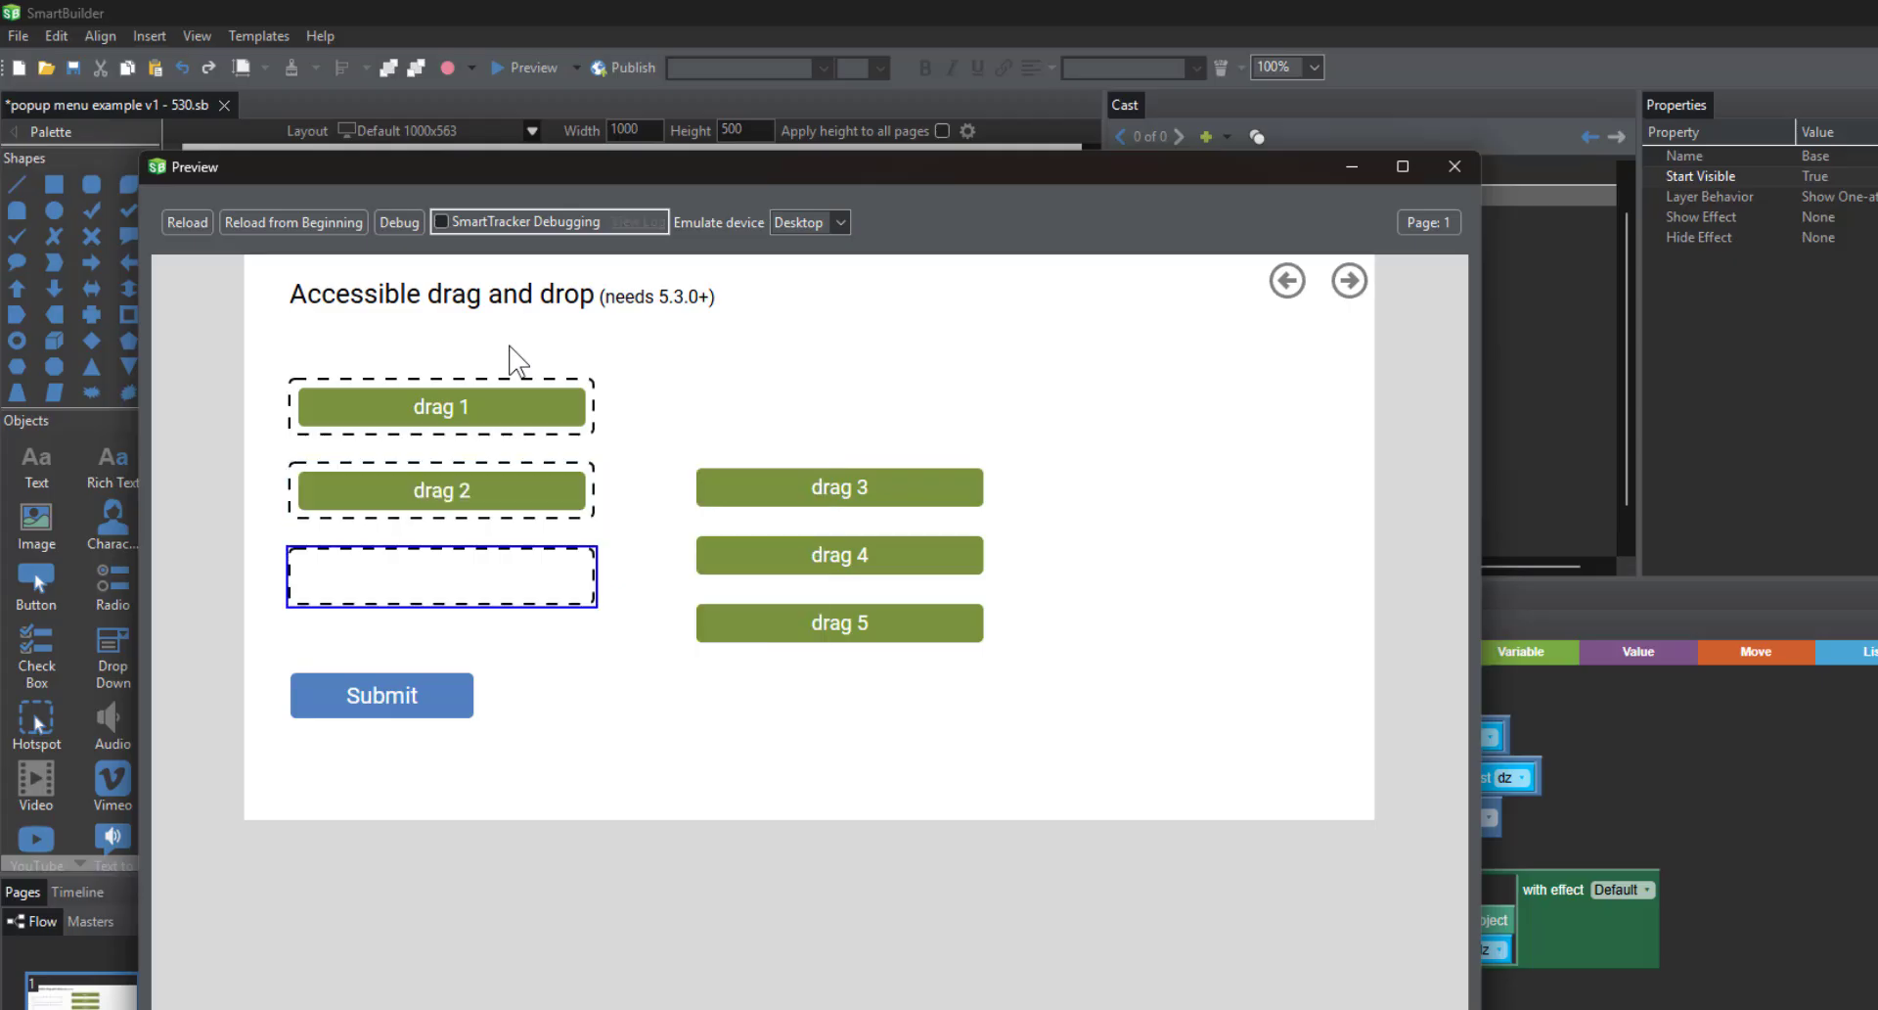
key(Return)
key(Down)
key(Down)
key(Down)
key(Return)
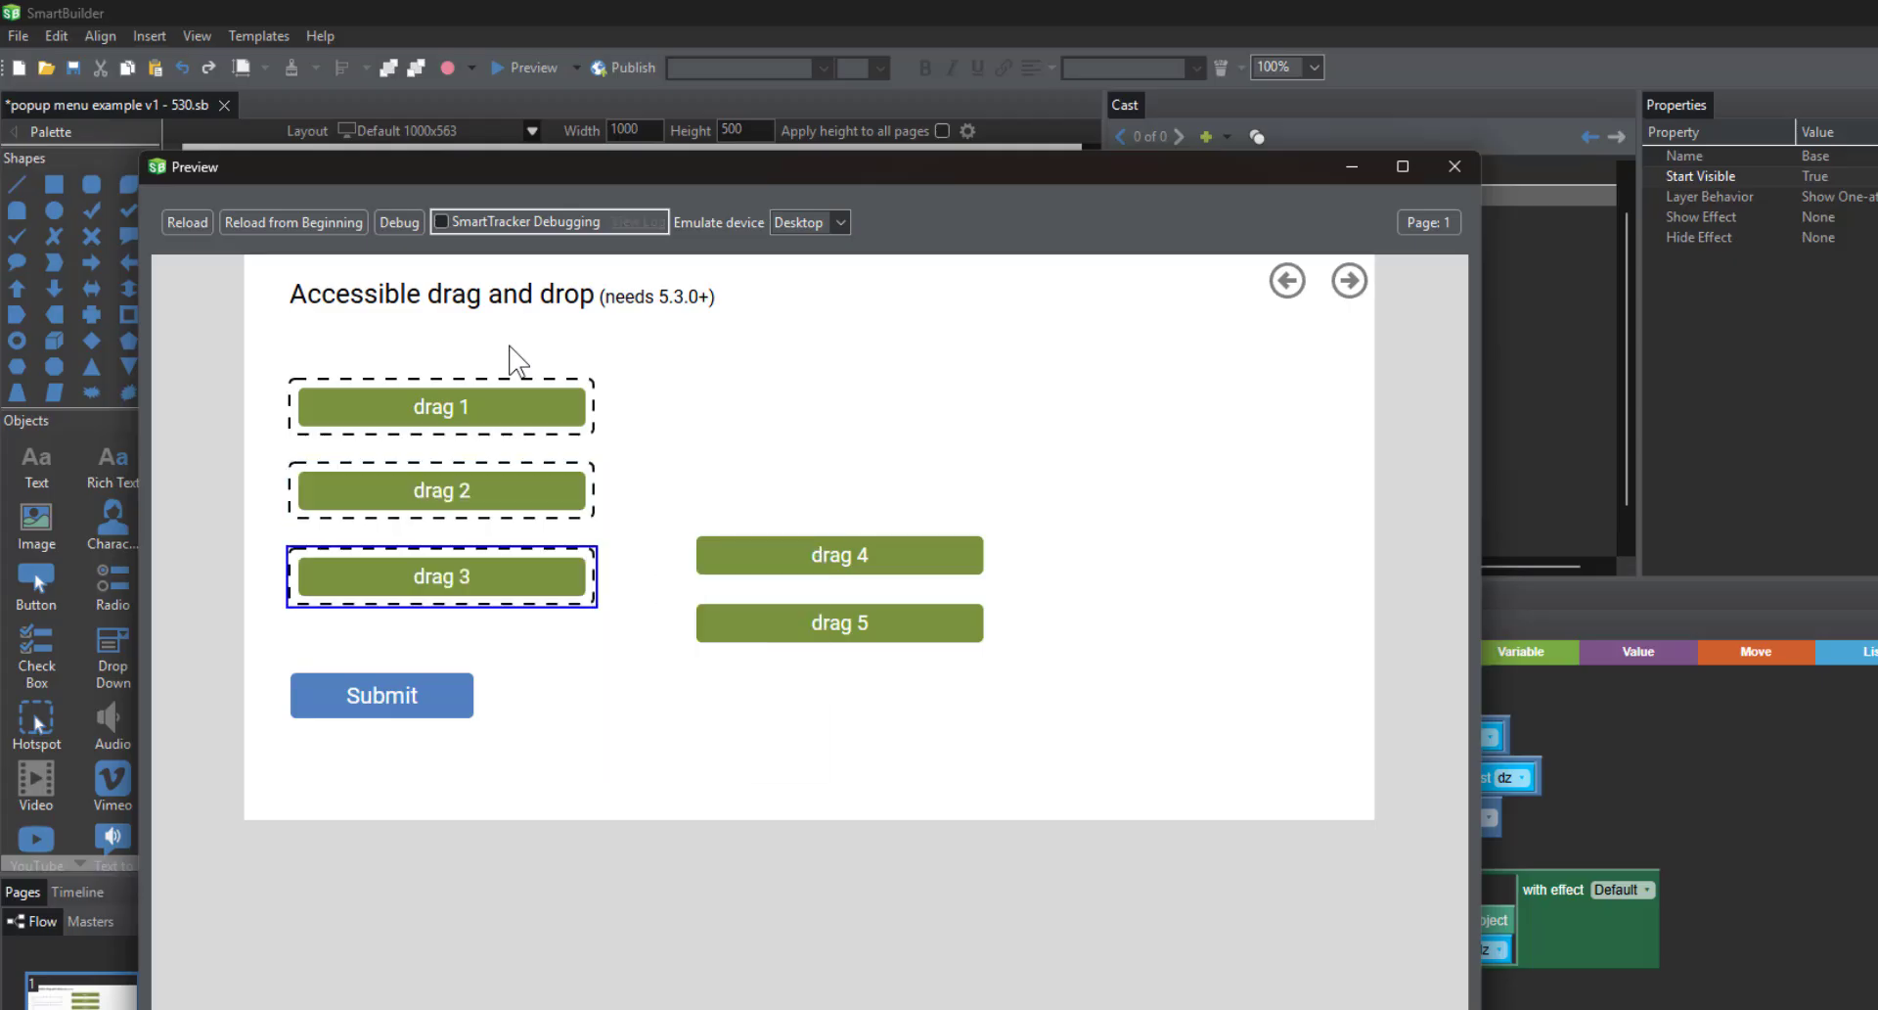
key(Tab)
key(Return)
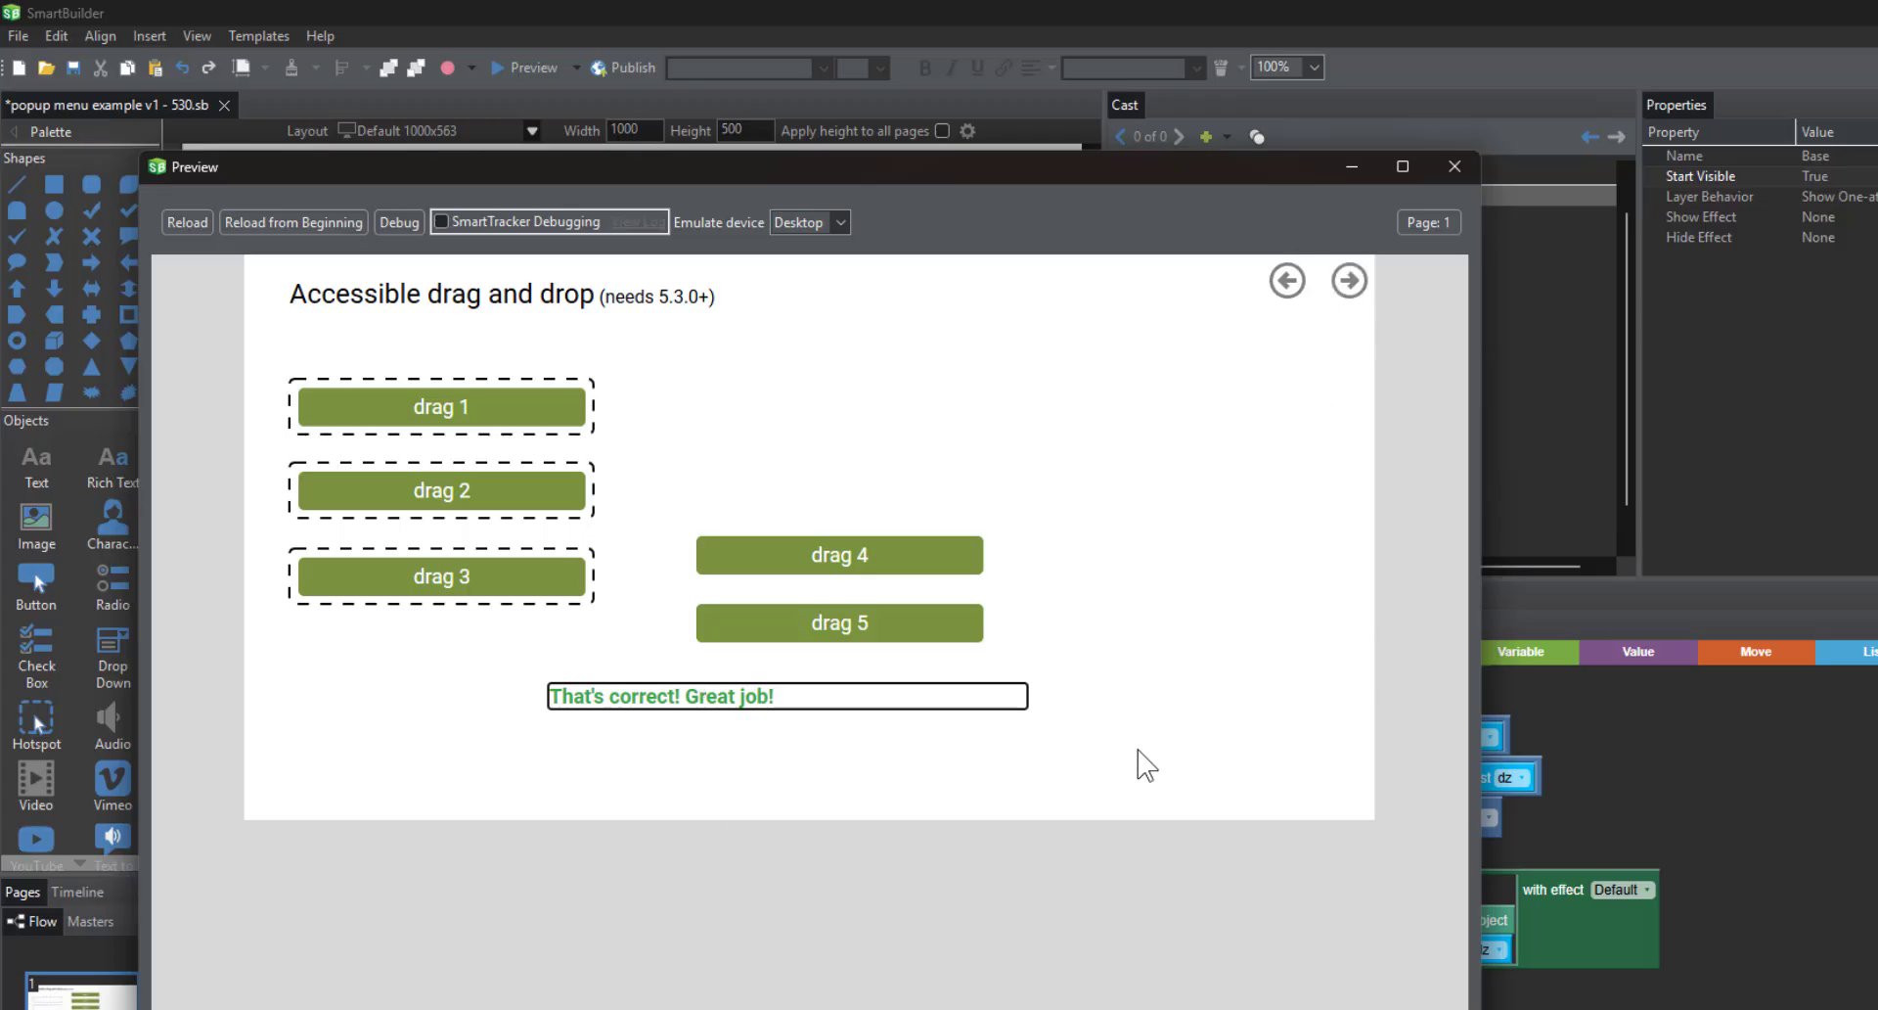
- Reload the preview and place drag 4 in the first drop zone from its popup menu
click(191, 229)
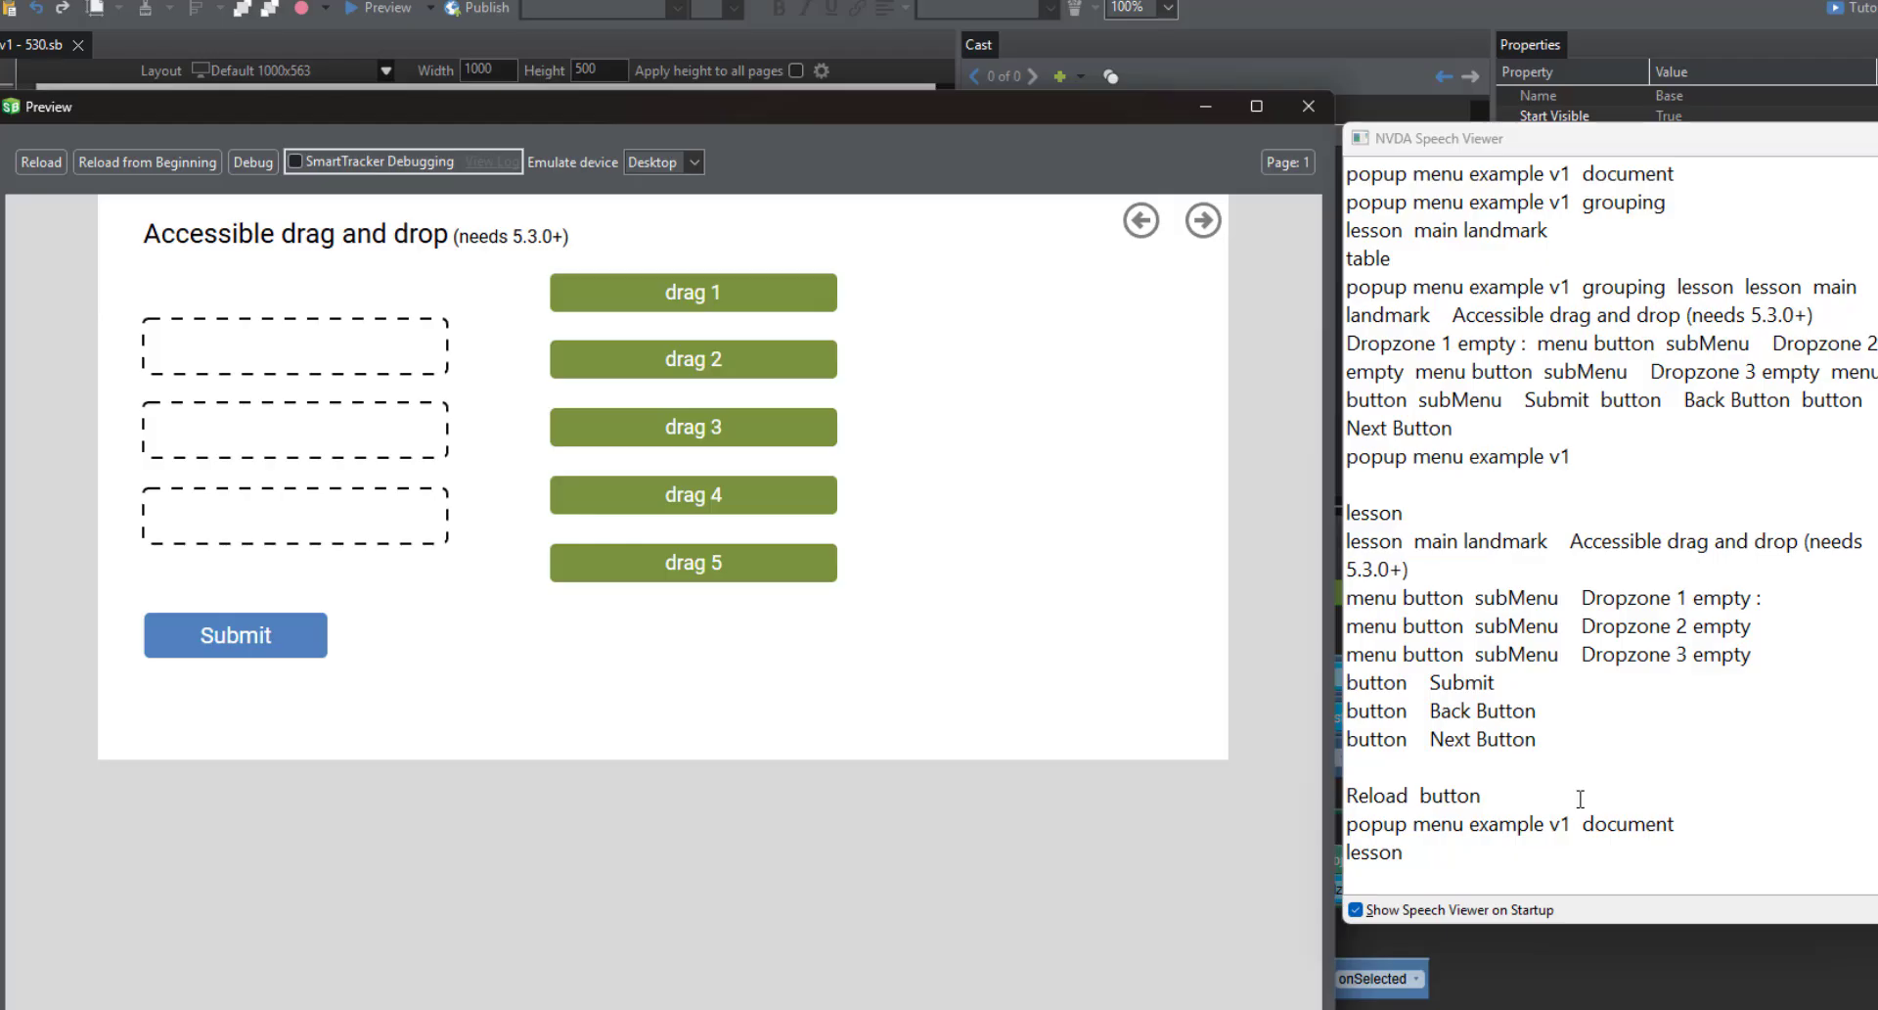
key(ctrl)
key(Tab)
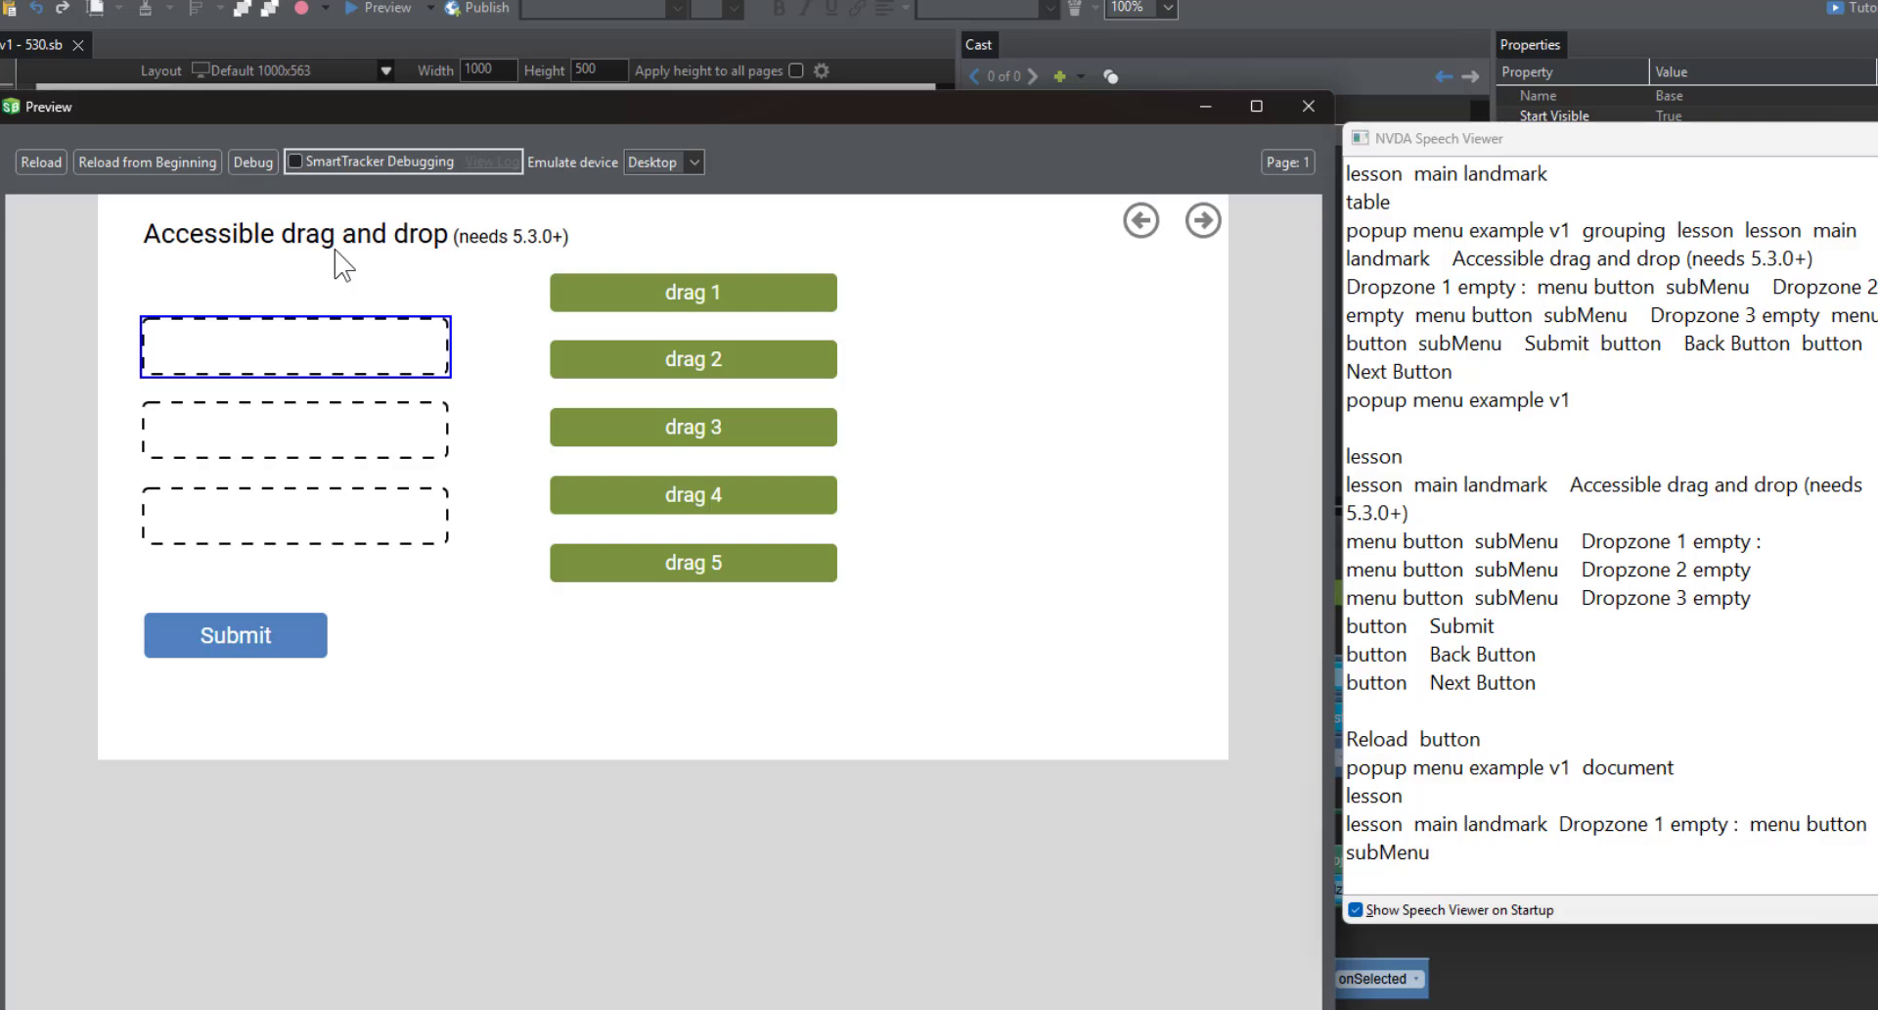
key(Return)
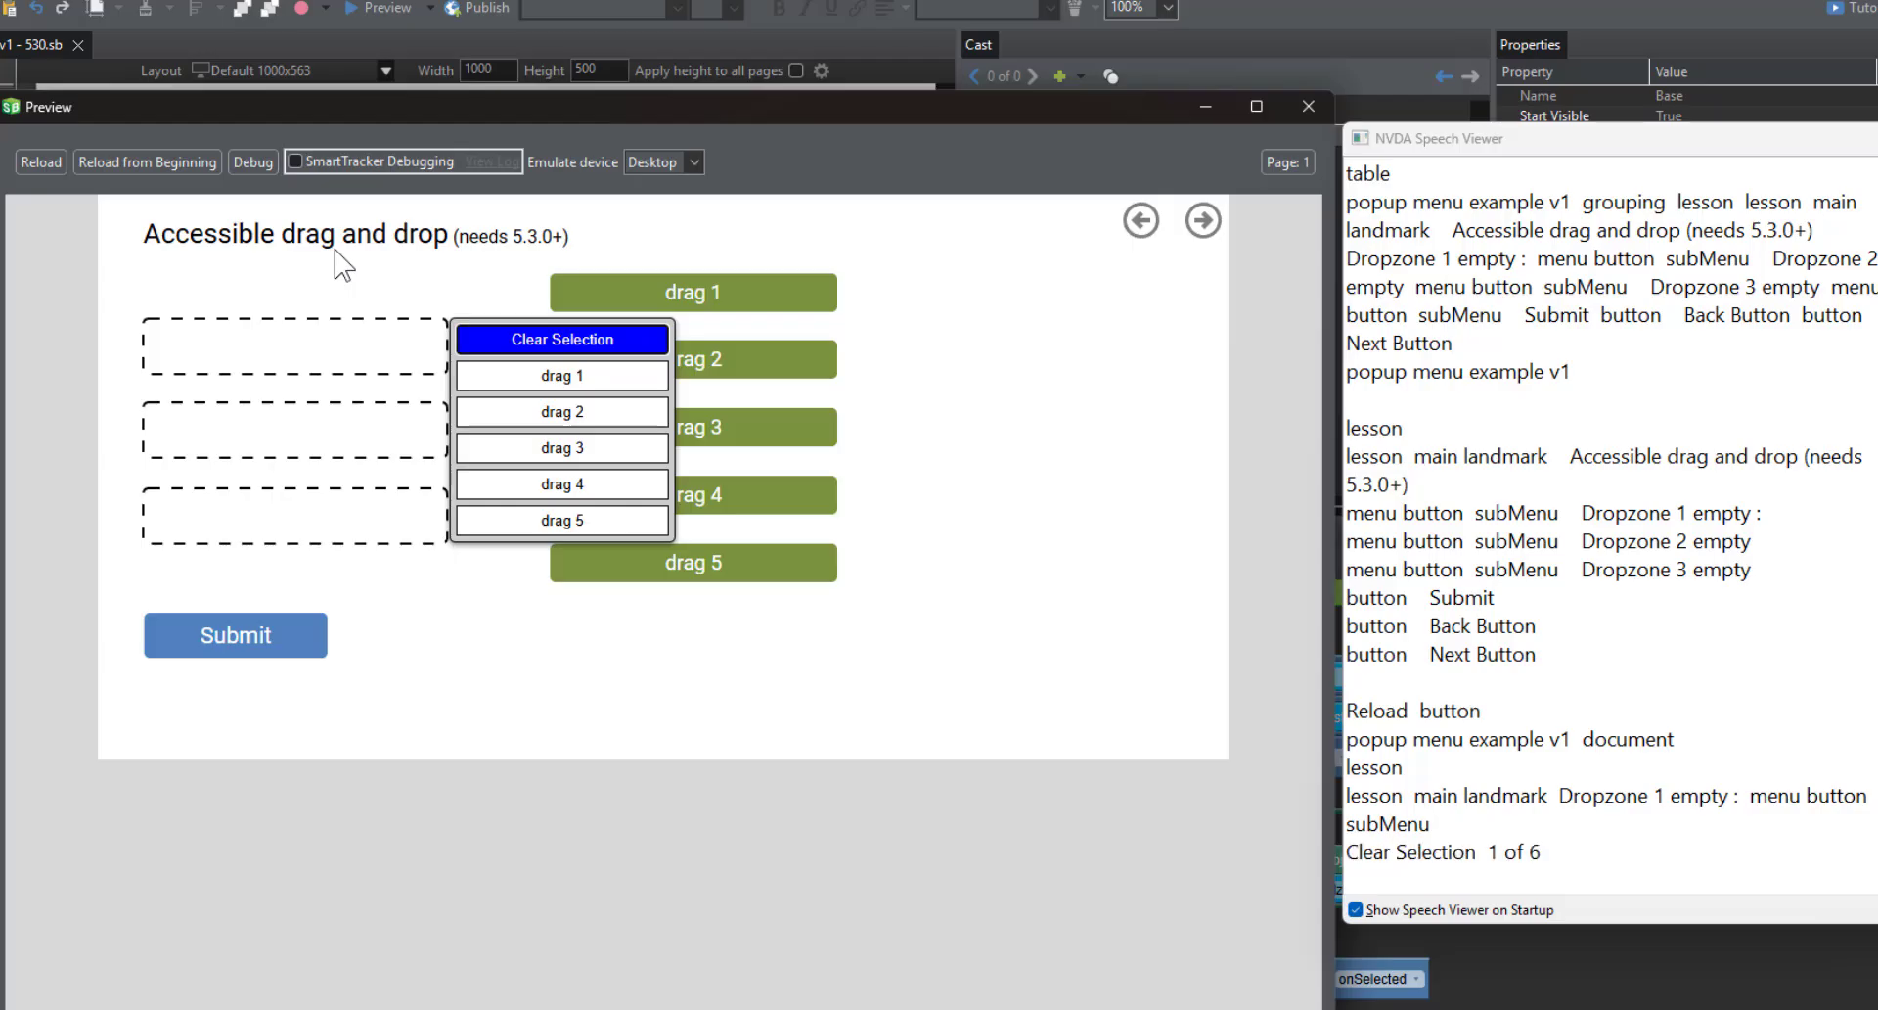
key(Down)
key(Down)
key(Down)
key(Down)
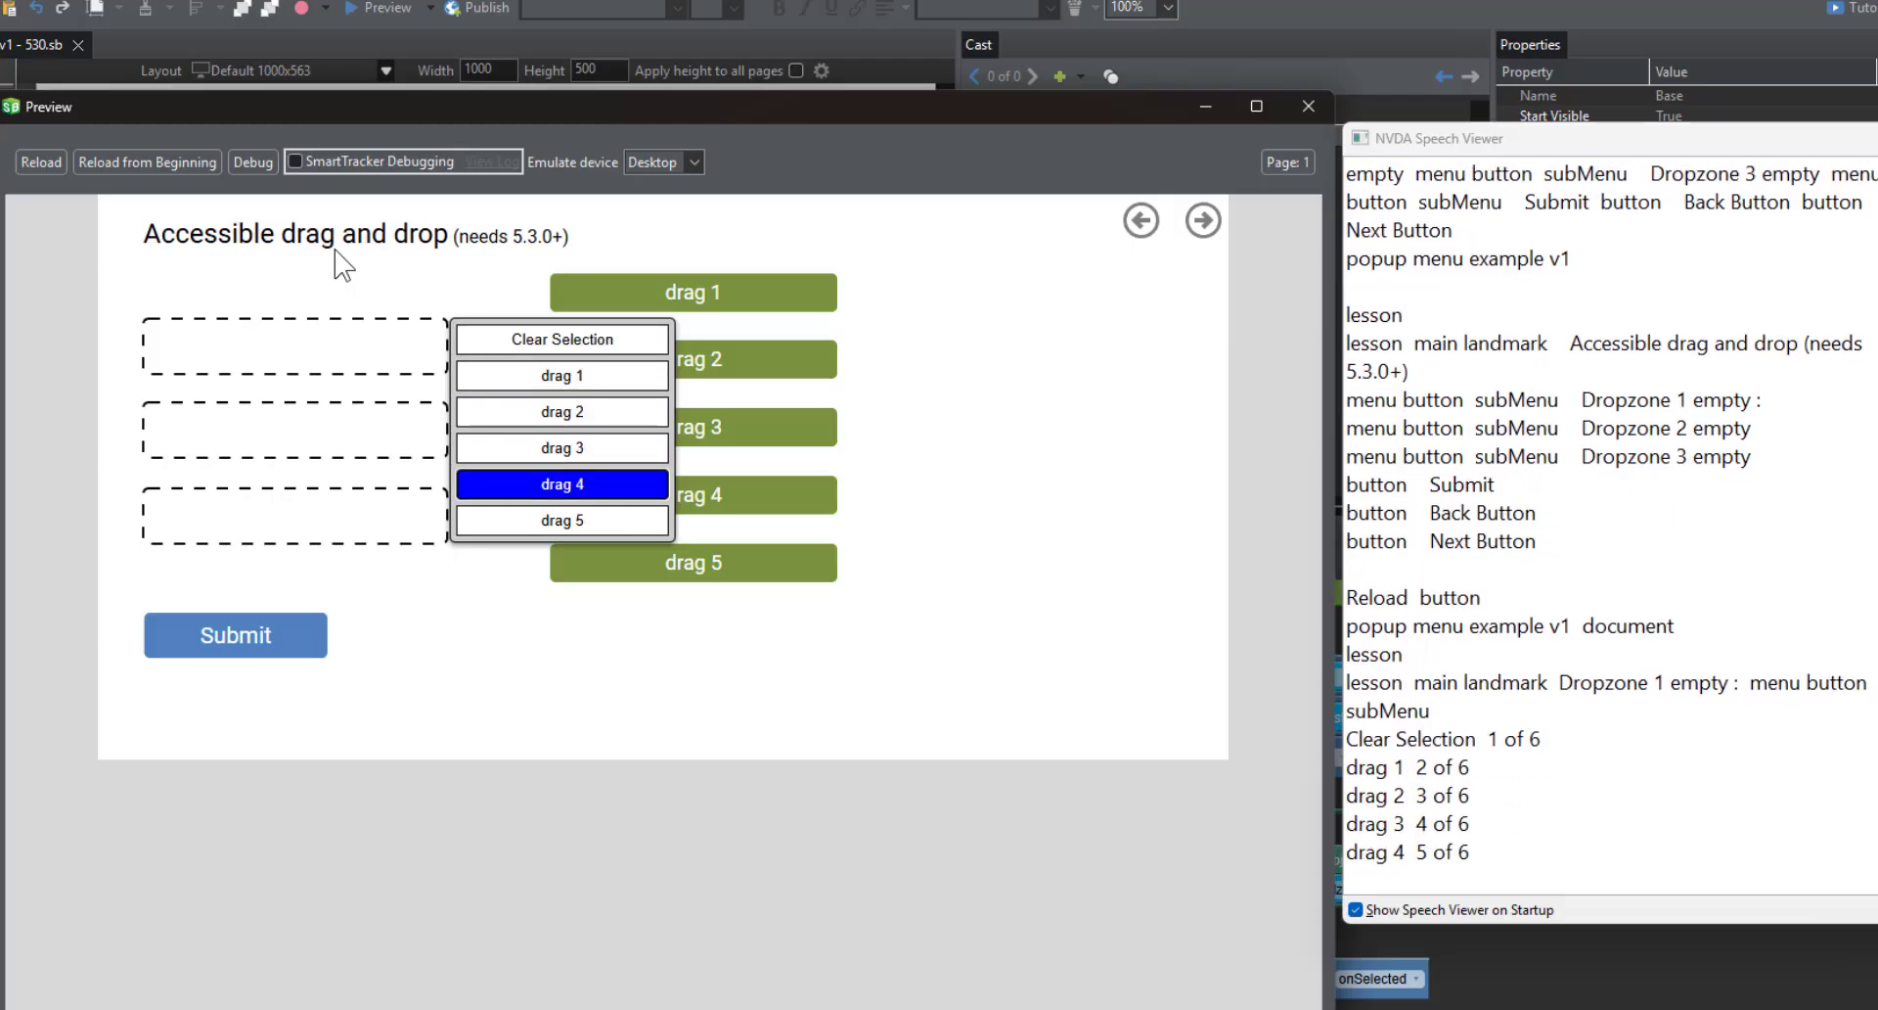
key(Return)
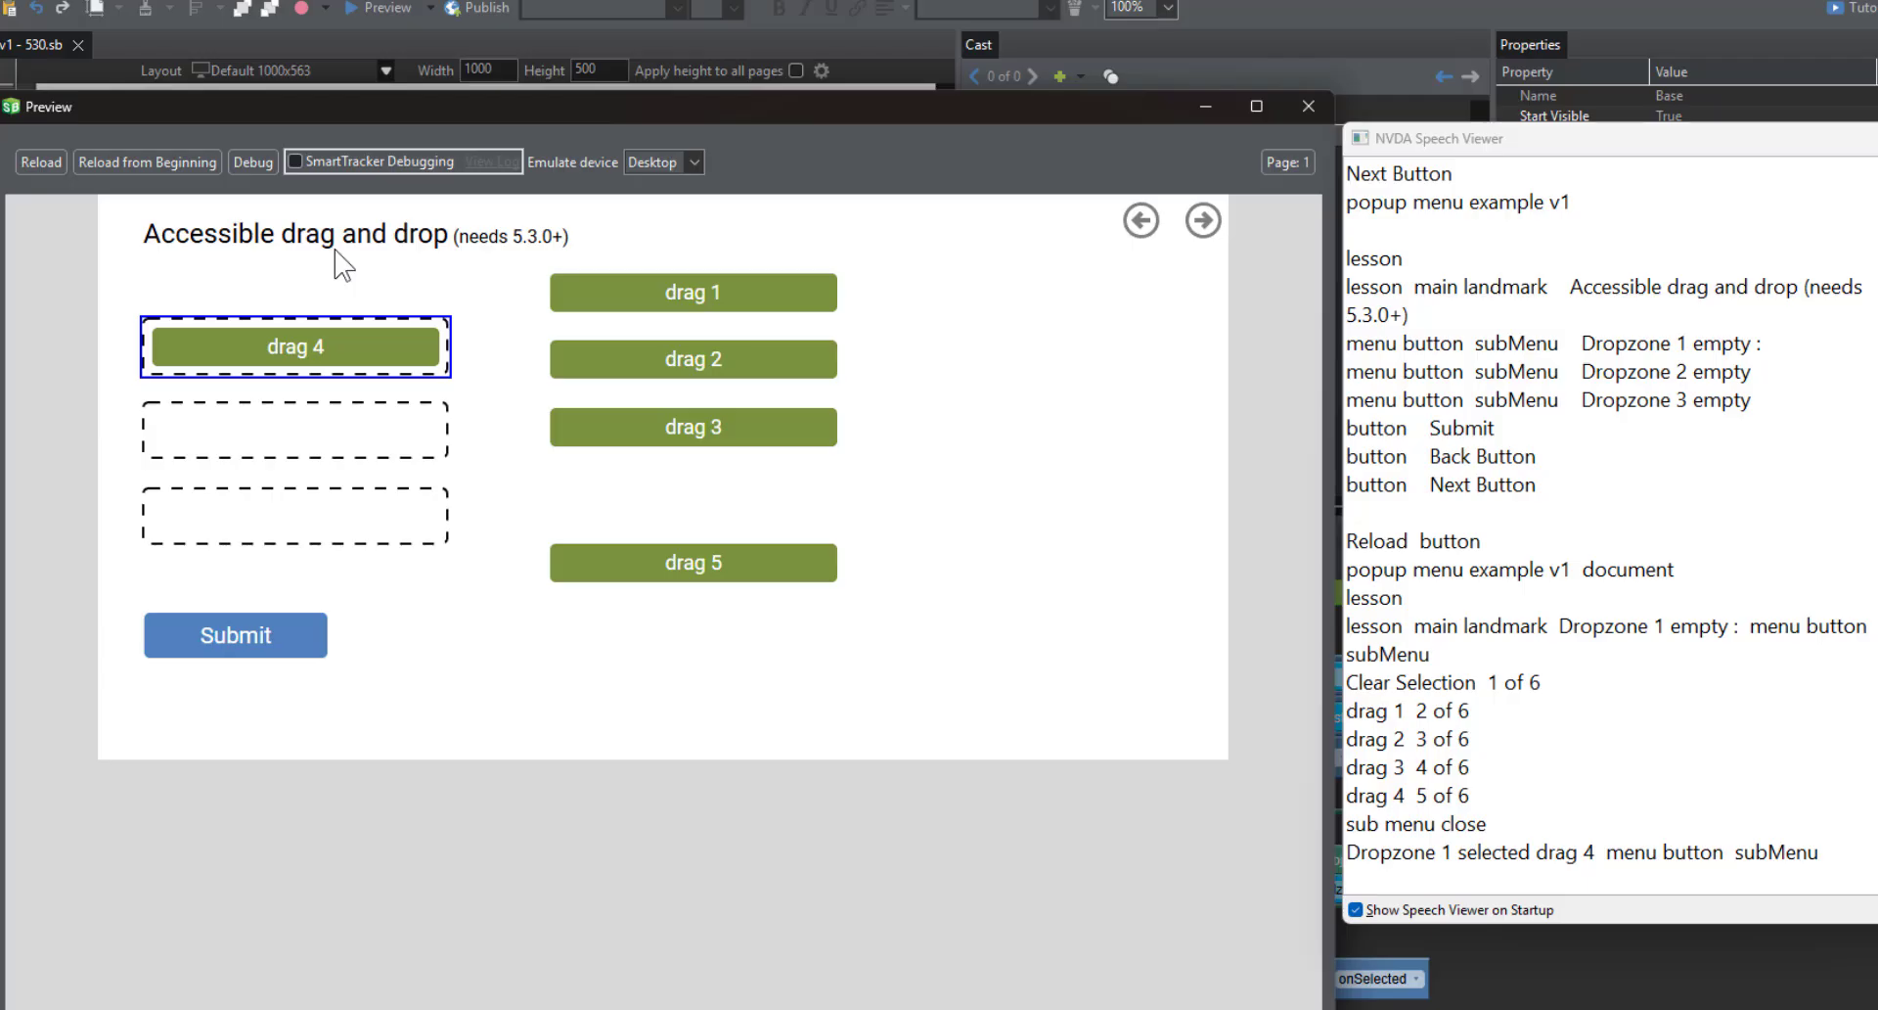
- Recheck the first drop zone's announced selection, and move drag 4 to the second drop zone using that zone's popup menu
key(Tab)
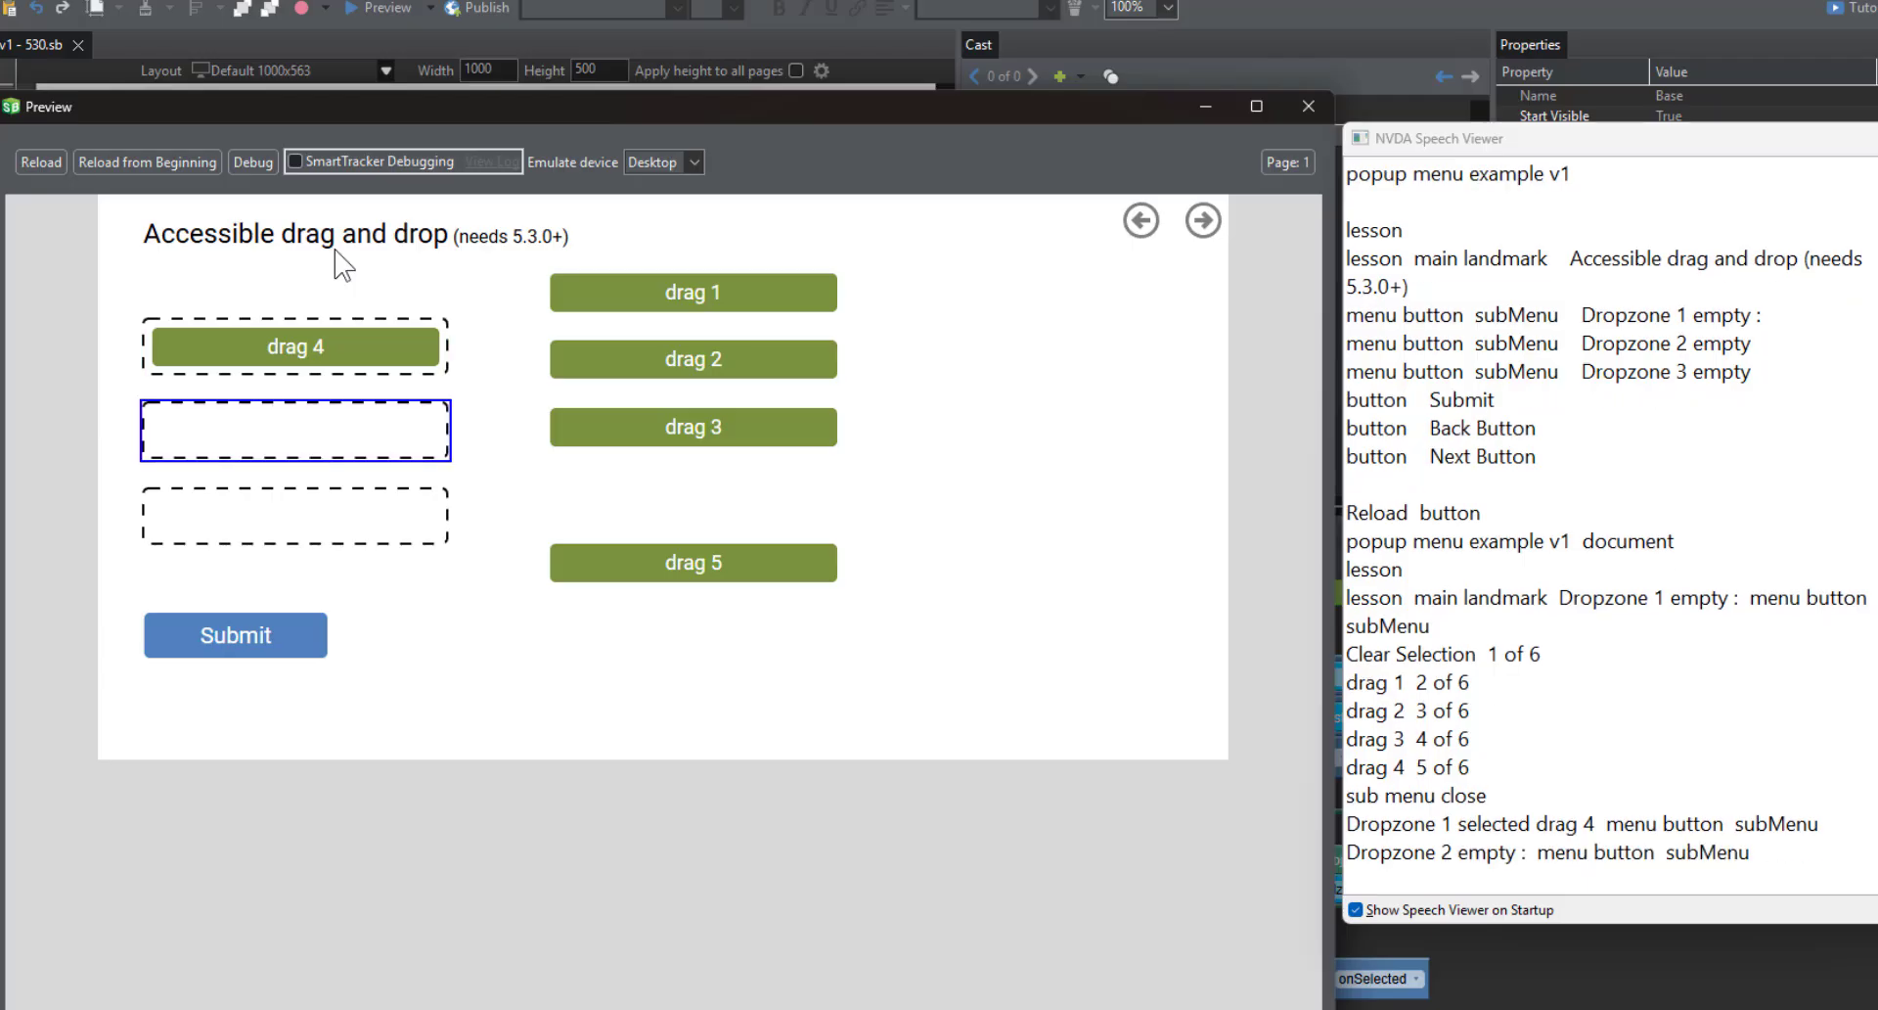
key(shift+Tab)
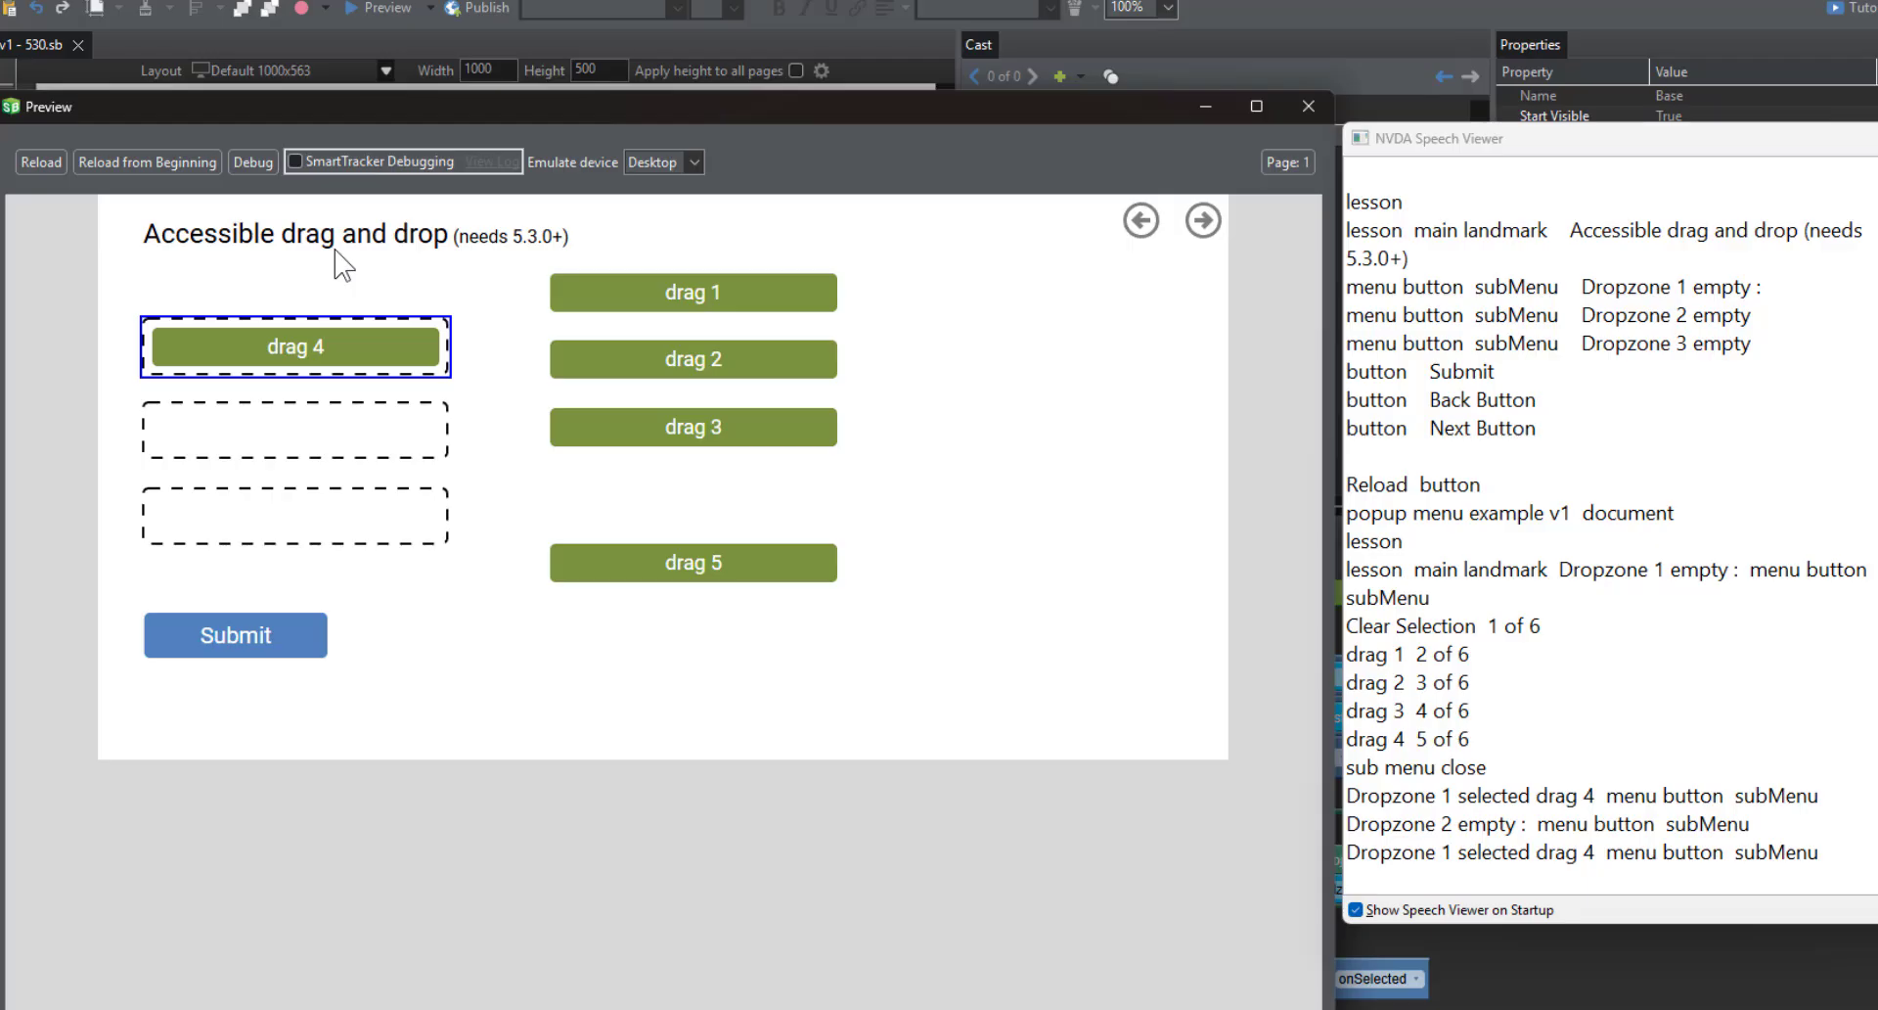
key(Tab)
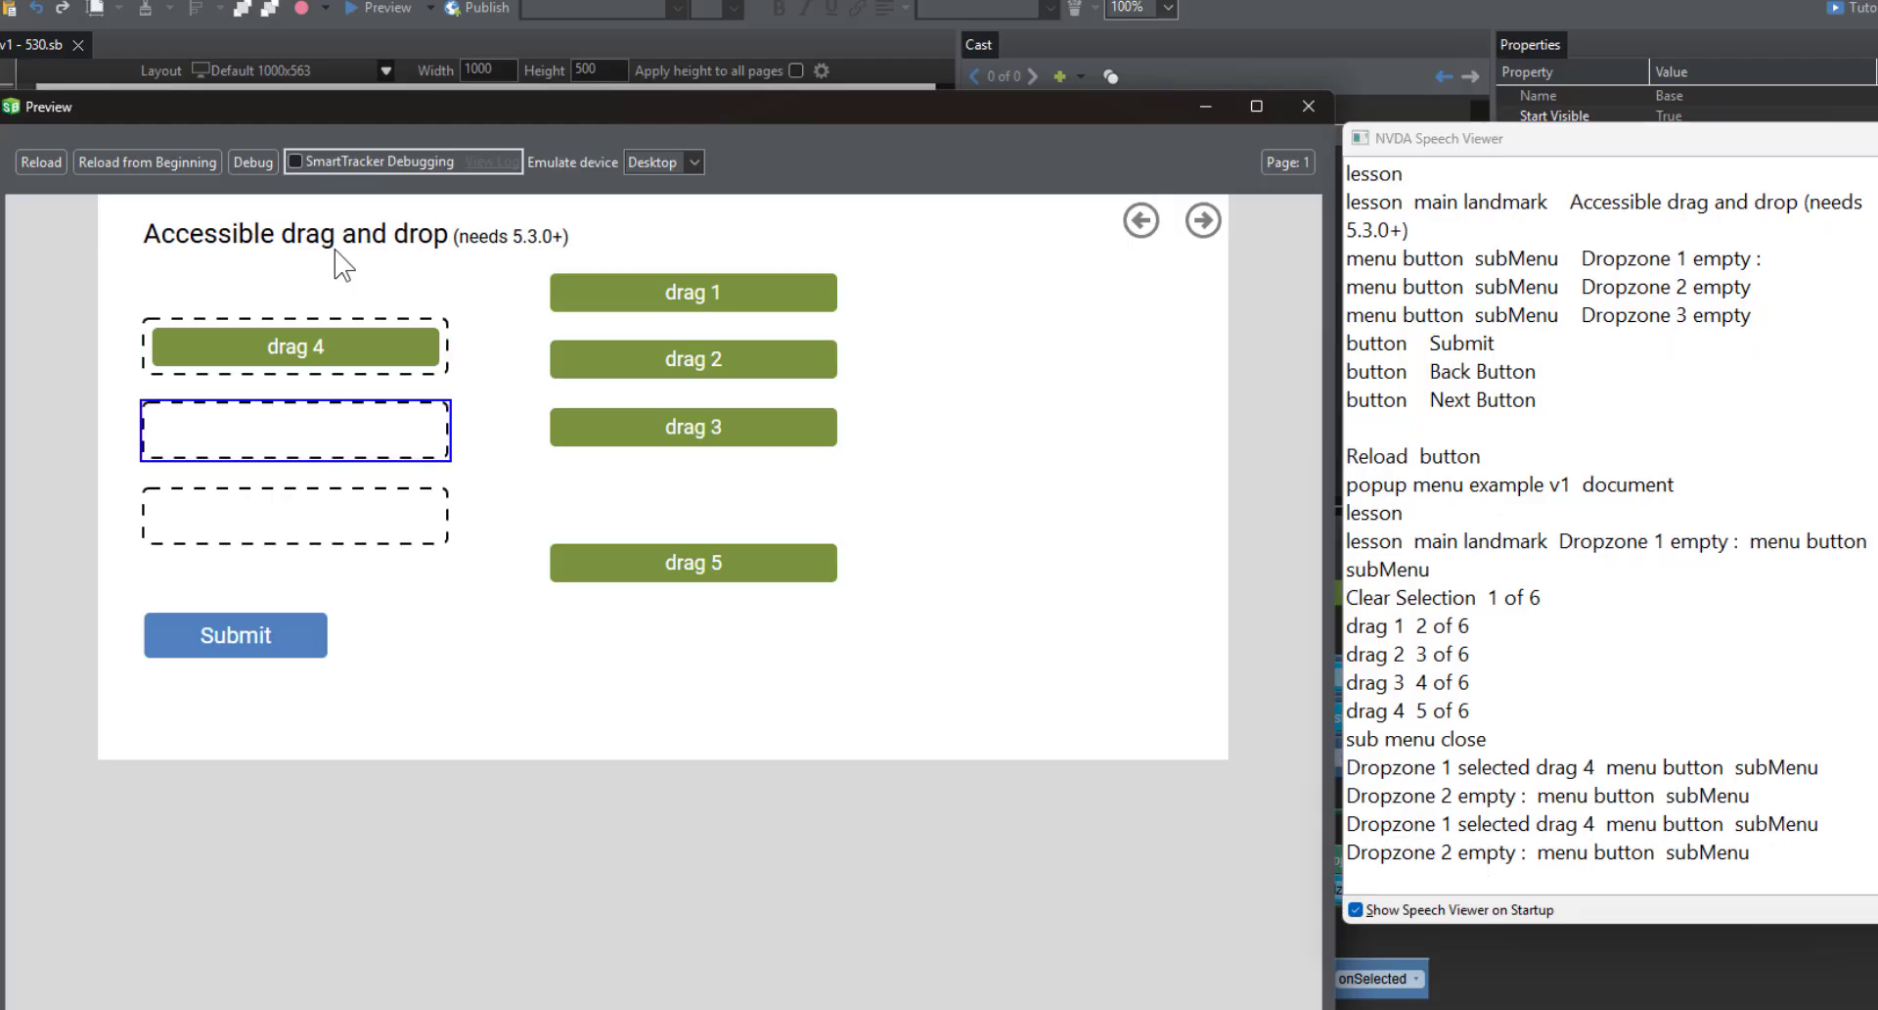
key(Return)
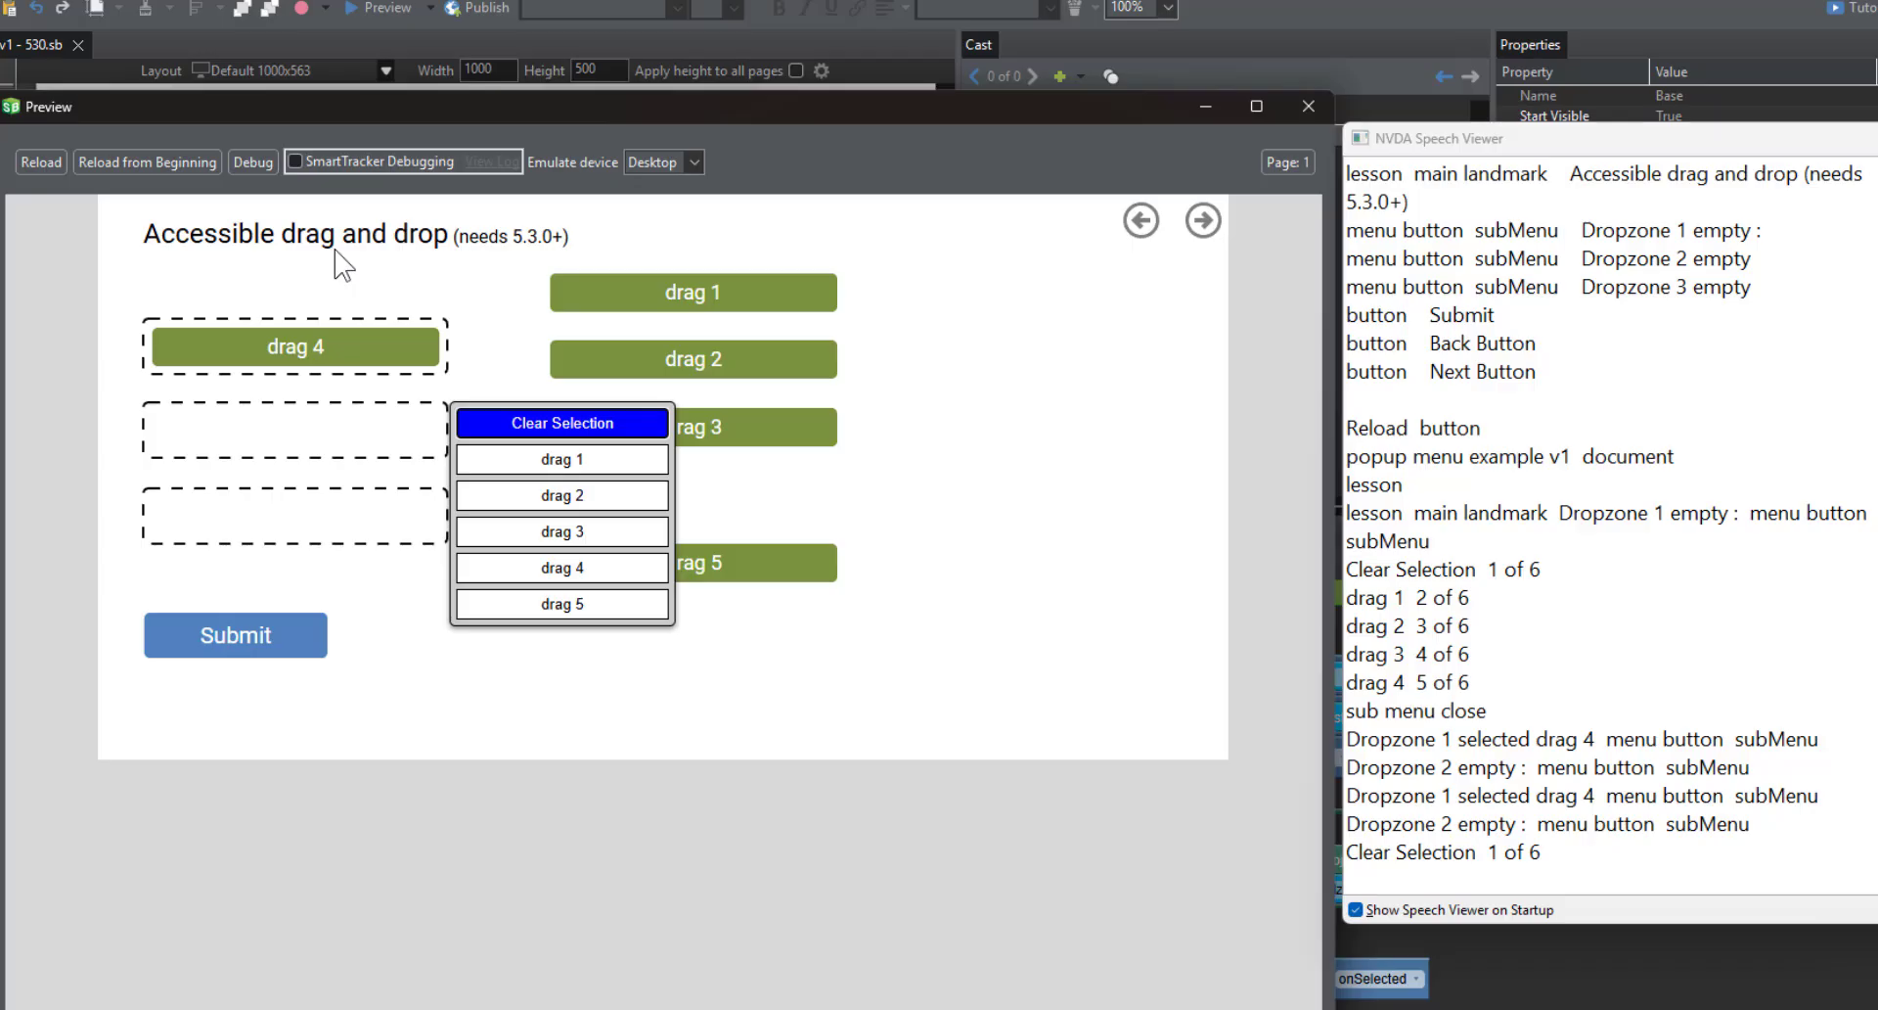
key(Down)
key(Down)
key(Down)
key(Down)
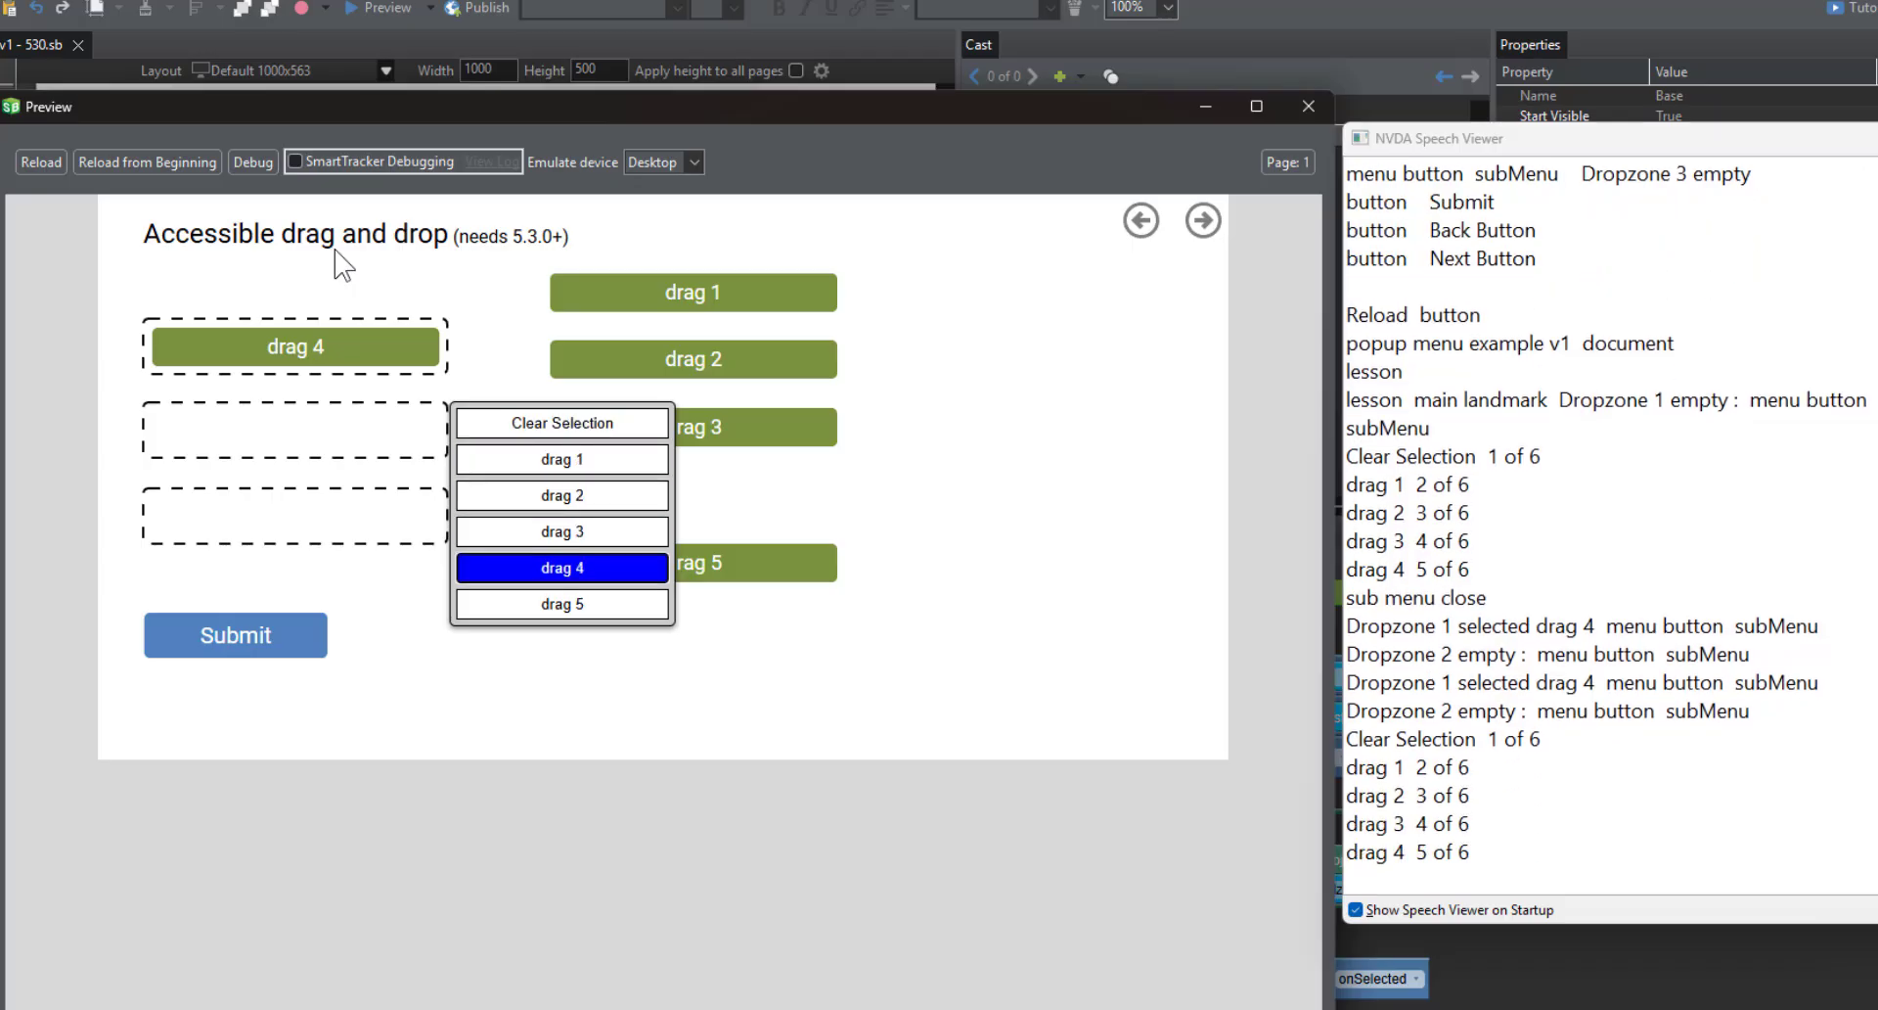
key(Return)
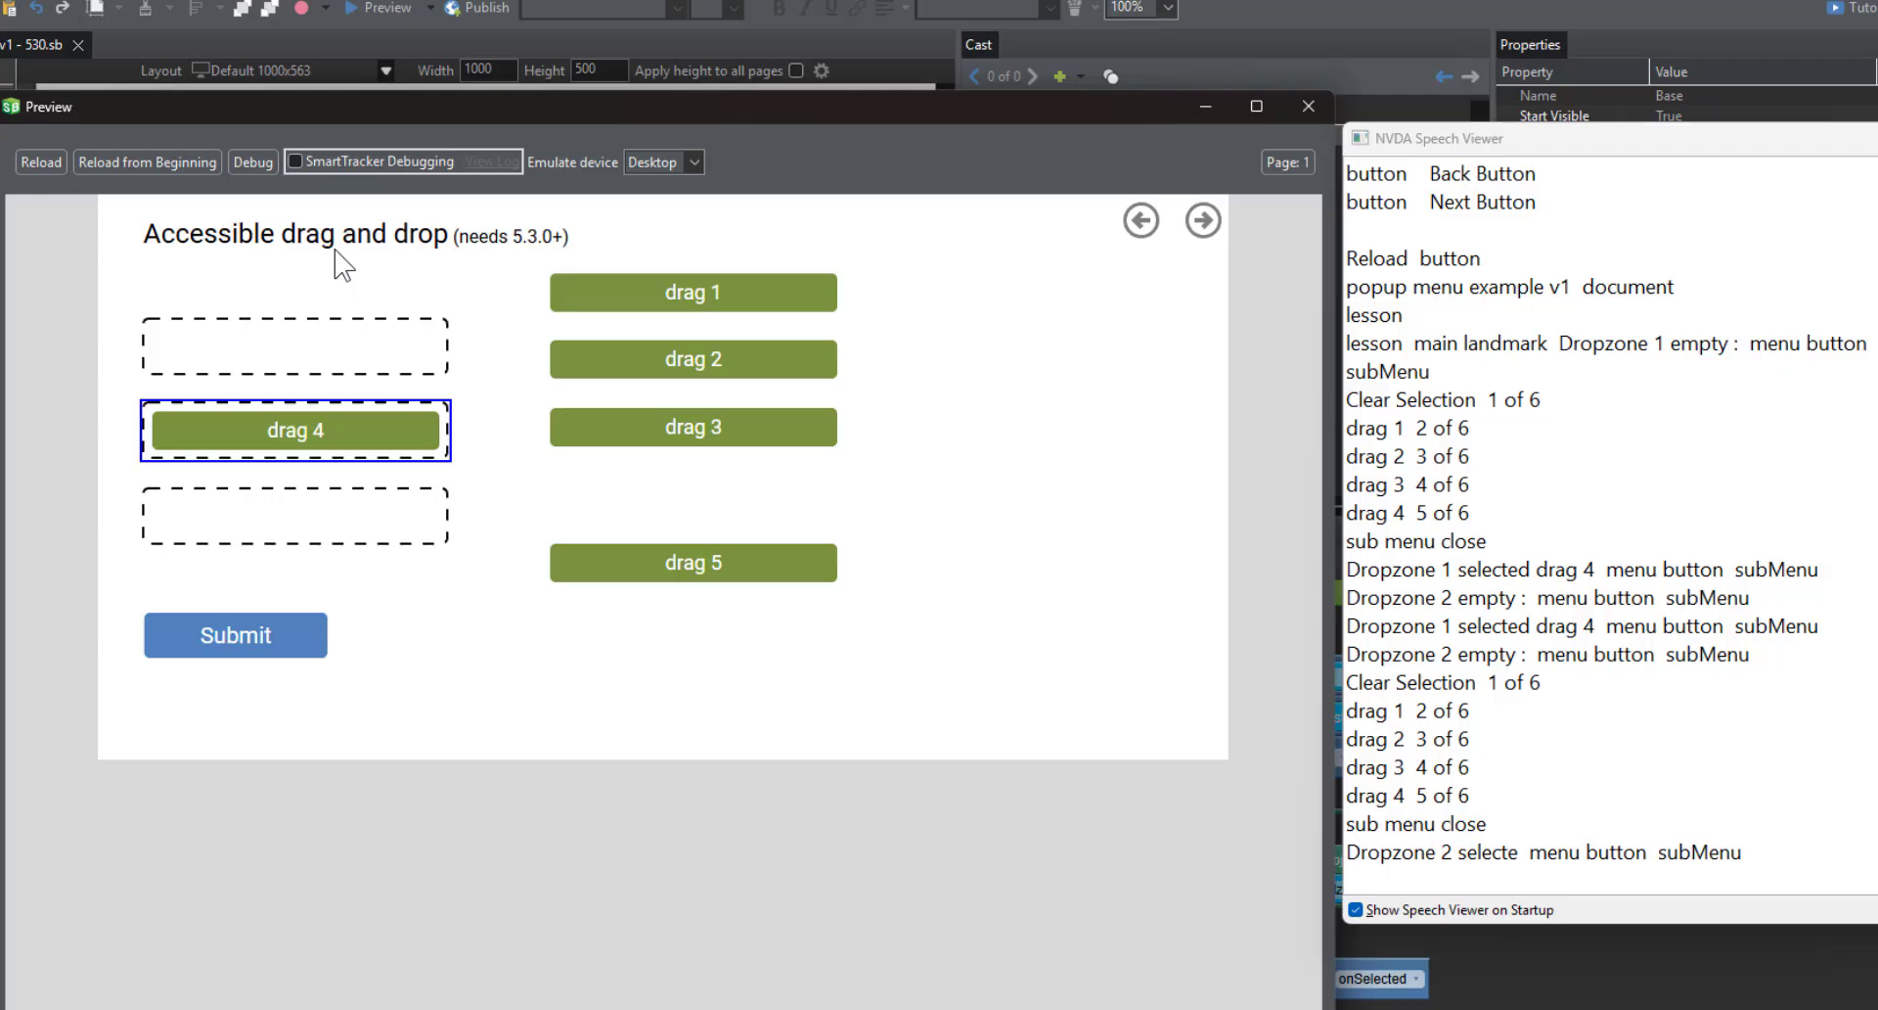
- Clear the second drop zone with the Clear Selection option of its popup menu
key(Return)
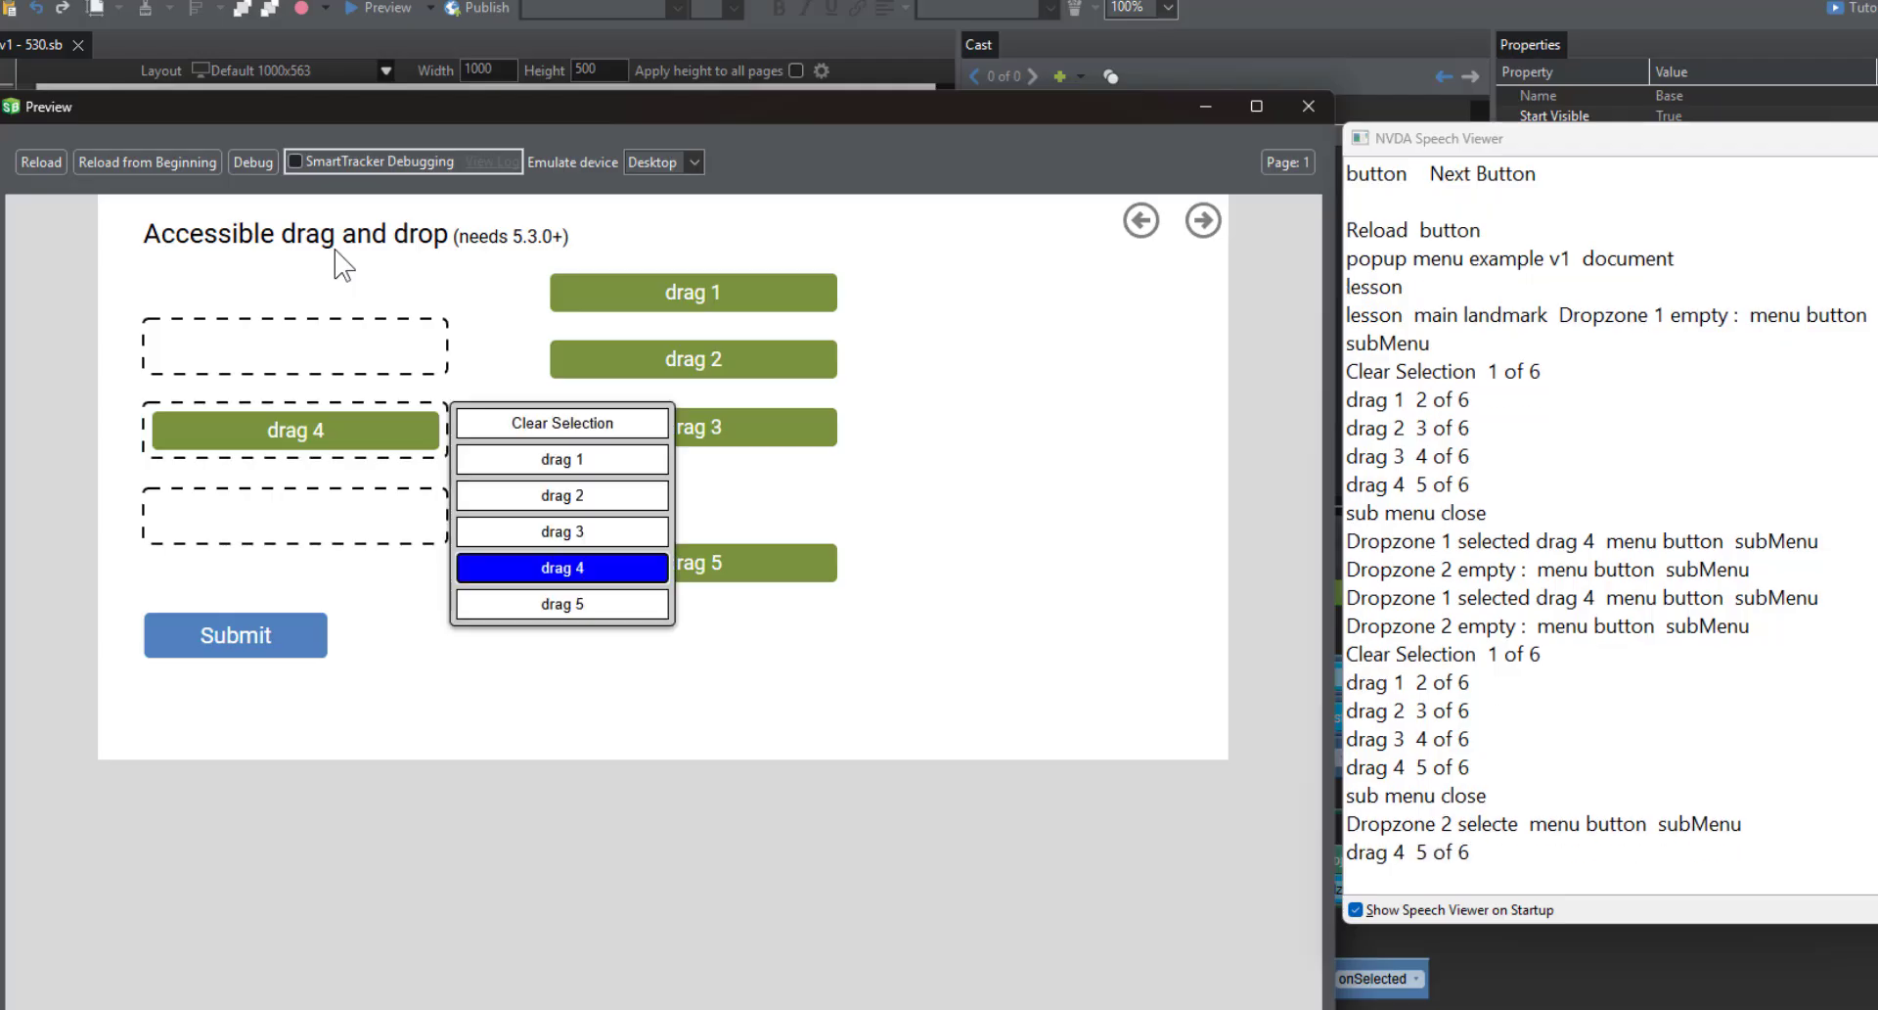
key(Up)
key(Up)
key(Up)
key(Up)
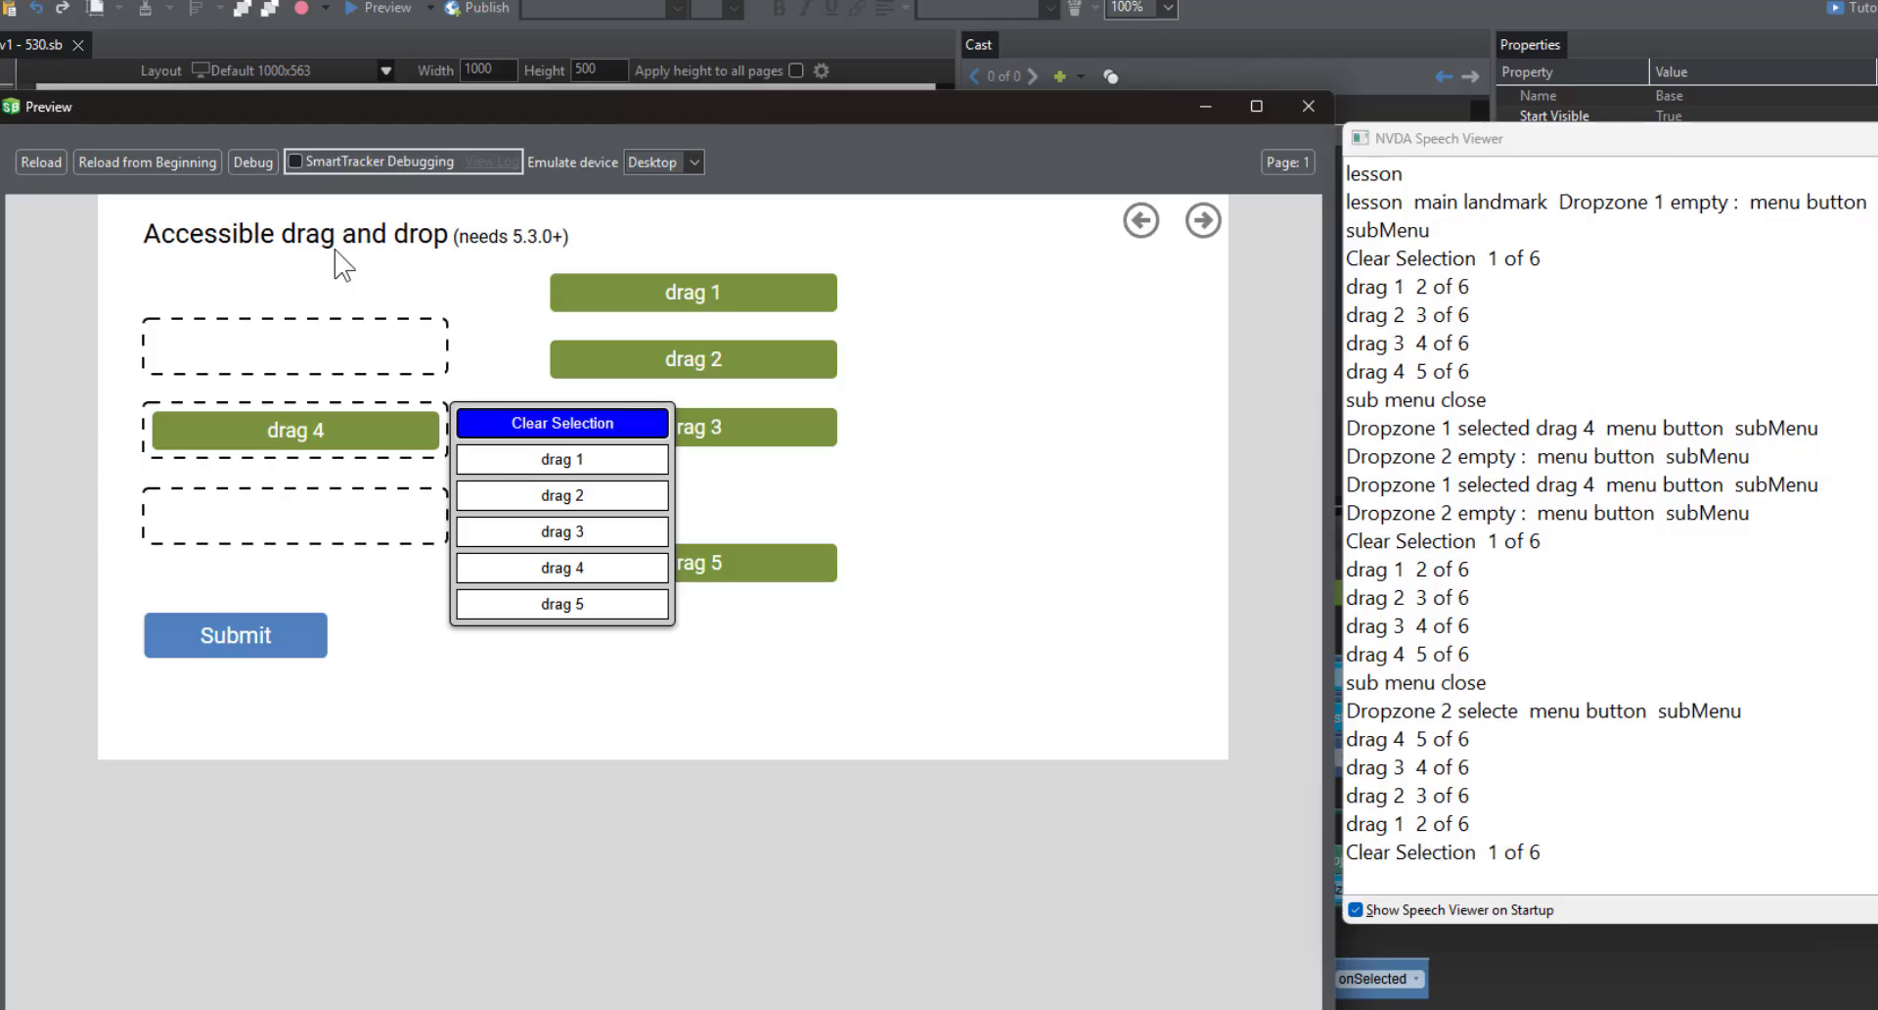
key(Return)
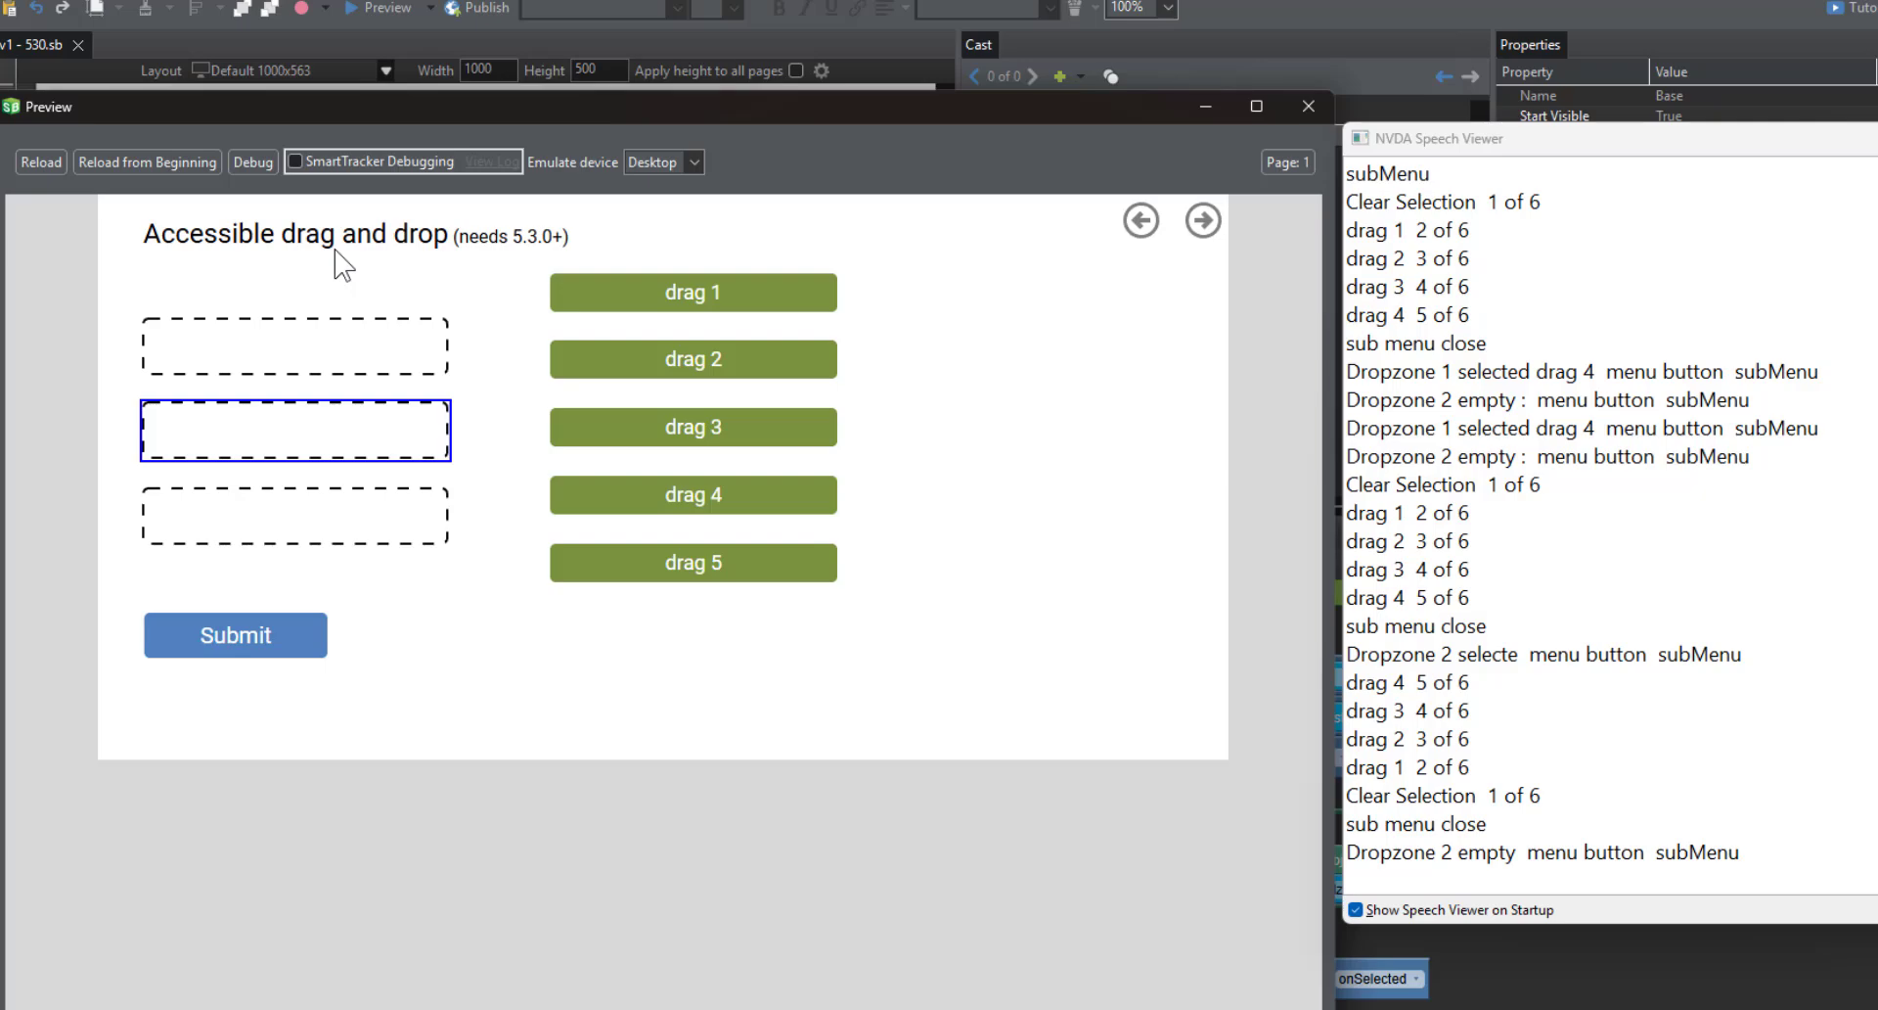
- Return to the first drop zone and place drag 1 in it from its popup menu
key(shift+Tab)
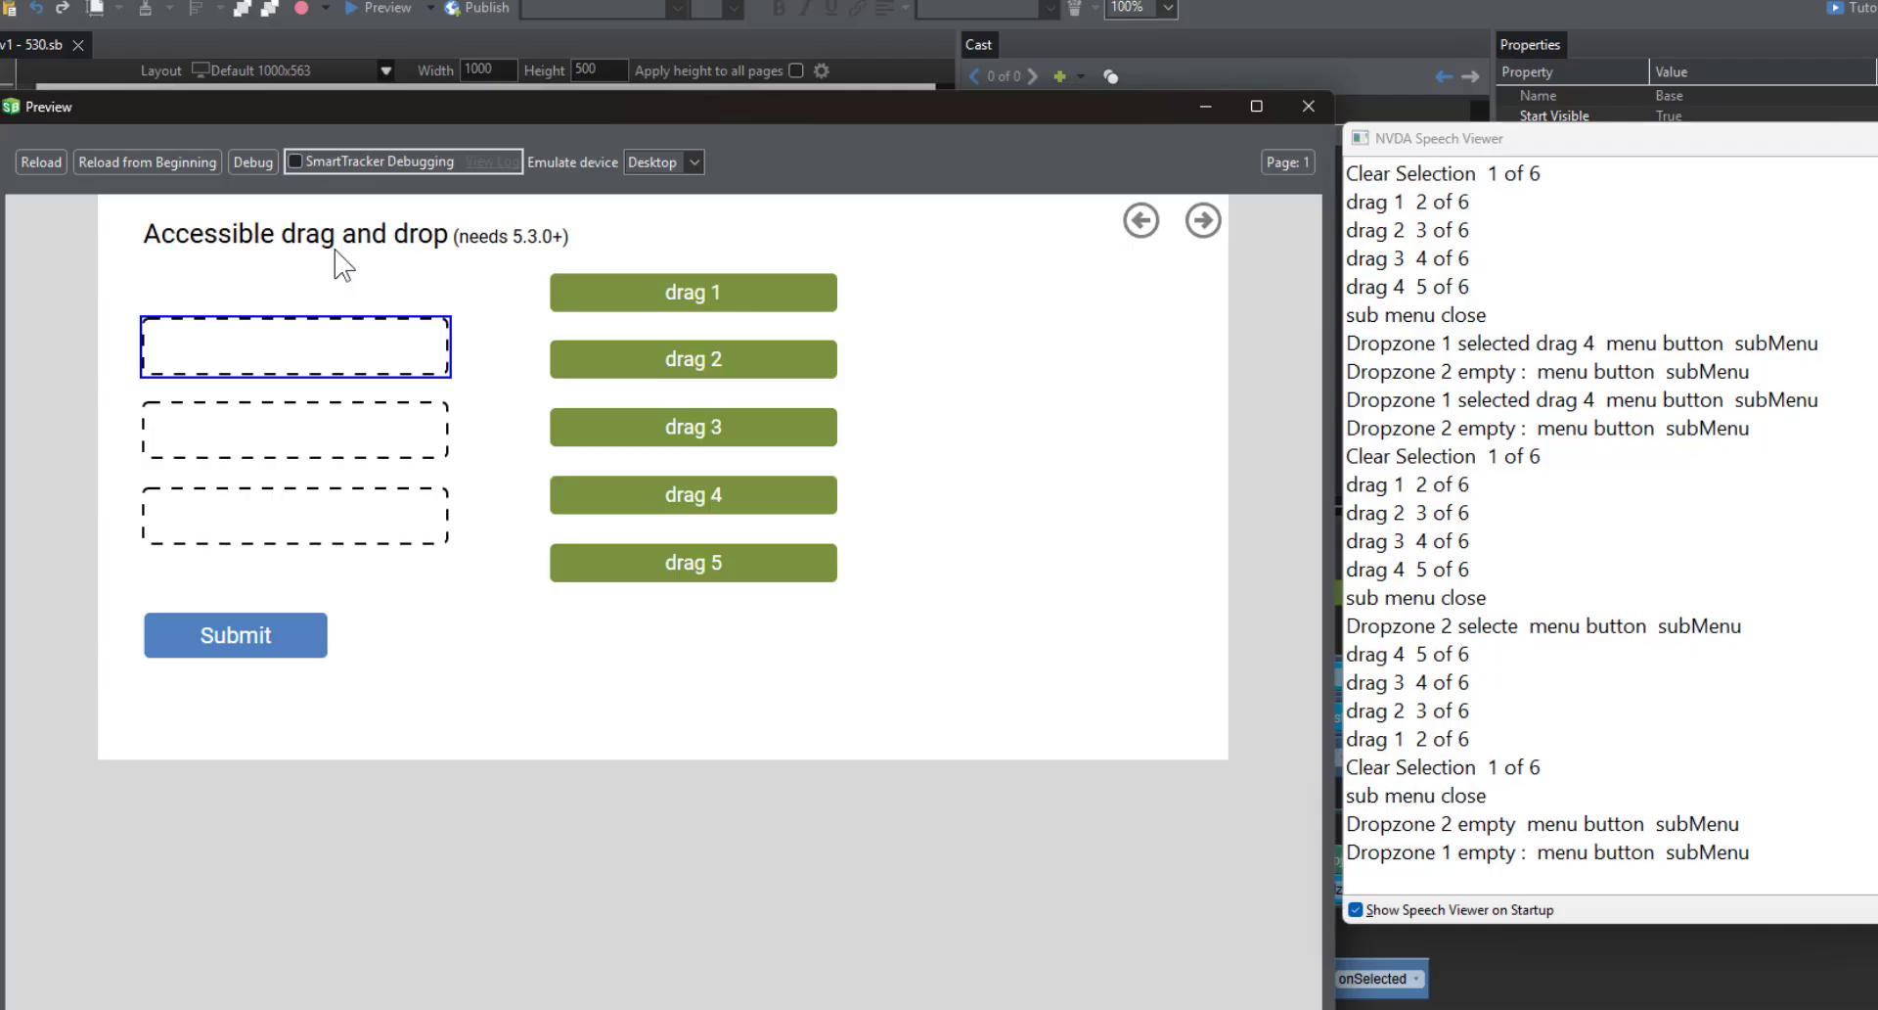
key(Return)
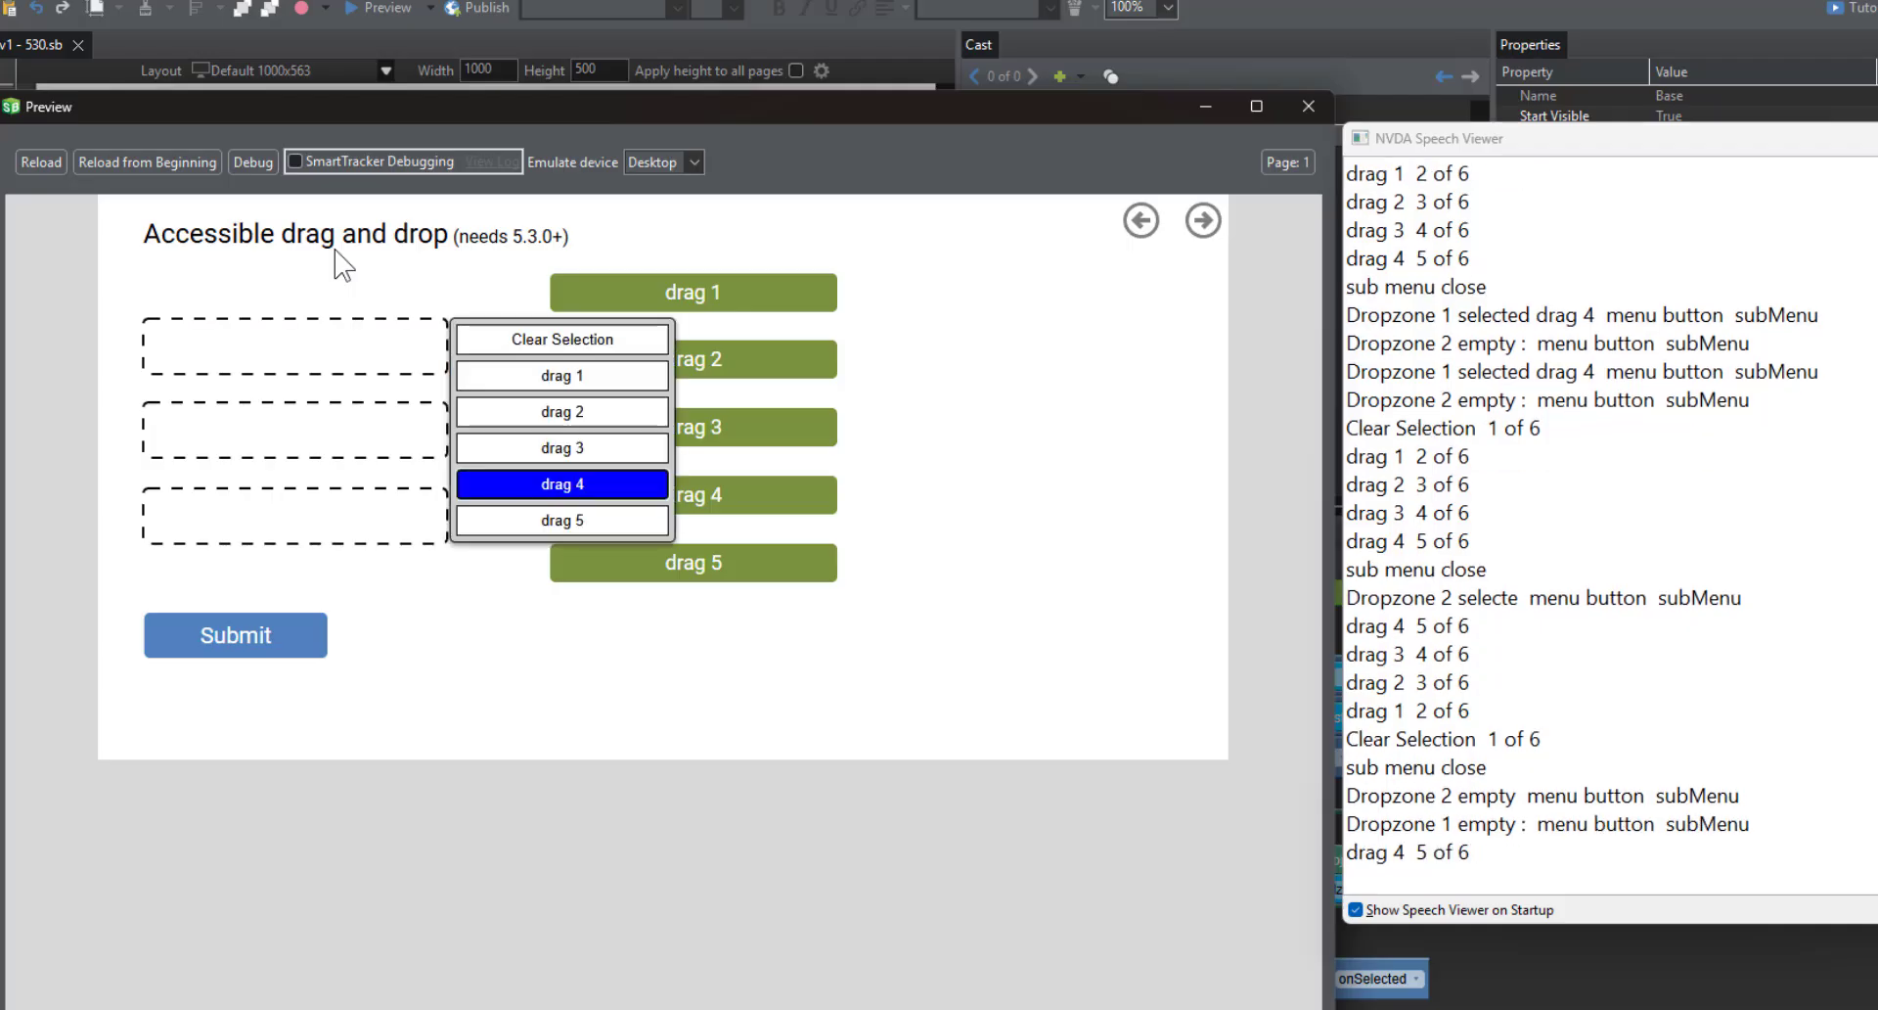
key(Up)
key(Up)
key(Up)
key(Return)
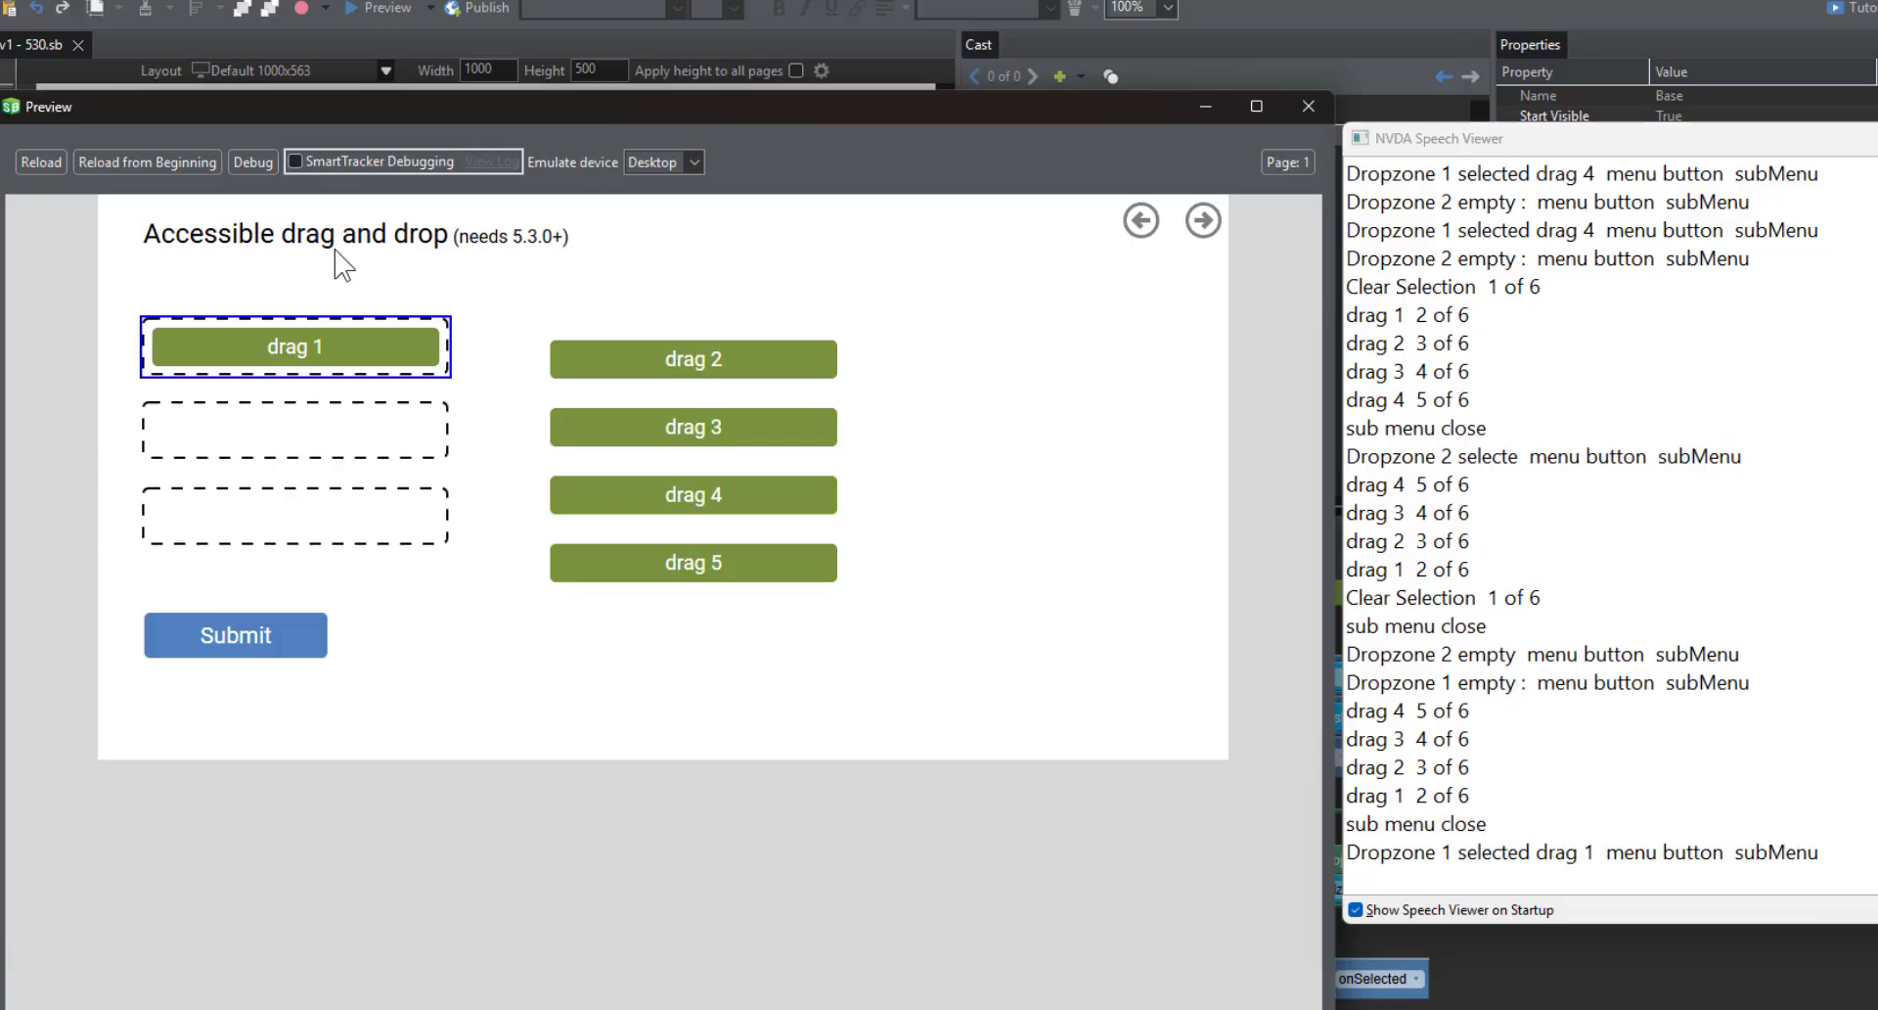
- Place drag 2 in the second drop zone from its popup menu
key(Tab)
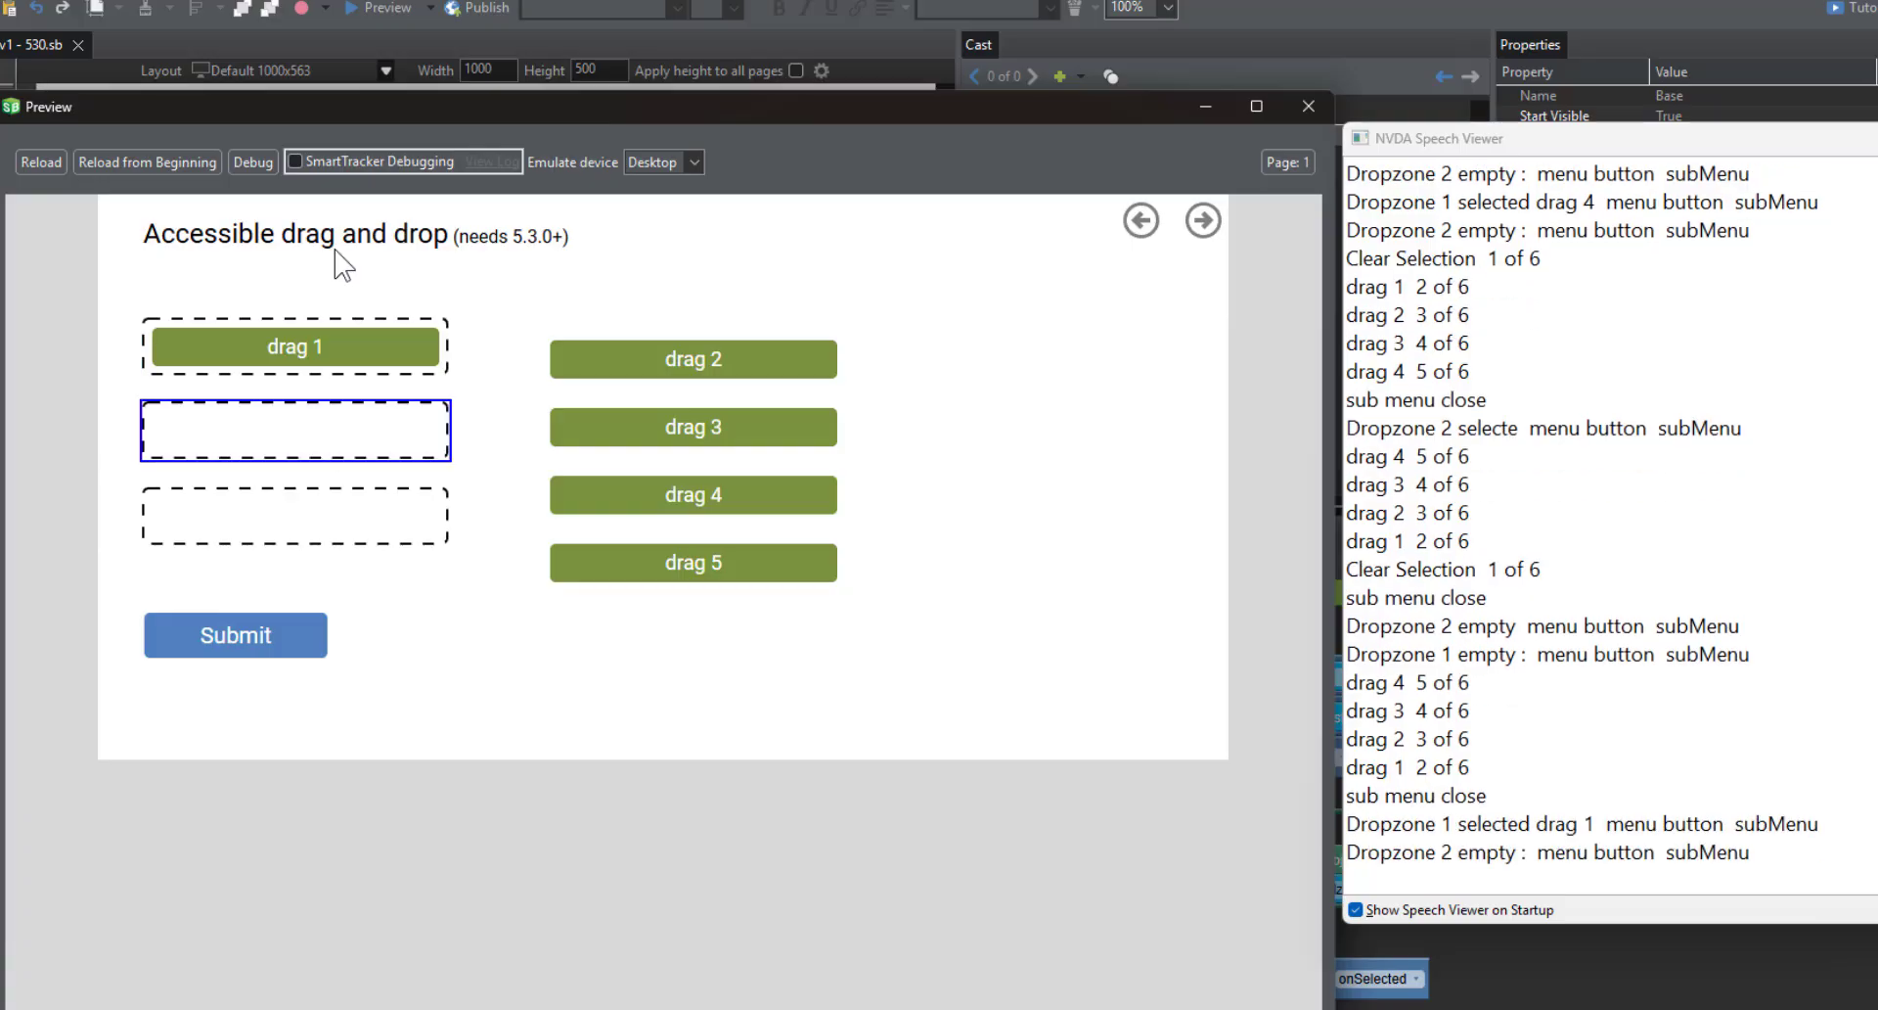
key(Return)
key(Down)
key(Down)
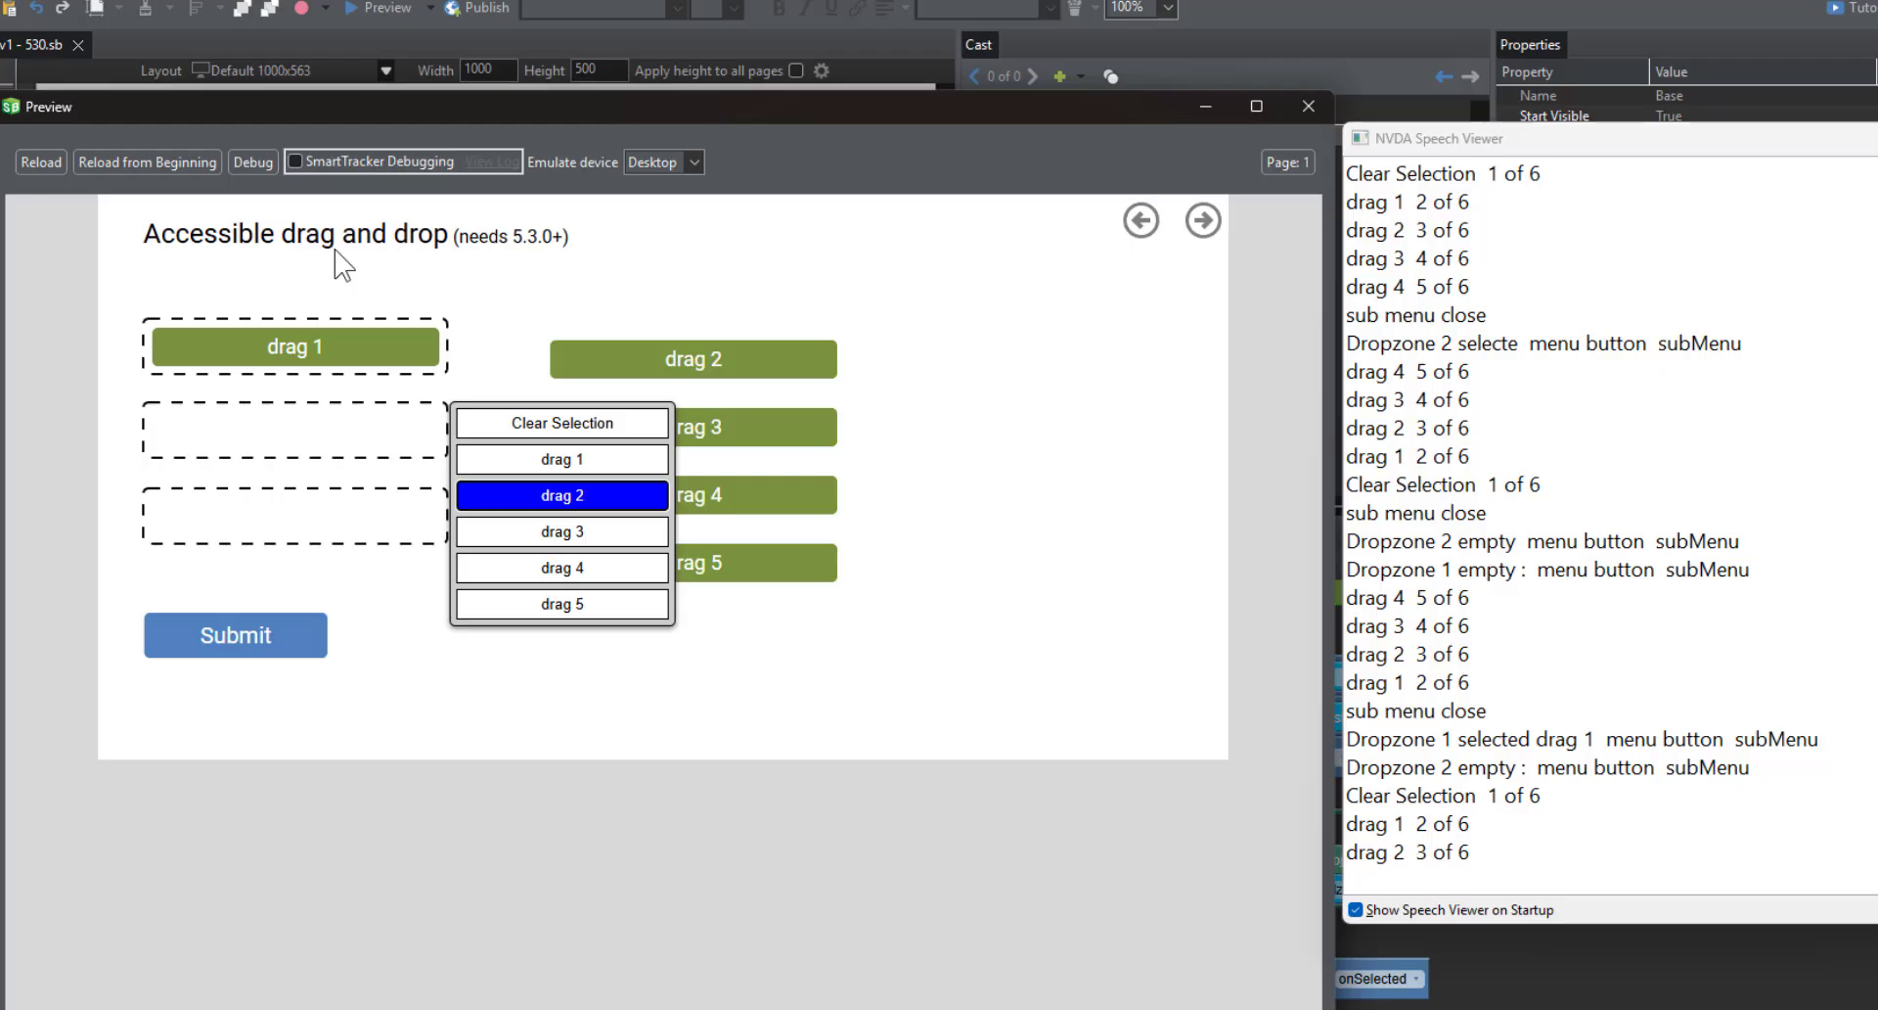
key(Return)
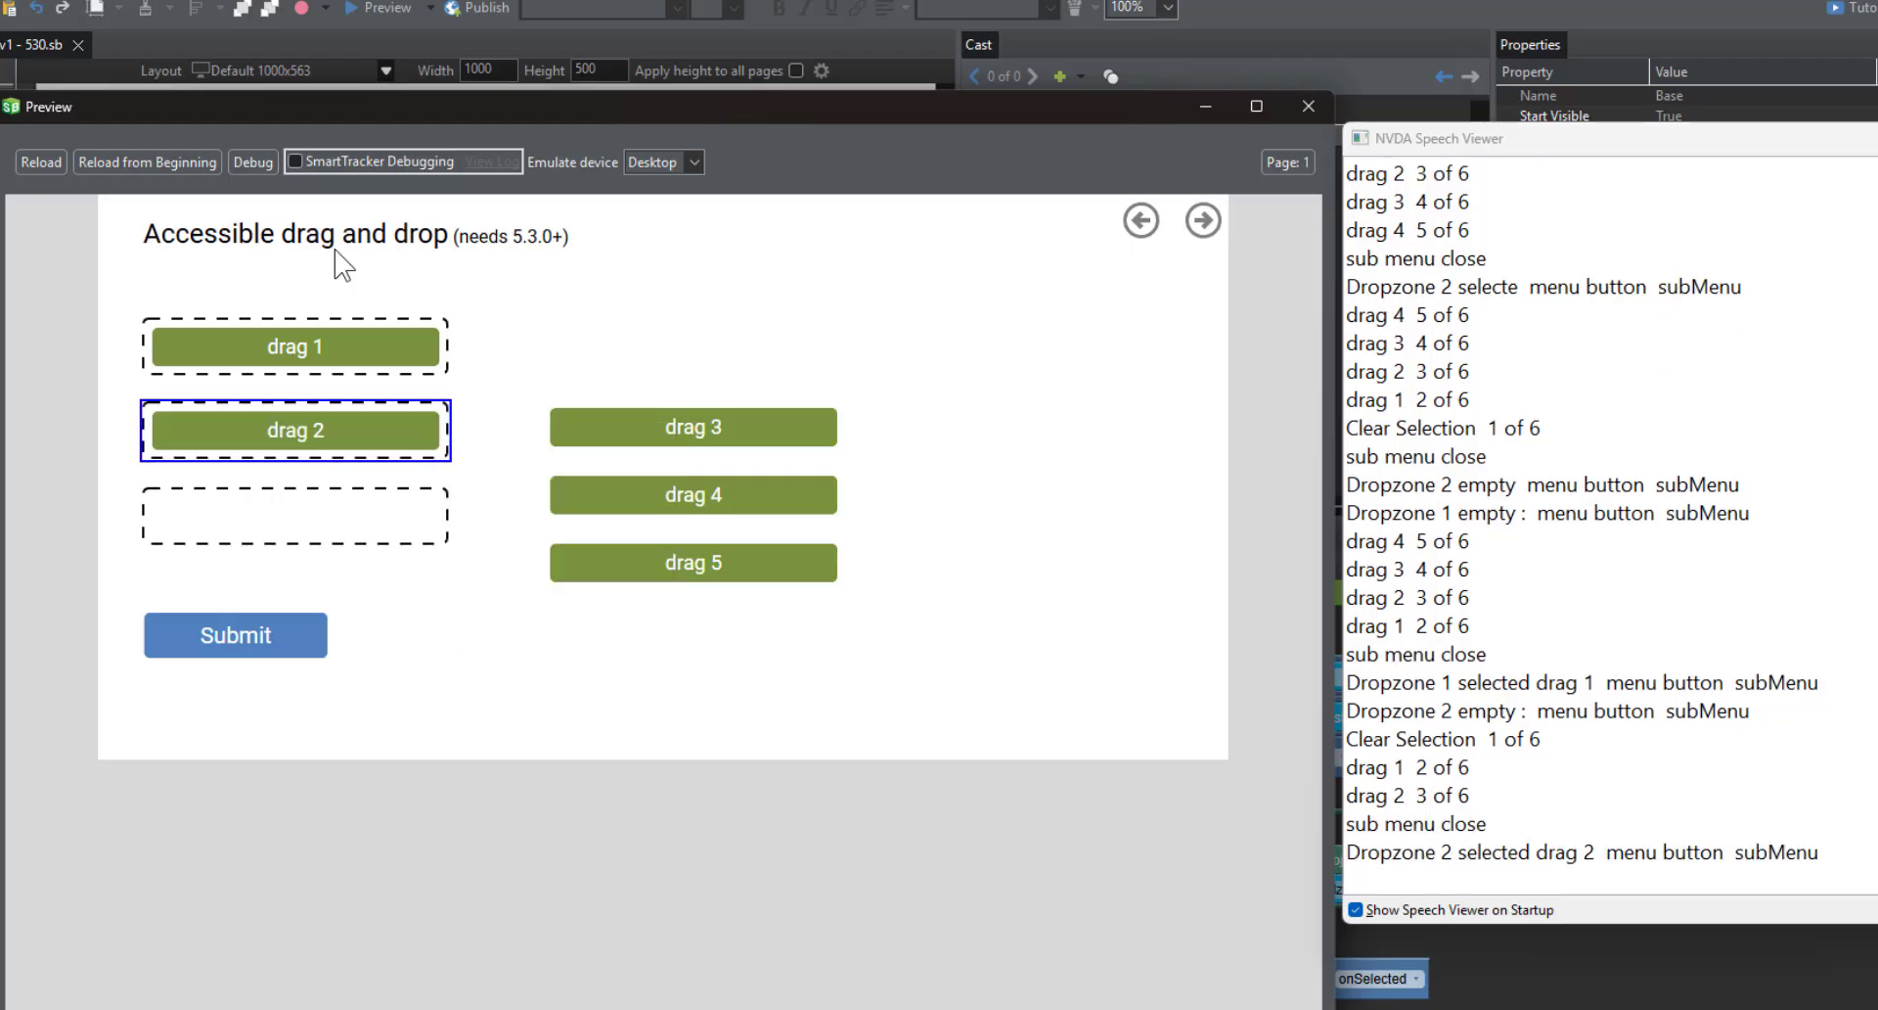
- Place drag 4 in the third drop zone from its popup menu and submit the answer
key(Tab)
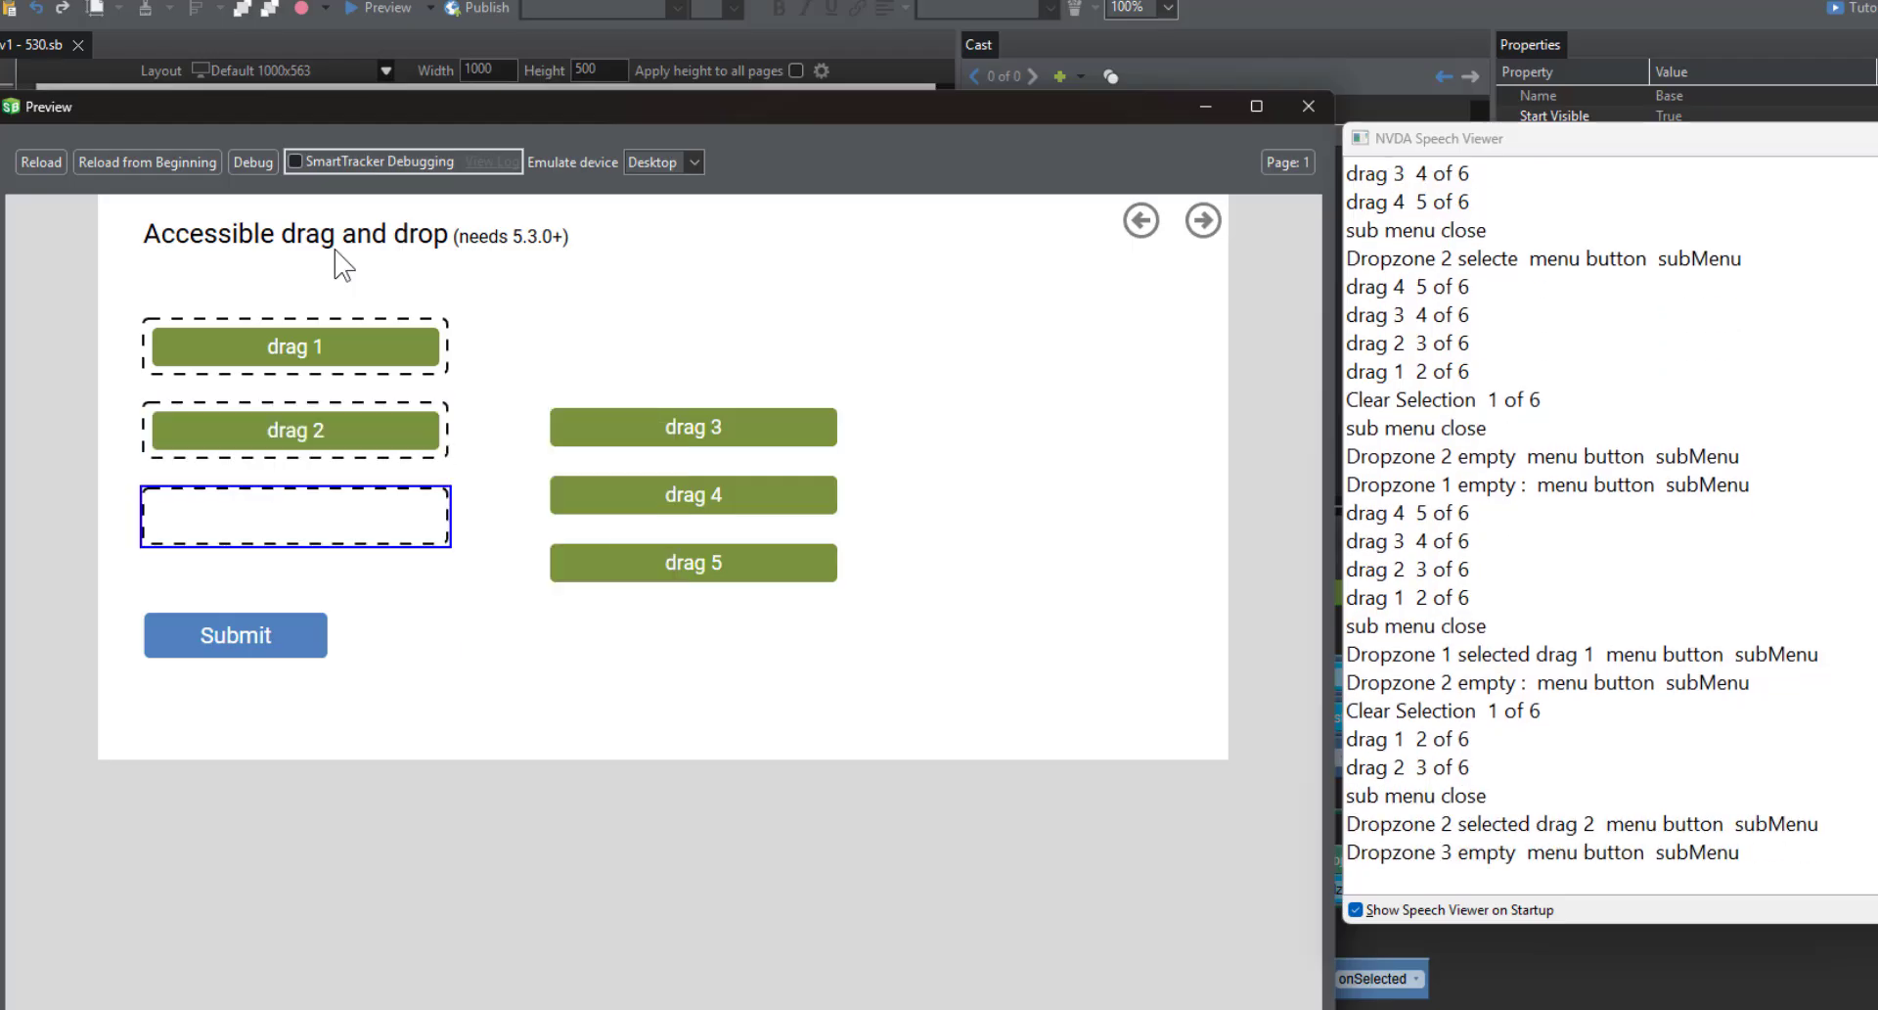
key(Return)
key(Down)
key(Down)
key(Down)
key(Down)
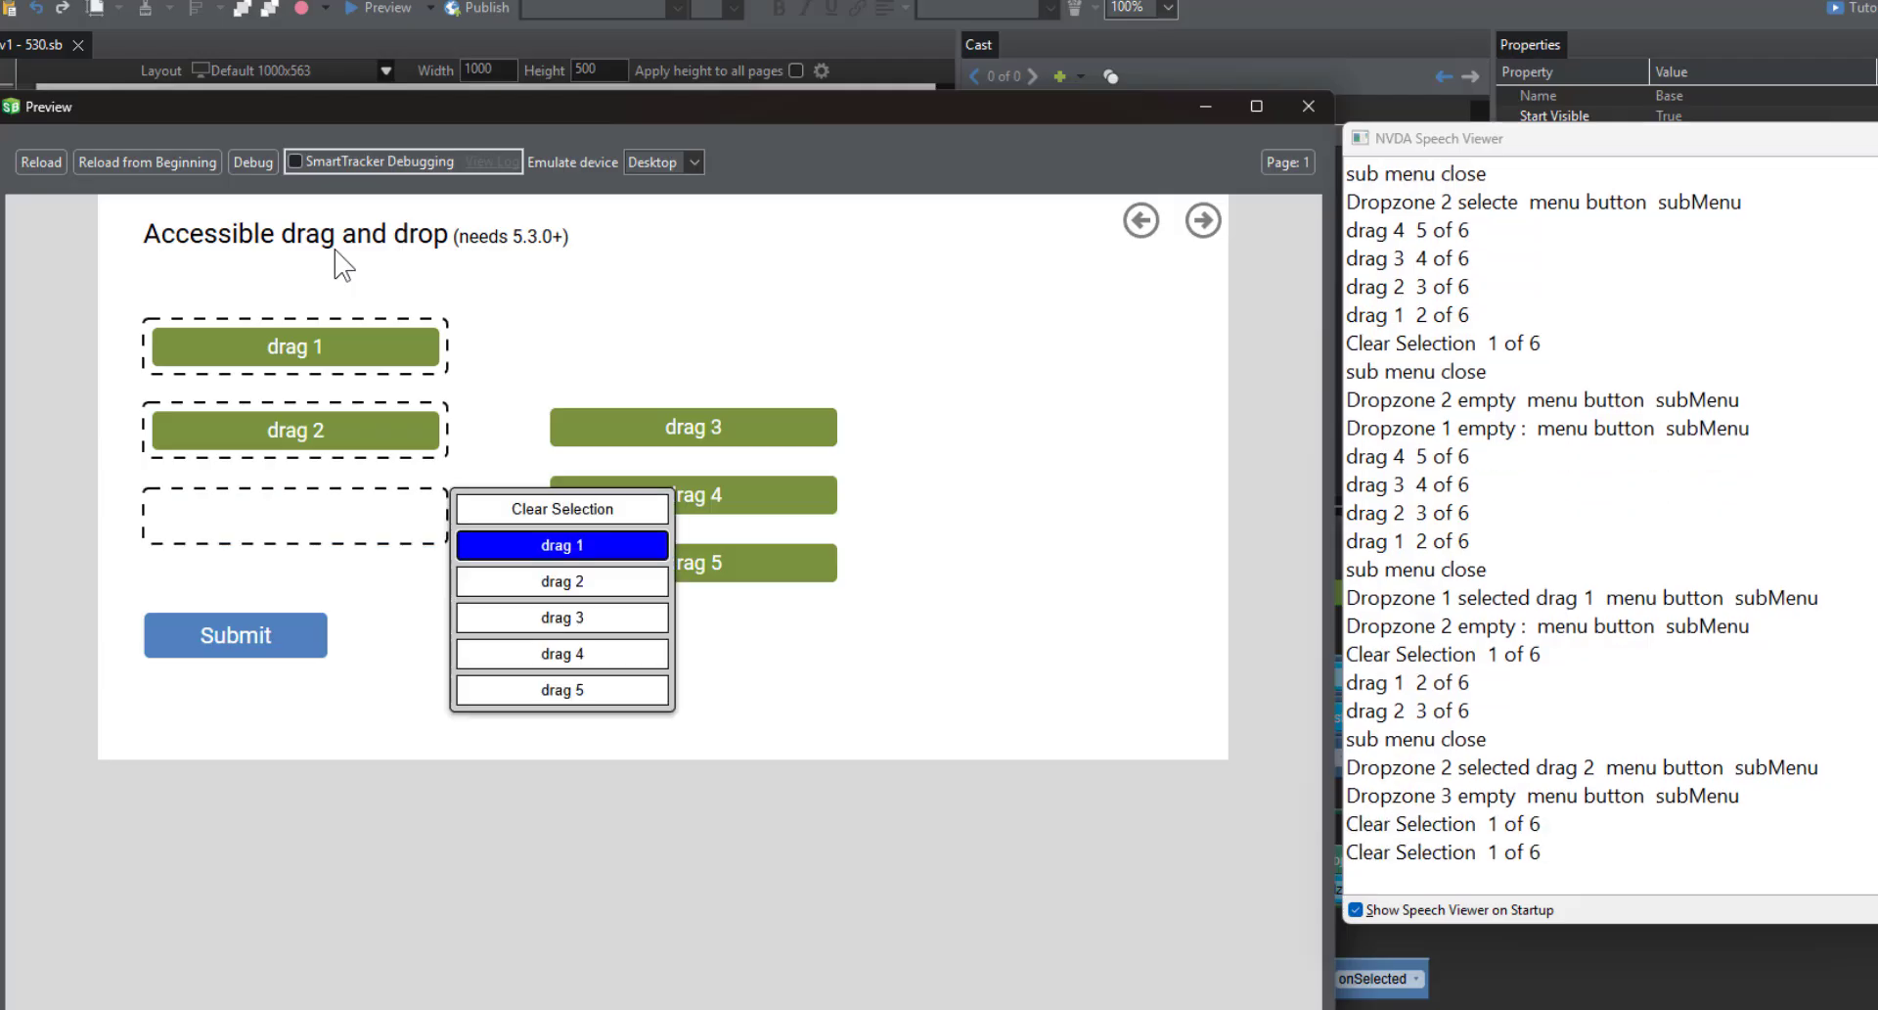
key(Return)
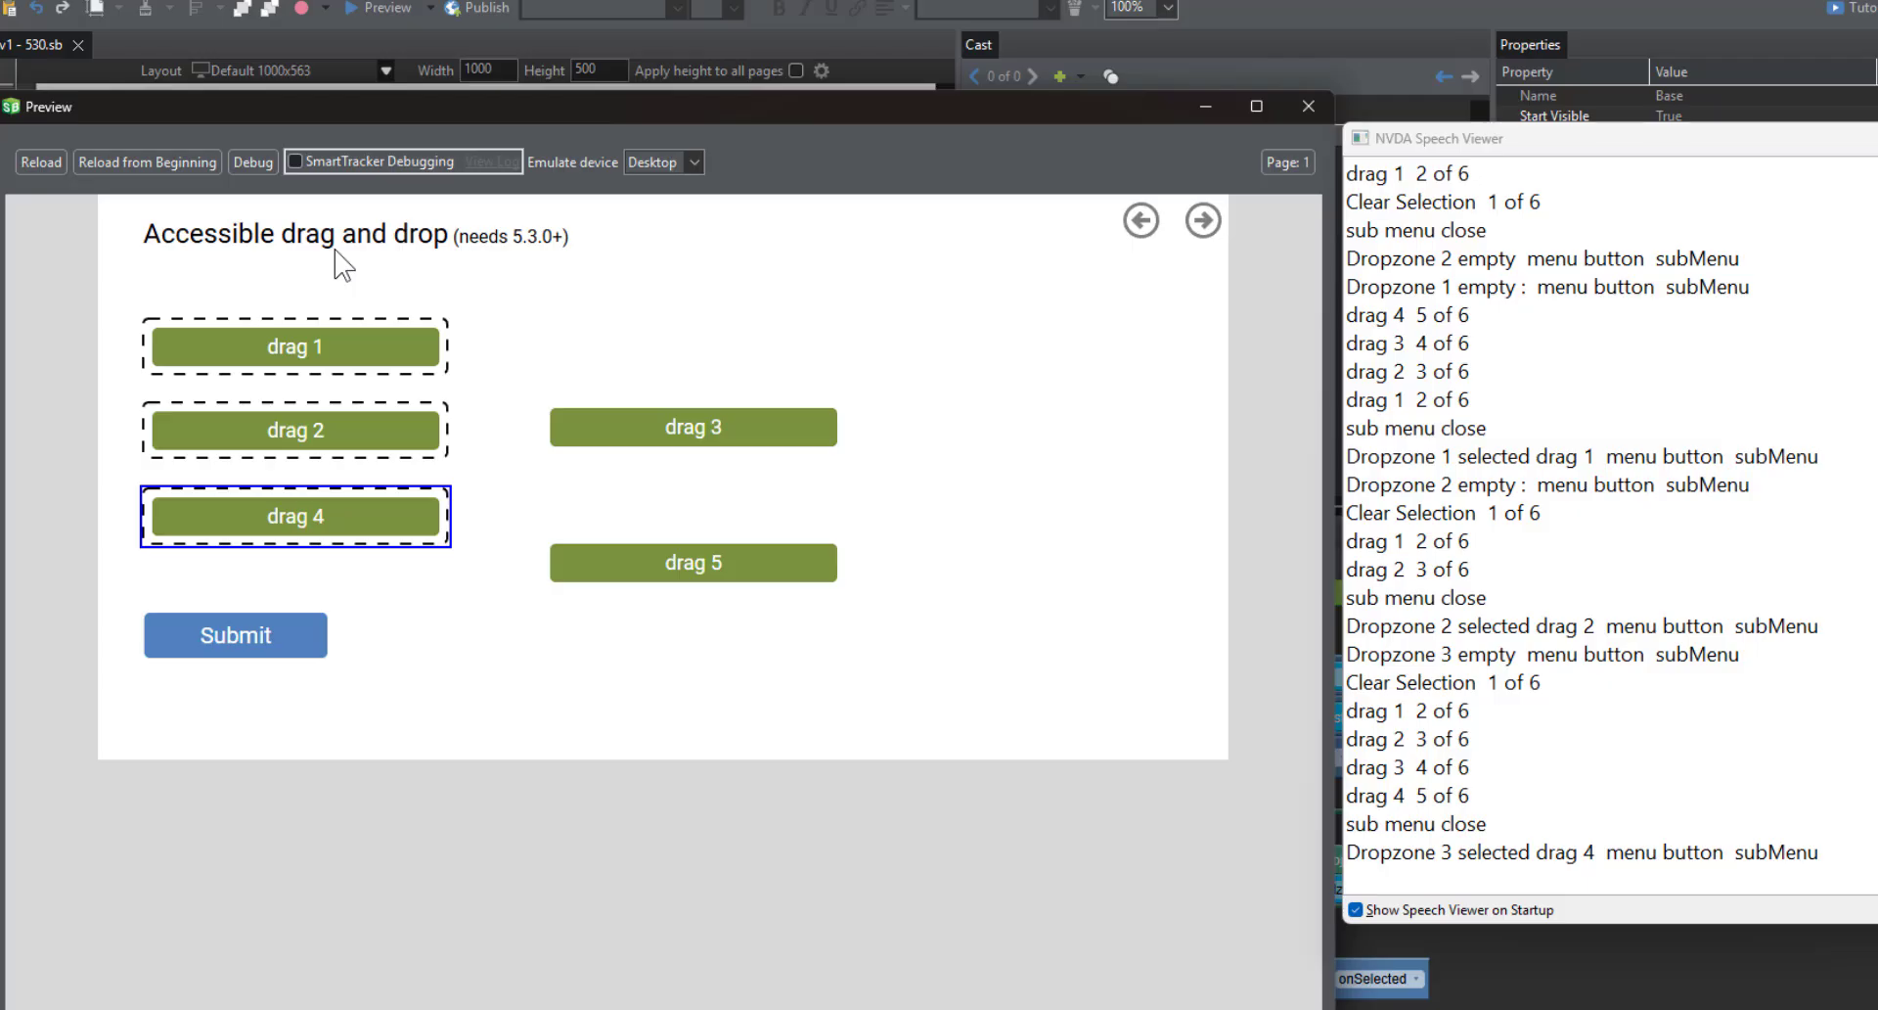
key(Tab)
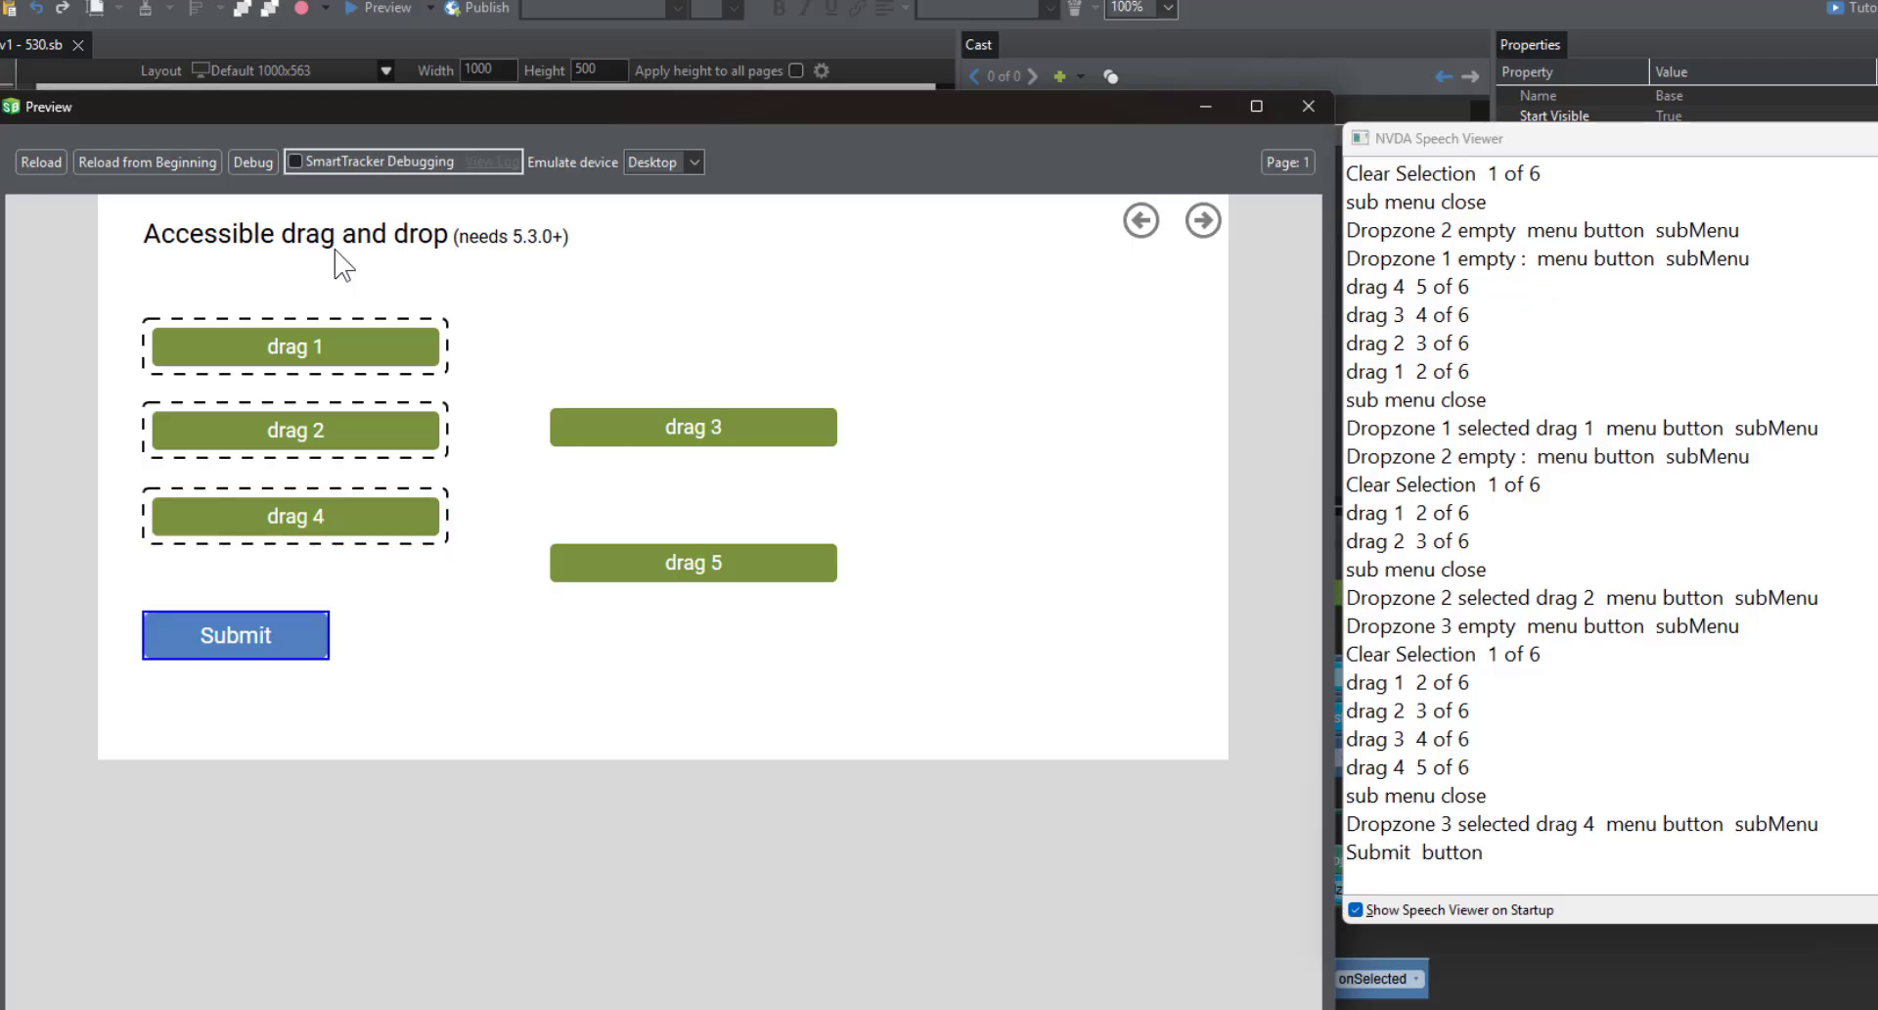
key(Return)
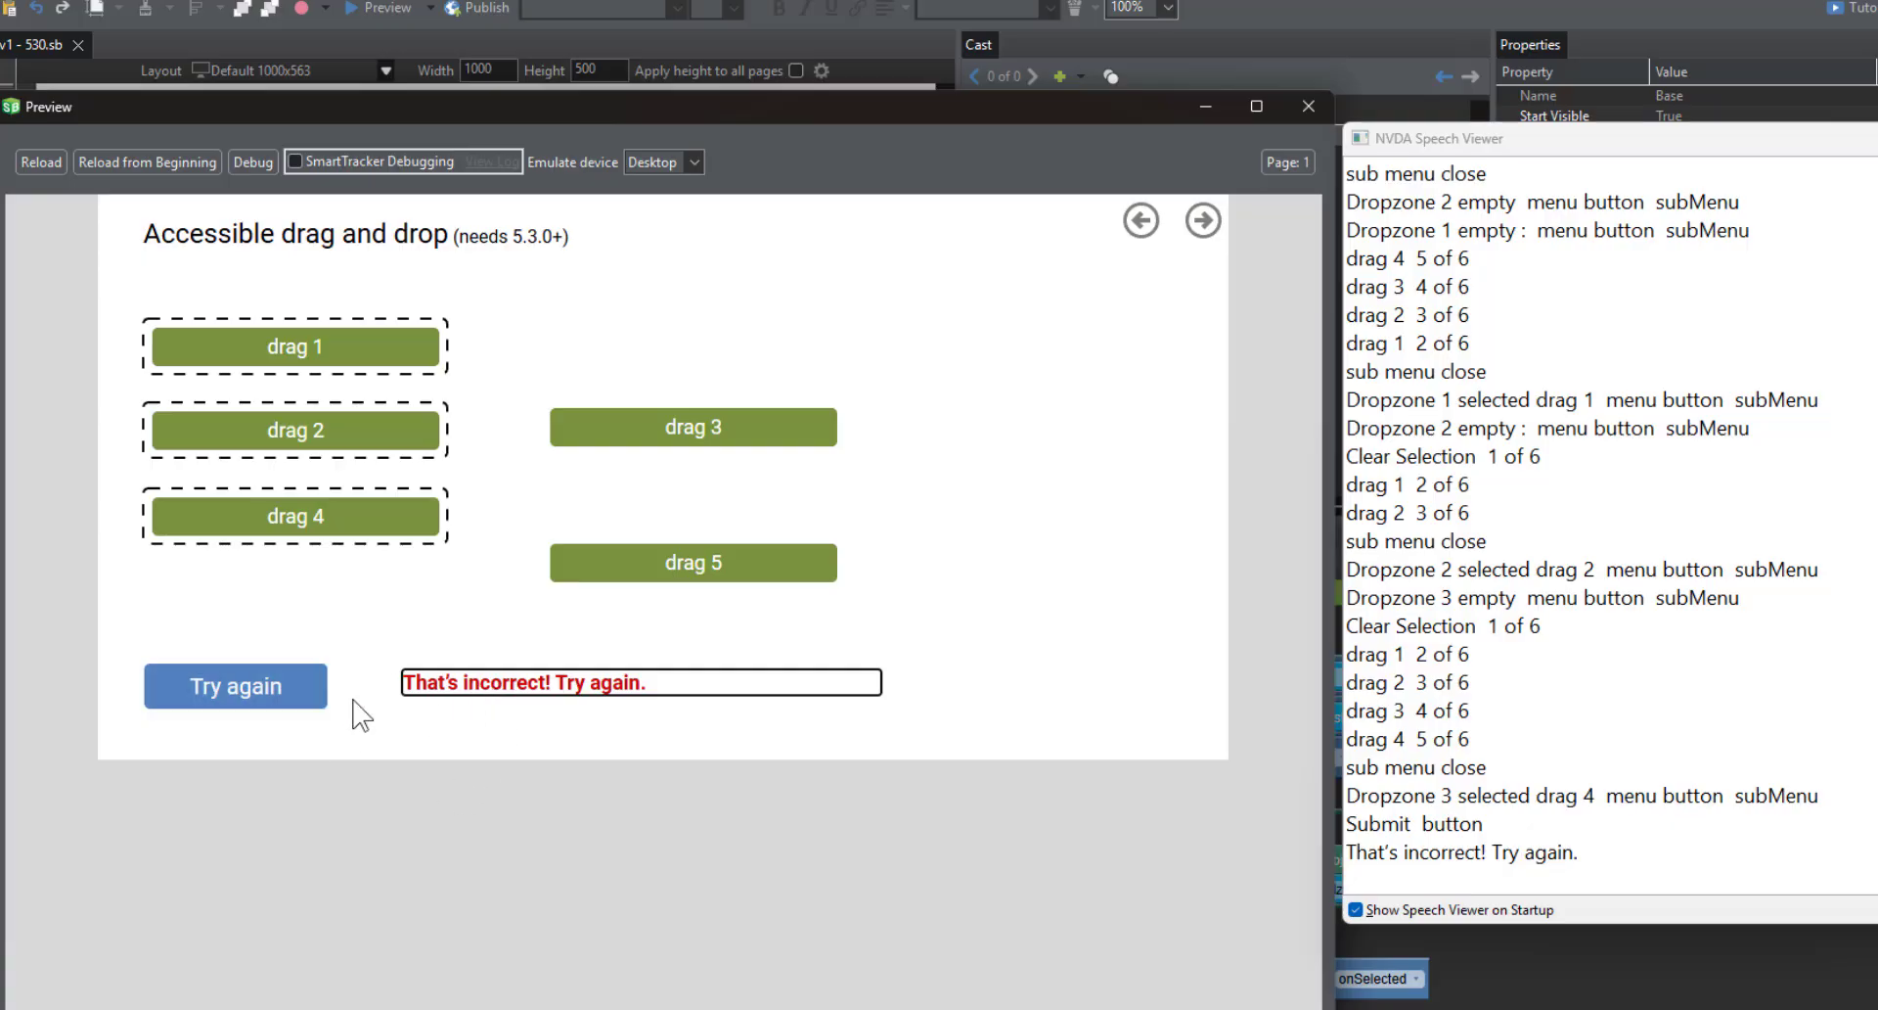
- Start another attempt with Try again and empty the third drop zone using the Clear Selection option of its popup menu
key(Tab)
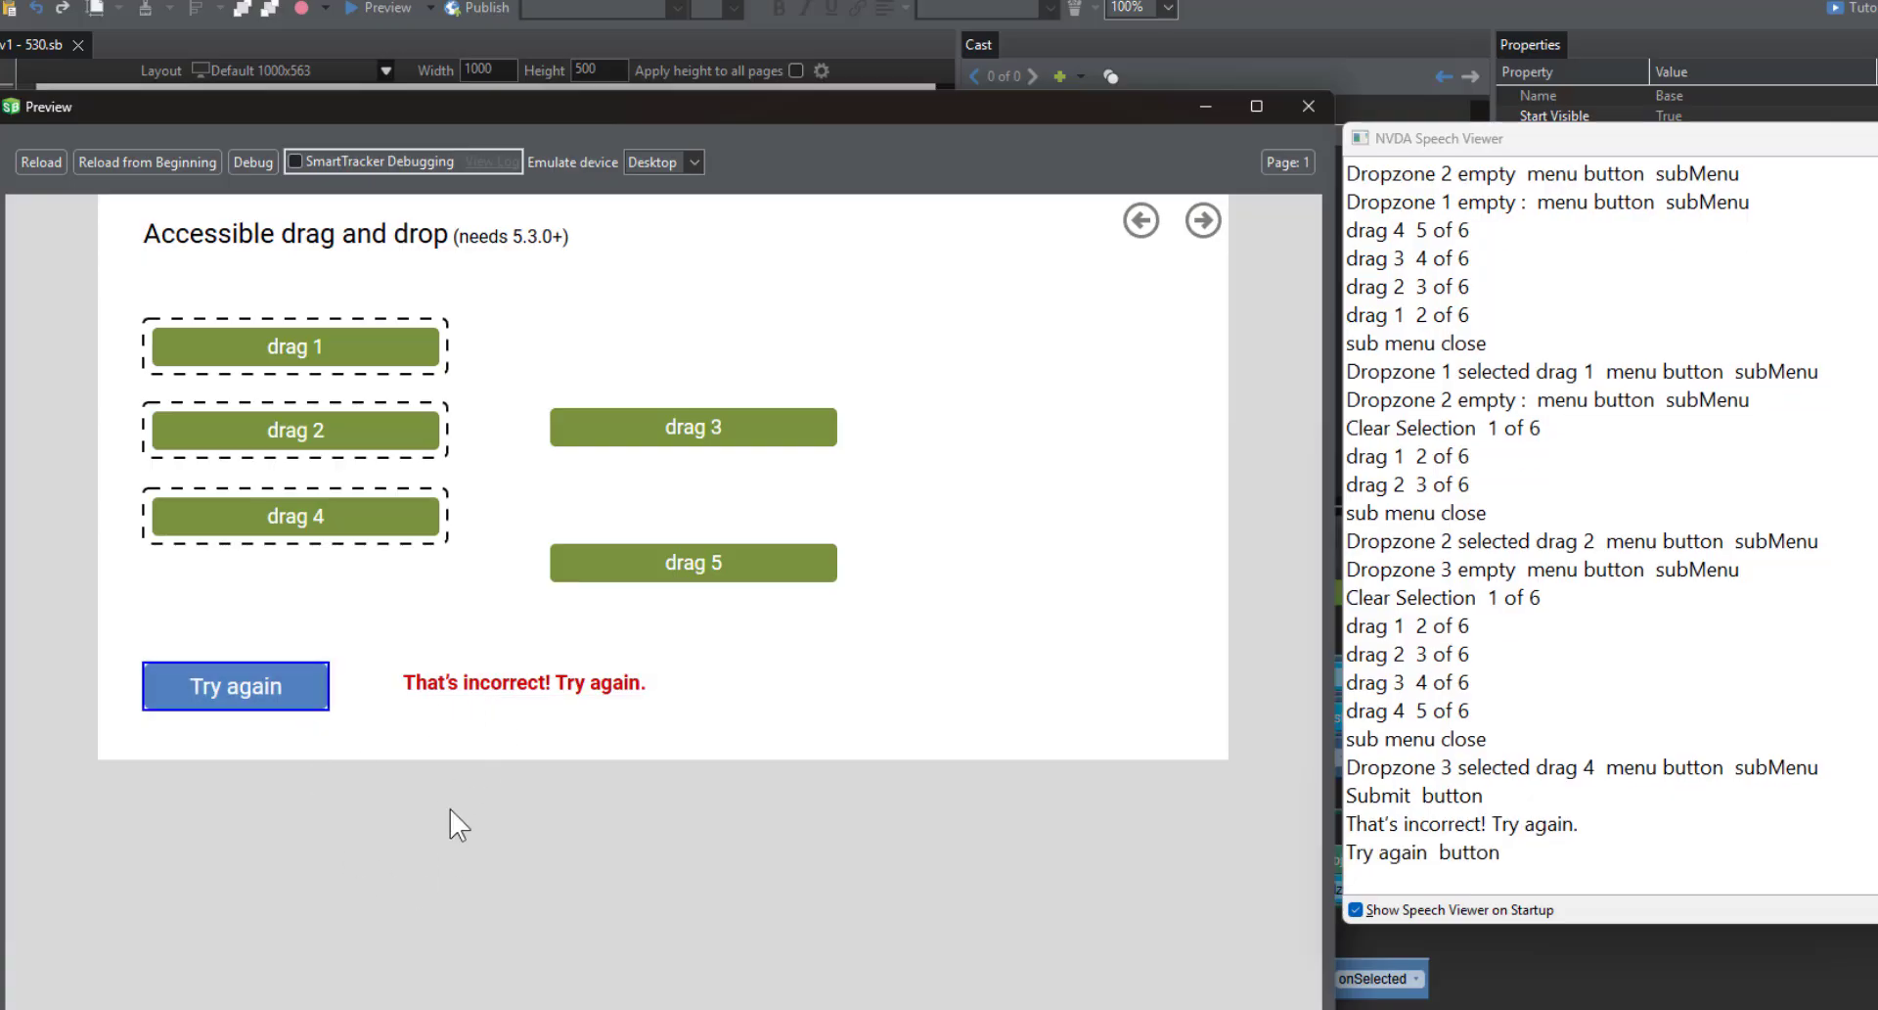
key(Return)
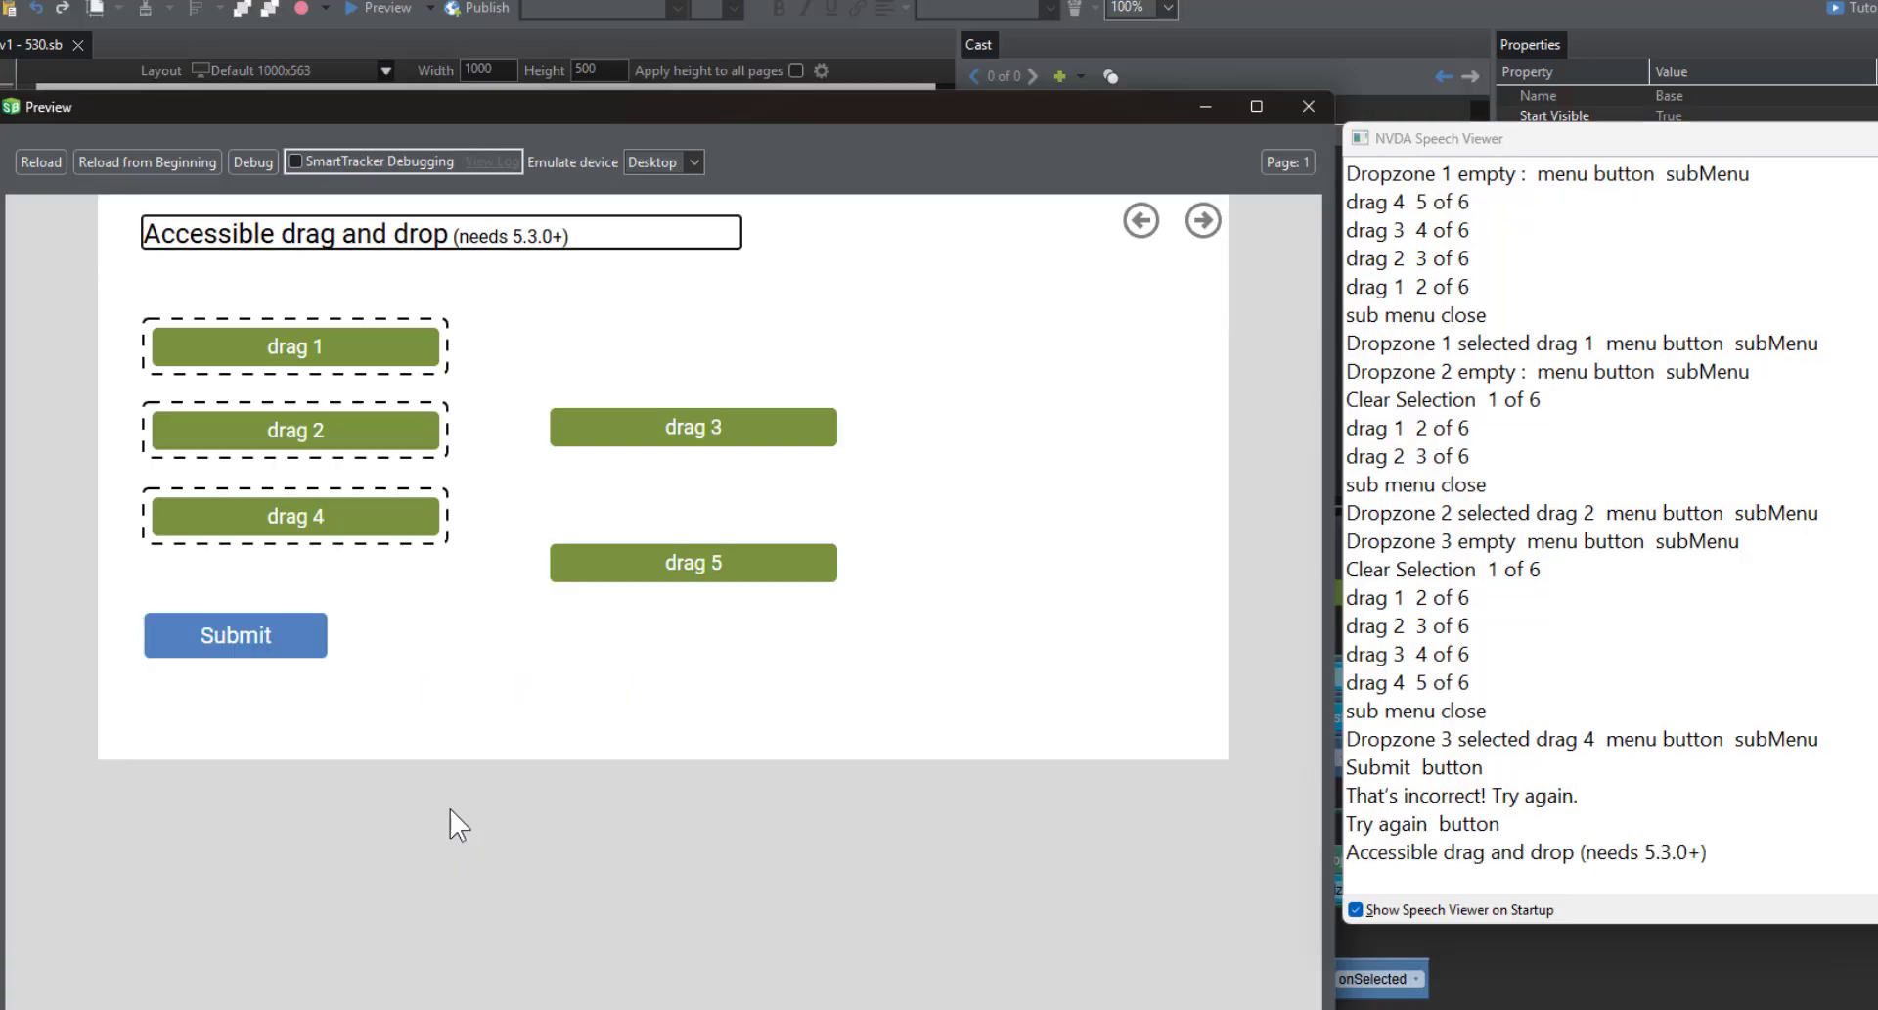
key(Tab)
key(Tab)
key(Tab)
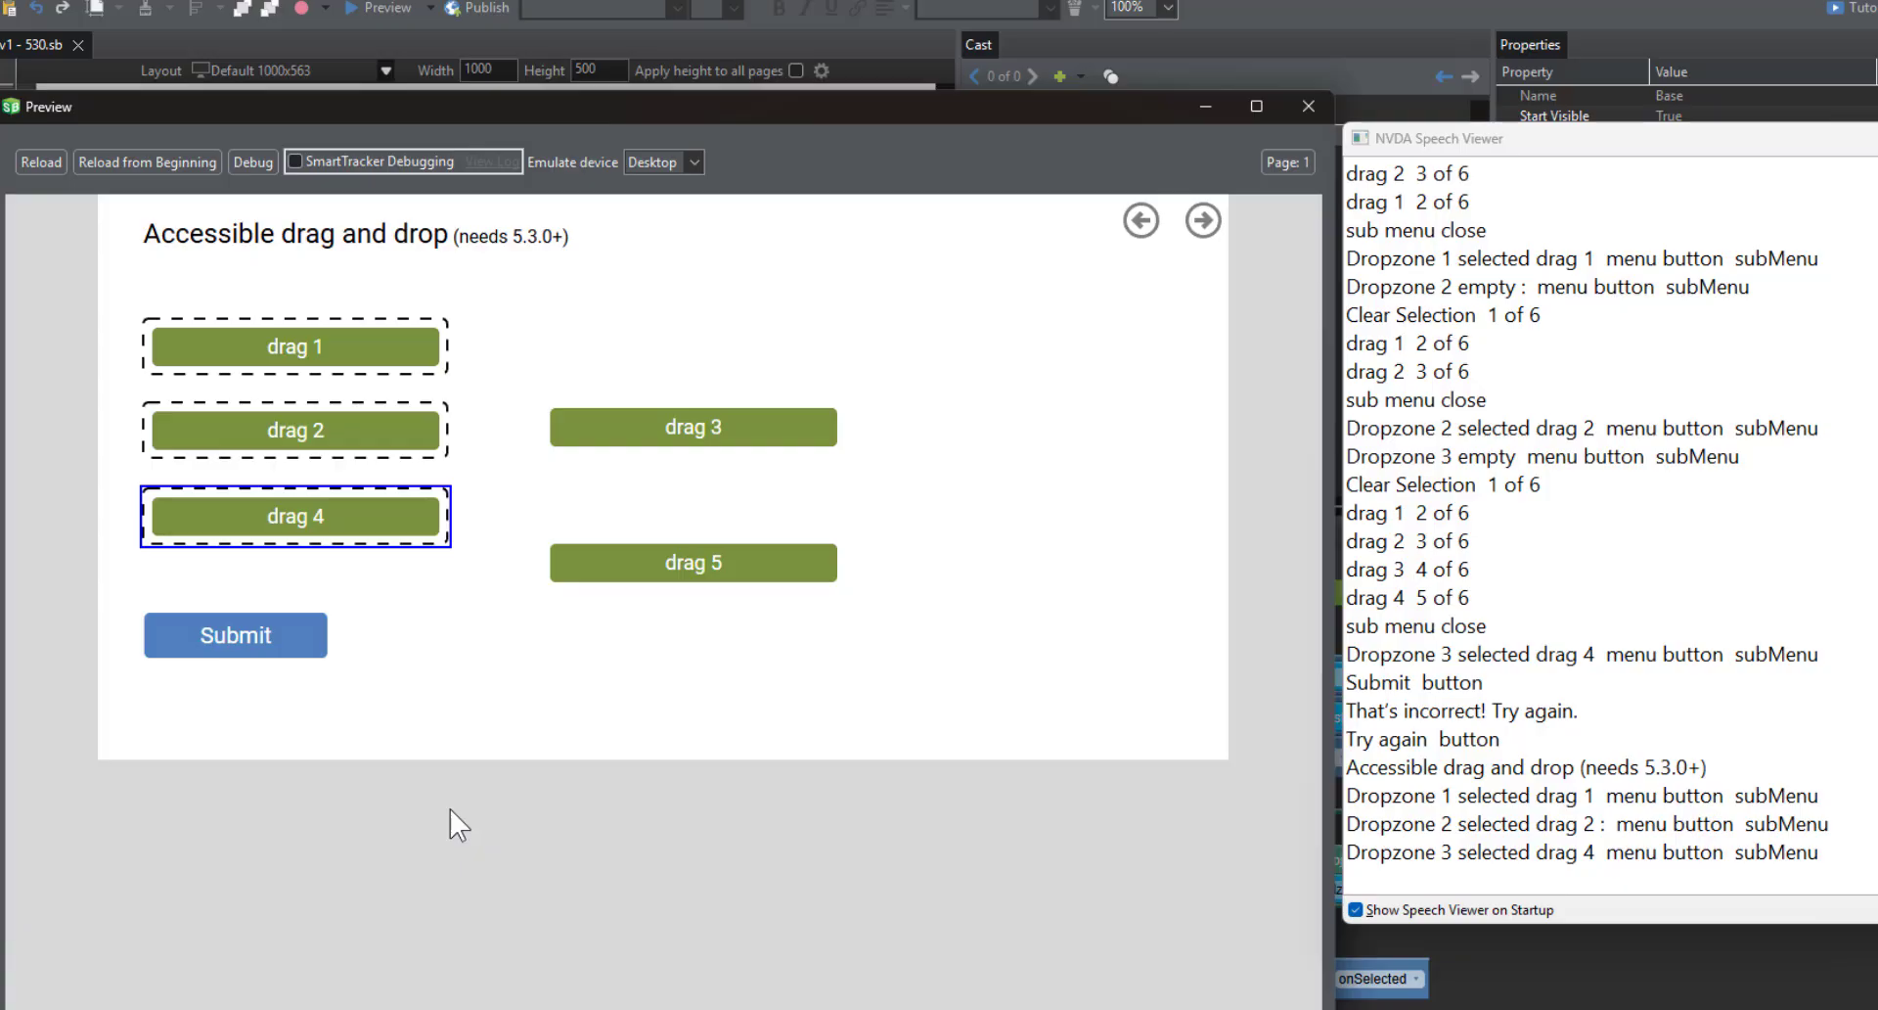
key(Return)
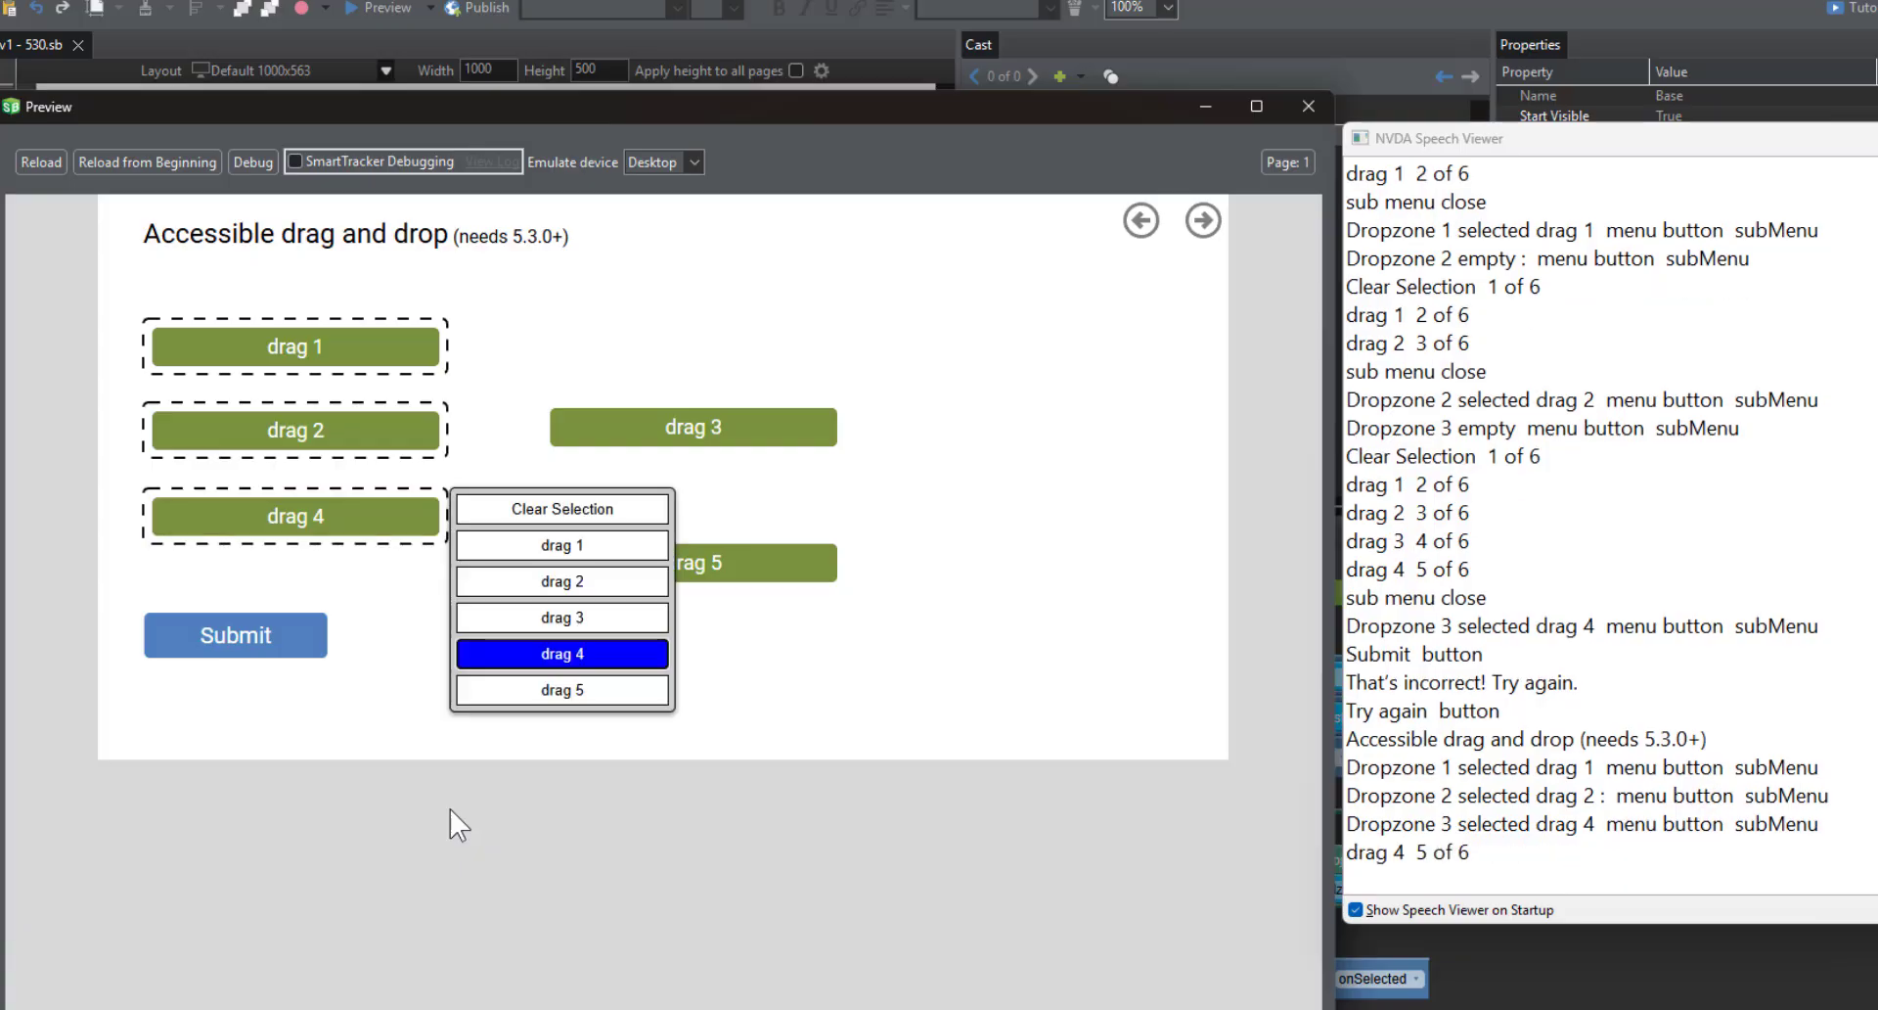
key(Up)
key(Up)
key(Up)
key(Up)
key(Return)
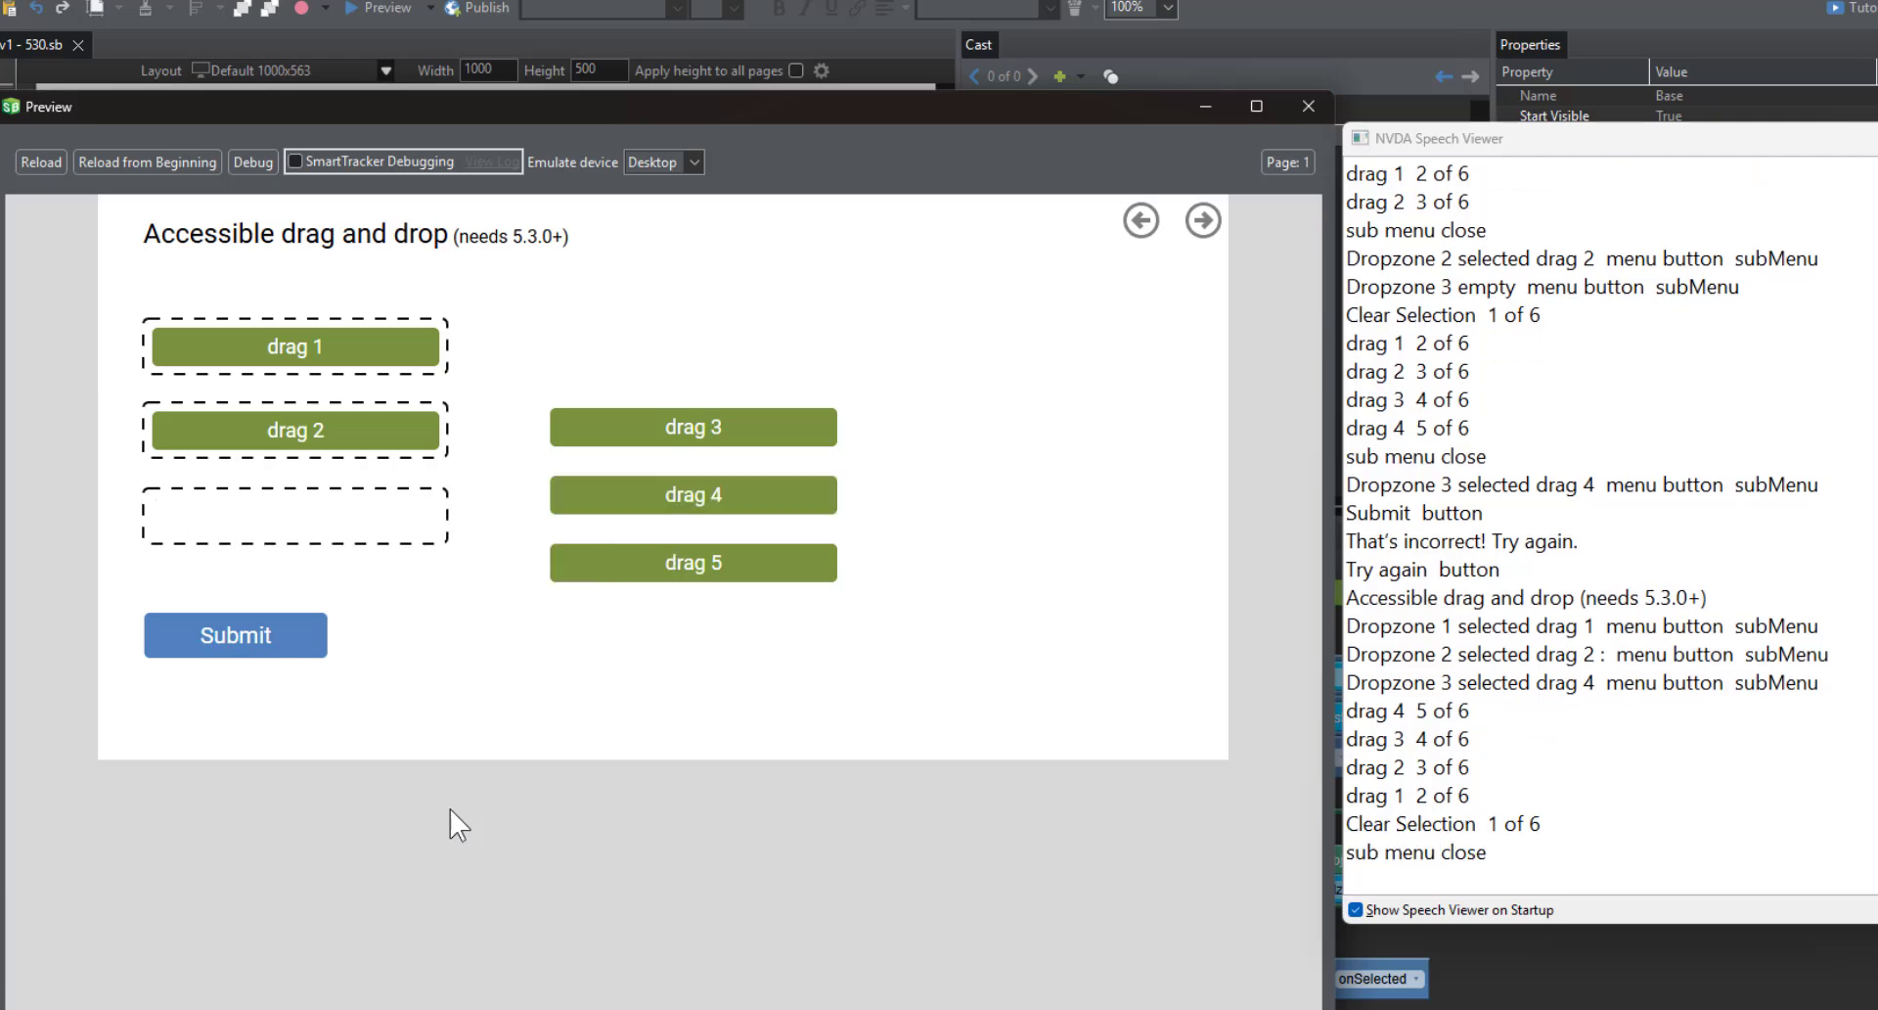
- Place drag 3 in the third drop zone from its popup menu and submit the answer
key(Return)
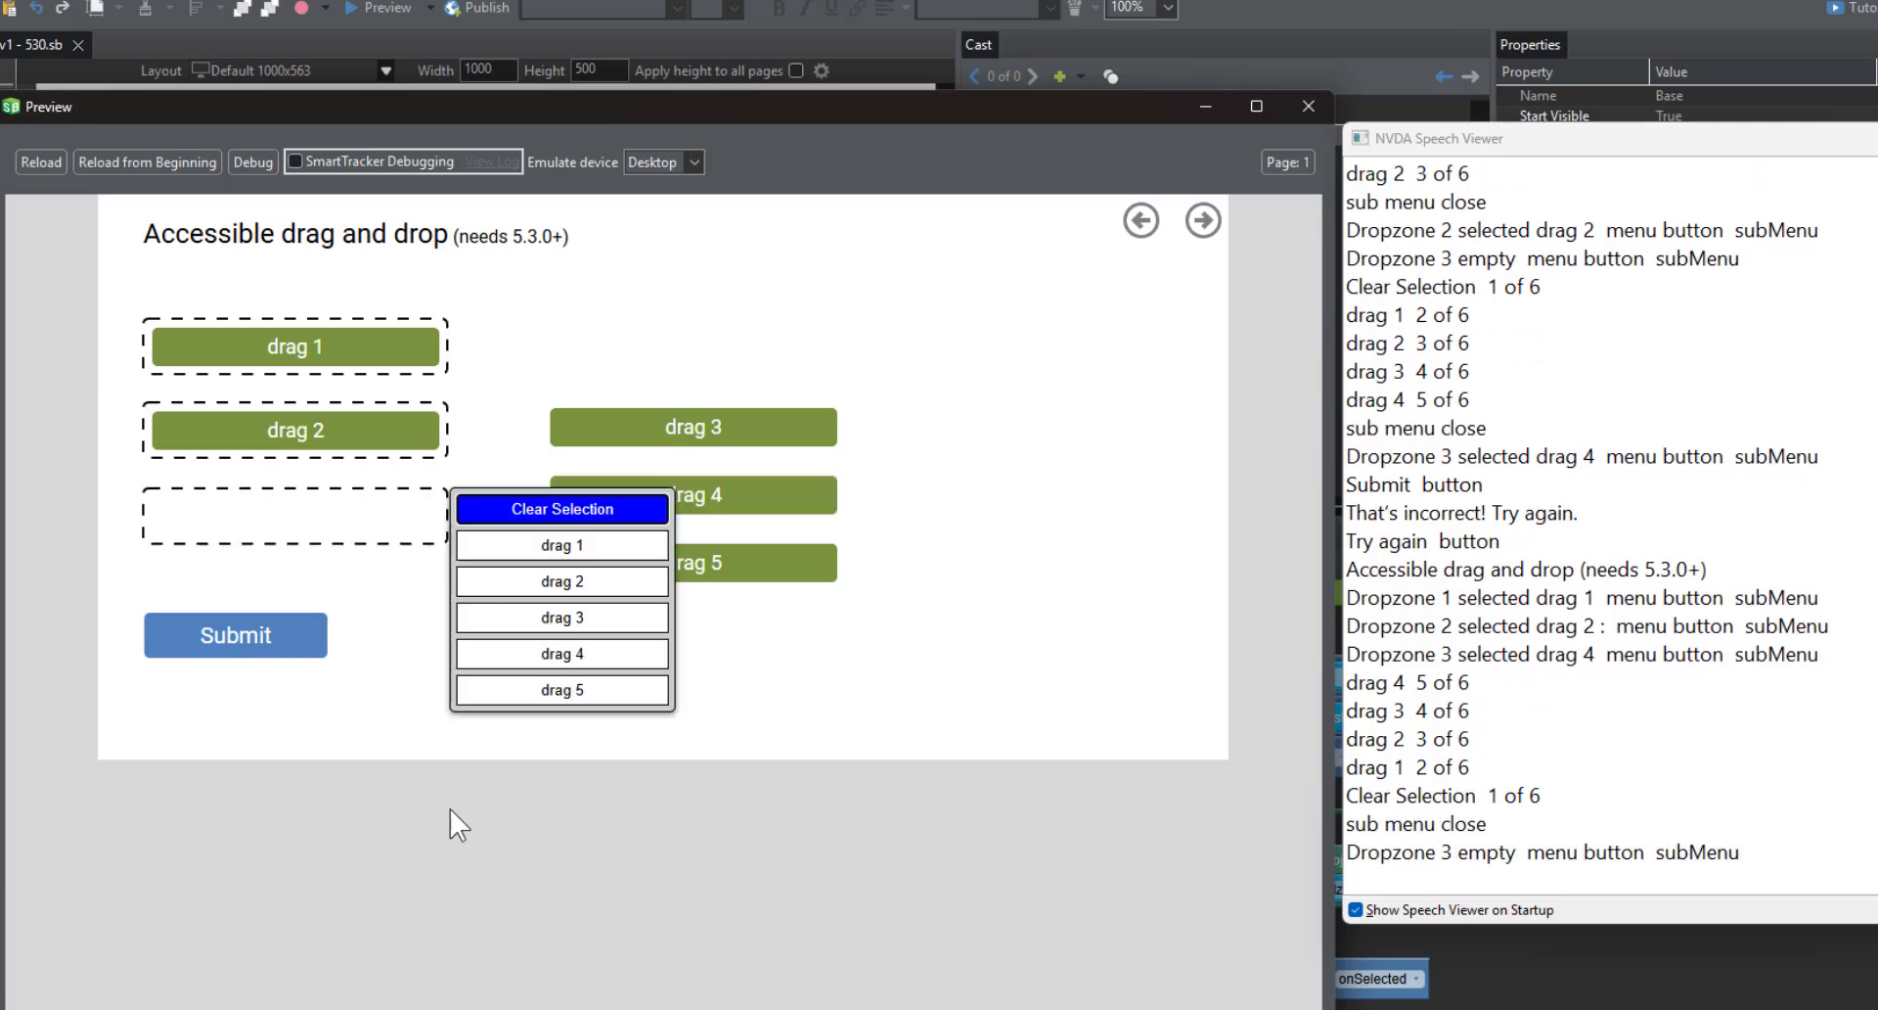
key(Down)
key(Down)
key(Down)
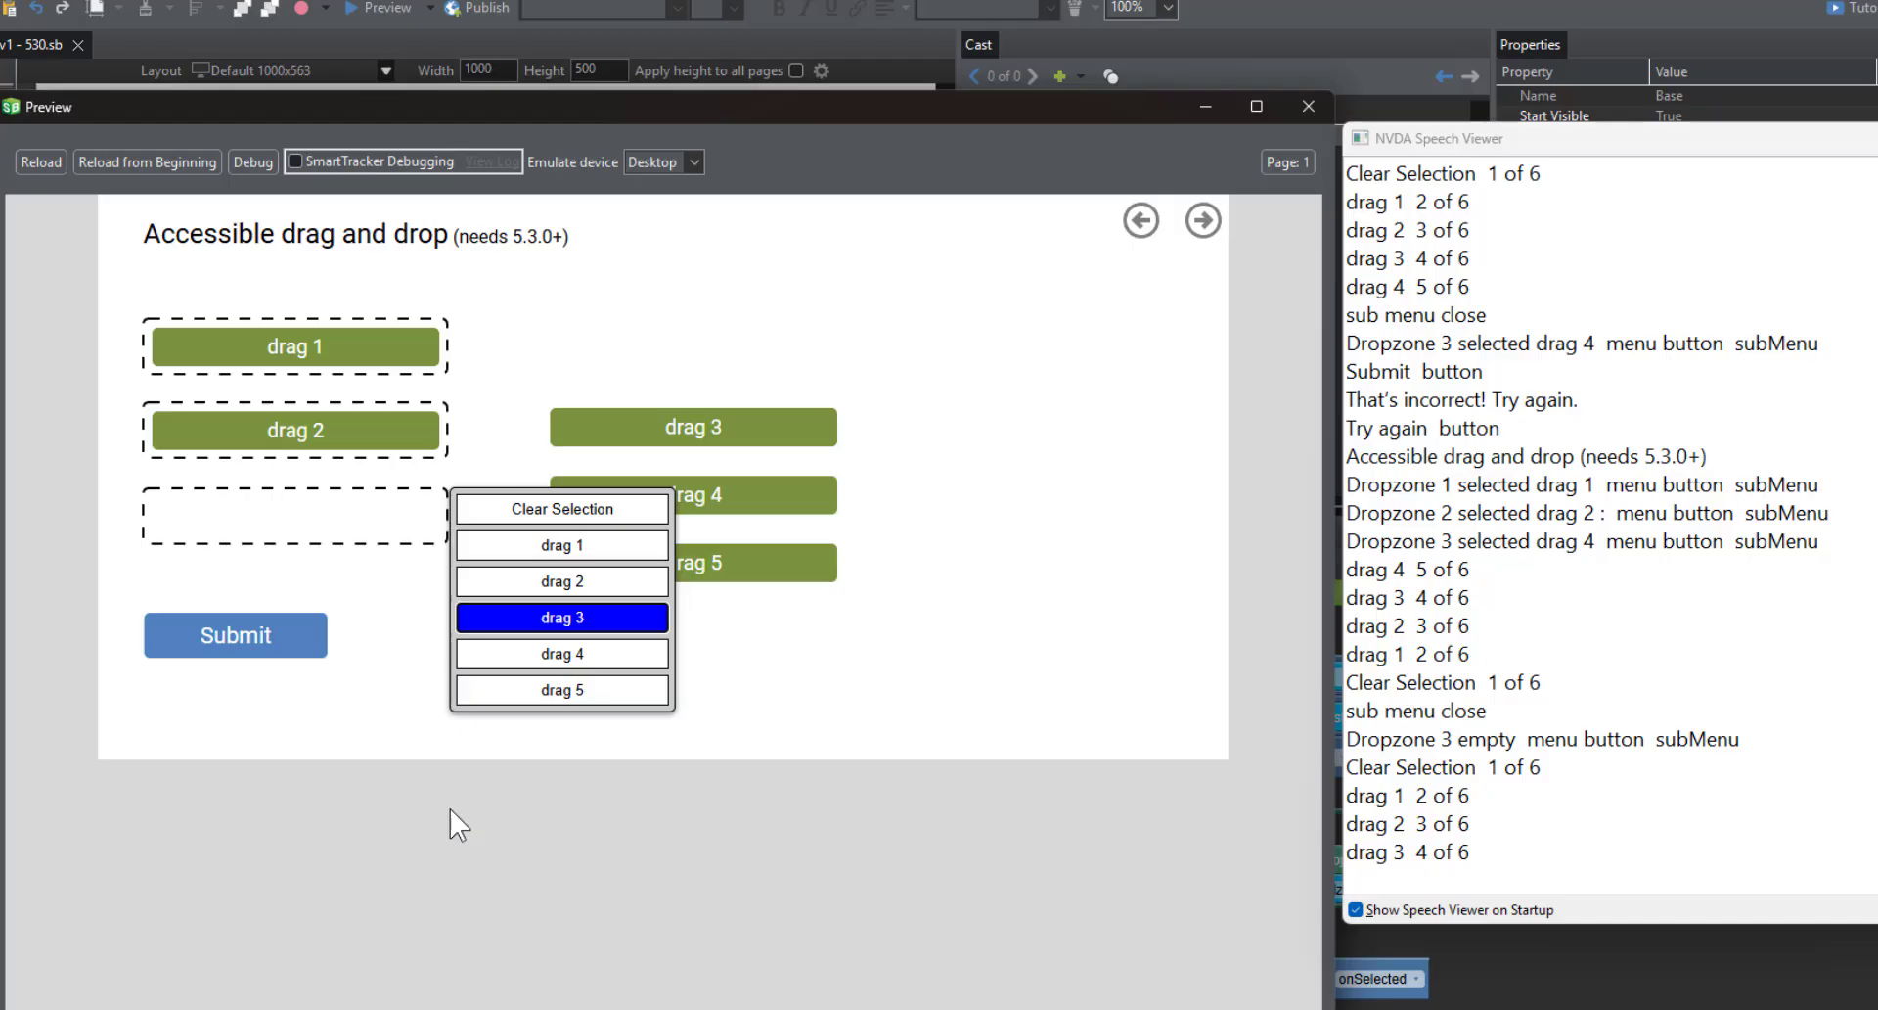
key(Return)
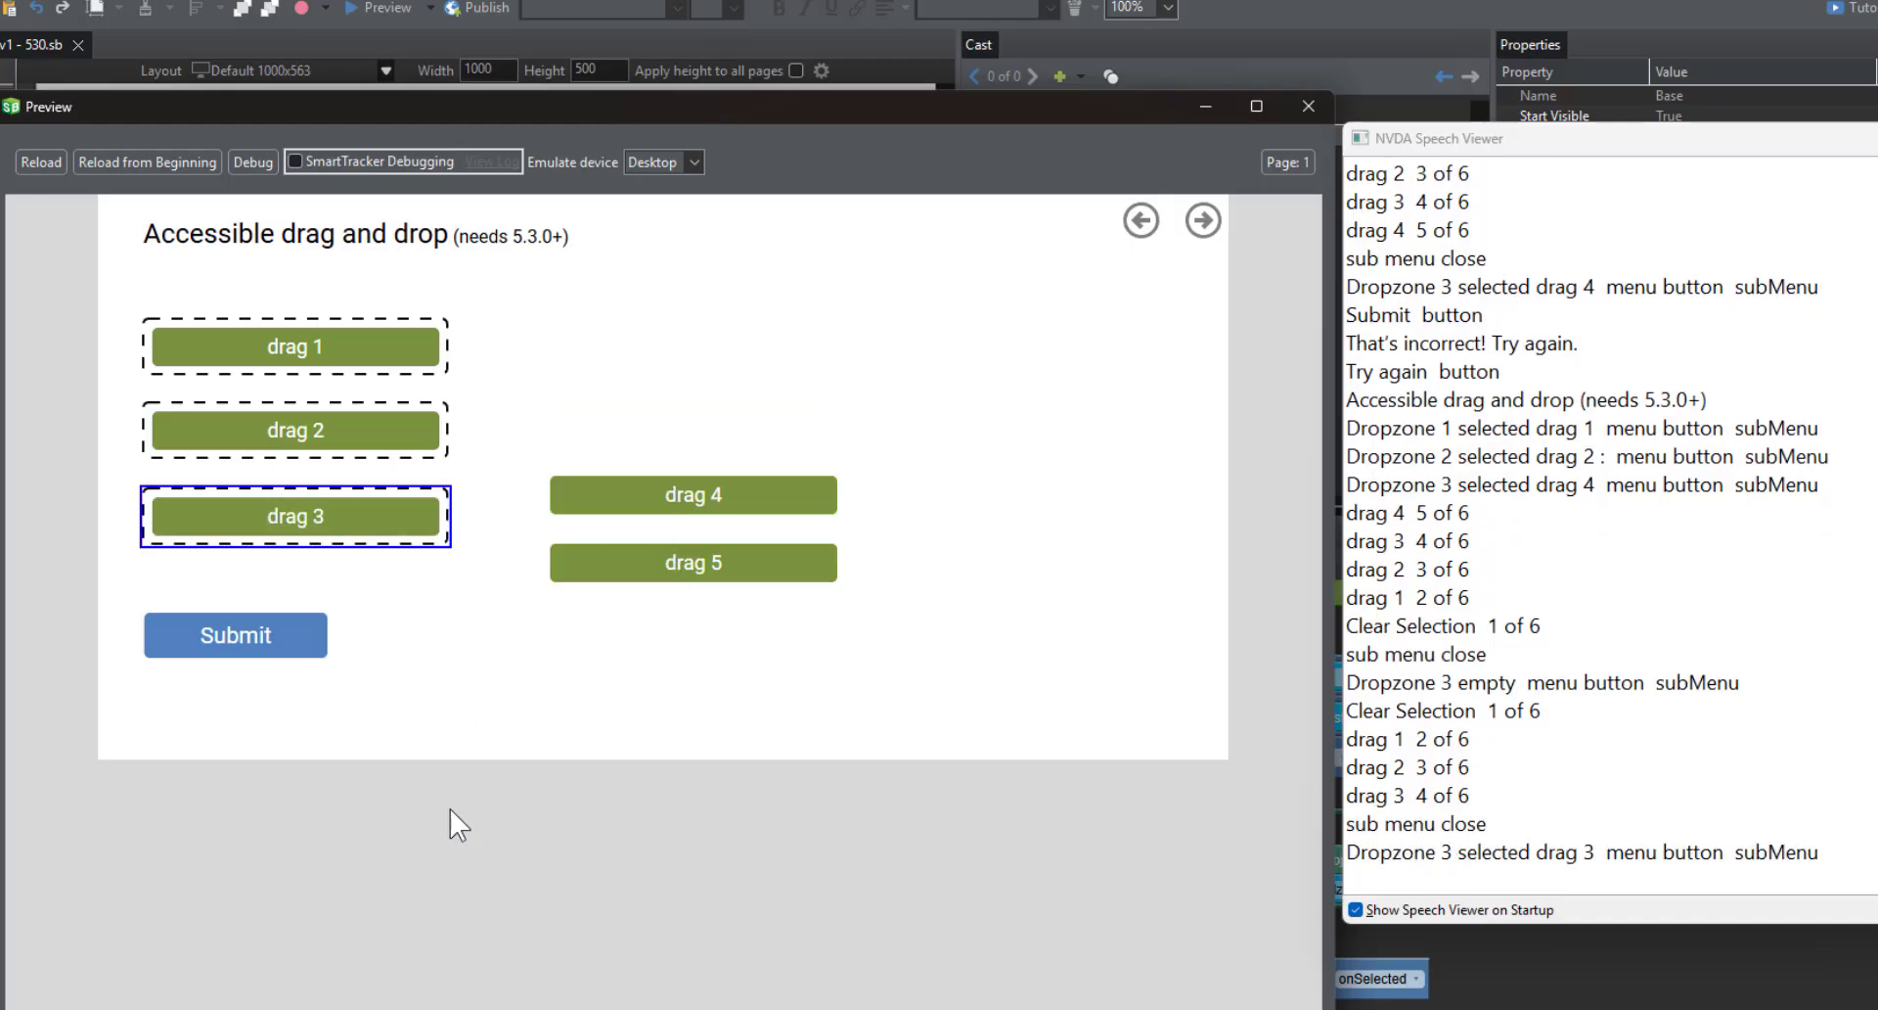
key(Tab)
key(Return)
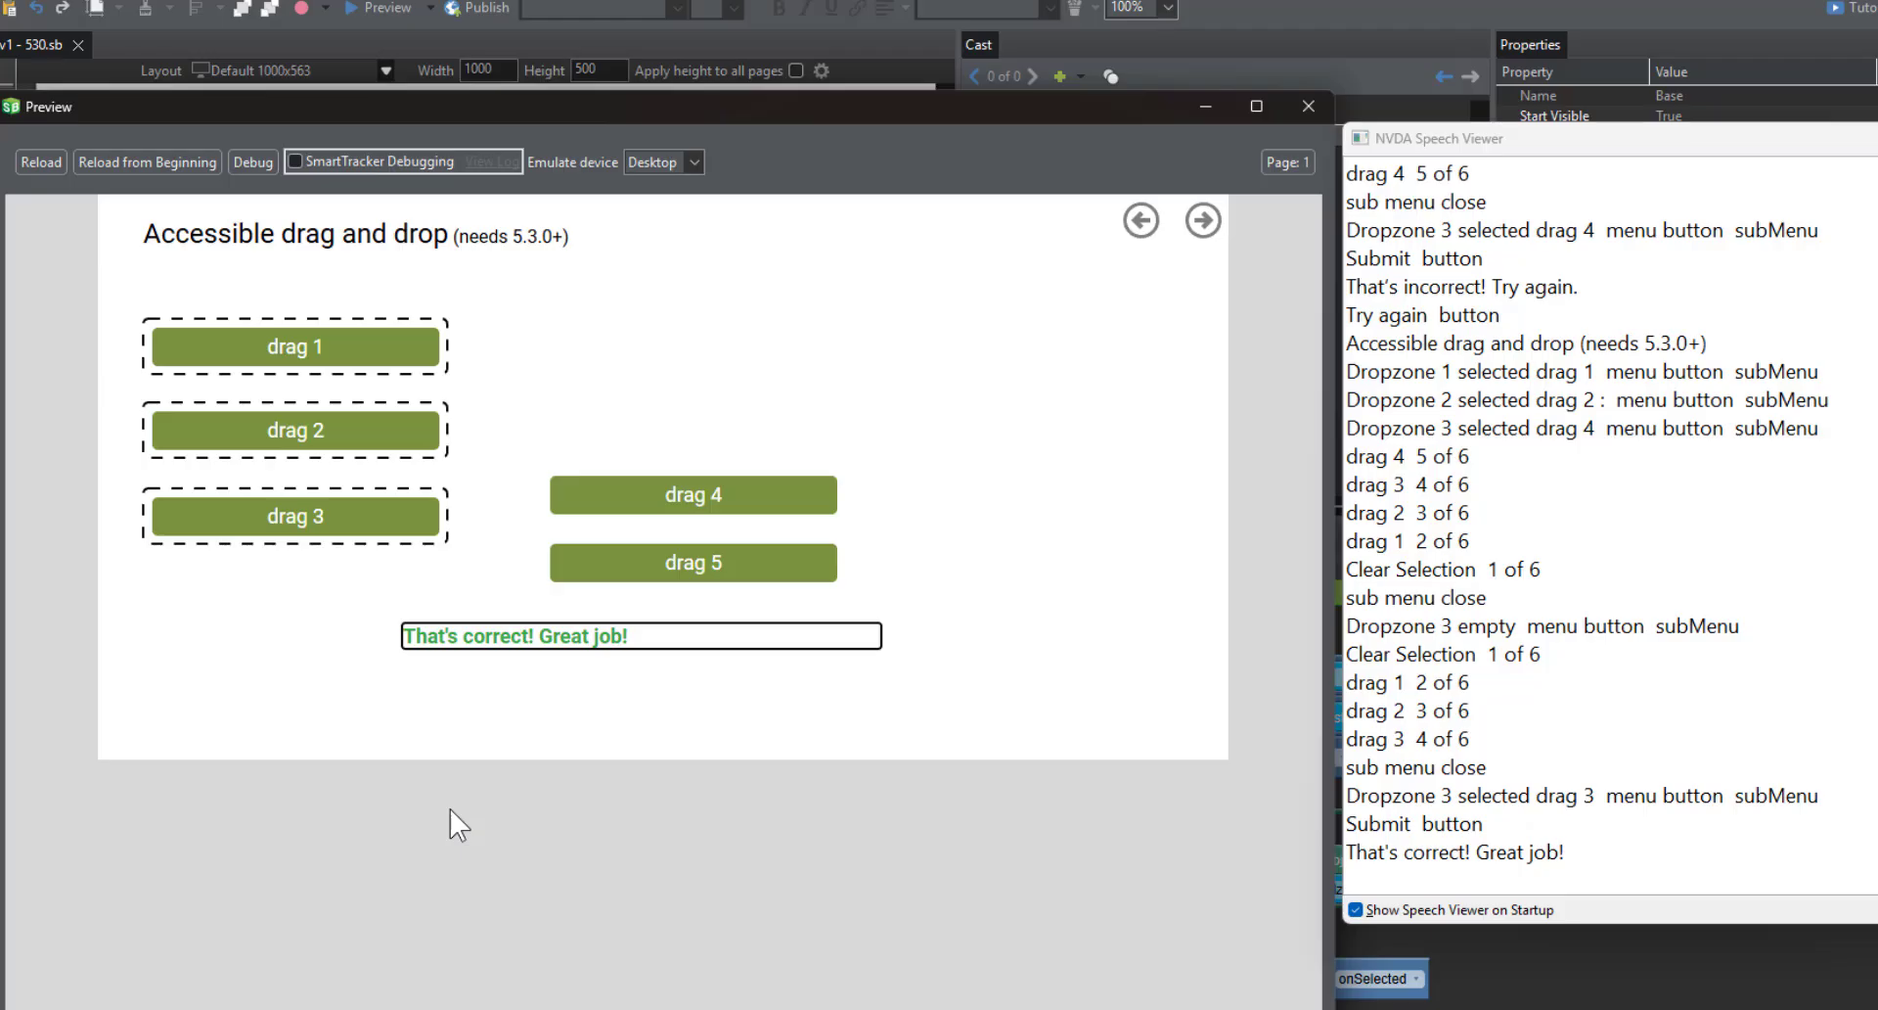
- Go back through the drop zones to the first one, view its popup menu after submission, and close it without choosing an option
key(shift+Tab)
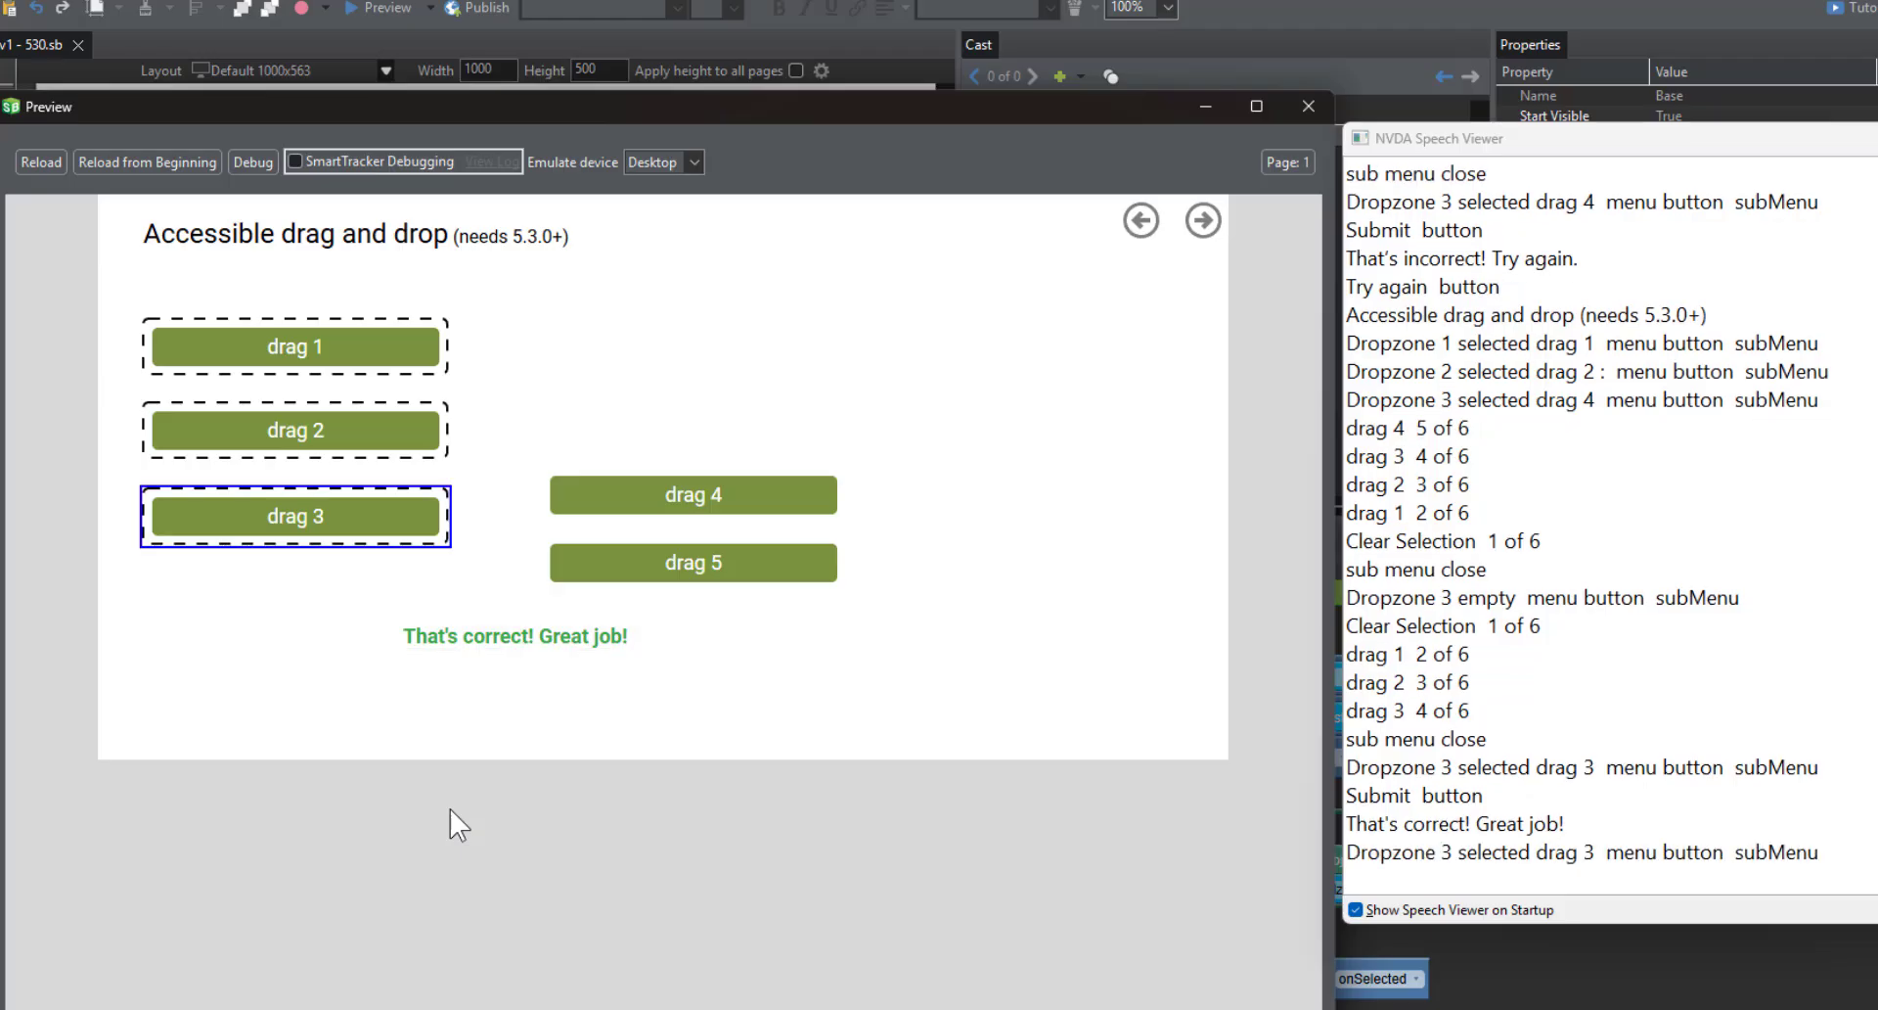
key(shift+Tab)
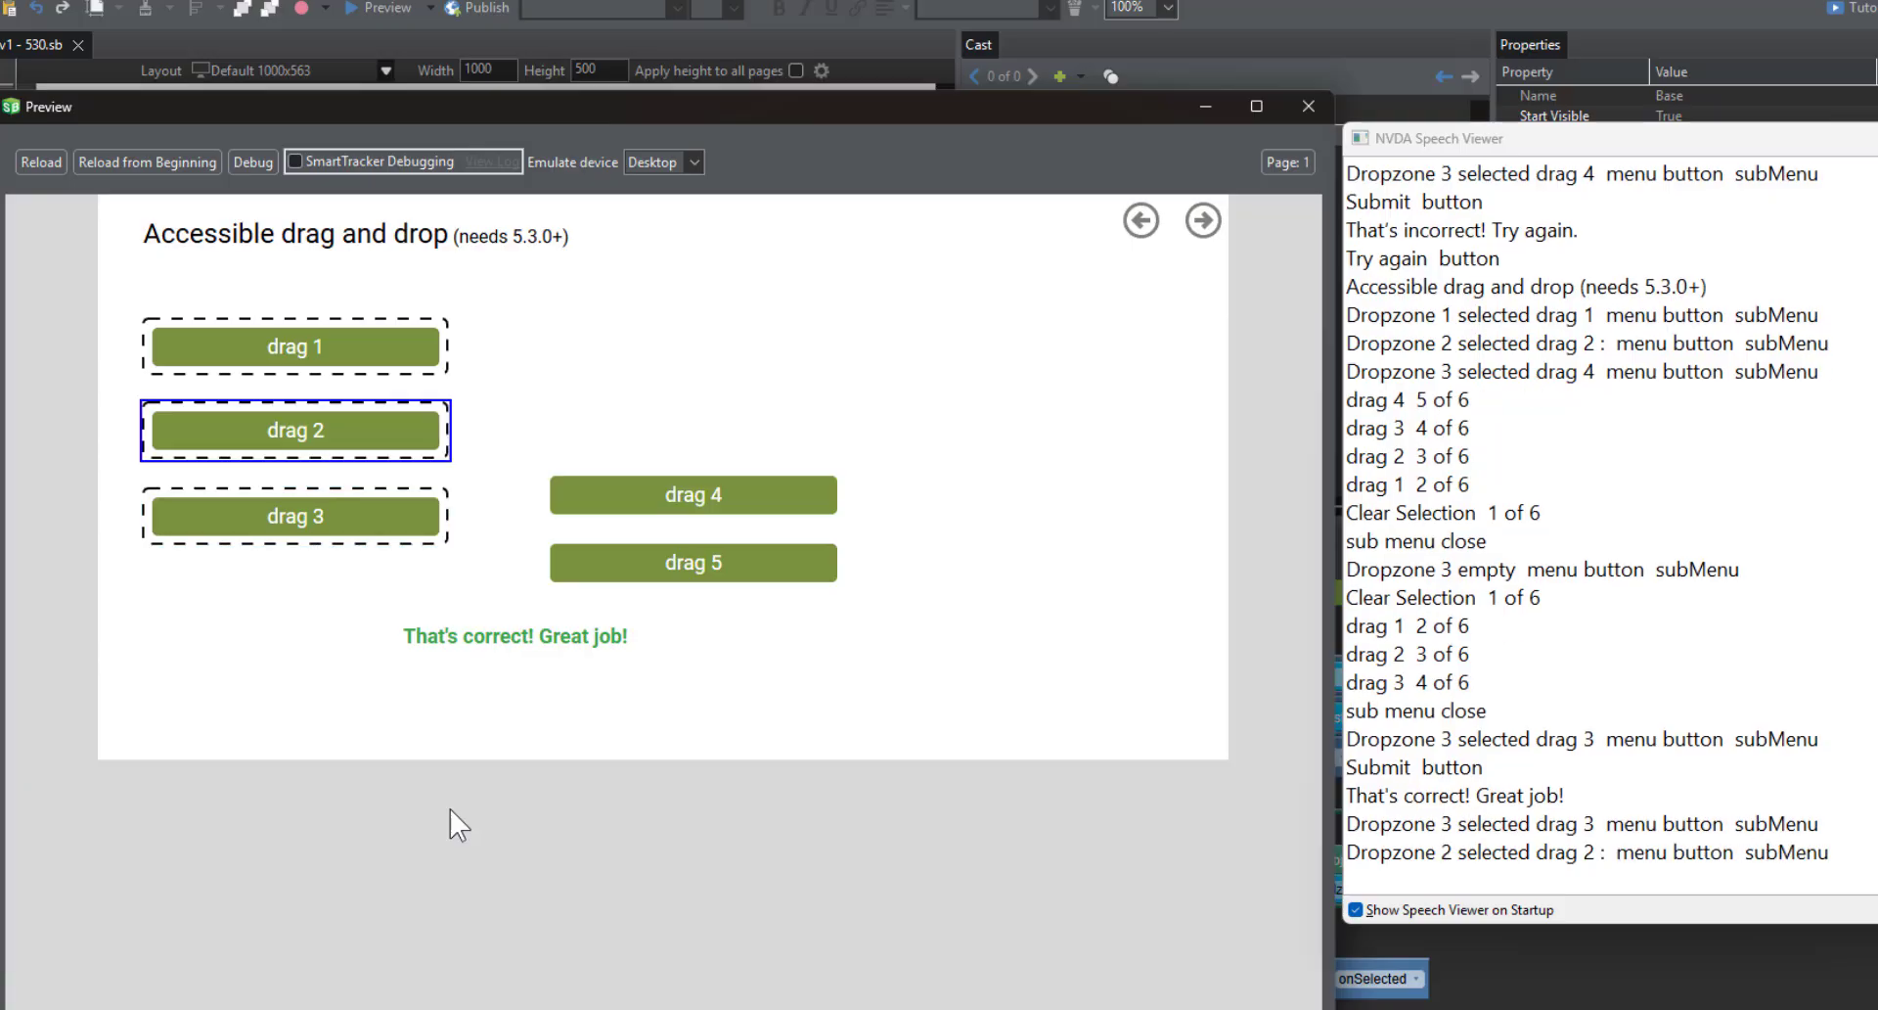
key(shift+Tab)
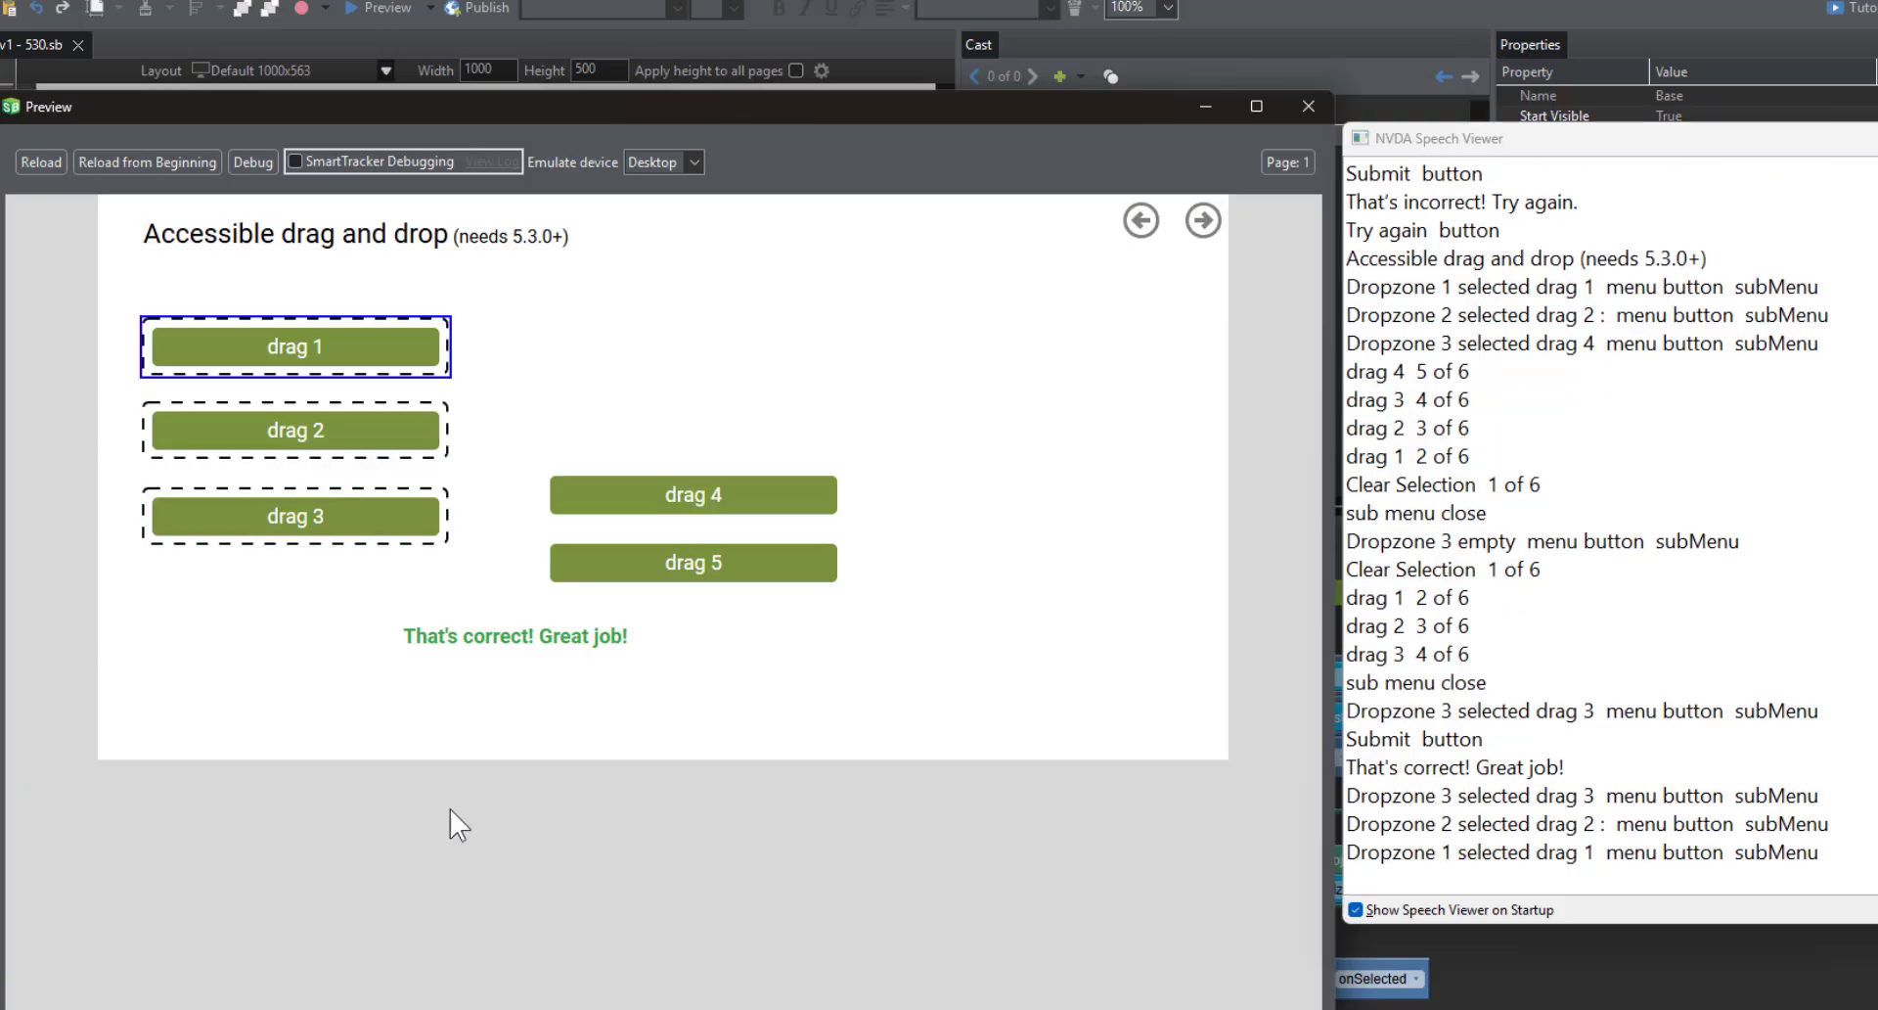
key(Return)
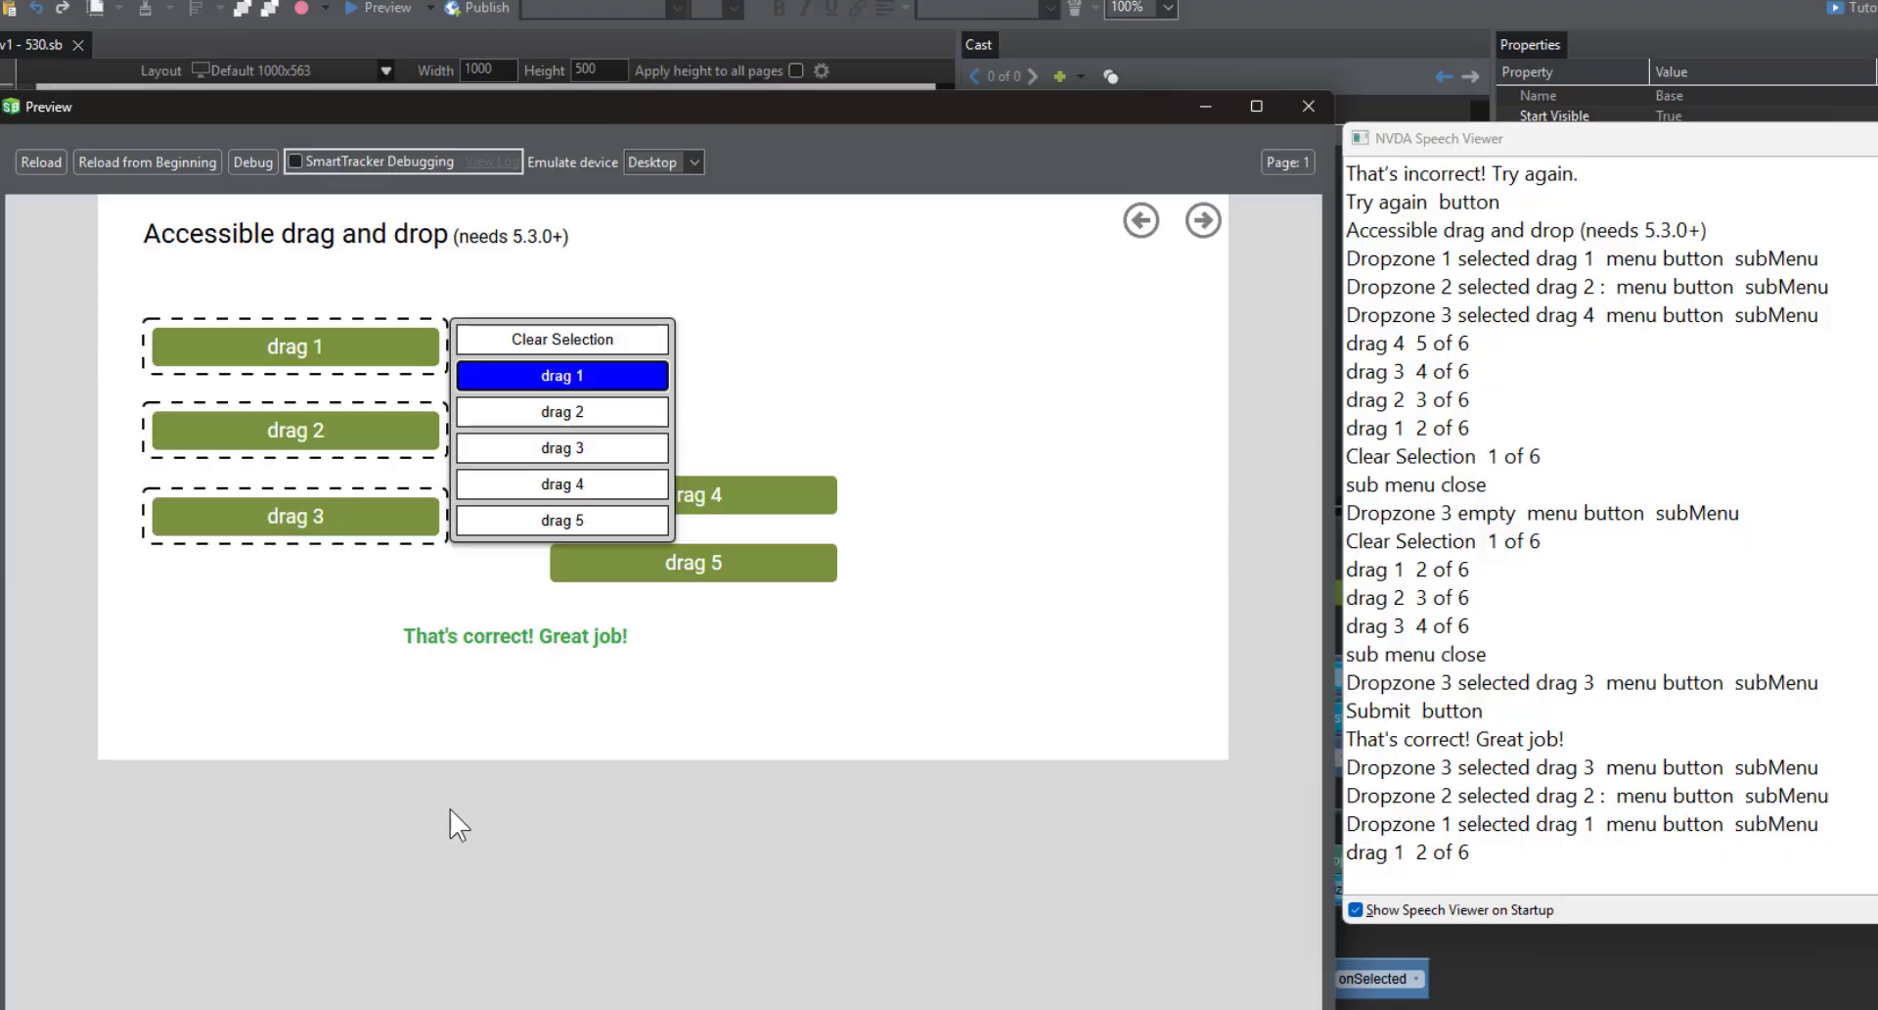
click(457, 825)
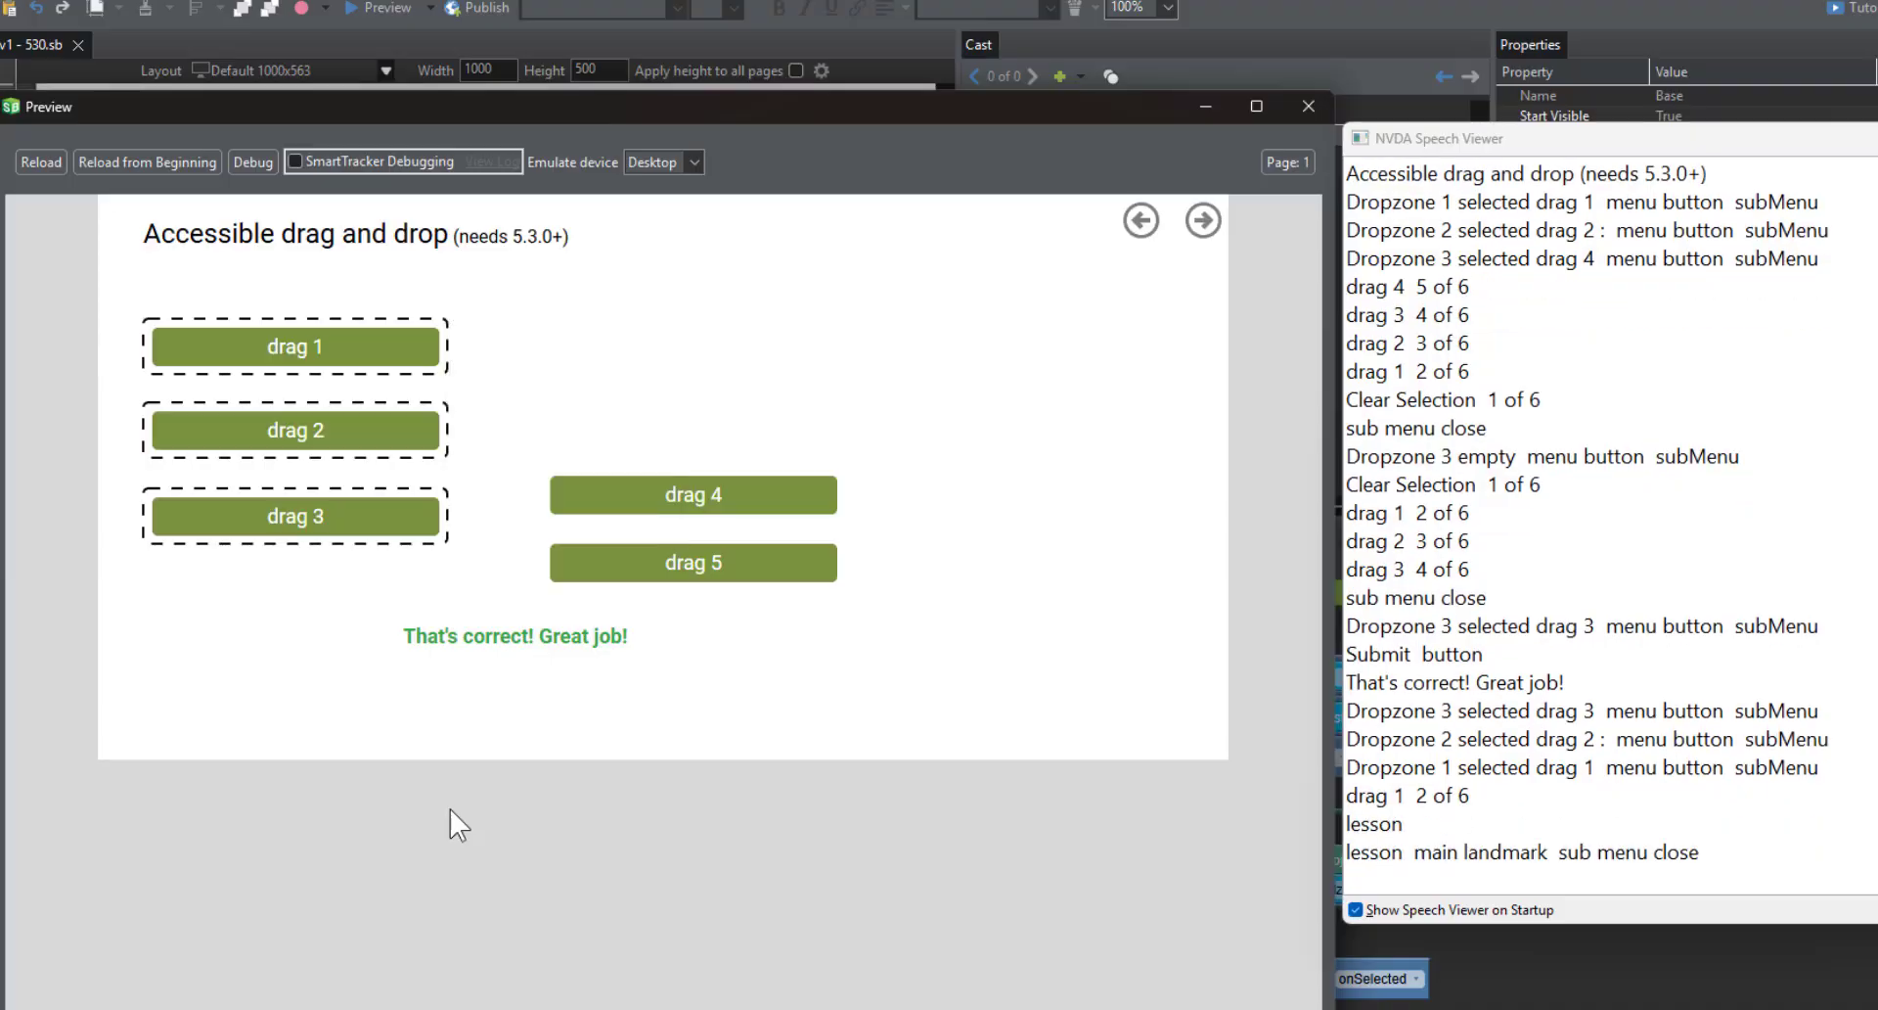
- Quit the NVDA screen reader and confirm the exit
key(Insert+q)
key(Return)
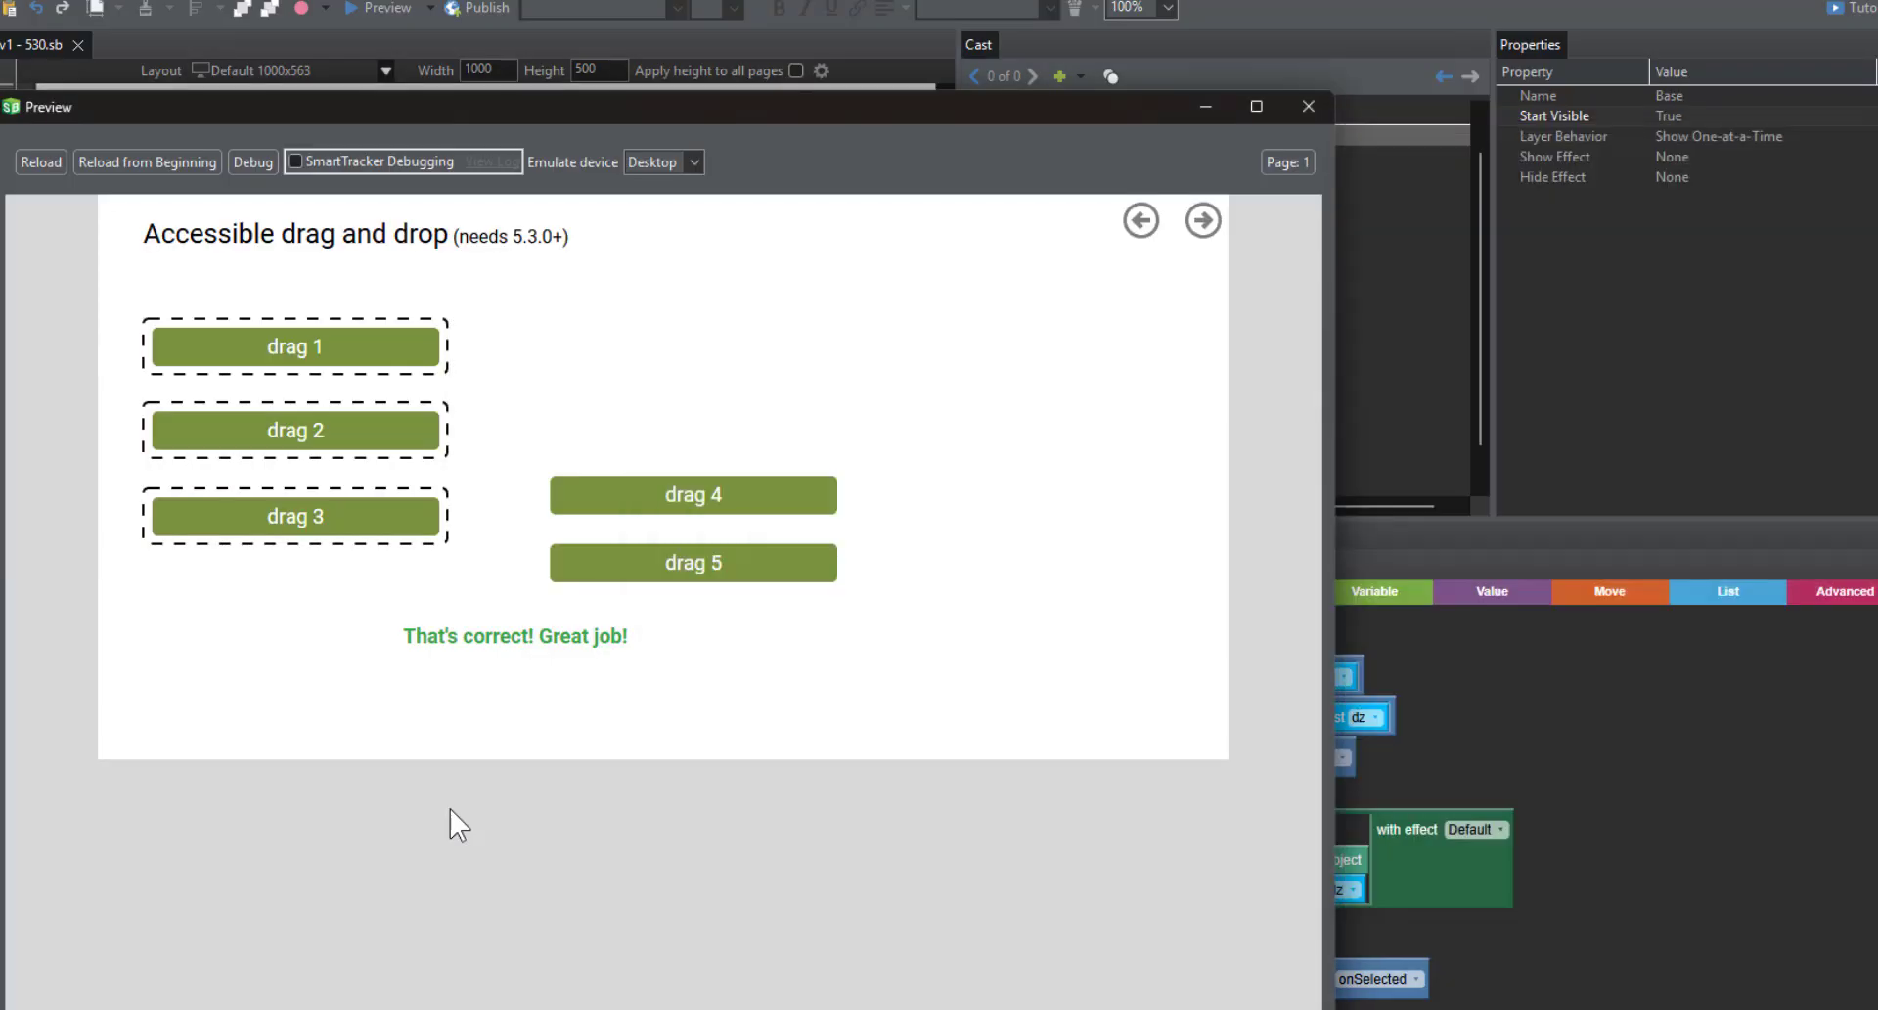